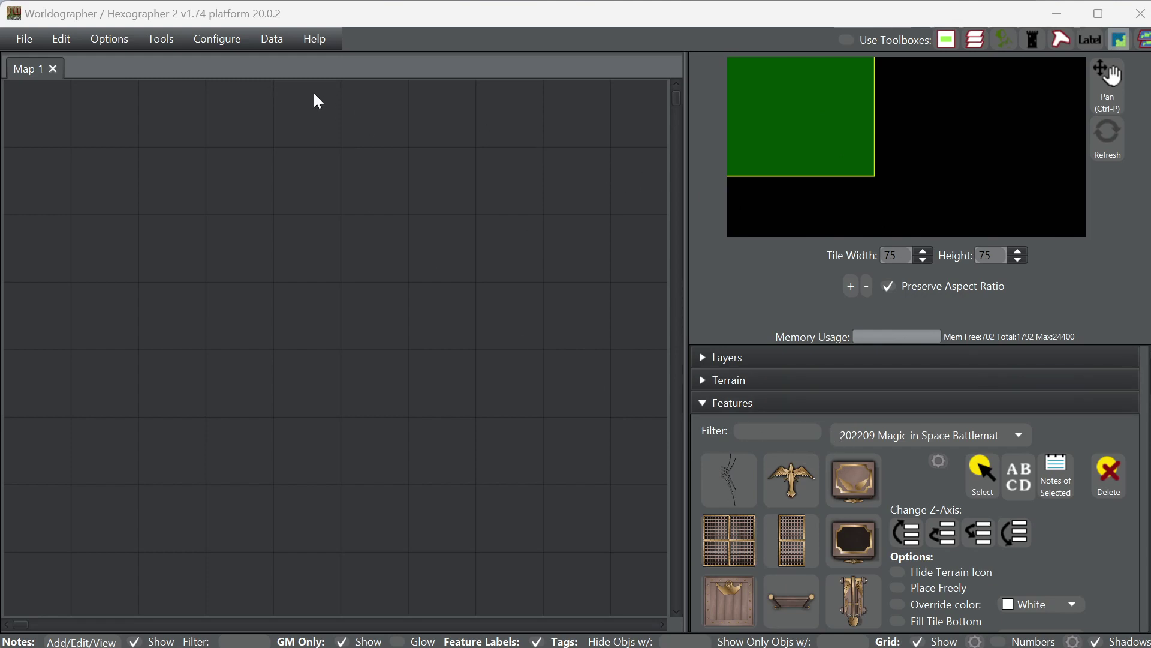
- Open the configuration subfolders tree and examine the monthly art packs inside the 2022 folder
{"action": "left_click", "coordinate": [221, 39]}
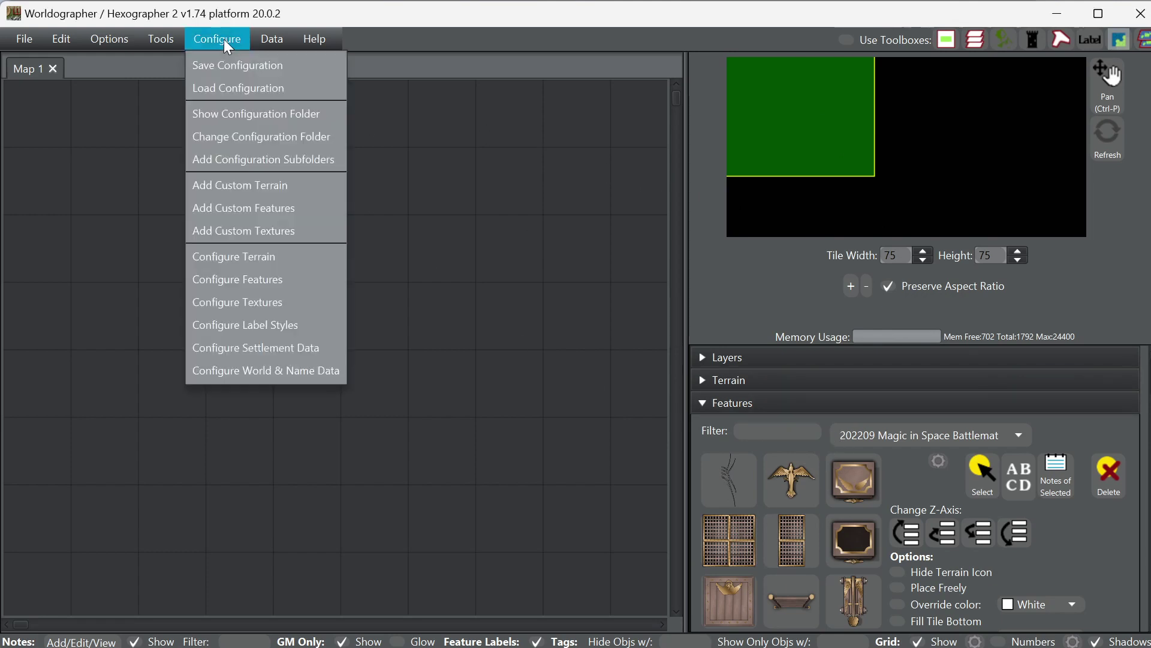
{"action": "left_click", "coordinate": [228, 168]}
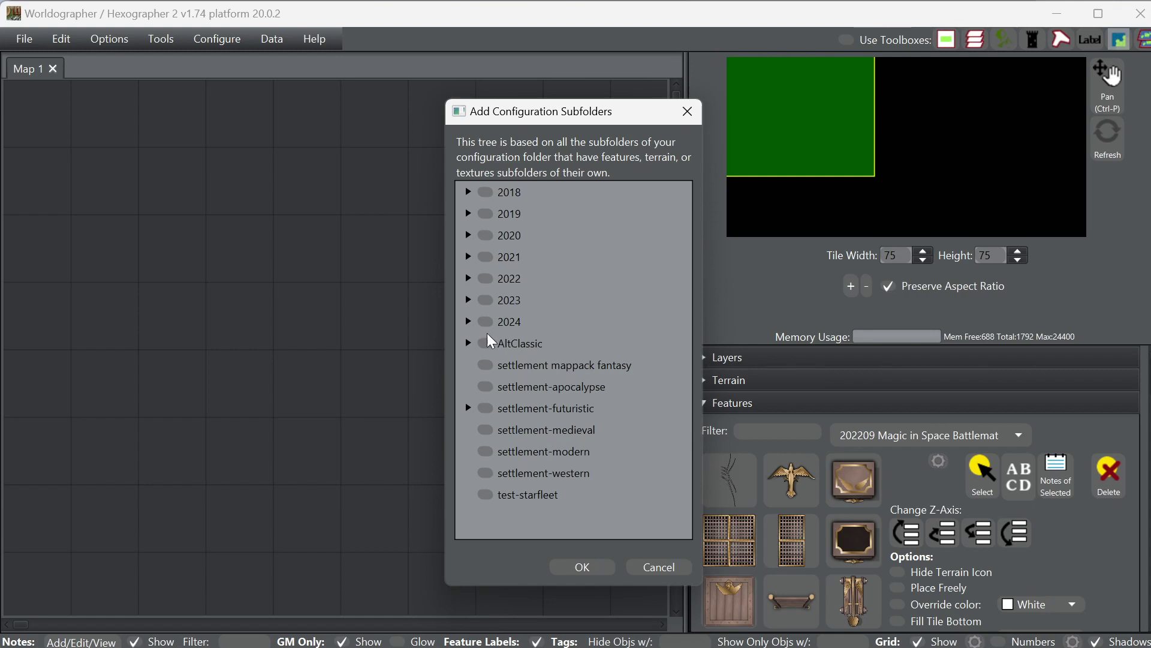
{"action": "left_click", "coordinate": [468, 279]}
{"action": "scroll", "coordinate": [623, 339], "scroll_direction": "down", "scroll_amount": 3}
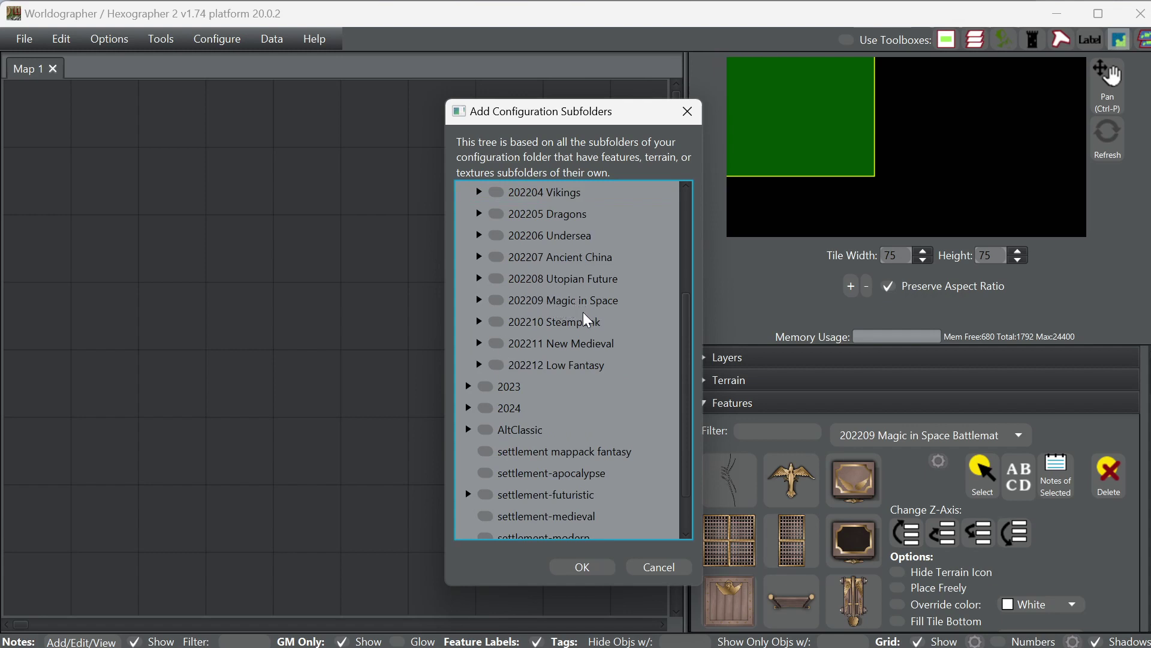
{"action": "scroll", "coordinate": [529, 322], "scroll_direction": "up", "scroll_amount": 3}
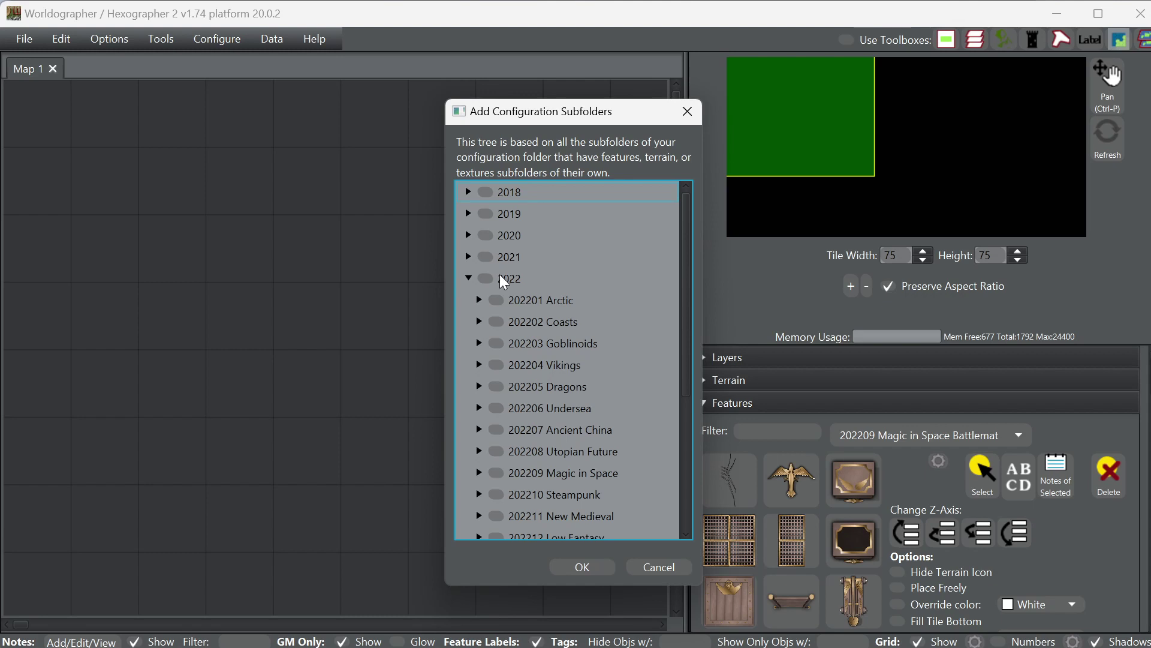
- Examine the 2020 folder's subfolders, including the 202012 Space Fantasy packs, and close the dialog without adding any
{"action": "left_click", "coordinate": [469, 235]}
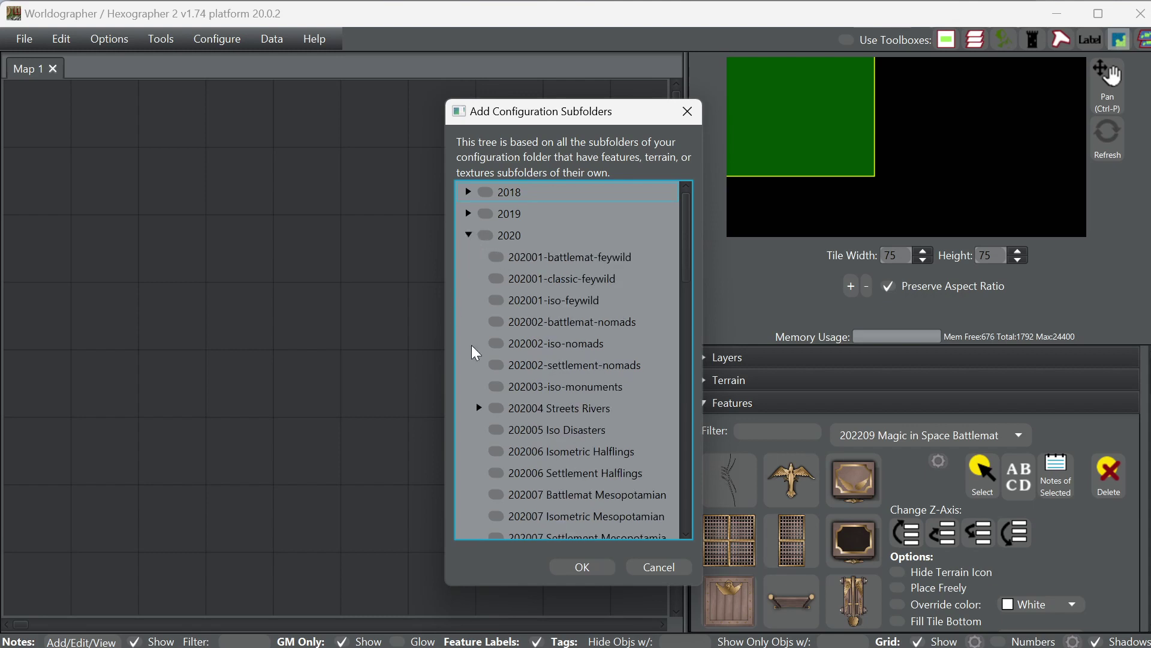
{"action": "scroll", "coordinate": [594, 380], "scroll_direction": "down", "scroll_amount": 2}
{"action": "scroll", "coordinate": [593, 380], "scroll_direction": "down", "scroll_amount": 6}
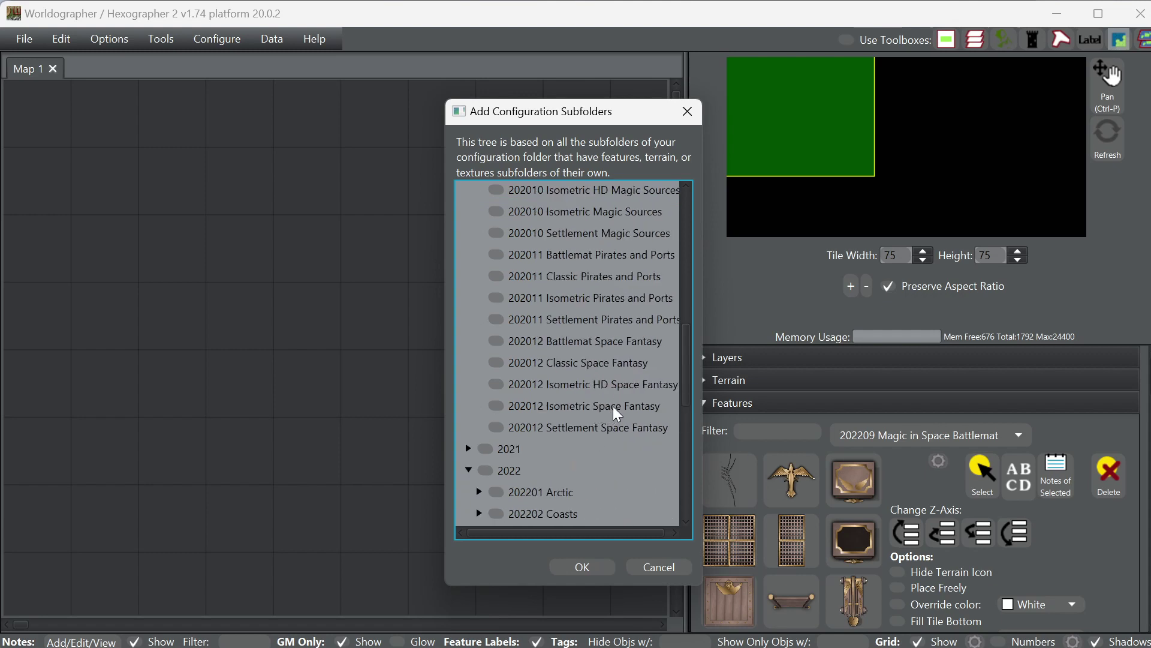
{"action": "scroll", "coordinate": [613, 405], "scroll_direction": "up", "scroll_amount": 1}
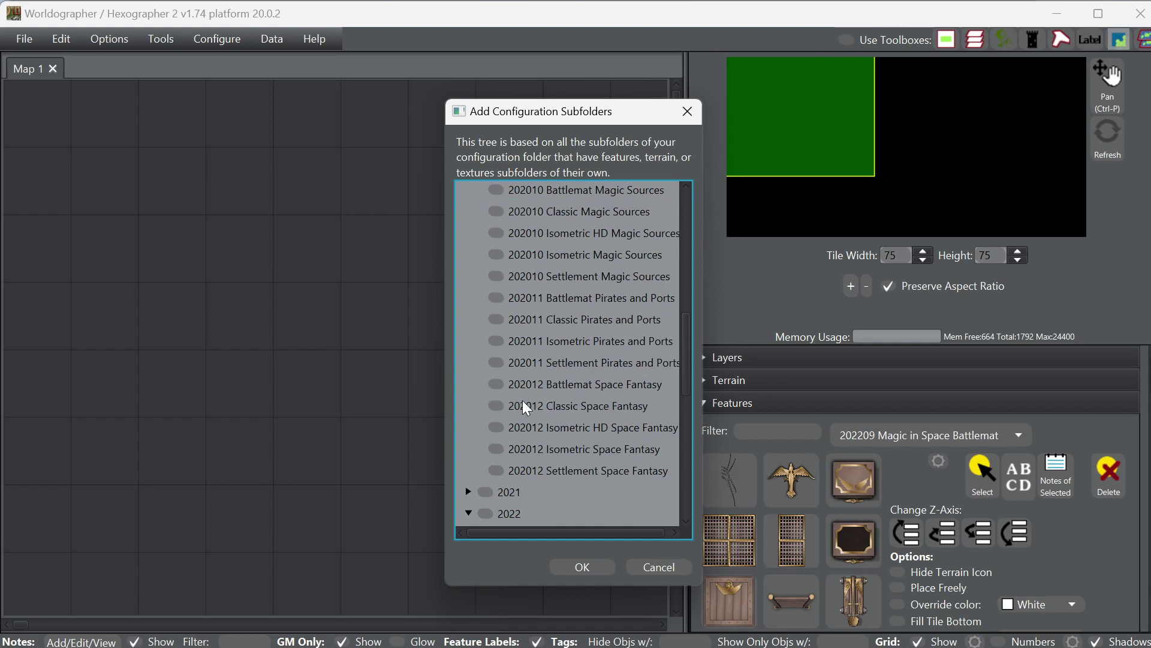
{"action": "left_click", "coordinate": [648, 572]}
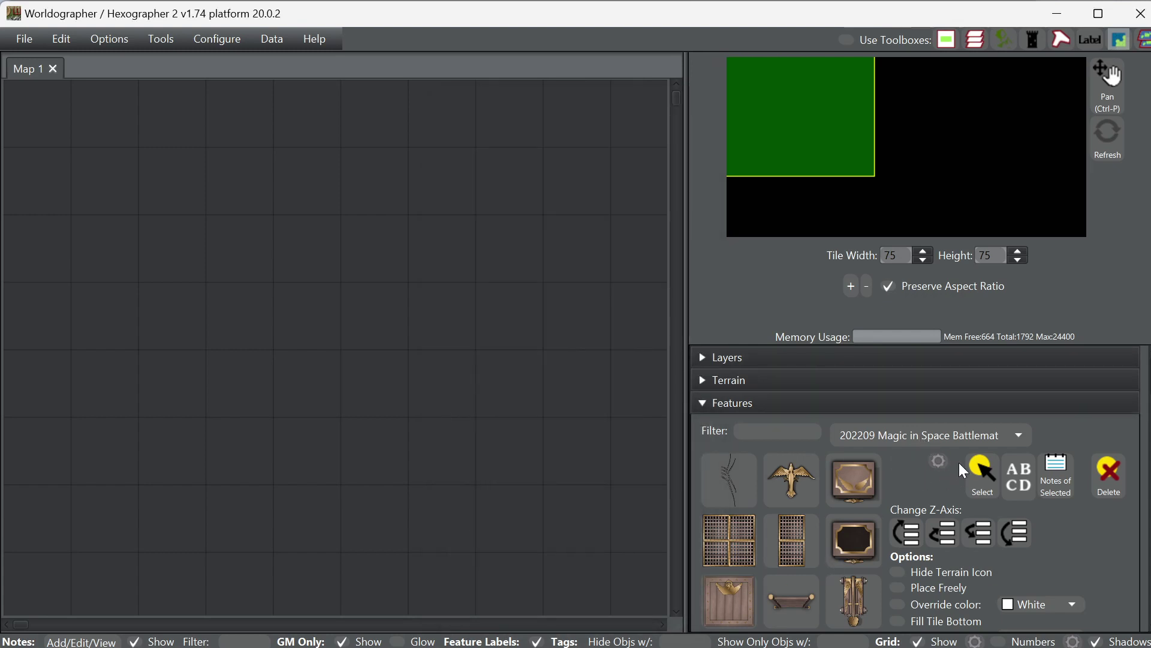
- Look through all the feature icons in the 202209 Magic in Space Battlemat set
{"action": "scroll", "coordinate": [892, 466], "scroll_direction": "down", "scroll_amount": 3}
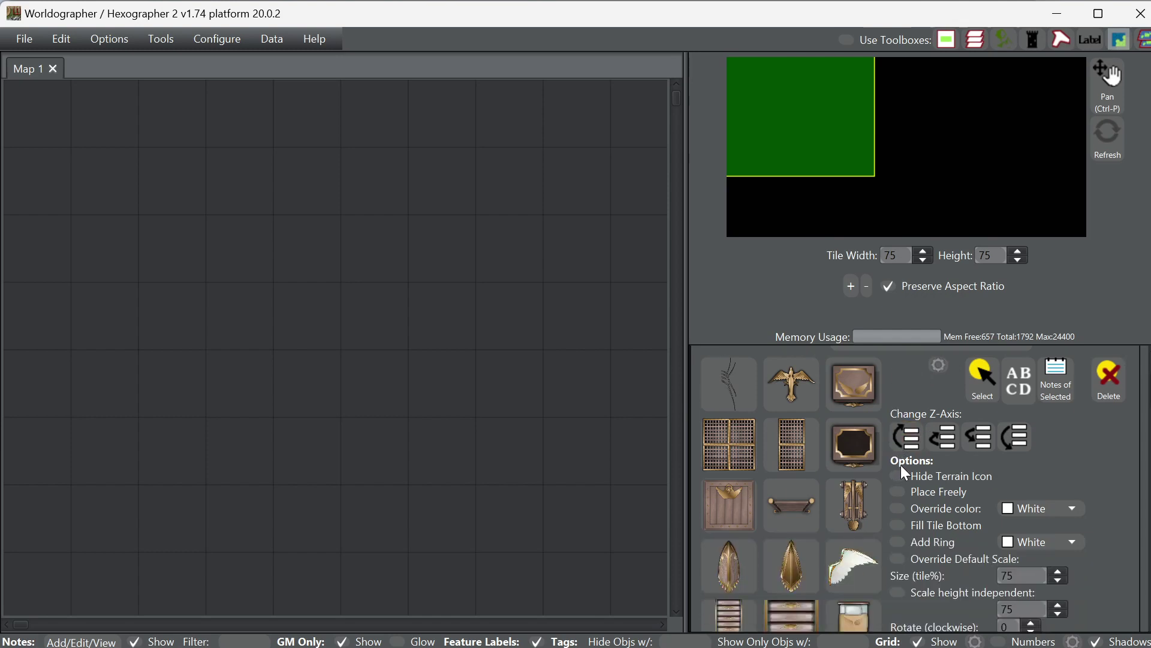
{"action": "scroll", "coordinate": [900, 466], "scroll_direction": "down", "scroll_amount": 10}
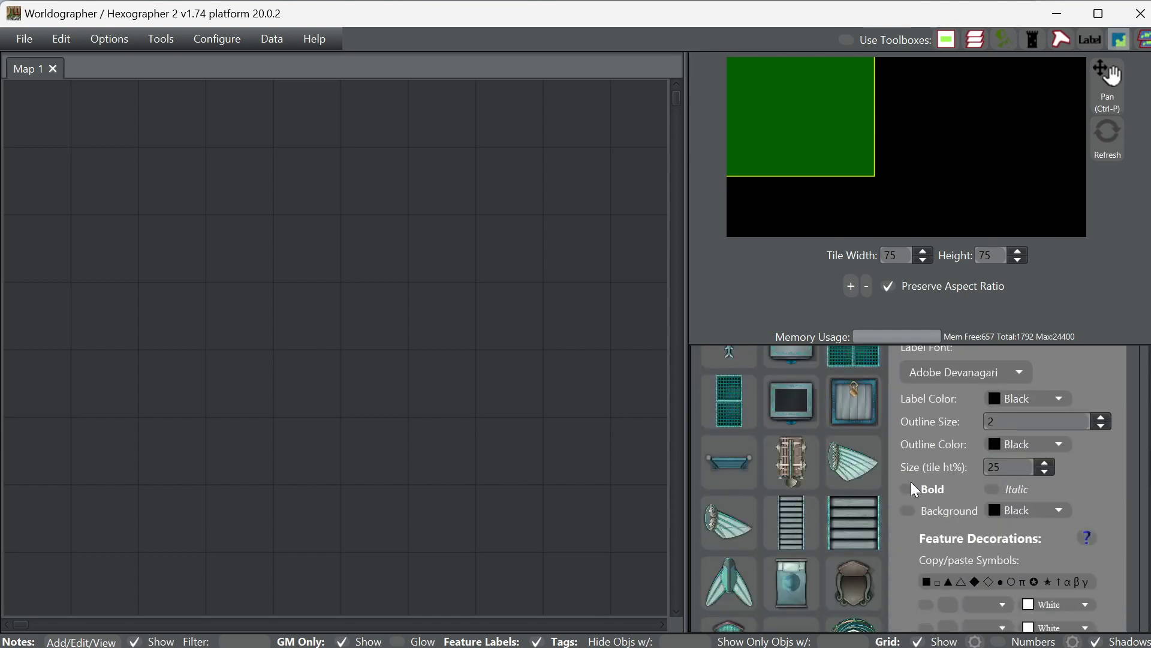
{"action": "scroll", "coordinate": [911, 482], "scroll_direction": "down", "scroll_amount": 10}
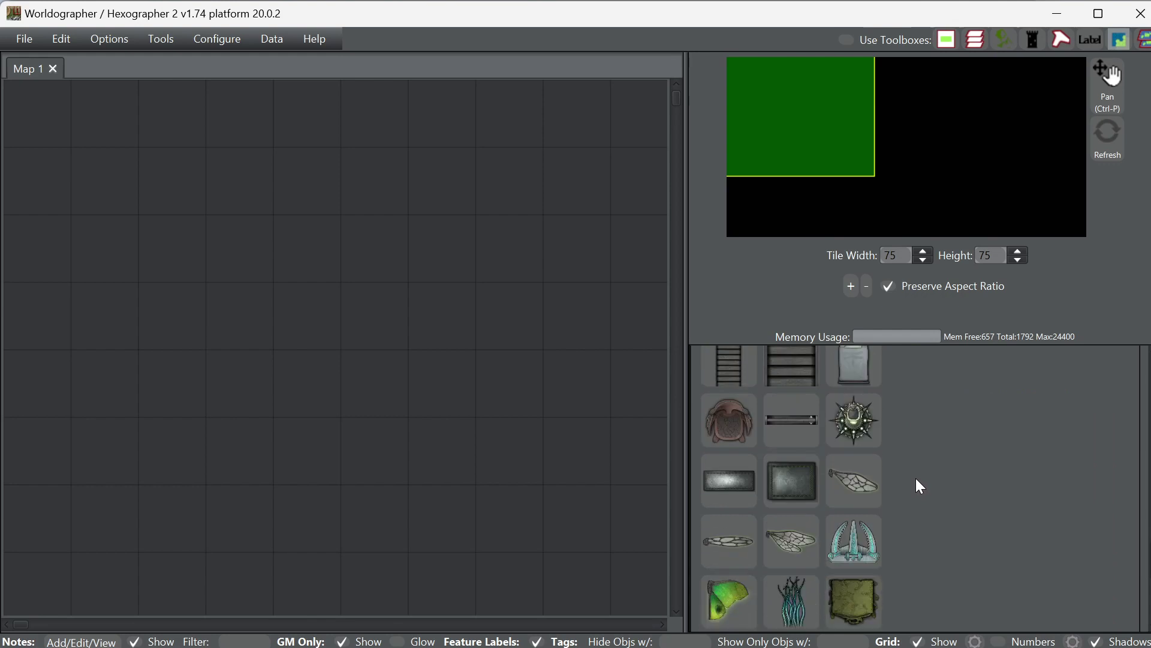
{"action": "scroll", "coordinate": [919, 480], "scroll_direction": "down", "scroll_amount": 6}
{"action": "scroll", "coordinate": [924, 462], "scroll_direction": "up", "scroll_amount": 3}
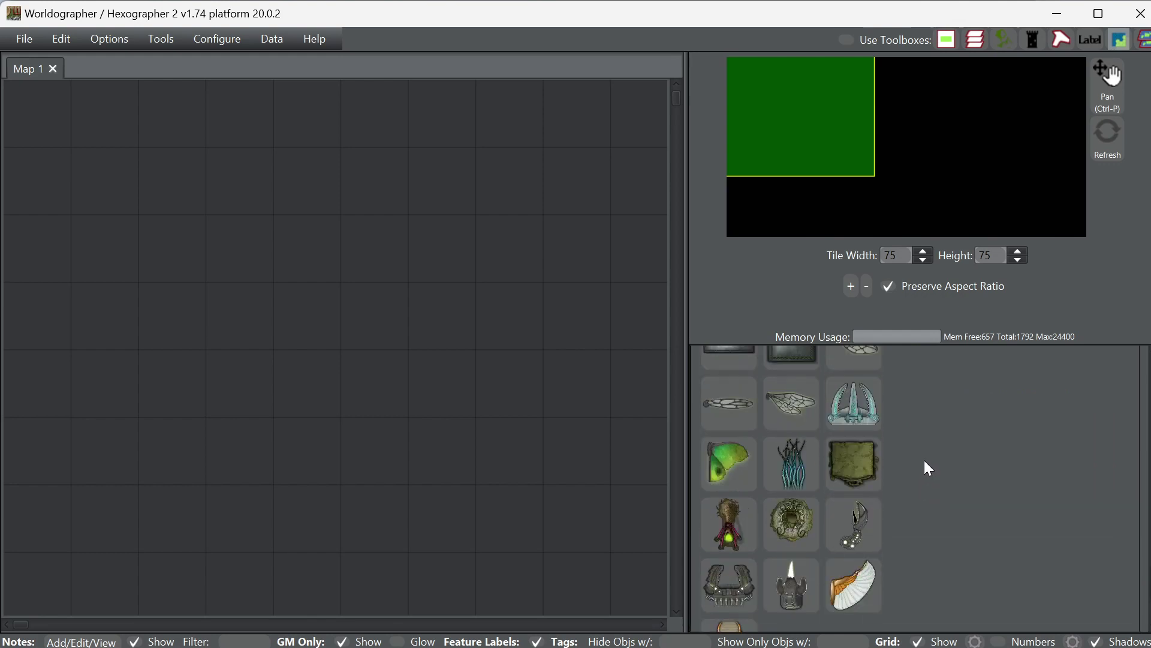
{"action": "scroll", "coordinate": [923, 459], "scroll_direction": "up", "scroll_amount": 8}
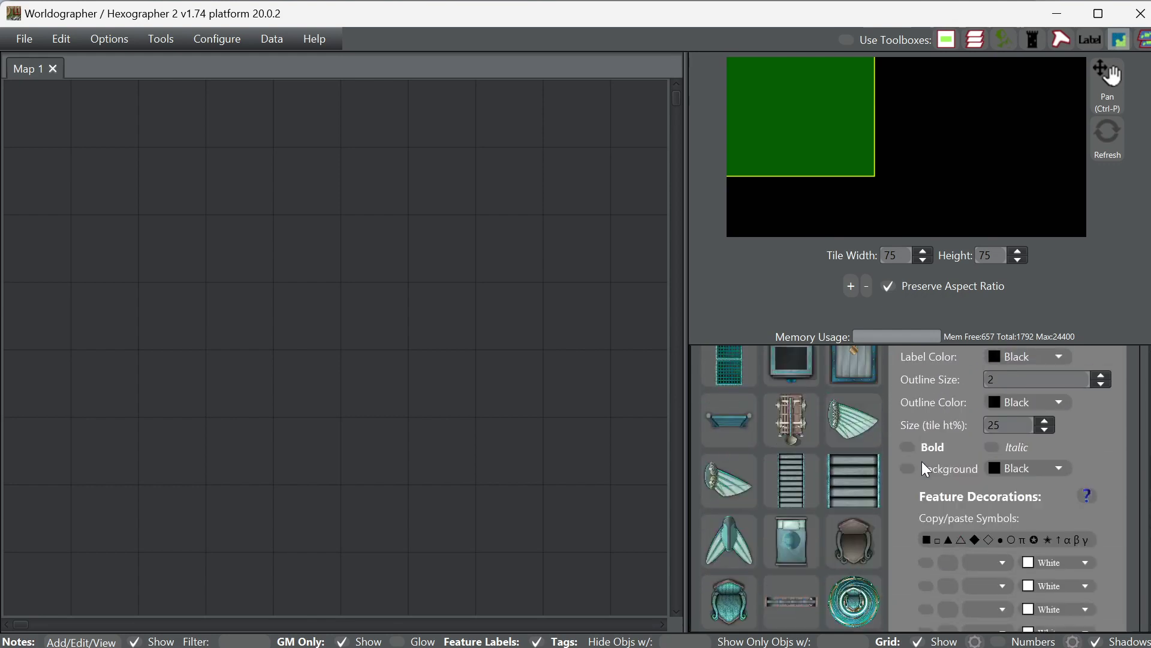
{"action": "scroll", "coordinate": [923, 461], "scroll_direction": "up", "scroll_amount": 8}
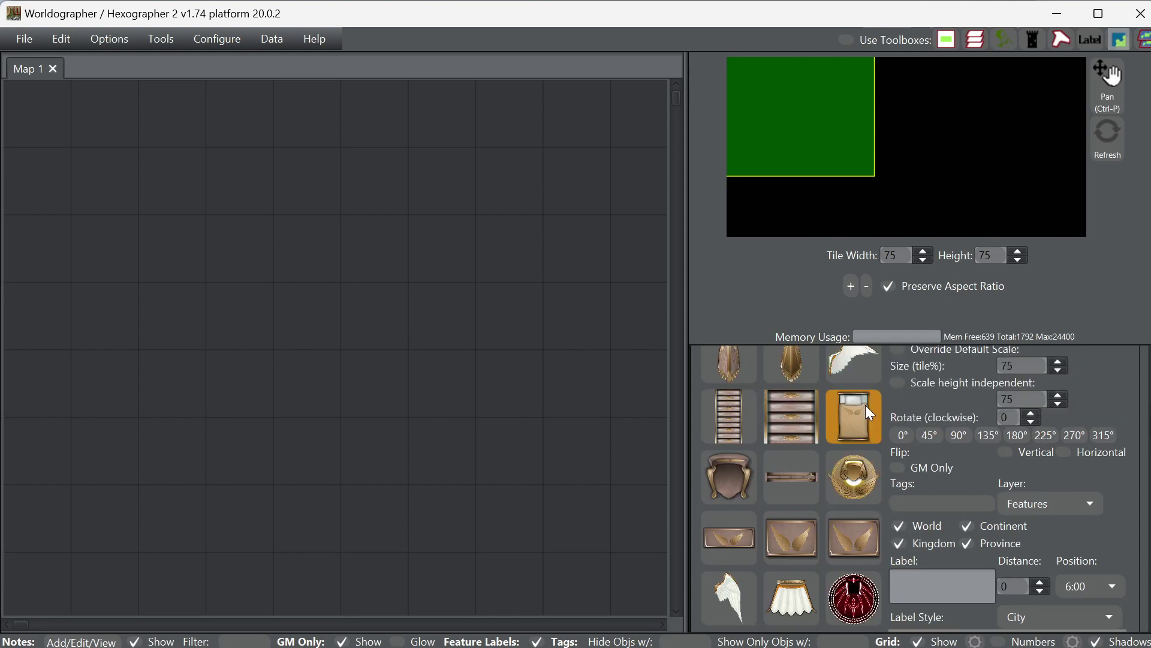
{"action": "scroll", "coordinate": [866, 405], "scroll_direction": "up", "scroll_amount": 1}
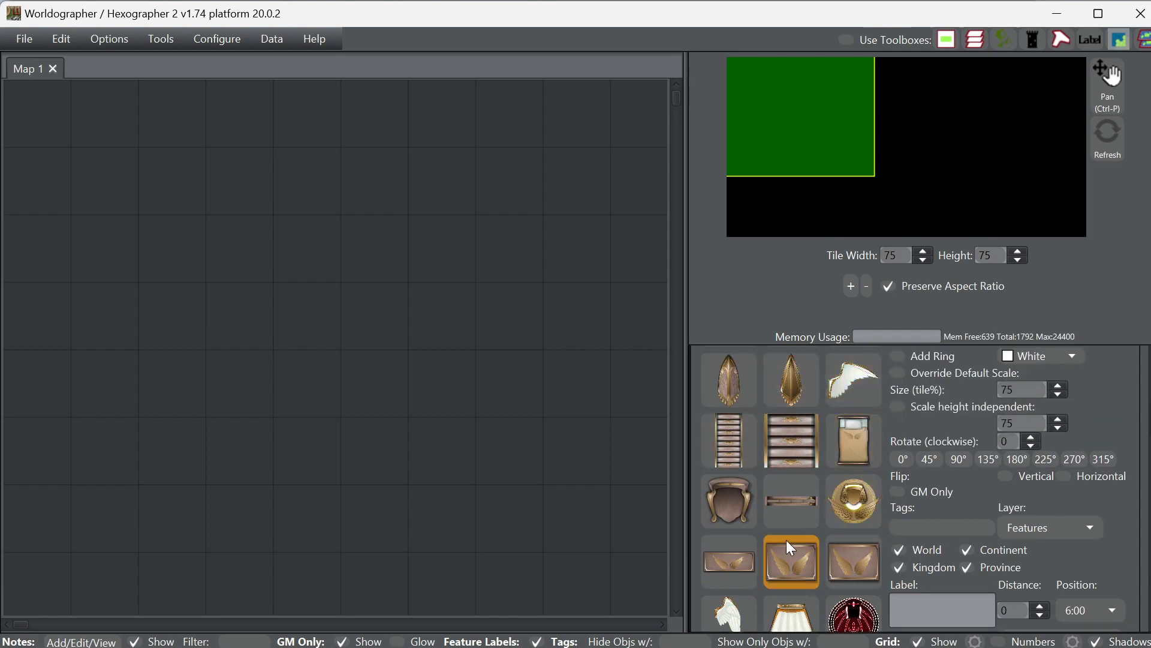
{"action": "scroll", "coordinate": [786, 540], "scroll_direction": "down", "scroll_amount": 10}
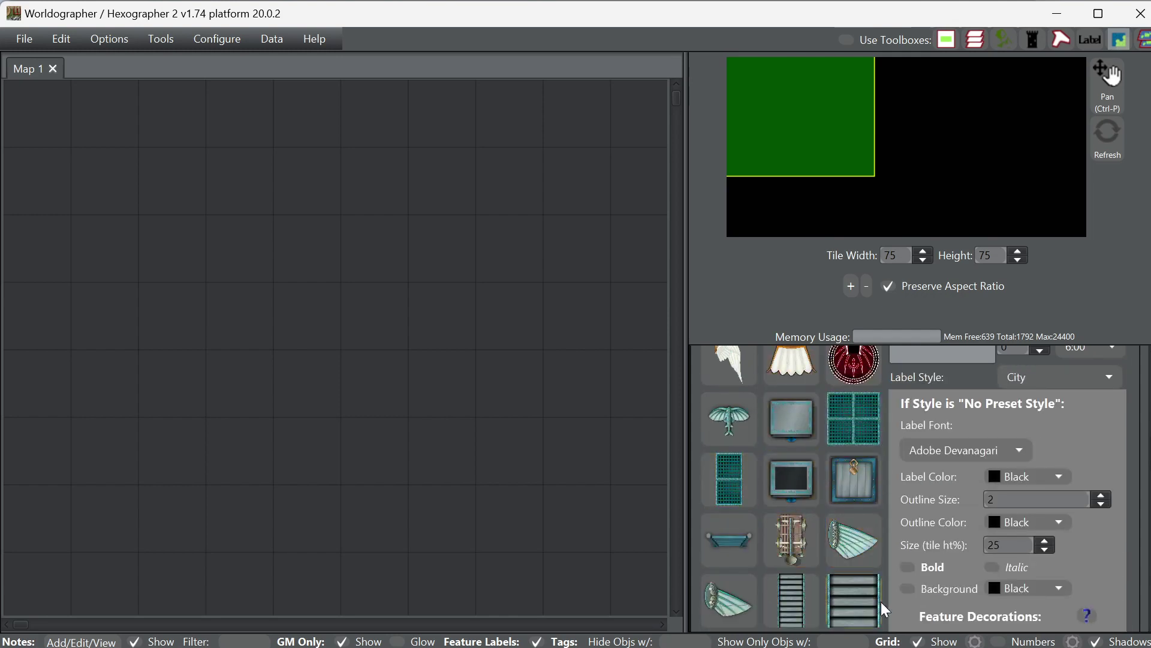
{"action": "scroll", "coordinate": [790, 536], "scroll_direction": "down", "scroll_amount": 5}
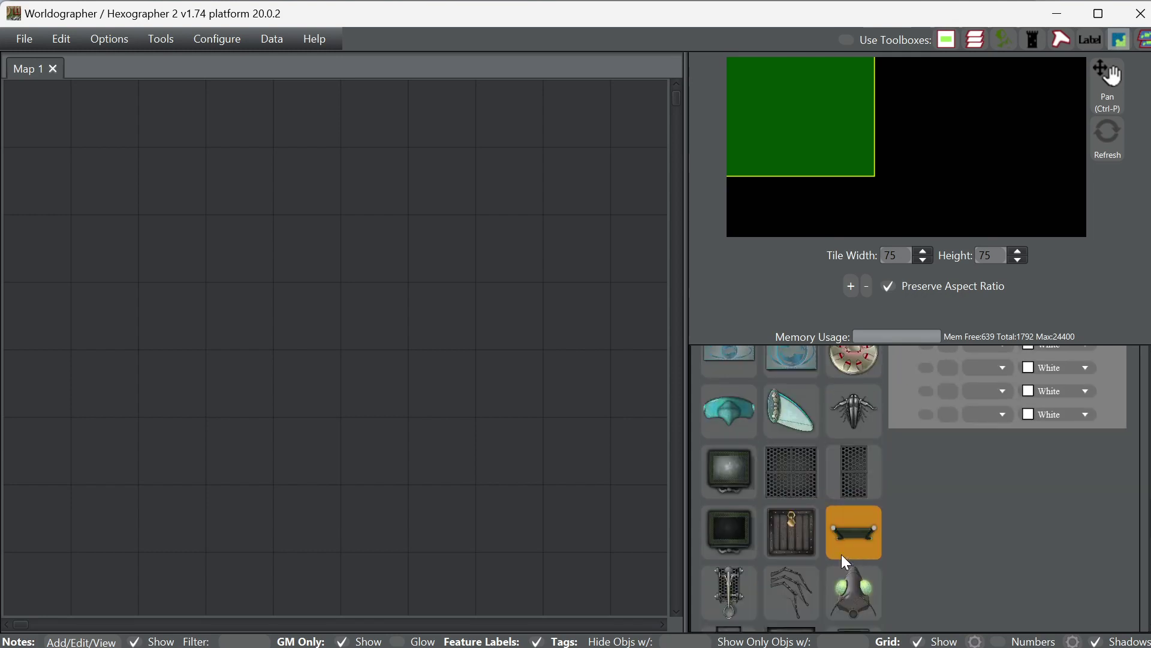
{"action": "scroll", "coordinate": [791, 570], "scroll_direction": "down", "scroll_amount": 3}
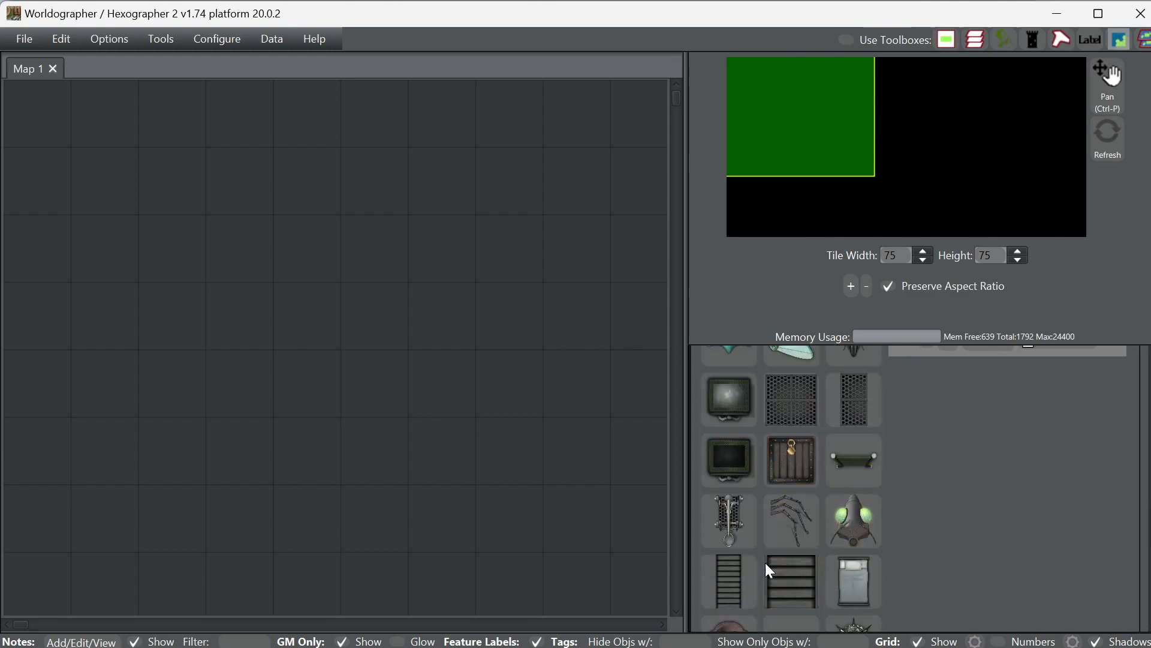
{"action": "scroll", "coordinate": [955, 534], "scroll_direction": "up", "scroll_amount": 8}
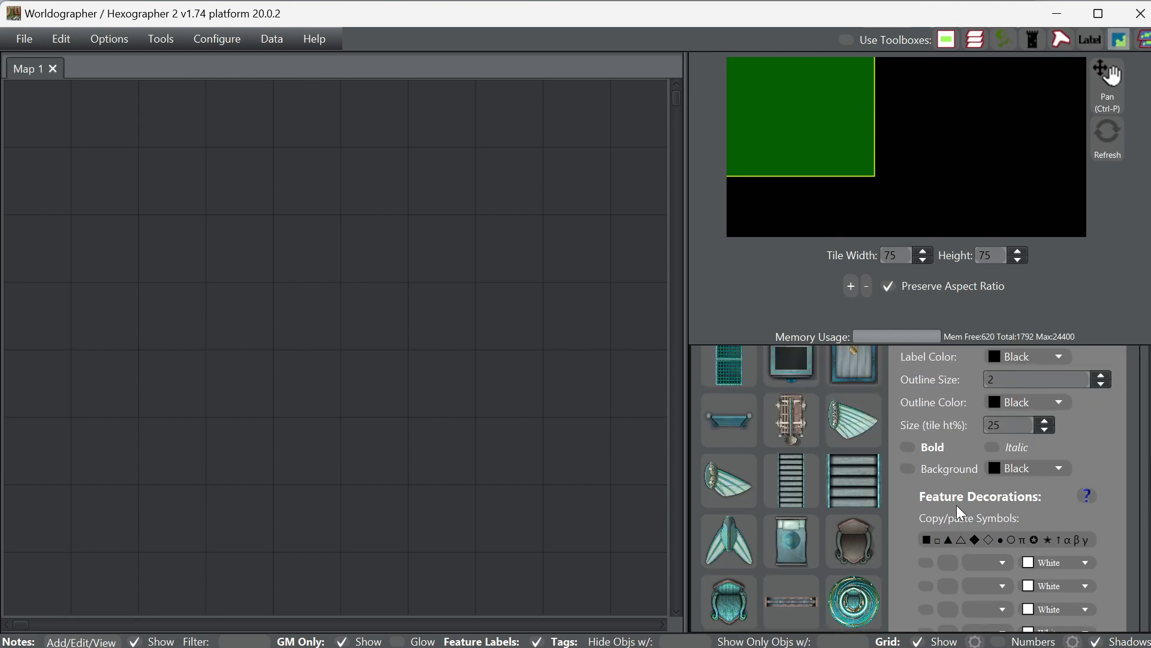
{"action": "scroll", "coordinate": [933, 461], "scroll_direction": "up", "scroll_amount": 10}
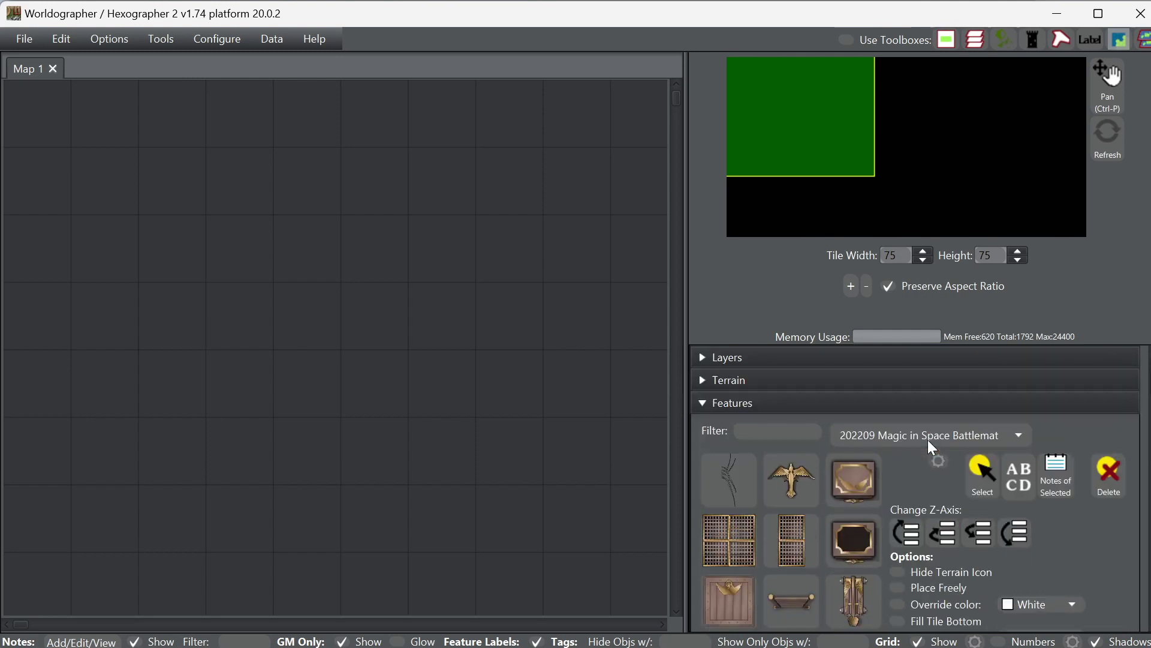
- Switch the feature set to 202012 Battlemat Space Fantasy and look through all its icons
{"action": "left_click", "coordinate": [928, 437]}
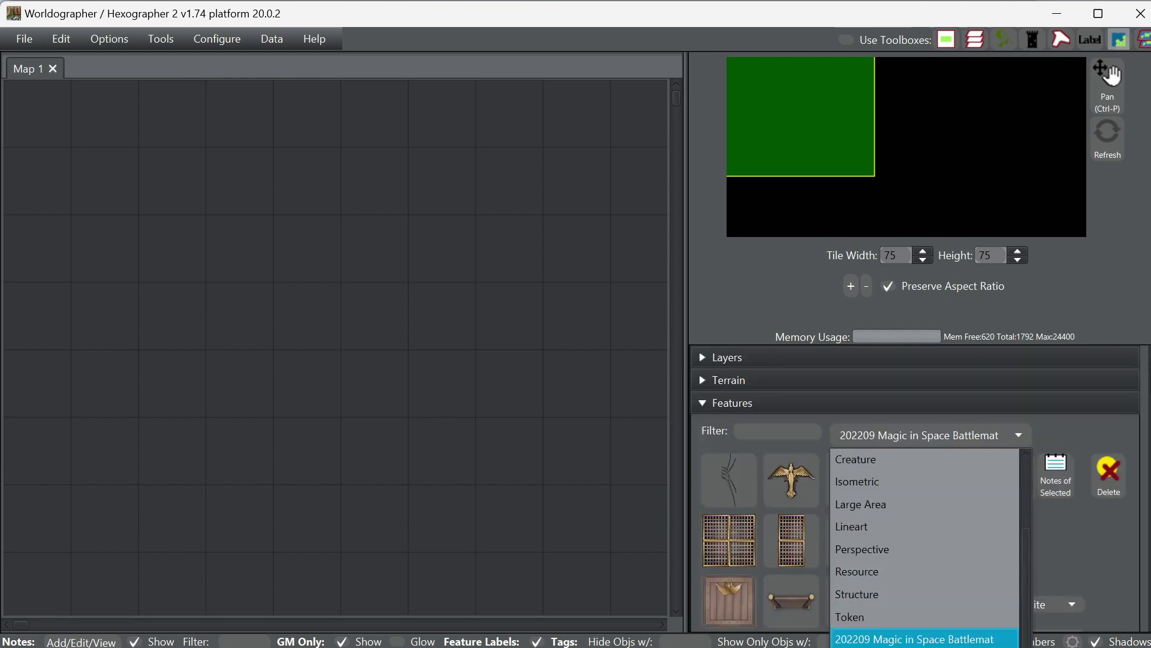
{"action": "left_click", "coordinate": [981, 571]}
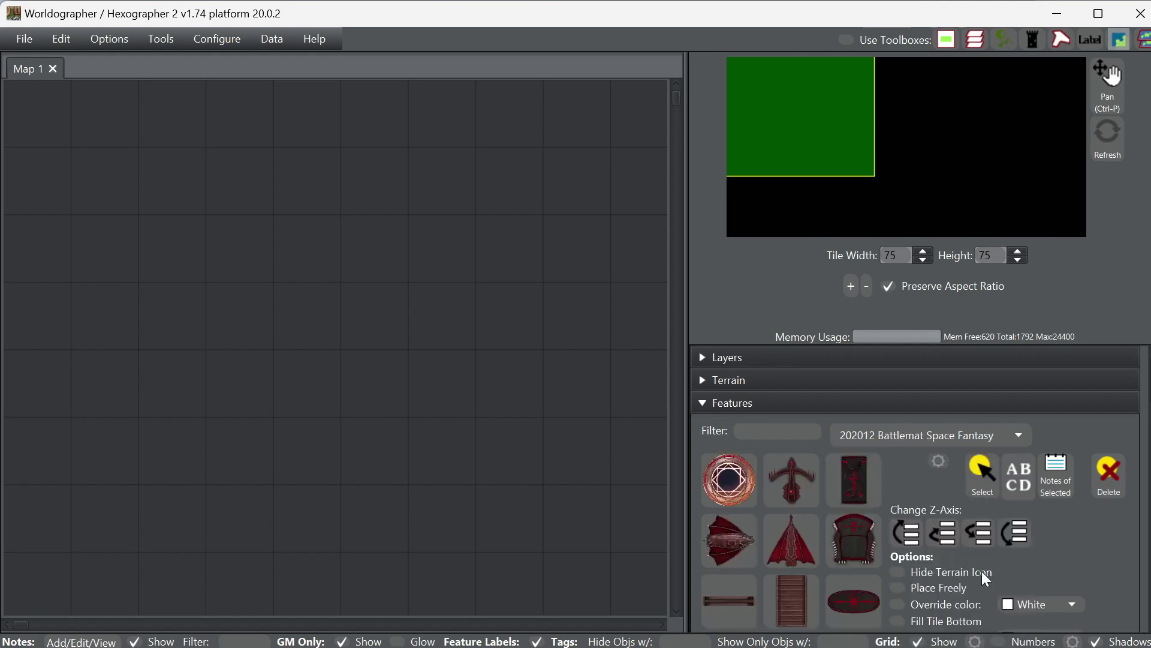
{"action": "scroll", "coordinate": [805, 552], "scroll_direction": "down", "scroll_amount": 5}
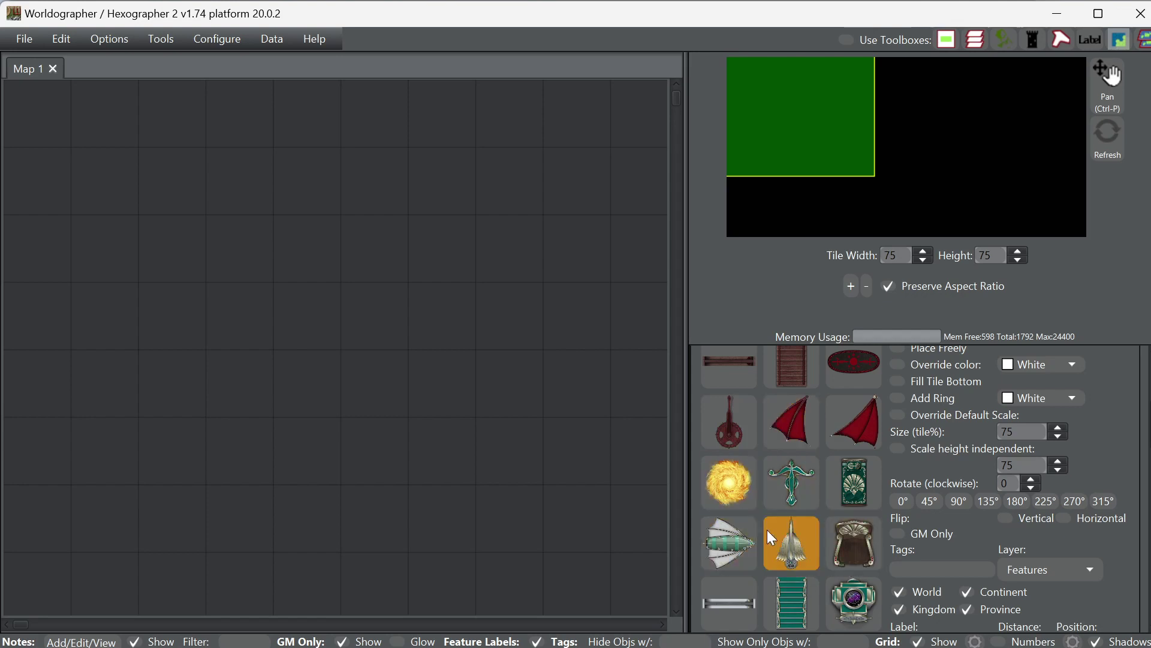
{"action": "scroll", "coordinate": [800, 539], "scroll_direction": "down", "scroll_amount": 2}
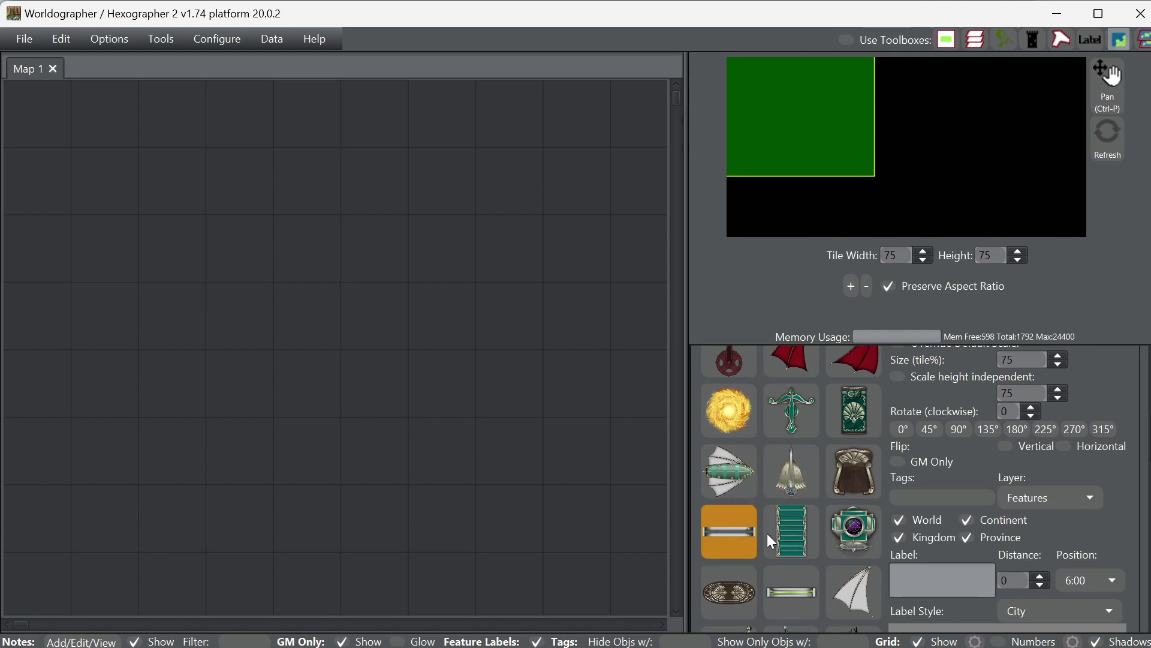
{"action": "scroll", "coordinate": [773, 543], "scroll_direction": "down", "scroll_amount": 7}
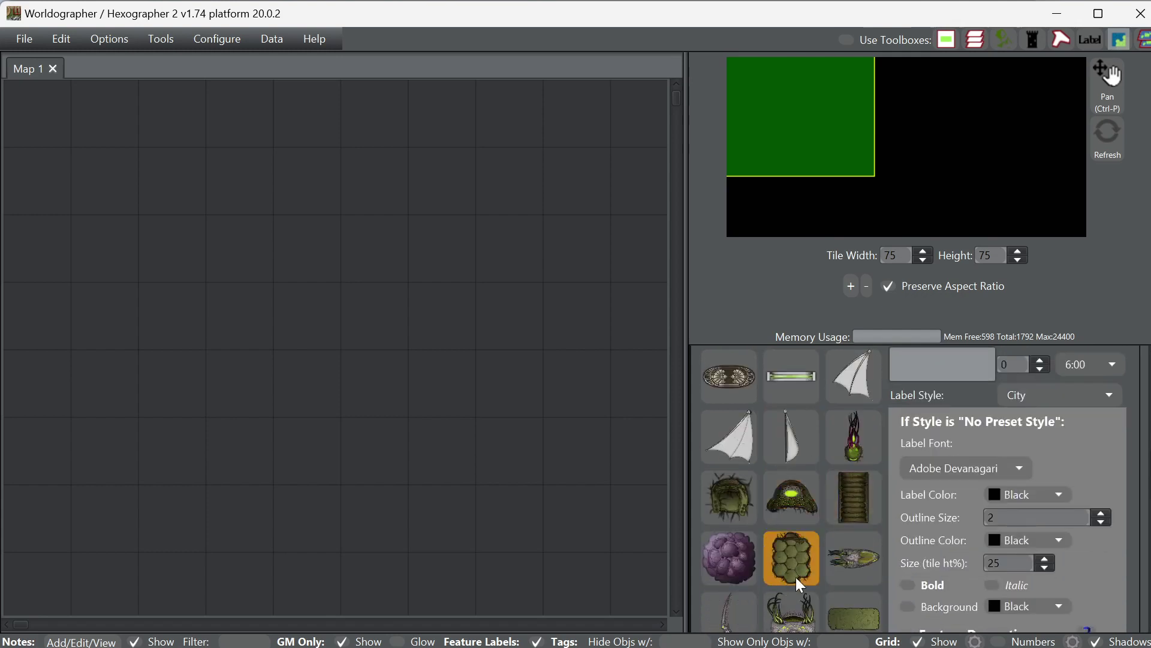
{"action": "scroll", "coordinate": [769, 534], "scroll_direction": "down", "scroll_amount": 2}
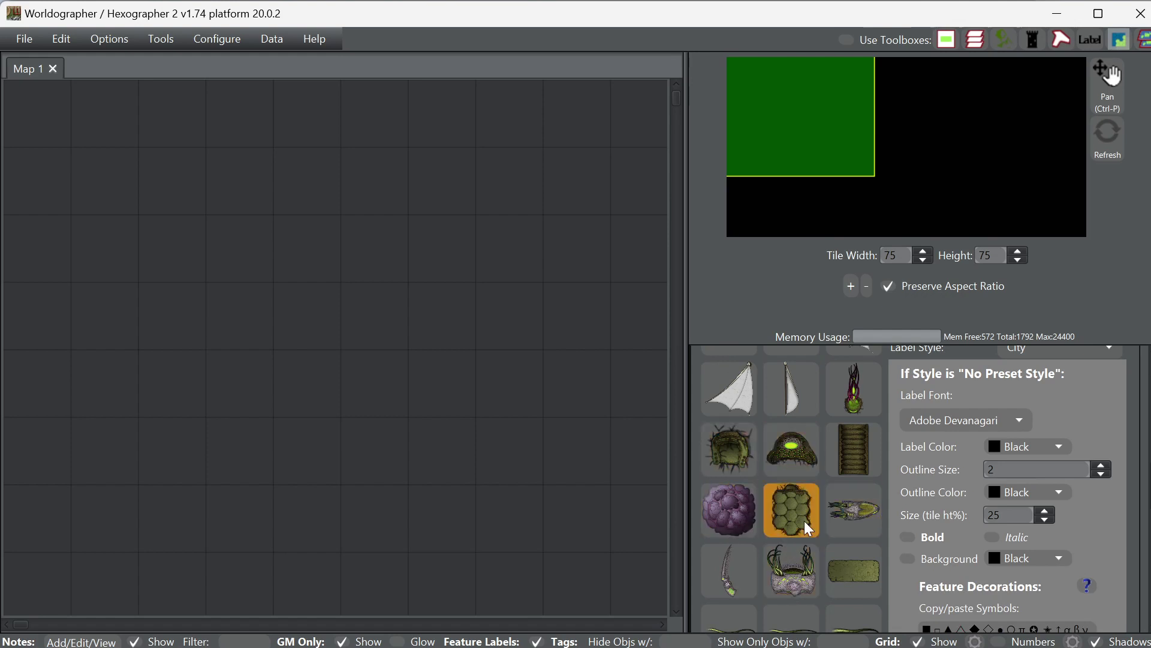
{"action": "scroll", "coordinate": [804, 521], "scroll_direction": "down", "scroll_amount": 3}
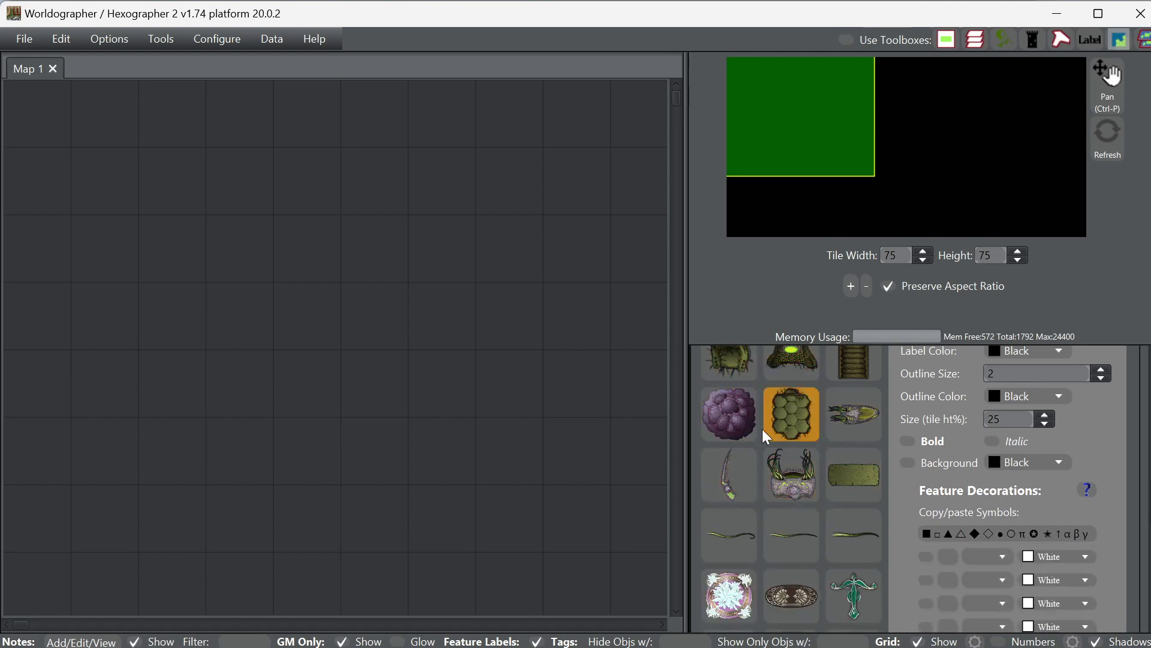
{"action": "scroll", "coordinate": [839, 444], "scroll_direction": "up", "scroll_amount": 3}
{"action": "scroll", "coordinate": [817, 445], "scroll_direction": "down", "scroll_amount": 5}
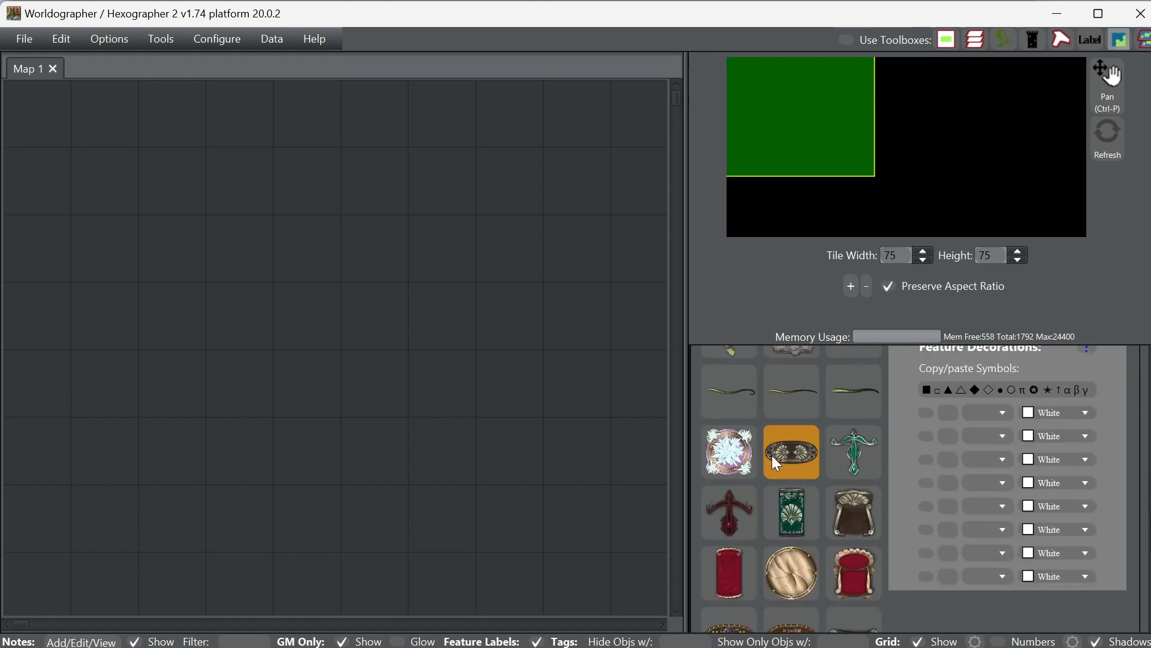
{"action": "scroll", "coordinate": [840, 510], "scroll_direction": "down", "scroll_amount": 3}
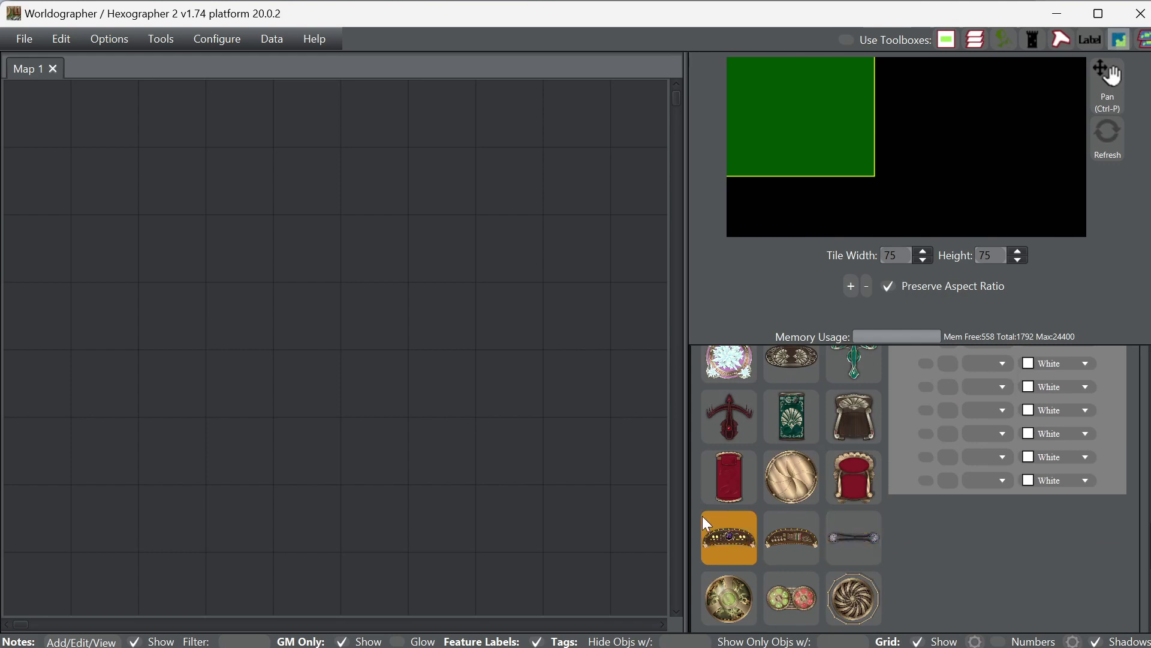
{"action": "scroll", "coordinate": [782, 551], "scroll_direction": "down", "scroll_amount": 3}
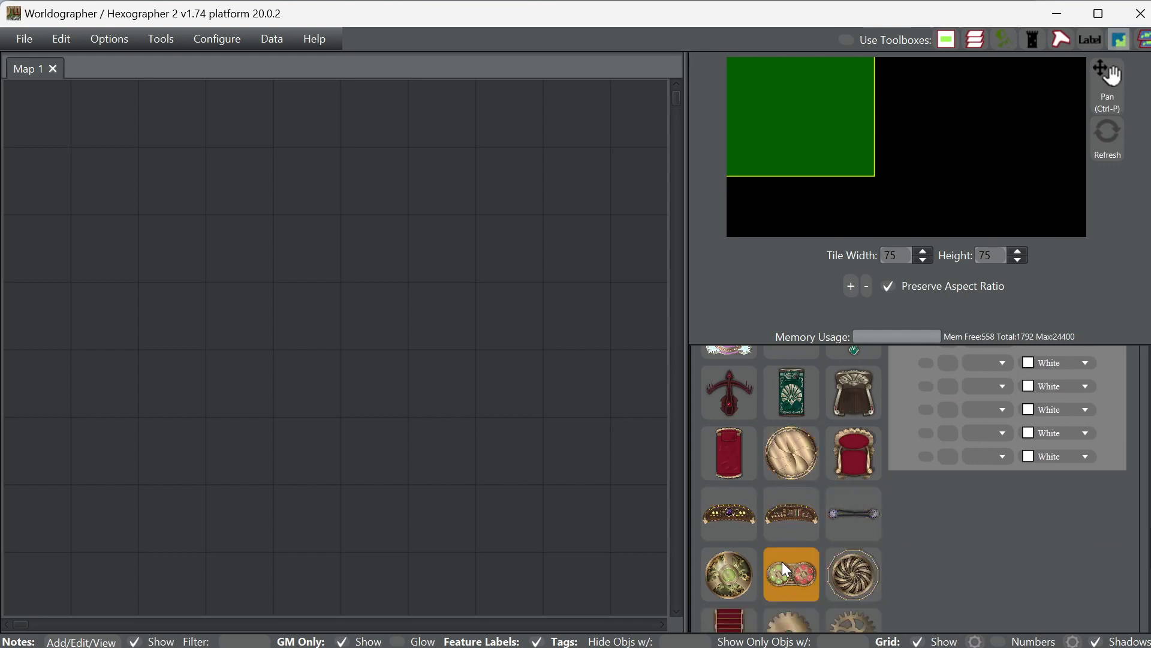
{"action": "scroll", "coordinate": [780, 567], "scroll_direction": "down", "scroll_amount": 2}
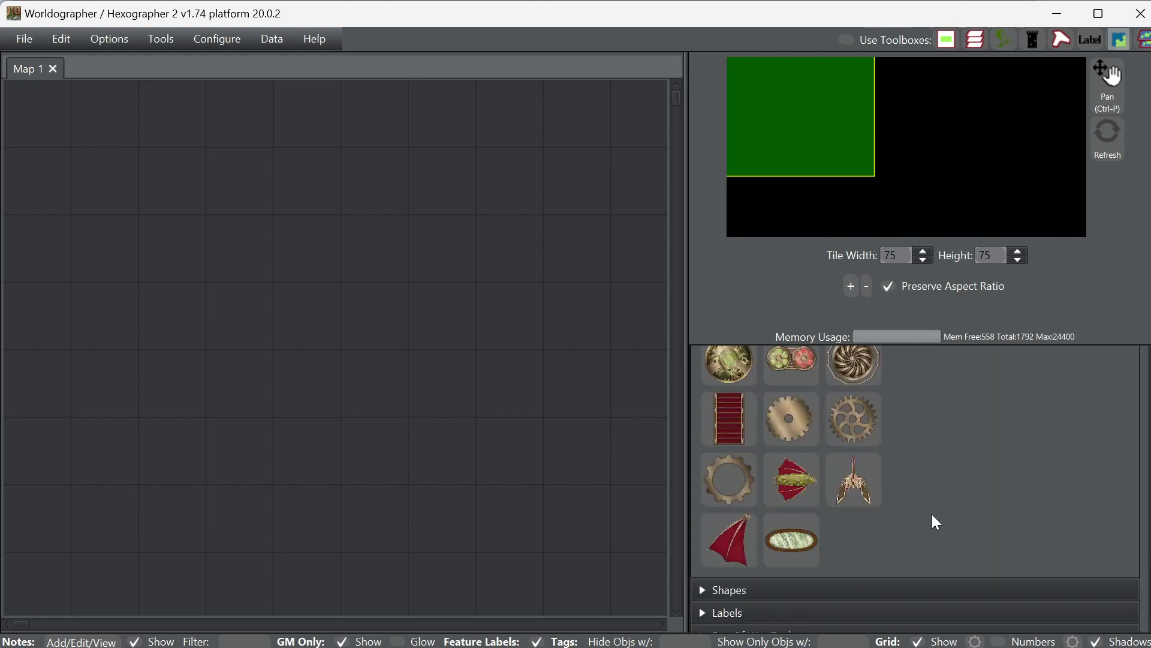
{"action": "scroll", "coordinate": [933, 515], "scroll_direction": "up", "scroll_amount": 8}
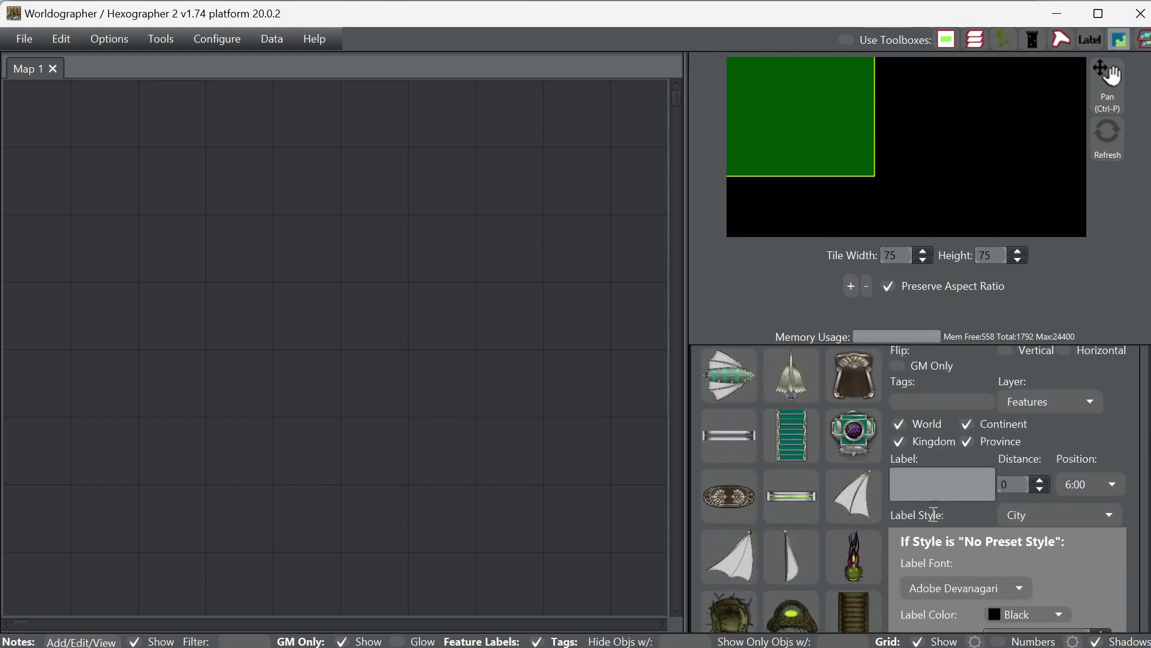
{"action": "scroll", "coordinate": [932, 514], "scroll_direction": "up", "scroll_amount": 2}
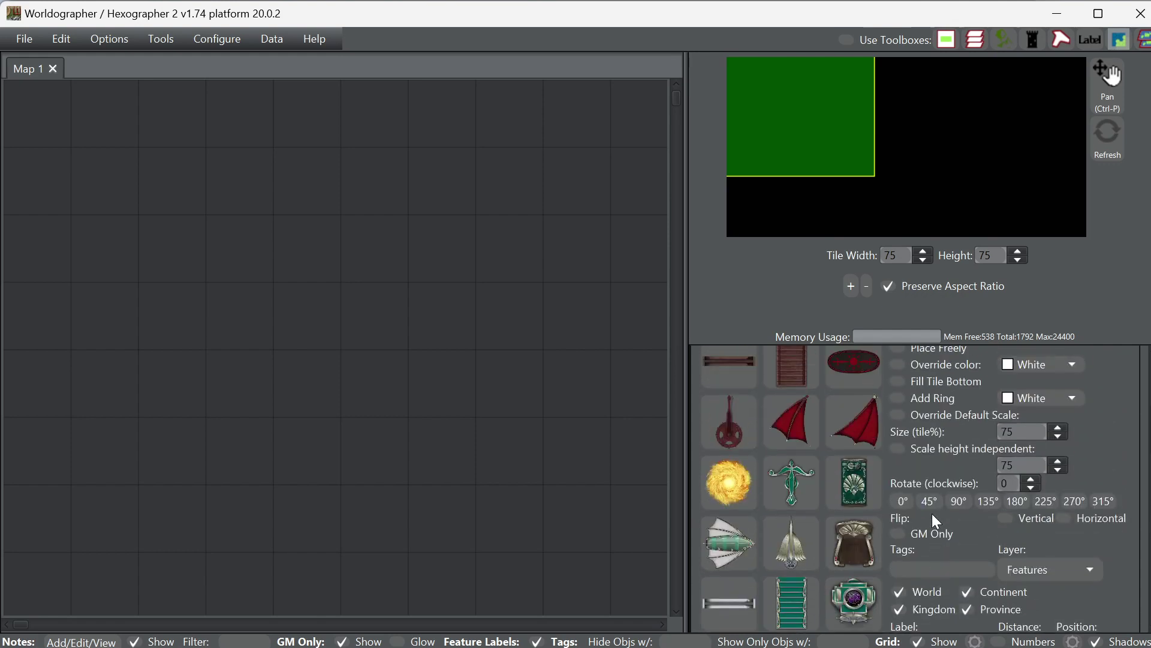
{"action": "scroll", "coordinate": [797, 437], "scroll_direction": "up", "scroll_amount": 5}
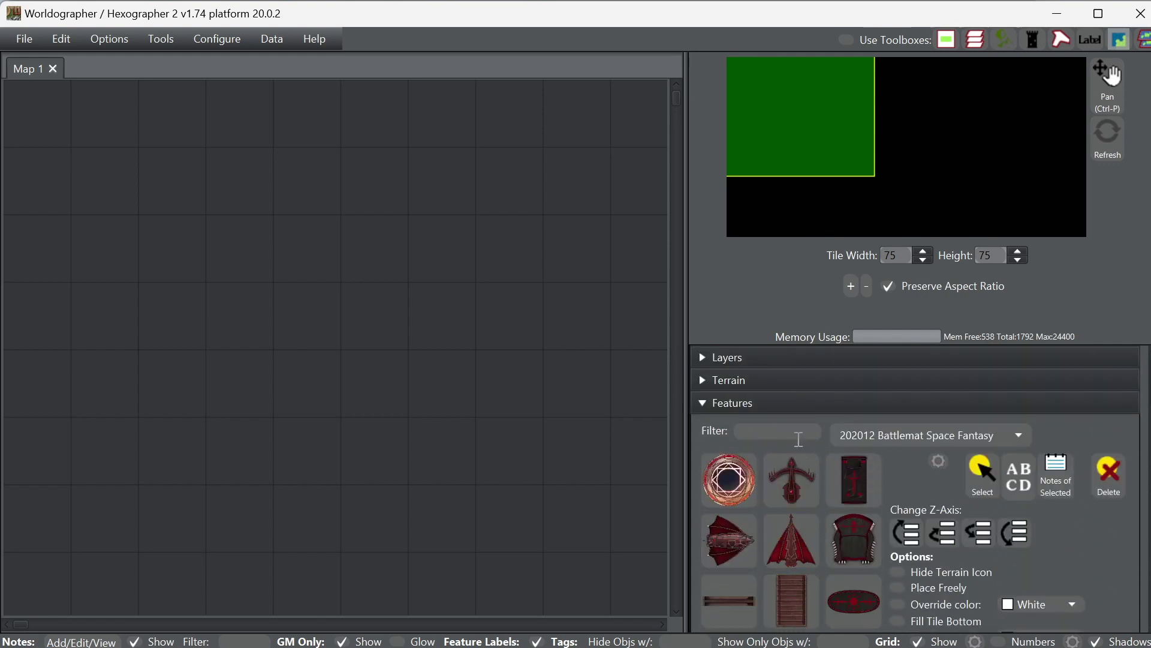
- Switch the feature set to 202209 Magic in Space Battlemat and browse its icons for wing pieces
{"action": "left_click", "coordinate": [866, 436]}
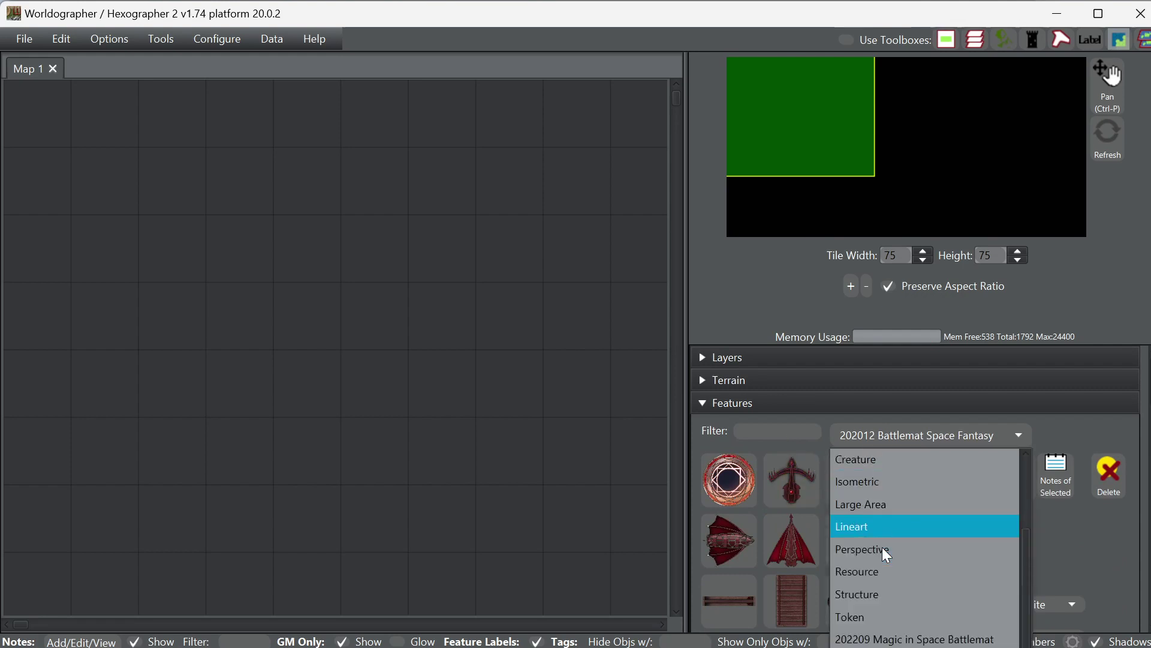
{"action": "left_click", "coordinate": [910, 639]}
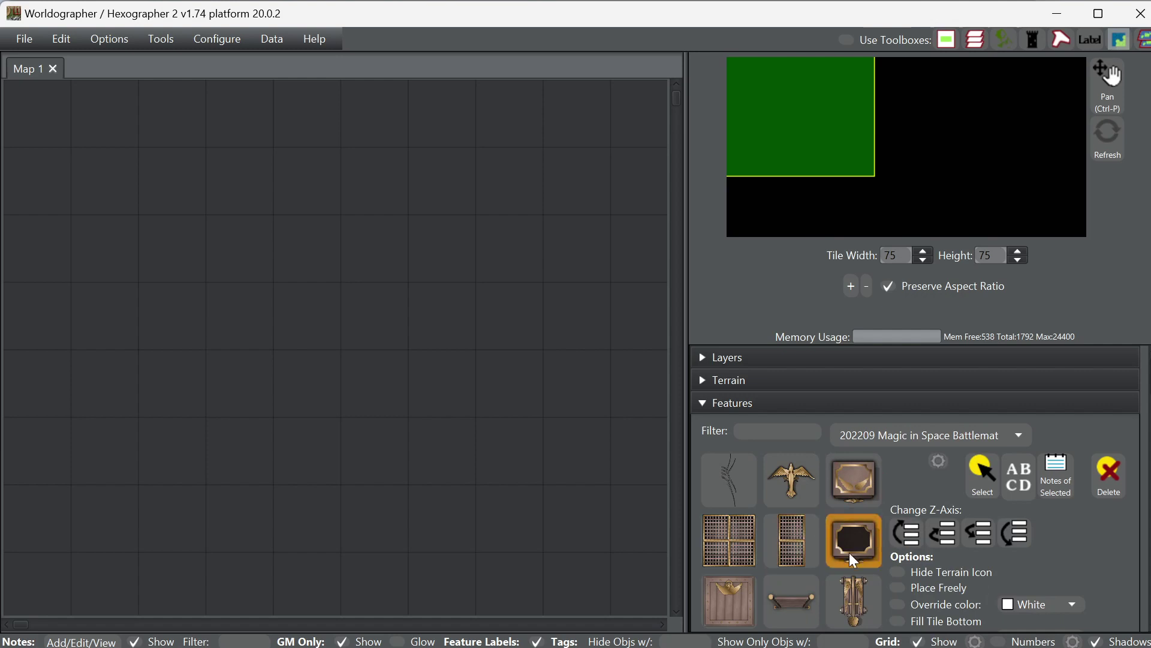
{"action": "scroll", "coordinate": [782, 519], "scroll_direction": "down", "scroll_amount": 2}
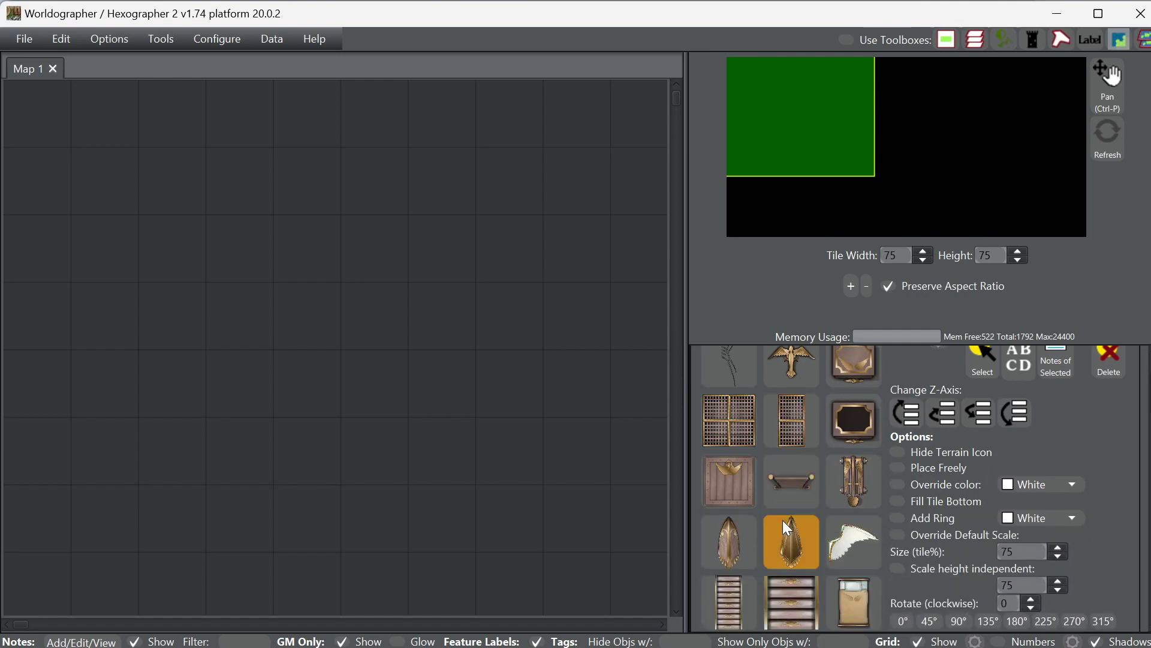
{"action": "scroll", "coordinate": [776, 522], "scroll_direction": "down", "scroll_amount": 2}
{"action": "scroll", "coordinate": [773, 520], "scroll_direction": "down", "scroll_amount": 1}
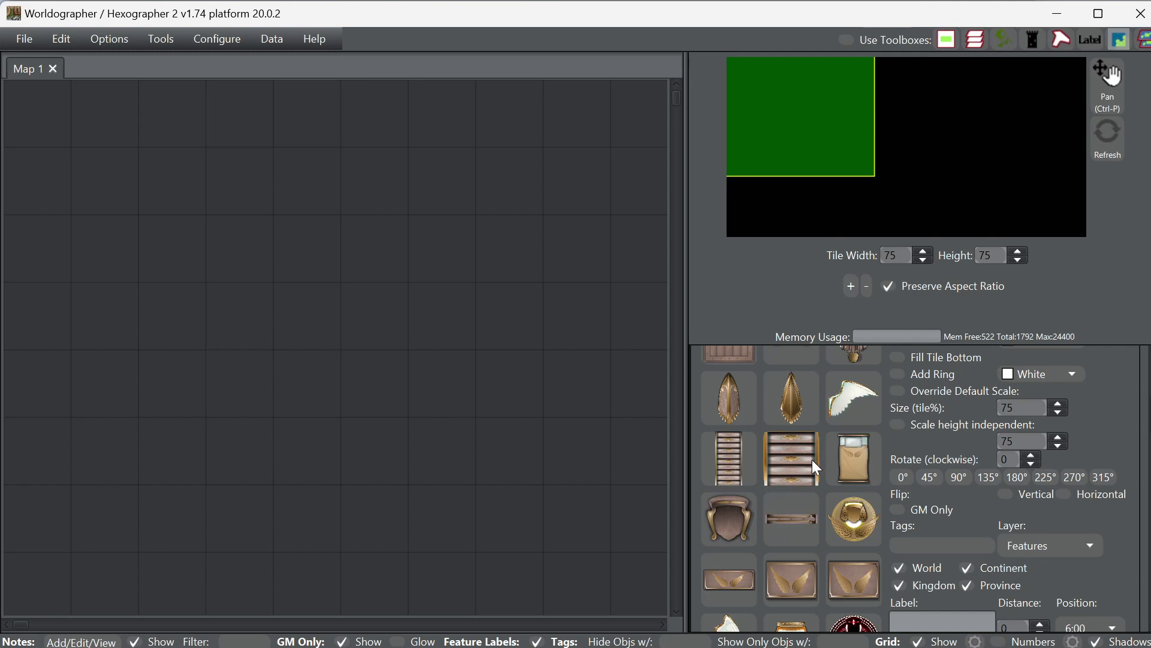
{"action": "scroll", "coordinate": [816, 480], "scroll_direction": "down", "scroll_amount": 1}
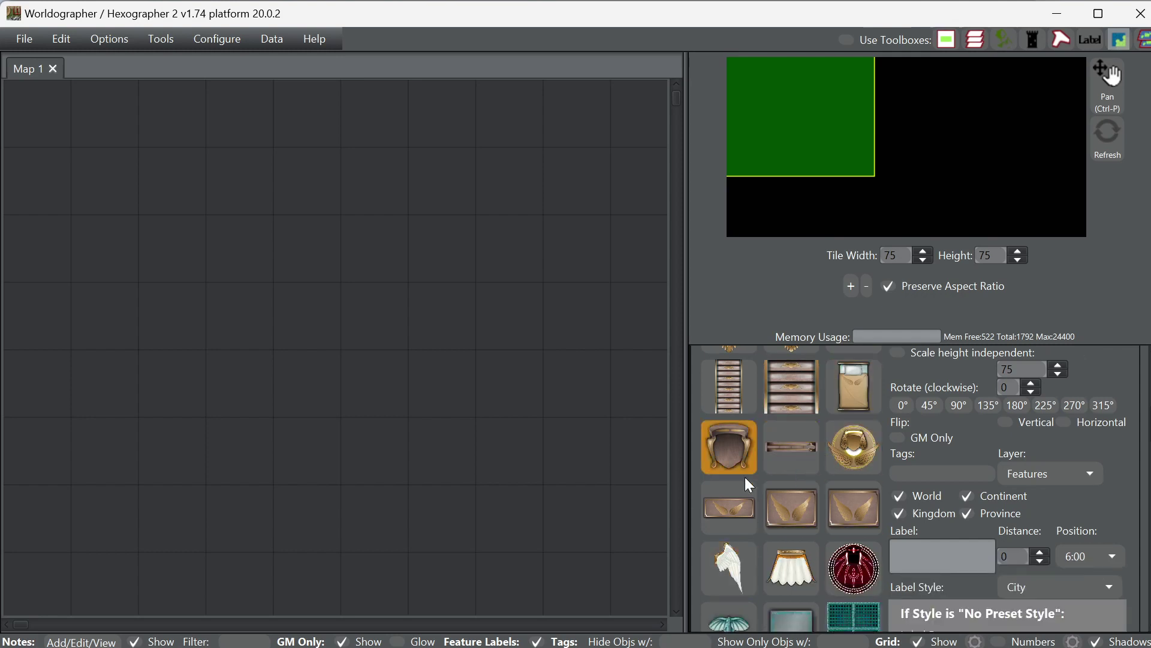
{"action": "scroll", "coordinate": [816, 486], "scroll_direction": "up", "scroll_amount": 2}
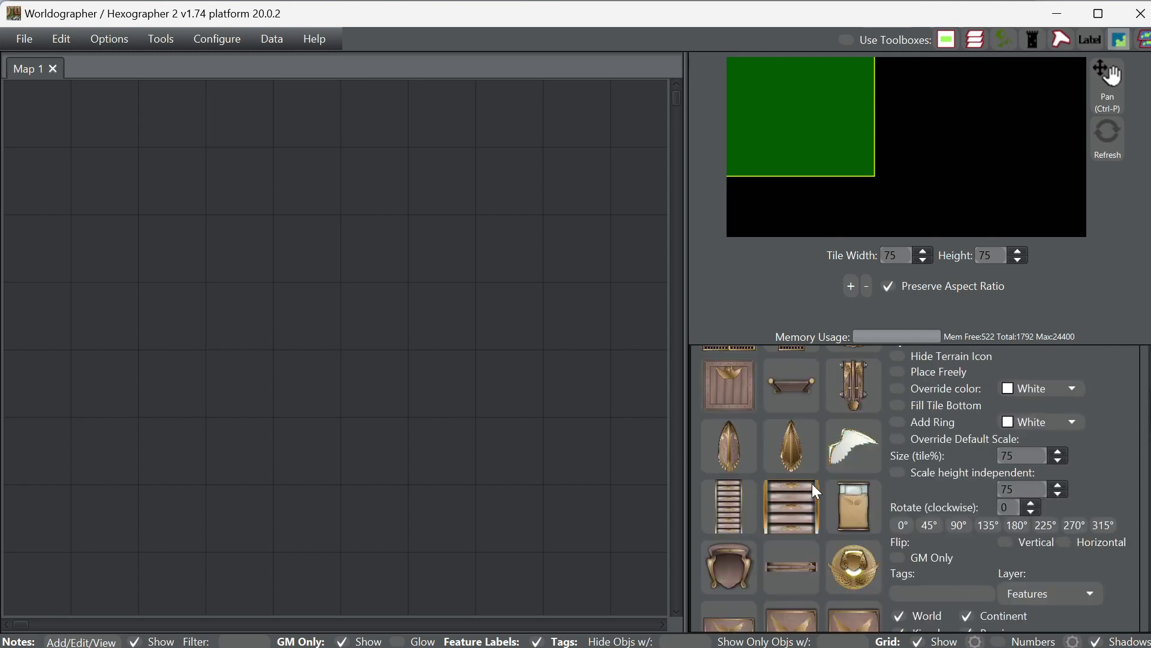
- Place the spread white wing feature on the map flipped horizontally, and an unflipped copy opposite it to form a mirrored pair
{"action": "left_click", "coordinate": [844, 441]}
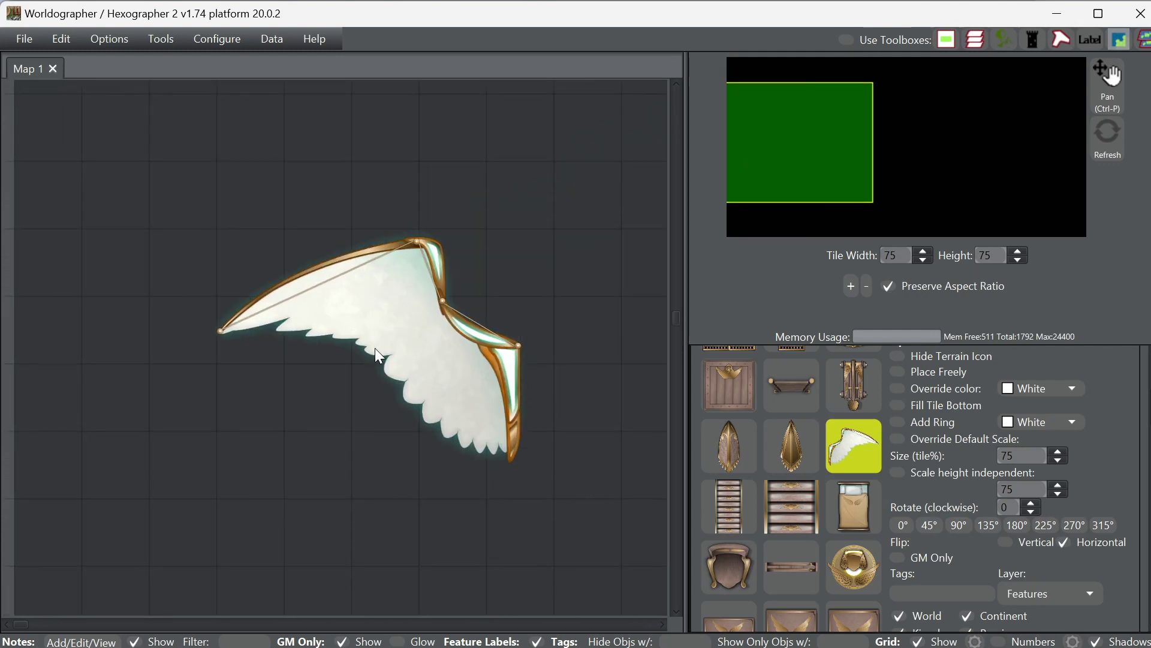
{"action": "scroll", "coordinate": [540, 312], "scroll_direction": "down", "scroll_amount": 3}
{"action": "left_click_drag", "start_coordinate": [850, 132], "coordinate": [839, 145]}
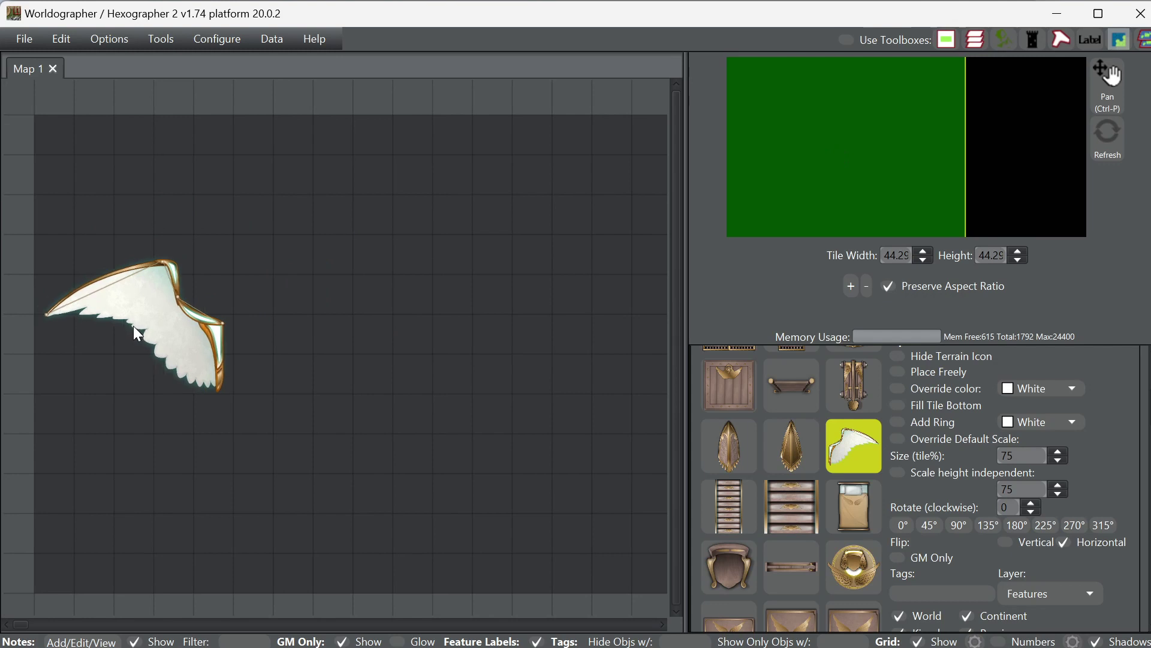
{"action": "left_click", "coordinate": [190, 334]}
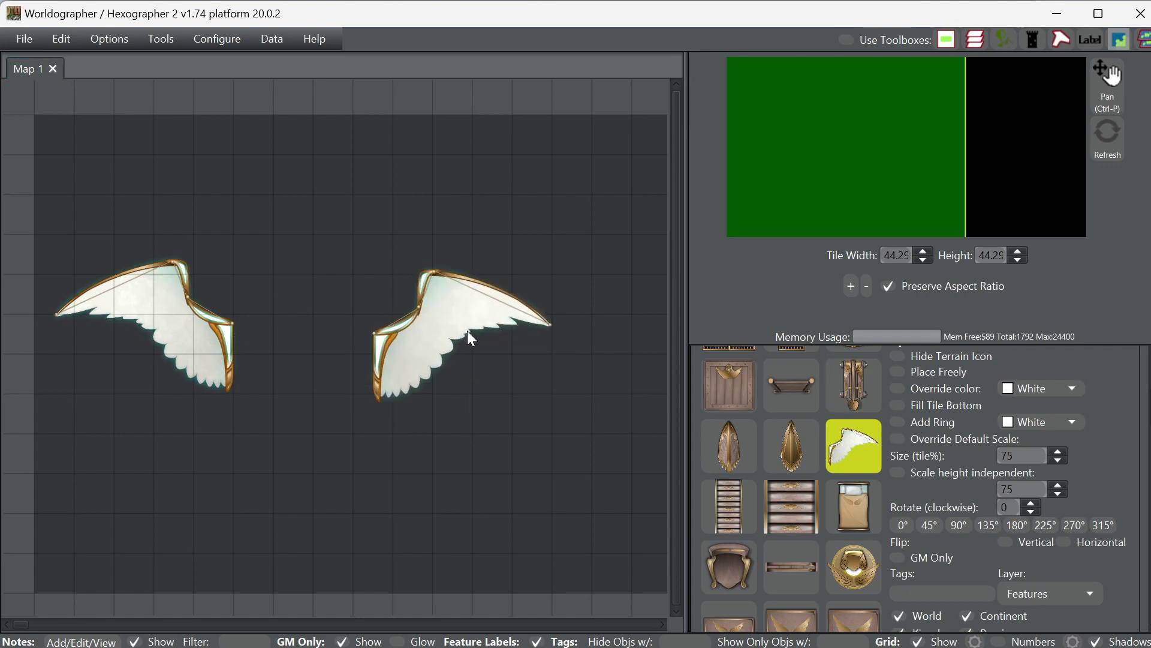
{"action": "left_click", "coordinate": [445, 323]}
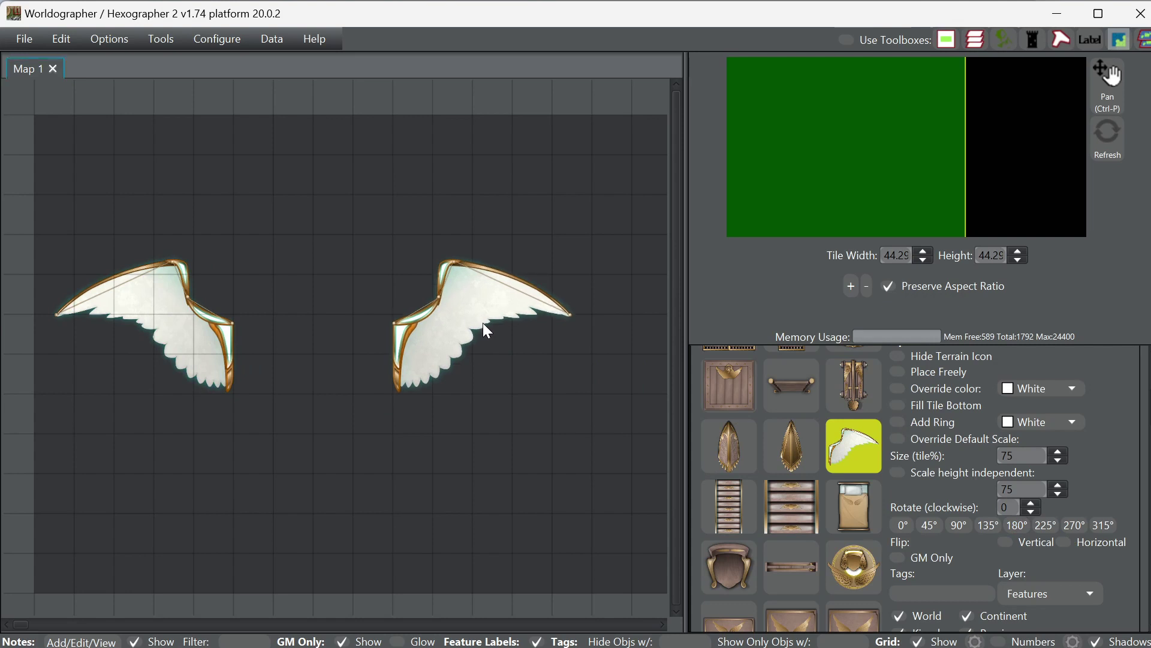
{"action": "left_click", "coordinate": [483, 323]}
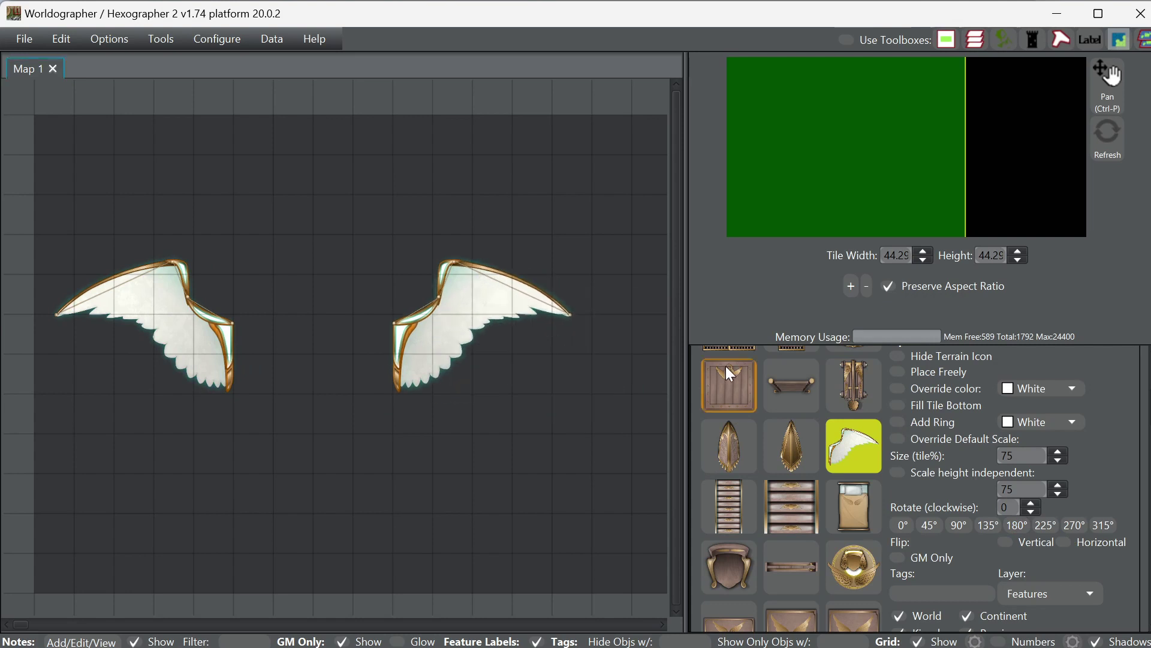
- Switch to selecting features and move both spread wings down to the lower part of the map
{"action": "scroll", "coordinate": [826, 499], "scroll_direction": "down", "scroll_amount": 3}
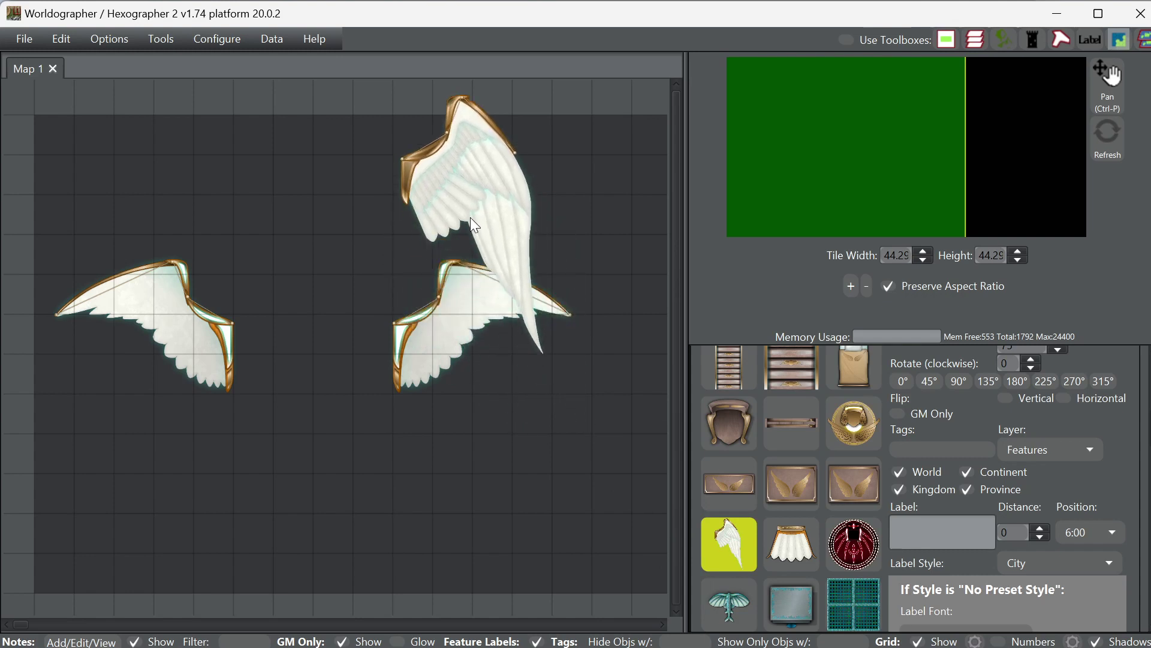
{"action": "scroll", "coordinate": [1083, 378], "scroll_direction": "up", "scroll_amount": 4}
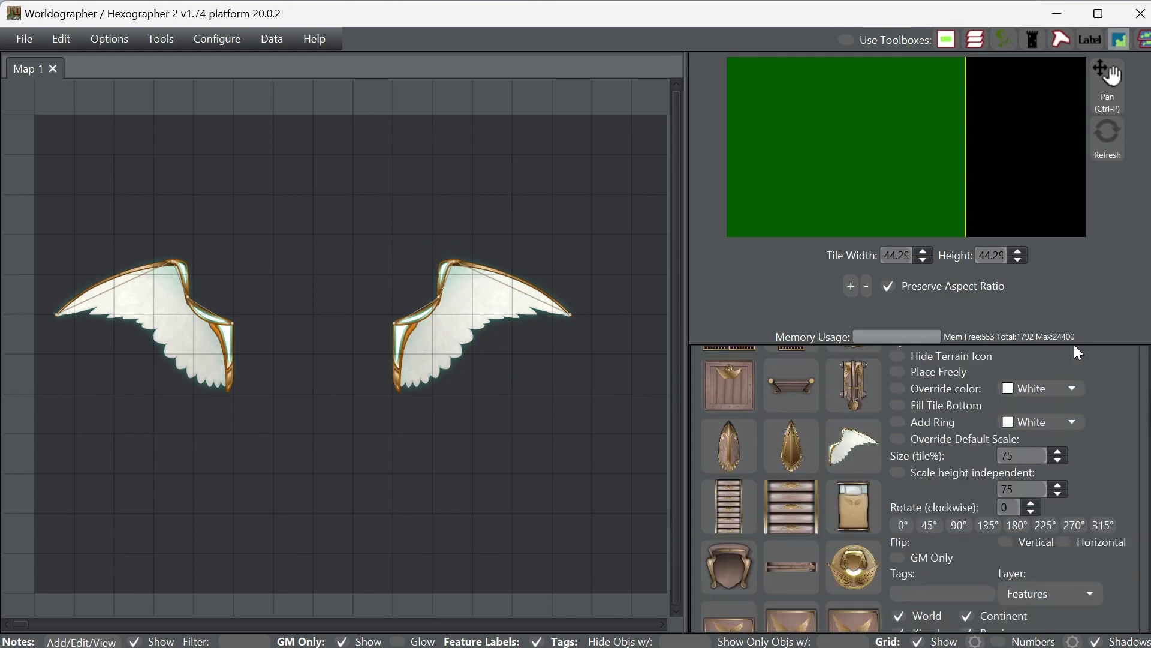
{"action": "scroll", "coordinate": [1007, 511], "scroll_direction": "up", "scroll_amount": 5}
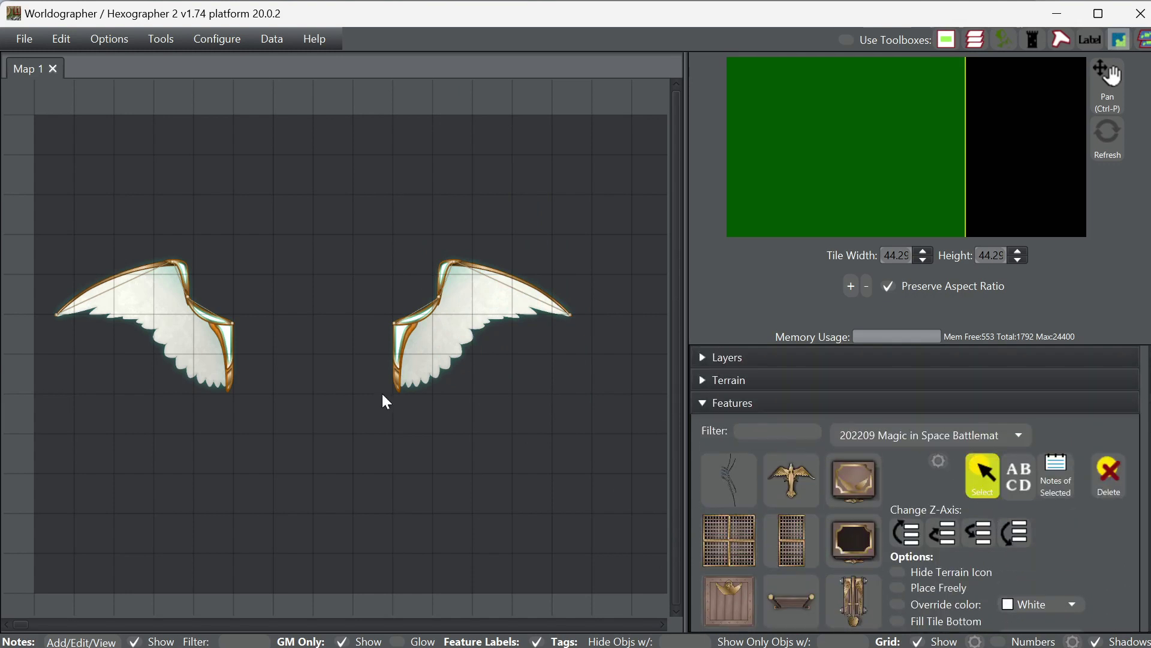
{"action": "left_click_drag", "start_coordinate": [412, 348], "coordinate": [487, 422]}
{"action": "left_click", "coordinate": [215, 339]}
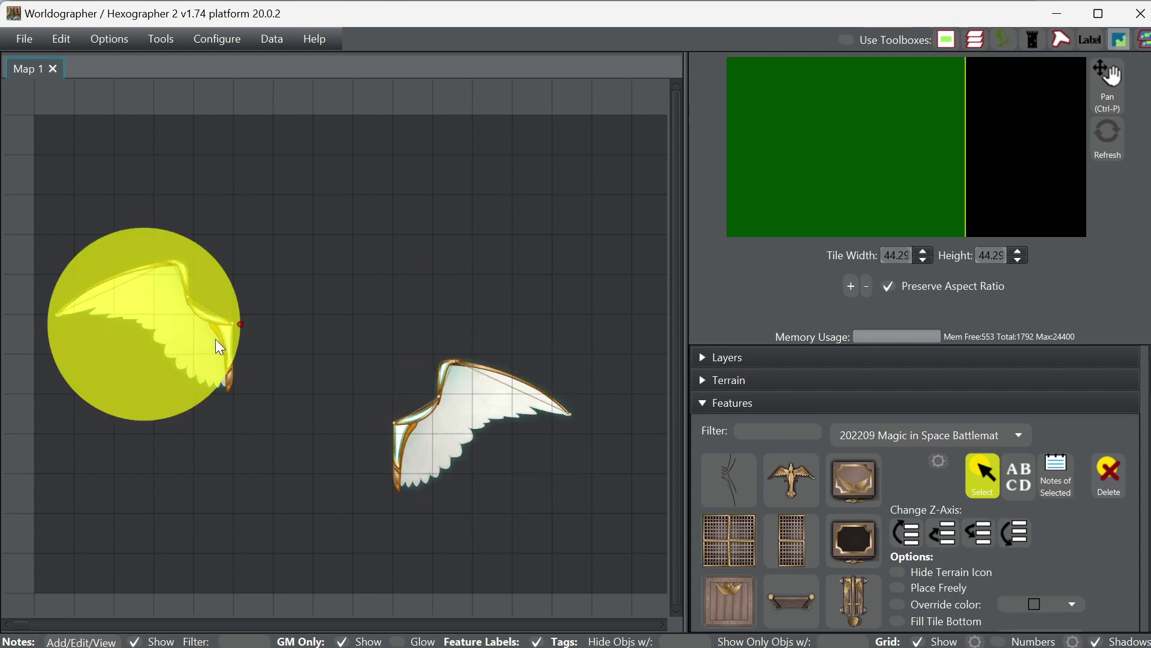
{"action": "left_click_drag", "start_coordinate": [214, 340], "coordinate": [149, 437]}
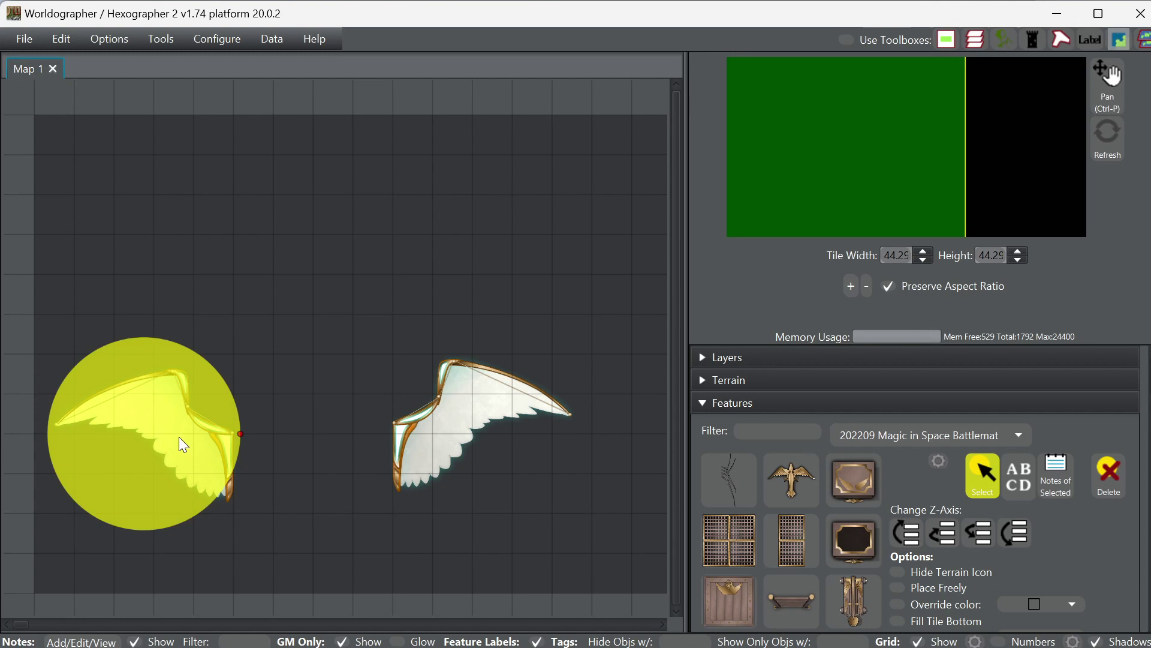
- Align the unflipped spread wing level with the flipped one and leave only the unflipped wing selected
{"action": "left_click", "coordinate": [424, 463], "text": "shift"}
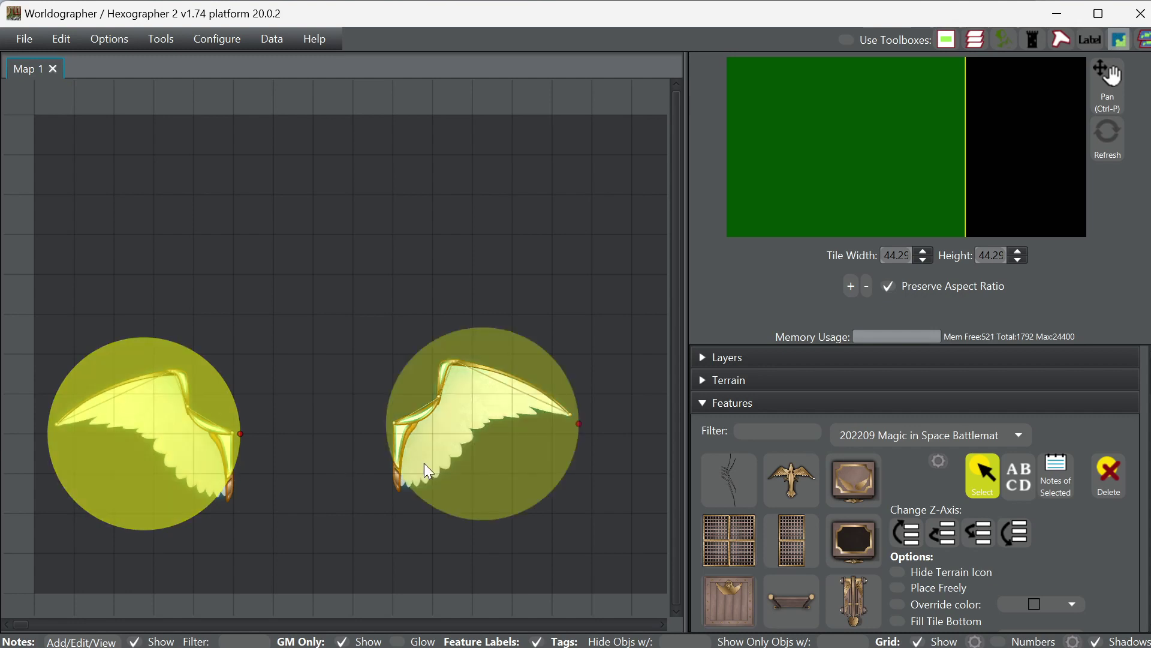
{"action": "left_click_drag", "start_coordinate": [439, 454], "coordinate": [481, 433]}
{"action": "key", "text": "ctrl+a"}
{"action": "left_click", "coordinate": [467, 503]}
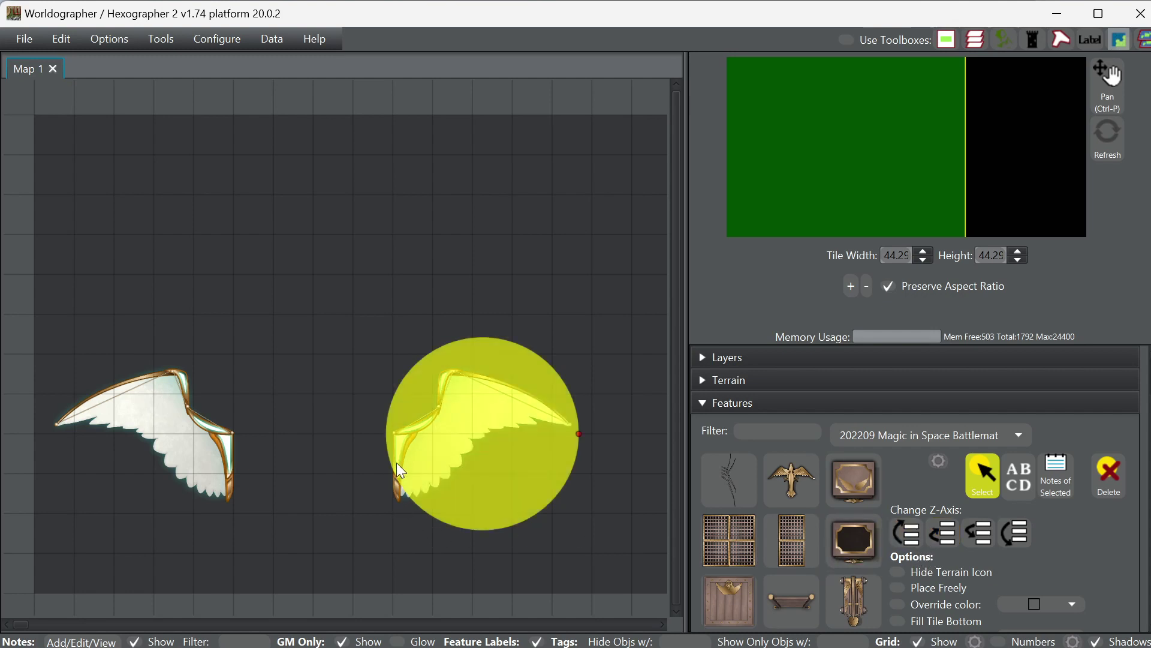
- Move both spread wings farther right on the map, with the flipped wing above the unflipped one, to clear the drawing area
{"action": "left_click_drag", "start_coordinate": [441, 442], "coordinate": [686, 429]}
{"action": "left_click", "coordinate": [175, 444]}
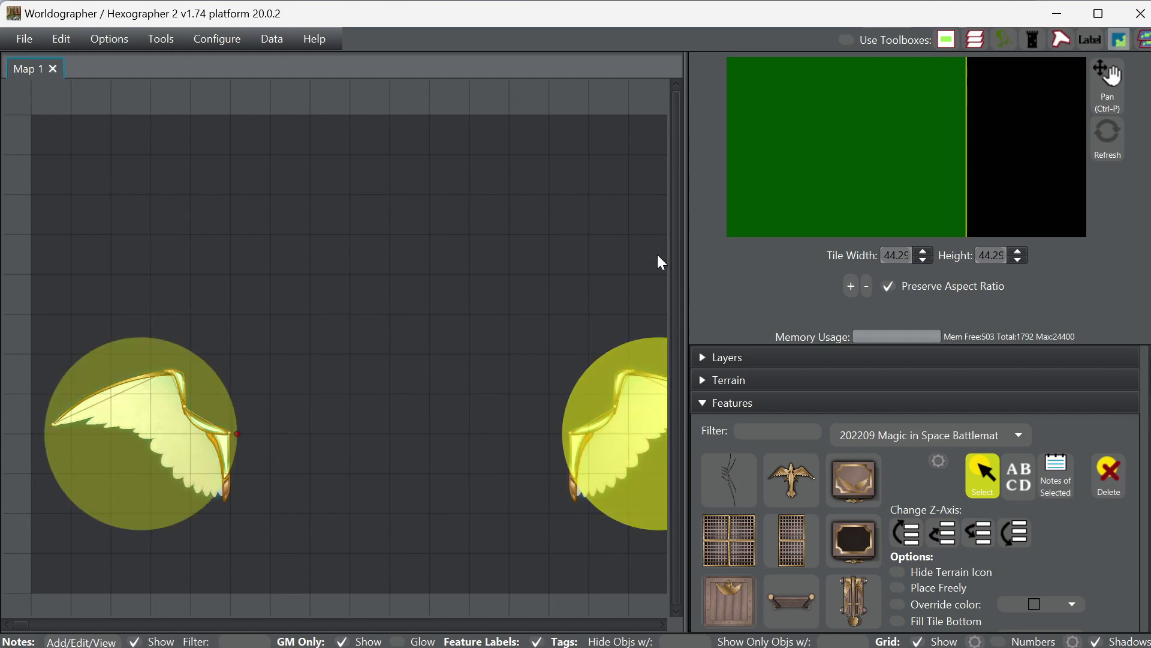
{"action": "left_click", "coordinate": [186, 429]}
{"action": "left_click_drag", "start_coordinate": [184, 429], "coordinate": [657, 237]}
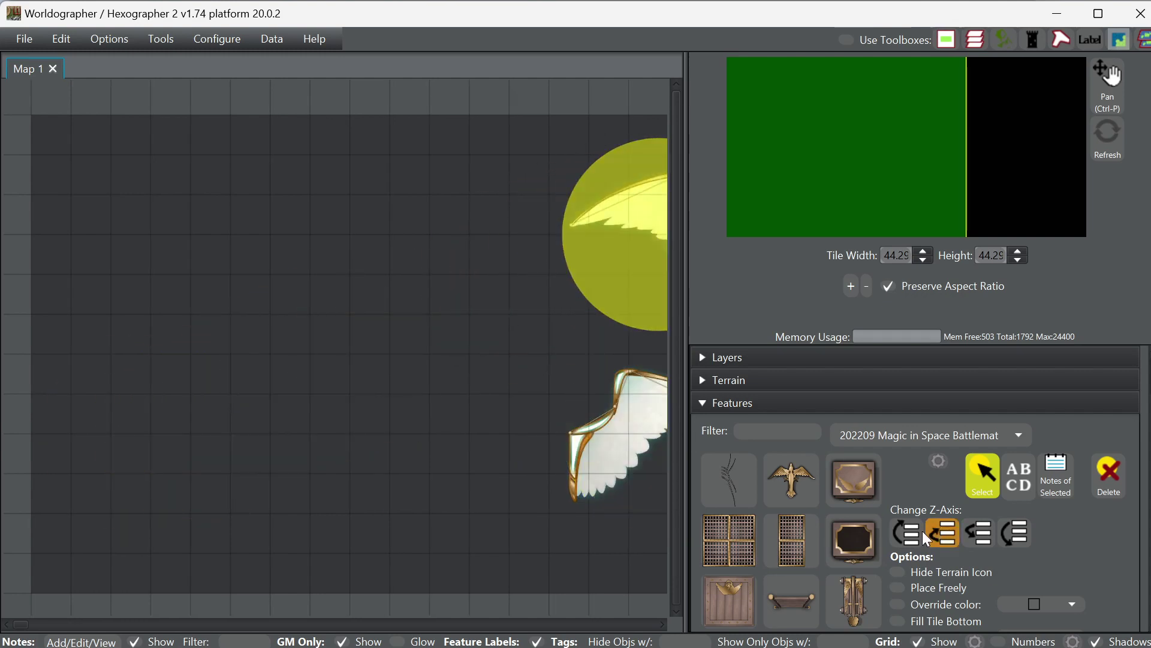
- Place the folded white wing flipped horizontally, add an unflipped copy opposite it at the same height, and collapse the feature options
{"action": "scroll", "coordinate": [922, 531], "scroll_direction": "down", "scroll_amount": 3}
{"action": "scroll", "coordinate": [894, 575], "scroll_direction": "down", "scroll_amount": 5}
{"action": "left_click", "coordinate": [729, 498]}
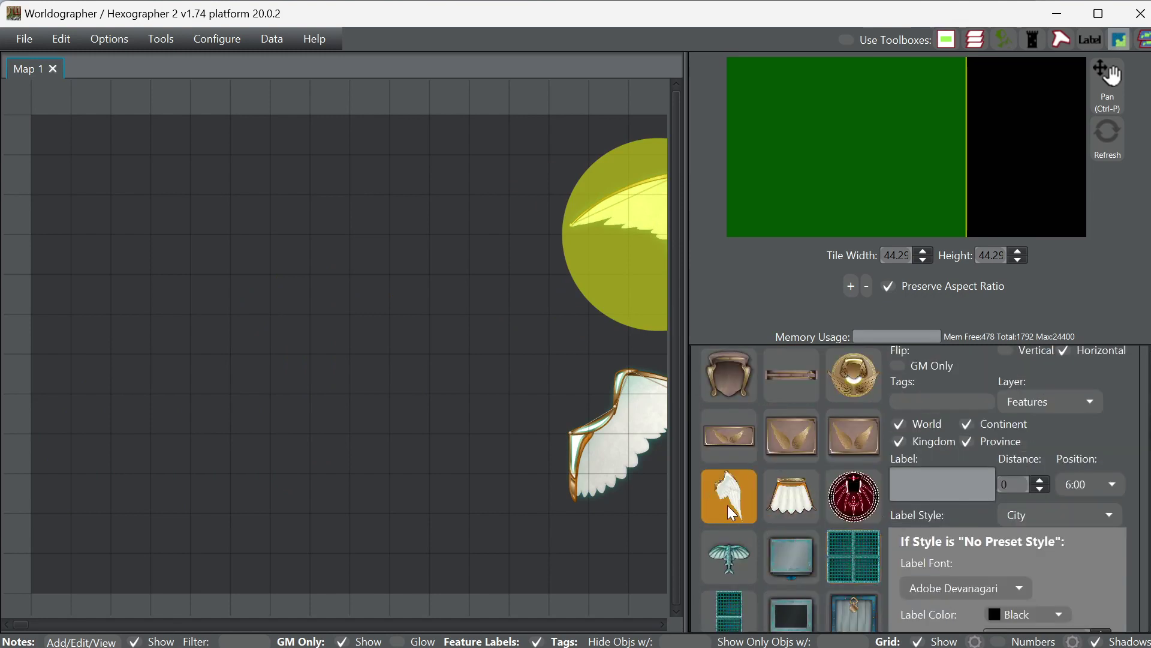
{"action": "left_click", "coordinate": [339, 376]}
{"action": "left_click_drag", "start_coordinate": [339, 376], "coordinate": [117, 318]}
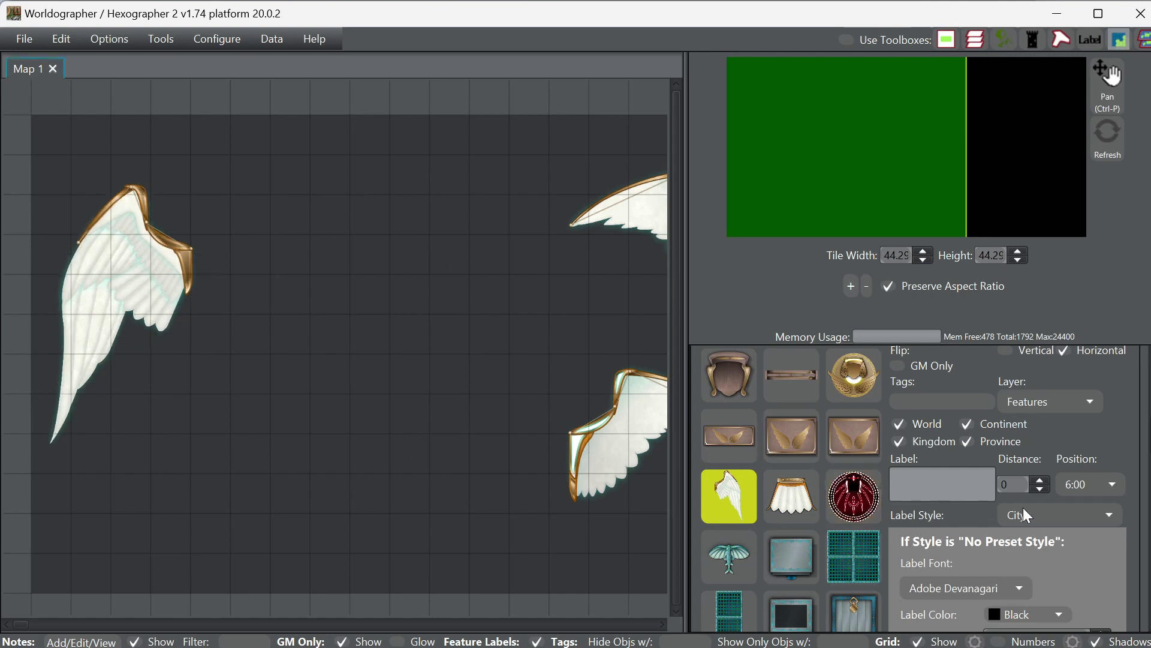
{"action": "scroll", "coordinate": [1056, 441], "scroll_direction": "up", "scroll_amount": 1}
{"action": "left_click", "coordinate": [1063, 422]}
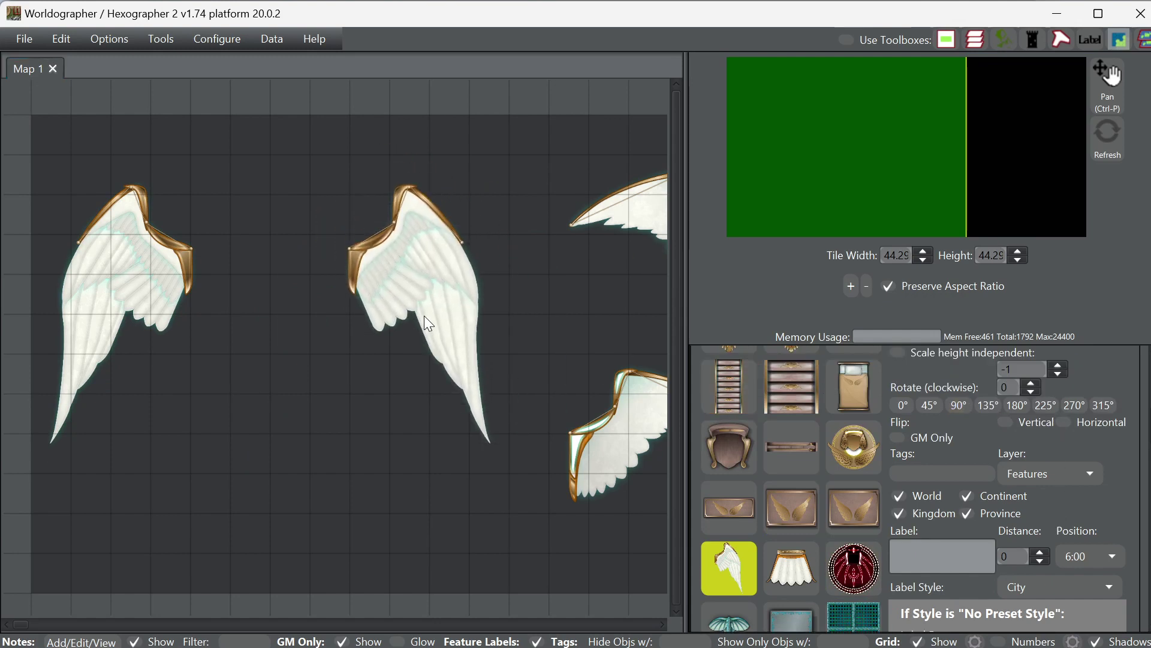
{"action": "left_click", "coordinate": [425, 318]}
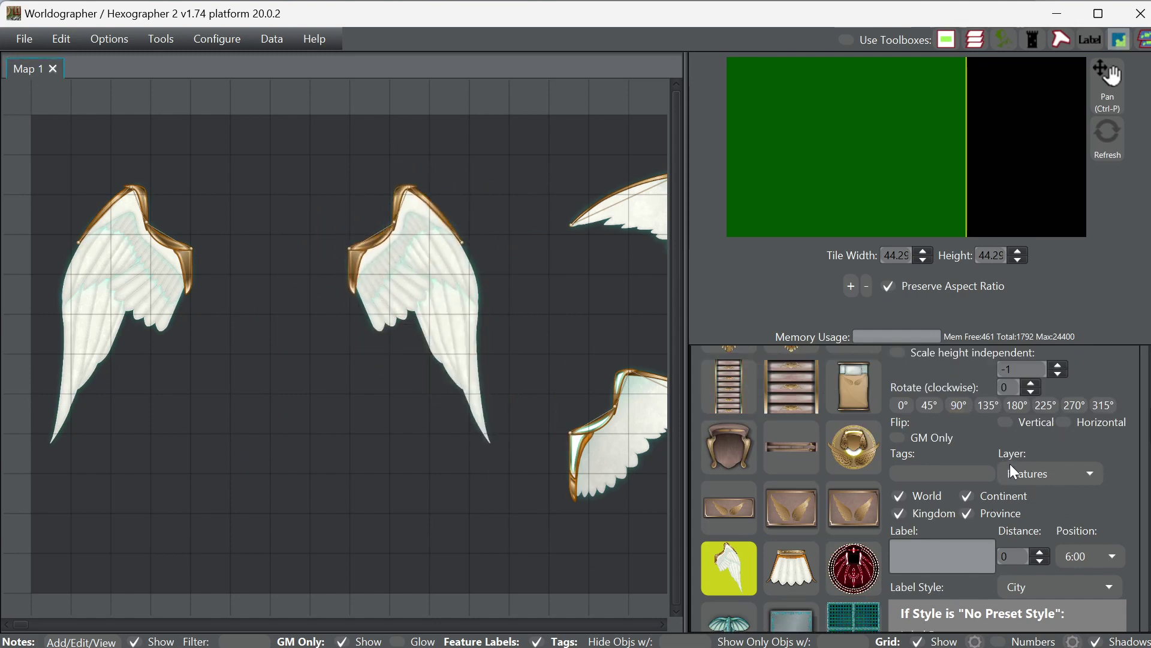
{"action": "scroll", "coordinate": [1074, 517], "scroll_direction": "up", "scroll_amount": 5}
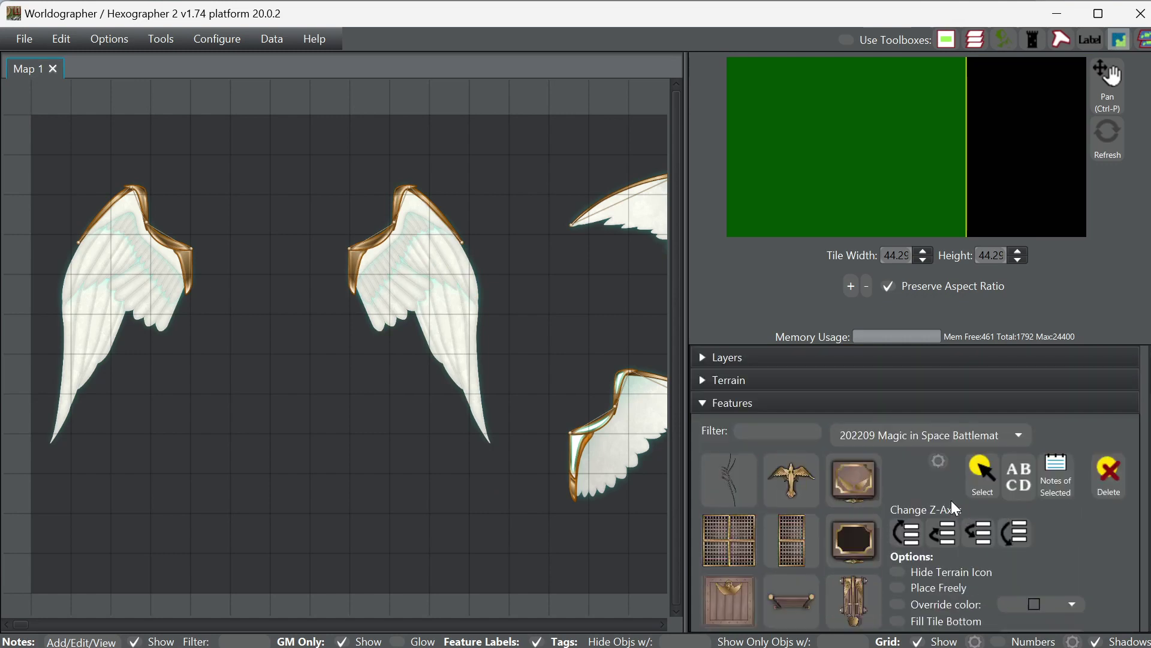
{"action": "left_click", "coordinate": [869, 404]}
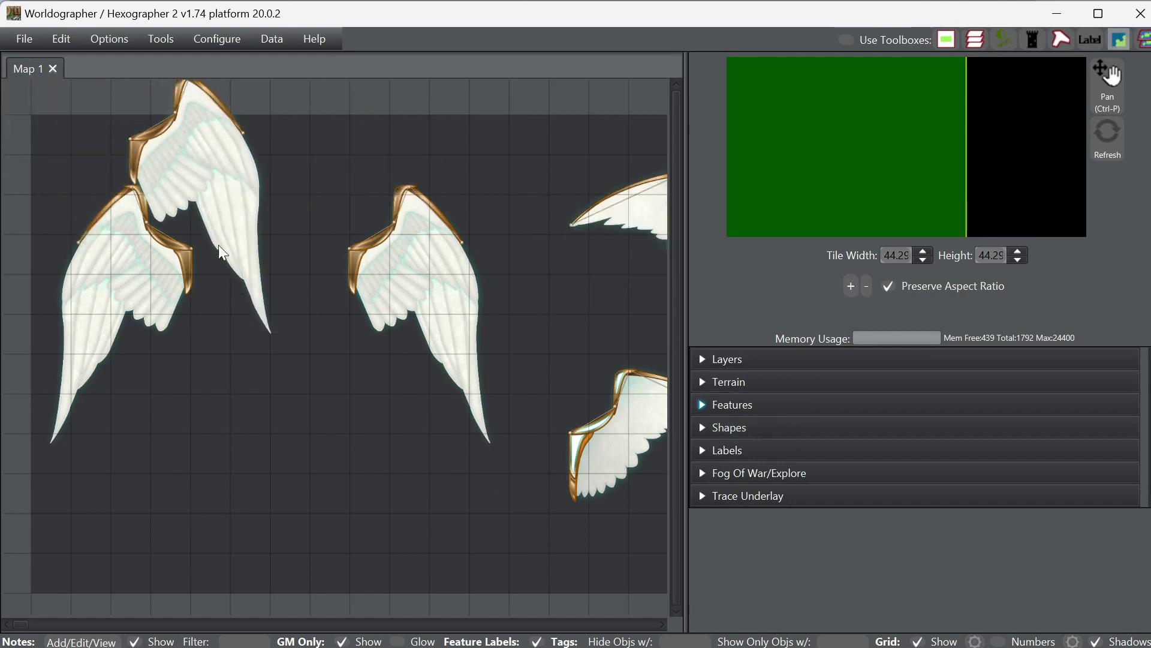
- Examine the setup options for a new battlemat/dungeon map and close them without generating a map
{"action": "left_click", "coordinate": [36, 40]}
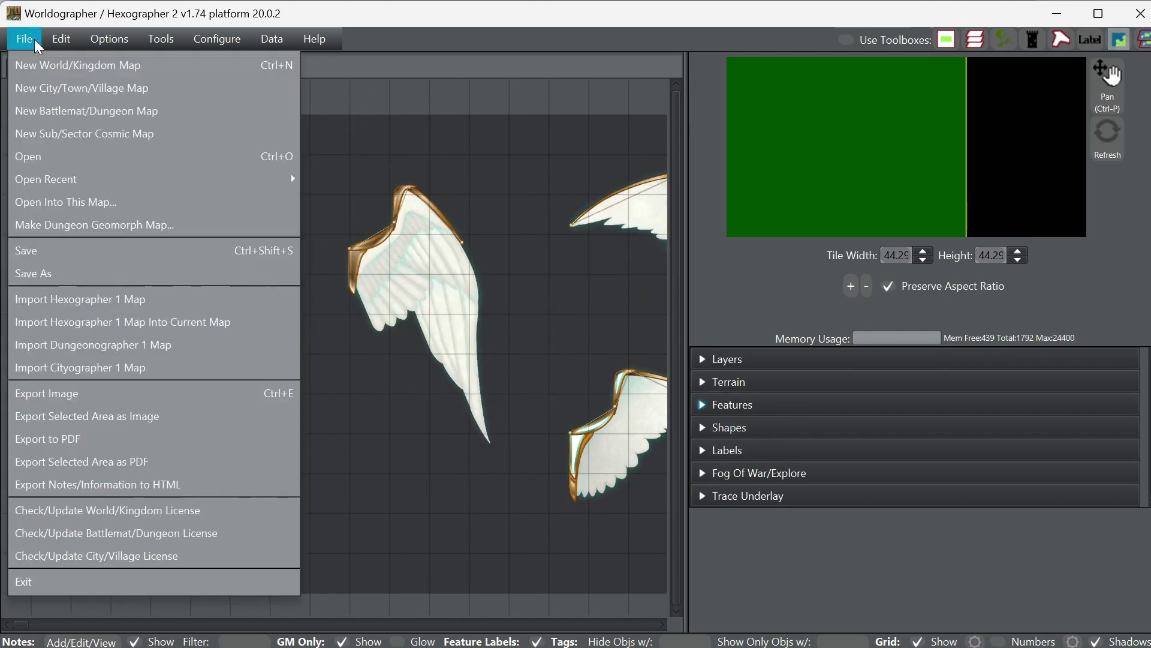
{"action": "left_click", "coordinate": [60, 110]}
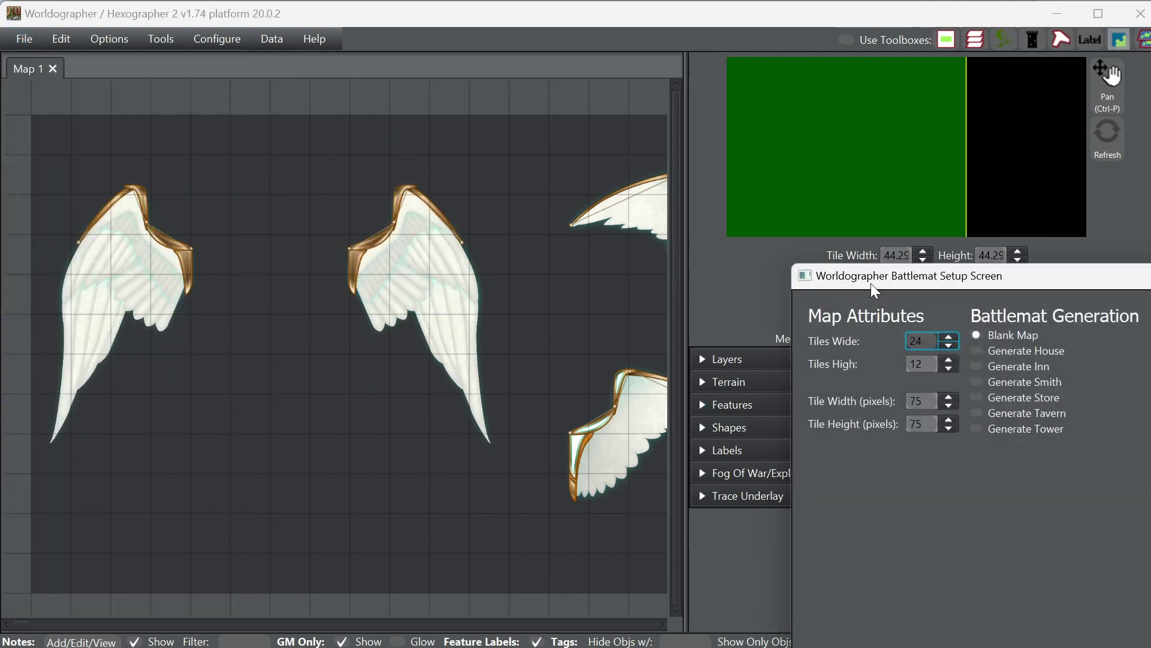
{"action": "left_click_drag", "start_coordinate": [871, 283], "coordinate": [370, 118]}
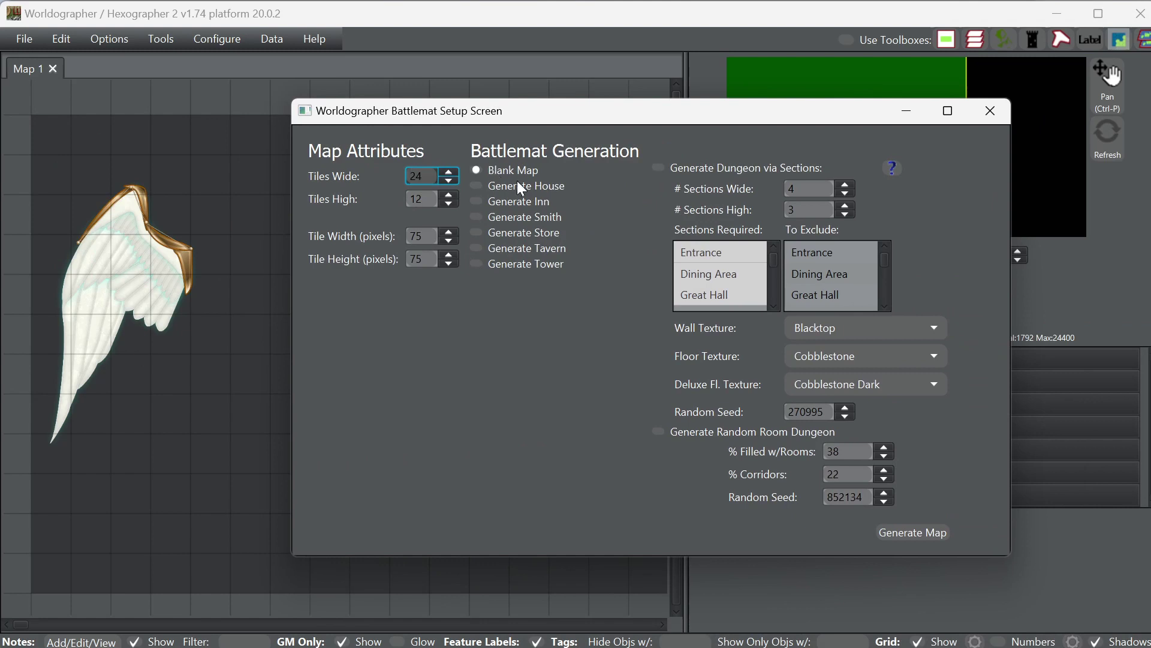
{"action": "left_click", "coordinate": [990, 111]}
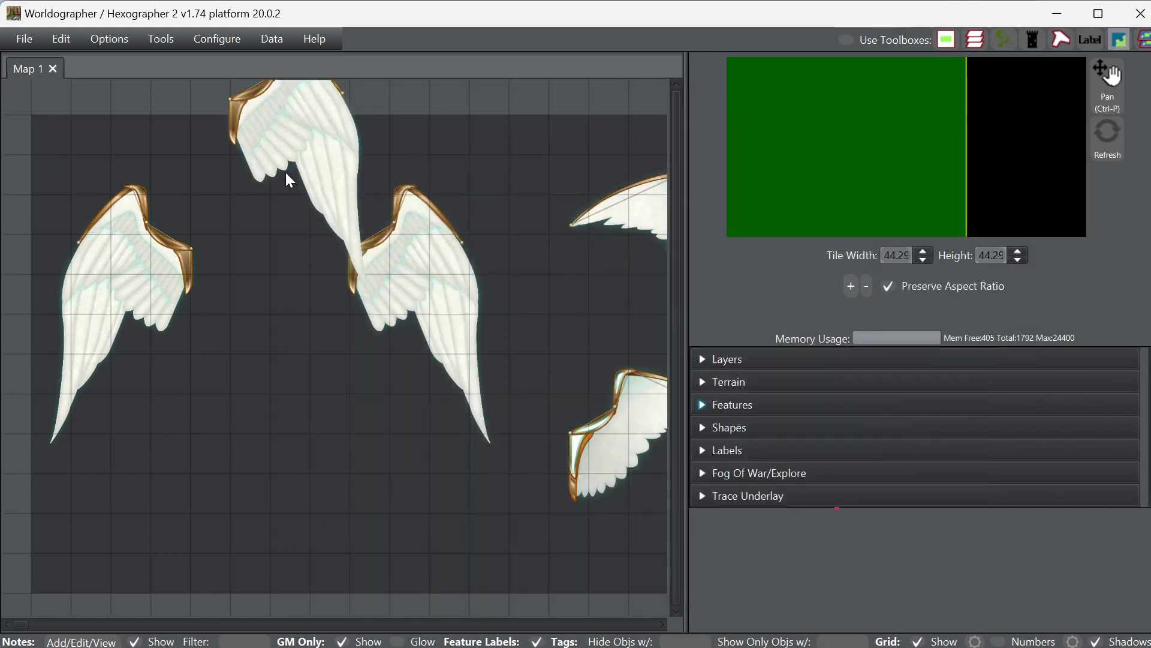
{"action": "left_click", "coordinate": [390, 343]}
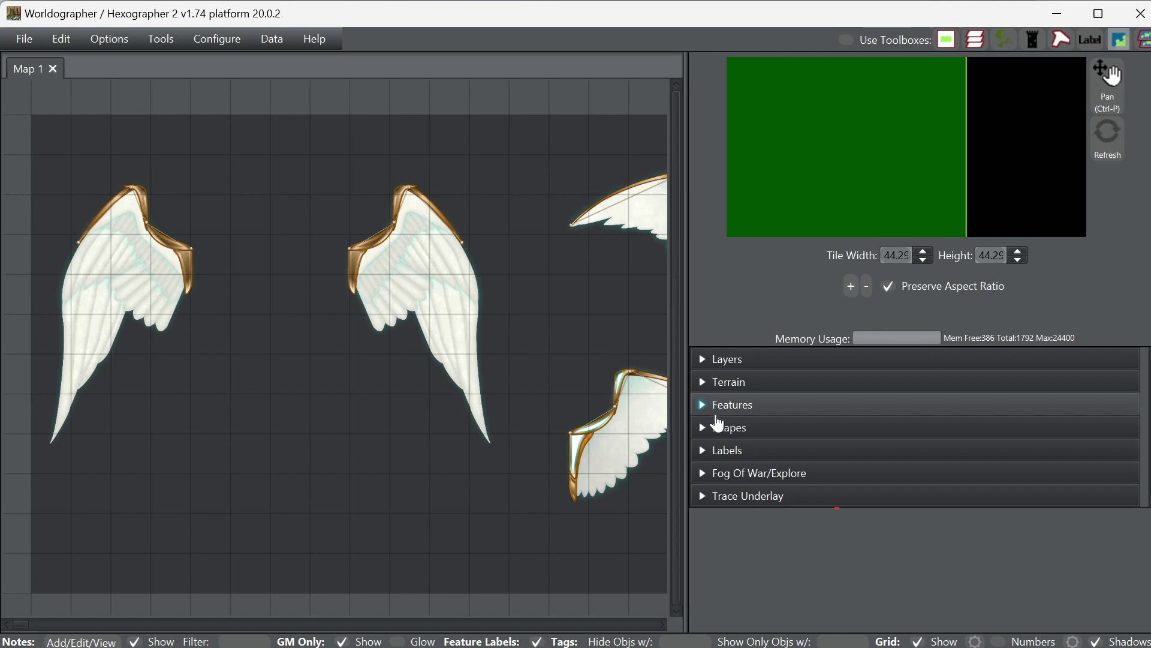
- Choose a new arc/oval shape and set its border stroke width to 9
{"action": "left_click", "coordinate": [736, 429]}
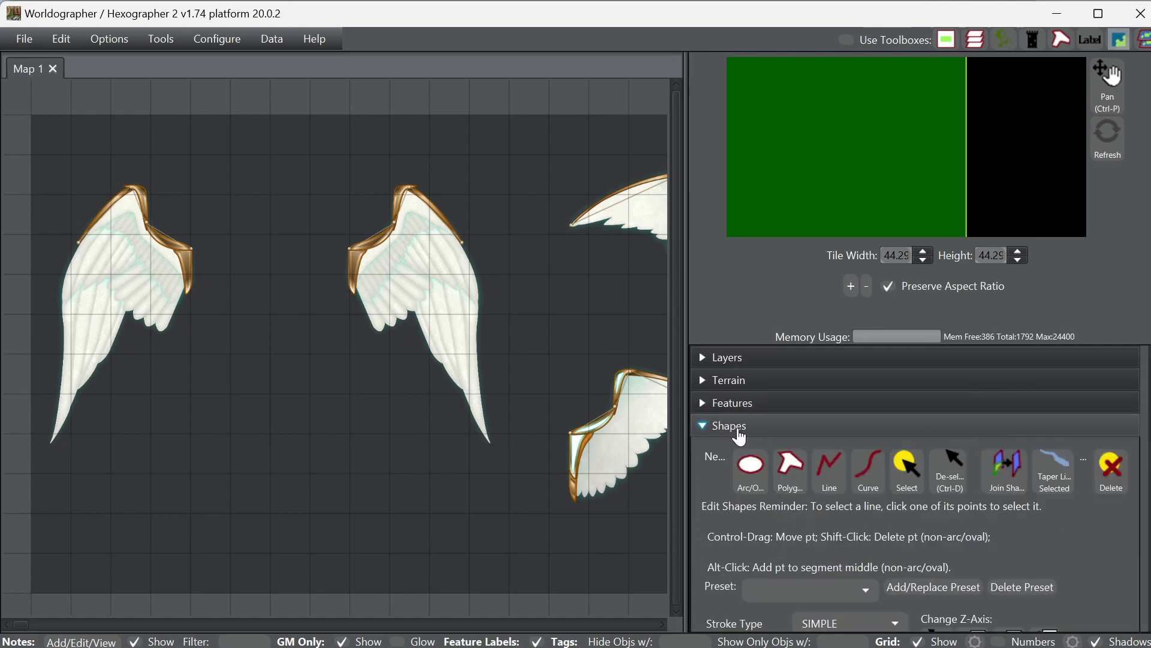
{"action": "left_click", "coordinate": [756, 457]}
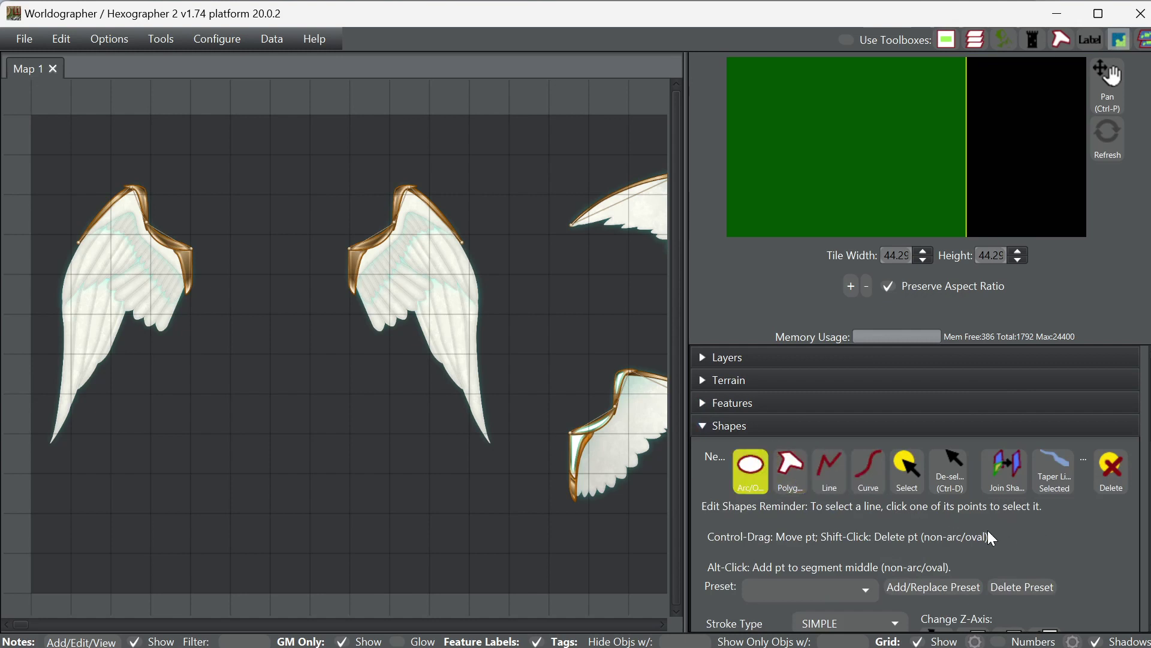
{"action": "scroll", "coordinate": [1026, 540], "scroll_direction": "down", "scroll_amount": 5}
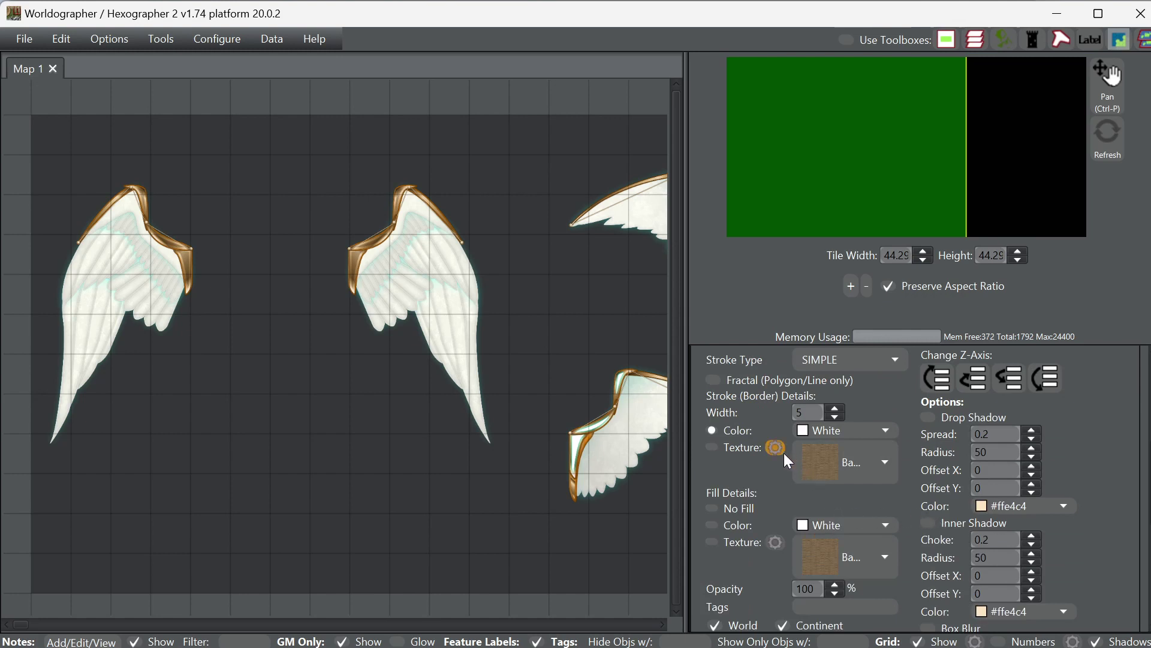
{"action": "left_click", "coordinate": [836, 409]}
{"action": "left_click", "coordinate": [836, 408]}
{"action": "left_click", "coordinate": [836, 409]}
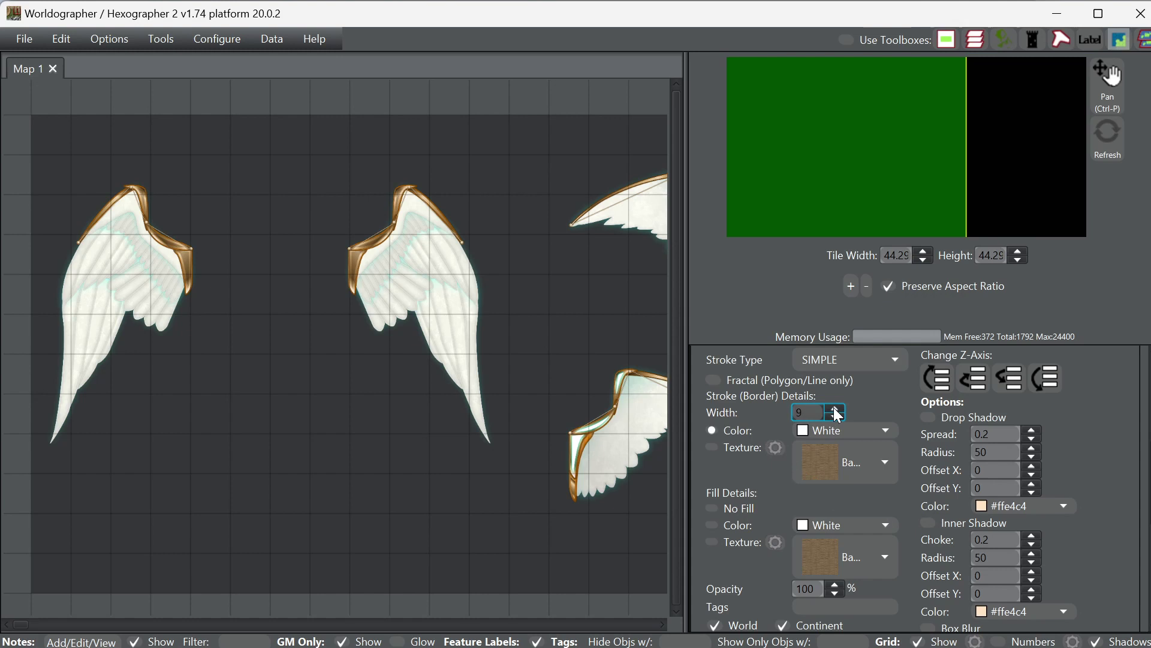
- Set the oval's border stroke width to 10 and give the border the Badlands texture
{"action": "left_click", "coordinate": [836, 408]}
{"action": "left_click", "coordinate": [836, 408]}
{"action": "left_click", "coordinate": [839, 431]}
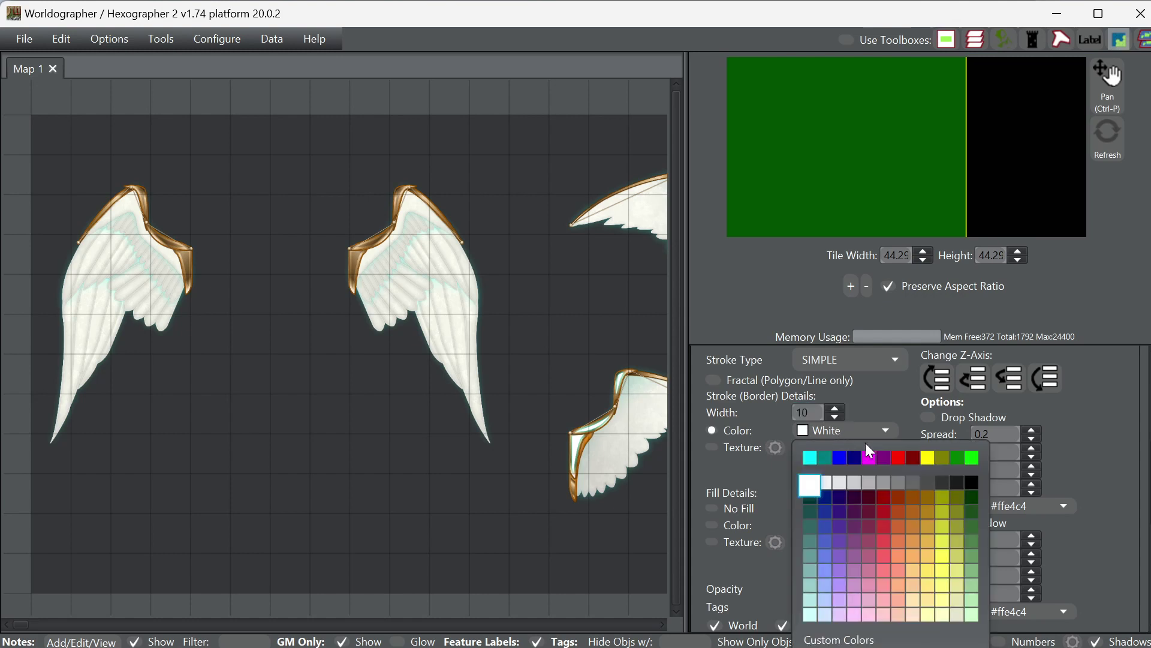
{"action": "left_click", "coordinate": [721, 448]}
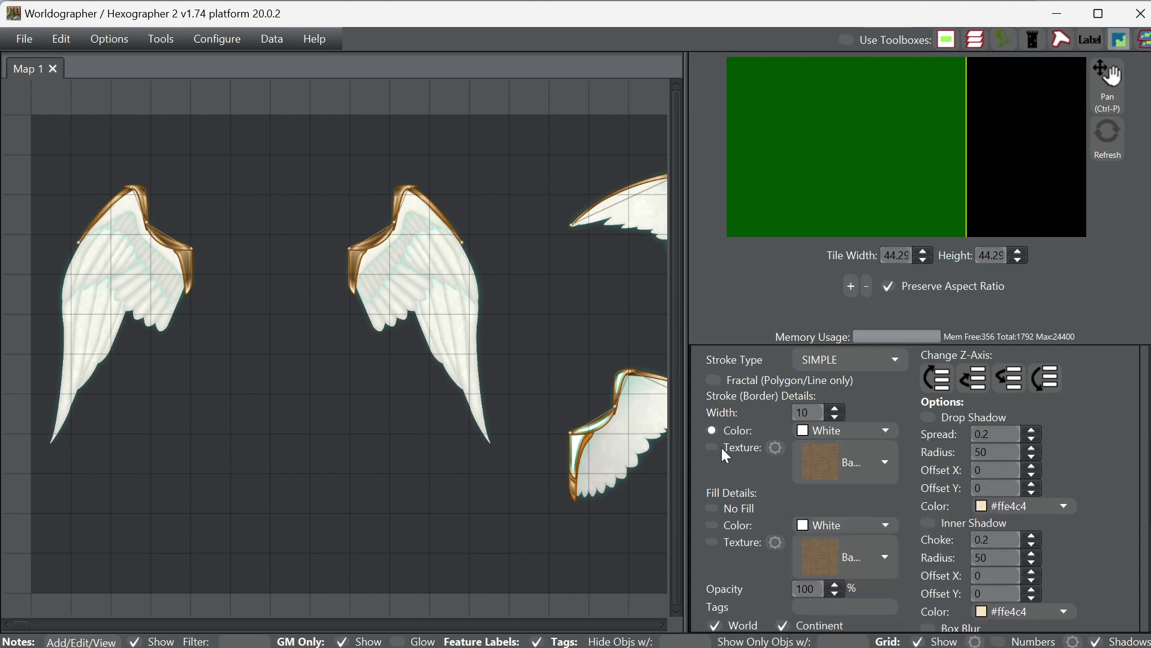
{"action": "left_click", "coordinate": [831, 460]}
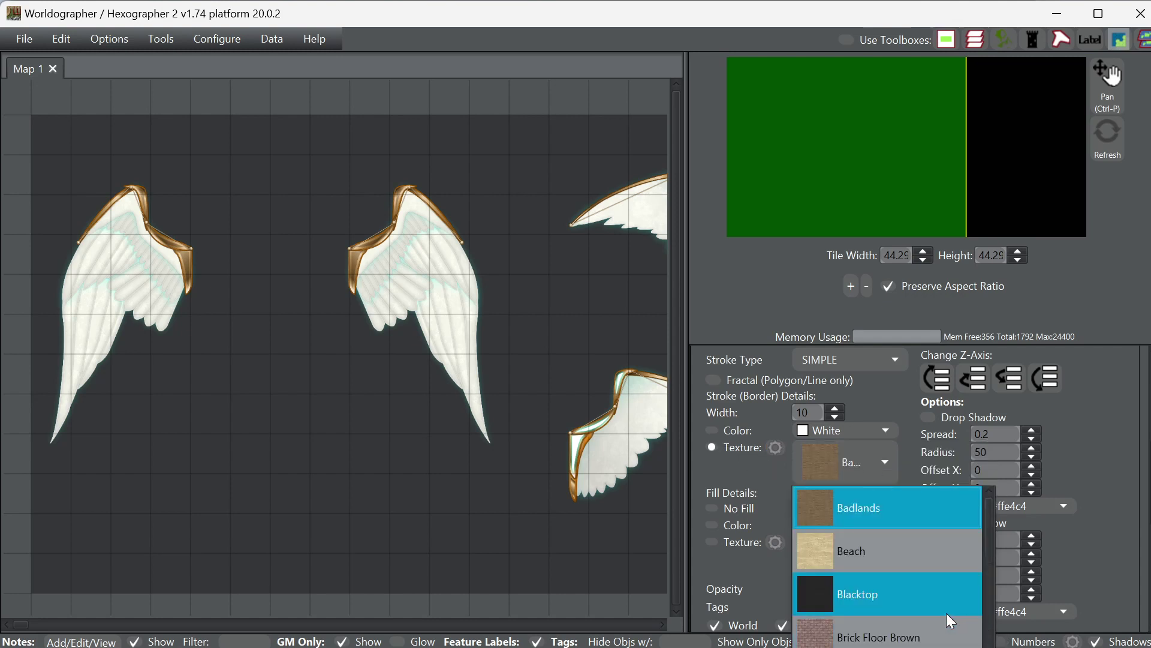
{"action": "scroll", "coordinate": [933, 614], "scroll_direction": "down", "scroll_amount": 8}
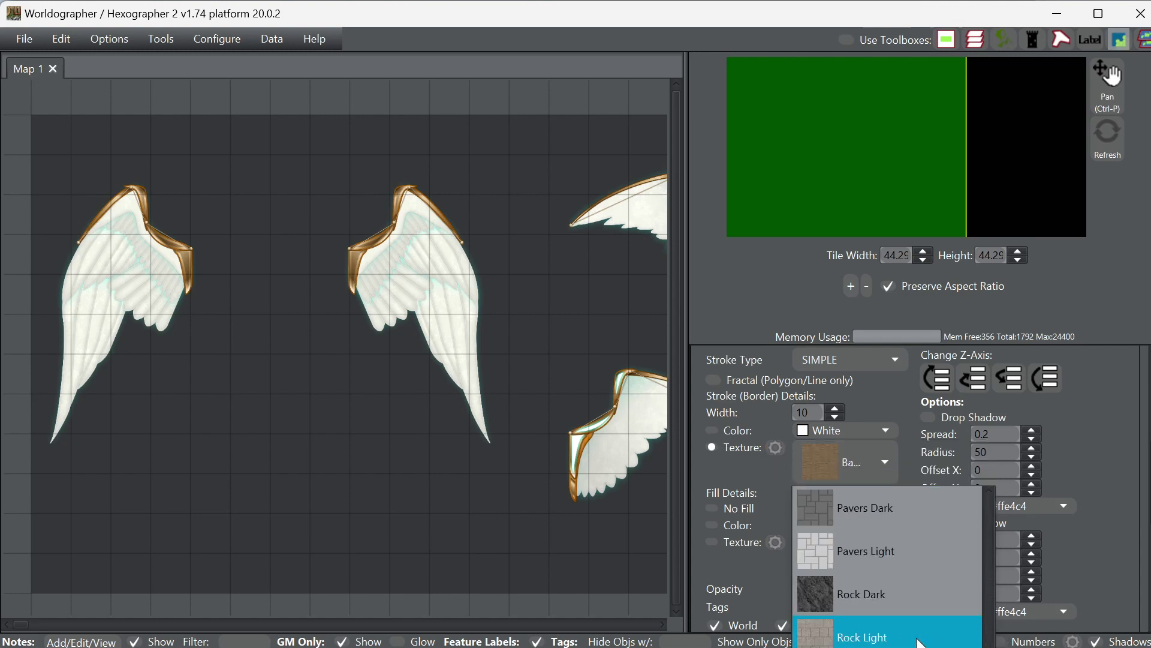
{"action": "scroll", "coordinate": [917, 635], "scroll_direction": "up", "scroll_amount": 6}
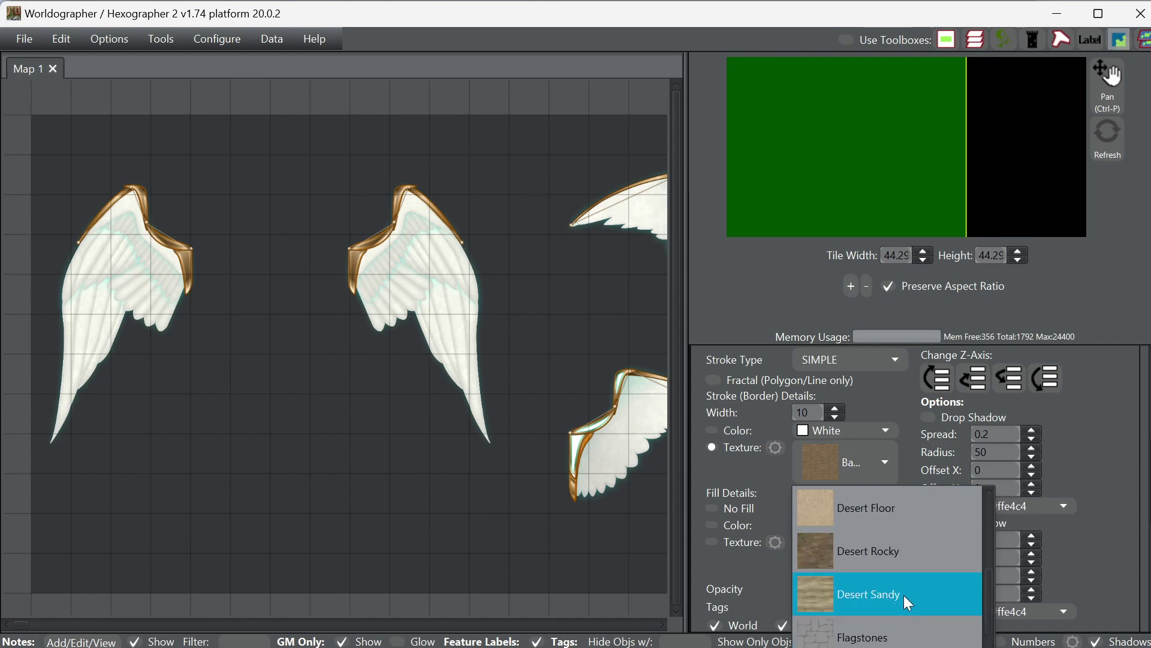
{"action": "scroll", "coordinate": [907, 594], "scroll_direction": "up", "scroll_amount": 4}
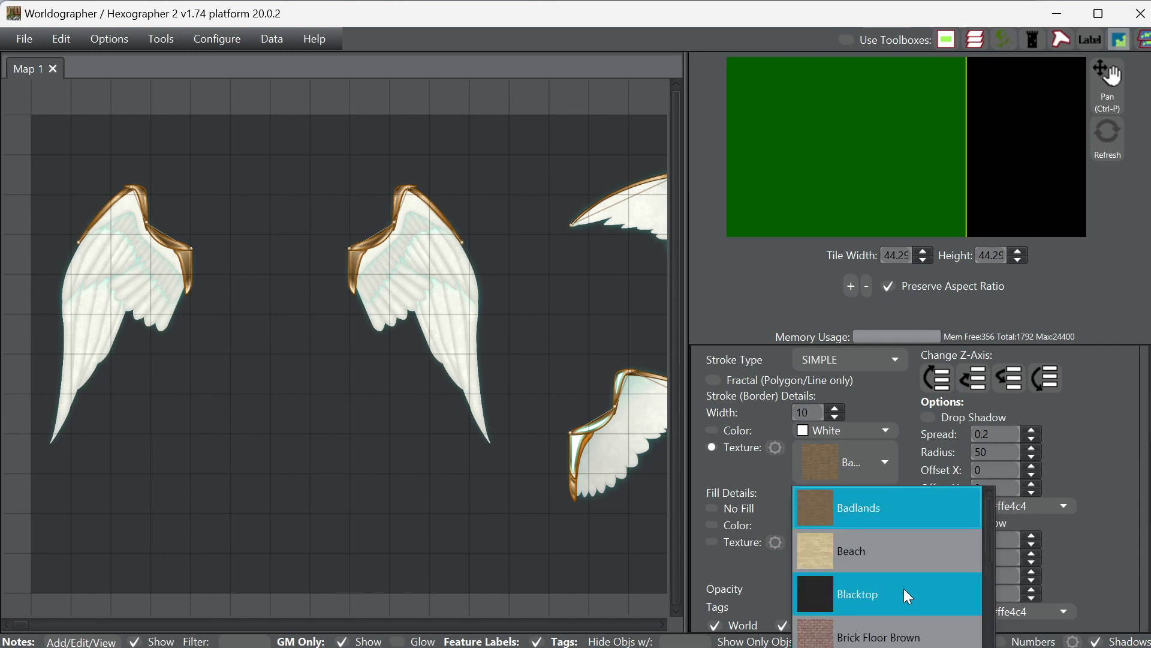
{"action": "left_click", "coordinate": [805, 484]}
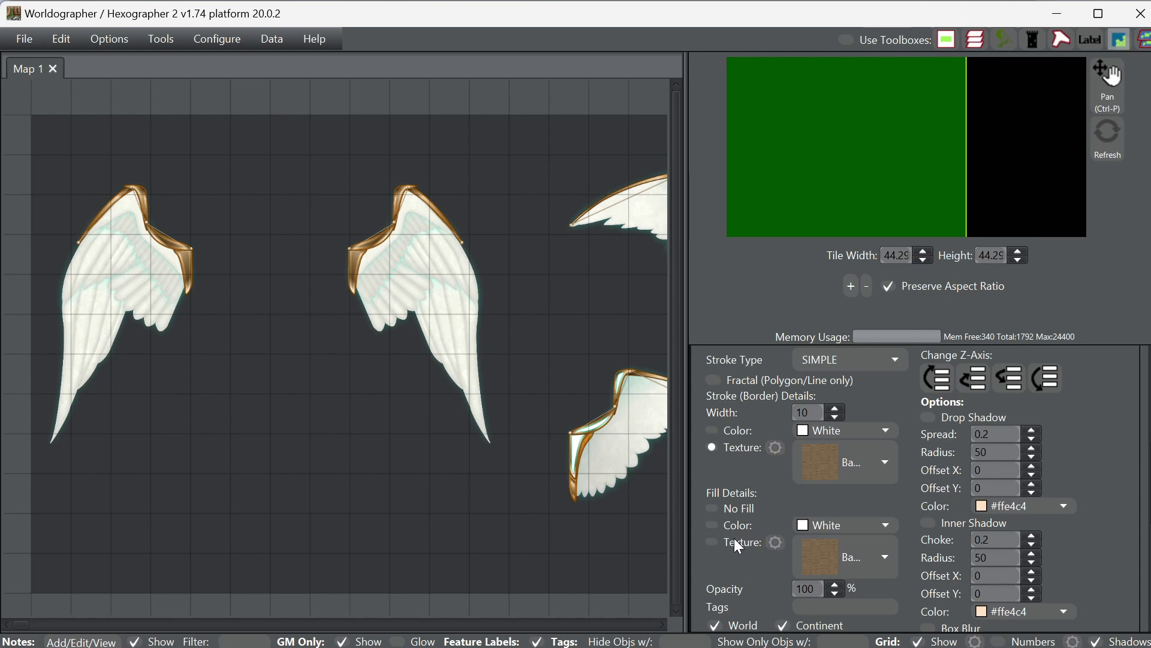
- Fill the new oval shape with a dark brown wood texture
{"action": "left_click", "coordinate": [820, 562]}
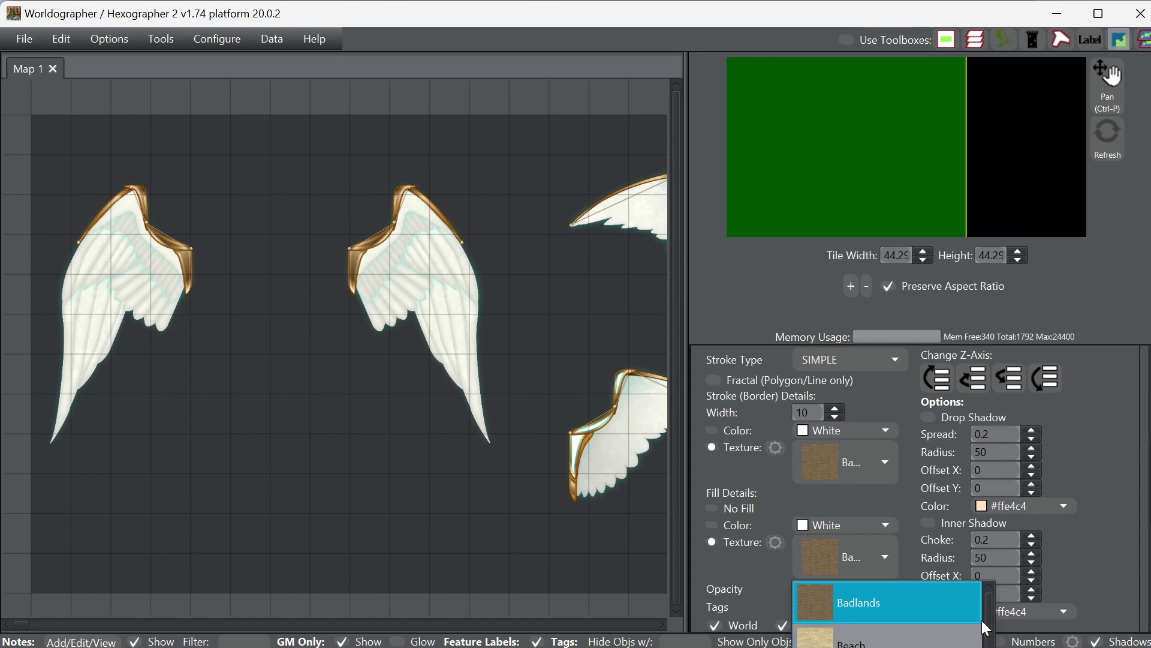
{"action": "scroll", "coordinate": [887, 611], "scroll_direction": "down", "scroll_amount": 10}
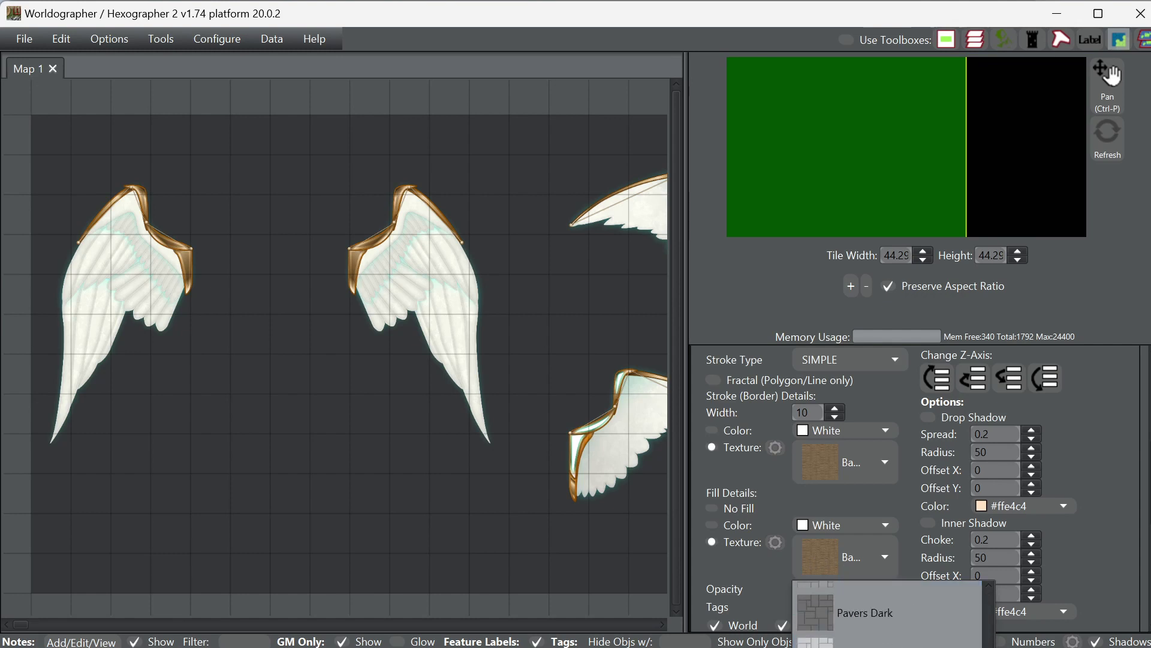
{"action": "scroll", "coordinate": [887, 612], "scroll_direction": "down", "scroll_amount": 2}
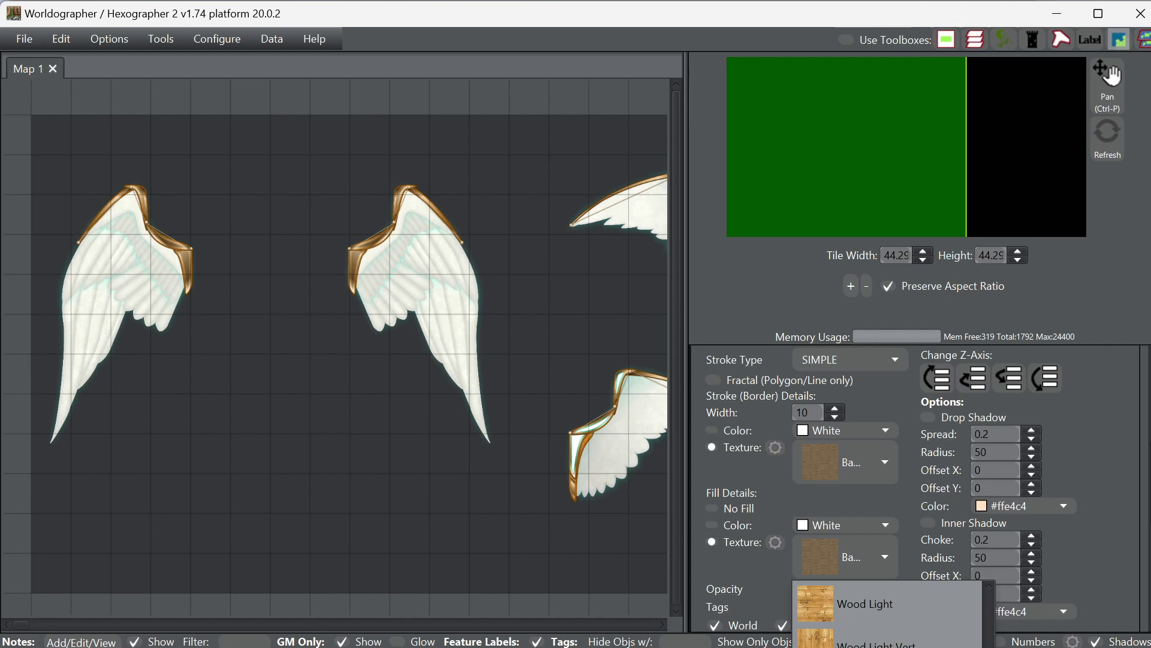
{"action": "left_click", "coordinate": [864, 646]}
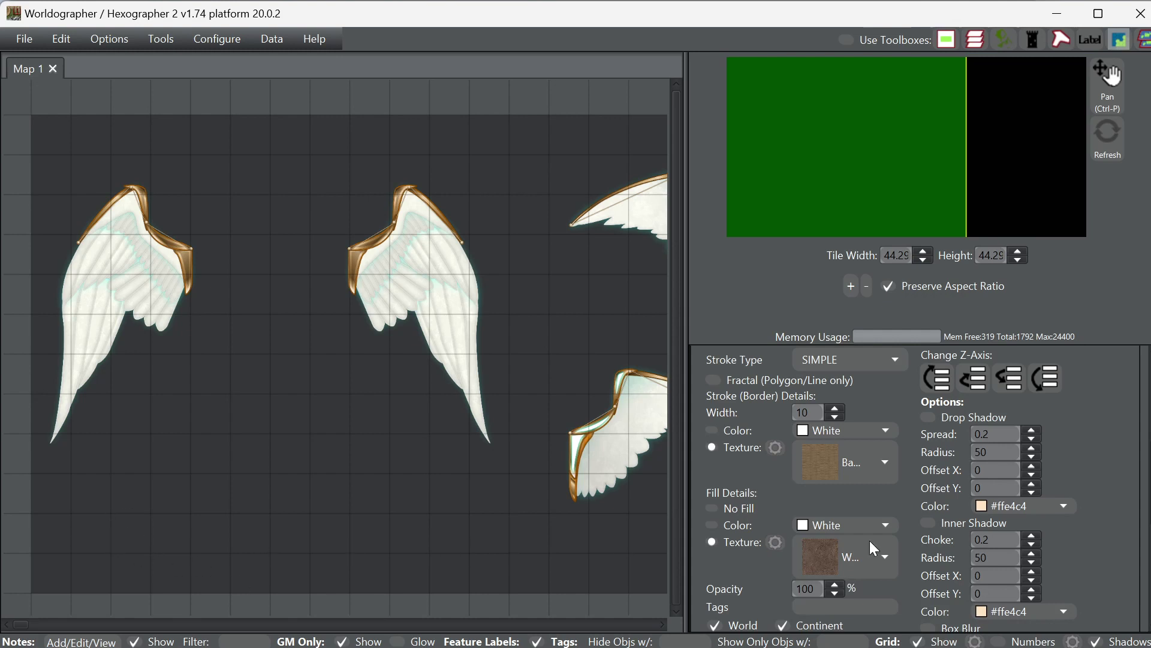
- Draw a grid-snapped oval hull between the two folded wings, about 4 squares wide and 8 squares tall
{"action": "scroll", "coordinate": [925, 493], "scroll_direction": "up", "scroll_amount": 3}
{"action": "scroll", "coordinate": [925, 492], "scroll_direction": "up", "scroll_amount": 6}
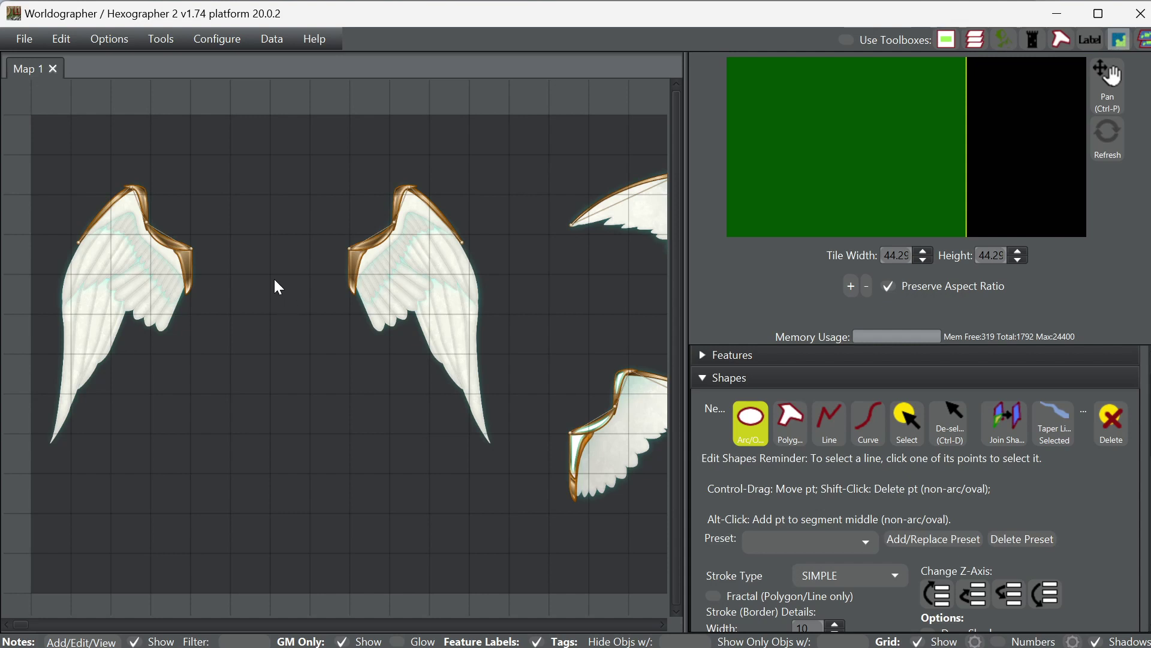
{"action": "left_click", "coordinate": [271, 317]}
{"action": "scroll", "coordinate": [758, 515], "scroll_direction": "down", "scroll_amount": 10}
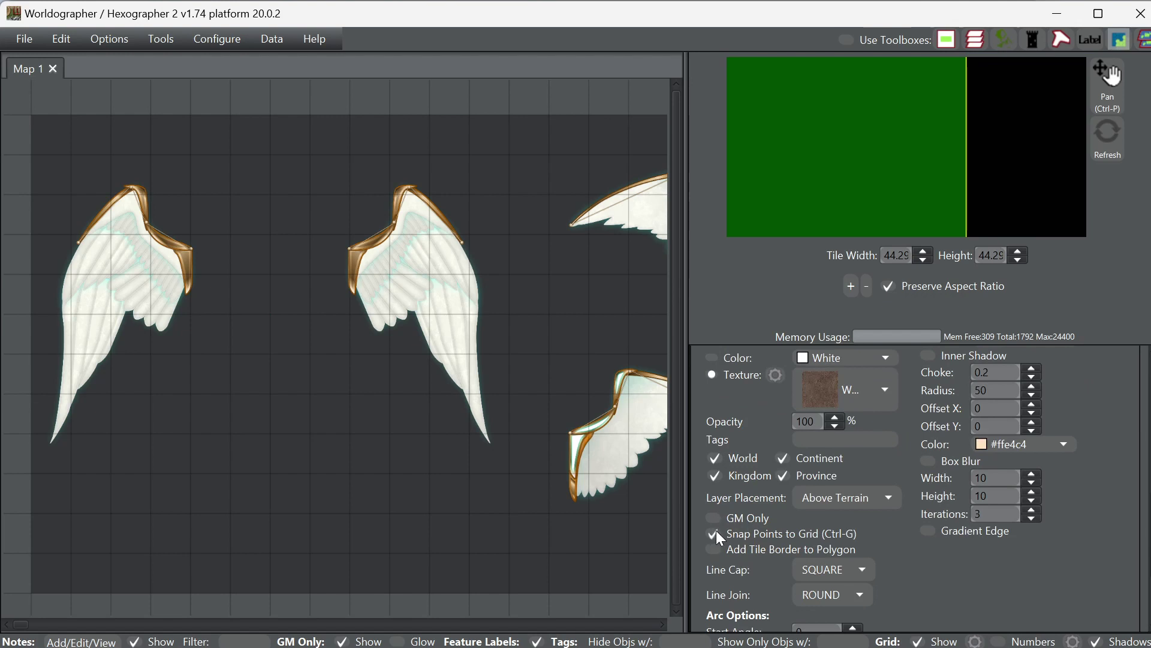
{"action": "left_click", "coordinate": [273, 317]}
{"action": "left_click", "coordinate": [351, 475]}
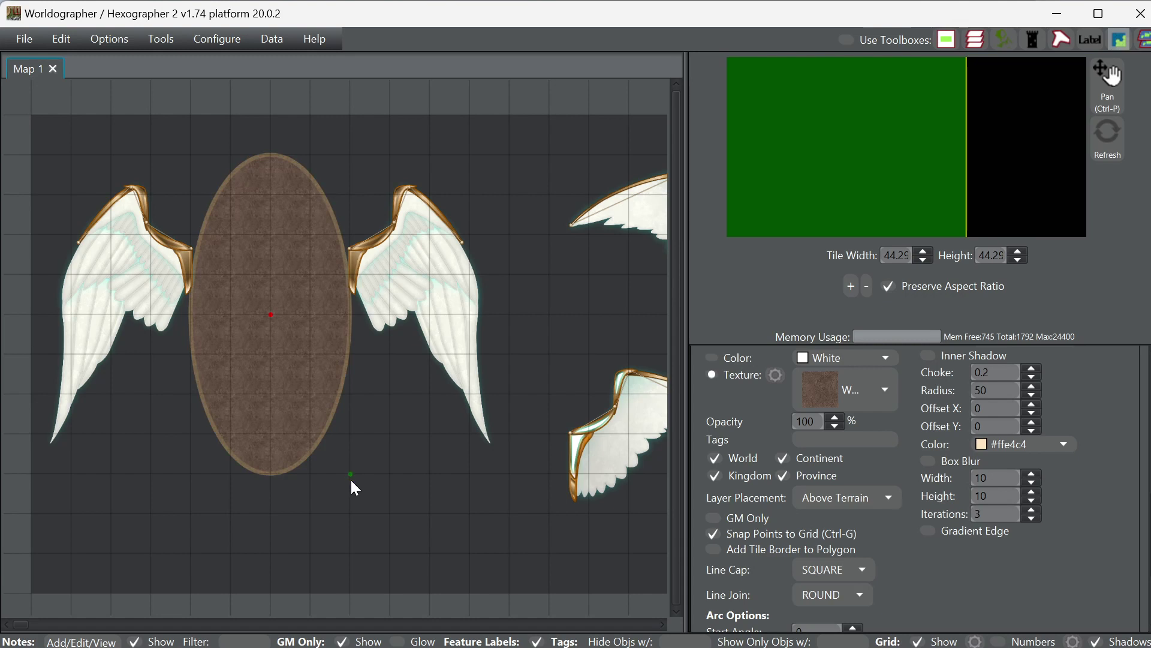
{"action": "mouse_move", "coordinate": [351, 474]}
{"action": "left_mouse_down"}
{"action": "mouse_move", "coordinate": [351, 495]}
{"action": "mouse_move", "coordinate": [361, 494]}
{"action": "left_mouse_up"}
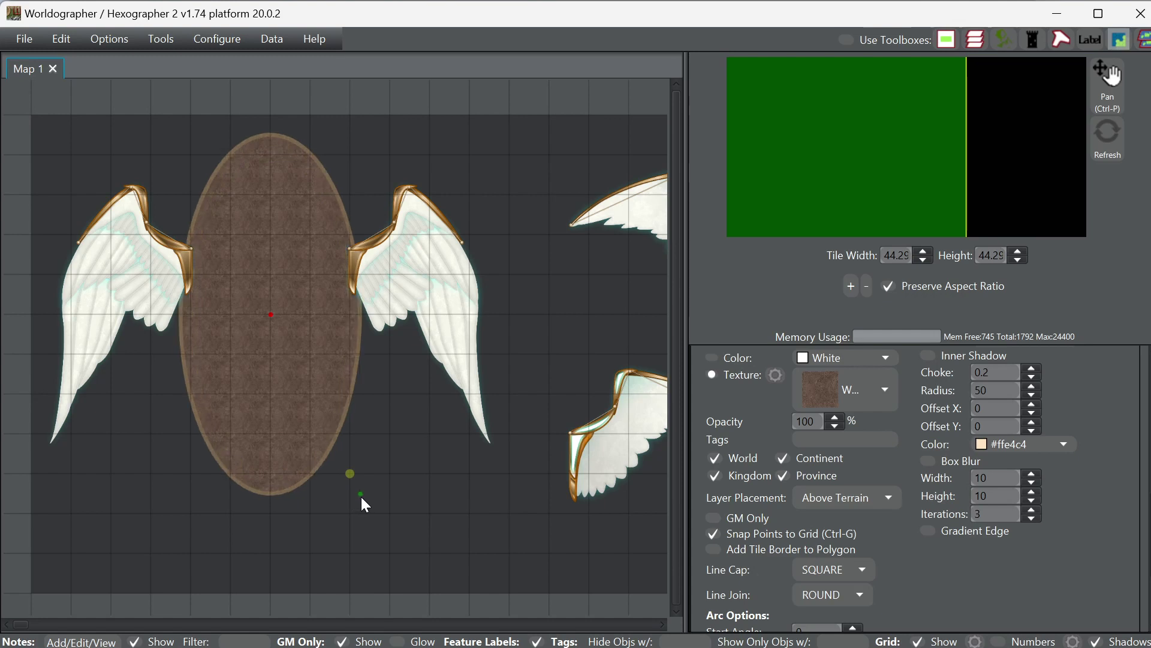
{"action": "left_click_drag", "start_coordinate": [361, 496], "coordinate": [352, 478]}
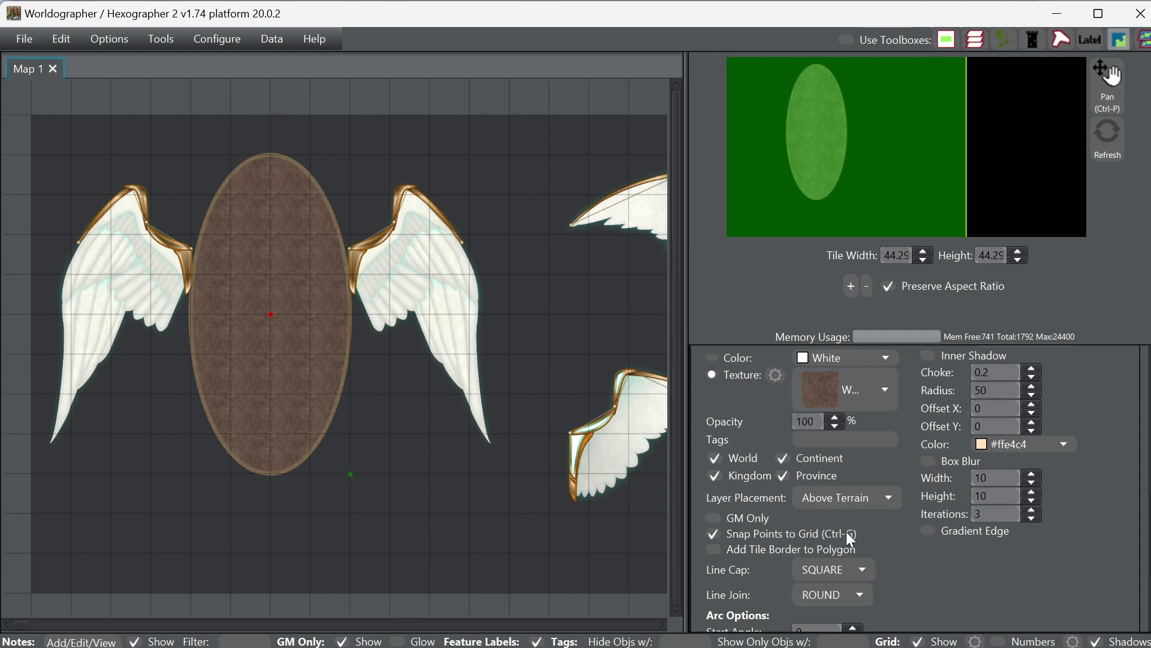
- Switch the oval hull's border from texture to solid white
{"action": "scroll", "coordinate": [841, 455], "scroll_direction": "up", "scroll_amount": 3}
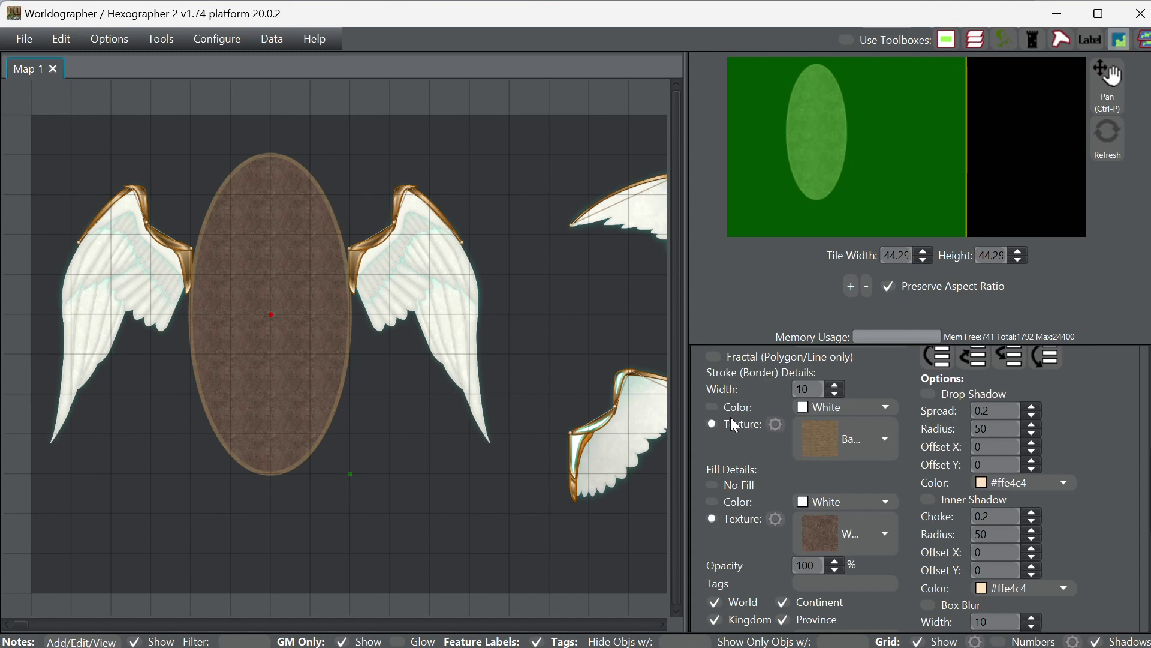
{"action": "scroll", "coordinate": [782, 465], "scroll_direction": "up", "scroll_amount": 1}
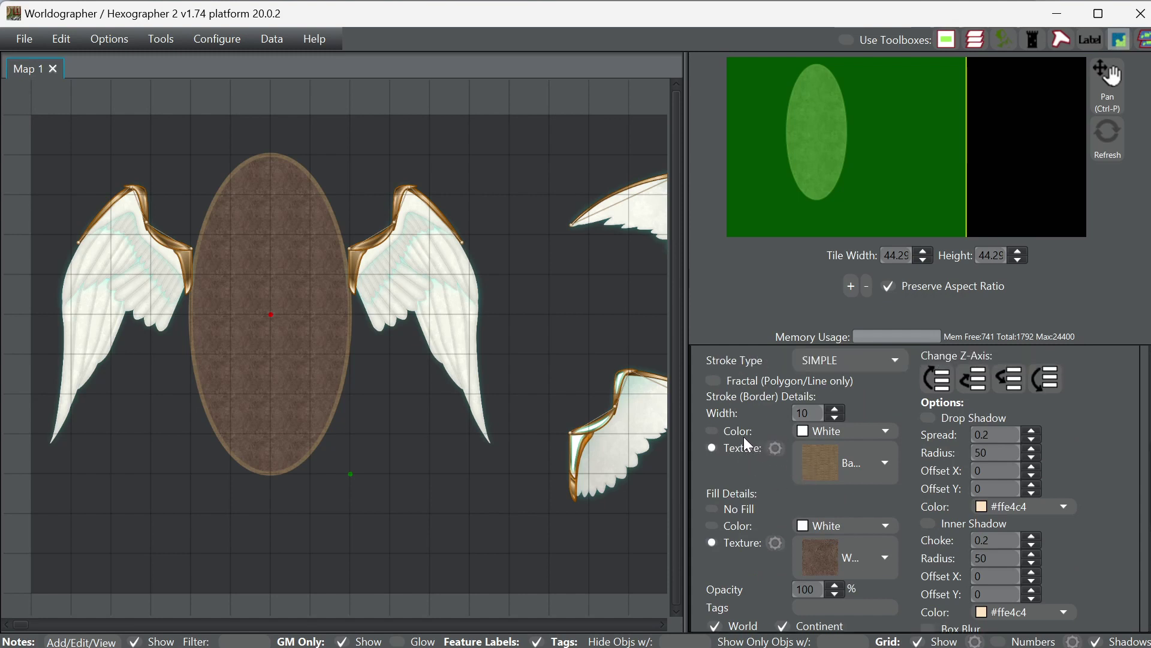
{"action": "left_click", "coordinate": [737, 429]}
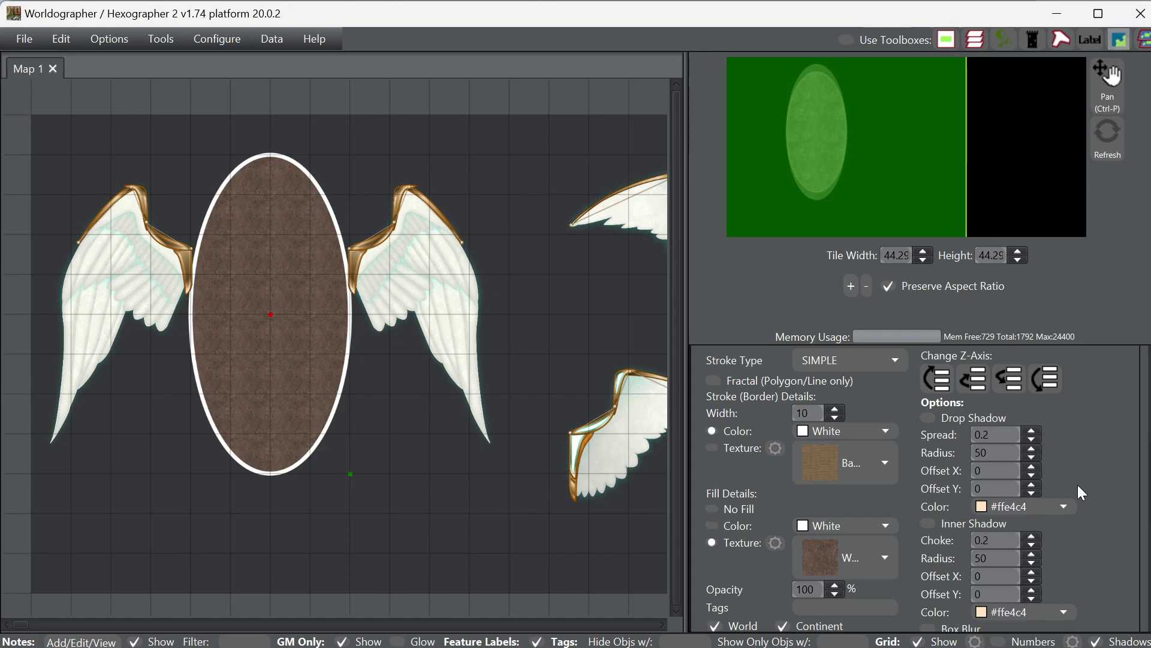
{"action": "scroll", "coordinate": [1087, 478], "scroll_direction": "up", "scroll_amount": 5}
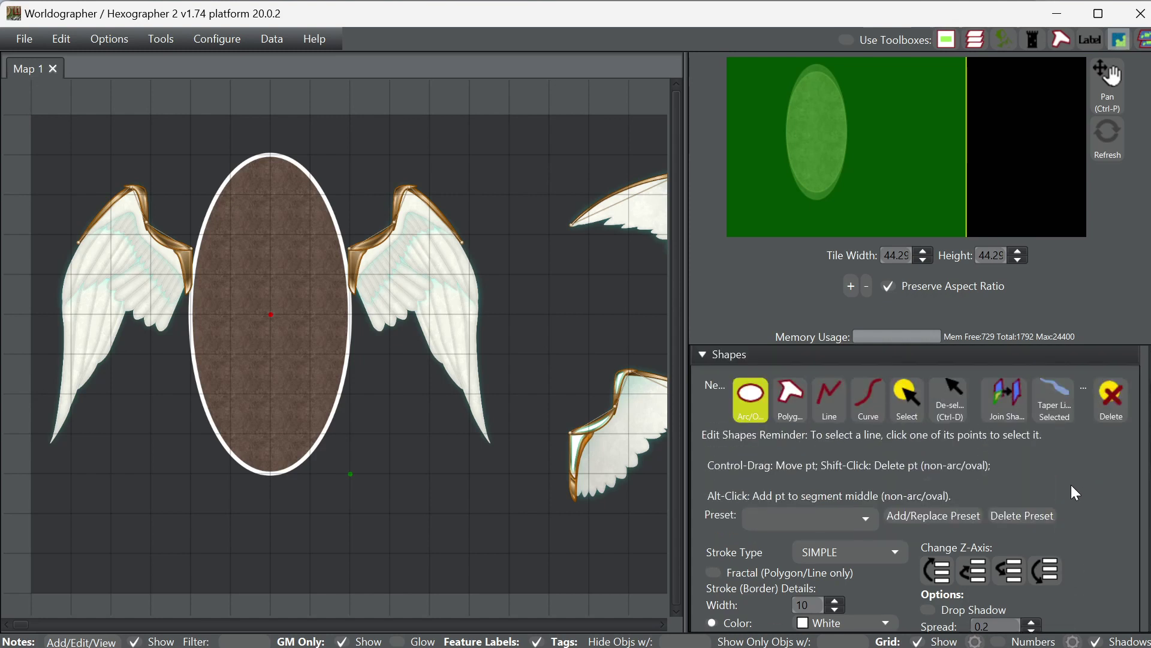
{"action": "scroll", "coordinate": [1072, 493], "scroll_direction": "up", "scroll_amount": 1}
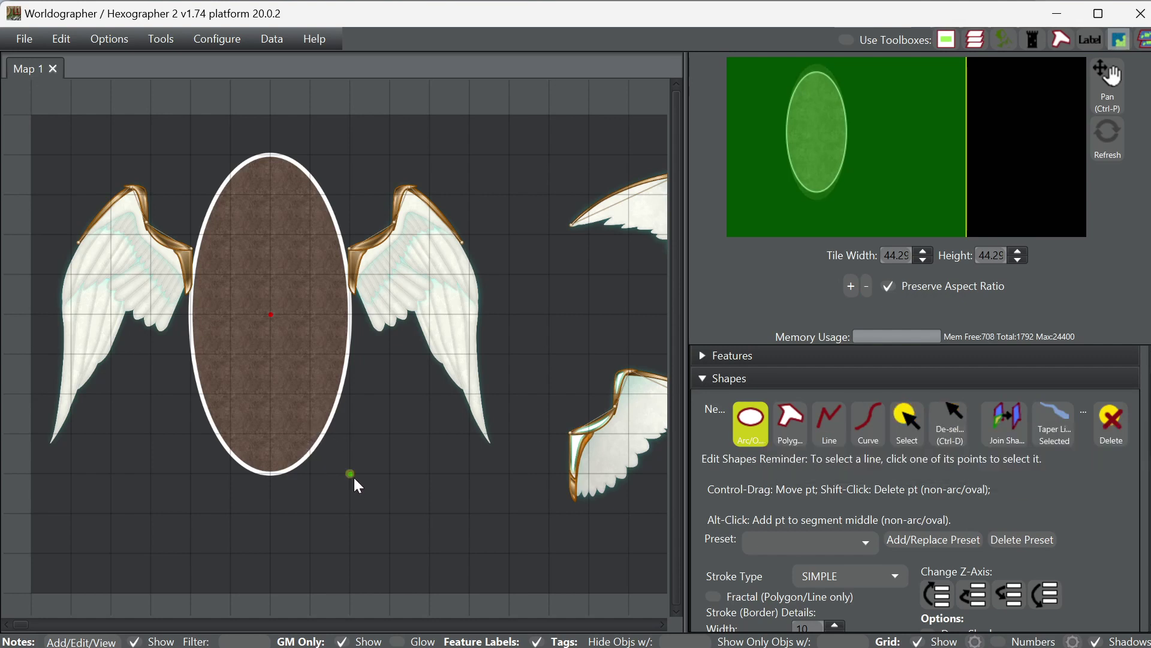
- Select the unflipped spread wing and move it about four squares right to make room beside it
{"action": "left_click_drag", "start_coordinate": [843, 132], "coordinate": [908, 143]}
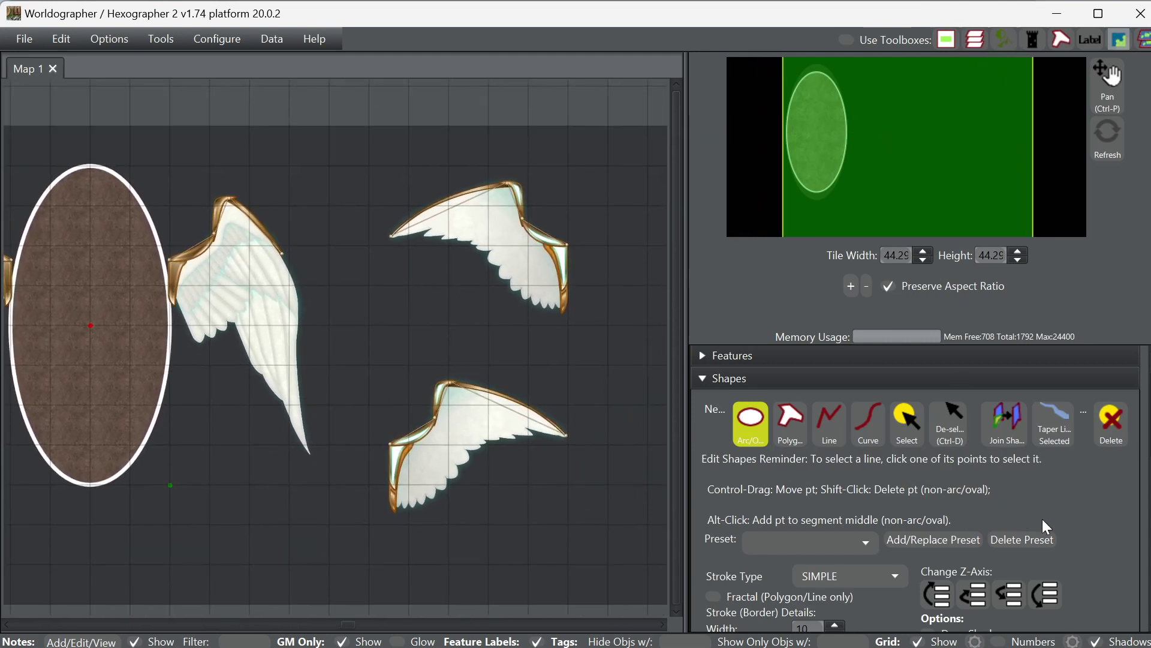
{"action": "left_click", "coordinate": [764, 377]}
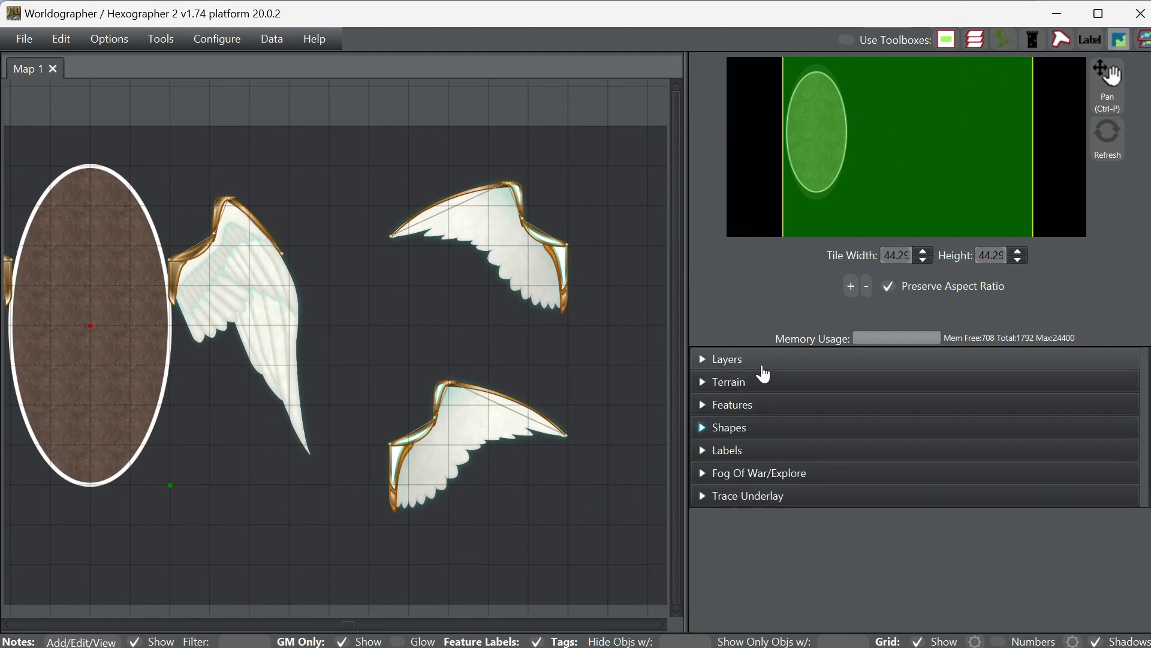
{"action": "left_click", "coordinate": [760, 363]}
{"action": "left_click", "coordinate": [730, 358]}
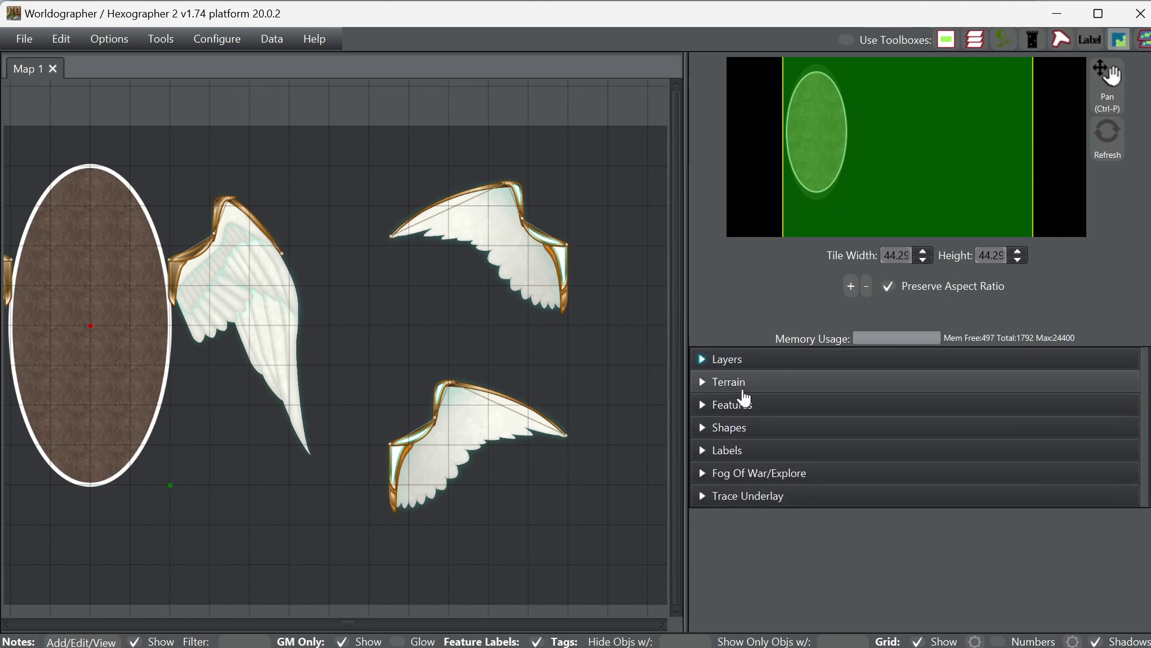
{"action": "left_click", "coordinate": [744, 410]}
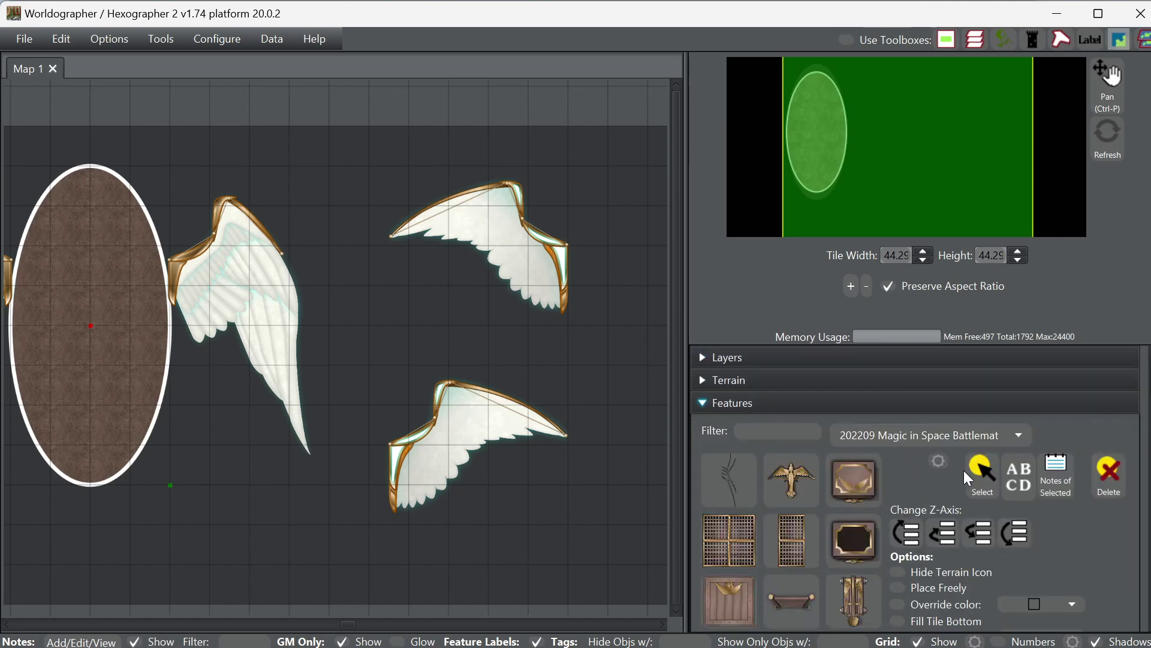
{"action": "left_click", "coordinate": [983, 470]}
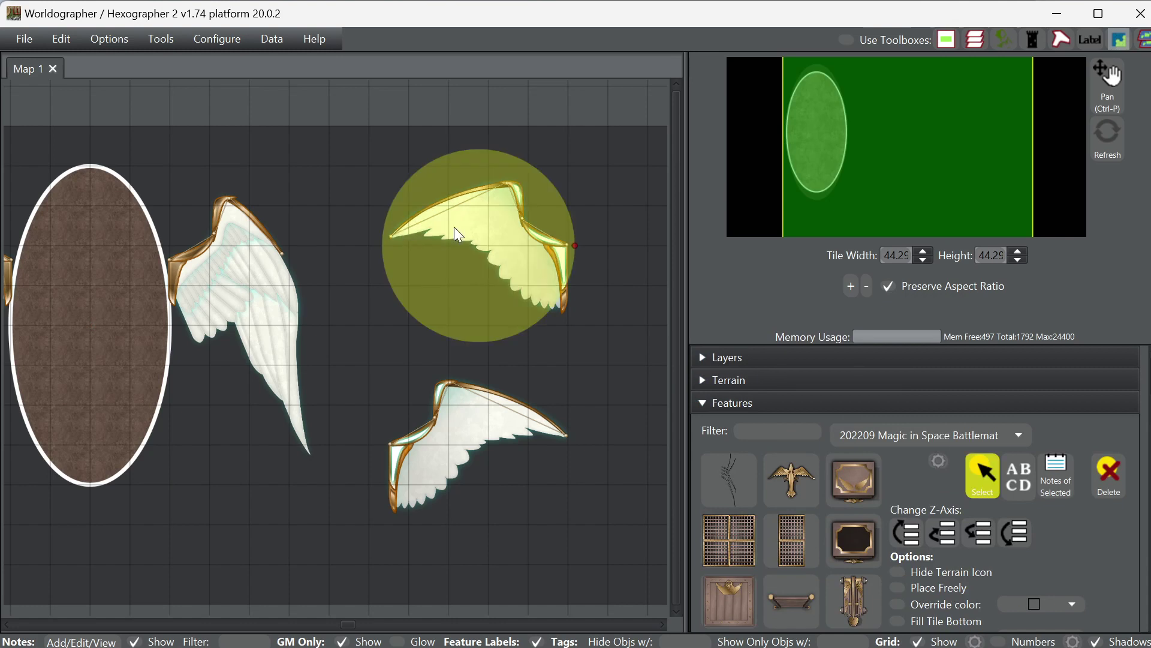
{"action": "left_click", "coordinate": [476, 438]}
{"action": "left_click_drag", "start_coordinate": [477, 434], "coordinate": [607, 413]}
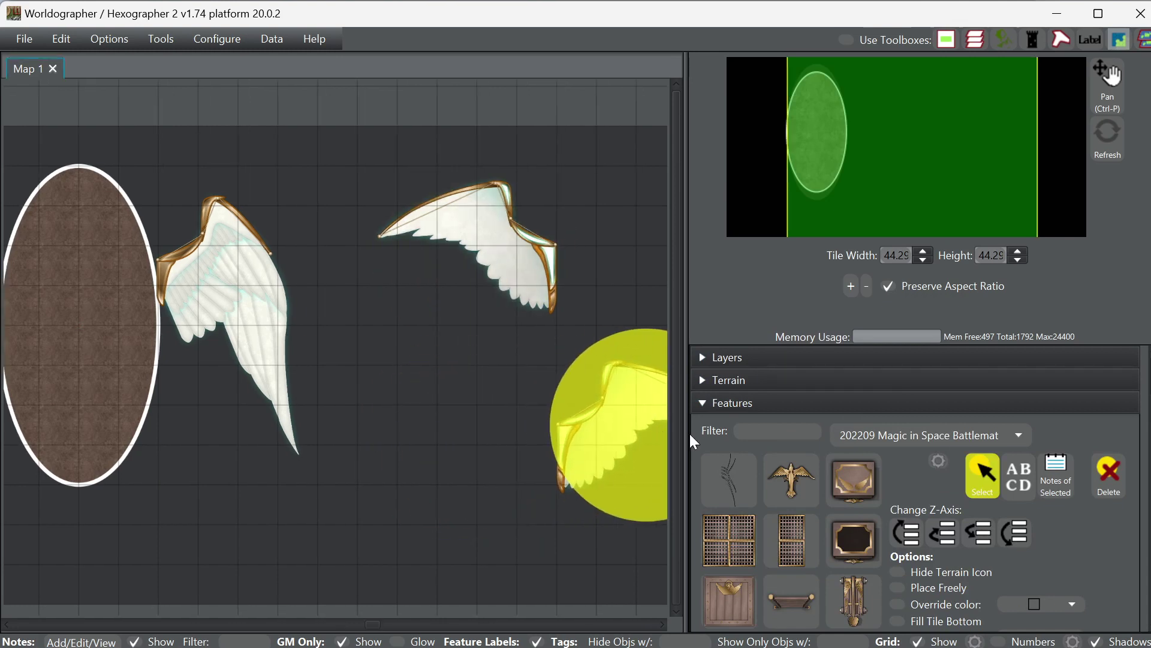
- Move the flipped spread wing down and left so it overlaps the tip of the neighbouring folded wing
{"action": "left_click", "coordinate": [471, 225]}
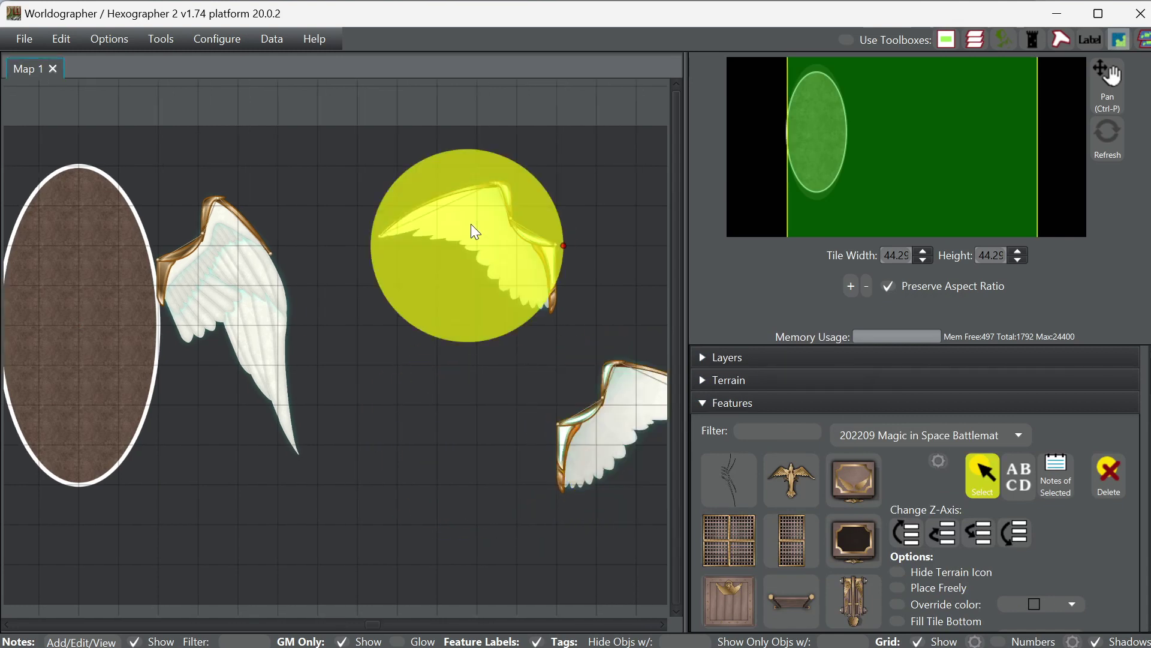
{"action": "left_click_drag", "start_coordinate": [470, 224], "coordinate": [280, 454]}
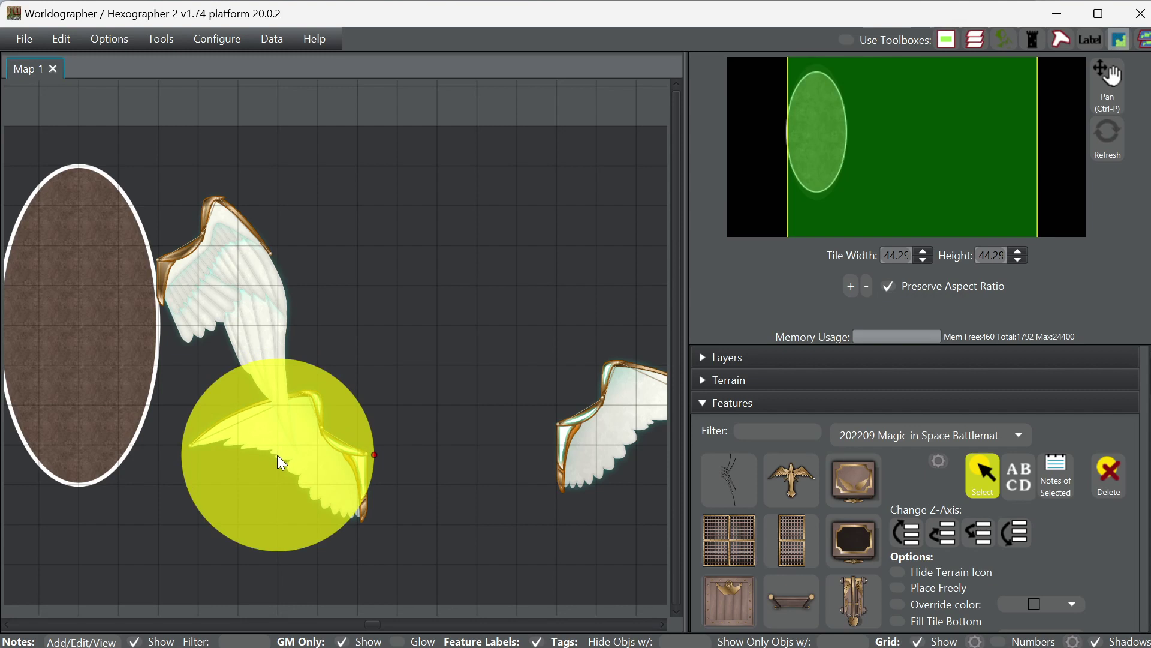
{"action": "left_click_drag", "start_coordinate": [274, 456], "coordinate": [274, 438]}
- Align the two spread wings at the same height near the map's lower edge, leaving about four squares between them
{"action": "left_click", "coordinate": [604, 411]}
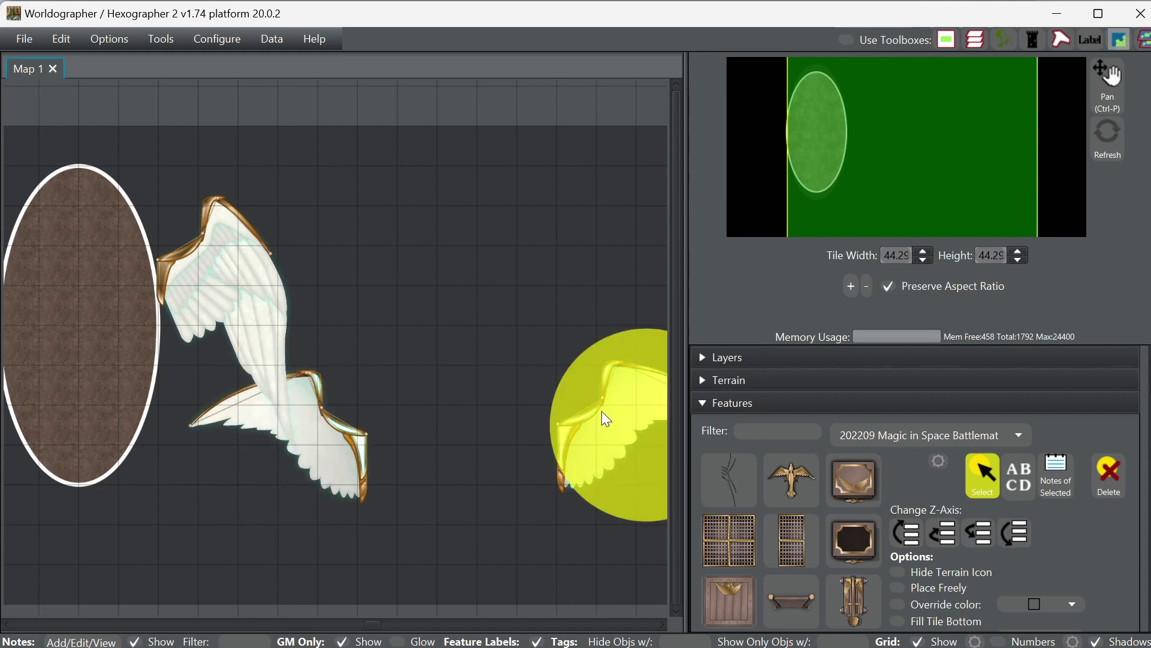
{"action": "left_click_drag", "start_coordinate": [602, 412], "coordinate": [602, 442]}
{"action": "left_click_drag", "start_coordinate": [900, 120], "coordinate": [983, 169]}
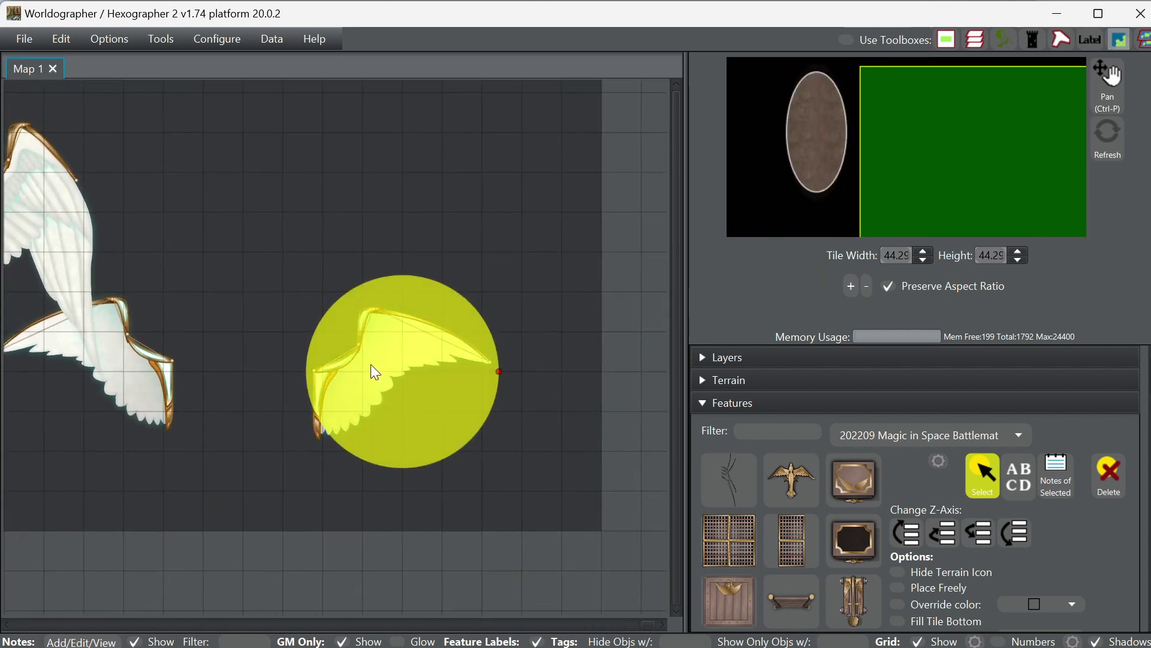
{"action": "left_click_drag", "start_coordinate": [375, 372], "coordinate": [498, 382]}
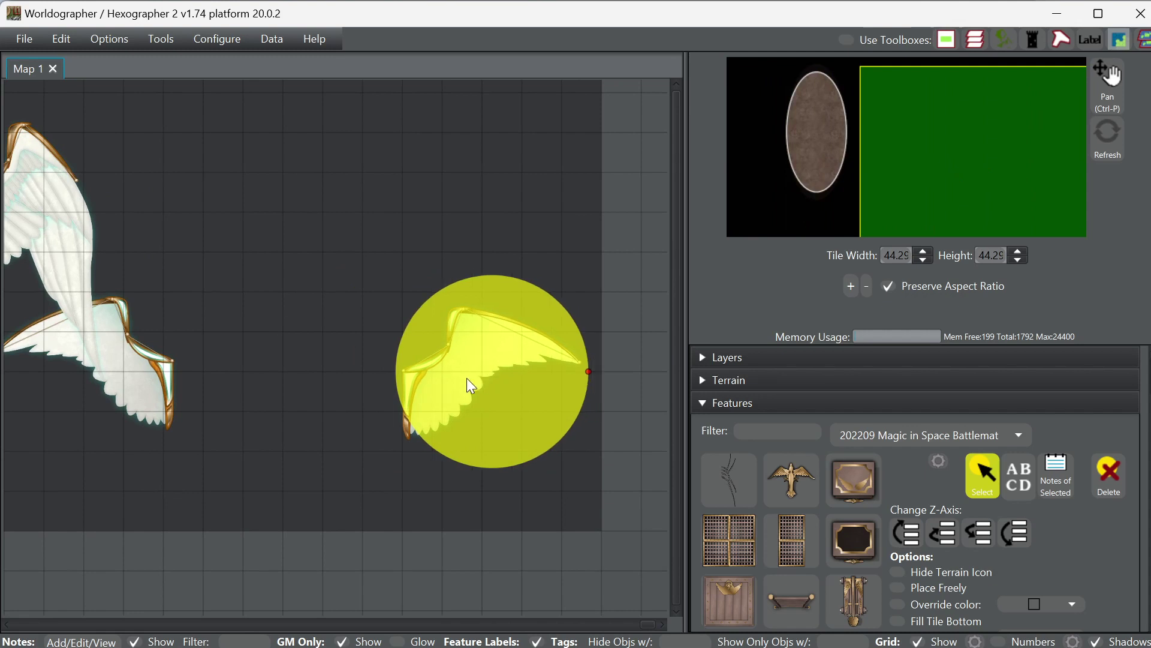
{"action": "left_click", "coordinate": [100, 384], "text": "shift"}
{"action": "mouse_move", "coordinate": [127, 373]}
{"action": "left_mouse_down"}
{"action": "mouse_move", "coordinate": [186, 387]}
{"action": "mouse_move", "coordinate": [150, 370]}
{"action": "left_mouse_up"}
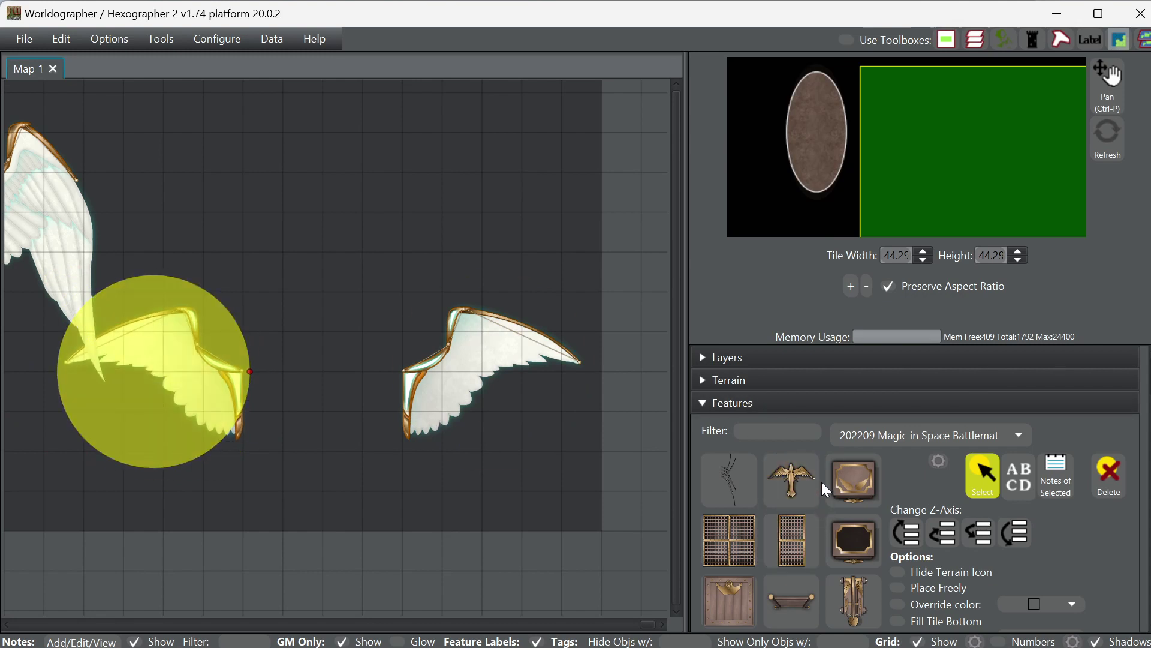
- Draw a textured oval hull about four squares wide and eight squares tall between the two spread wings
{"action": "left_click", "coordinate": [818, 454]}
{"action": "left_click", "coordinate": [869, 404]}
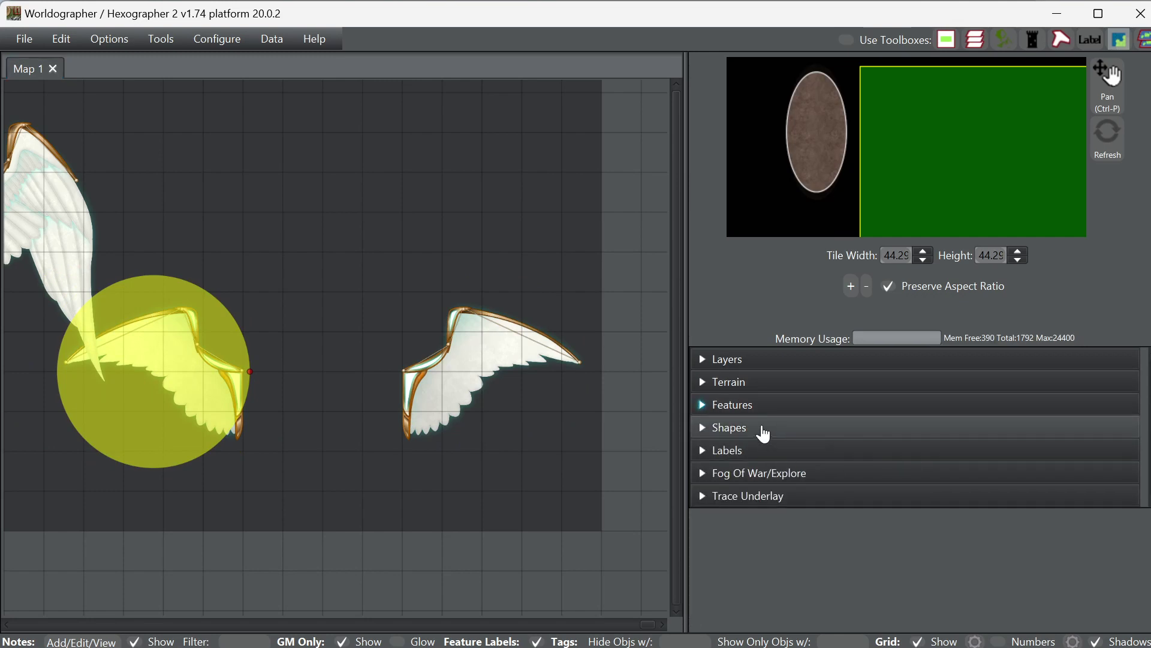
{"action": "left_click", "coordinate": [763, 430]}
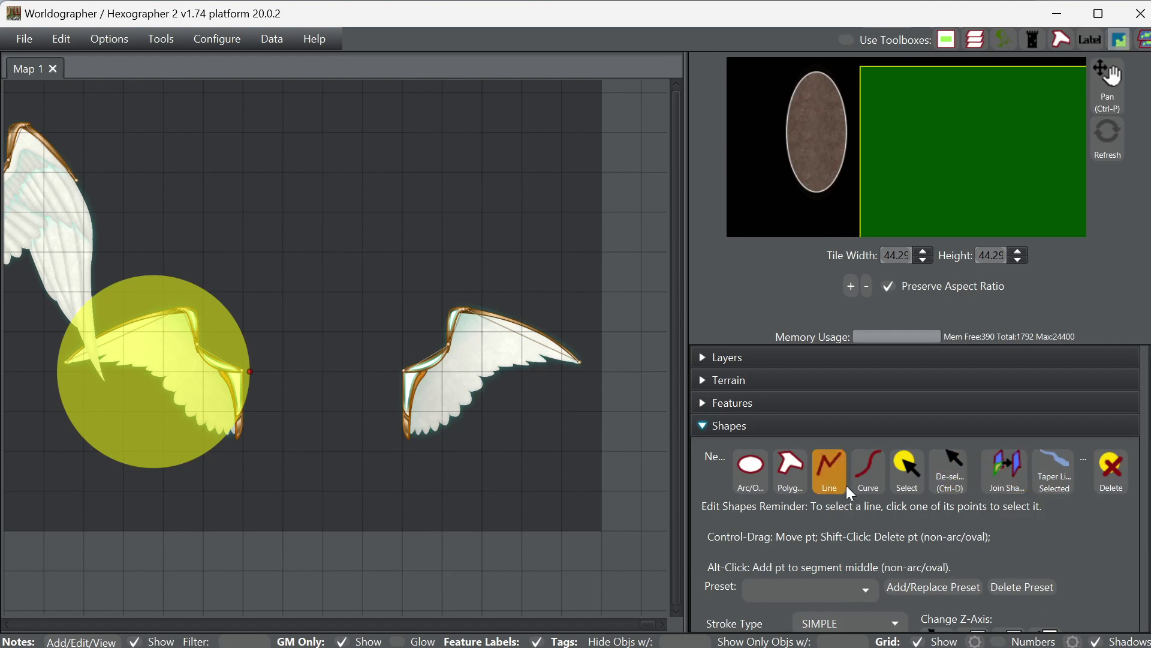
{"action": "left_click", "coordinate": [748, 469]}
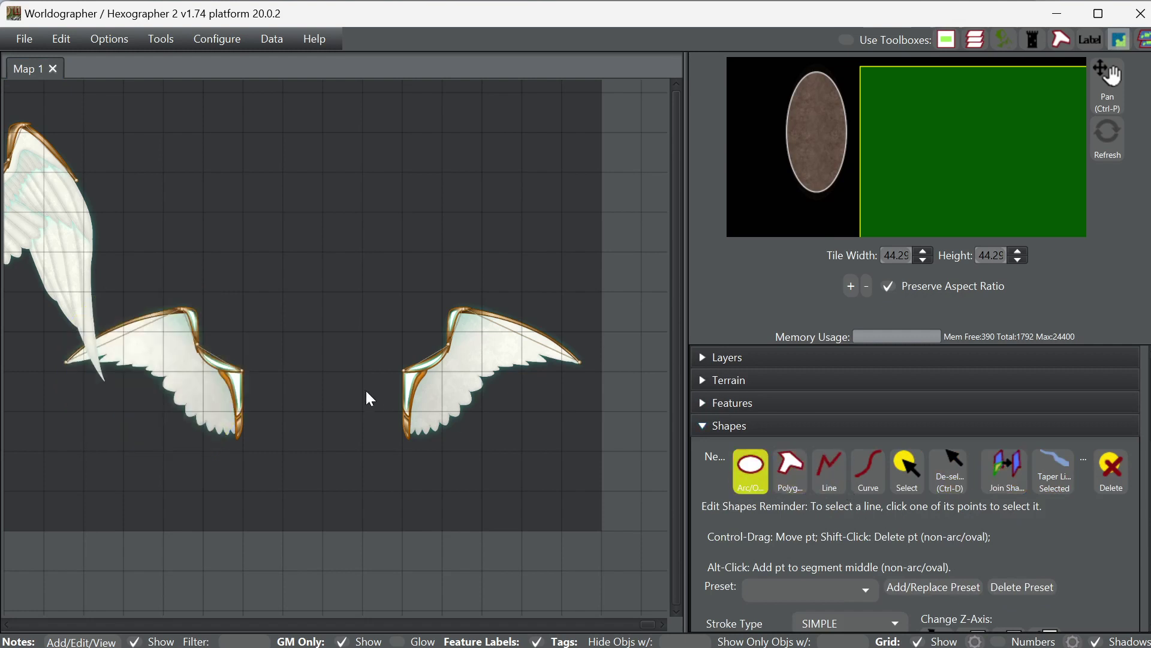
{"action": "left_click", "coordinate": [323, 334]}
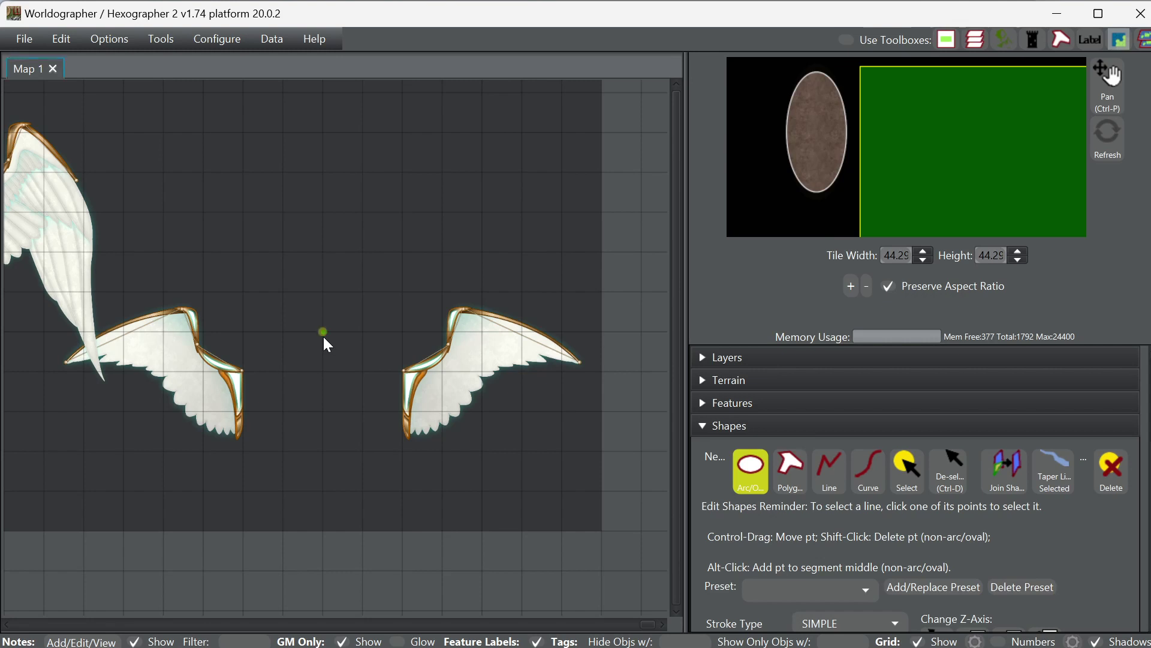
{"action": "left_click", "coordinate": [403, 493]}
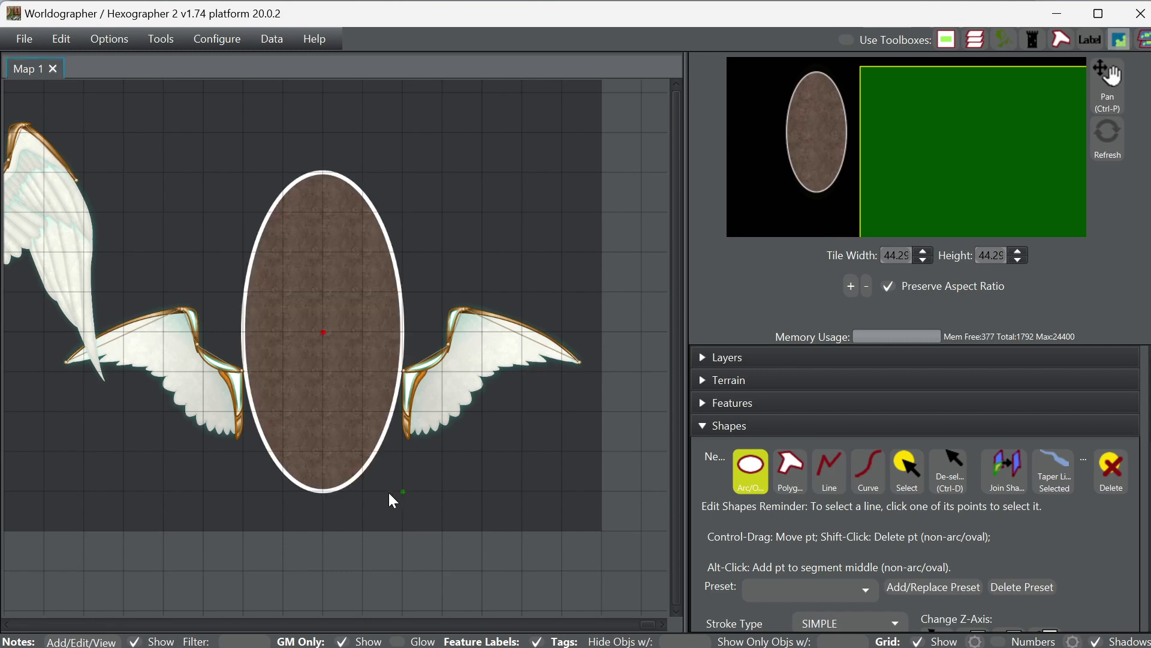
- Move the new oval hull one square down so its lower end meets the map's bottom edge
{"action": "left_click_drag", "start_coordinate": [999, 128], "coordinate": [934, 191]}
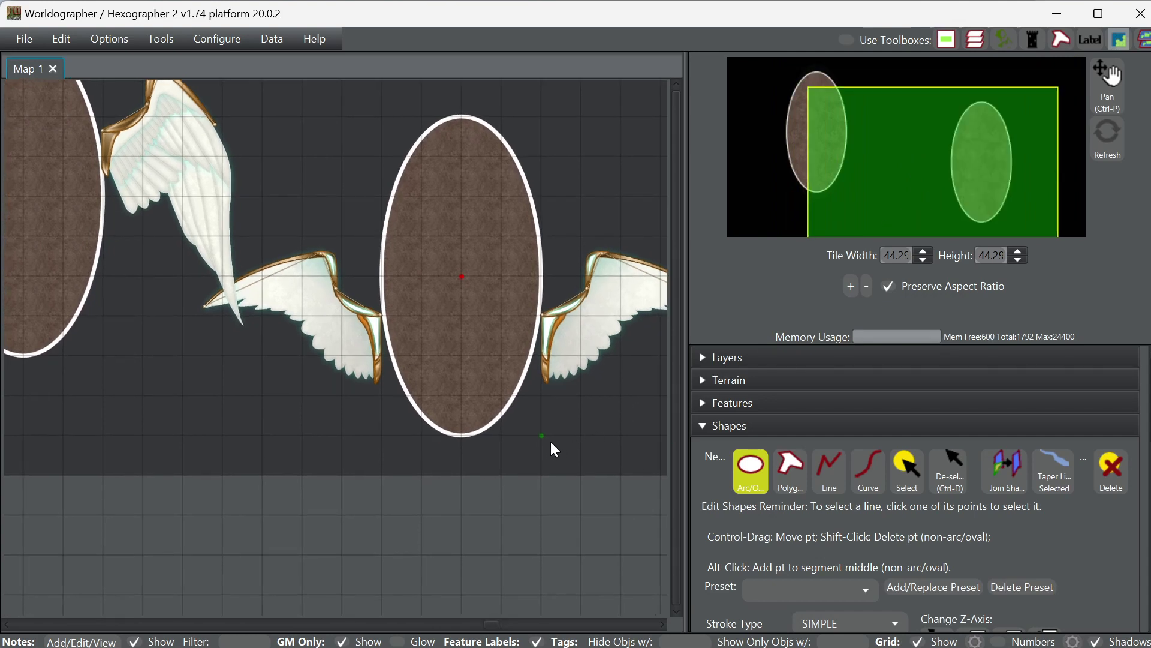
{"action": "left_click_drag", "start_coordinate": [542, 437], "coordinate": [544, 474]}
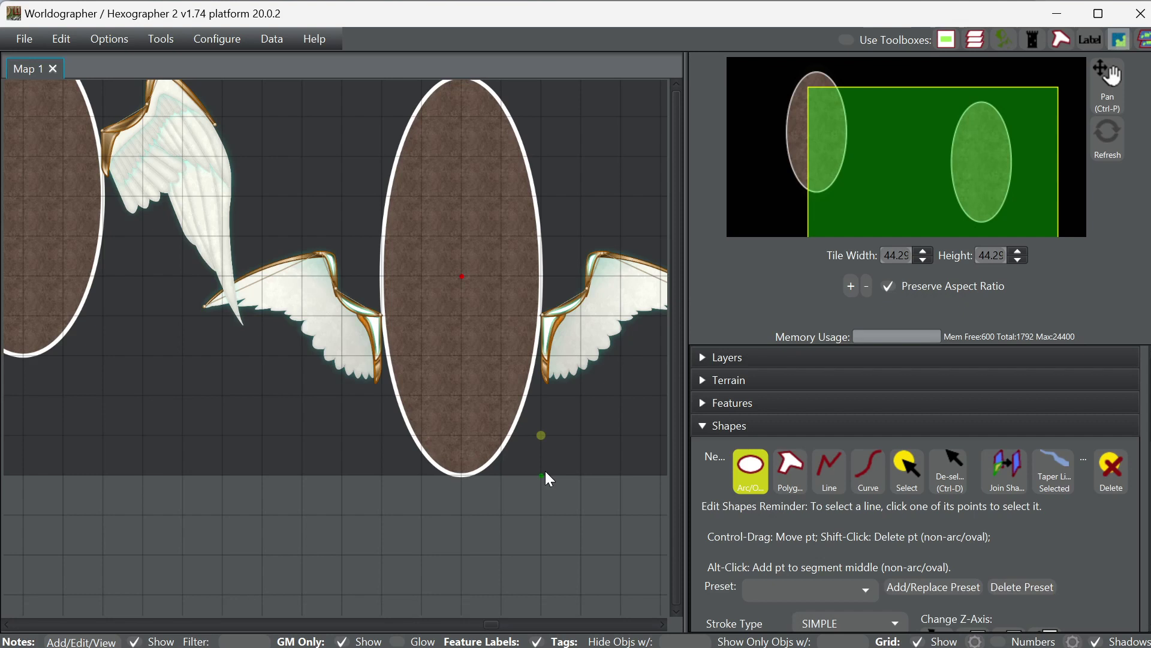
{"action": "left_click_drag", "start_coordinate": [546, 472], "coordinate": [540, 439]}
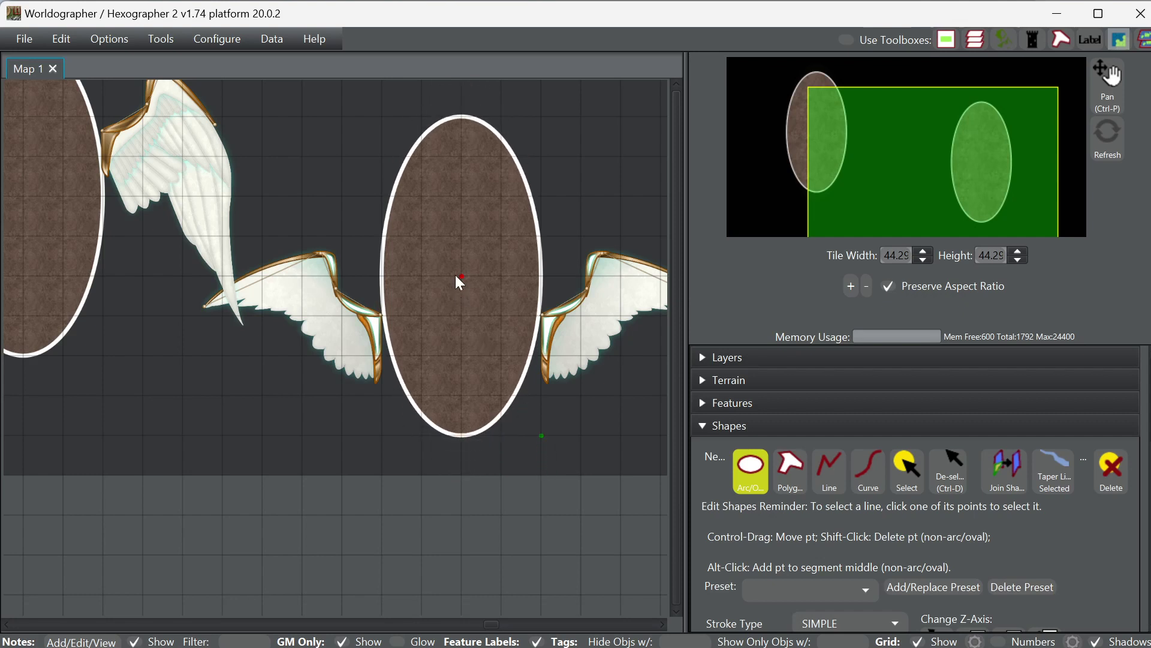
{"action": "left_click_drag", "start_coordinate": [461, 276], "coordinate": [462, 313]}
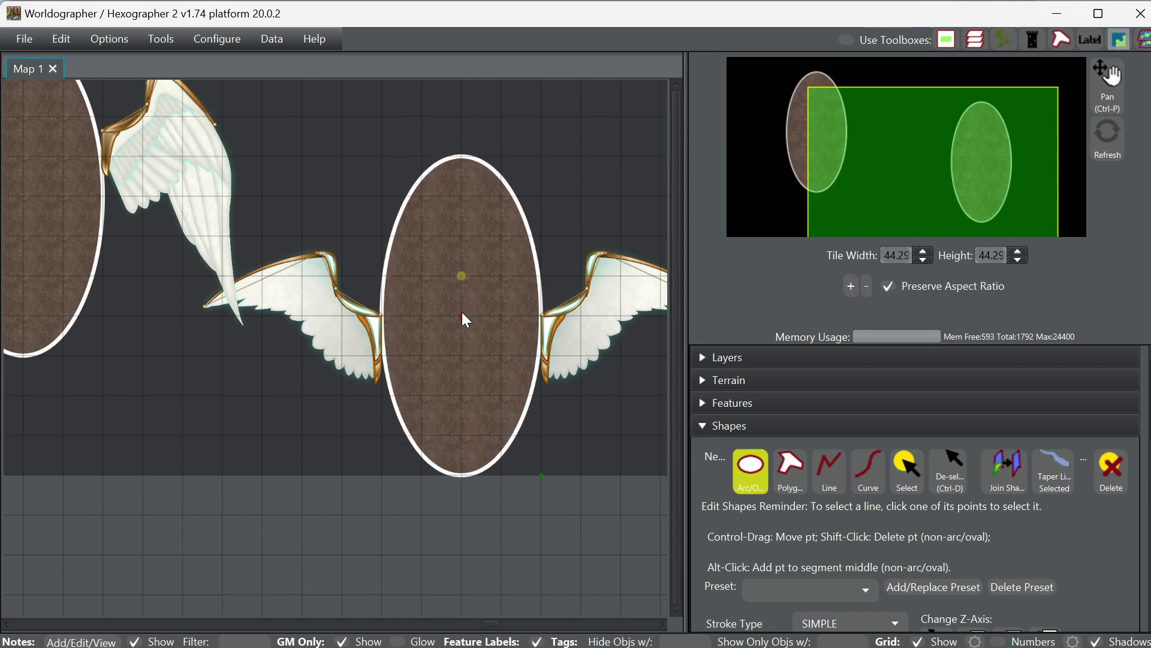
- Lower the flipped spread wing about one square and tilt it slightly to follow the second hull's edge
{"action": "left_click_drag", "start_coordinate": [948, 182], "coordinate": [922, 192]}
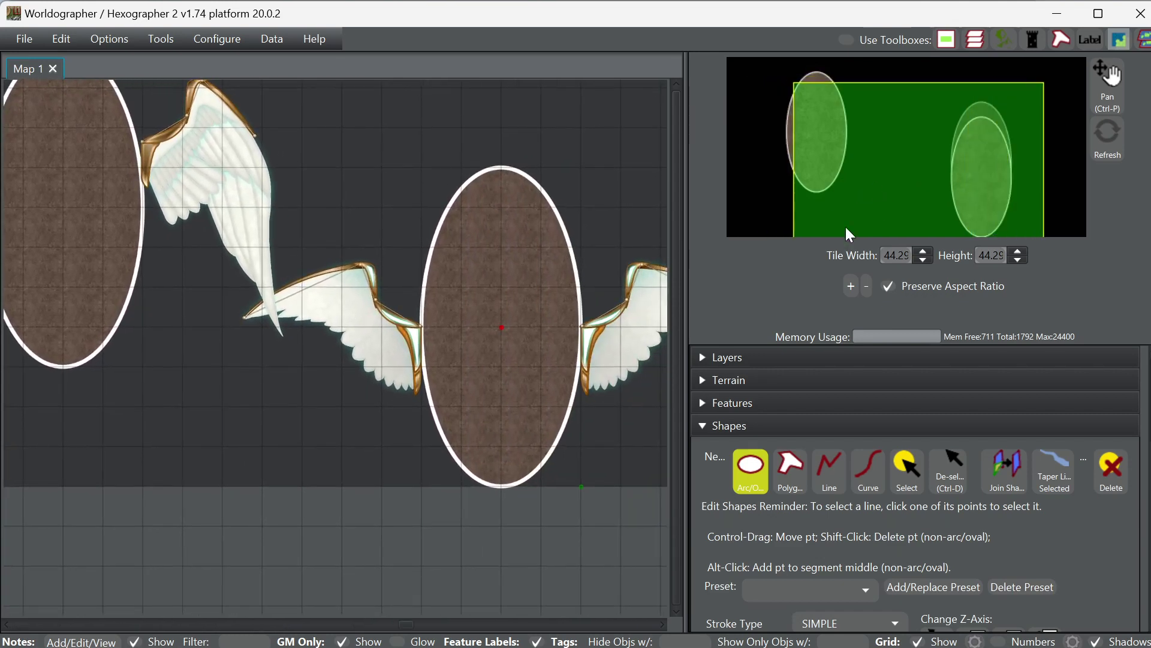
{"action": "left_click", "coordinate": [749, 408]}
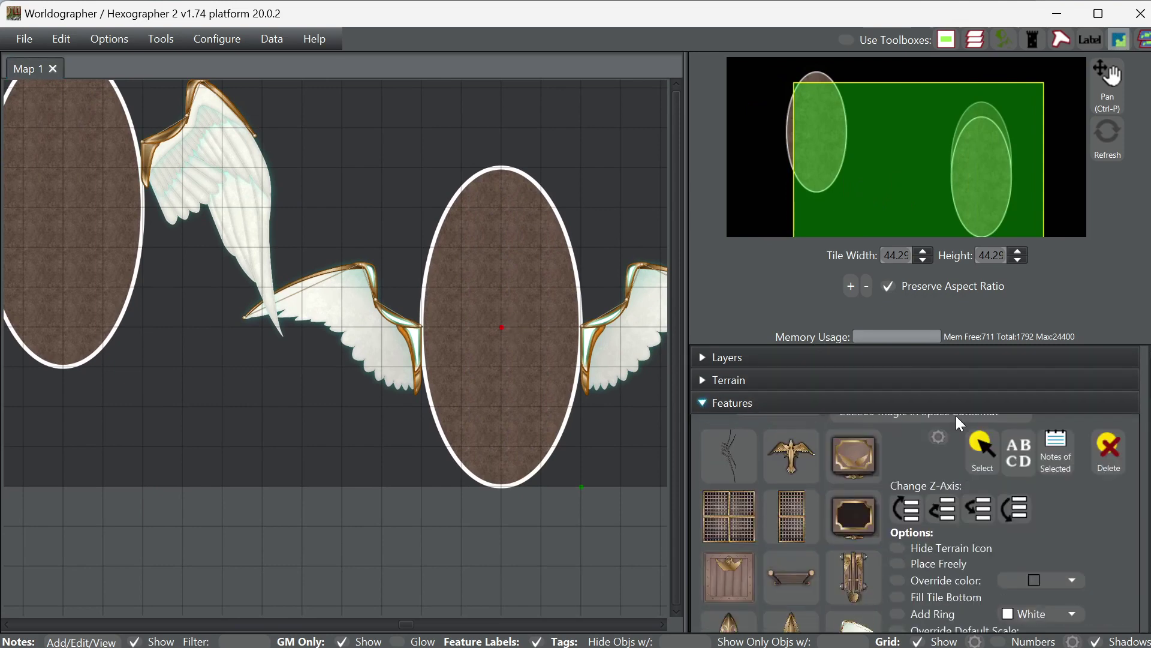
{"action": "left_click", "coordinate": [988, 462]}
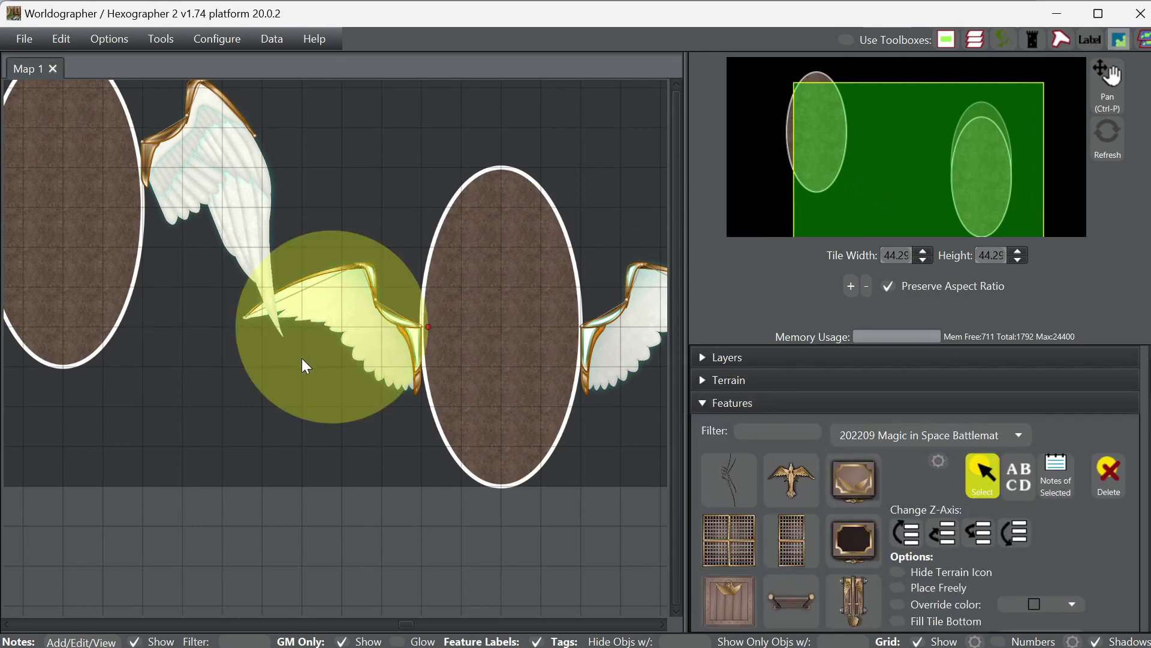
{"action": "left_click", "coordinate": [361, 331]}
{"action": "left_click_drag", "start_coordinate": [430, 326], "coordinate": [329, 375]}
- Select only the flipped spread wing and set its clockwise rotation to 350 degrees
{"action": "left_click", "coordinate": [608, 378]}
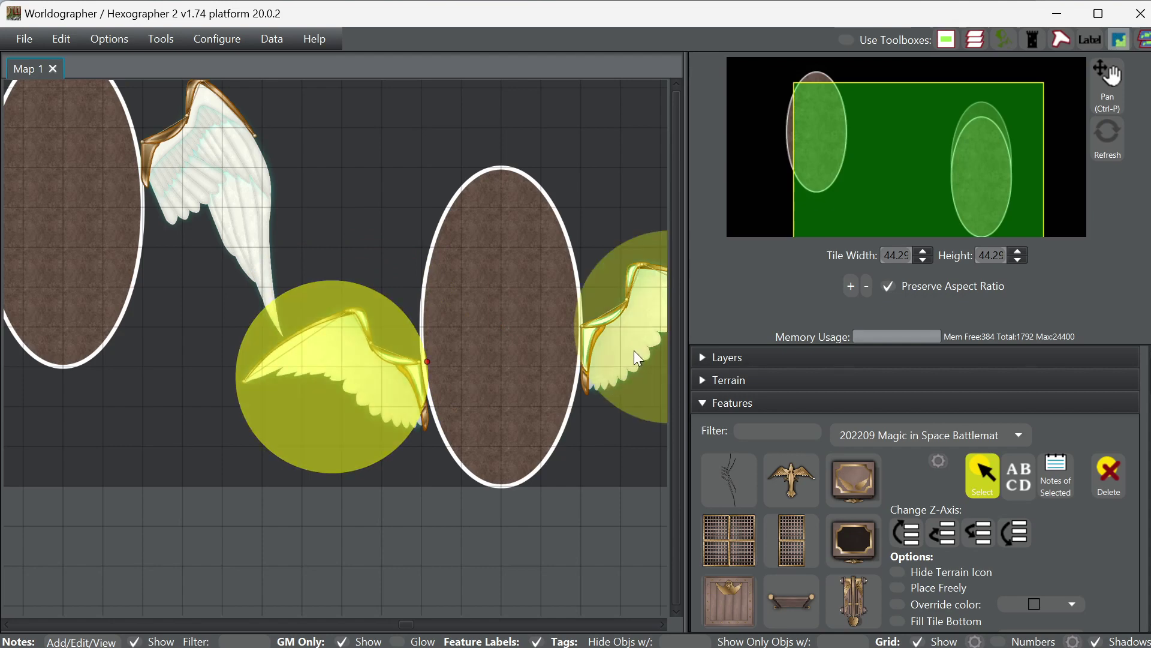
{"action": "left_click", "coordinate": [981, 178]}
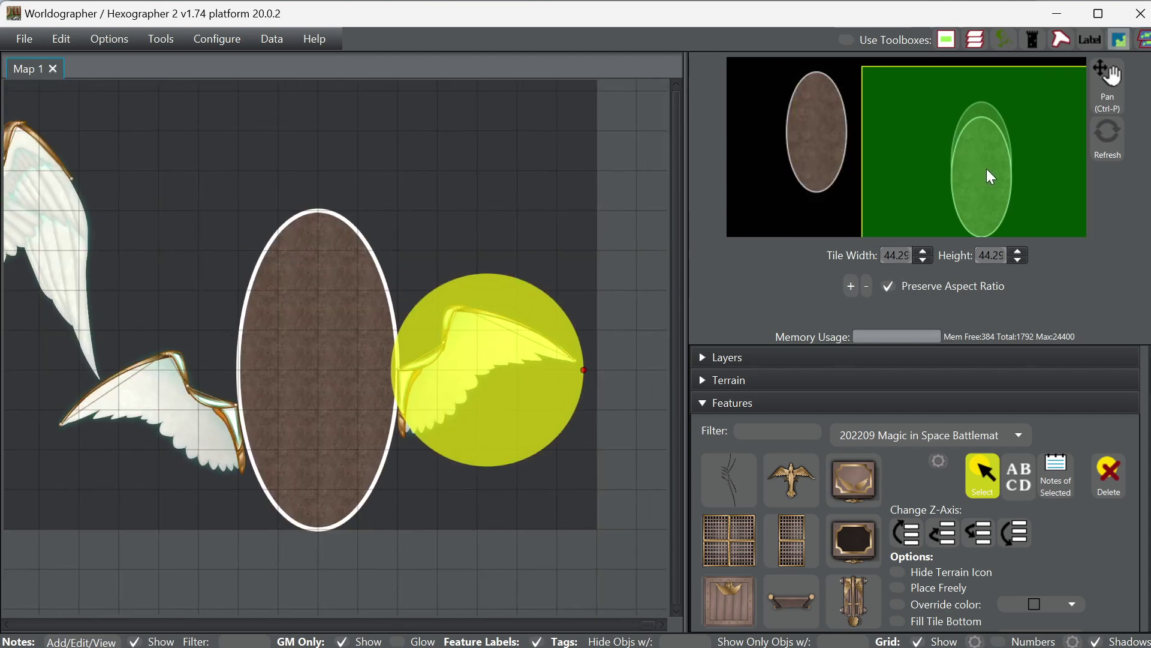
{"action": "left_click", "coordinate": [198, 429], "text": "shift"}
{"action": "left_click", "coordinate": [195, 425]}
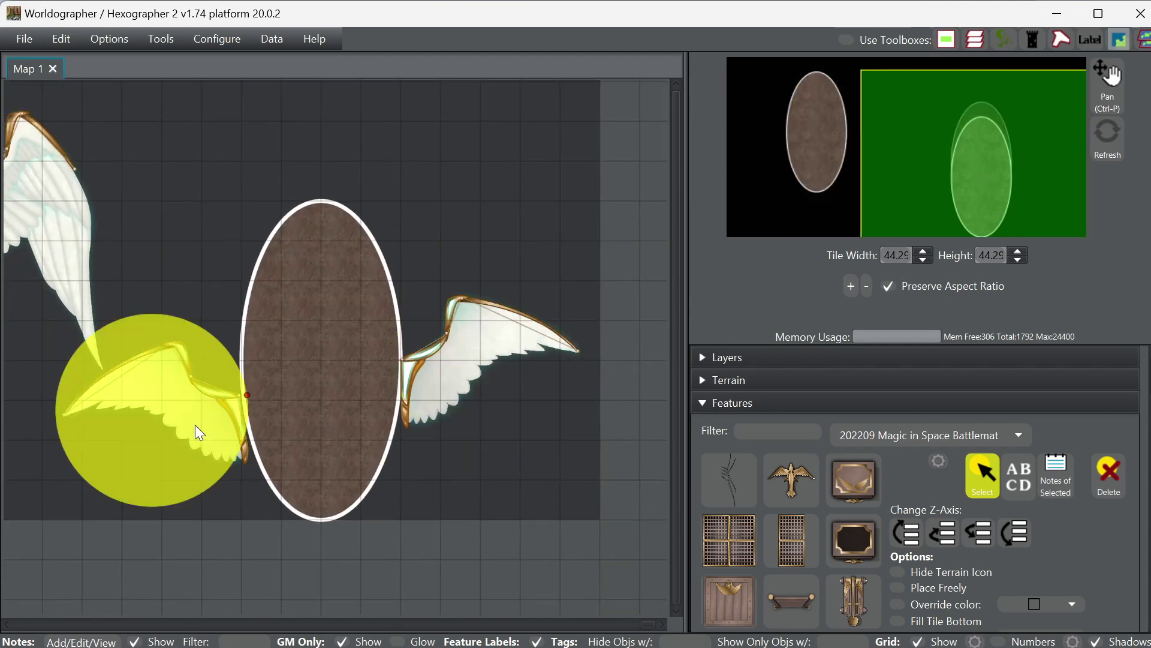
{"action": "scroll", "coordinate": [1116, 537], "scroll_direction": "down", "scroll_amount": 5}
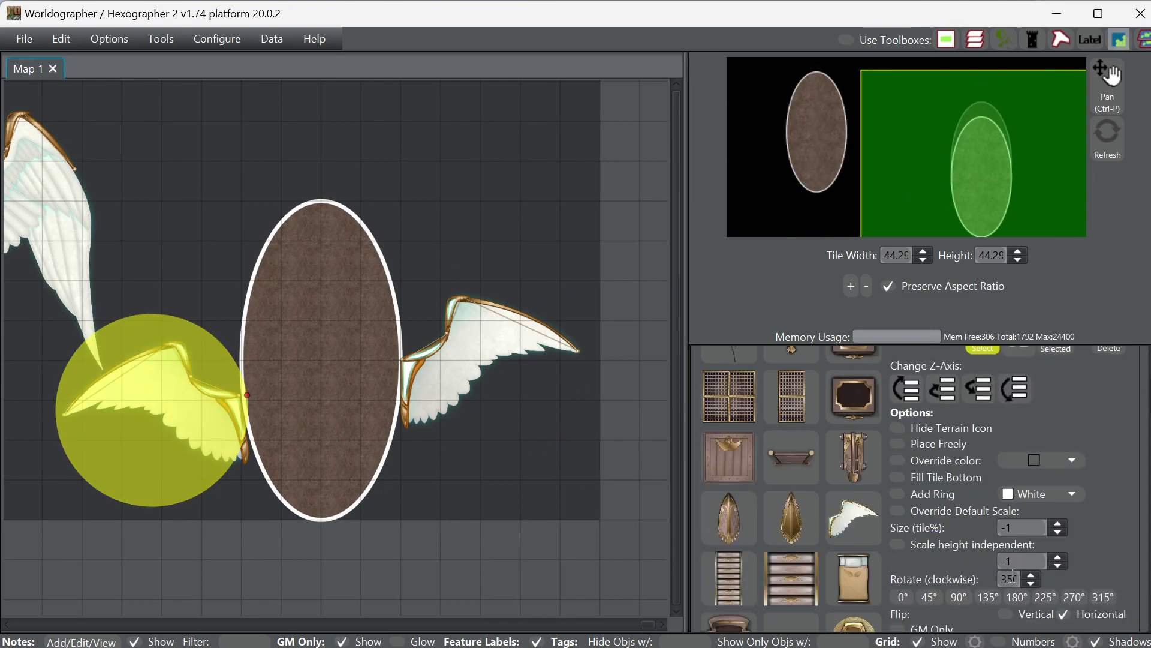
{"action": "left_click_drag", "start_coordinate": [1013, 581], "coordinate": [1086, 580]}
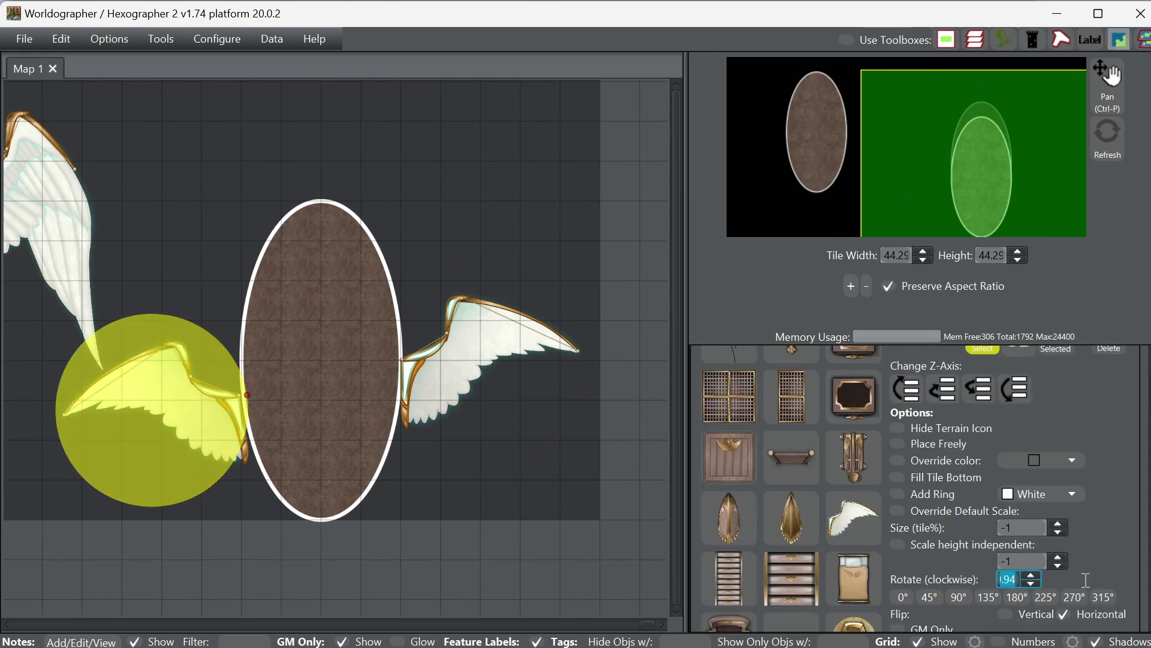
{"action": "type", "text": "350"}
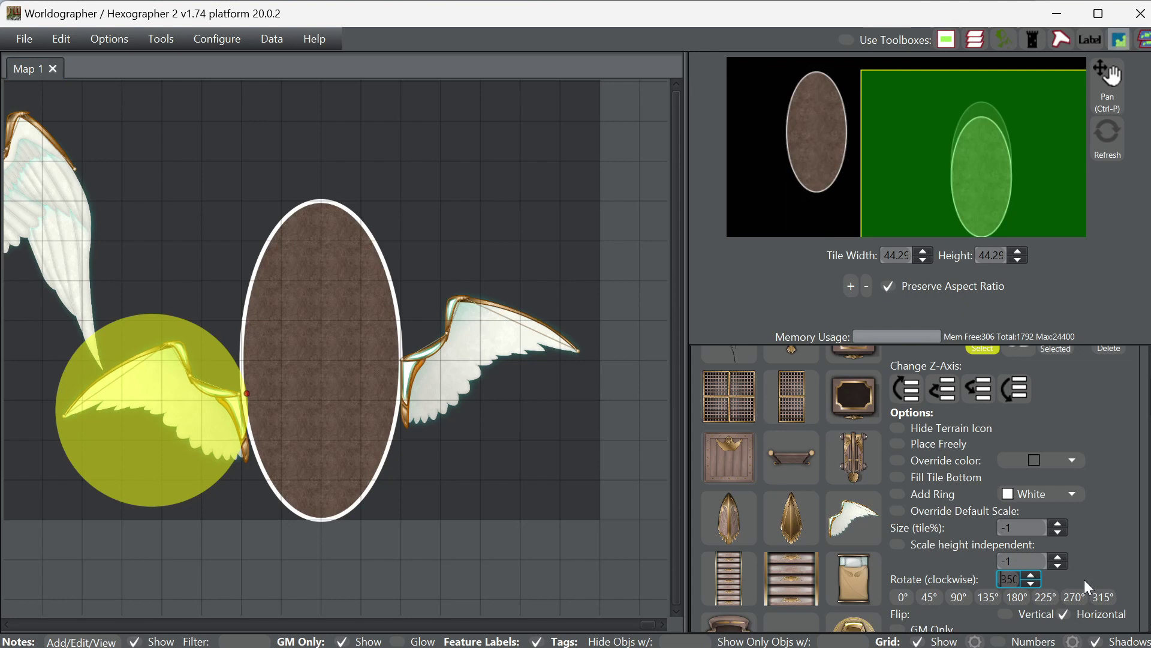
- Set the unflipped spread wing's rotation to 10 degrees and lower it about one square to match its mirrored partner
{"action": "left_click", "coordinate": [455, 383]}
{"action": "left_click", "coordinate": [1006, 579]}
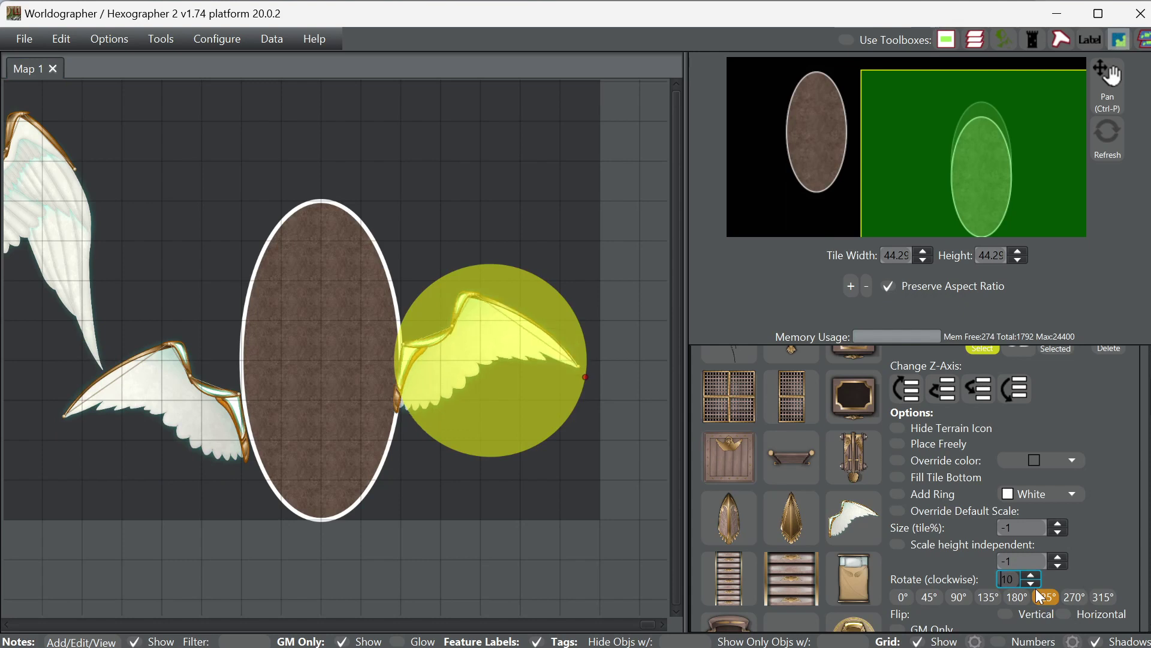
{"action": "left_click_drag", "start_coordinate": [461, 352], "coordinate": [492, 416]}
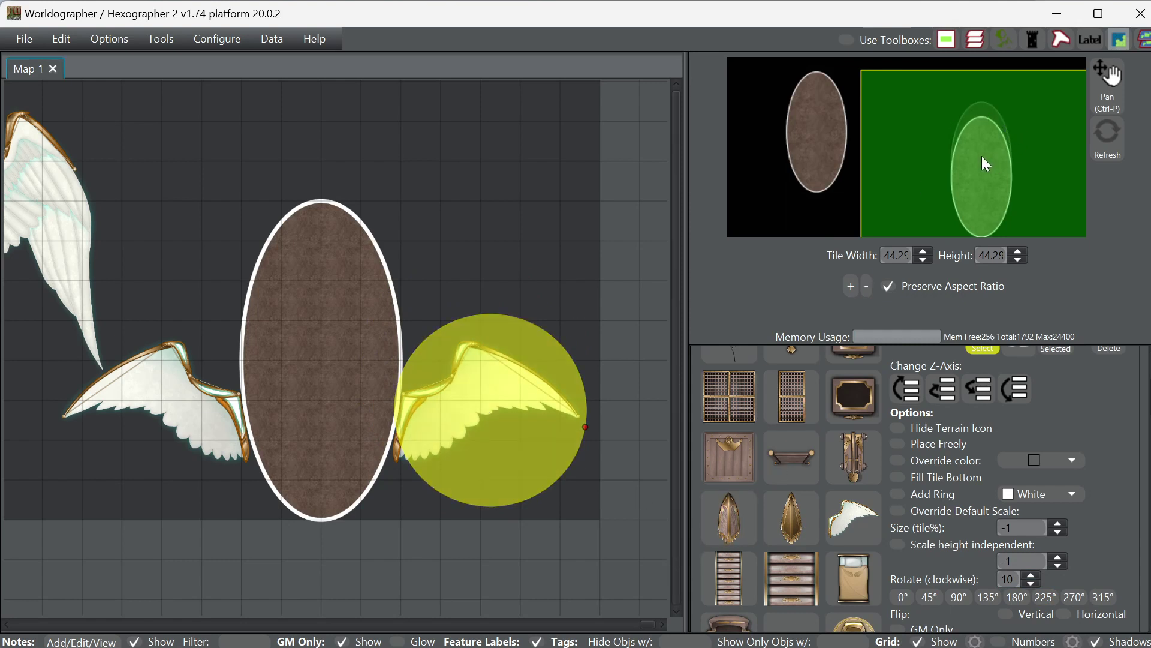
- Tilt the first ship's unflipped folded wing slightly counterclockwise to about 354 degrees so its base meets the hull
{"action": "left_click_drag", "start_coordinate": [981, 156], "coordinate": [849, 144]}
{"action": "left_click", "coordinate": [383, 246]}
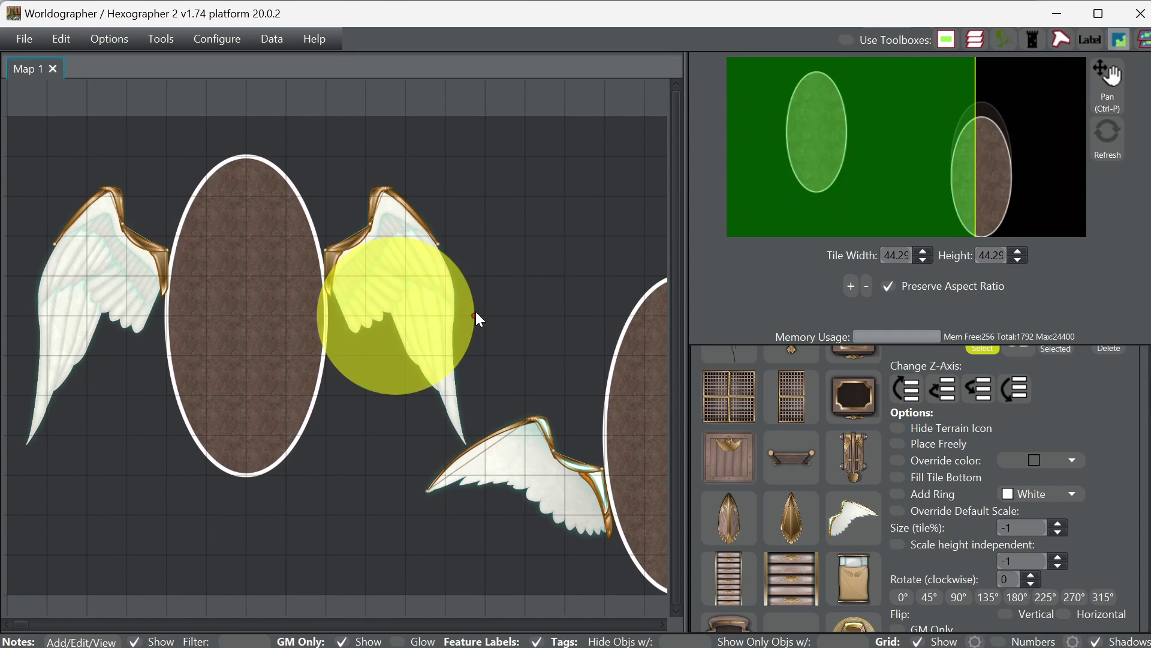
{"action": "left_click_drag", "start_coordinate": [475, 313], "coordinate": [473, 308]}
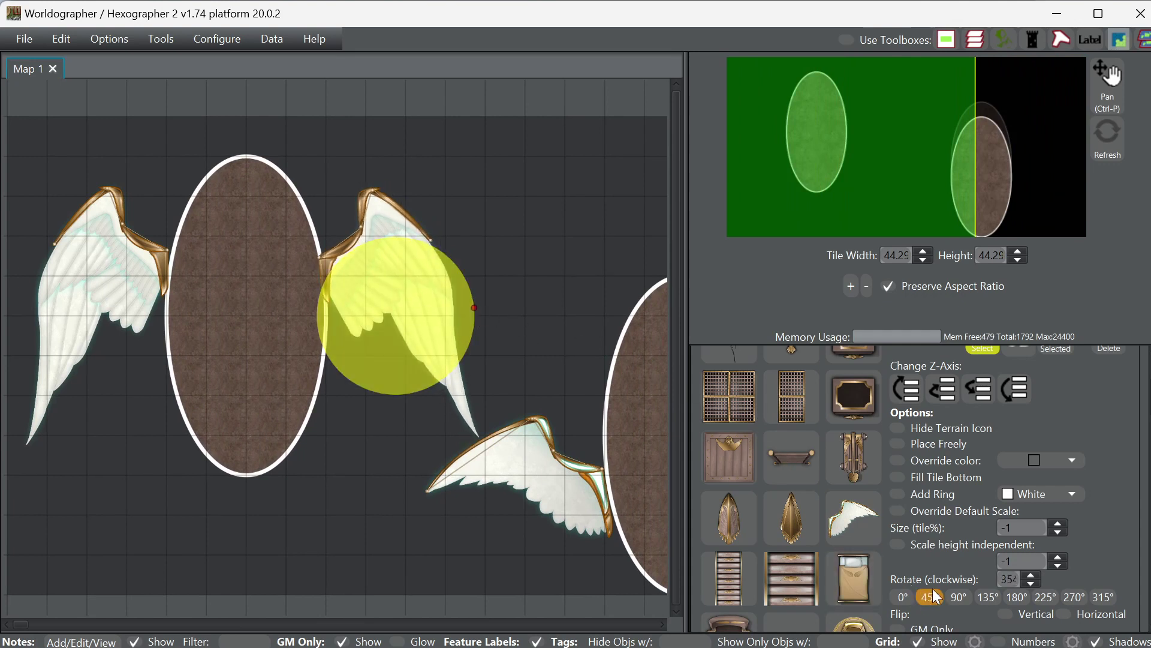
{"action": "double_click", "coordinate": [1009, 579]}
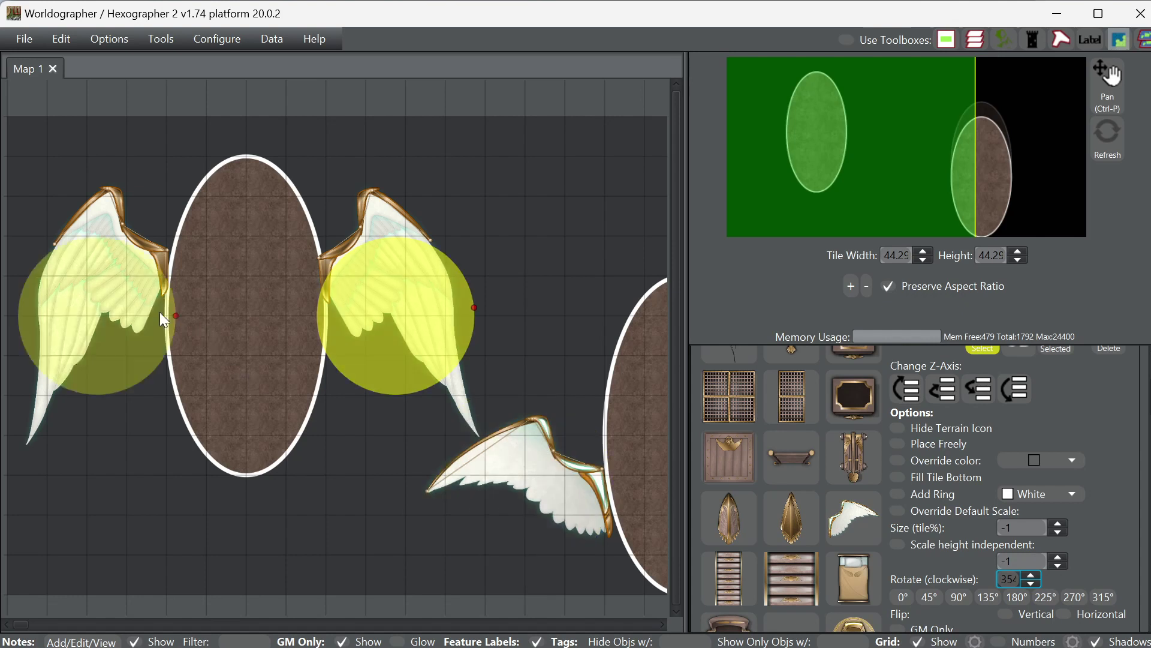
- Select the first ship's flipped folded wing and set its clockwise rotation to 6 degrees
{"action": "left_click", "coordinate": [99, 311]}
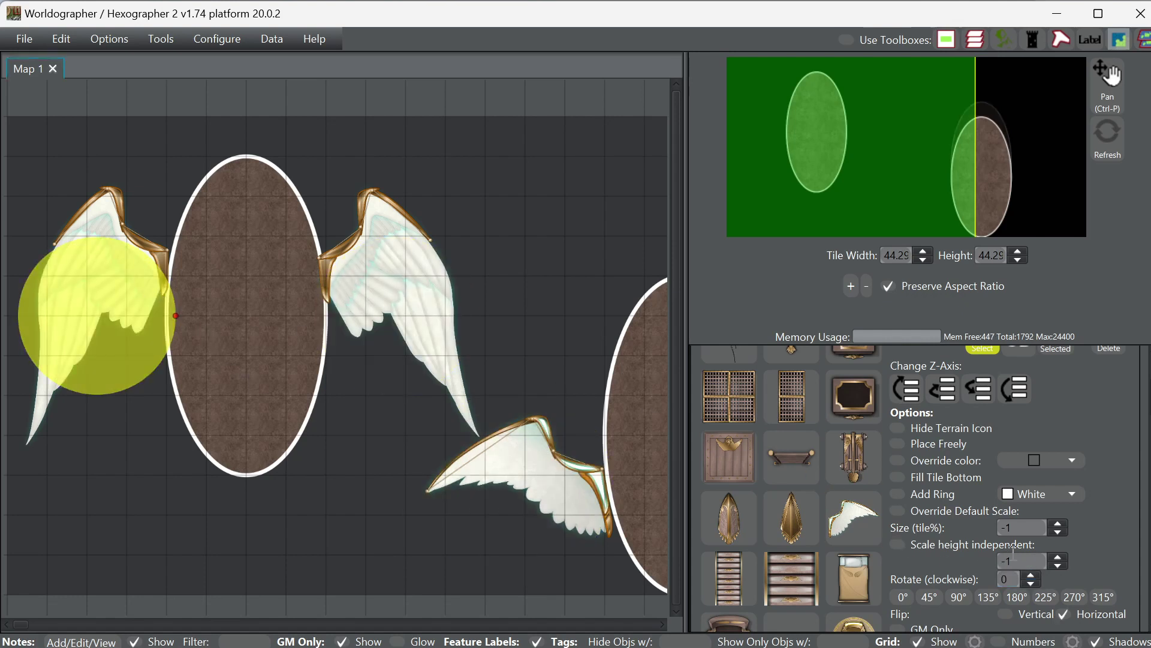
{"action": "left_click", "coordinate": [948, 510]}
{"action": "left_click", "coordinate": [949, 511]}
{"action": "double_click", "coordinate": [1008, 578]}
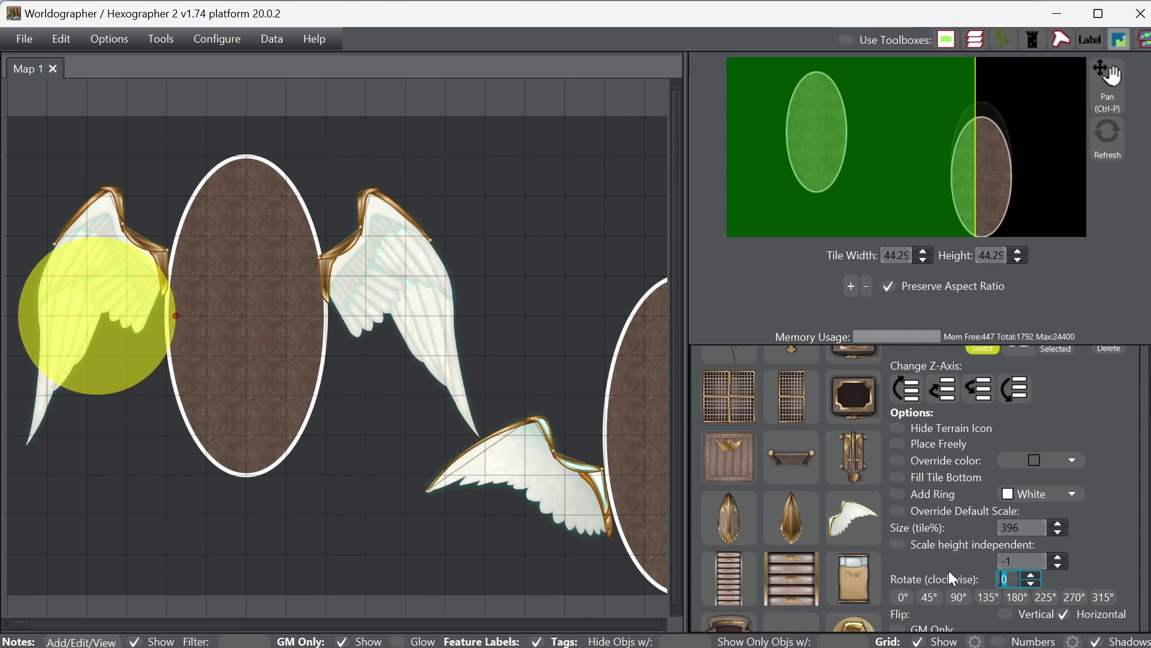
{"action": "type", "text": "6"}
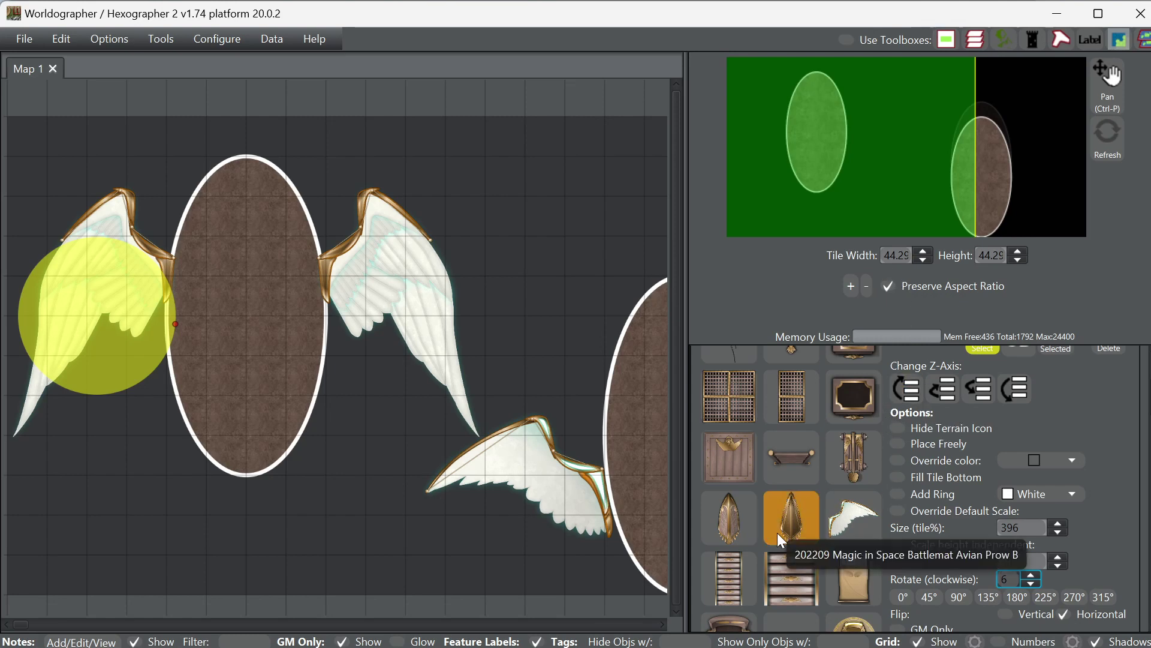
- Place the Avian Prow A feature with 0° rotation on the upper tip of the first ship's oval hull
{"action": "left_click", "coordinate": [743, 527]}
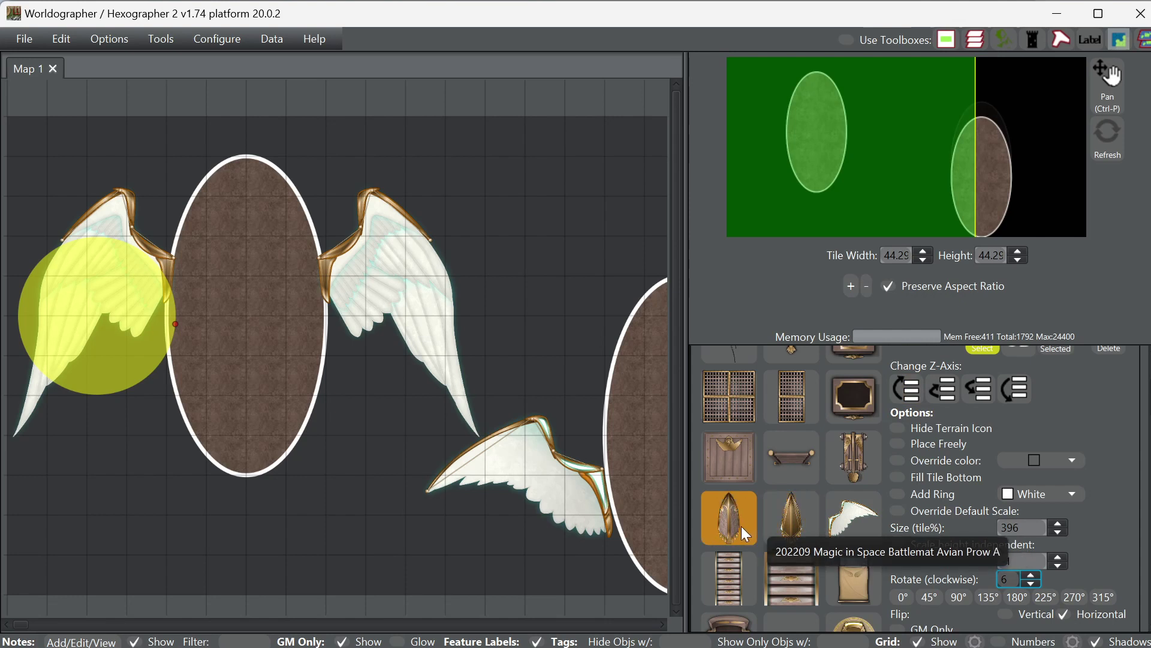
{"action": "left_click", "coordinate": [741, 524]}
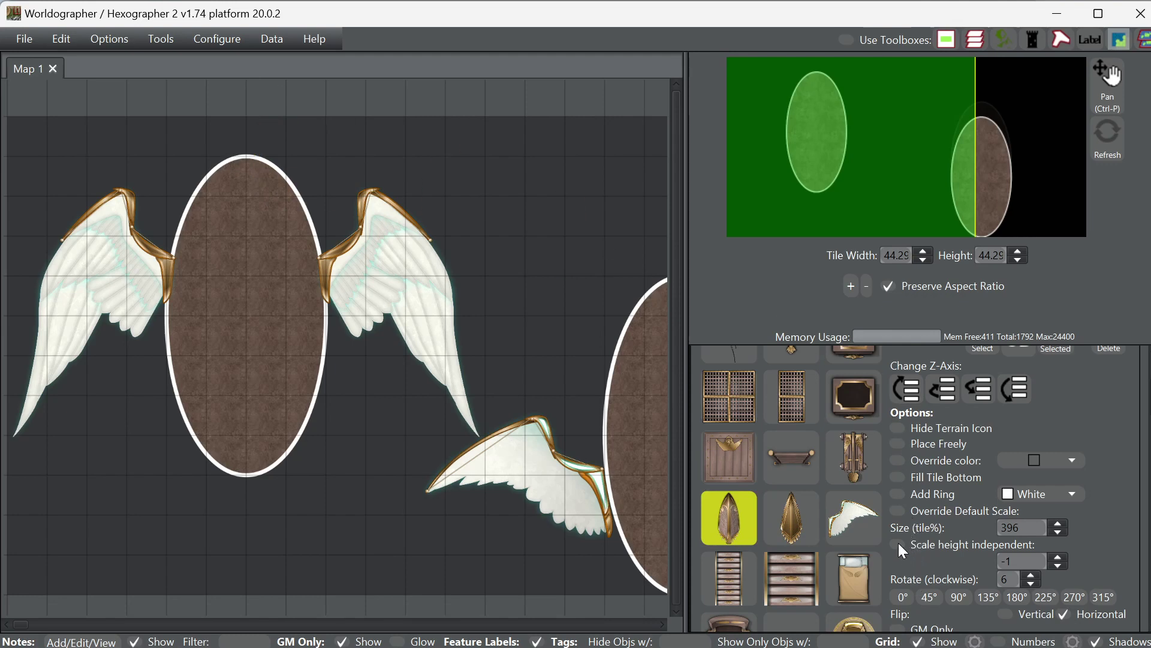
{"action": "left_click", "coordinate": [901, 597]}
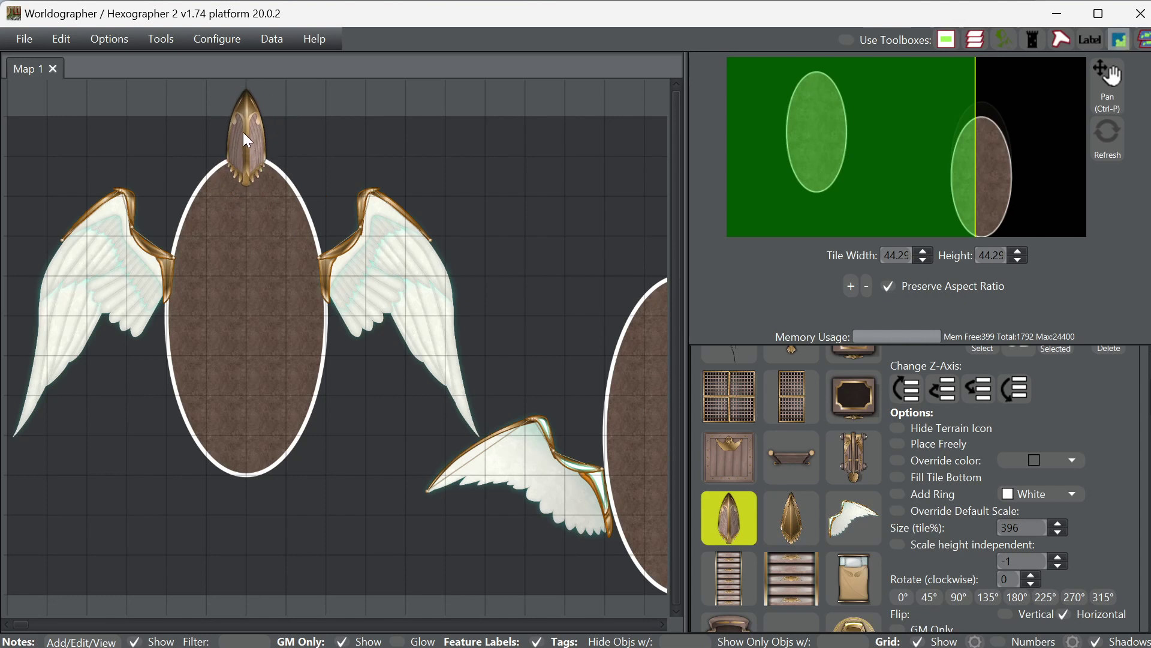
{"action": "left_click", "coordinate": [243, 132]}
- Place the white feathered tail with the gold band at the lower tip of the first ship's oval hull
{"action": "scroll", "coordinate": [857, 520], "scroll_direction": "down", "scroll_amount": 3}
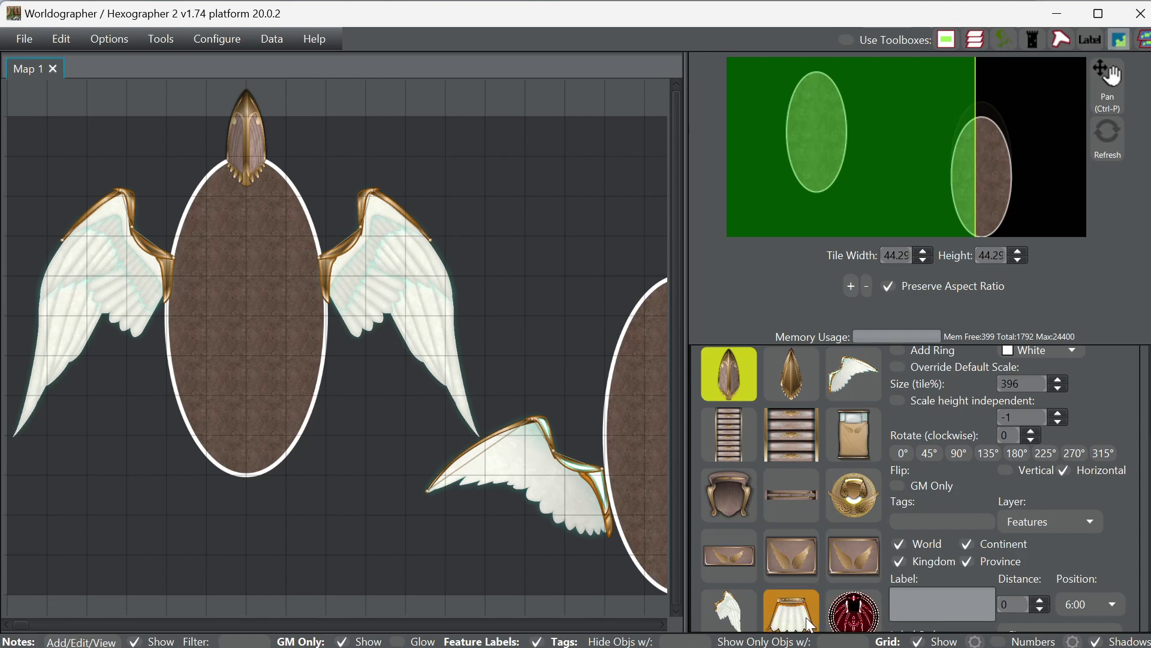
{"action": "left_click", "coordinate": [809, 624]}
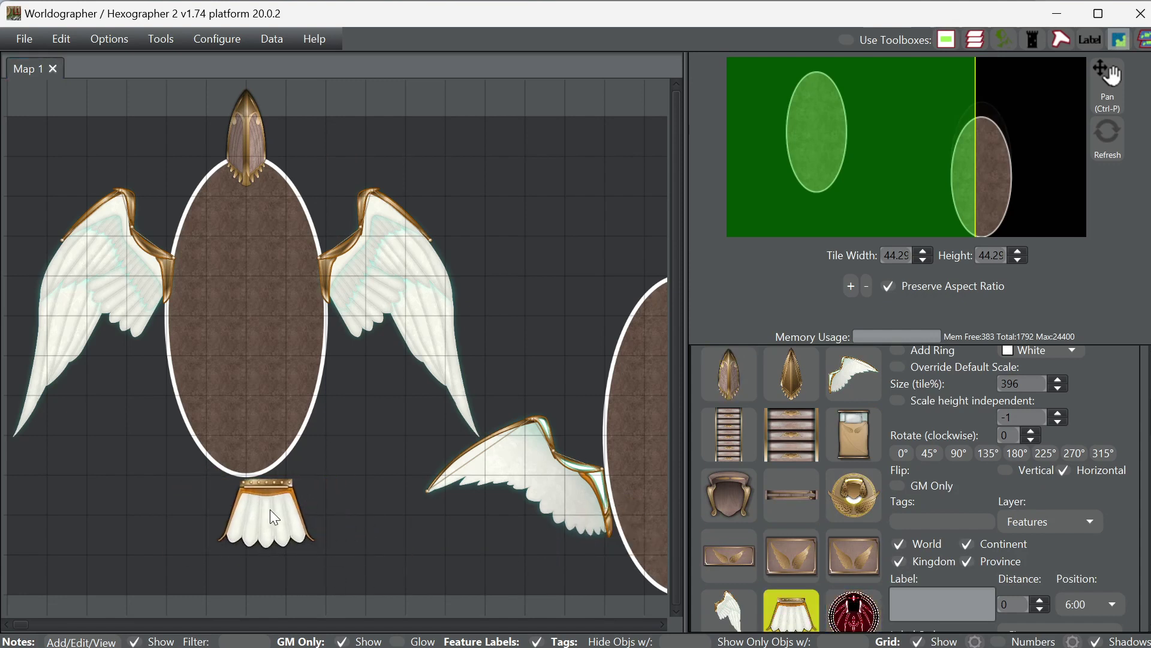
{"action": "scroll", "coordinate": [853, 490], "scroll_direction": "down", "scroll_amount": 5}
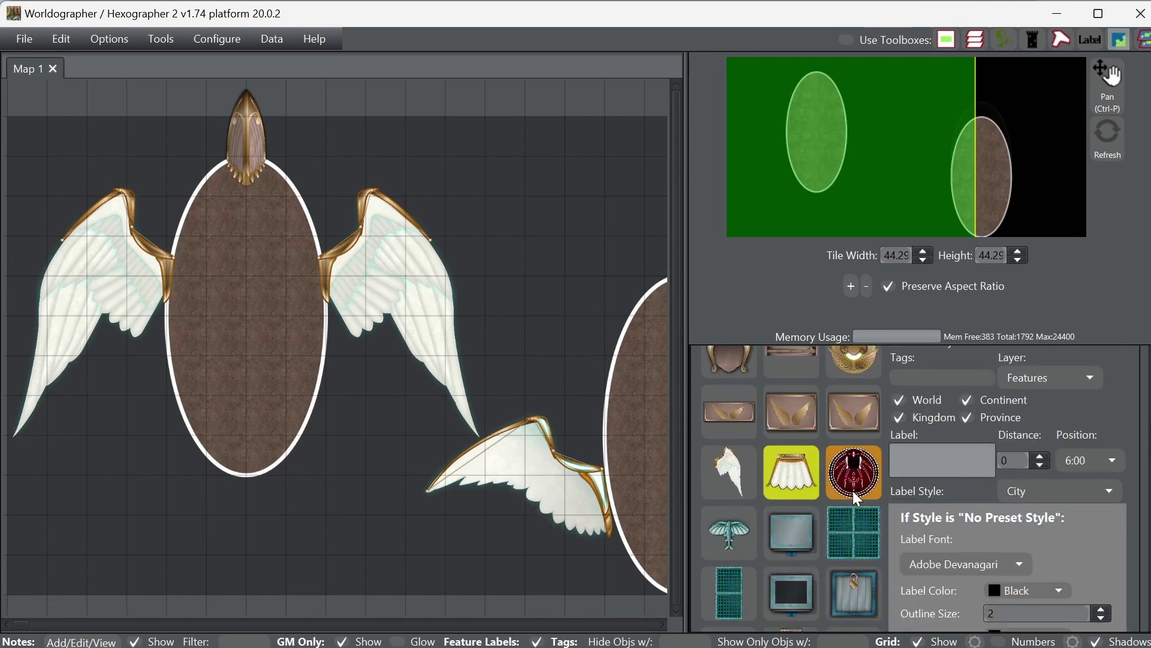
{"action": "scroll", "coordinate": [839, 506], "scroll_direction": "down", "scroll_amount": 10}
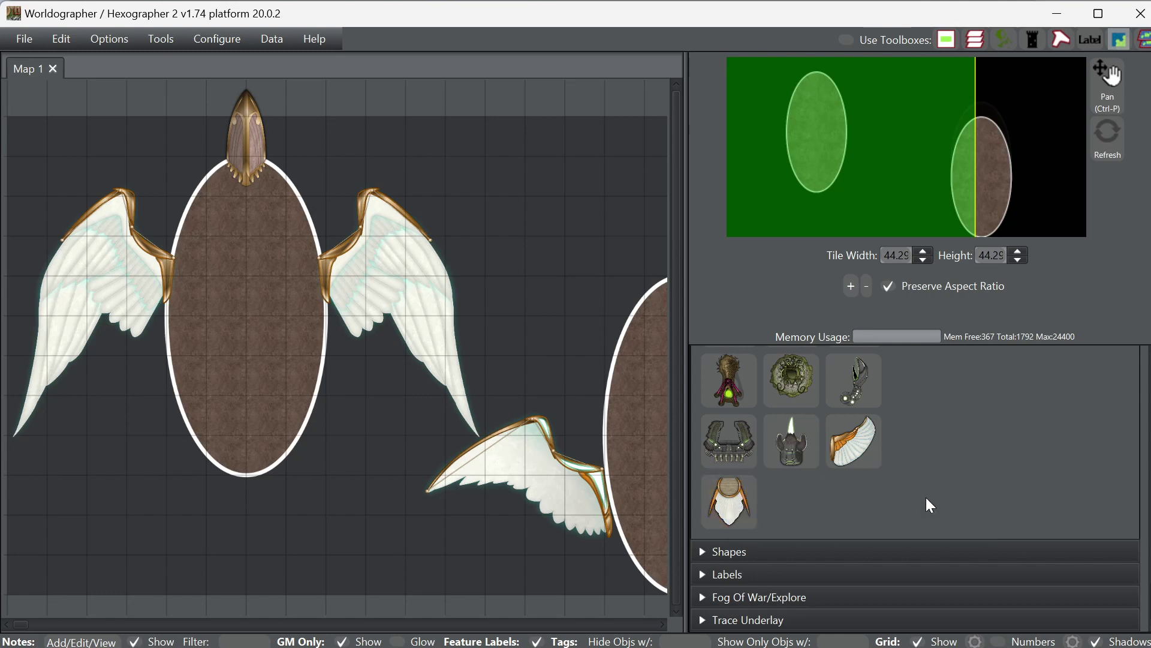
{"action": "scroll", "coordinate": [924, 499], "scroll_direction": "up", "scroll_amount": 2}
{"action": "scroll", "coordinate": [905, 500], "scroll_direction": "up", "scroll_amount": 4}
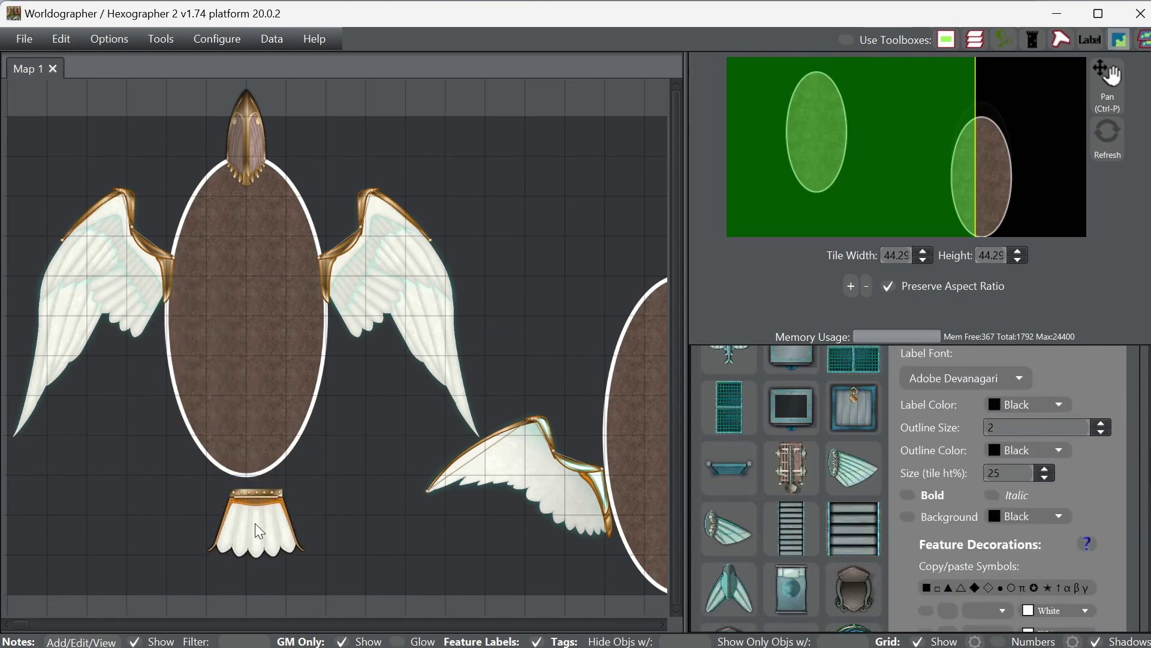
{"action": "left_click", "coordinate": [245, 506]}
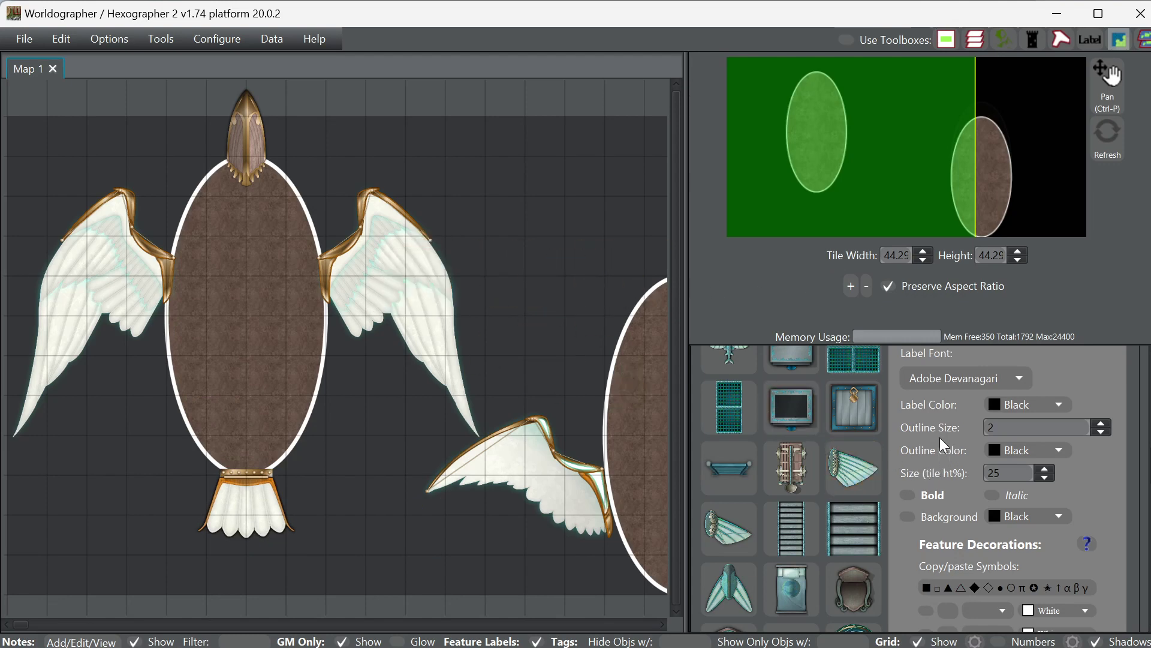
- Place two golden bird ornaments side by side on the upper part of the first ship's hull, just below the prow
{"action": "scroll", "coordinate": [840, 488], "scroll_direction": "up", "scroll_amount": 2}
{"action": "scroll", "coordinate": [819, 488], "scroll_direction": "up", "scroll_amount": 5}
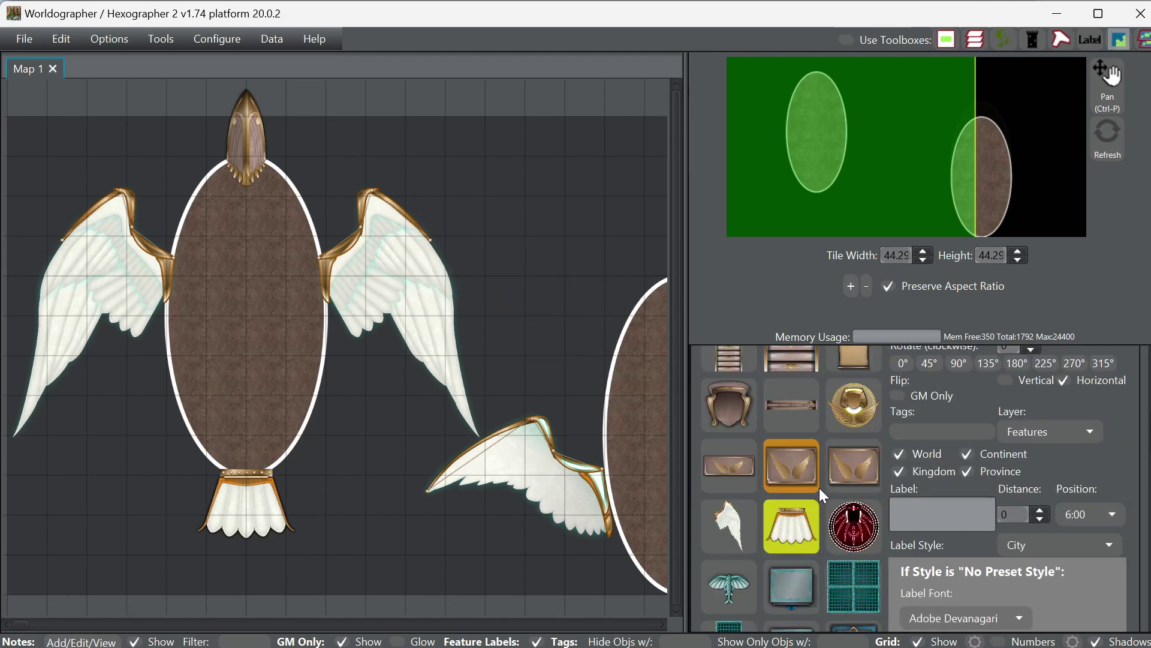
{"action": "scroll", "coordinate": [798, 455], "scroll_direction": "up", "scroll_amount": 2}
{"action": "scroll", "coordinate": [802, 464], "scroll_direction": "up", "scroll_amount": 2}
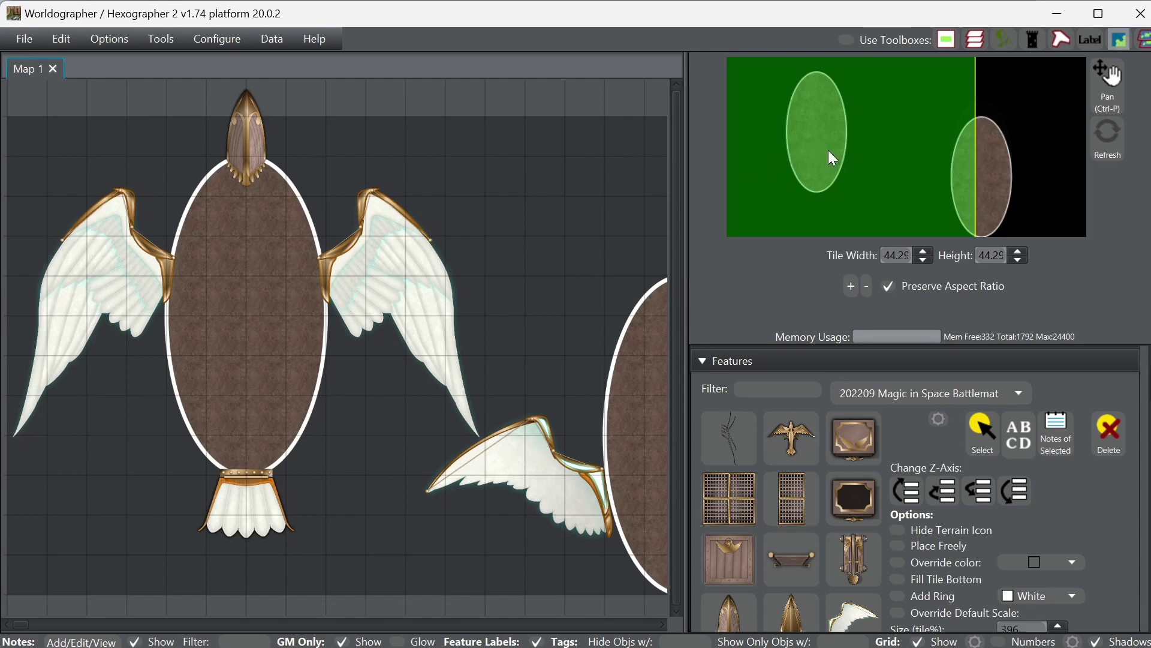
{"action": "mouse_move", "coordinate": [829, 150]}
{"action": "left_mouse_down"}
{"action": "mouse_move", "coordinate": [873, 146]}
{"action": "mouse_move", "coordinate": [844, 139]}
{"action": "left_mouse_up"}
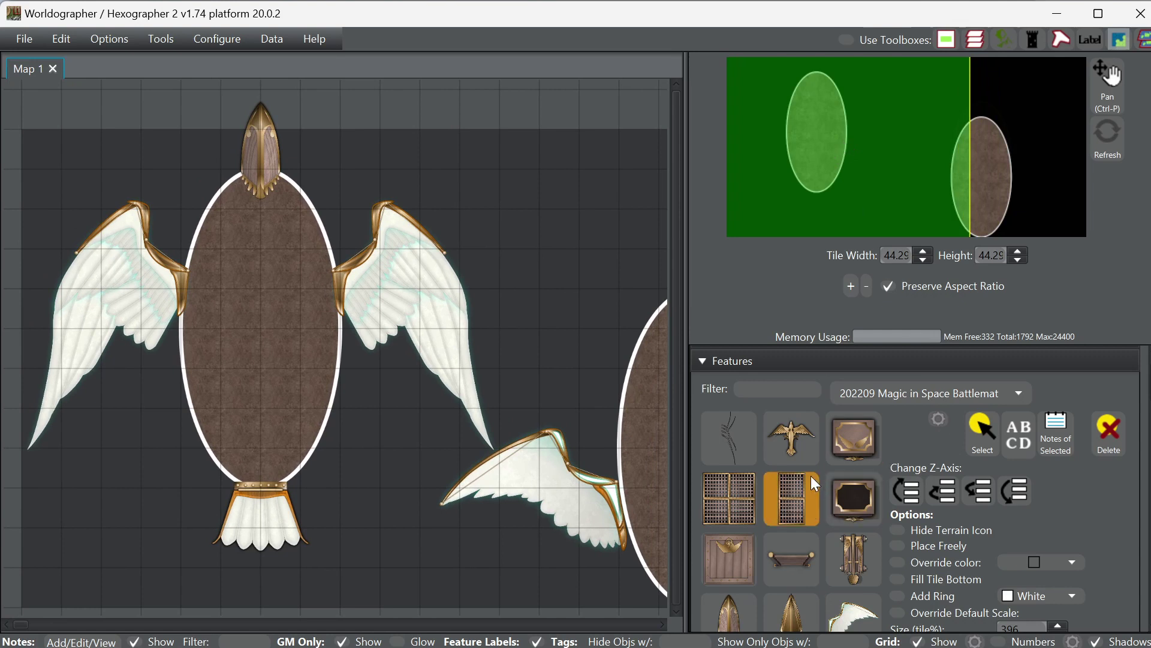
{"action": "left_click", "coordinate": [786, 452]}
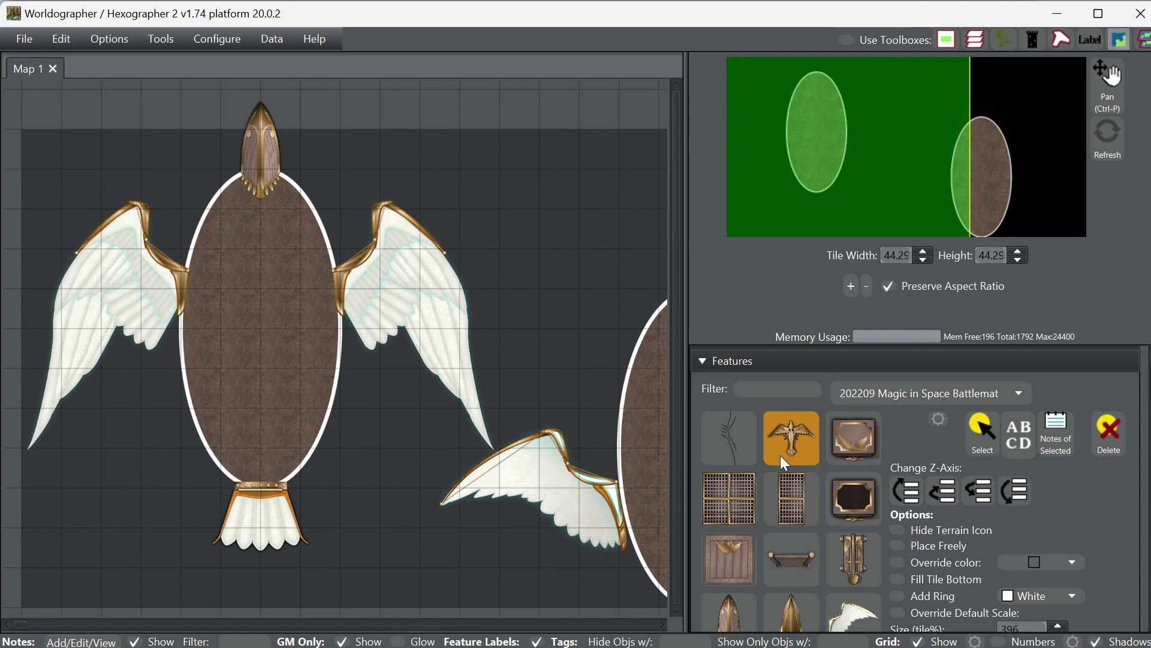
{"action": "left_click", "coordinate": [782, 455]}
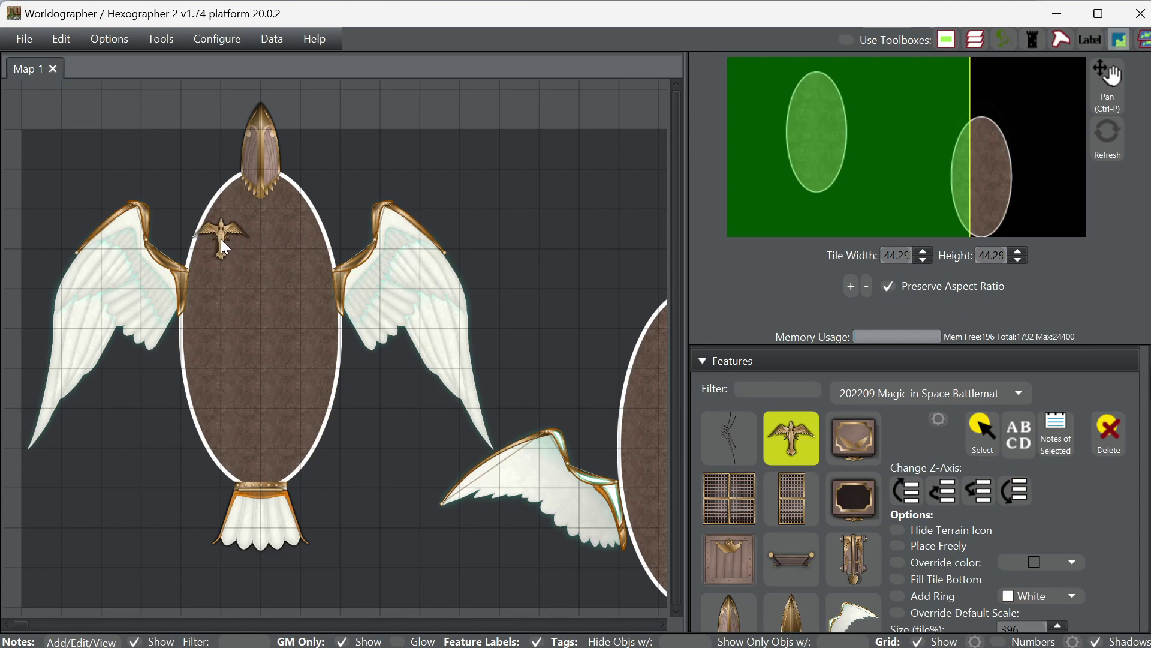
{"action": "left_click", "coordinate": [222, 229]}
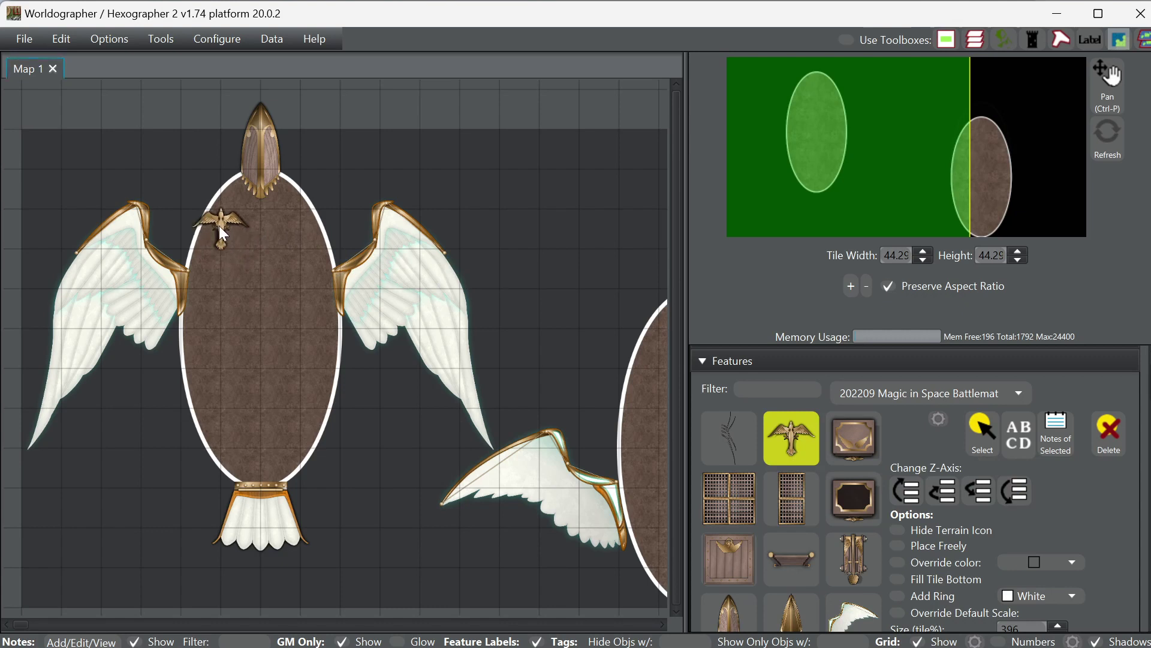
{"action": "left_click", "coordinate": [299, 228]}
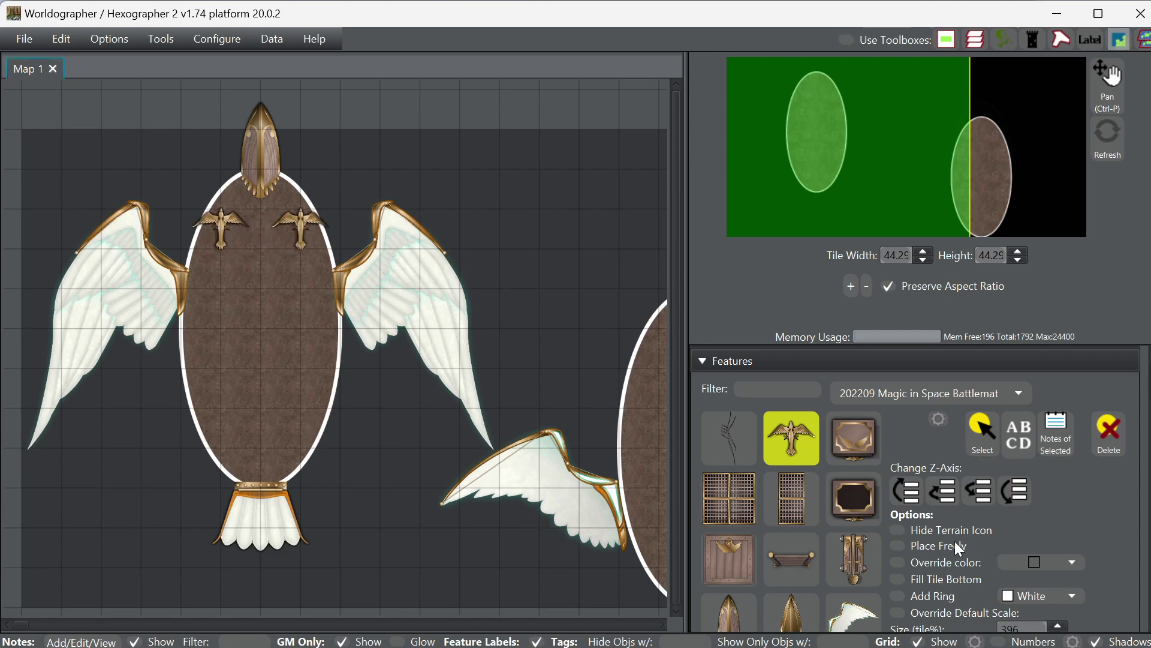
- Place a third golden bird ornament at the lower end of the first ship's hull, just above the feathered tail
{"action": "scroll", "coordinate": [789, 546], "scroll_direction": "down", "scroll_amount": 3}
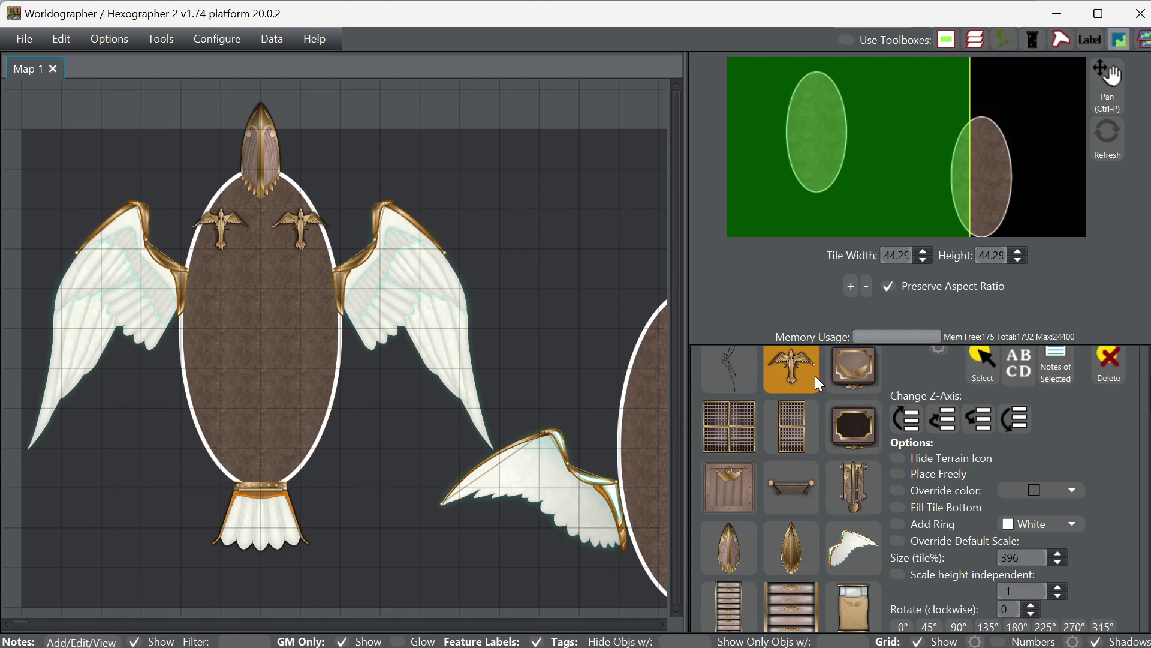
{"action": "left_click", "coordinate": [865, 484]}
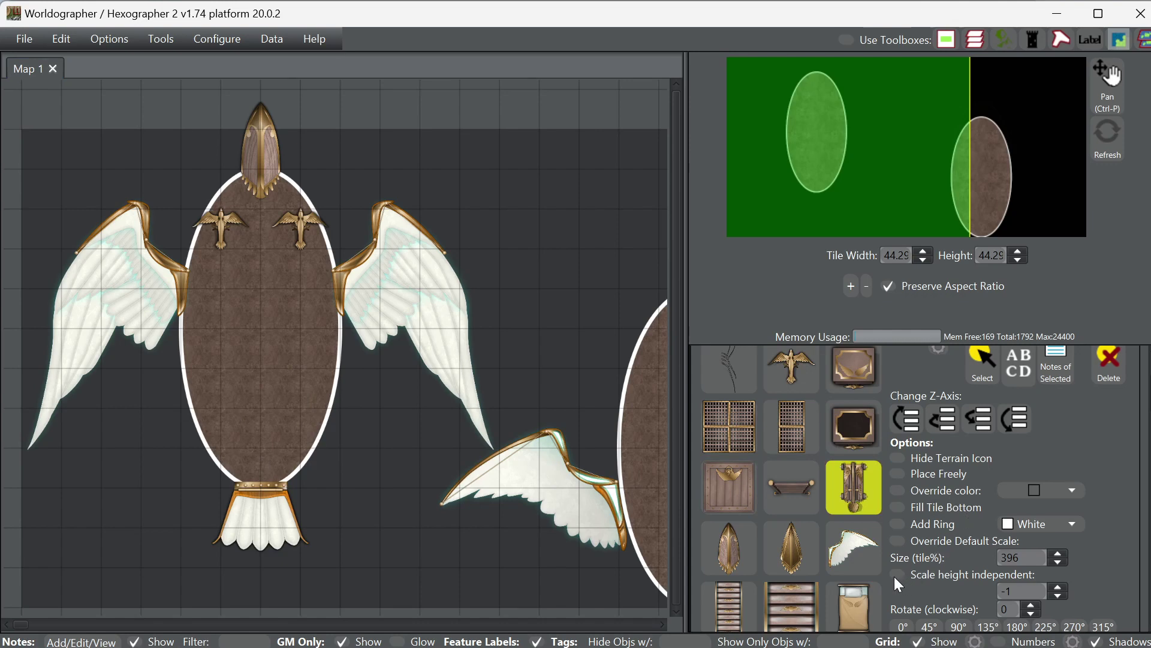
{"action": "left_click", "coordinate": [773, 383]}
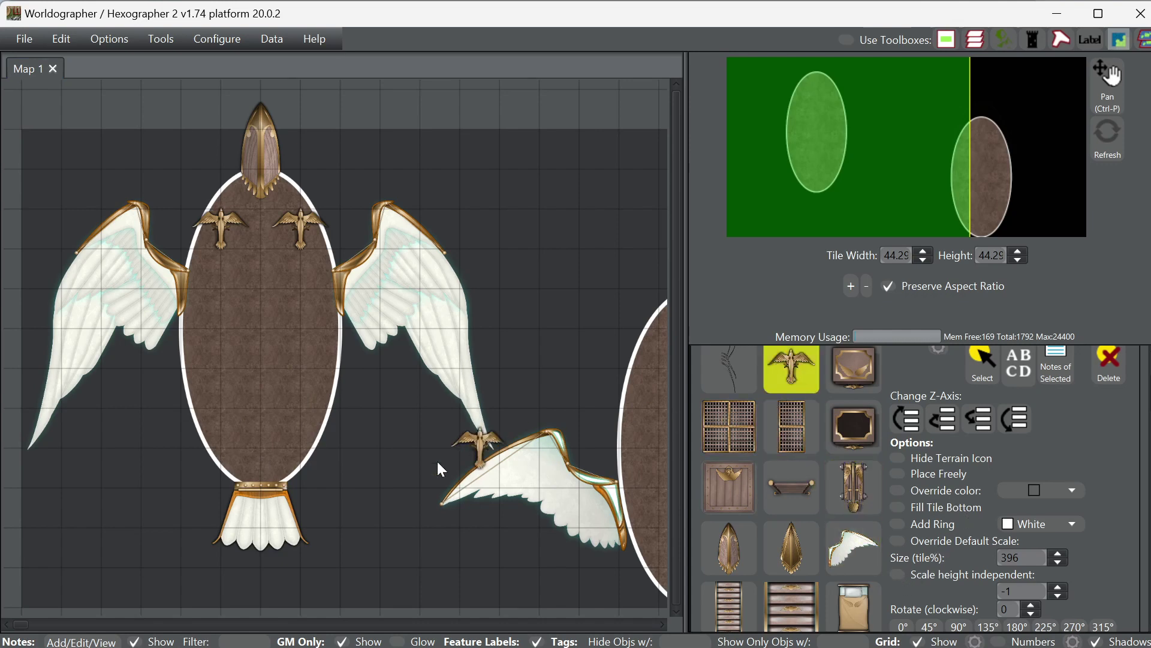
{"action": "left_click", "coordinate": [265, 474]}
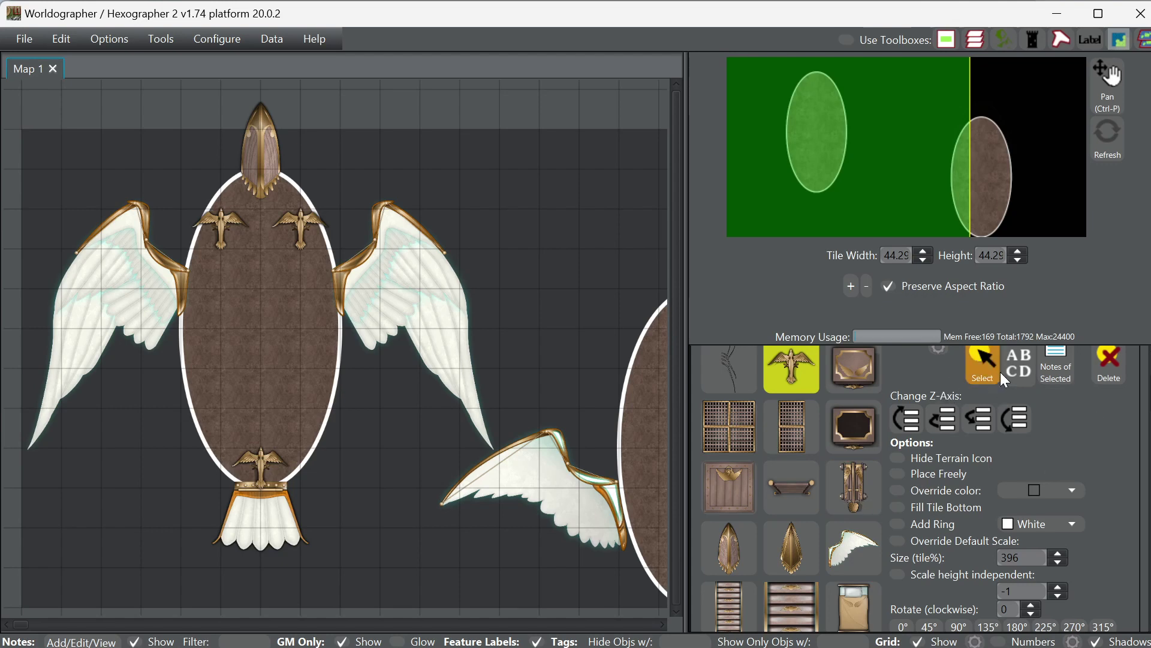
- Select the upper-left bird ornament and tilt it counterclockwise to a rotation of about 340 degrees, following the hull's edge
{"action": "left_click", "coordinate": [991, 372]}
{"action": "left_click", "coordinate": [224, 232]}
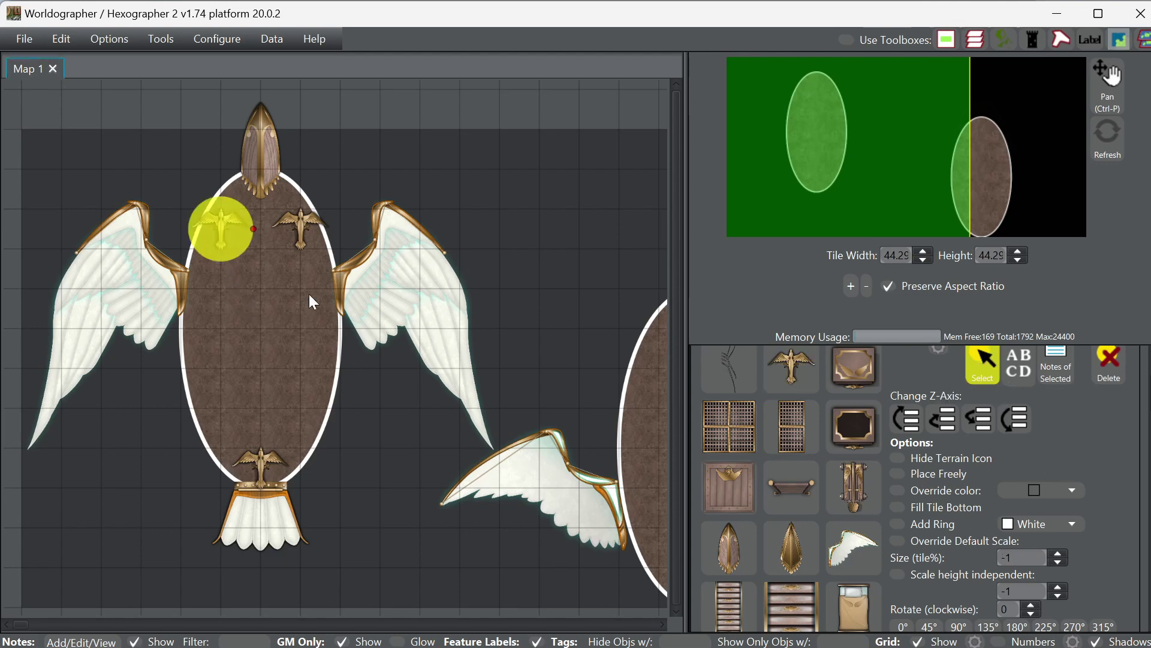
{"action": "left_click", "coordinate": [533, 479], "text": "shift"}
{"action": "scroll", "coordinate": [987, 525], "scroll_direction": "down", "scroll_amount": 1}
{"action": "double_click", "coordinate": [1004, 559]}
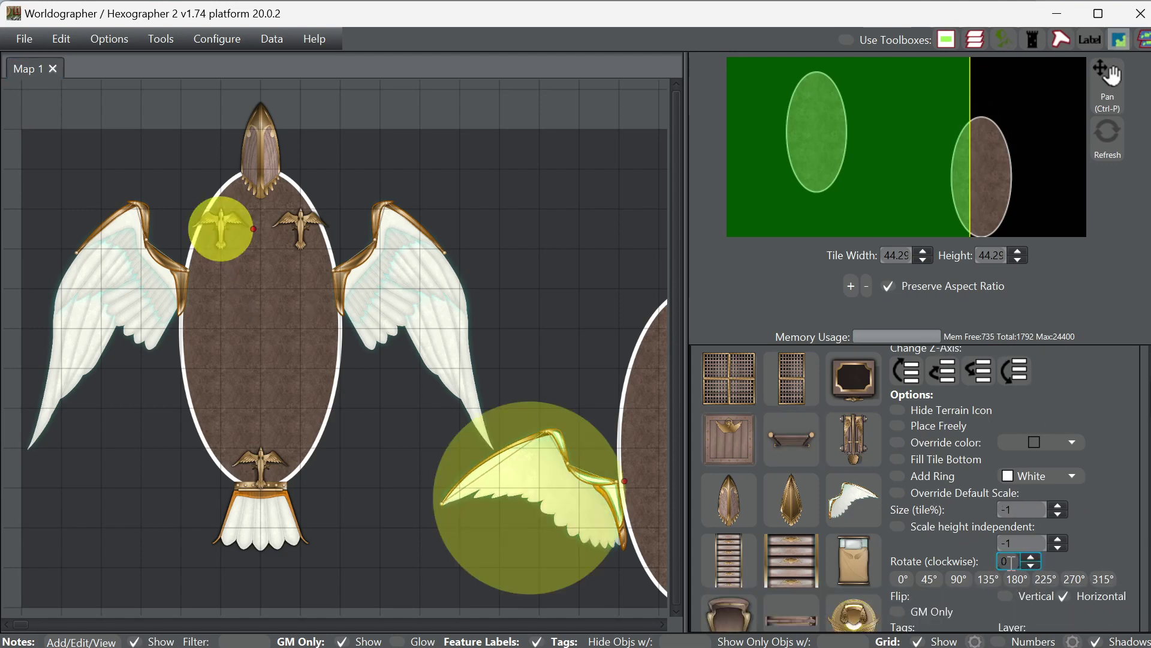
{"action": "type", "text": "20"}
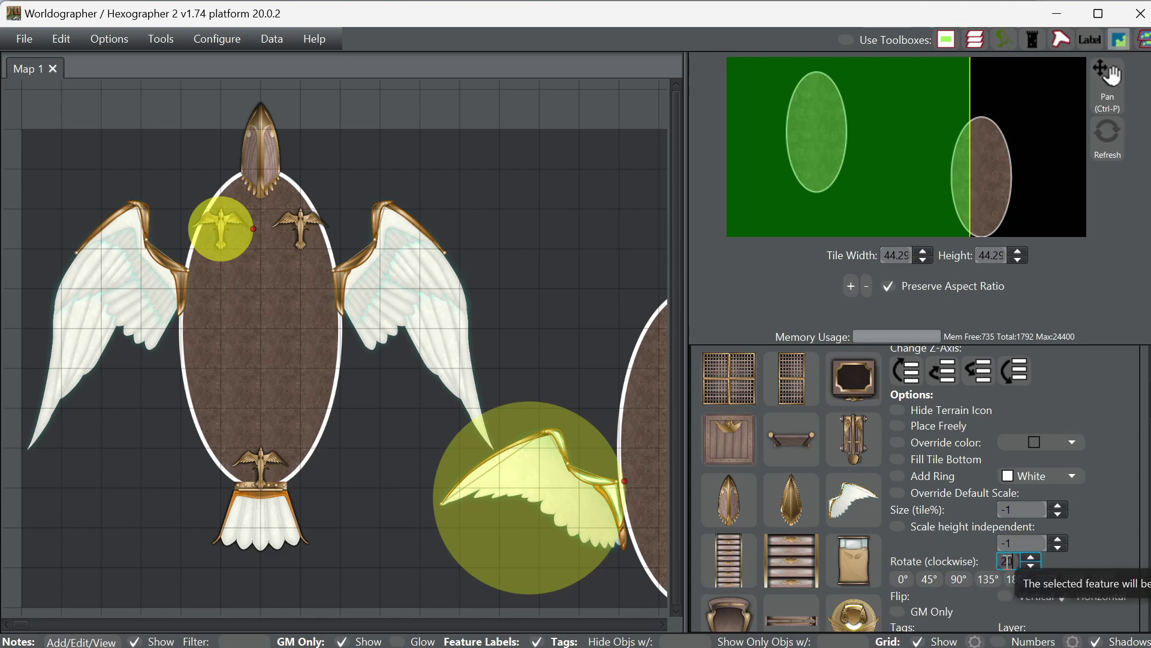
{"action": "key", "text": "Return"}
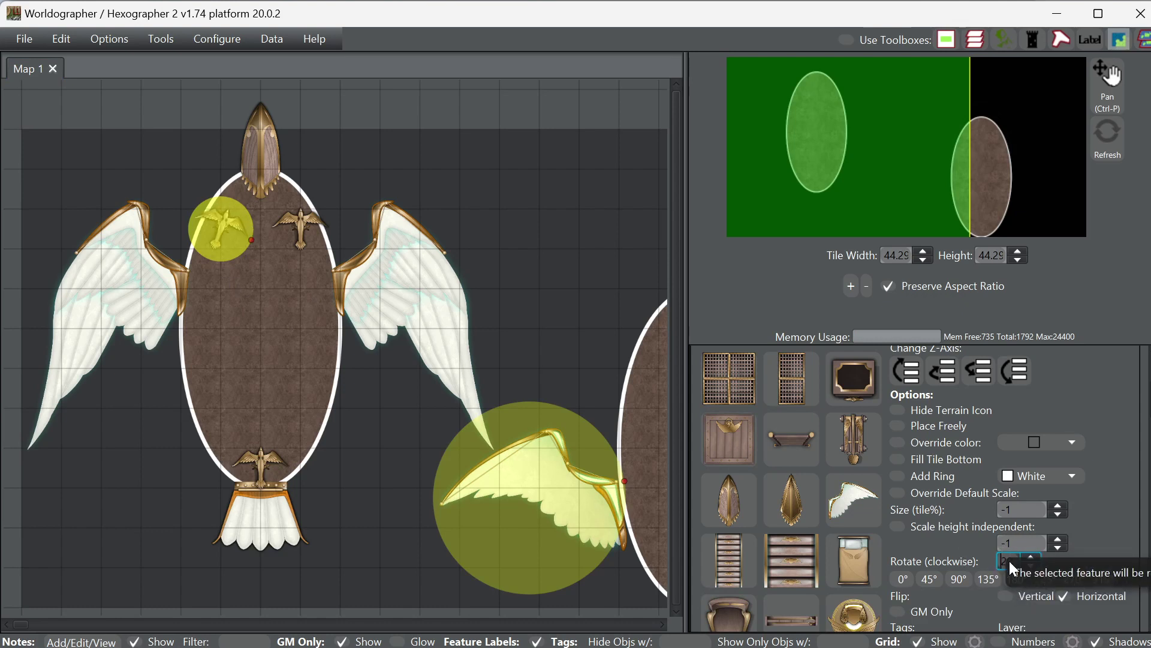
{"action": "left_click_drag", "start_coordinate": [1007, 560], "coordinate": [993, 562]}
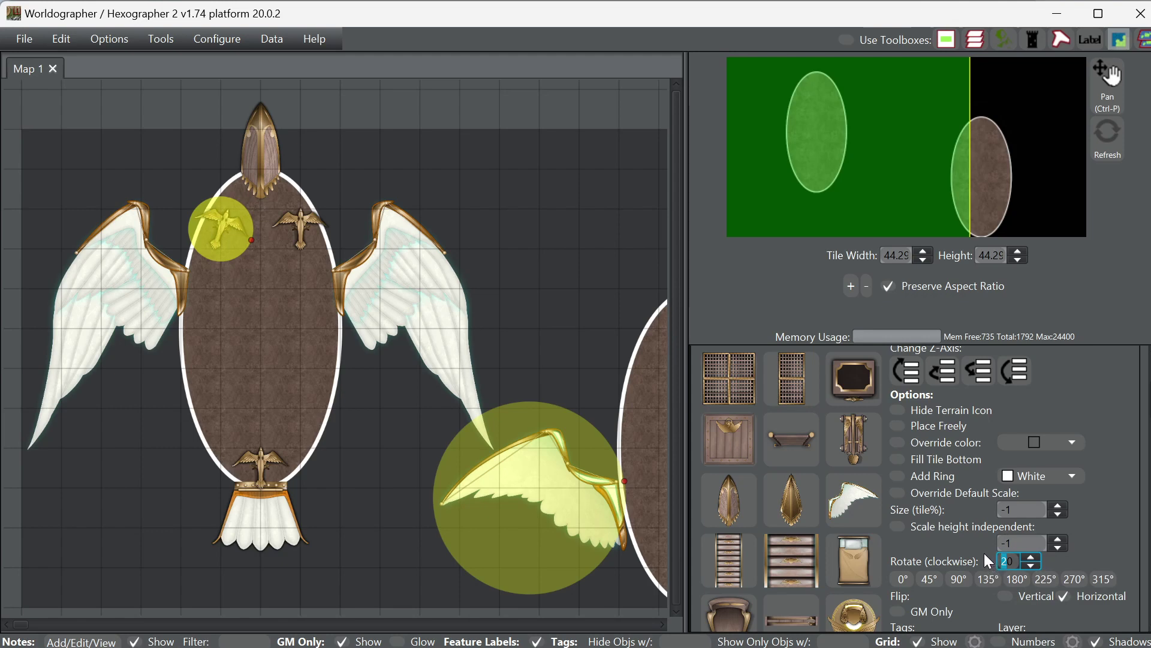
{"action": "type", "text": "34"}
- Select the upper-right bird ornament and tilt it clockwise by about 20 degrees to mirror the left one
{"action": "left_click", "coordinate": [303, 229]}
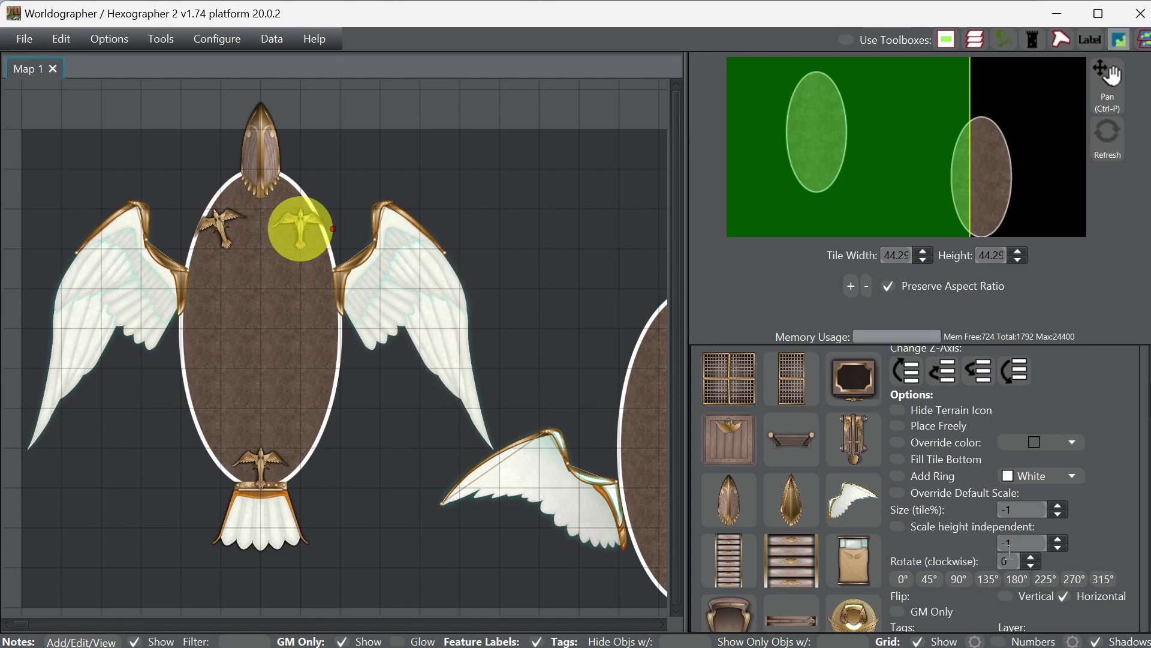
{"action": "left_click", "coordinate": [1008, 562]}
{"action": "type", "text": "2"}
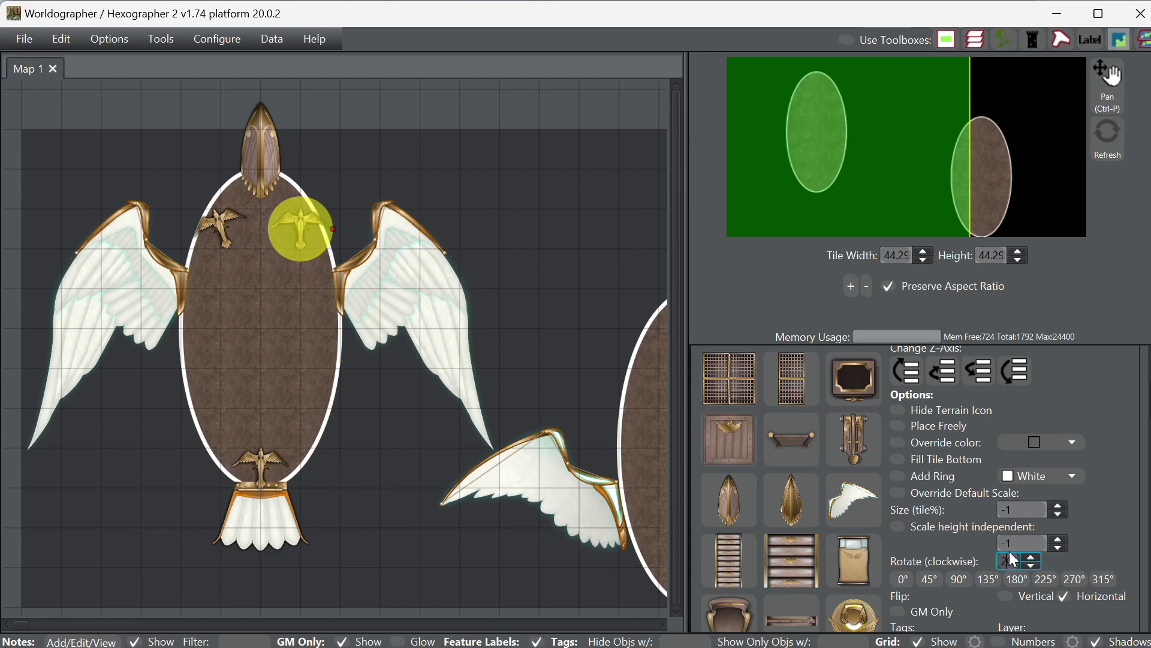
- Select the bird ornament above the tail and rotate it to 180°
{"action": "left_click", "coordinate": [262, 465]}
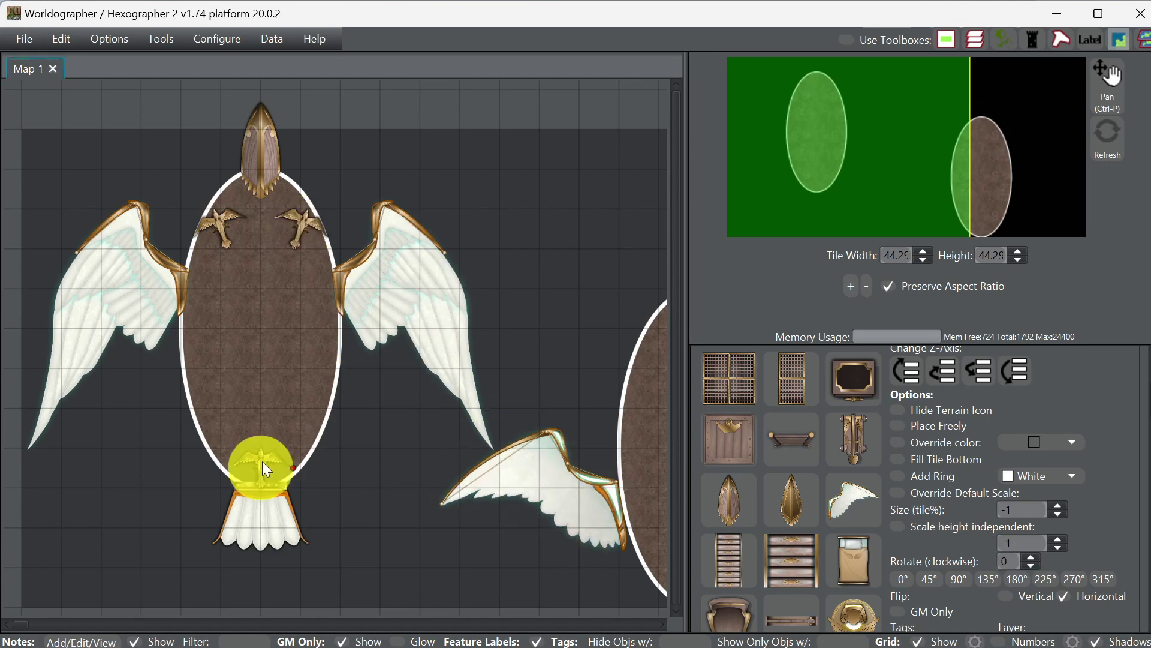
{"action": "left_click", "coordinate": [528, 493], "text": "ctrl"}
{"action": "left_click", "coordinate": [1019, 579]}
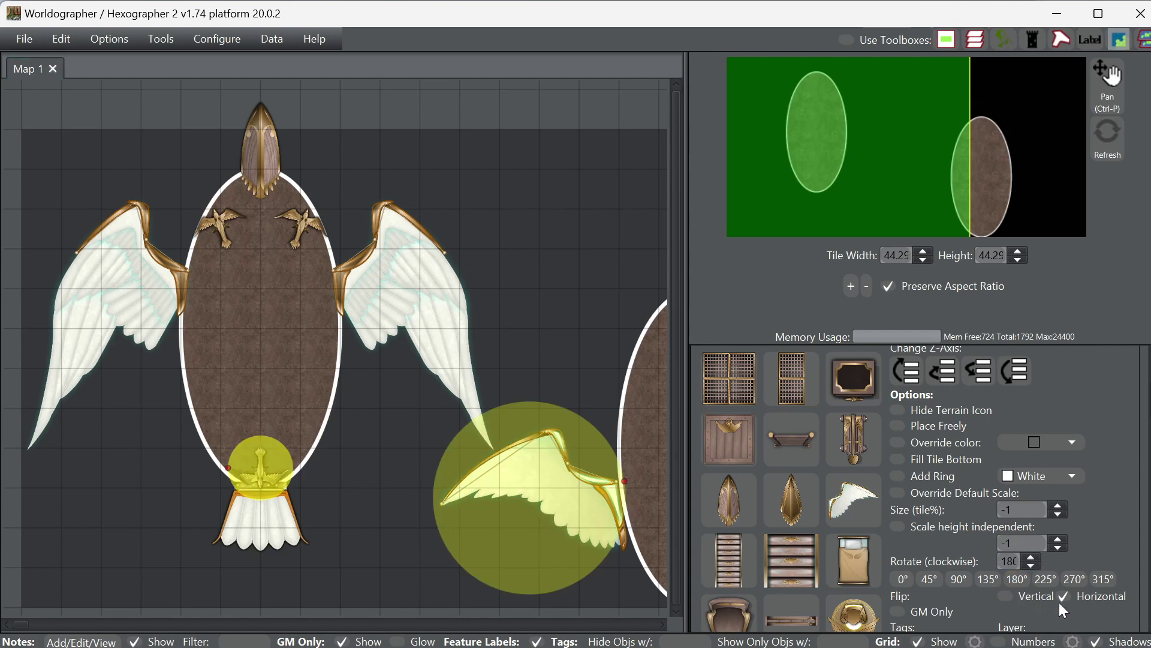
- Place the brown armchair feature on the hull's centerline, level with the bases of the two wings
{"action": "scroll", "coordinate": [819, 447], "scroll_direction": "up", "scroll_amount": 3}
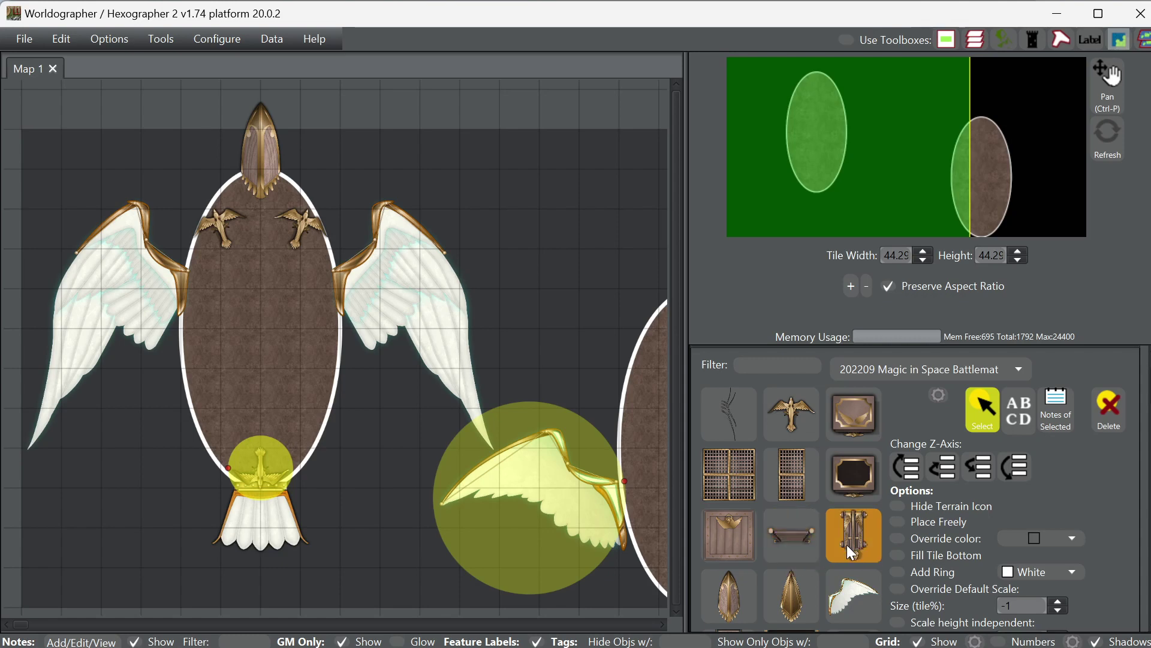
{"action": "scroll", "coordinate": [845, 549], "scroll_direction": "down", "scroll_amount": 3}
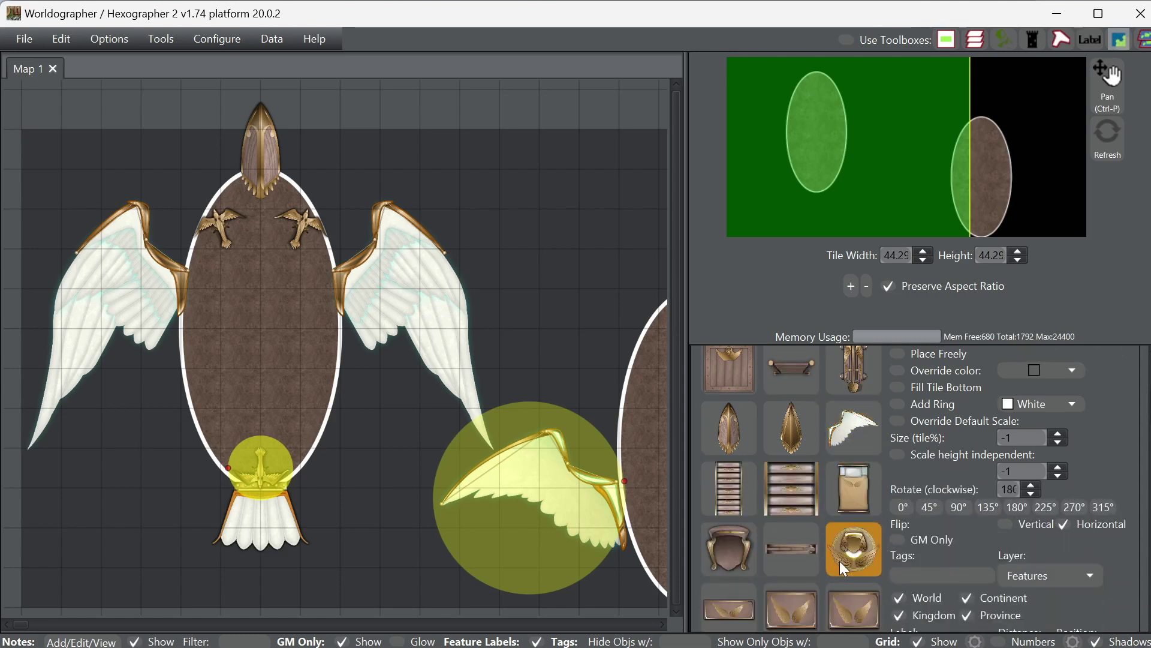
{"action": "left_click", "coordinate": [724, 551]}
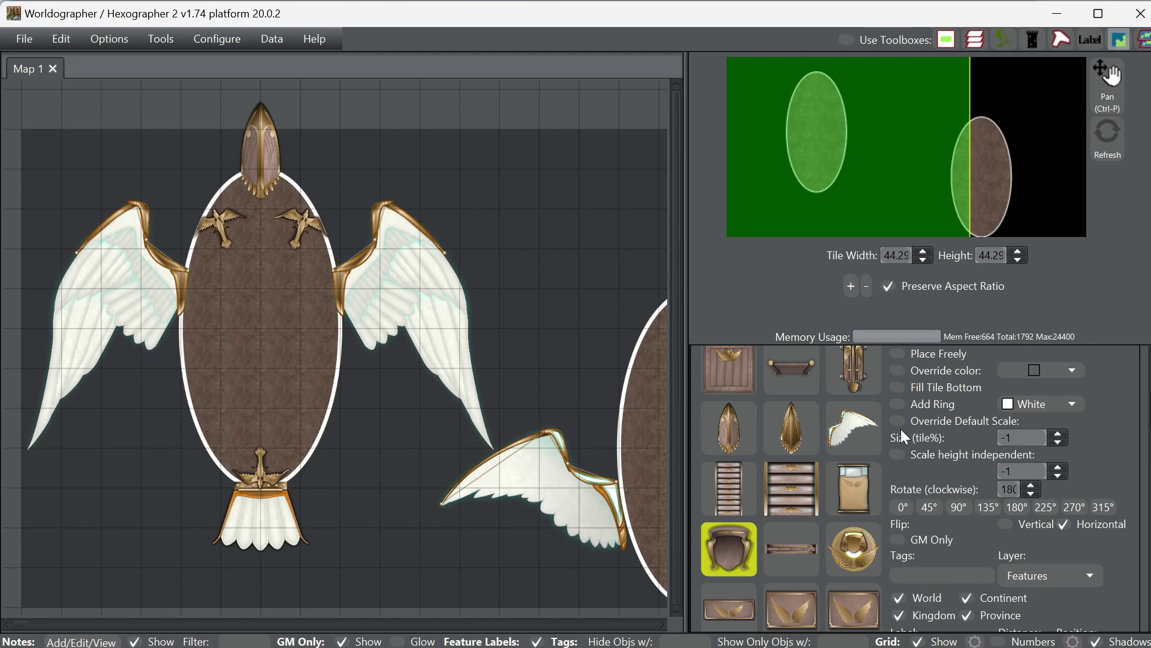
{"action": "scroll", "coordinate": [210, 339], "scroll_direction": "up", "scroll_amount": 3}
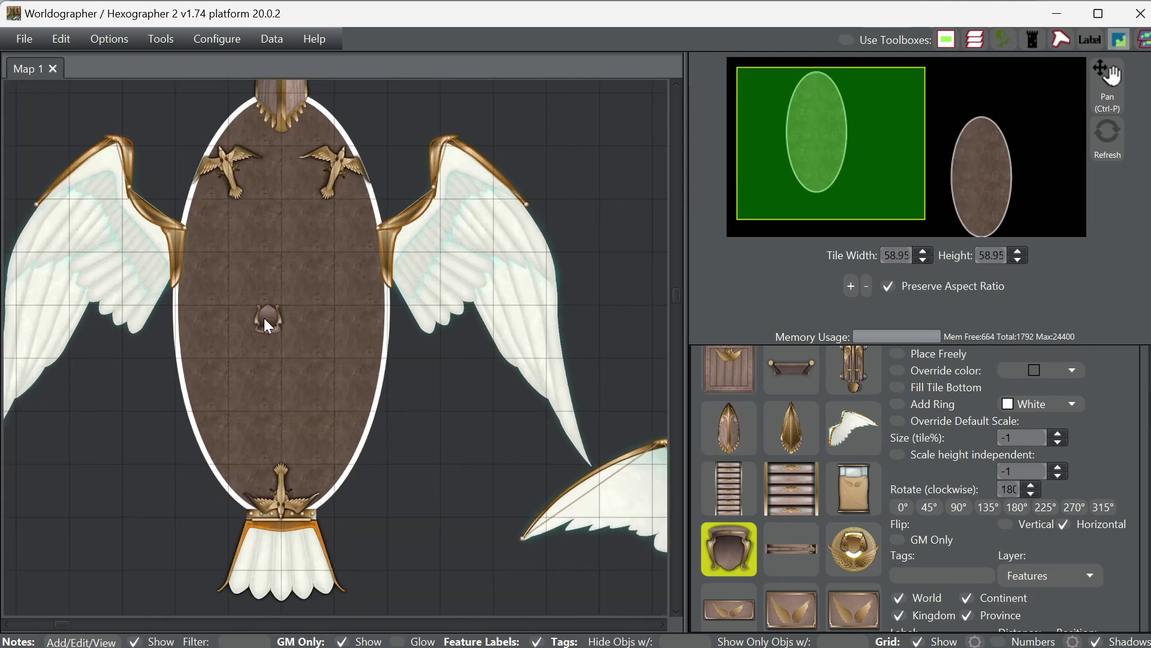
{"action": "scroll", "coordinate": [267, 325], "scroll_direction": "up", "scroll_amount": 2}
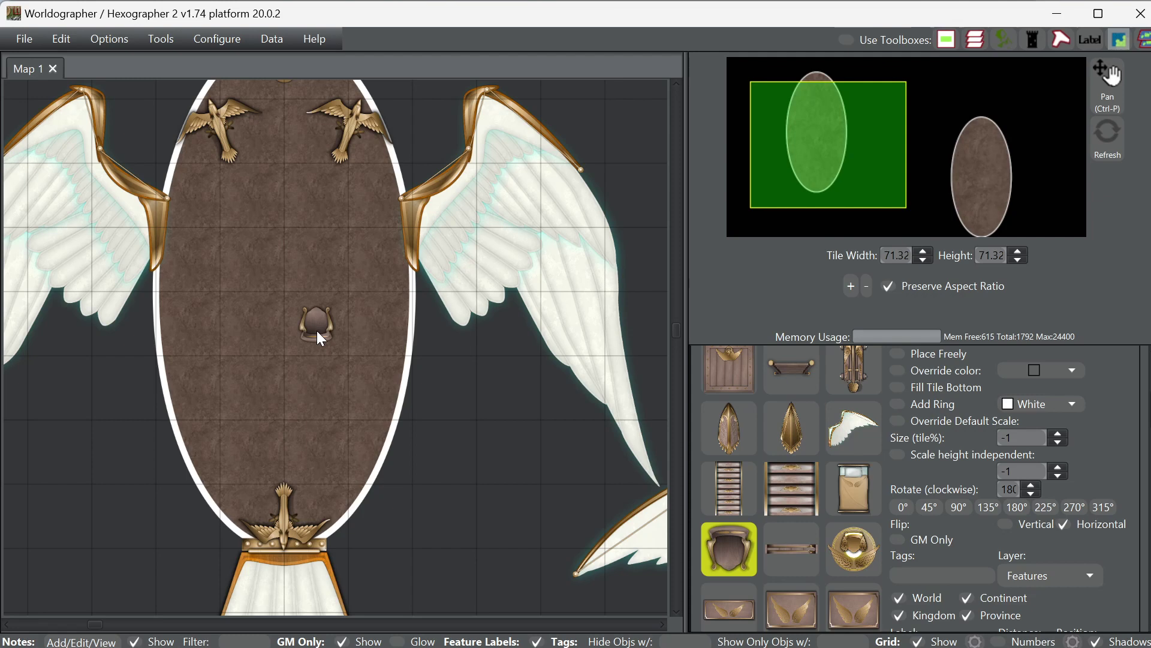
{"action": "left_click_drag", "start_coordinate": [318, 332], "coordinate": [442, 336]}
{"action": "left_click_drag", "start_coordinate": [295, 254], "coordinate": [285, 233]}
{"action": "scroll", "coordinate": [877, 556], "scroll_direction": "up", "scroll_amount": 3}
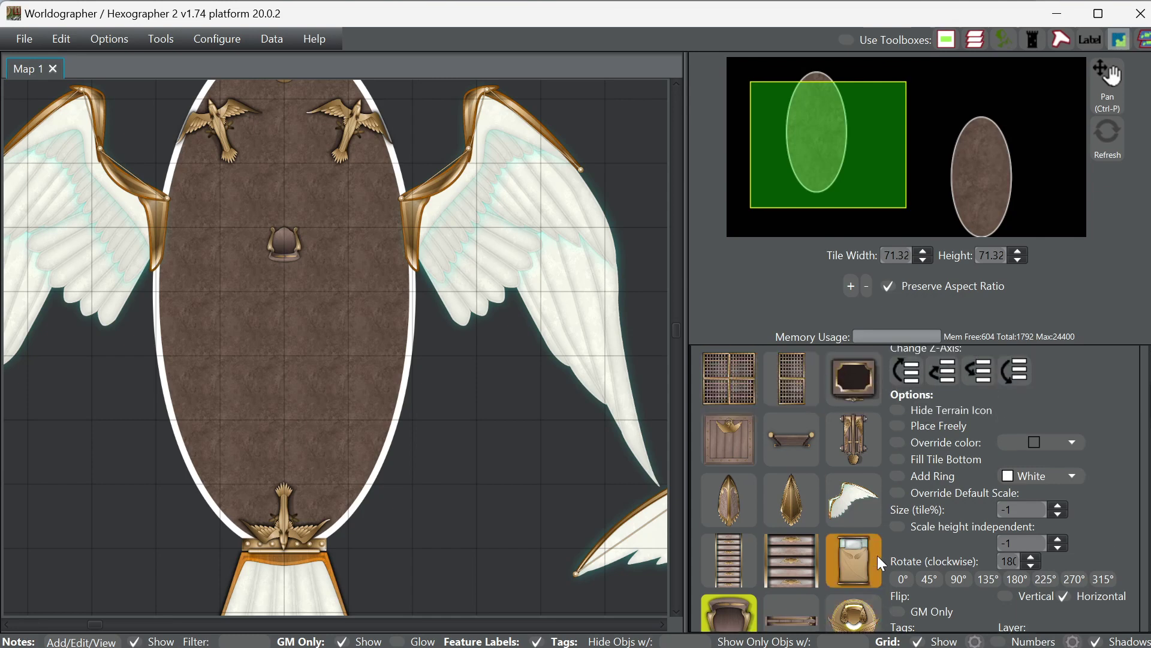
{"action": "scroll", "coordinate": [876, 558], "scroll_direction": "down", "scroll_amount": 4}
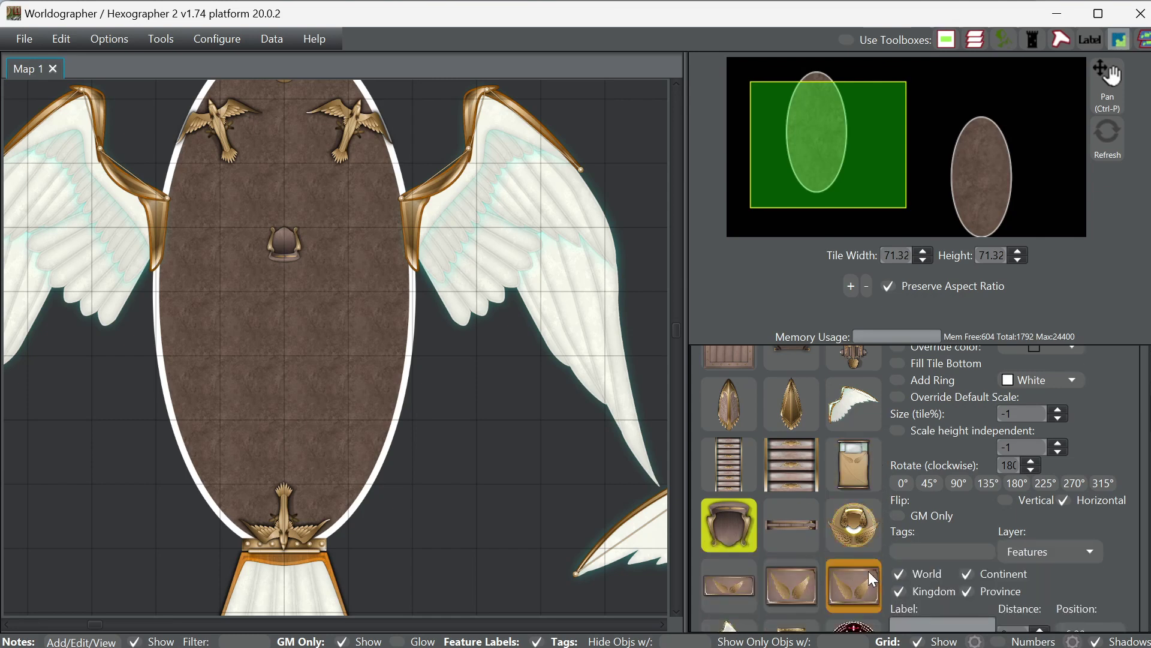
{"action": "scroll", "coordinate": [868, 571], "scroll_direction": "down", "scroll_amount": 1}
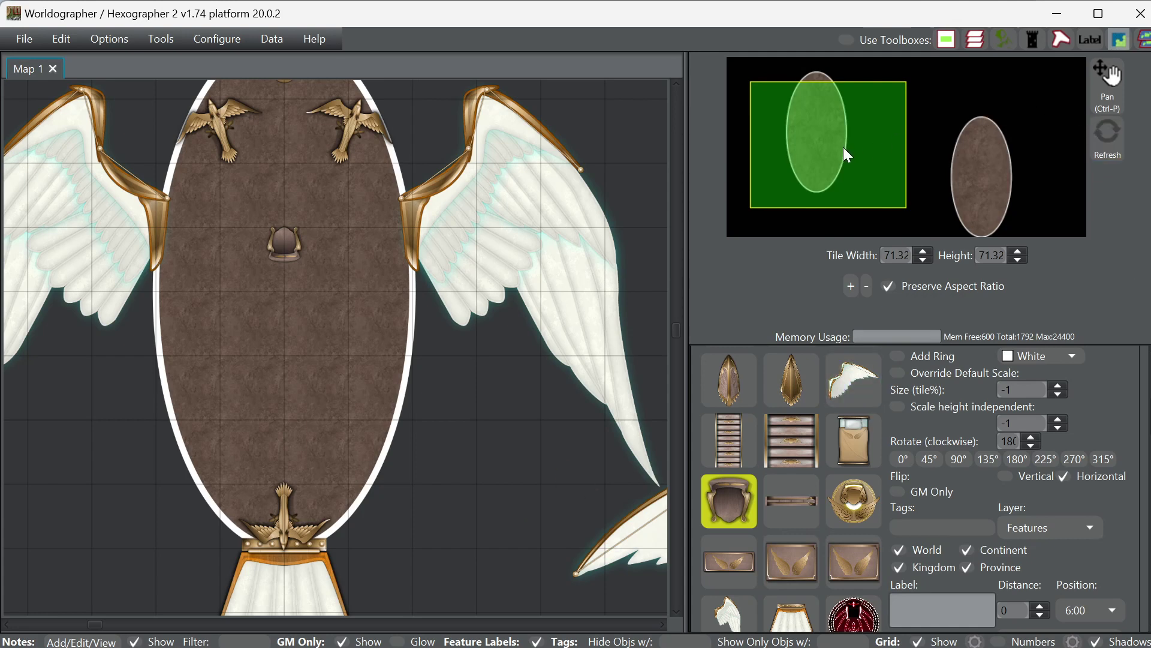
- Draw a textured circle about 3.5 grid squares wide, centered on the lower part of the first ship's hull above the tail
{"action": "left_click_drag", "start_coordinate": [844, 146], "coordinate": [797, 148]}
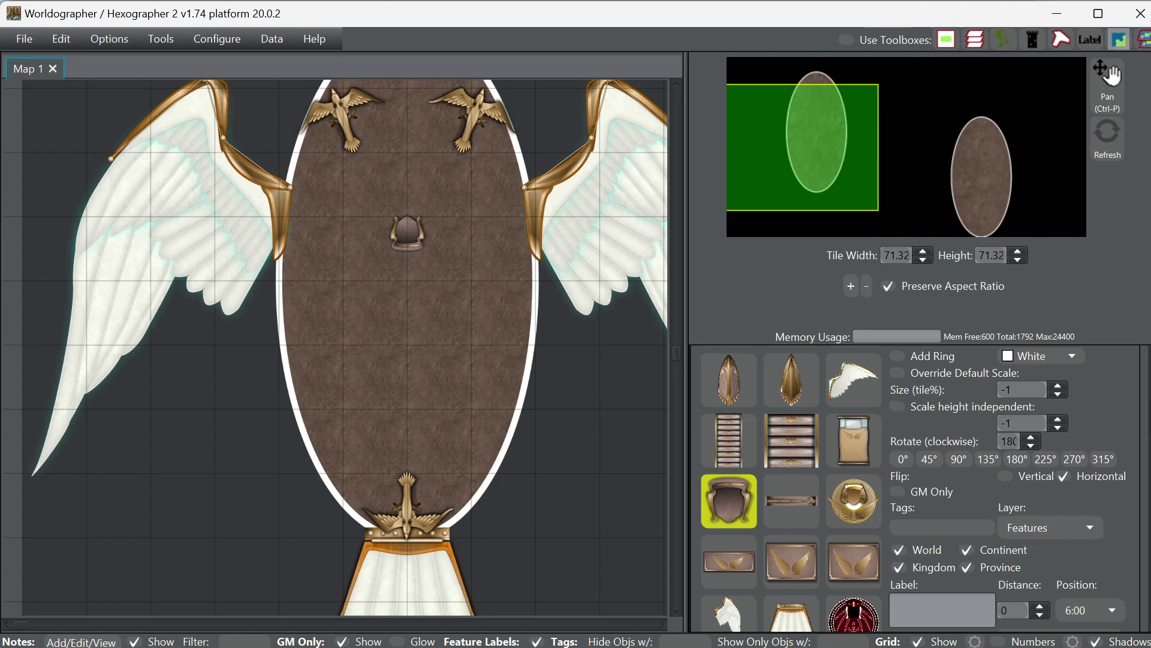
{"action": "scroll", "coordinate": [915, 488], "scroll_direction": "up", "scroll_amount": 6}
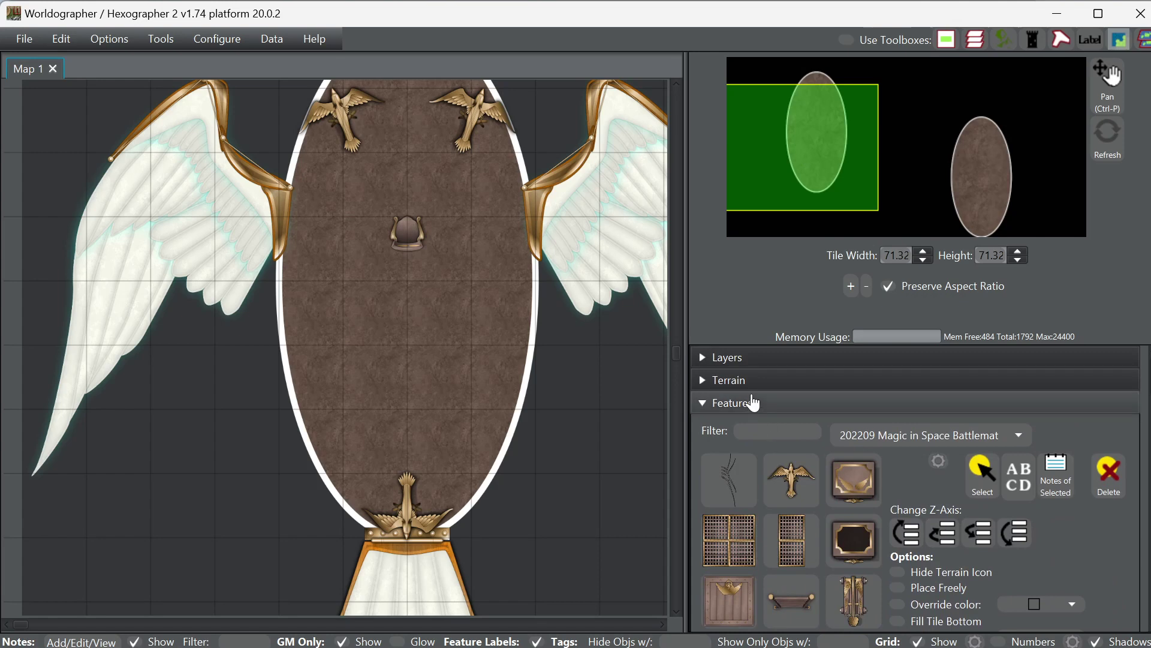
{"action": "scroll", "coordinate": [764, 421], "scroll_direction": "down", "scroll_amount": 5}
{"action": "left_click", "coordinate": [764, 402]}
{"action": "left_click", "coordinate": [745, 427]}
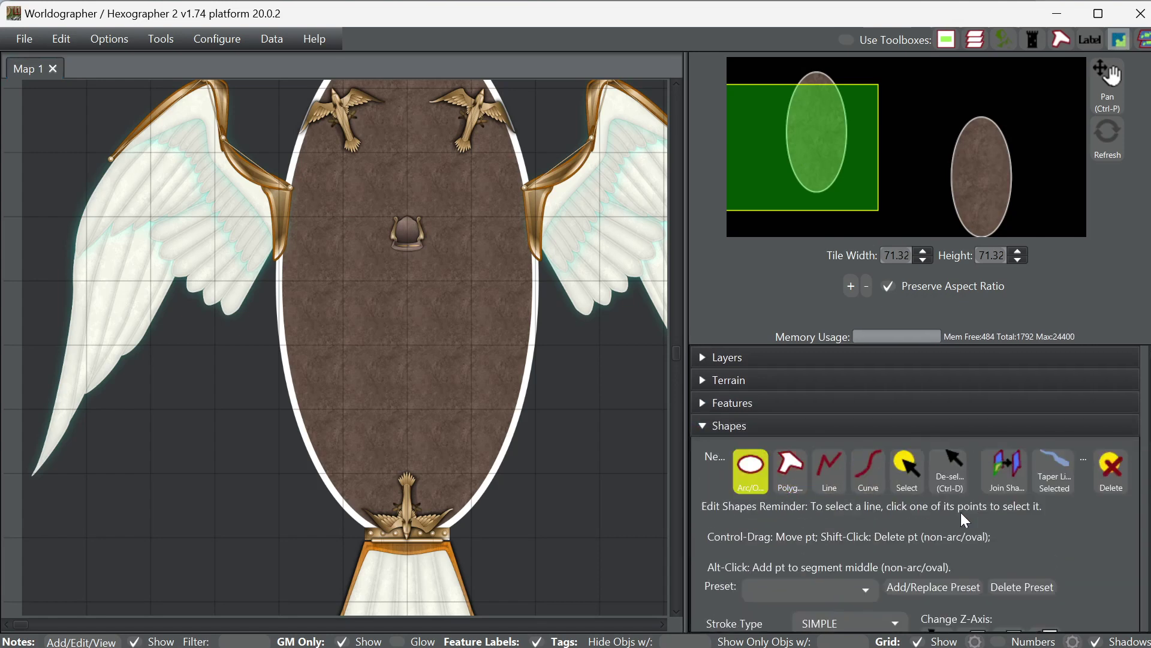
{"action": "left_click", "coordinate": [408, 410]}
{"action": "left_click", "coordinate": [536, 537]}
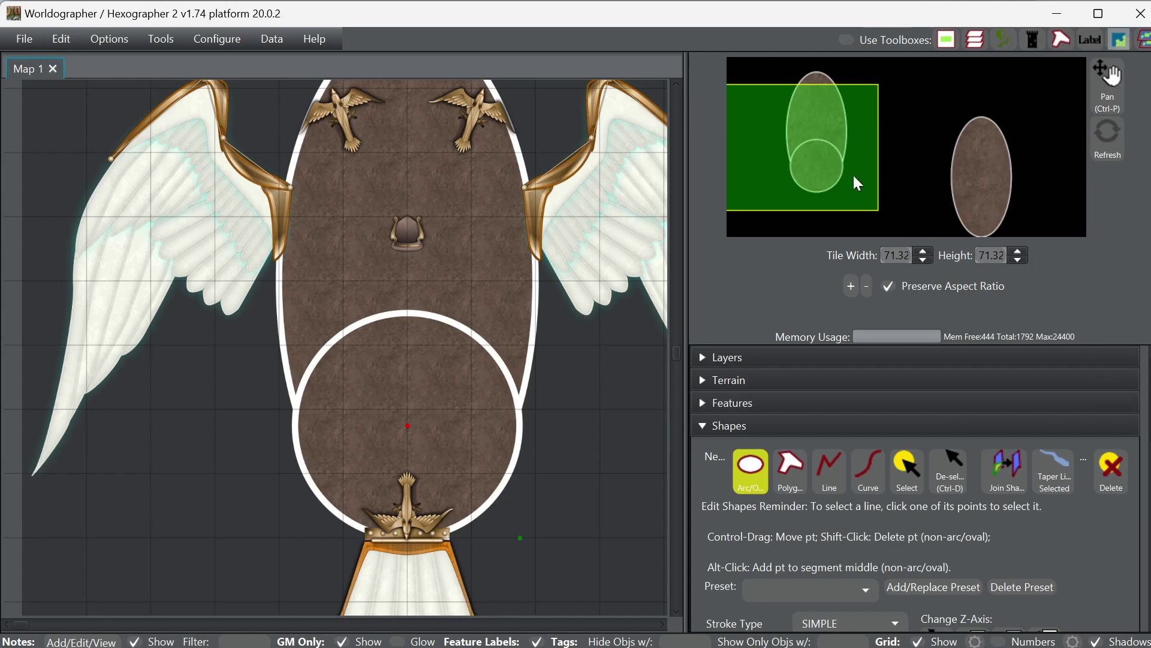
{"action": "left_click_drag", "start_coordinate": [804, 174], "coordinate": [773, 171]}
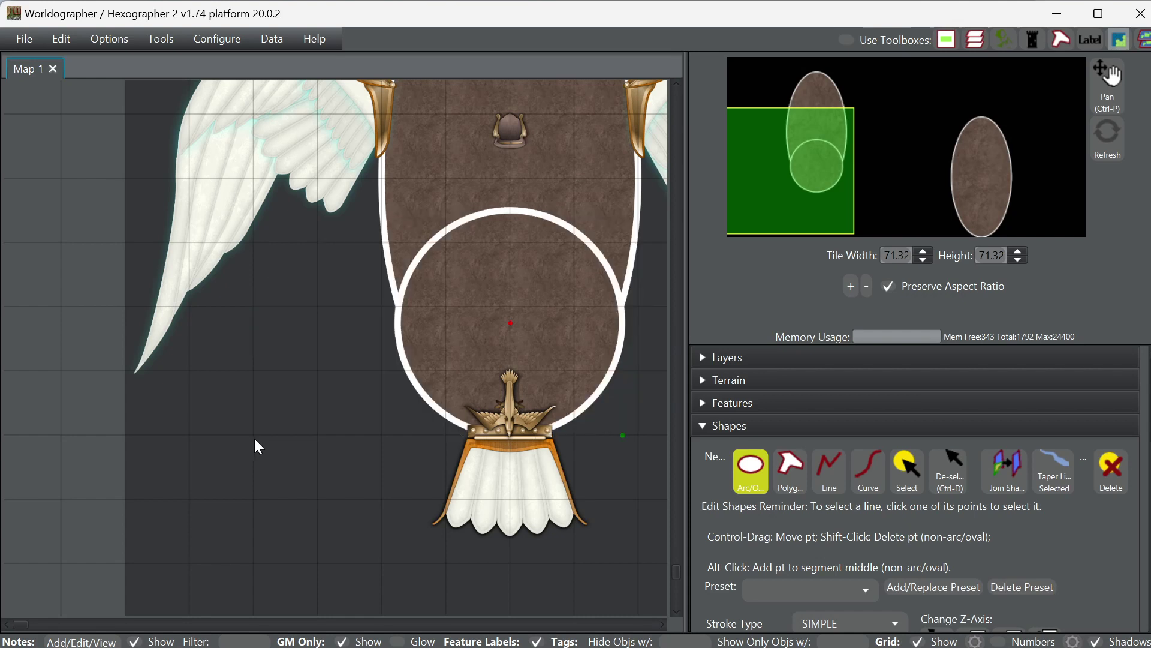
{"action": "left_click", "coordinate": [908, 471]}
{"action": "left_click", "coordinate": [945, 474]}
{"action": "left_click", "coordinate": [360, 541]}
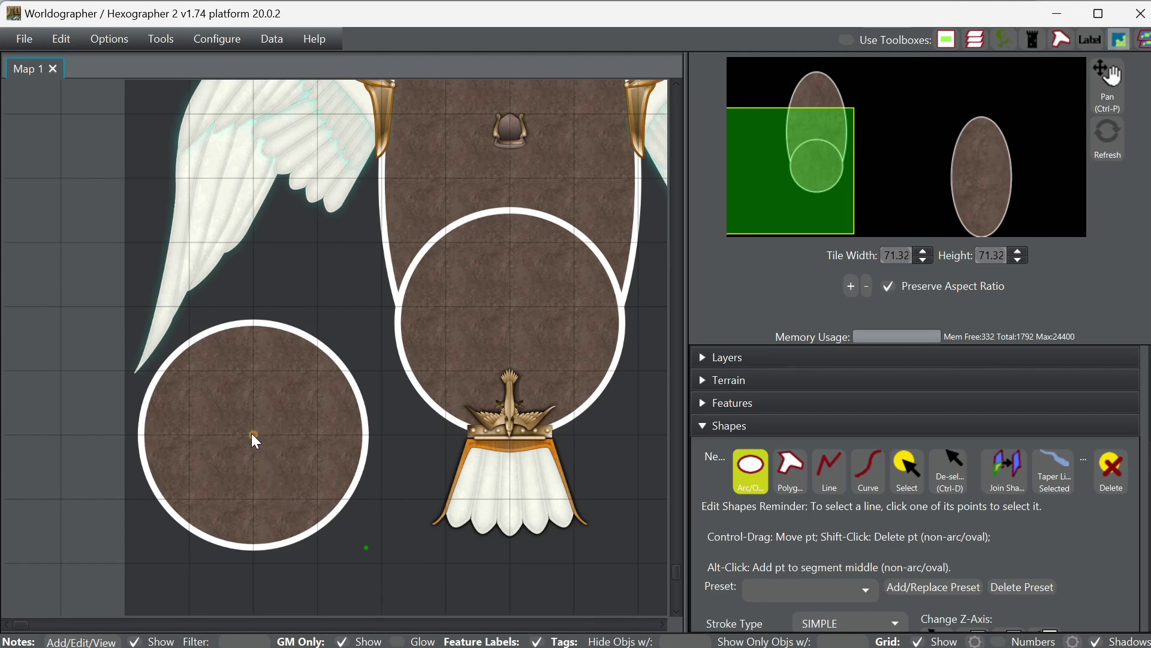
{"action": "key", "text": "ctrl+z"}
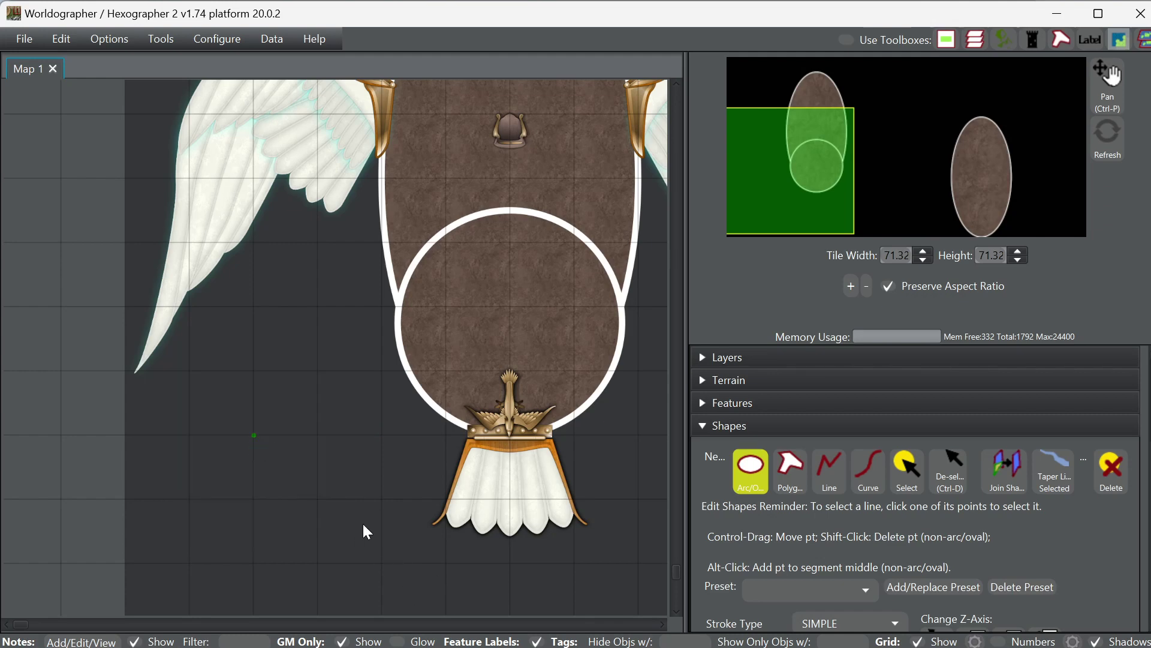
- Draw a second textured circle about 3.5 grid squares wide, separate from the hull, below the left wing
{"action": "left_click", "coordinate": [1111, 470]}
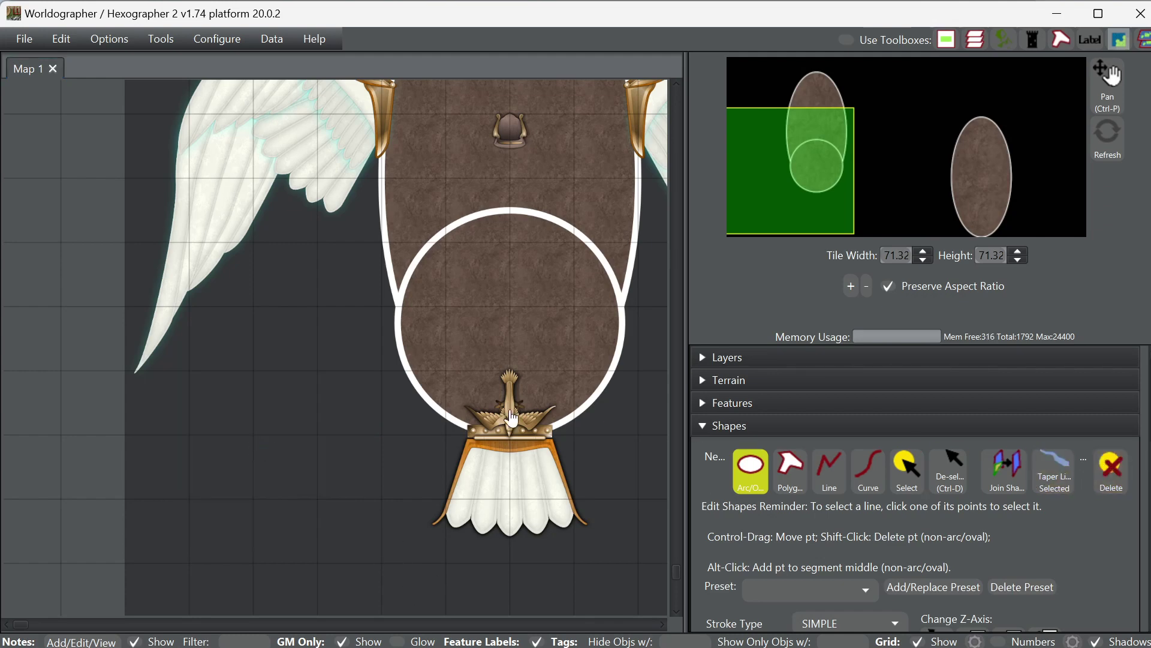
{"action": "left_click", "coordinate": [253, 438]}
{"action": "left_click", "coordinate": [353, 579]}
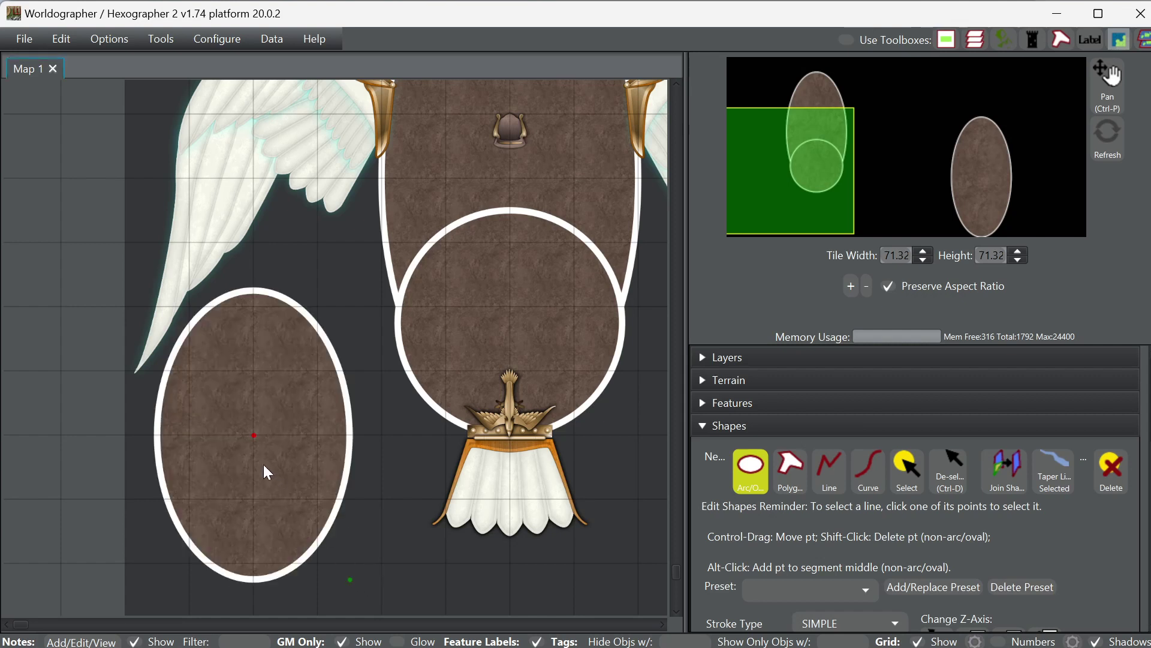
{"action": "left_click_drag", "start_coordinate": [254, 435], "coordinate": [250, 448]}
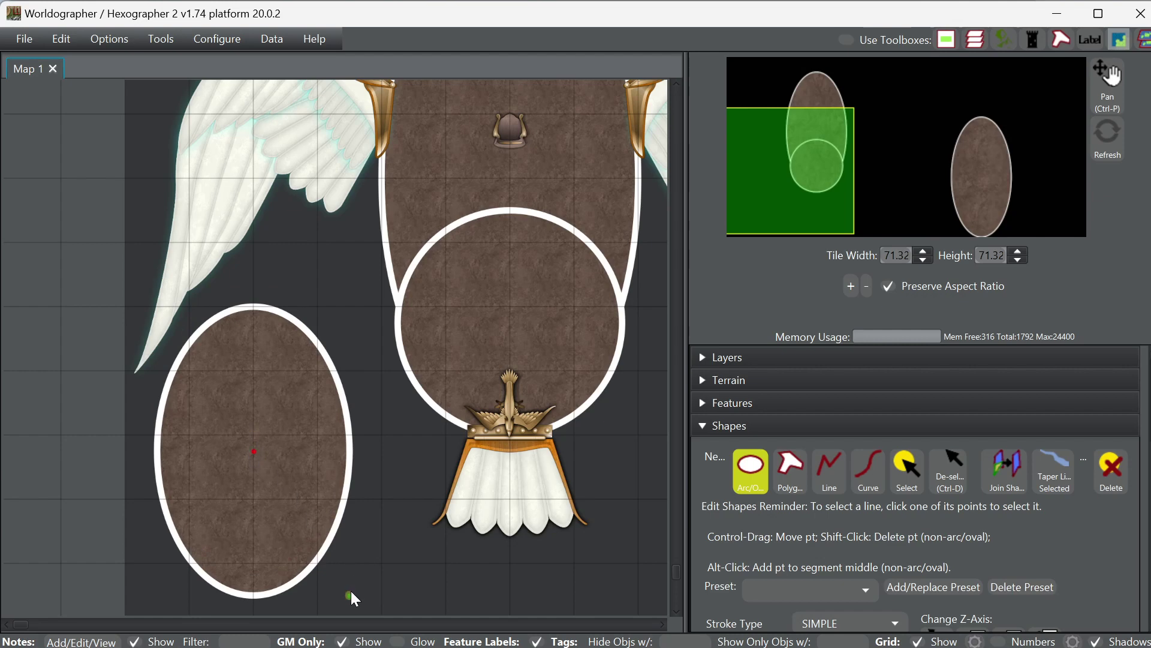
{"action": "left_click_drag", "start_coordinate": [349, 595], "coordinate": [353, 560]}
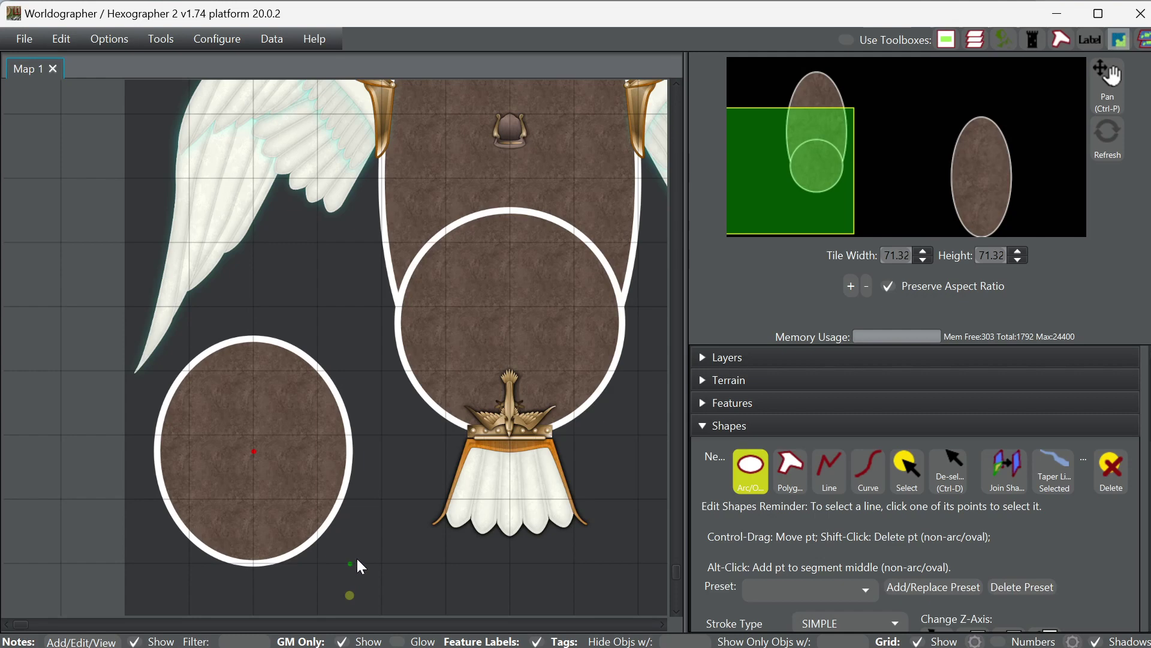
{"action": "left_click_drag", "start_coordinate": [357, 559], "coordinate": [360, 559]}
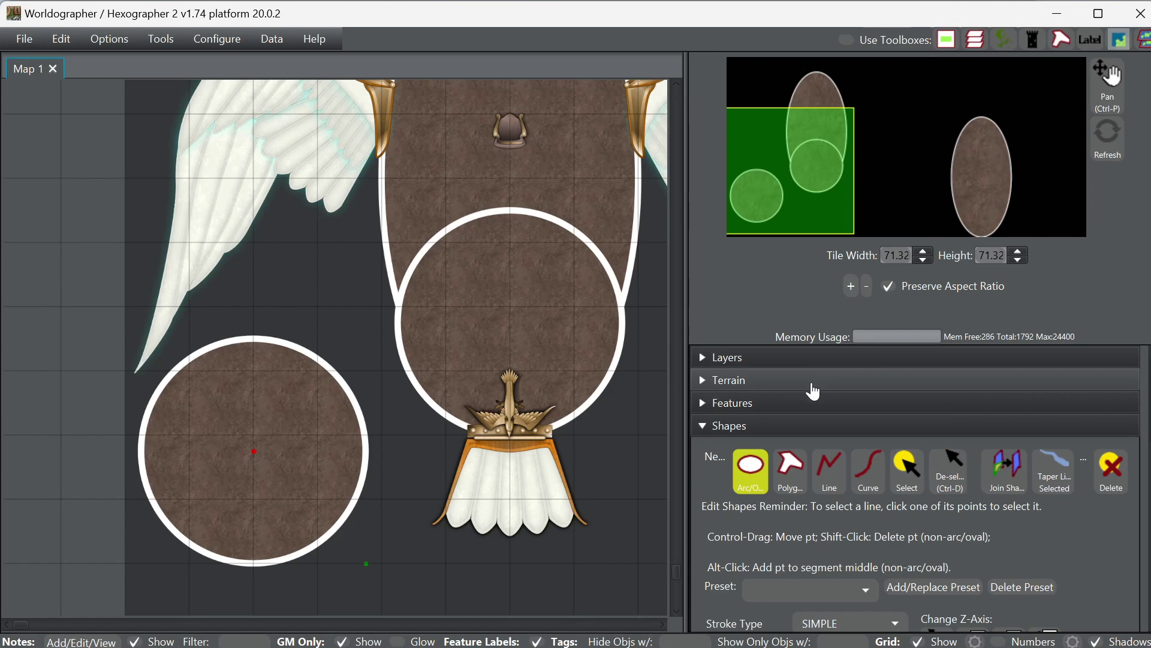
- Place the narrow staircase feature over the upper-right edge of the separate circle and another over the same edge of the hull's circle
{"action": "left_click", "coordinate": [753, 403]}
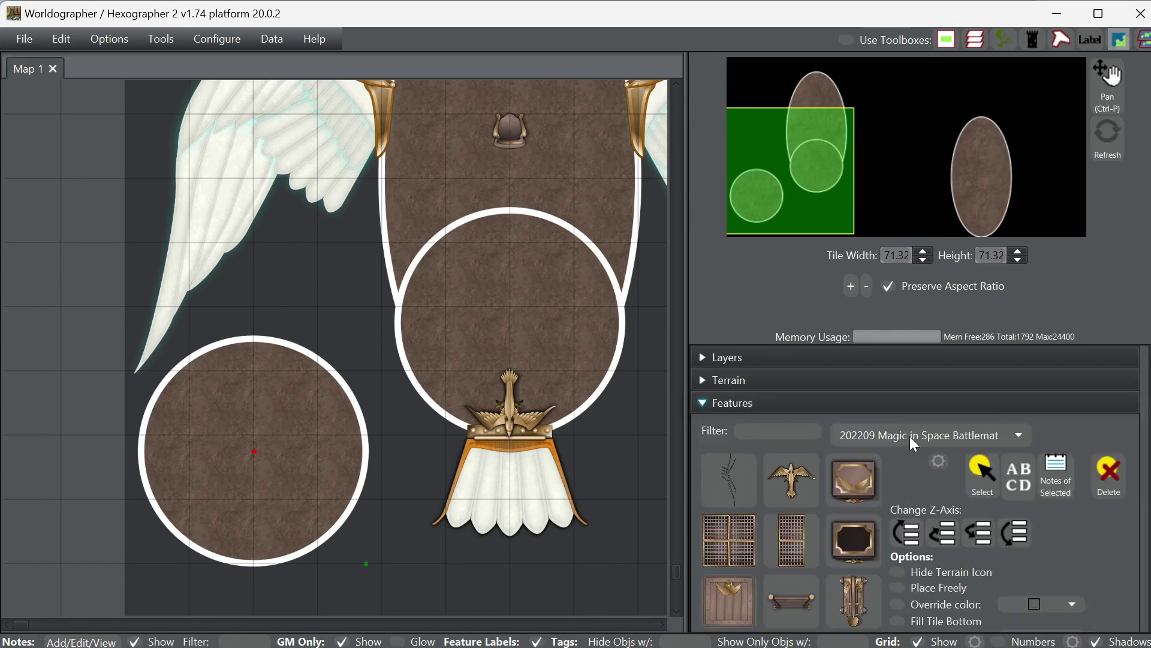
{"action": "scroll", "coordinate": [865, 539], "scroll_direction": "down", "scroll_amount": 1}
{"action": "scroll", "coordinate": [865, 539], "scroll_direction": "down", "scroll_amount": 2}
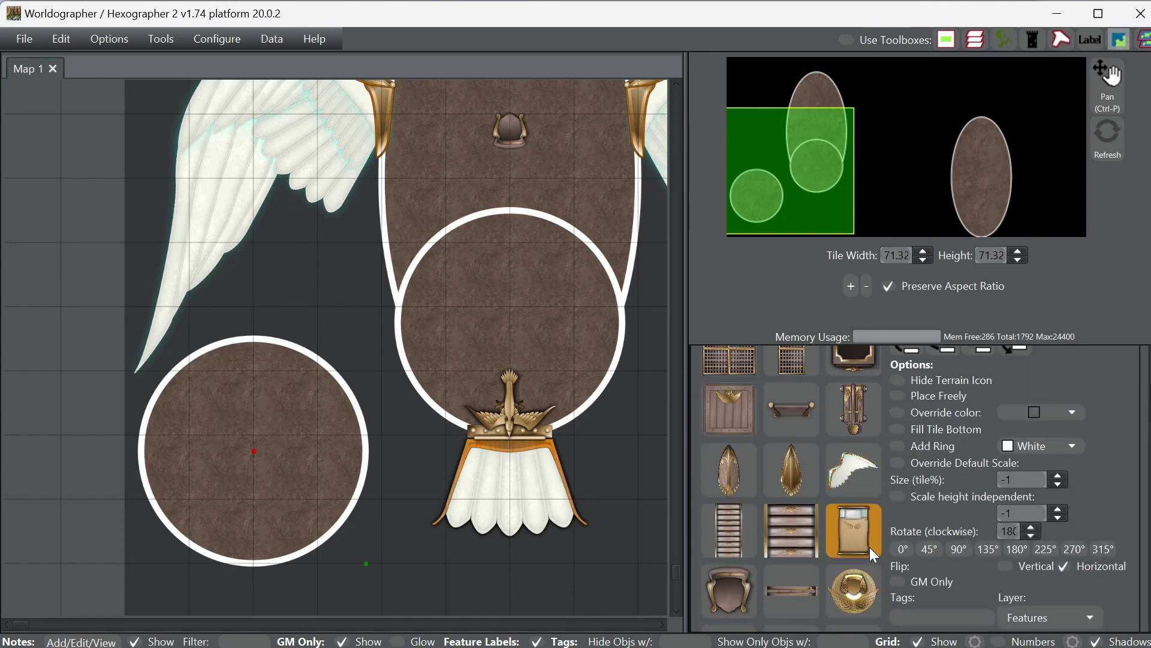
{"action": "left_click", "coordinate": [737, 527]}
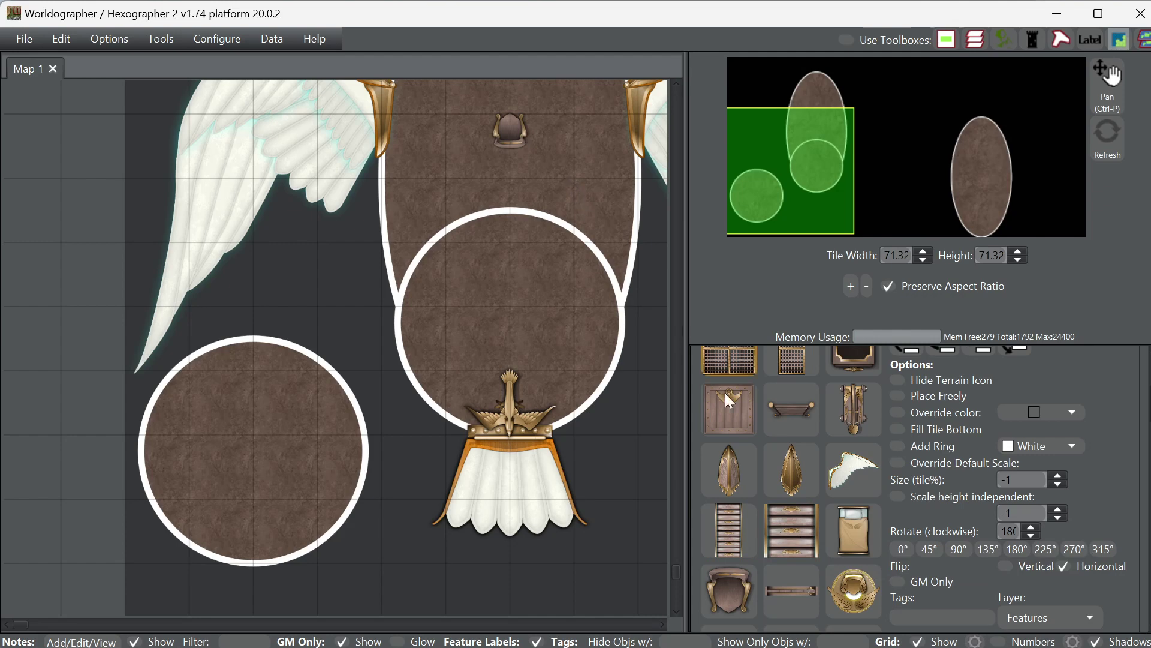
{"action": "left_click", "coordinate": [717, 519]}
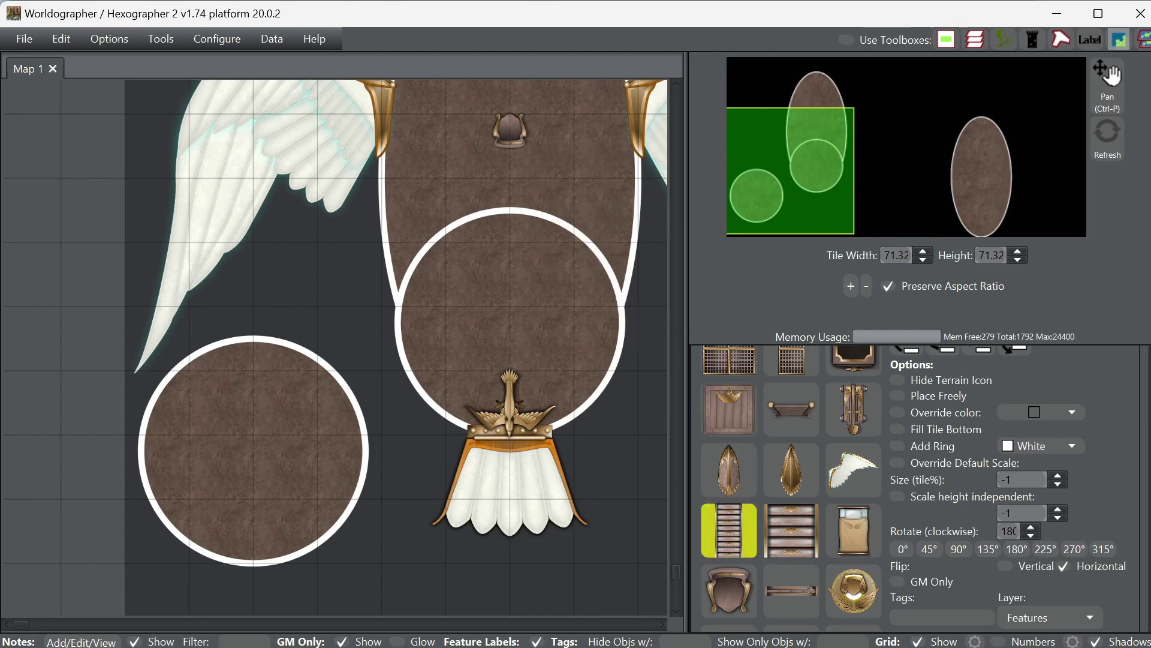
{"action": "scroll", "coordinate": [963, 451], "scroll_direction": "up", "scroll_amount": 5}
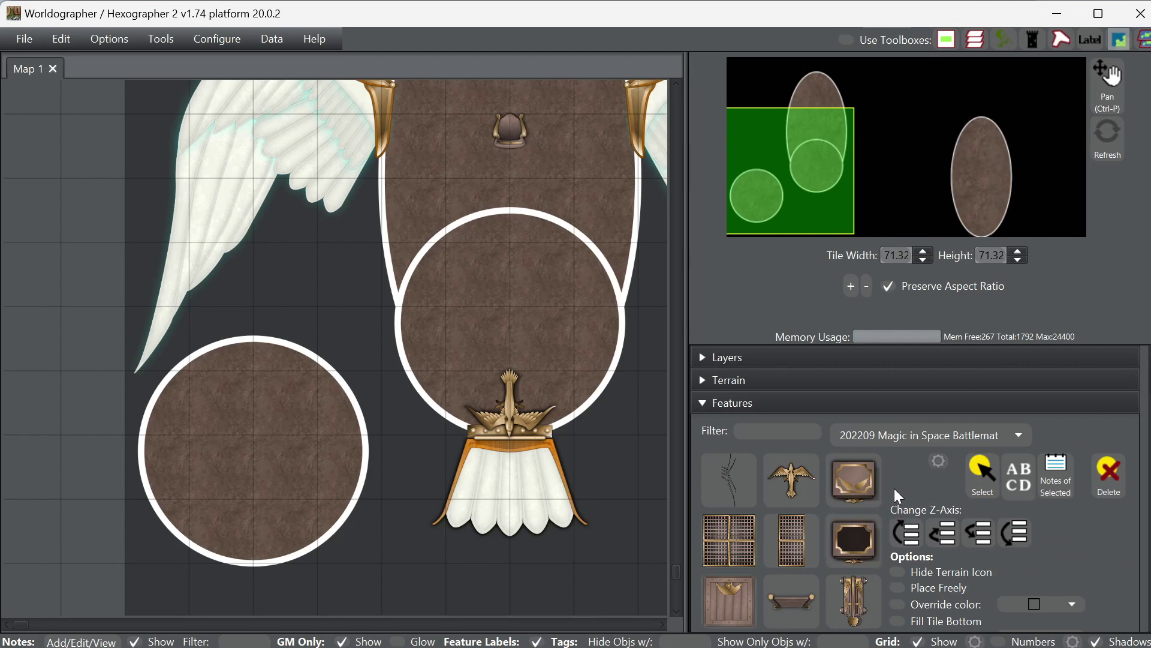
{"action": "scroll", "coordinate": [892, 488], "scroll_direction": "down", "scroll_amount": 5}
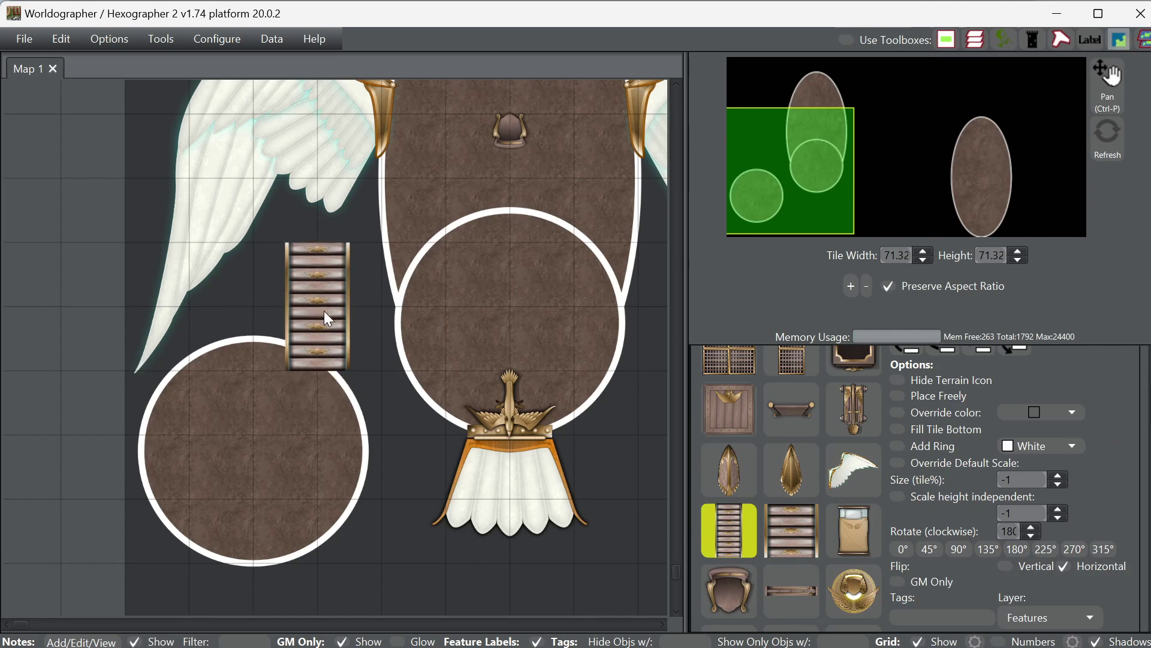
{"action": "left_click_drag", "start_coordinate": [319, 316], "coordinate": [322, 322]}
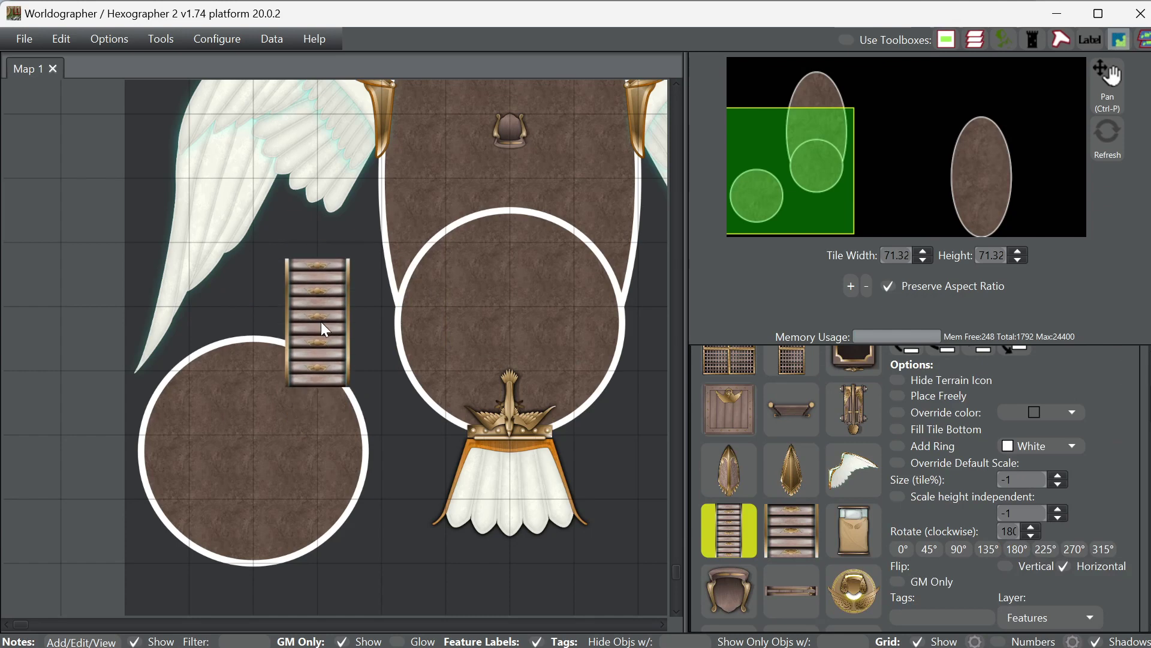
{"action": "left_click_drag", "start_coordinate": [322, 323], "coordinate": [336, 366]}
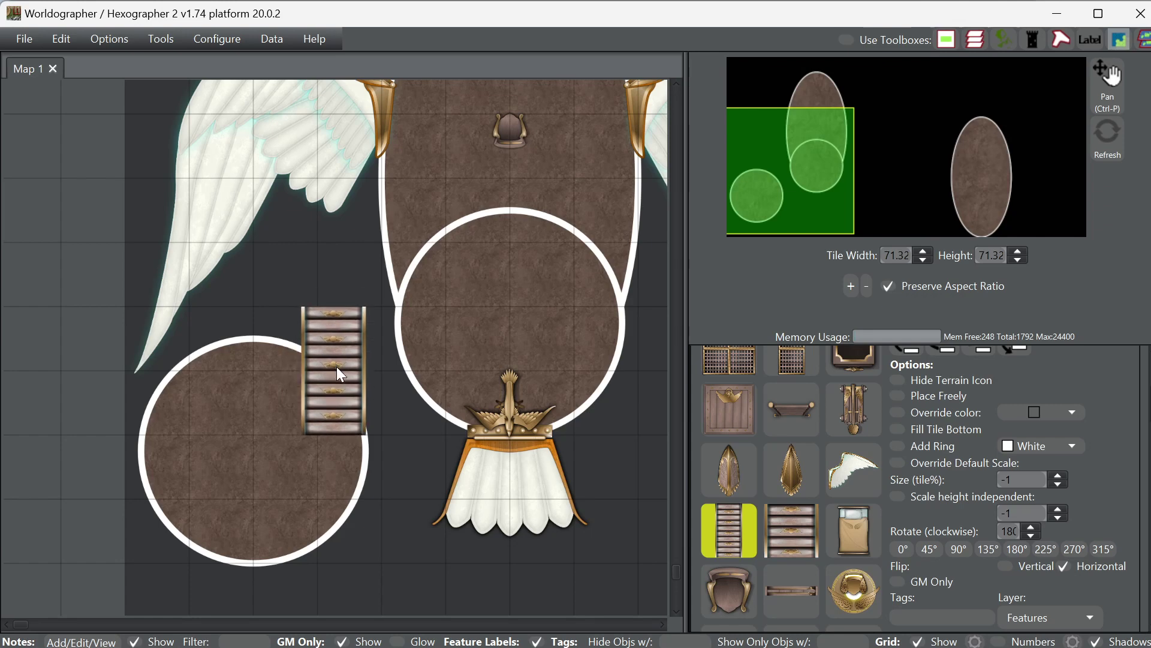
{"action": "left_click", "coordinate": [337, 366]}
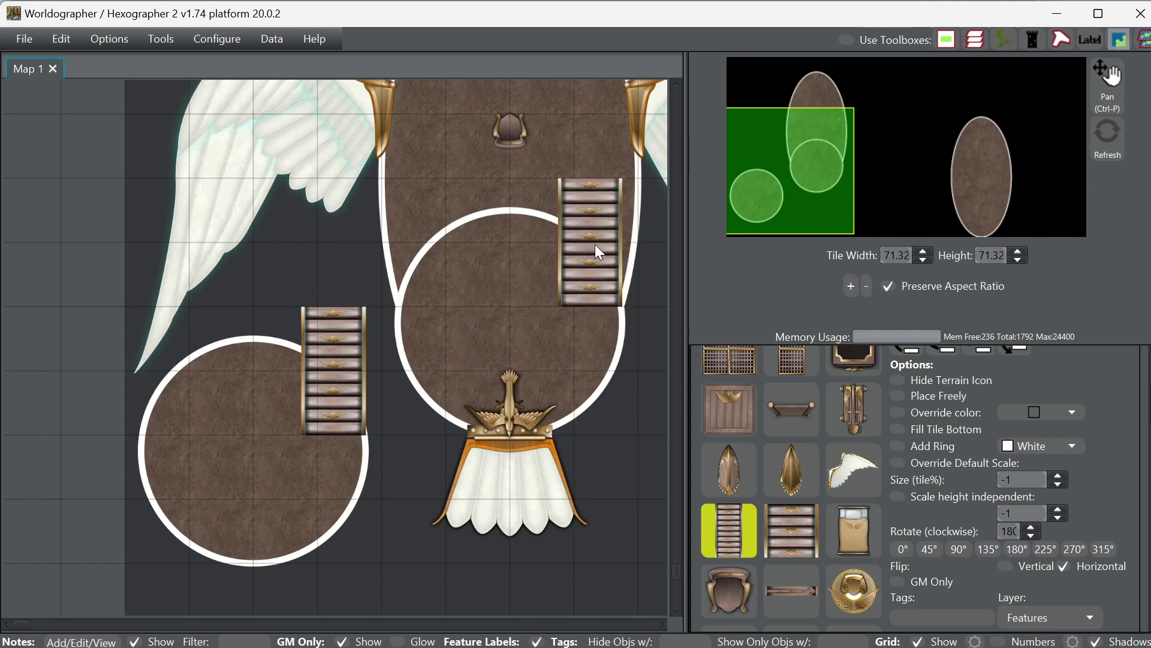
{"action": "left_click", "coordinate": [595, 244]}
{"action": "scroll", "coordinate": [1052, 390], "scroll_direction": "up", "scroll_amount": 5}
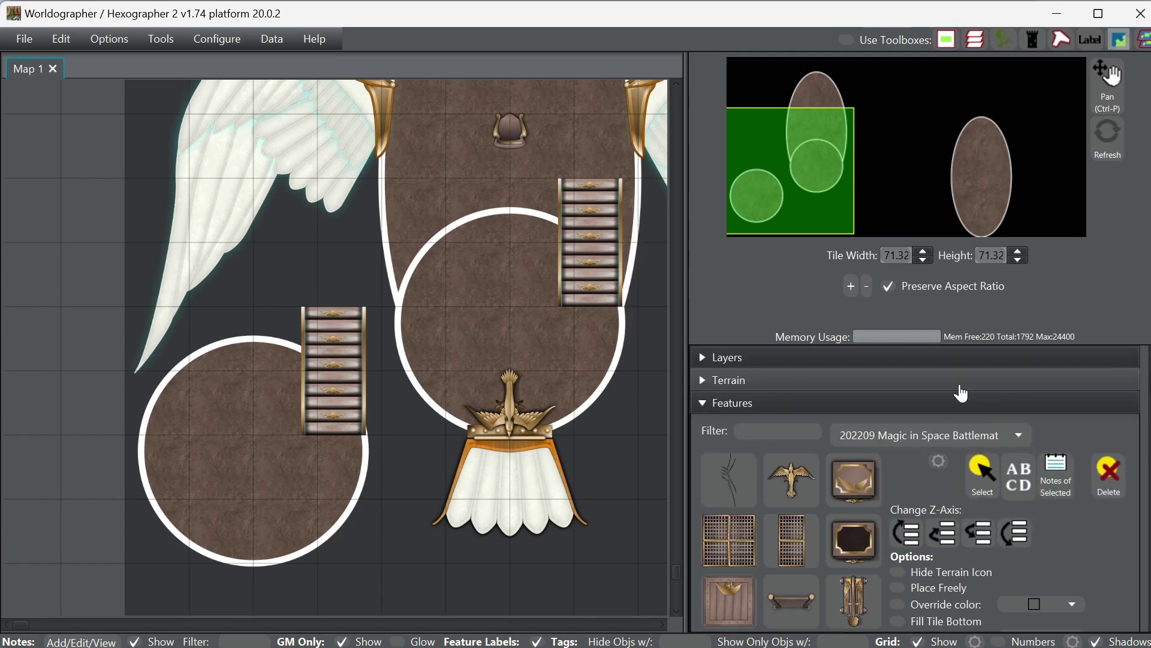
{"action": "left_click", "coordinate": [727, 405]}
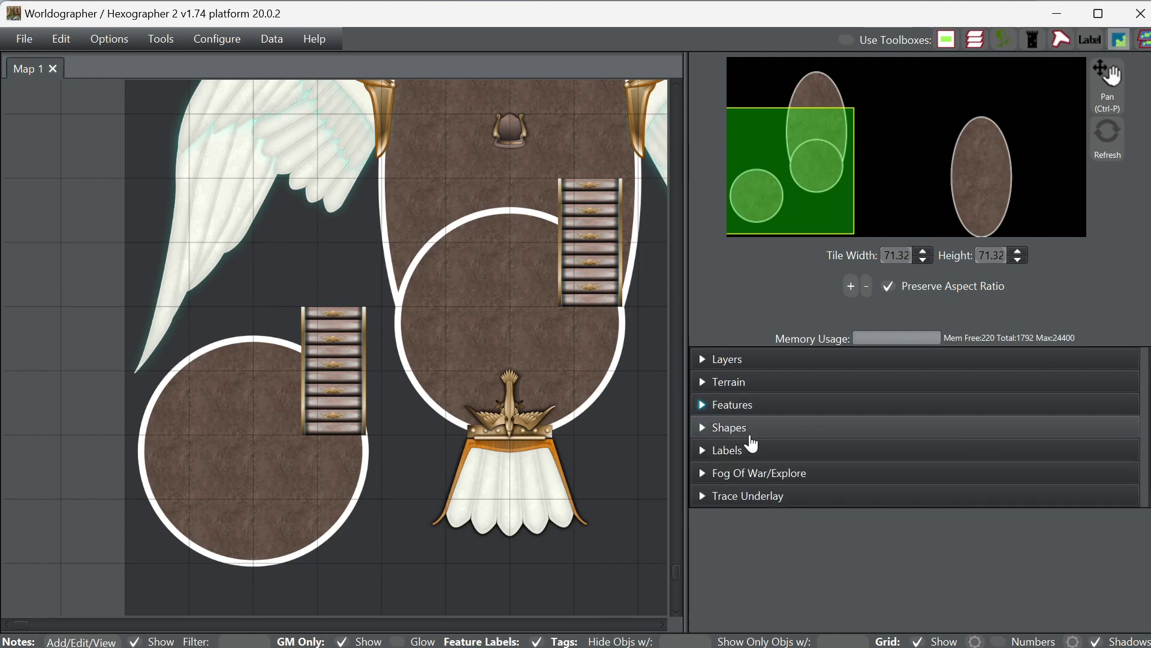
{"action": "left_click", "coordinate": [729, 428]}
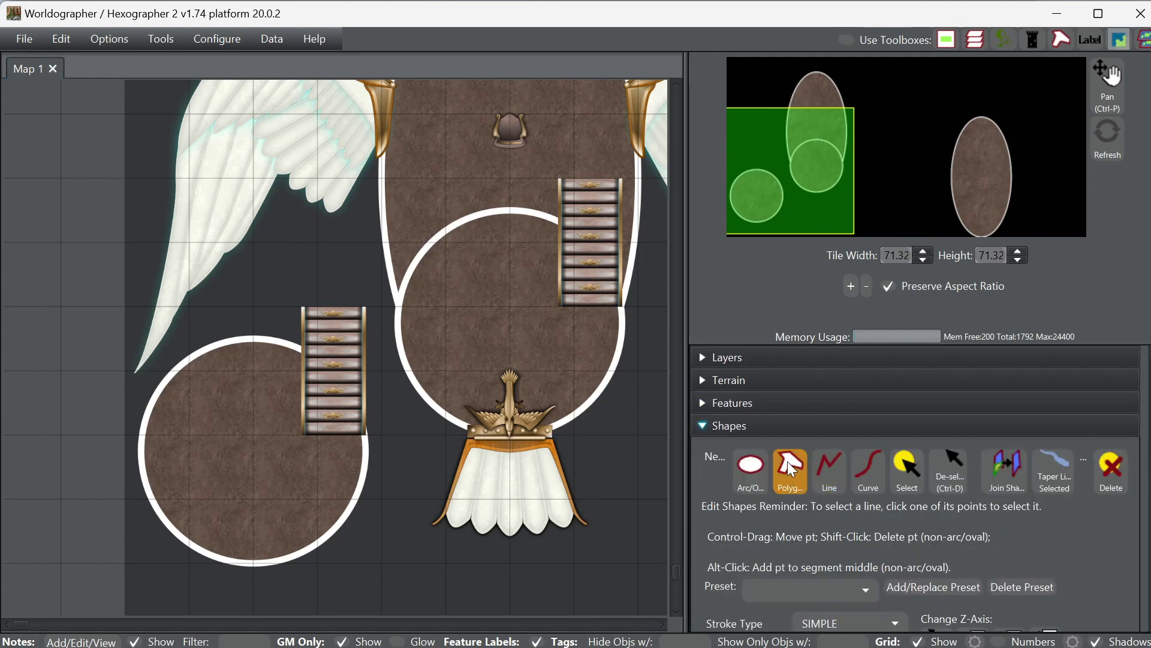
{"action": "left_click", "coordinate": [909, 471]}
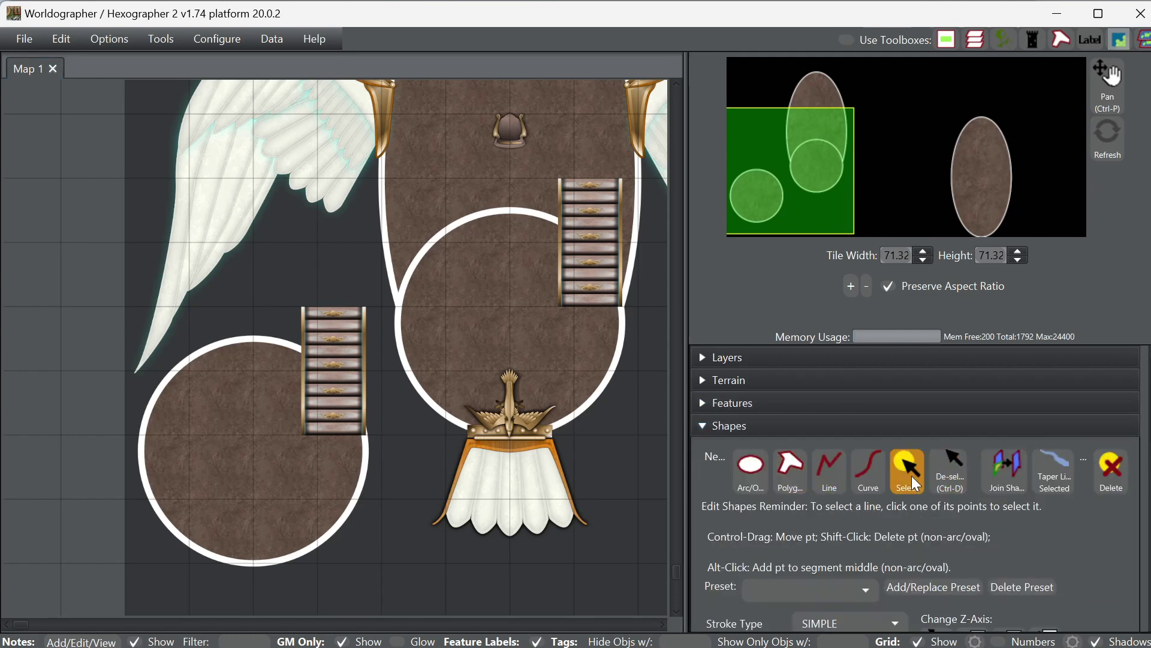
{"action": "left_click", "coordinate": [511, 324]}
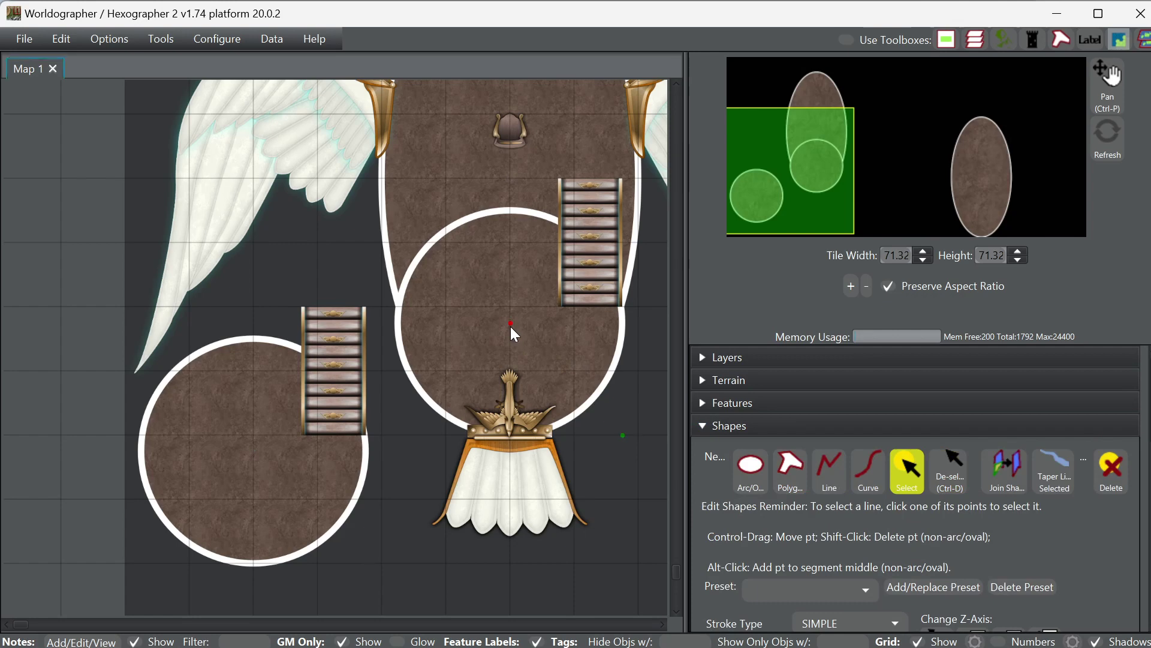
- Move the bird ornament off the hull's circle to the empty space just right of the tail
{"action": "left_click", "coordinate": [707, 403]}
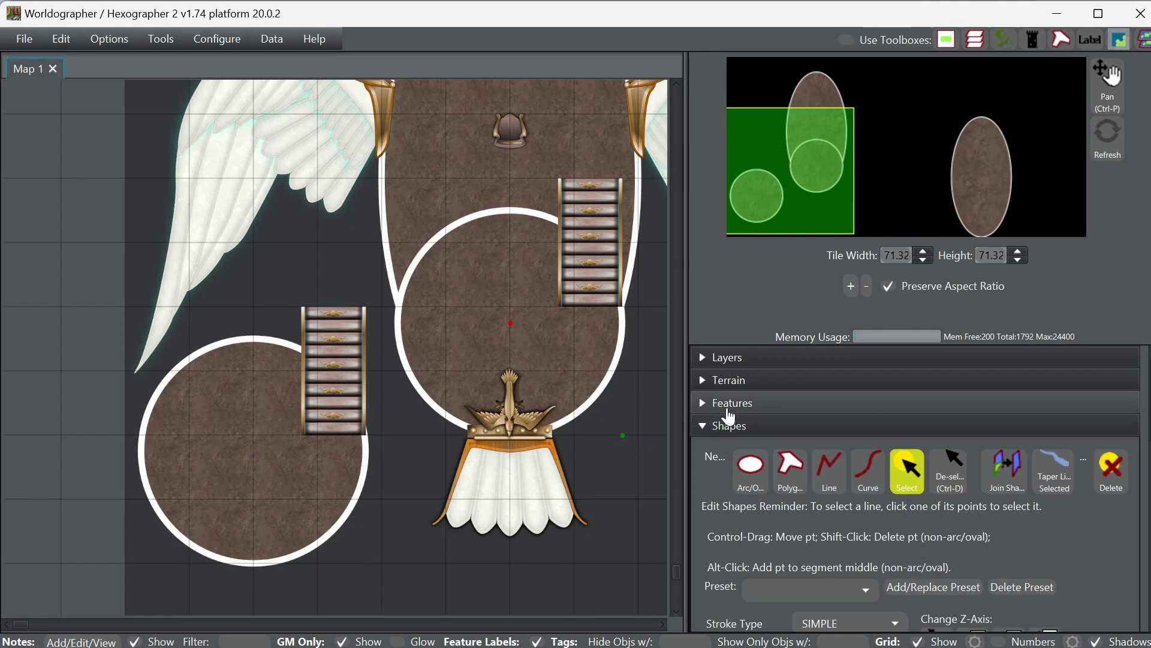
{"action": "left_click", "coordinate": [981, 472]}
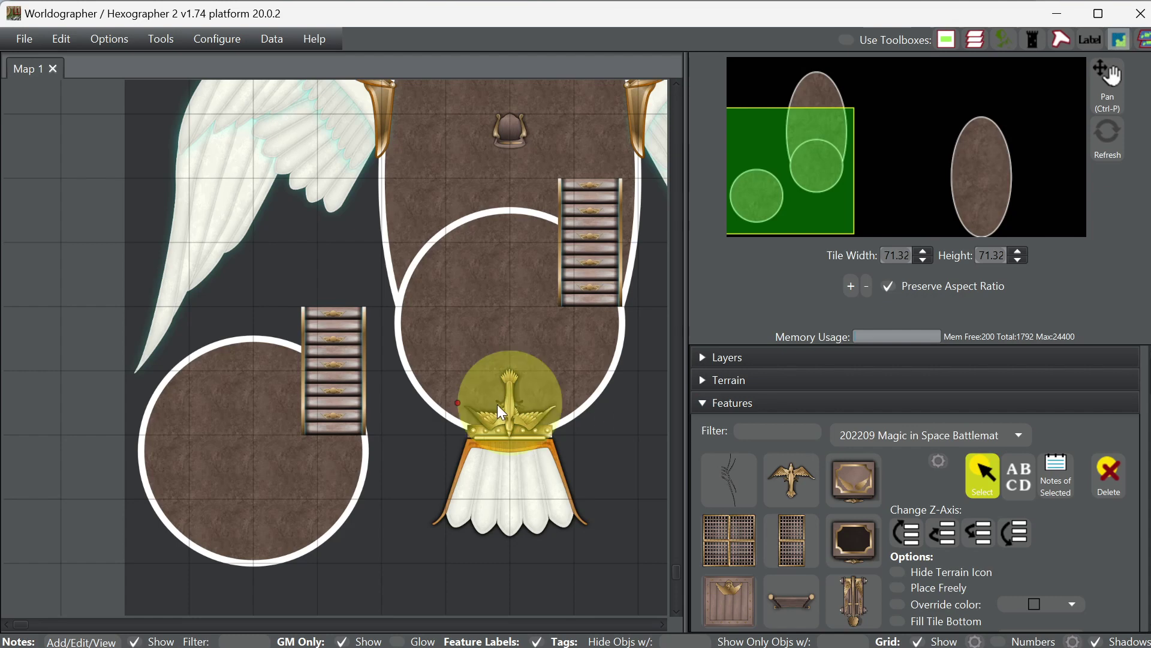
{"action": "left_click_drag", "start_coordinate": [497, 405], "coordinate": [610, 457]}
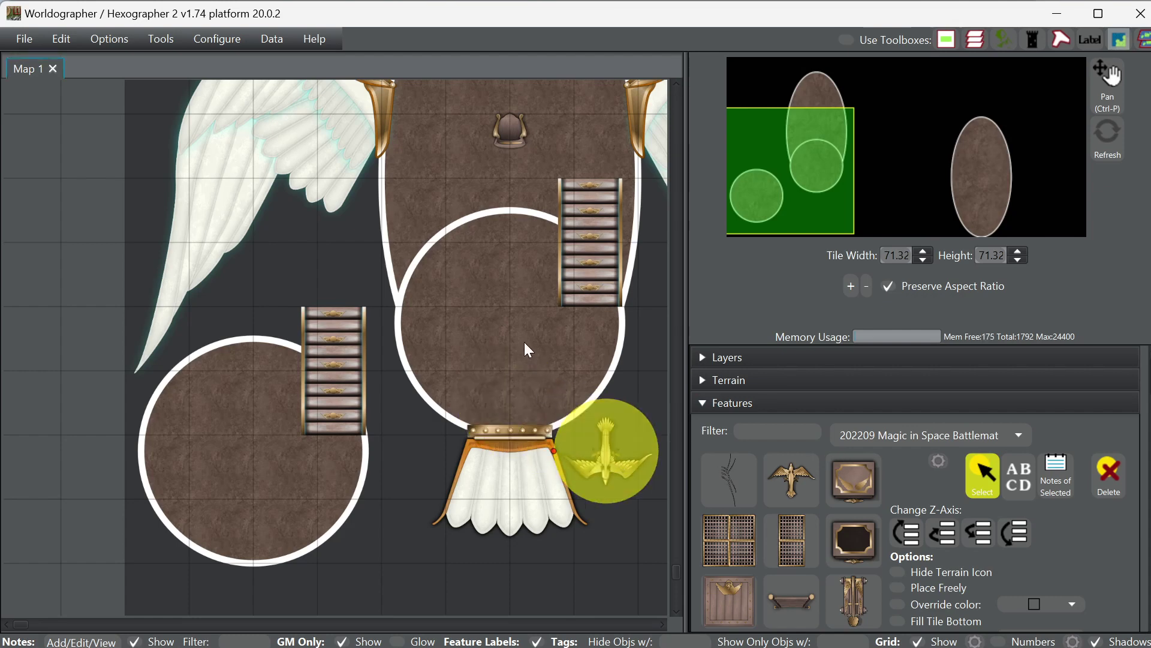
- Select the circle on the lower part of the hull and set its layer placement to Grid
{"action": "left_click", "coordinate": [864, 408]}
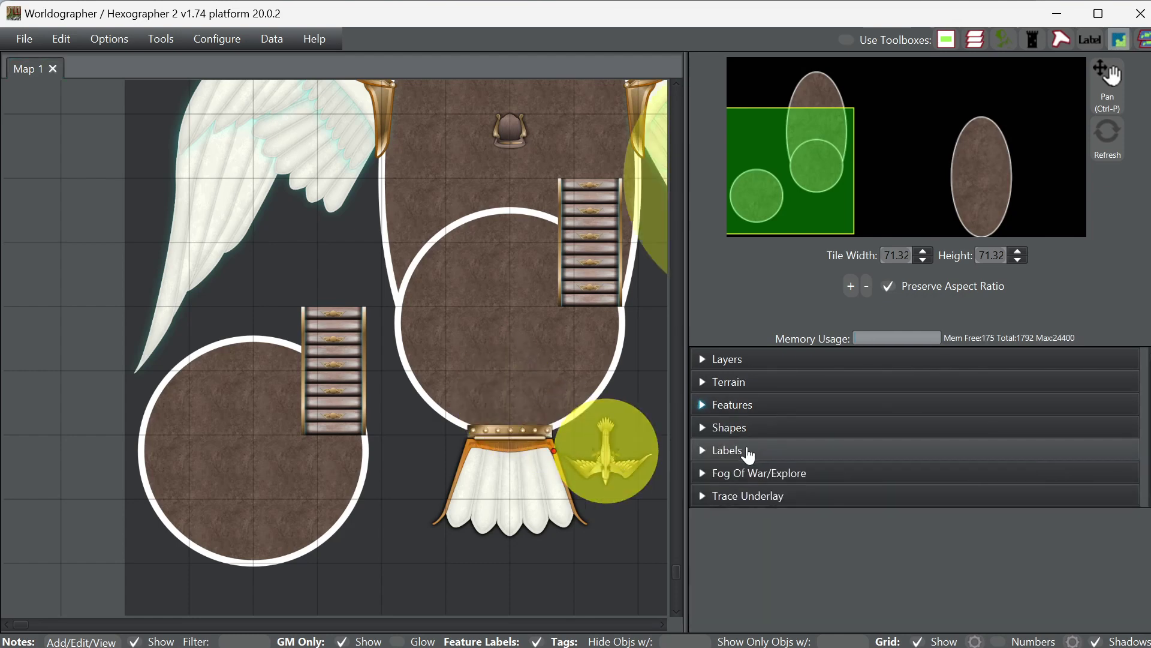
{"action": "left_click", "coordinate": [744, 432]}
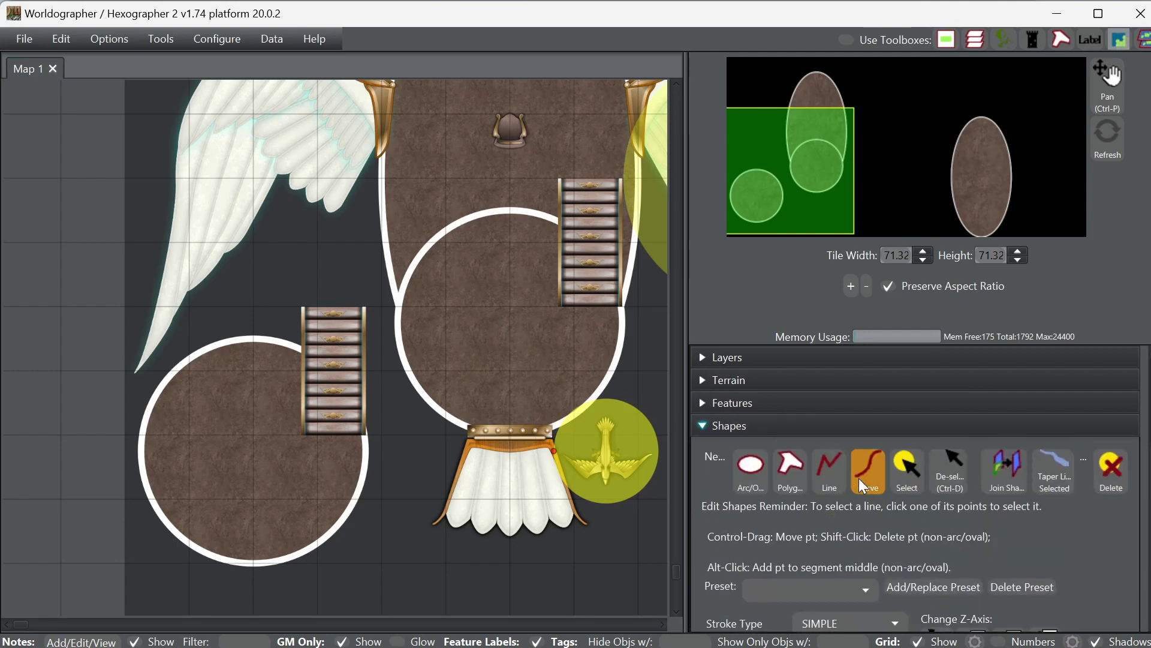
{"action": "left_click", "coordinate": [906, 477]}
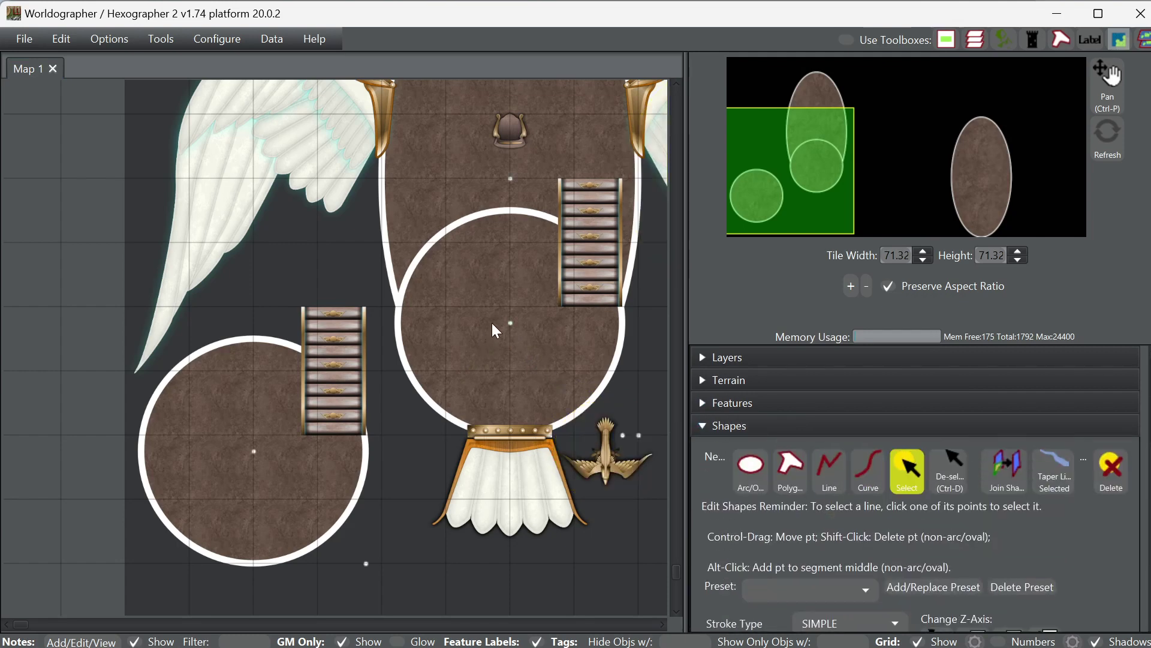
{"action": "left_click", "coordinate": [511, 324]}
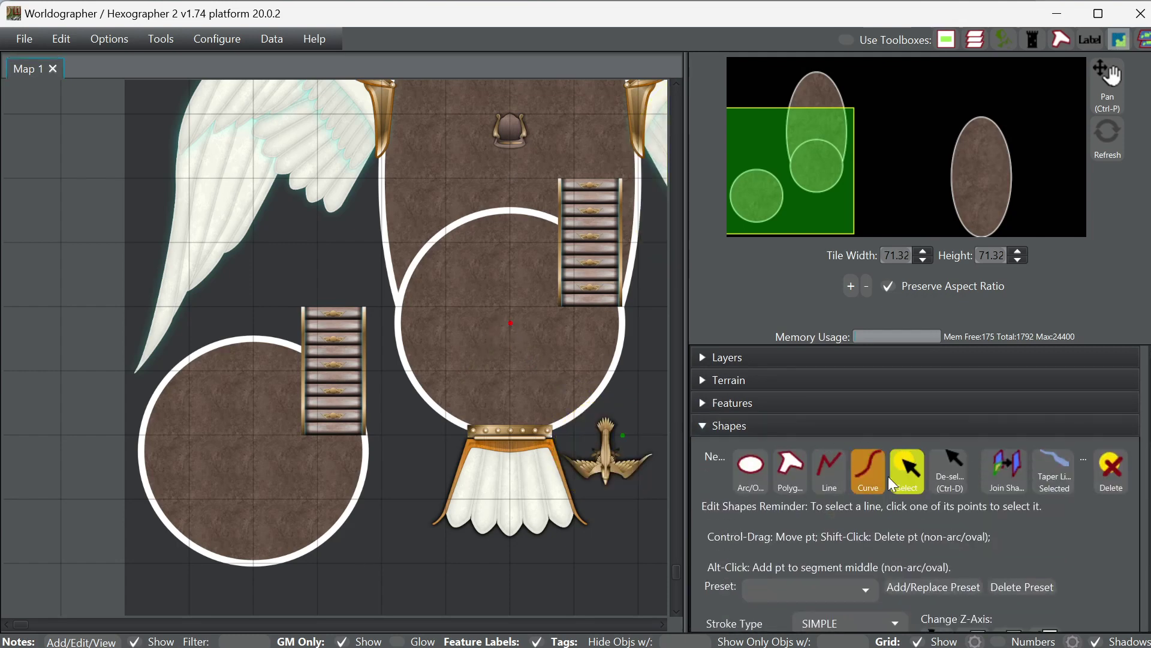
{"action": "scroll", "coordinate": [1029, 555], "scroll_direction": "down", "scroll_amount": 5}
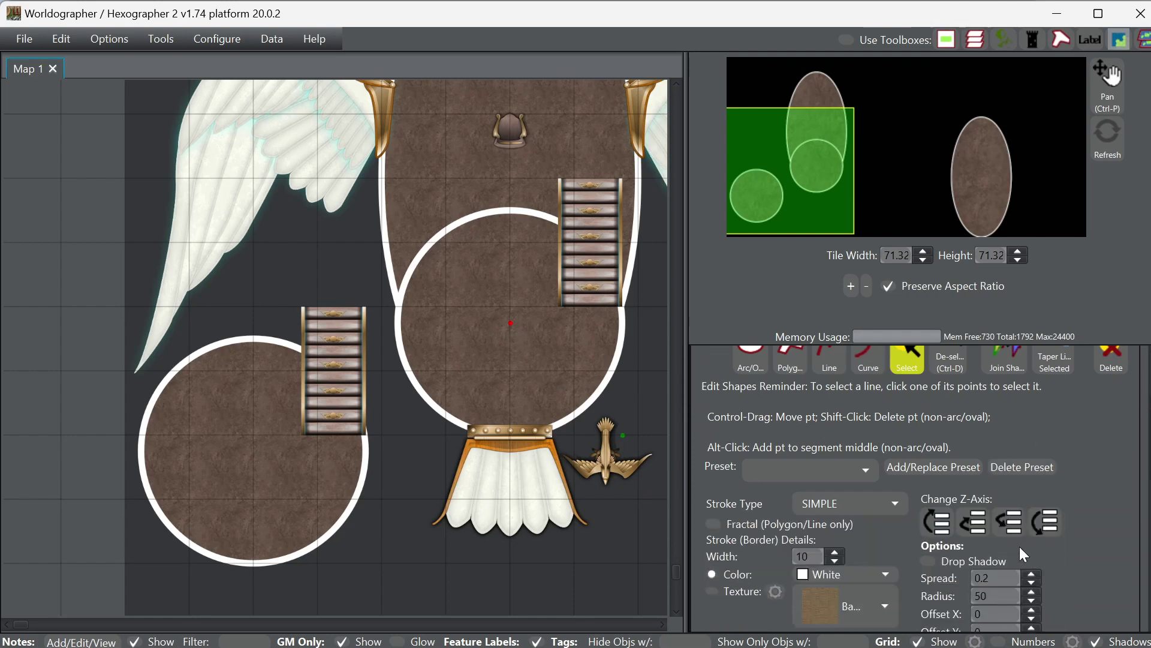
{"action": "scroll", "coordinate": [870, 516], "scroll_direction": "down", "scroll_amount": 3}
{"action": "left_click", "coordinate": [837, 498]}
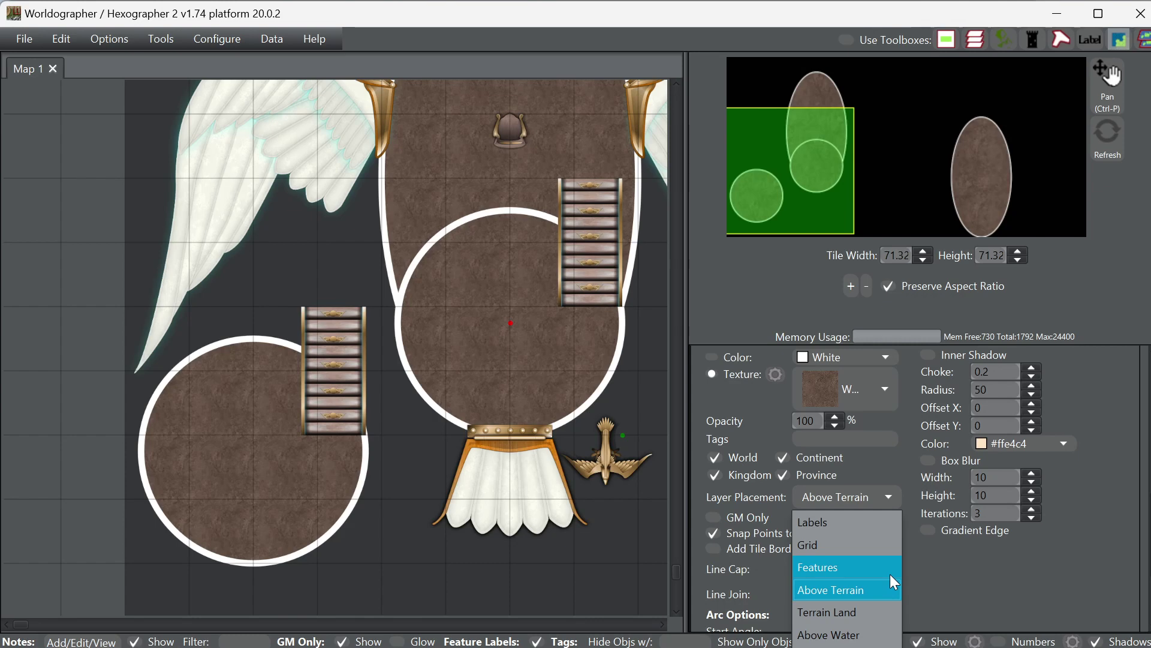
{"action": "left_click", "coordinate": [862, 548]}
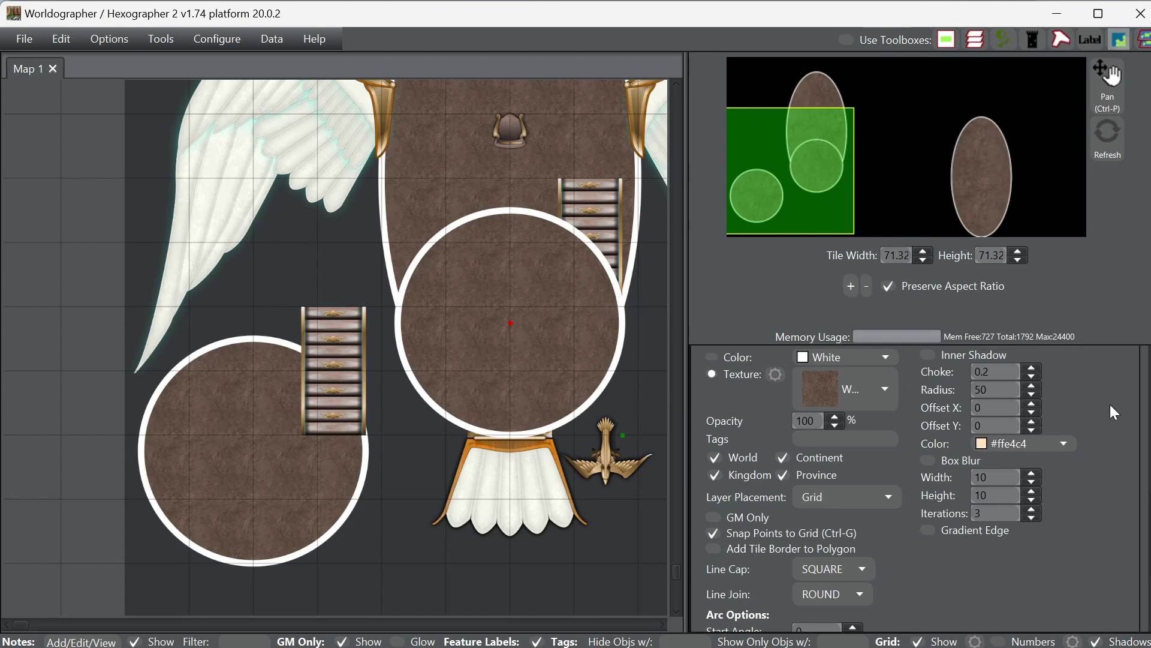
- Add a new layer named "Above Main Features" directly above the Features layer
{"action": "scroll", "coordinate": [1107, 403], "scroll_direction": "up", "scroll_amount": 5}
{"action": "scroll", "coordinate": [1089, 398], "scroll_direction": "up", "scroll_amount": 2}
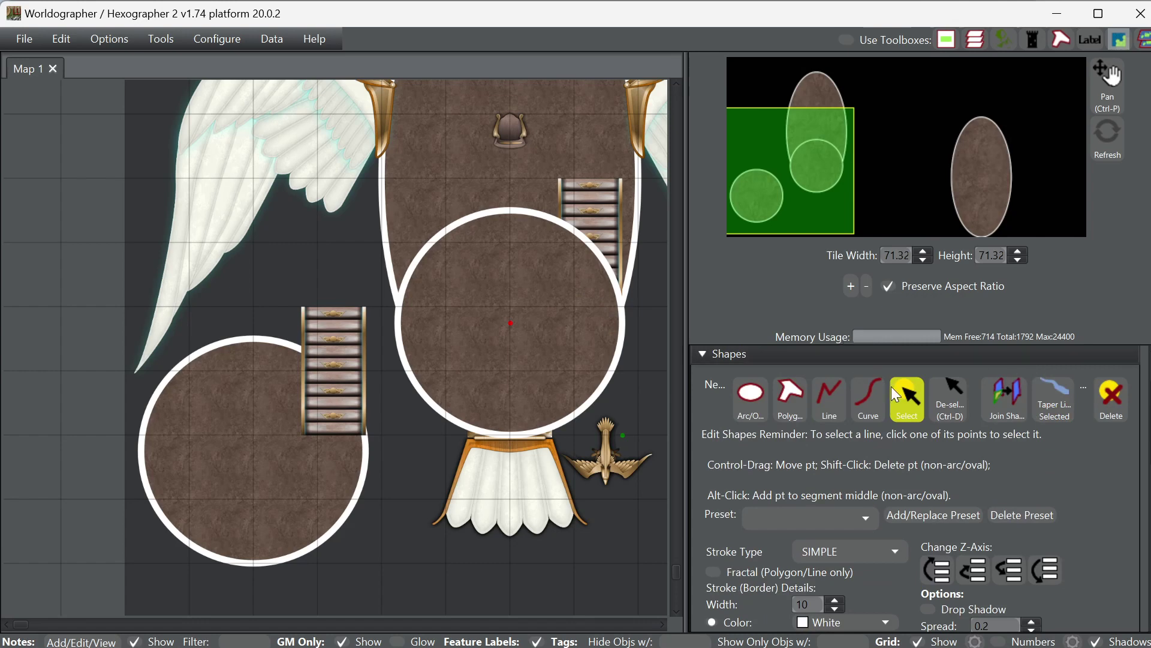
{"action": "scroll", "coordinate": [888, 389], "scroll_direction": "up", "scroll_amount": 2}
{"action": "left_click", "coordinate": [856, 367]}
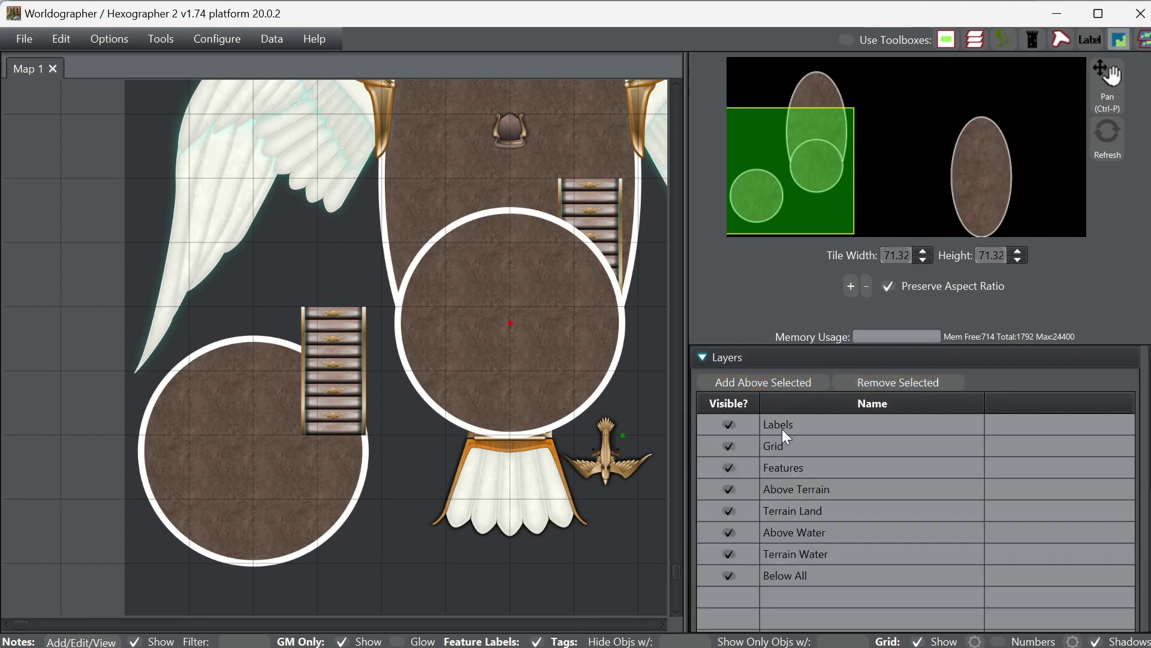
{"action": "left_click", "coordinate": [776, 384]}
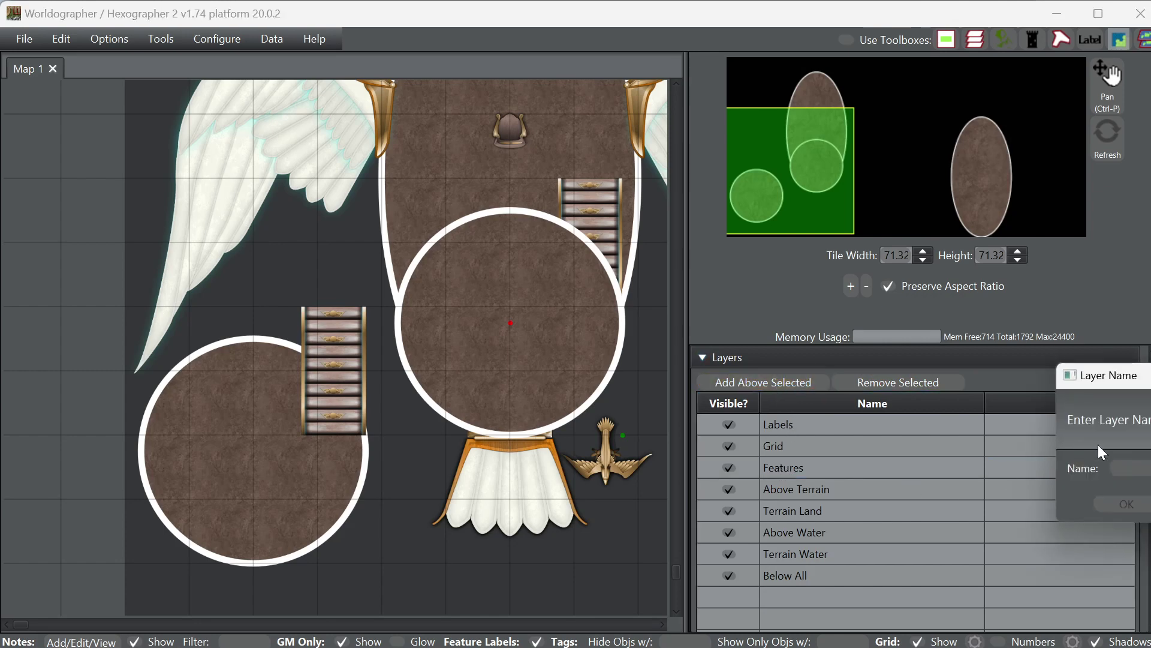
{"action": "left_click", "coordinate": [1125, 468]}
{"action": "type", "text": "Above N"}
{"action": "left_click", "coordinate": [1115, 504]}
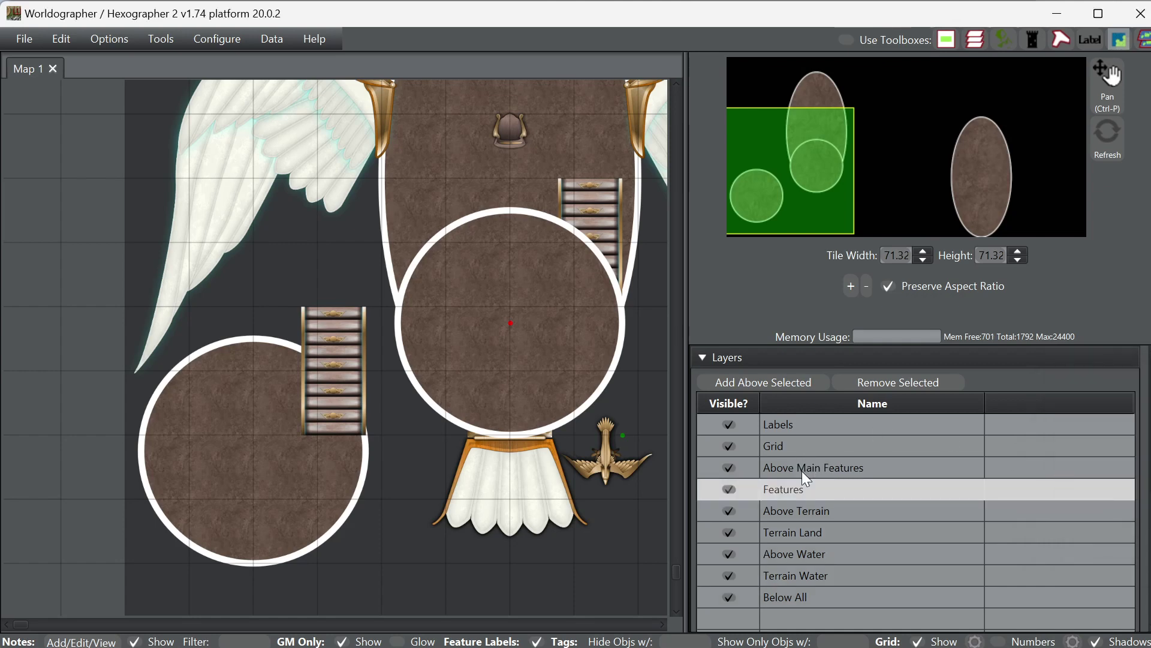
- Select the circle on the lower part of the hull and set its layer placement to Above Main Features
{"action": "left_click", "coordinate": [782, 362]}
{"action": "left_click", "coordinate": [784, 428]}
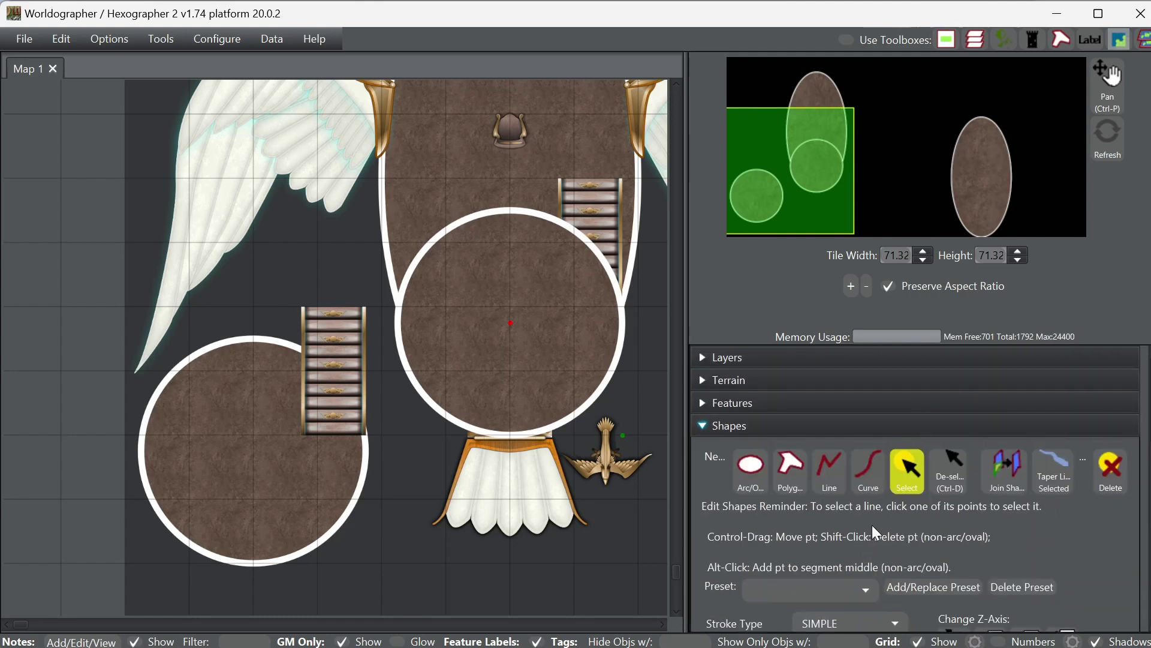
{"action": "scroll", "coordinate": [898, 550], "scroll_direction": "down", "scroll_amount": 3}
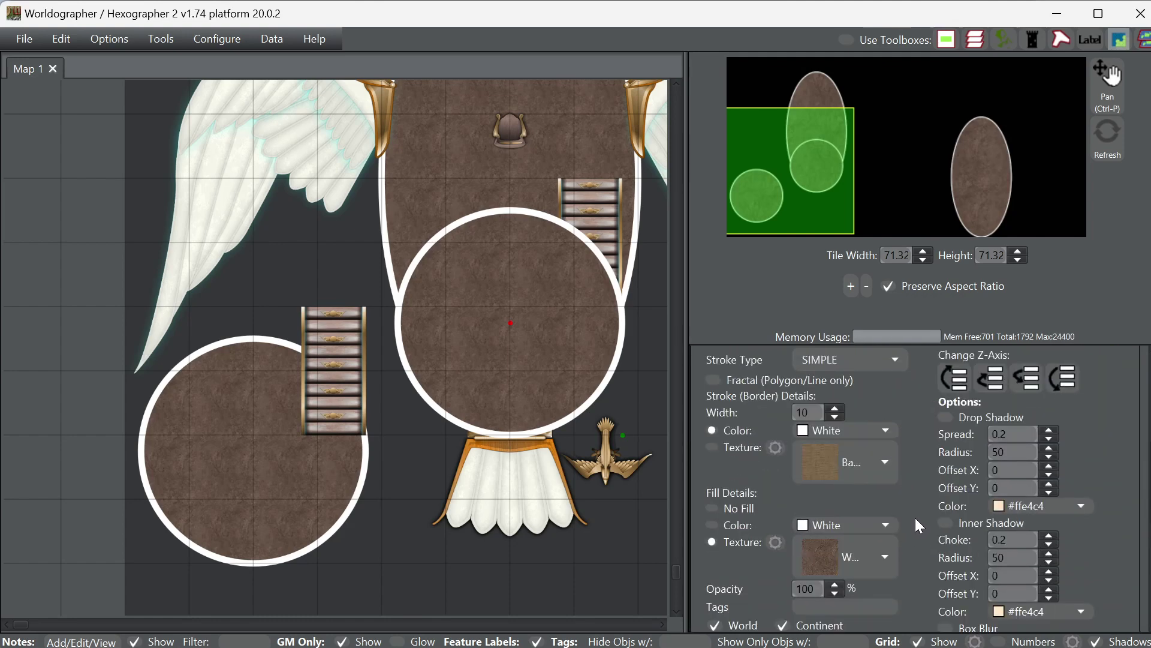
{"action": "scroll", "coordinate": [949, 420], "scroll_direction": "up", "scroll_amount": 5}
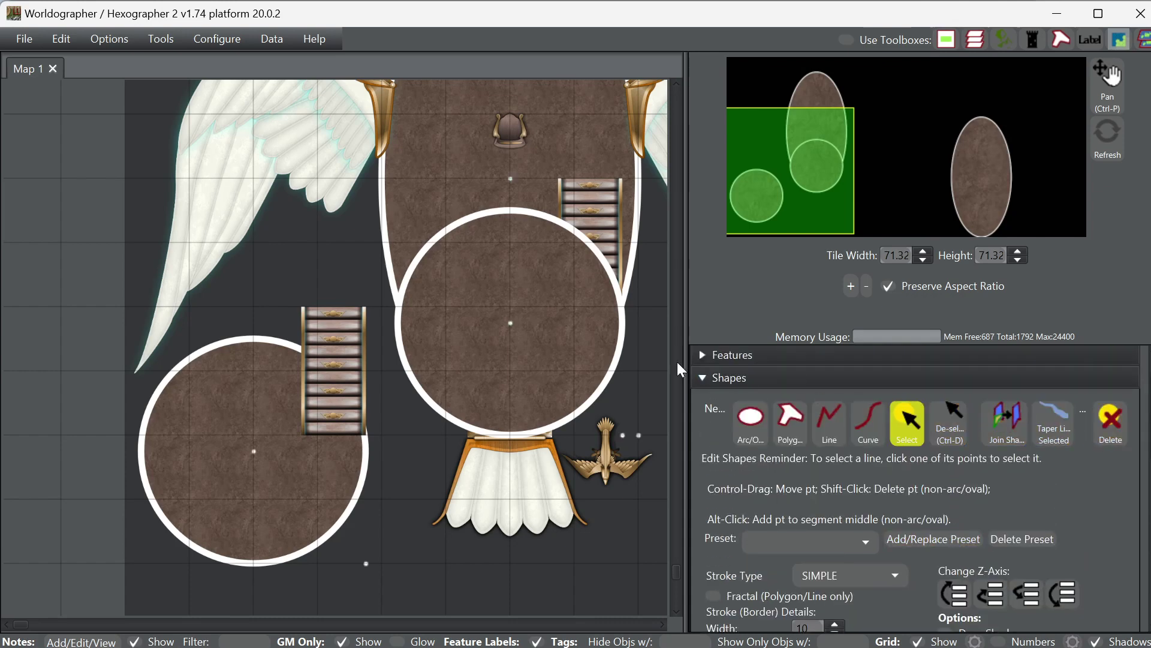
{"action": "left_click", "coordinate": [511, 322]}
{"action": "scroll", "coordinate": [954, 579], "scroll_direction": "down", "scroll_amount": 5}
{"action": "scroll", "coordinate": [965, 596], "scroll_direction": "down", "scroll_amount": 3}
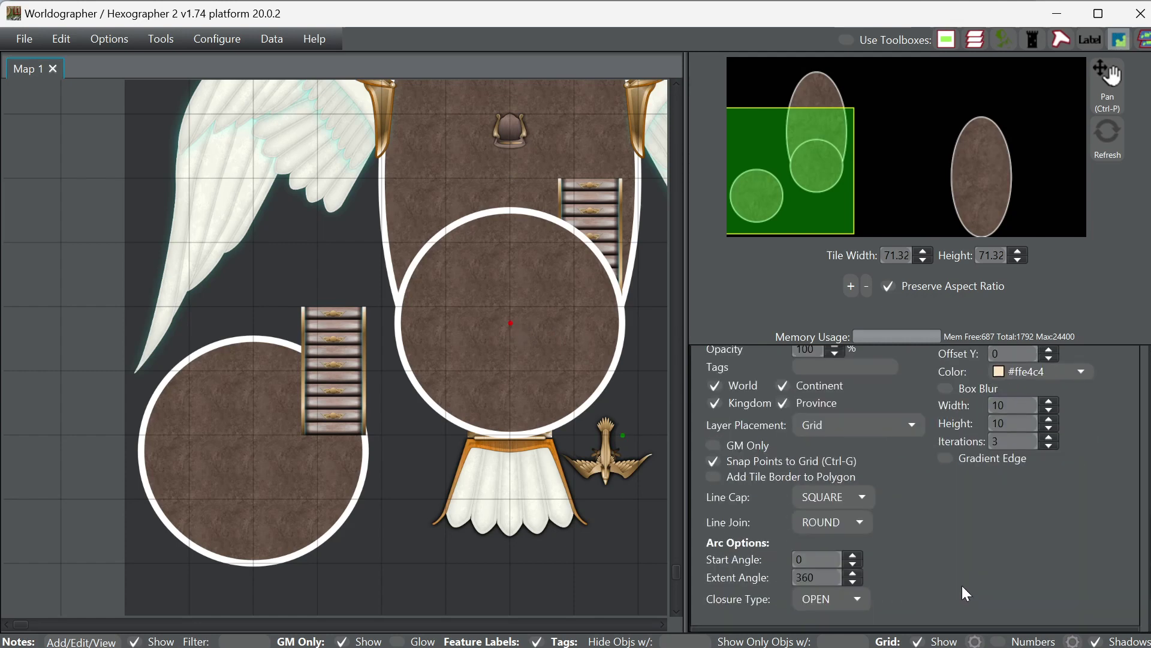
{"action": "left_click", "coordinate": [882, 422]}
{"action": "left_click", "coordinate": [861, 498]}
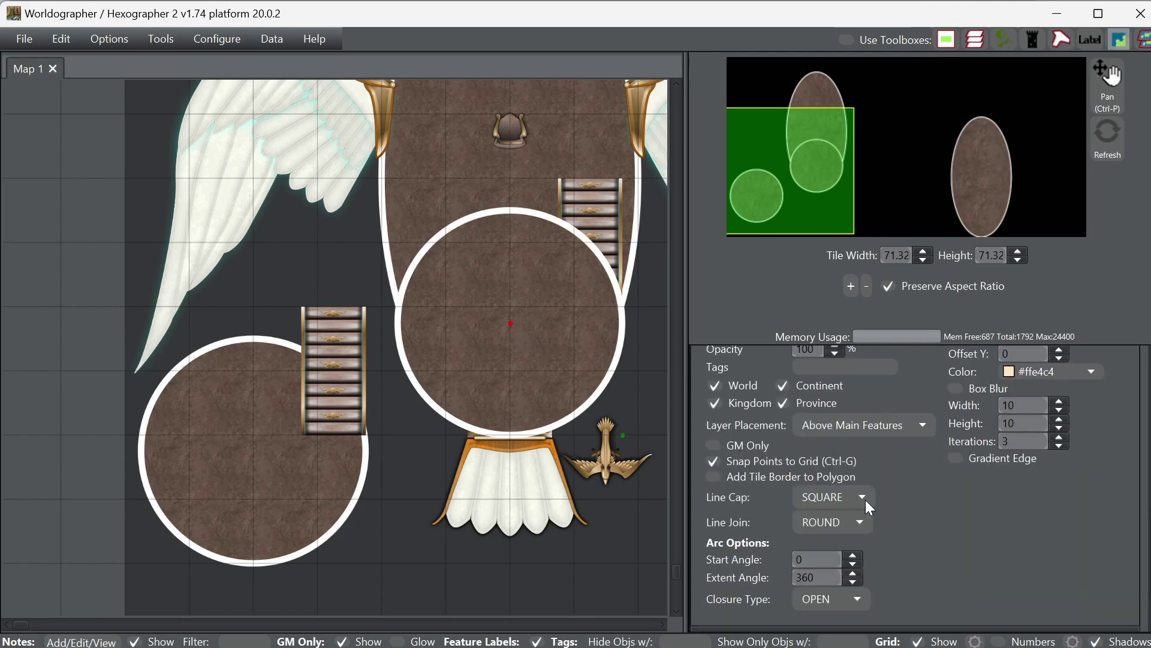
- Switch the hull circle's layer placement to Features and back to Above Main Features to compare the overlap
{"action": "left_click", "coordinate": [880, 429]}
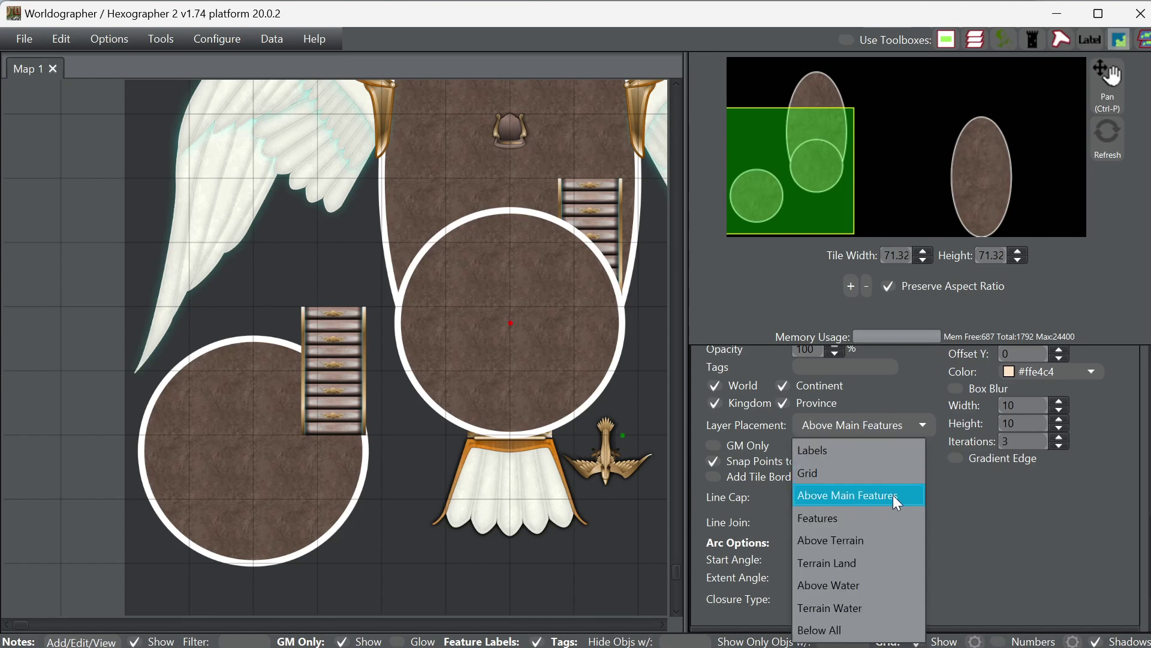
{"action": "left_click", "coordinate": [890, 519]}
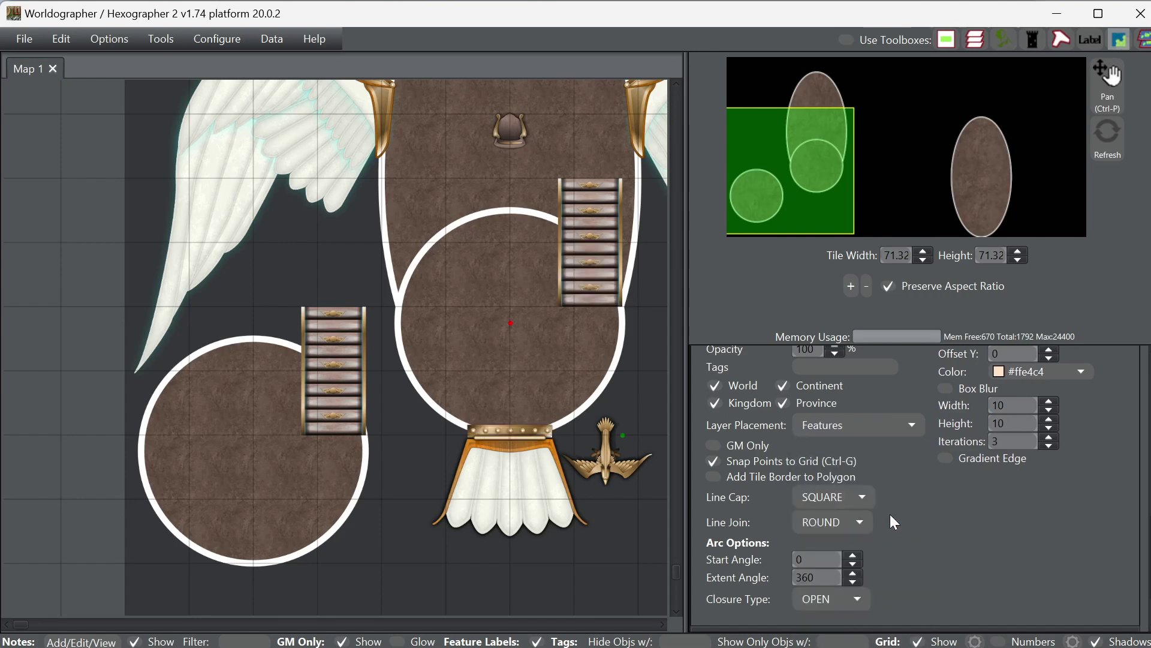
{"action": "left_click", "coordinate": [873, 425]}
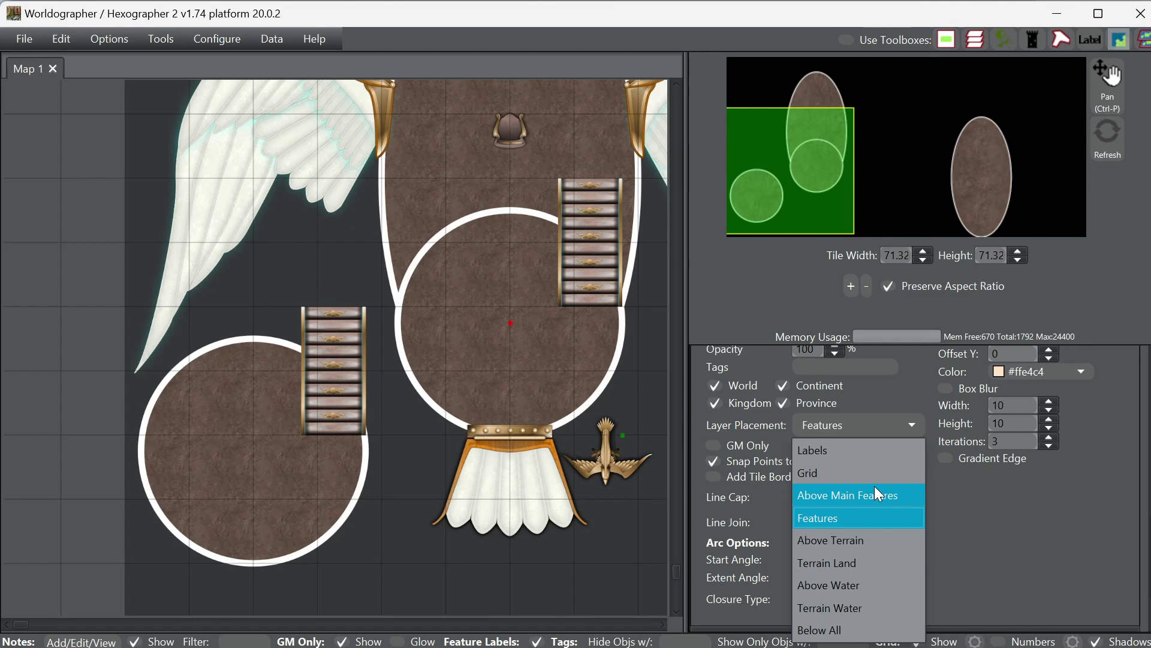
{"action": "left_click", "coordinate": [871, 495]}
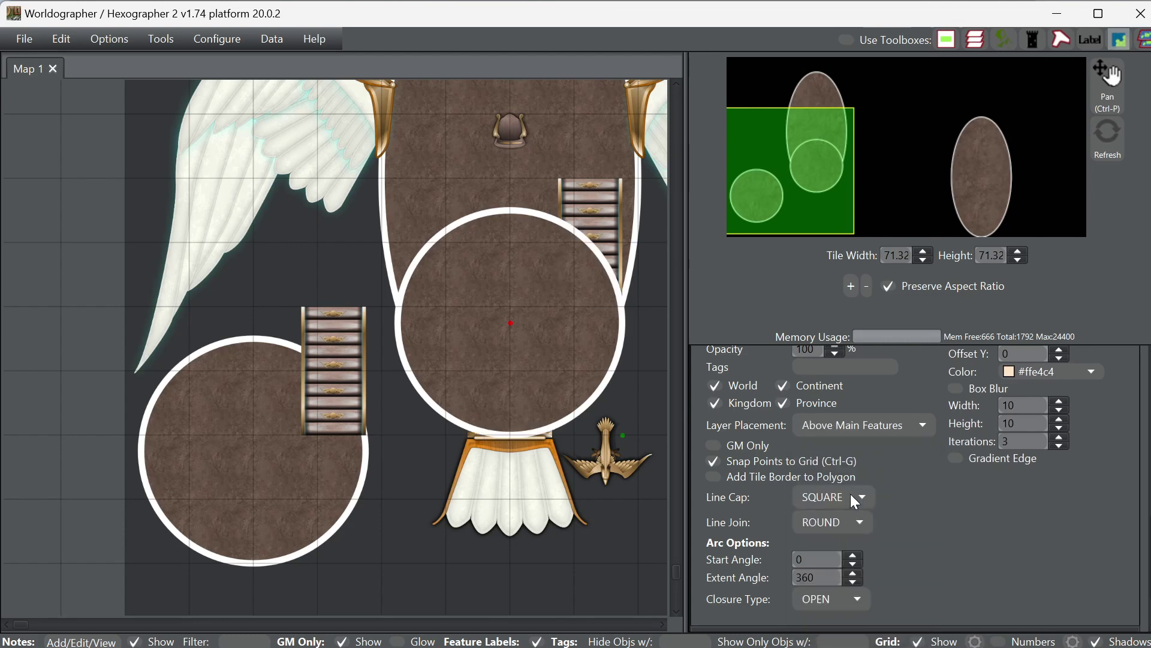
- Select the bird ornament beside the tail and assign it to the Above Main Features layer
{"action": "scroll", "coordinate": [954, 455], "scroll_direction": "up", "scroll_amount": 10}
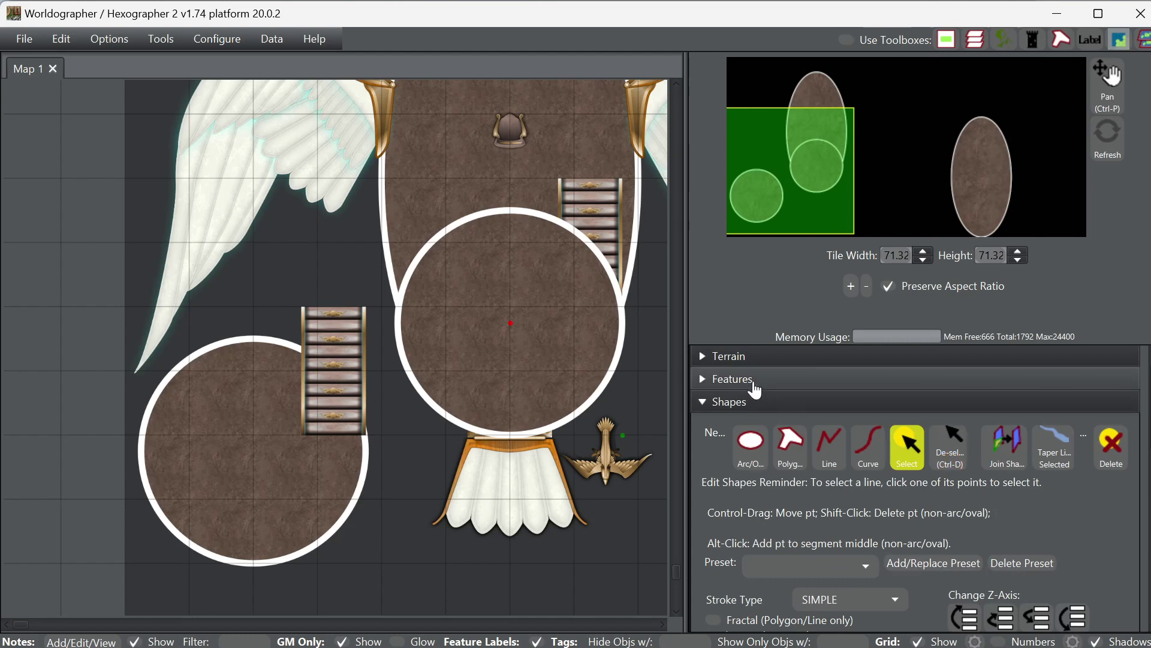
{"action": "left_click", "coordinate": [754, 387]}
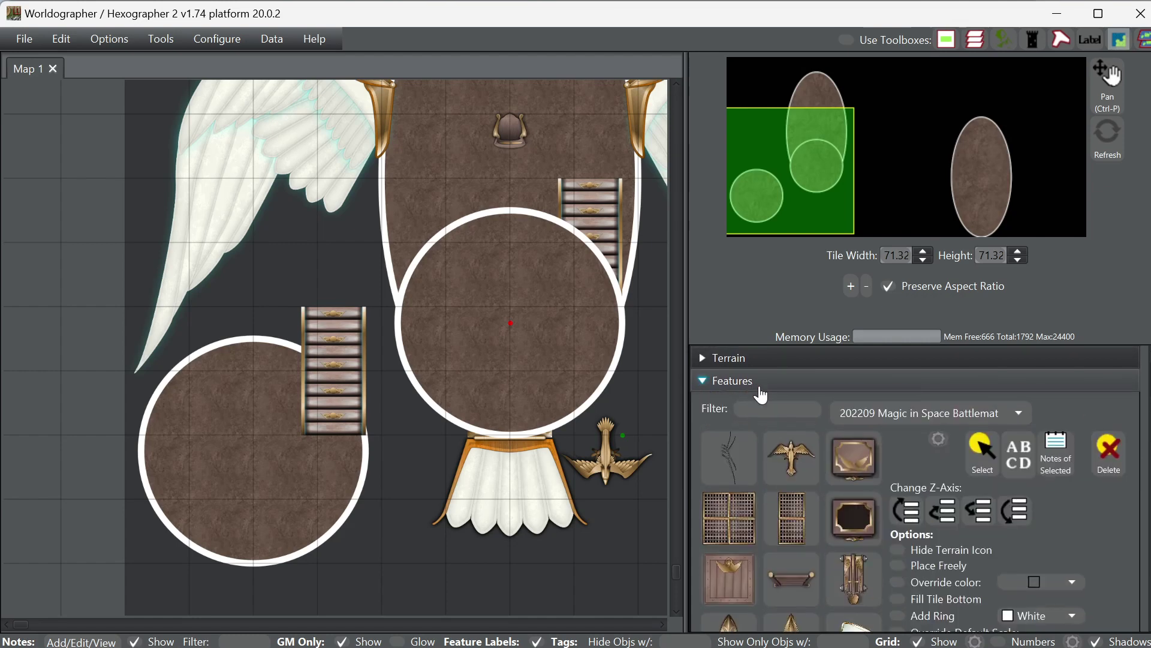
{"action": "left_click", "coordinate": [980, 453]}
{"action": "left_click", "coordinate": [606, 453]}
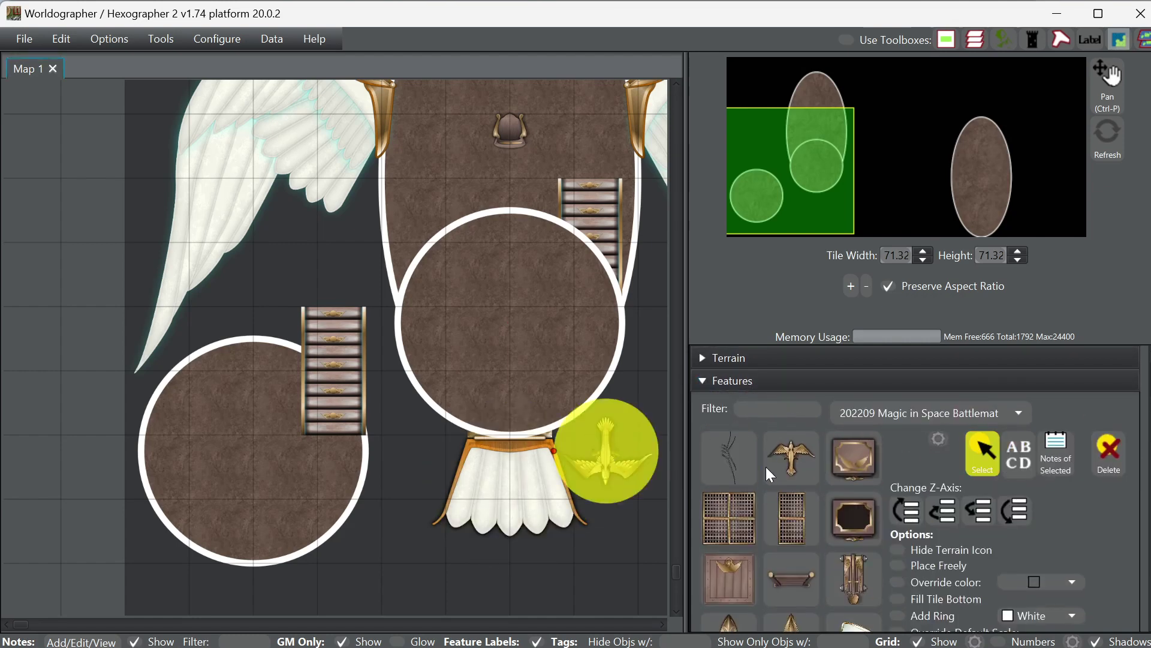
{"action": "scroll", "coordinate": [1019, 528], "scroll_direction": "down", "scroll_amount": 5}
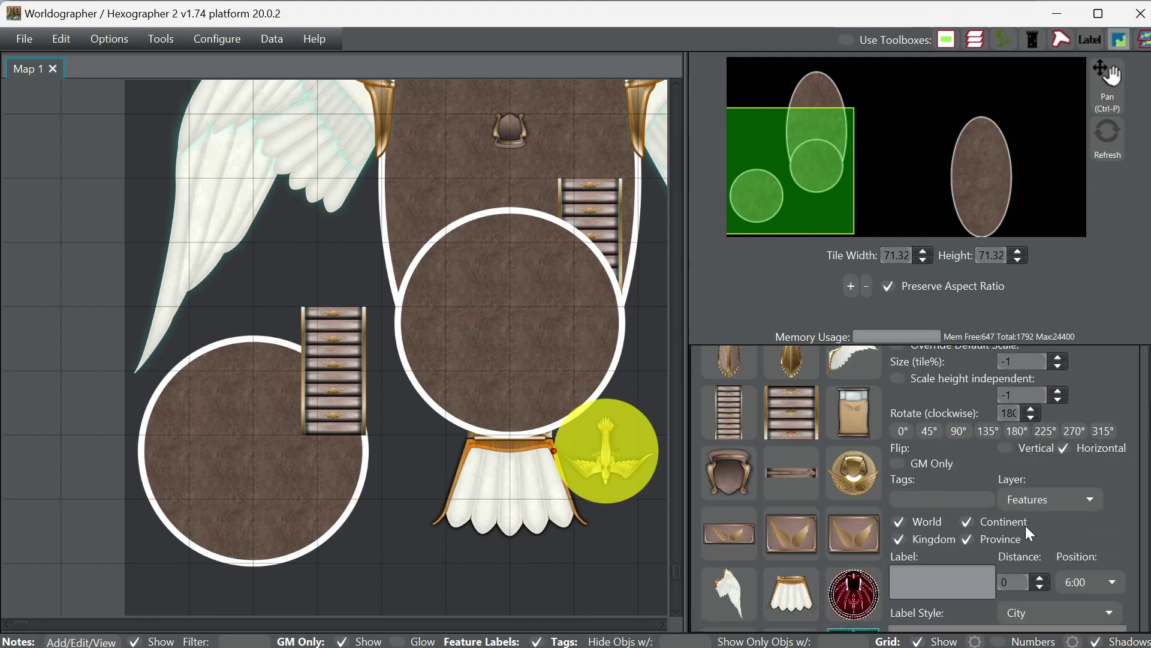
{"action": "left_click", "coordinate": [1067, 495]}
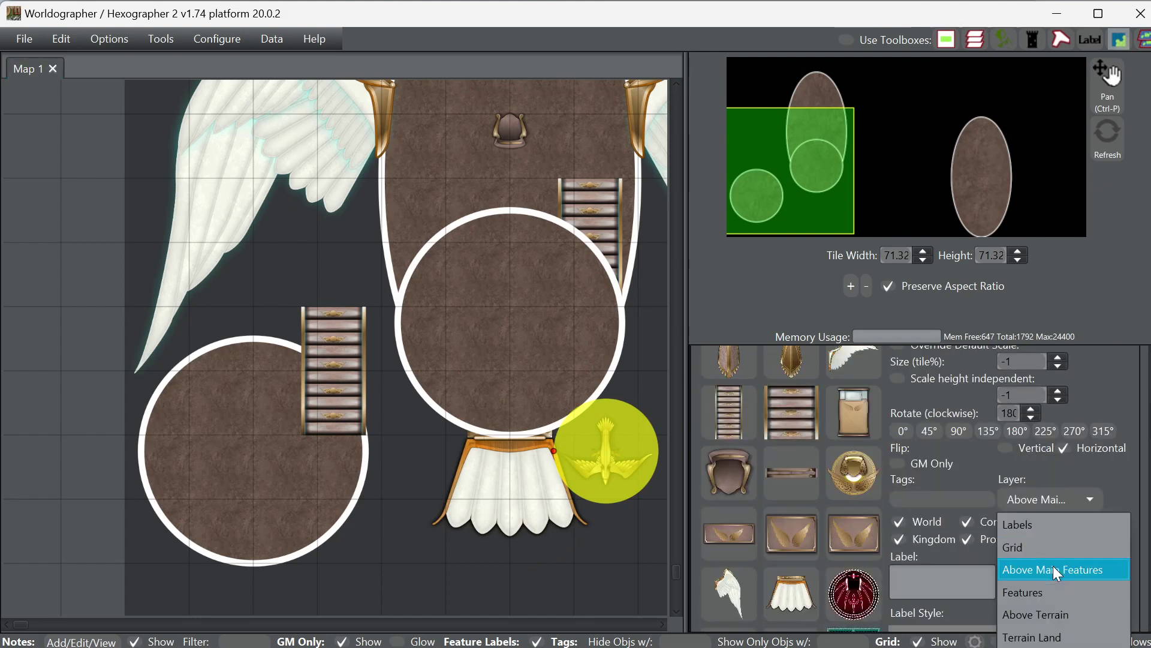
{"action": "left_click", "coordinate": [1053, 566]}
- Move the bird ornament to the lower part of the separate circle and the hull's chair to that circle's upper part
{"action": "left_click_drag", "start_coordinate": [603, 451], "coordinate": [507, 391]}
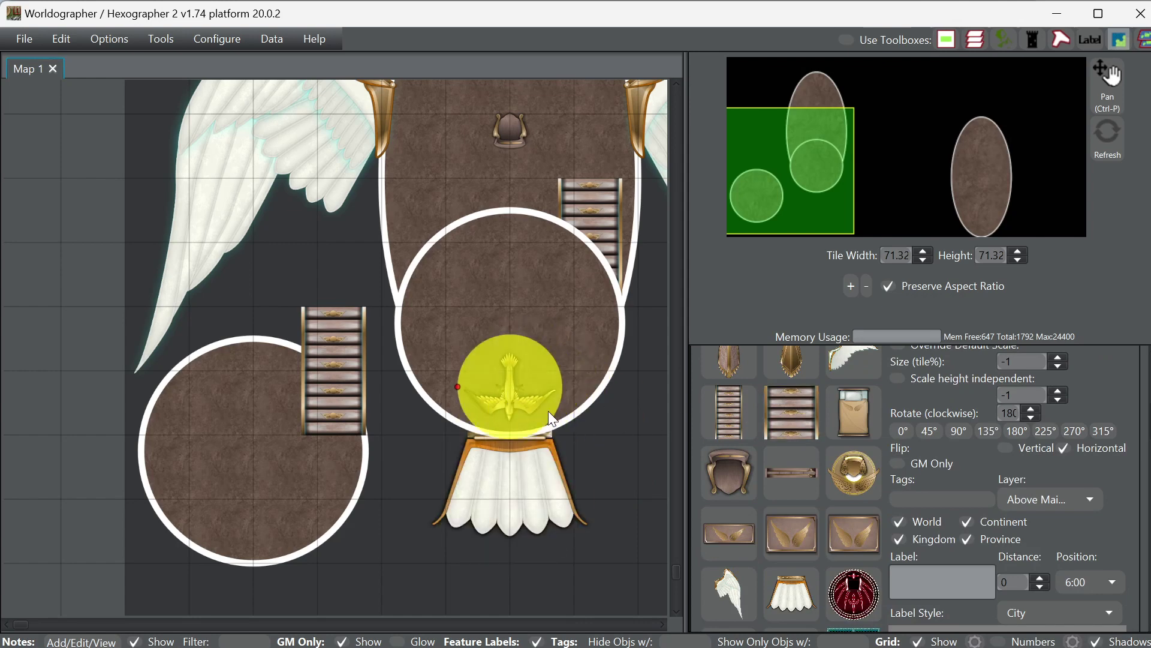
{"action": "key", "text": "Left"}
{"action": "left_click_drag", "start_coordinate": [500, 390], "coordinate": [245, 499]}
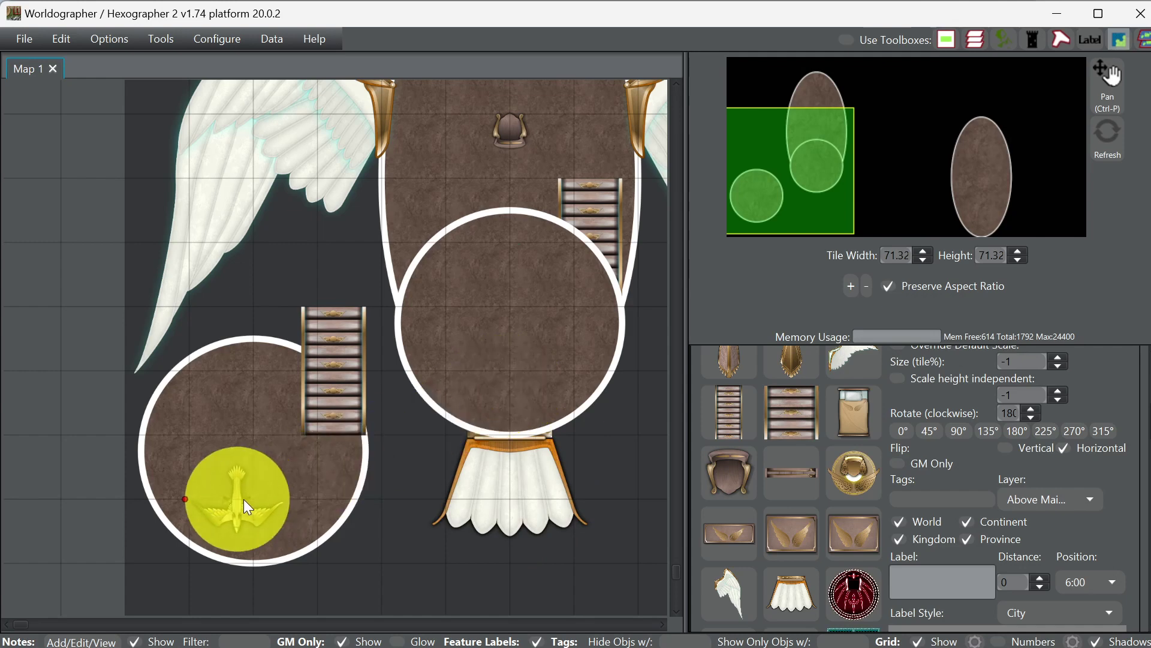
{"action": "key", "text": "Right"}
{"action": "key", "text": "Down"}
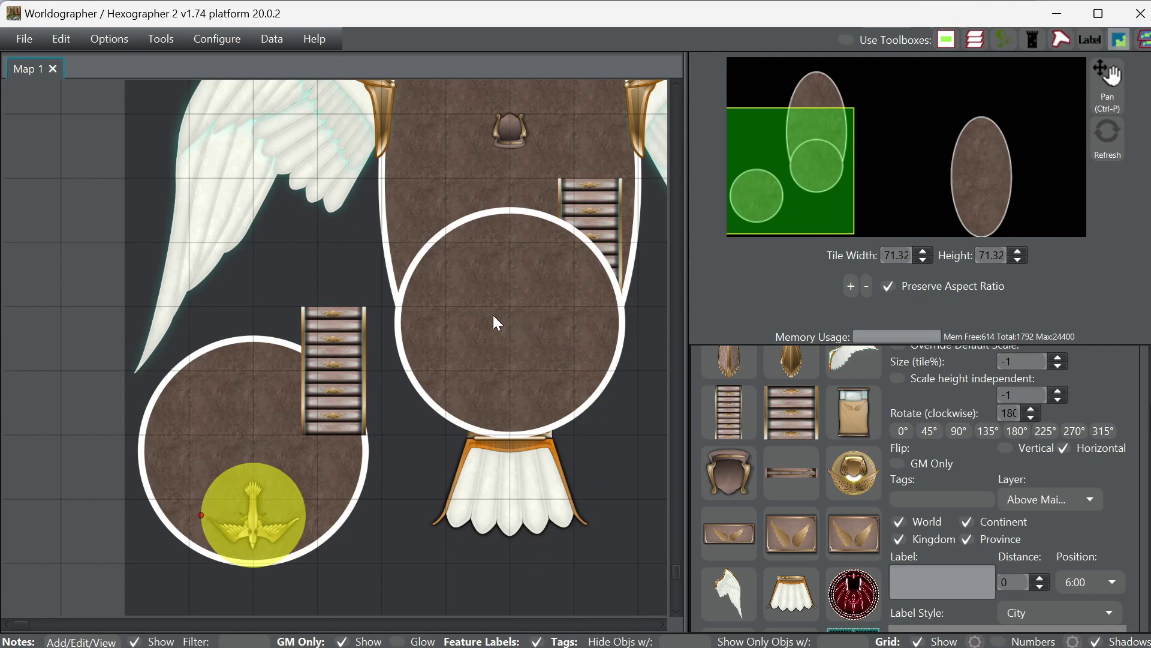
{"action": "left_click", "coordinate": [508, 131]}
{"action": "left_click_drag", "start_coordinate": [508, 134], "coordinate": [247, 438]}
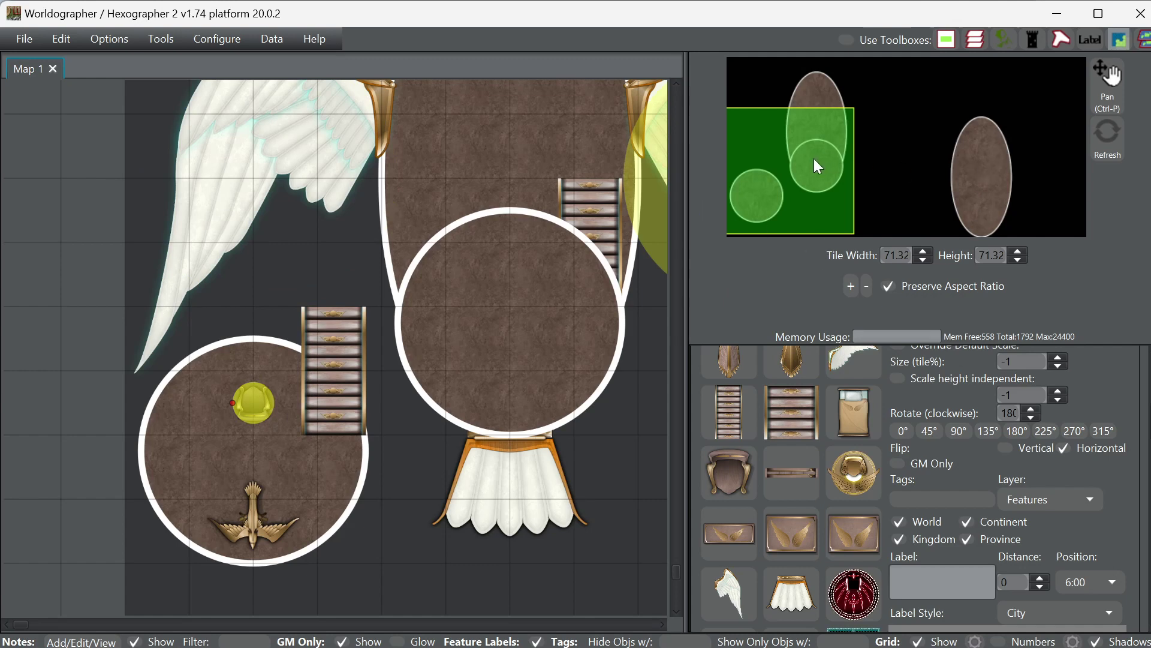
- Select the circle on the lower part of the hull and set its layer placement to Features
{"action": "left_click_drag", "start_coordinate": [815, 158], "coordinate": [790, 139]}
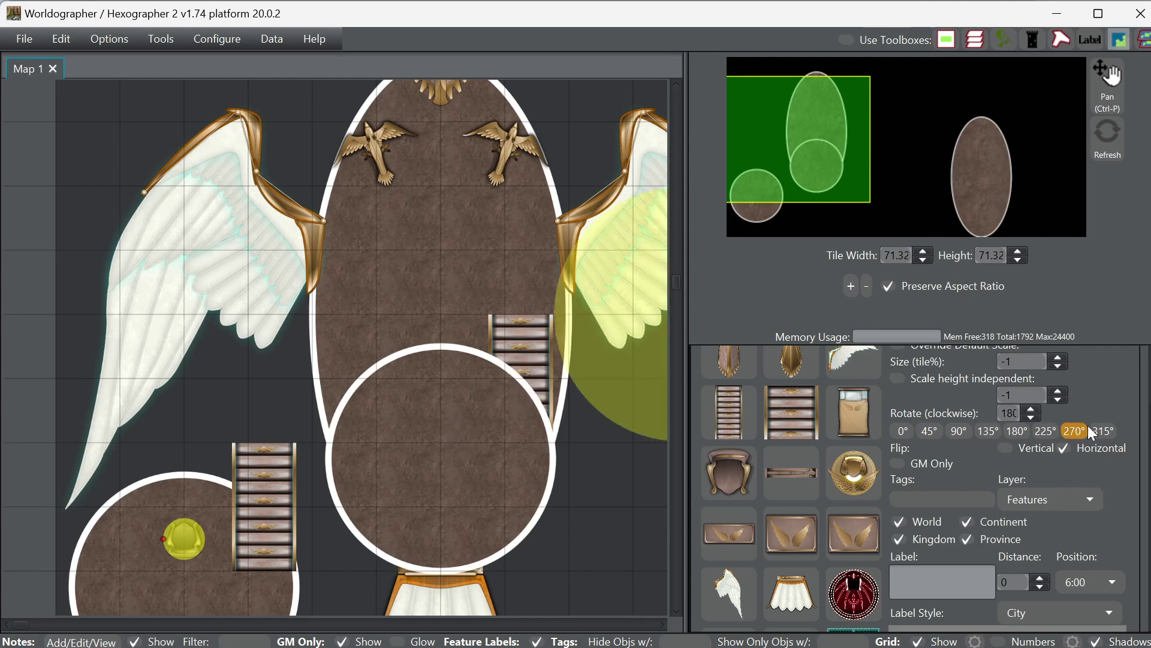
{"action": "scroll", "coordinate": [1145, 427], "scroll_direction": "up", "scroll_amount": 3}
{"action": "scroll", "coordinate": [1145, 427], "scroll_direction": "up", "scroll_amount": 3}
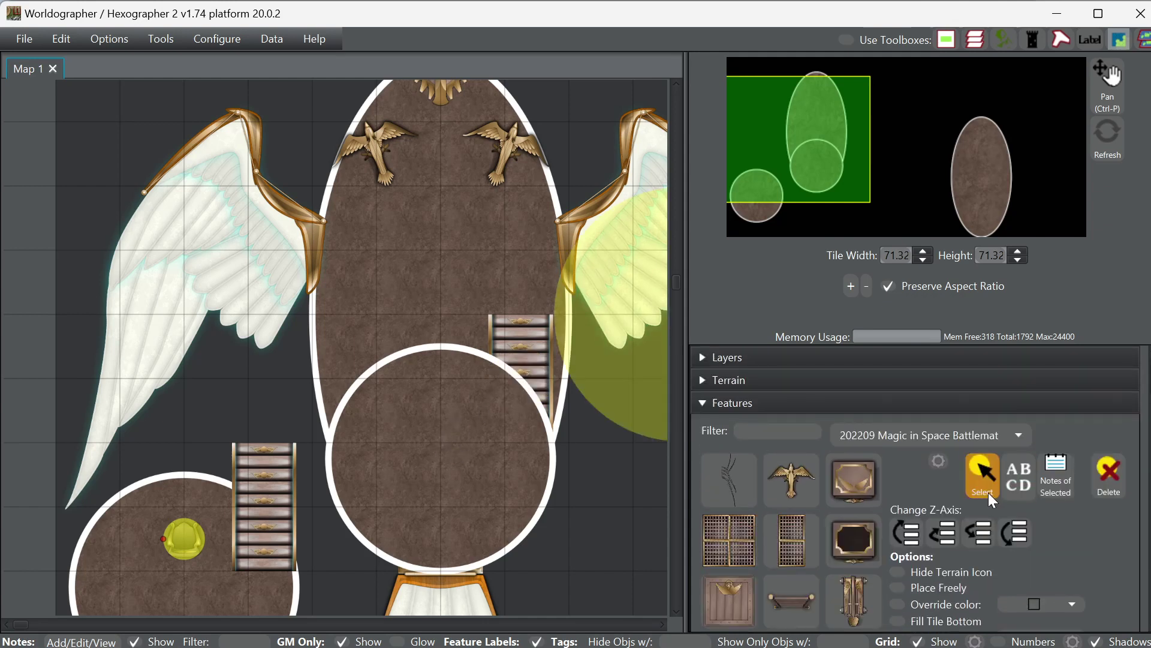
{"action": "left_click", "coordinate": [785, 408]}
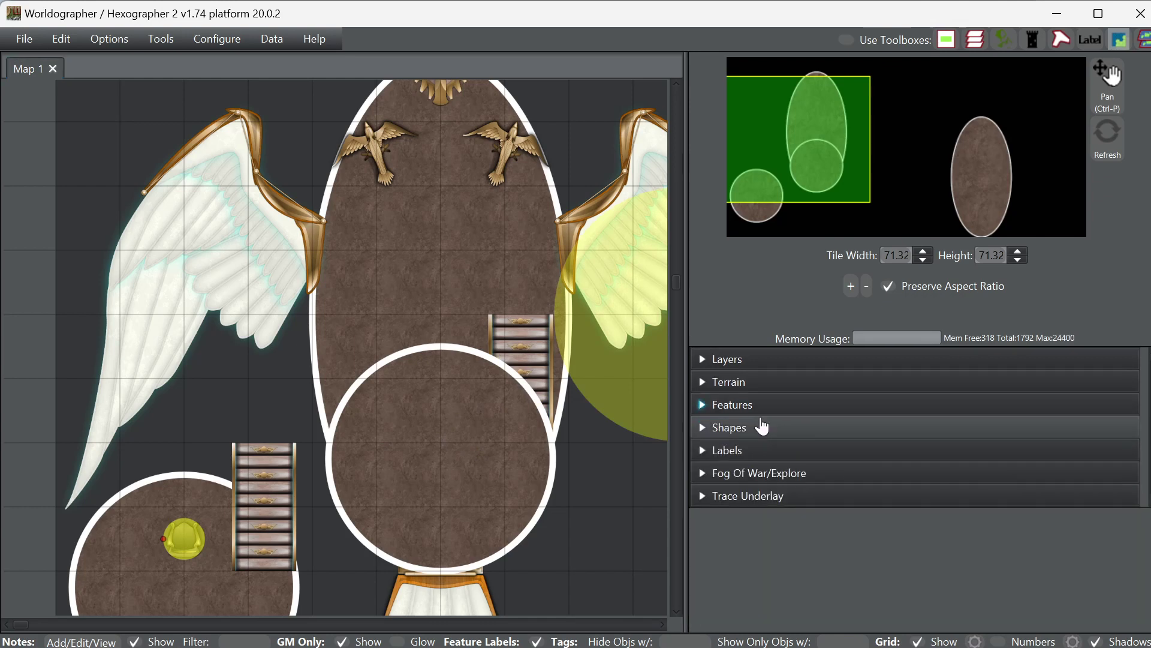
{"action": "left_click", "coordinate": [761, 425]}
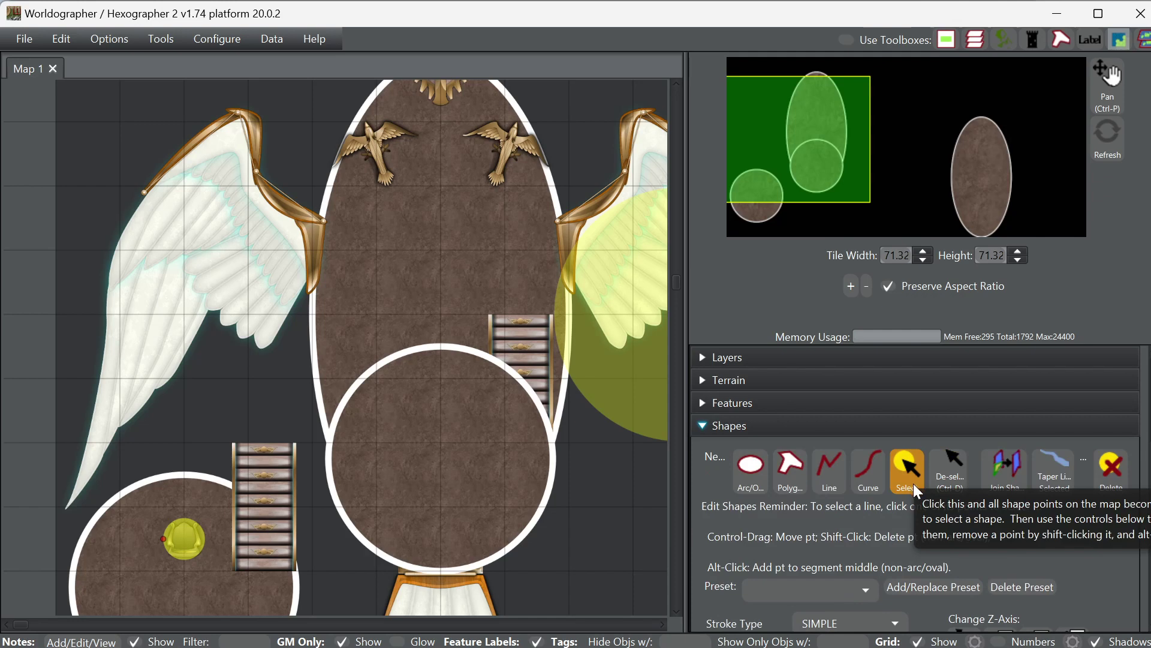
{"action": "left_click", "coordinate": [913, 484]}
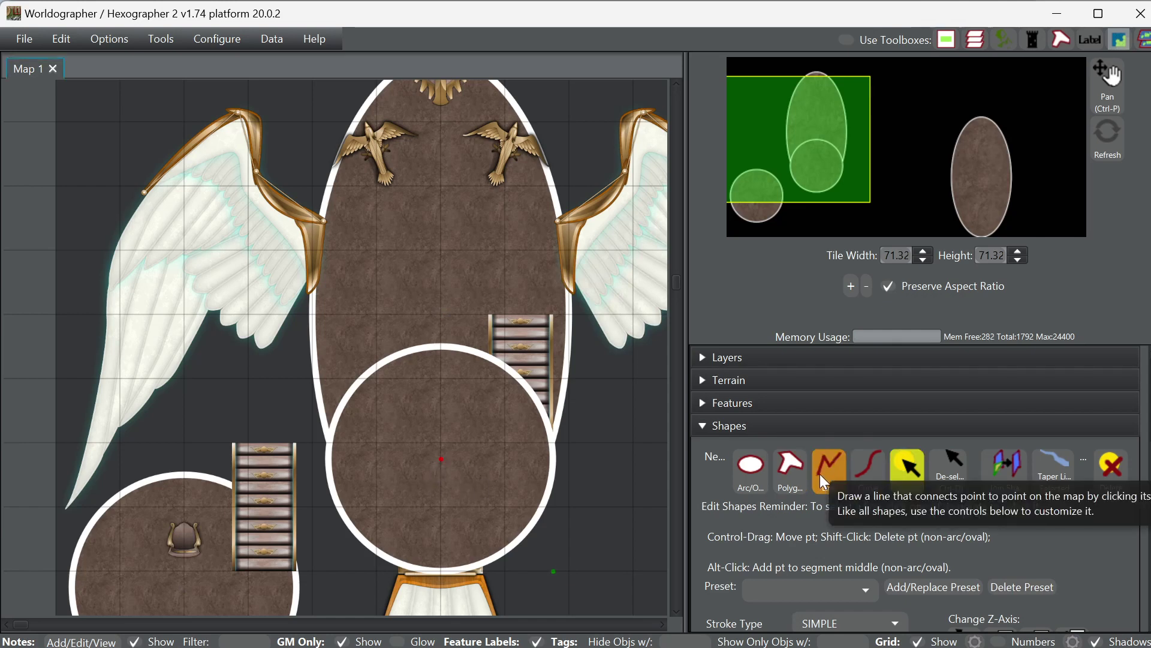
{"action": "scroll", "coordinate": [941, 523], "scroll_direction": "down", "scroll_amount": 10}
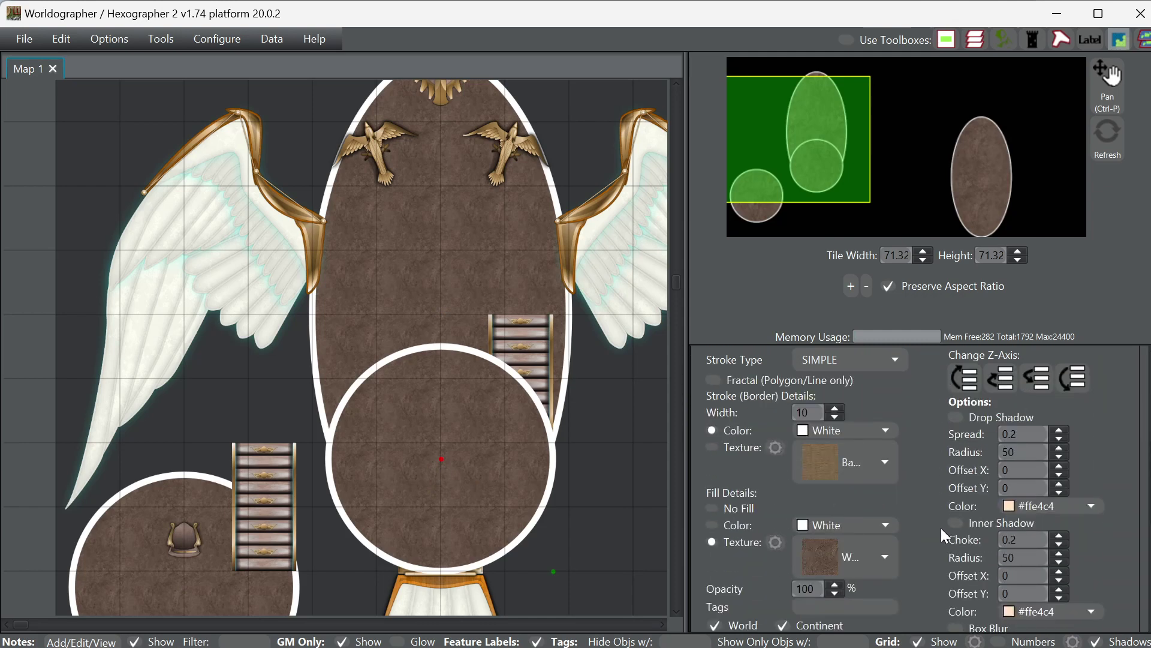
{"action": "left_click", "coordinate": [873, 546]}
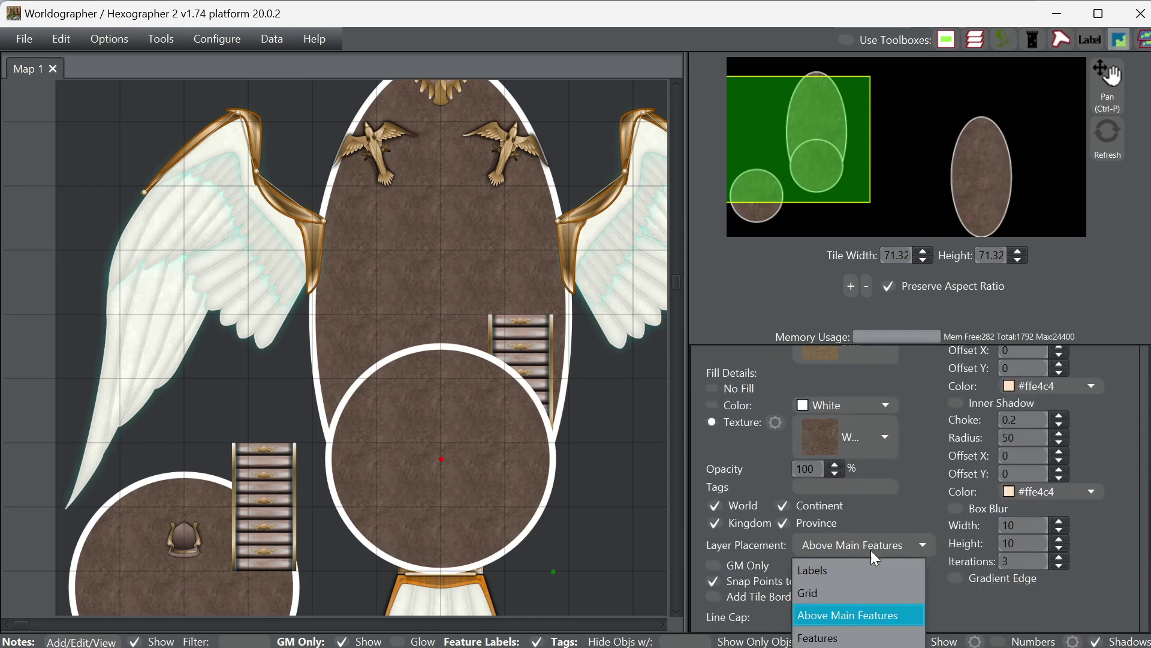
{"action": "left_click", "coordinate": [848, 638]}
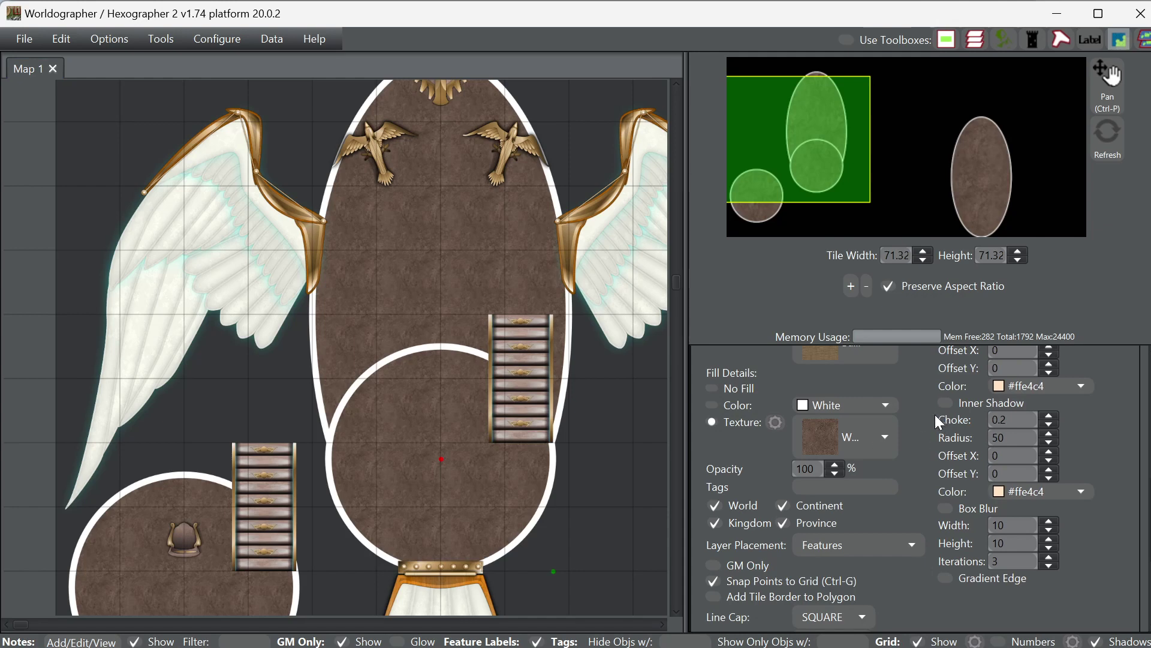
- Deselect the hull's circle and set up a new arc/oval shape with layer placement Above Main Features
{"action": "scroll", "coordinate": [927, 414], "scroll_direction": "up", "scroll_amount": 5}
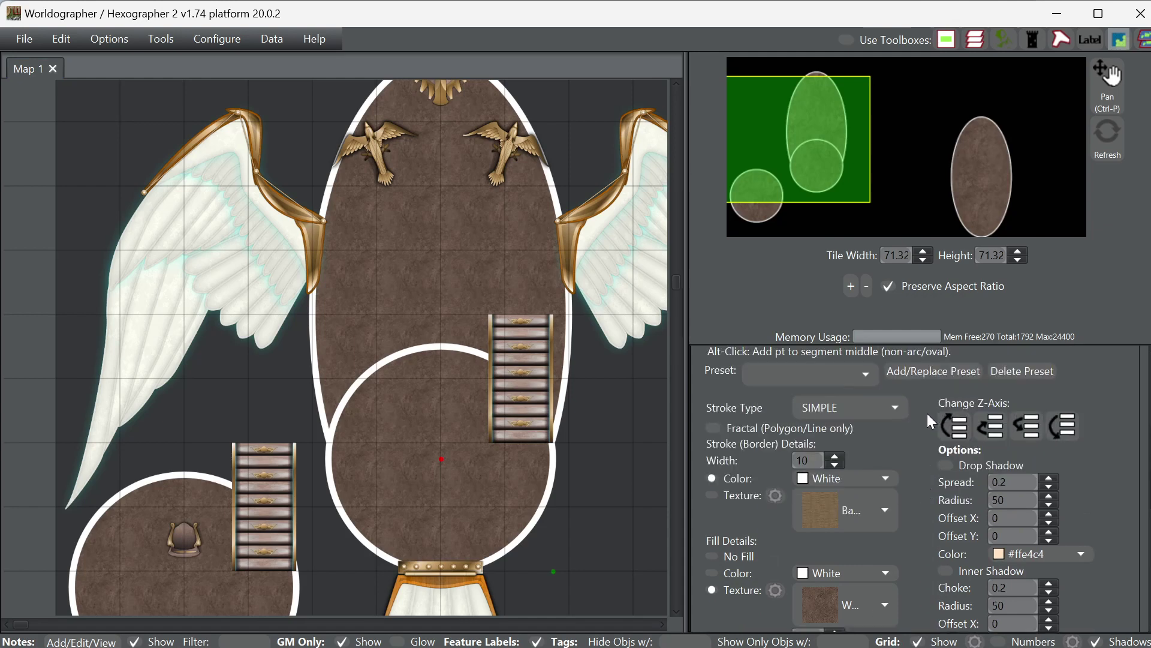
{"action": "scroll", "coordinate": [927, 413], "scroll_direction": "up", "scroll_amount": 5}
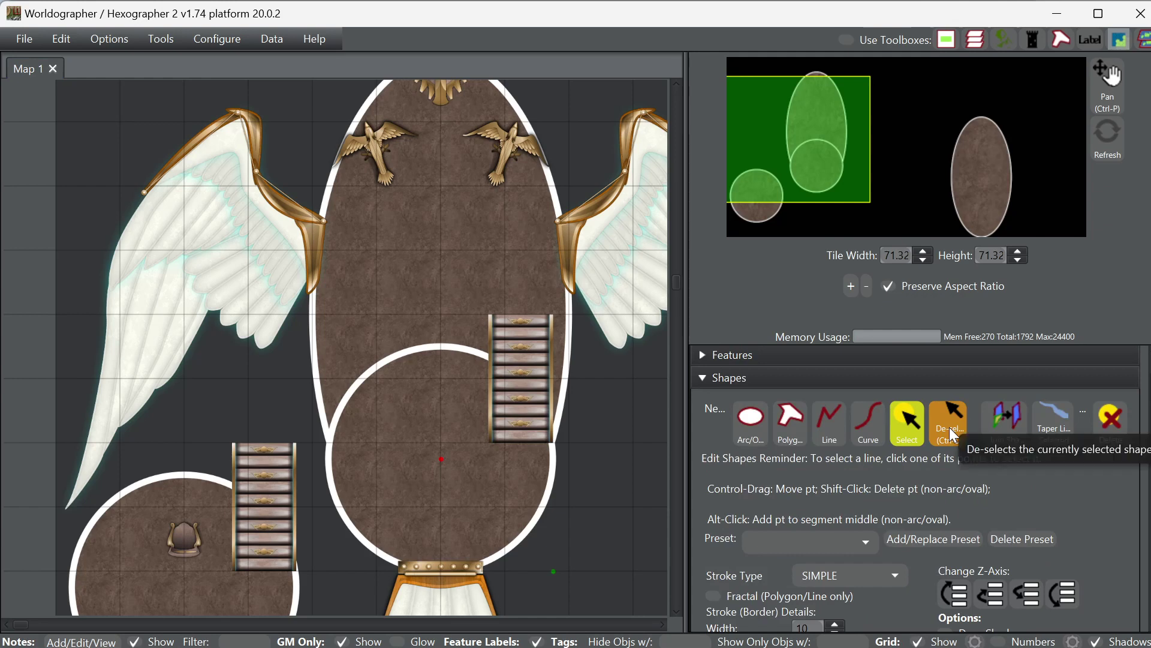
{"action": "left_click", "coordinate": [948, 427]}
{"action": "left_click", "coordinate": [760, 426]}
{"action": "scroll", "coordinate": [950, 531], "scroll_direction": "down", "scroll_amount": 5}
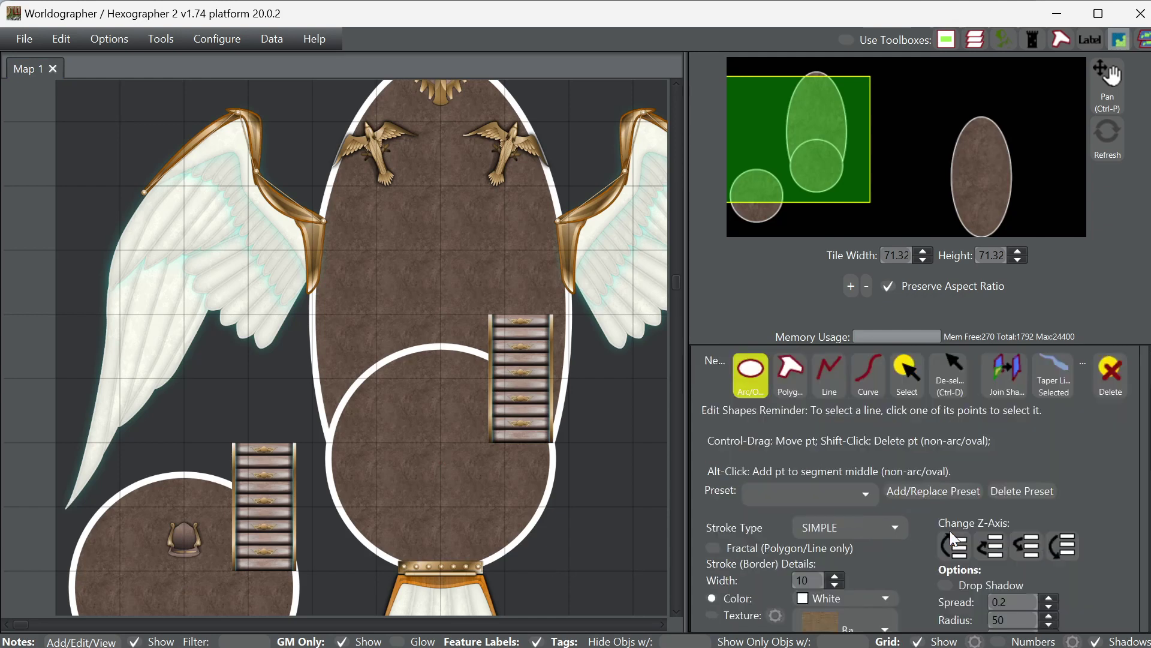
{"action": "scroll", "coordinate": [898, 526], "scroll_direction": "down", "scroll_amount": 3}
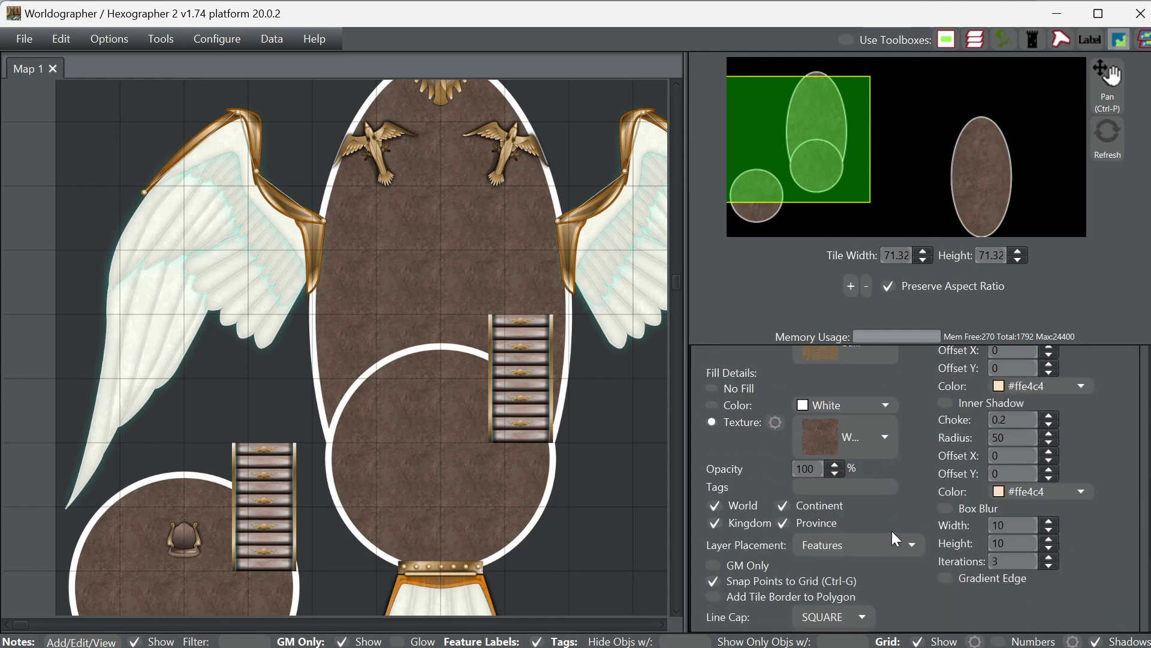
{"action": "left_click", "coordinate": [867, 541]}
{"action": "left_click", "coordinate": [856, 621]}
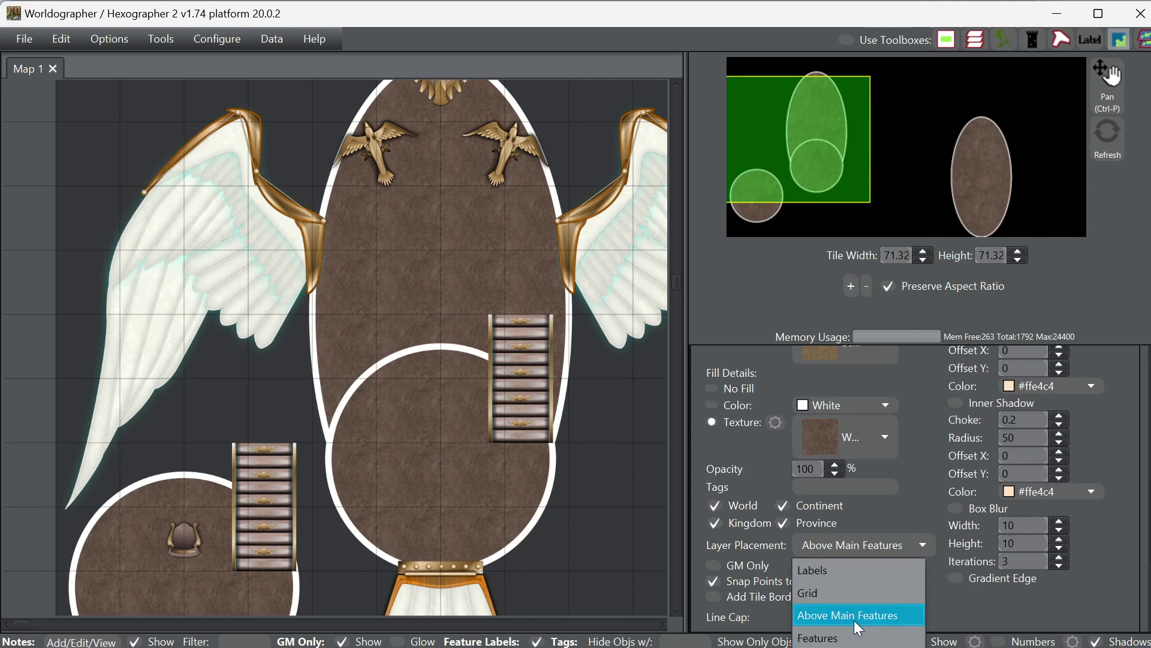
- Set the new shape's opacity to 50% and draw an oval centred on the hull's circle, slightly wider than it
{"action": "scroll", "coordinate": [921, 538], "scroll_direction": "up", "scroll_amount": 4}
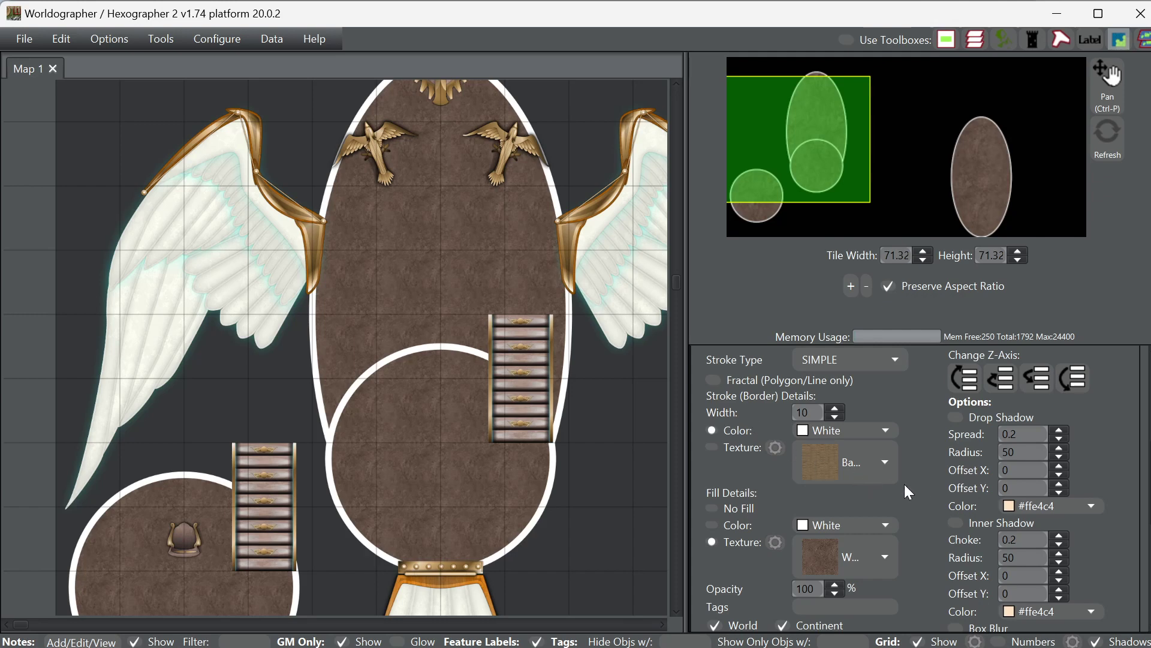
{"action": "scroll", "coordinate": [916, 484], "scroll_direction": "down", "scroll_amount": 3}
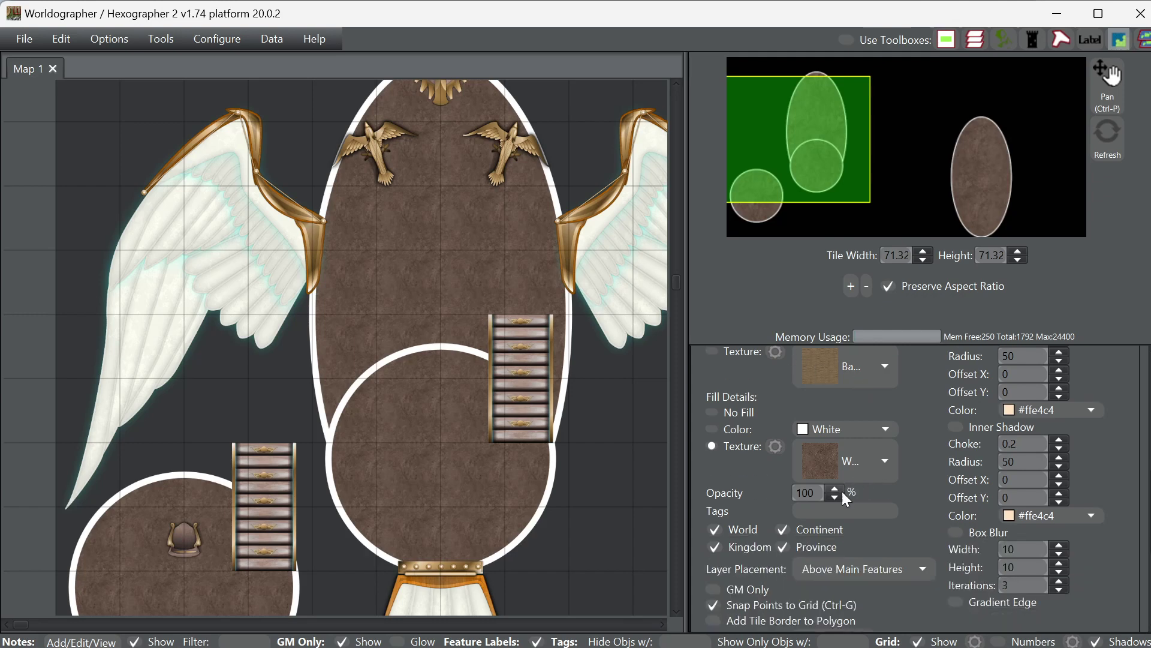
{"action": "left_click_drag", "start_coordinate": [807, 496], "coordinate": [782, 494]}
{"action": "type", "text": "50"}
{"action": "scroll", "coordinate": [822, 463], "scroll_direction": "up", "scroll_amount": 10}
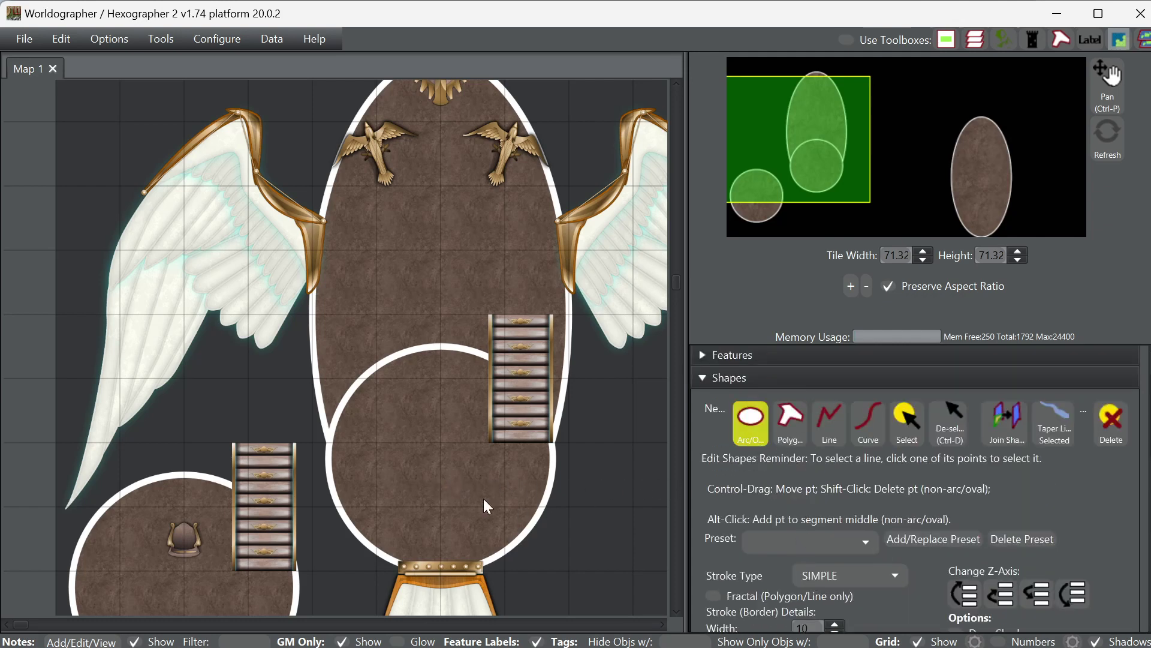
{"action": "left_click", "coordinate": [442, 459]}
{"action": "left_click", "coordinate": [565, 557]}
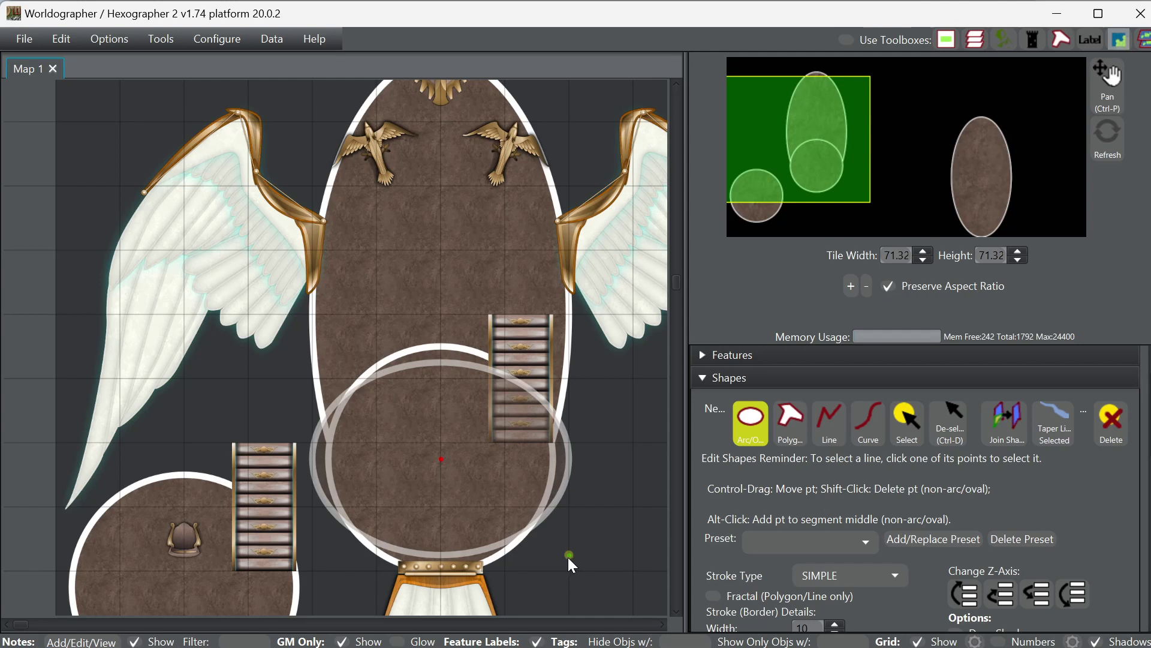
- Fit the semi-transparent oval over the hull's circle and set its opacity to 70%
{"action": "left_click", "coordinate": [567, 556]}
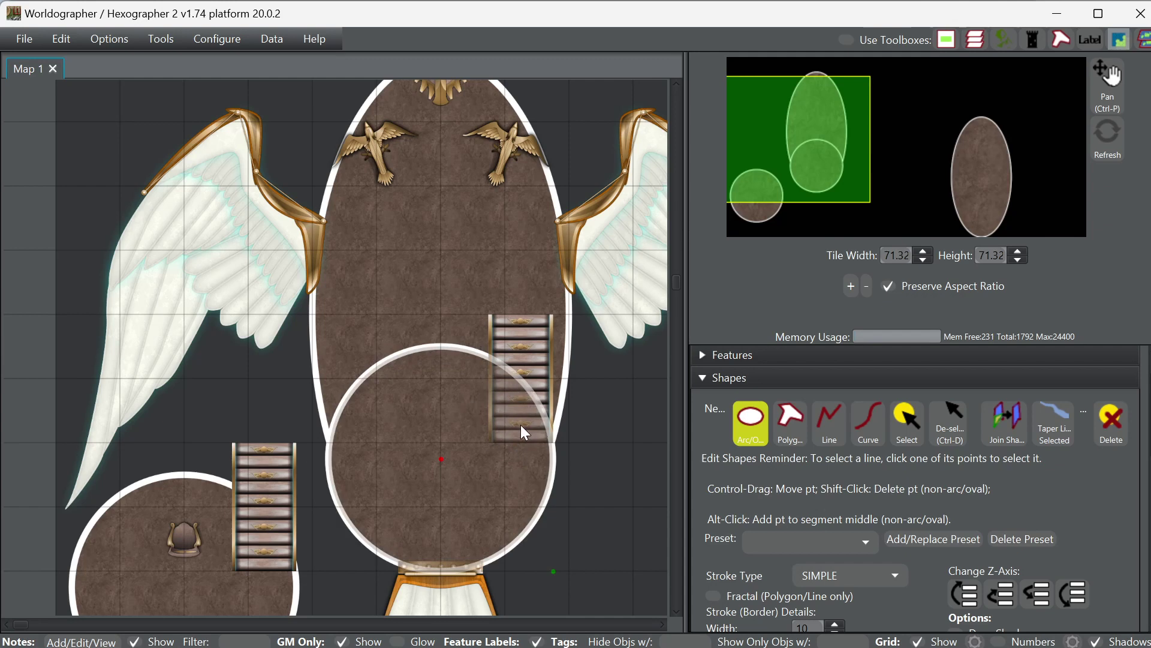
{"action": "scroll", "coordinate": [865, 499], "scroll_direction": "down", "scroll_amount": 5}
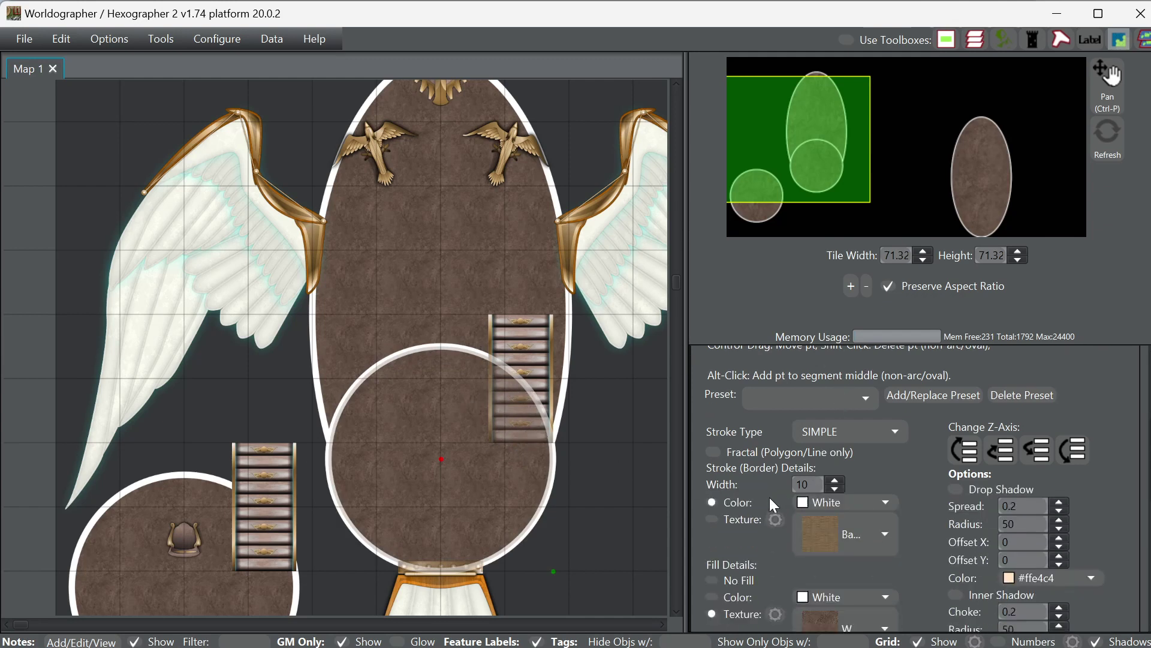
{"action": "scroll", "coordinate": [756, 489], "scroll_direction": "down", "scroll_amount": 1}
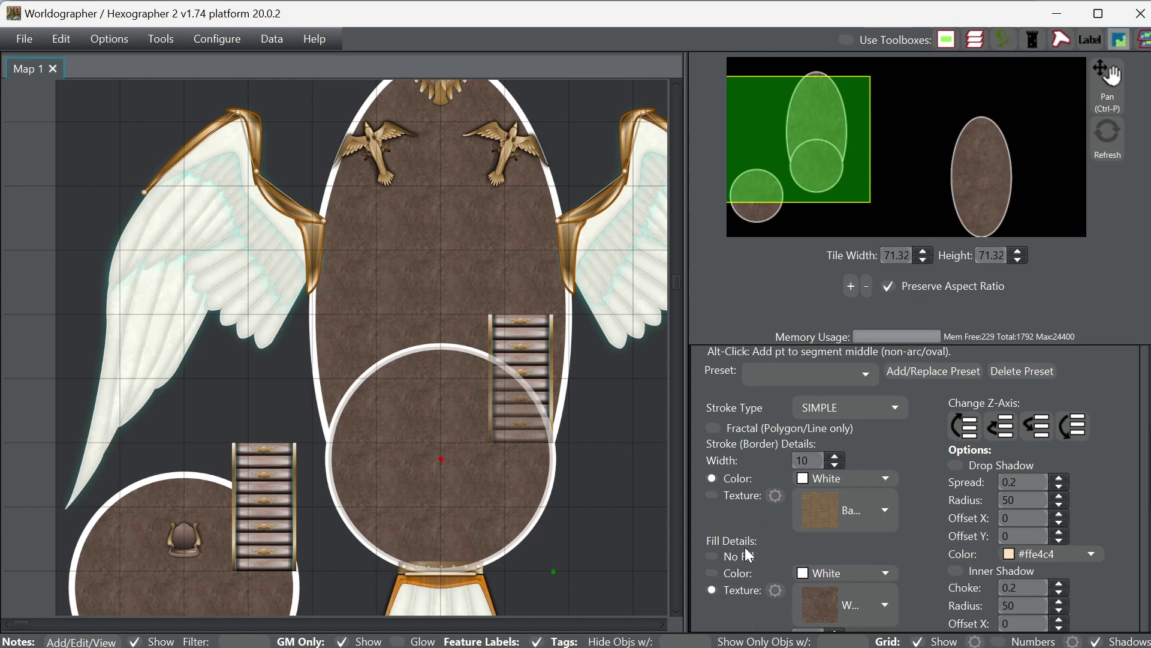
{"action": "scroll", "coordinate": [753, 574], "scroll_direction": "down", "scroll_amount": 4}
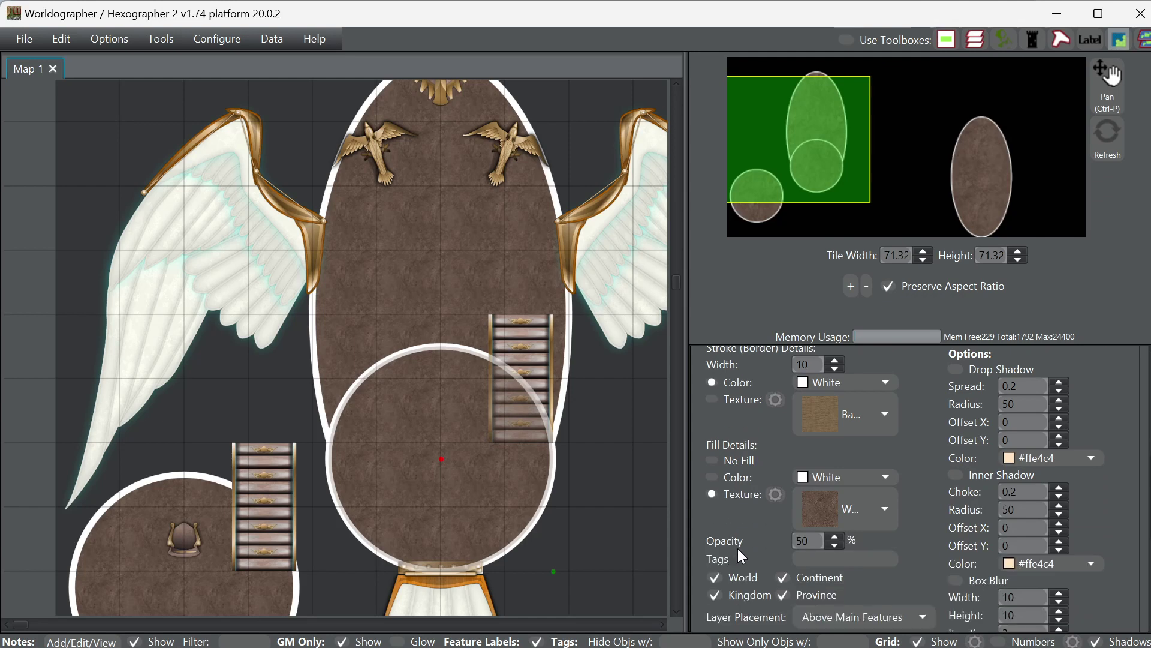
{"action": "left_click_drag", "start_coordinate": [803, 540], "coordinate": [792, 541]}
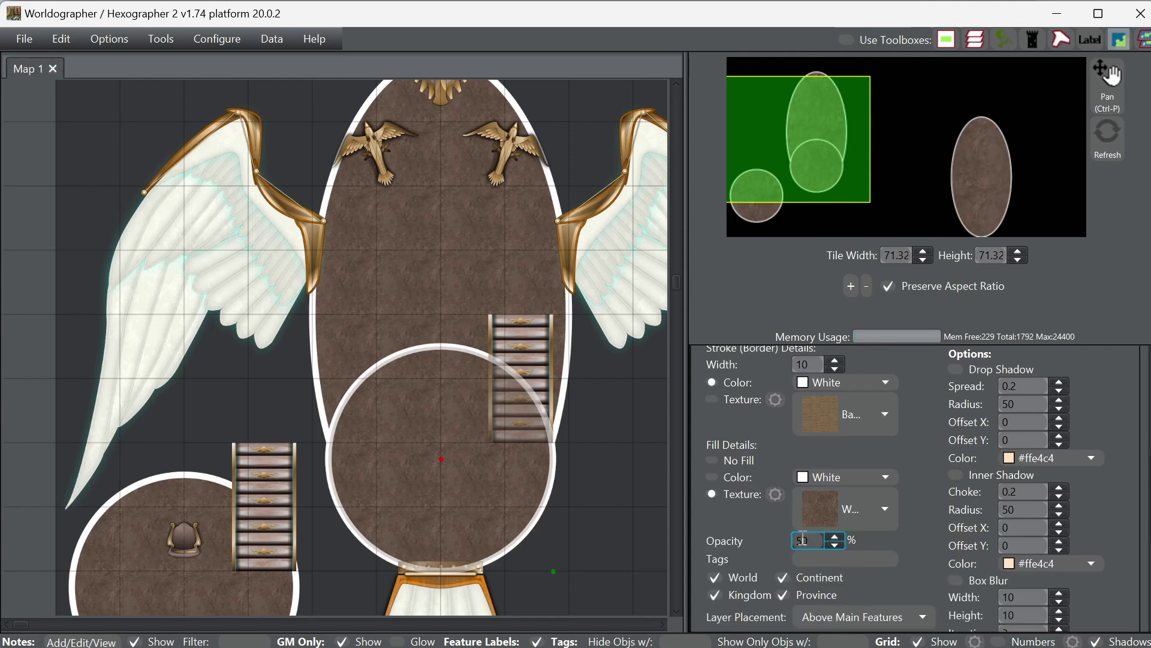
{"action": "type", "text": "6"}
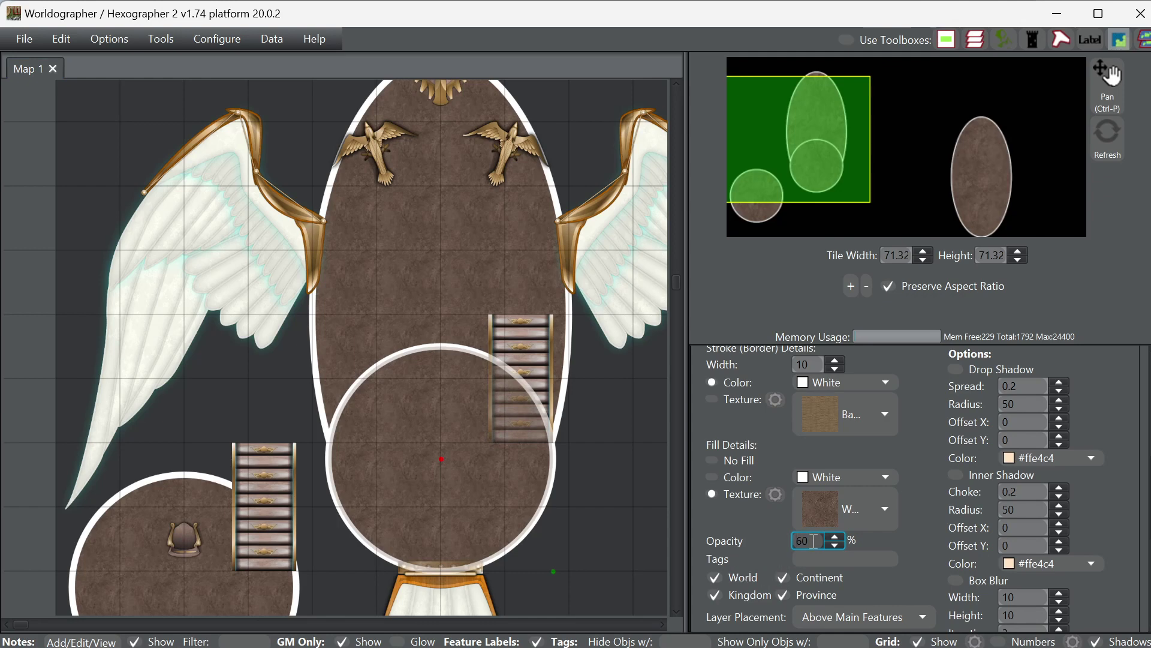
{"action": "left_click_drag", "start_coordinate": [805, 541], "coordinate": [793, 542]}
{"action": "type", "text": "7"}
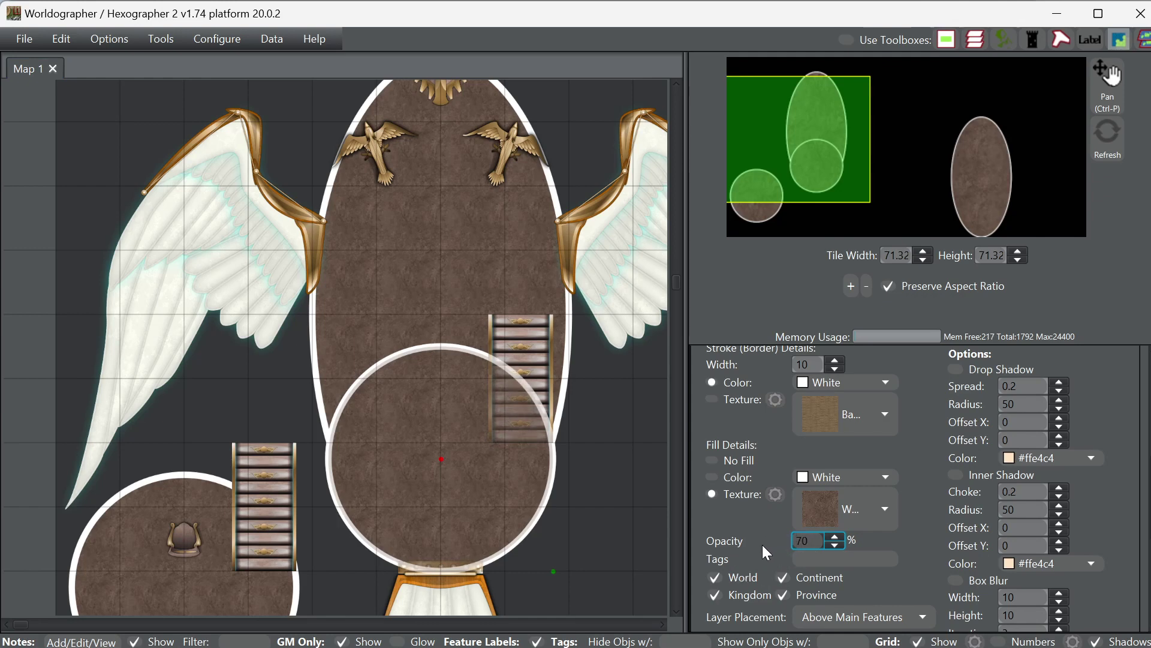
{"action": "left_click", "coordinate": [915, 512]}
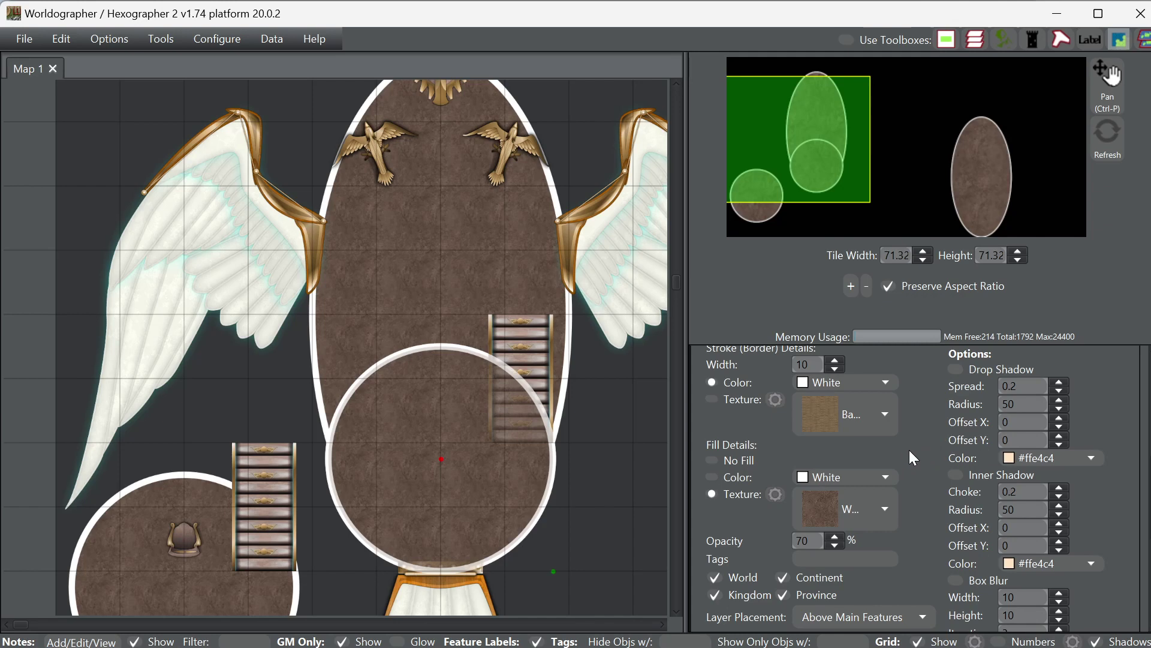
- Place the door feature on the Above Main Features layer at the upper edge of the hull's circle
{"action": "scroll", "coordinate": [919, 446], "scroll_direction": "up", "scroll_amount": 5}
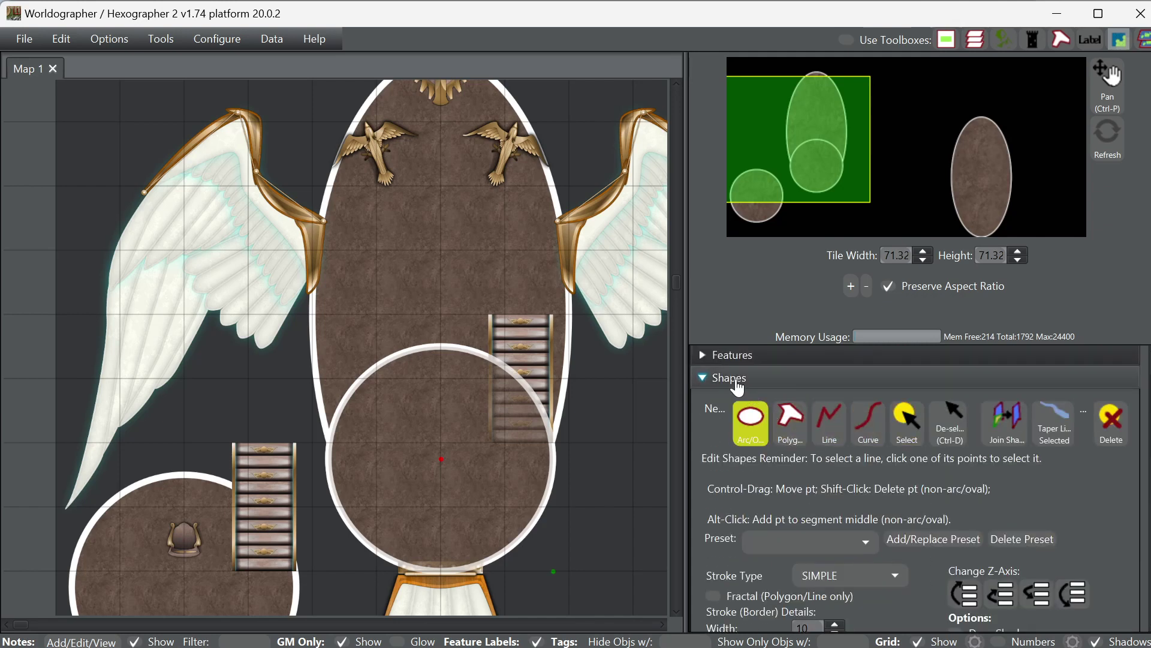
{"action": "left_click", "coordinate": [740, 381]}
{"action": "left_click", "coordinate": [745, 371]}
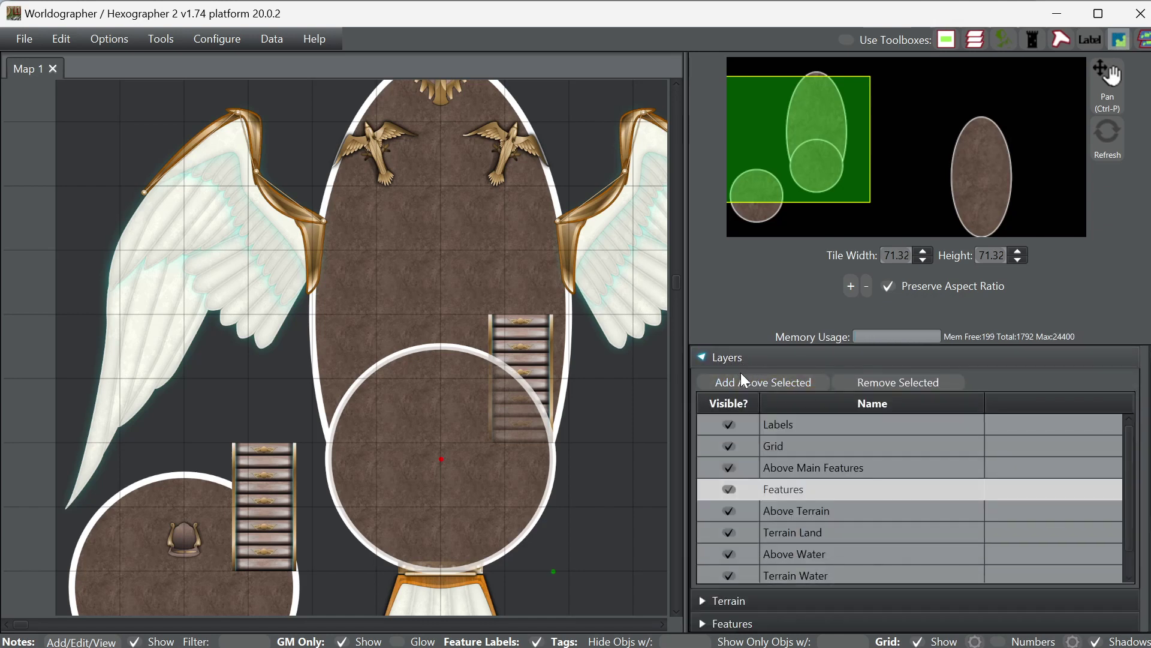
{"action": "left_click", "coordinate": [740, 364]}
{"action": "left_click", "coordinate": [744, 403]}
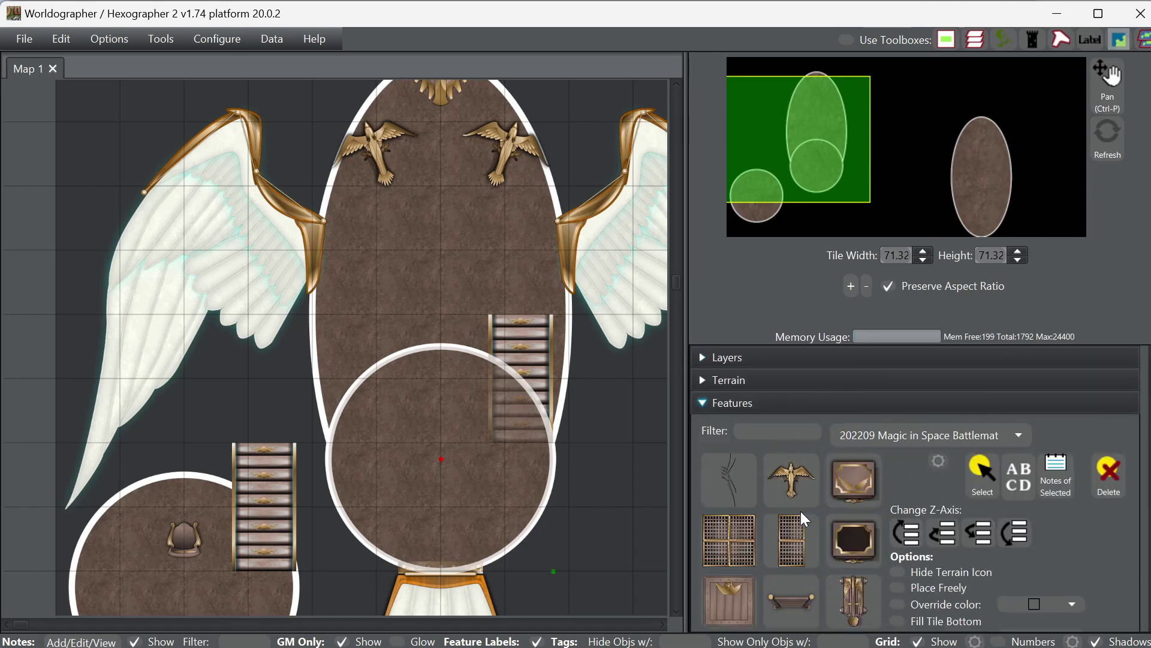
{"action": "scroll", "coordinate": [801, 513], "scroll_direction": "down", "scroll_amount": 5}
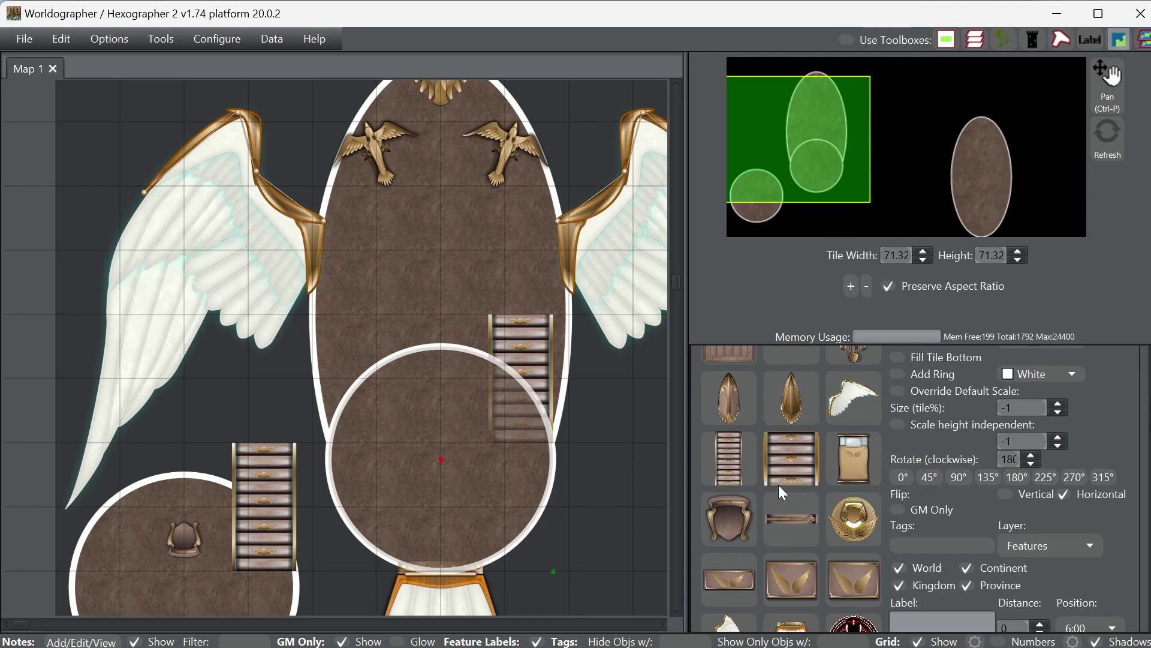
{"action": "scroll", "coordinate": [797, 487], "scroll_direction": "down", "scroll_amount": 1}
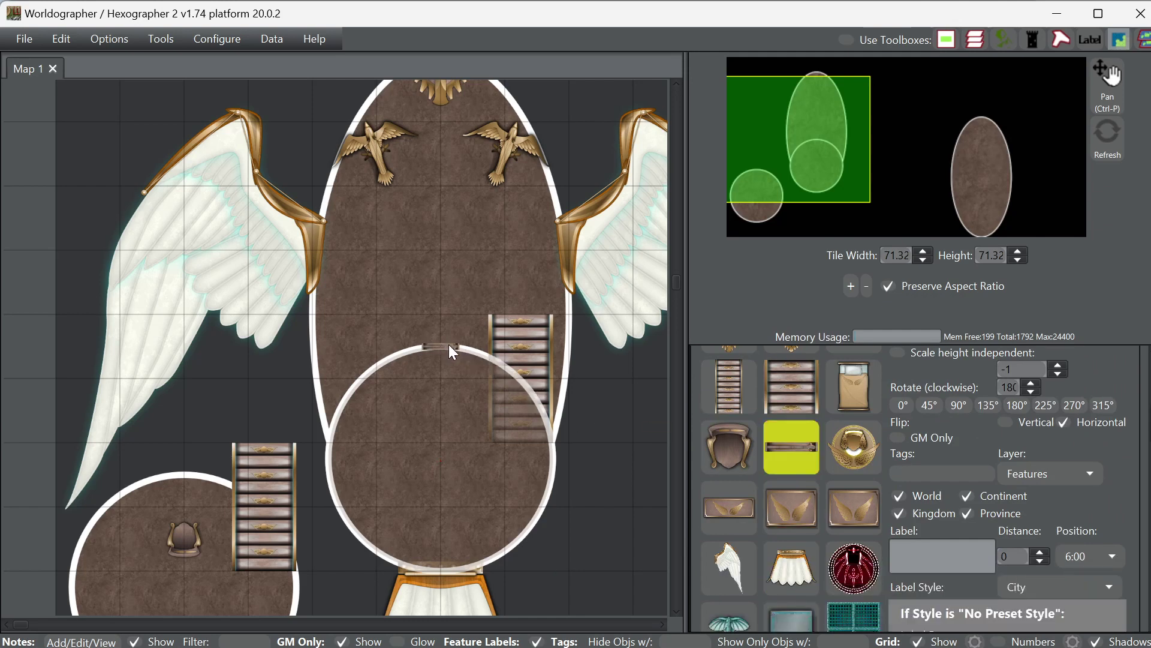
{"action": "scroll", "coordinate": [942, 456], "scroll_direction": "up", "scroll_amount": 2}
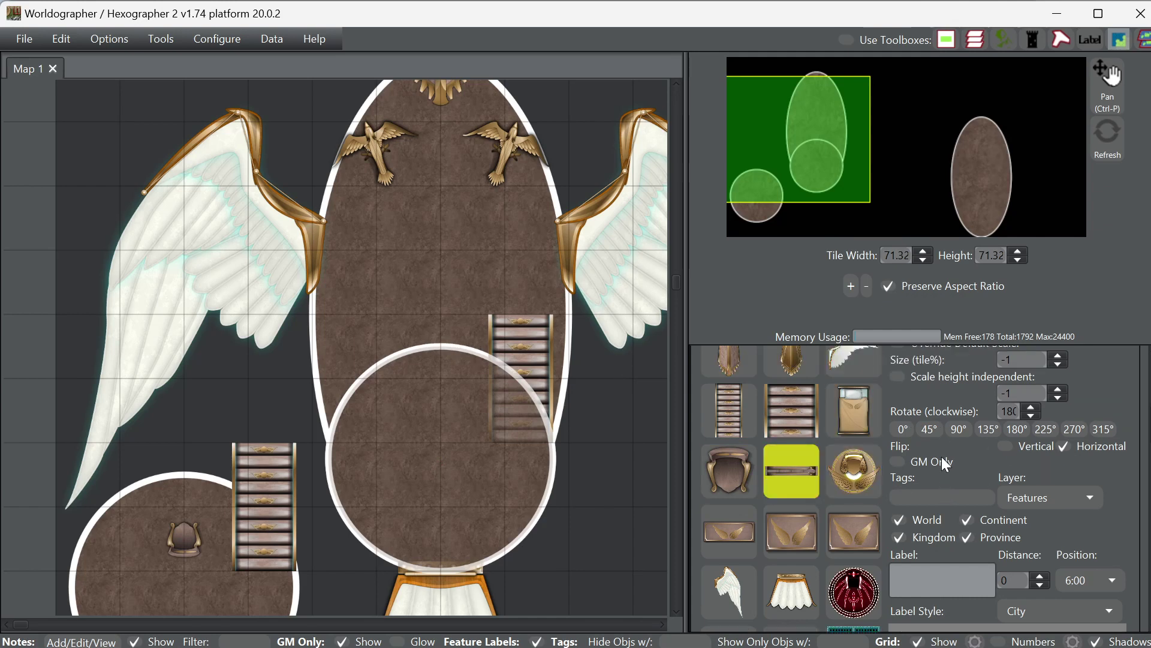
{"action": "scroll", "coordinate": [952, 462], "scroll_direction": "down", "scroll_amount": 4}
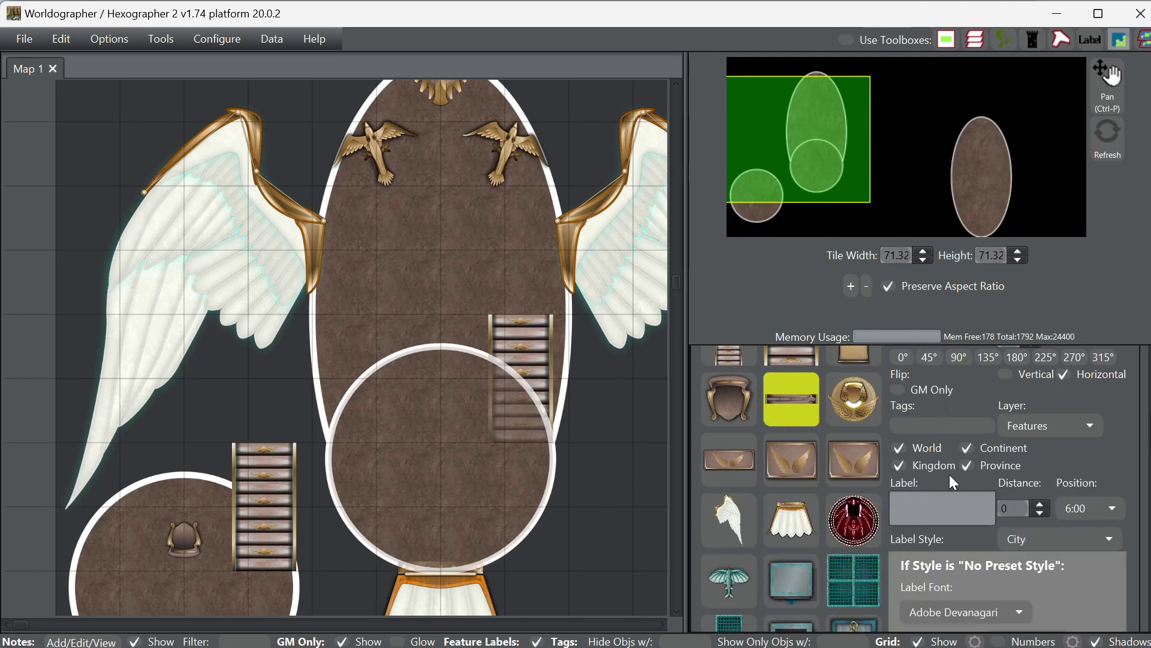
{"action": "left_click", "coordinate": [1025, 402]}
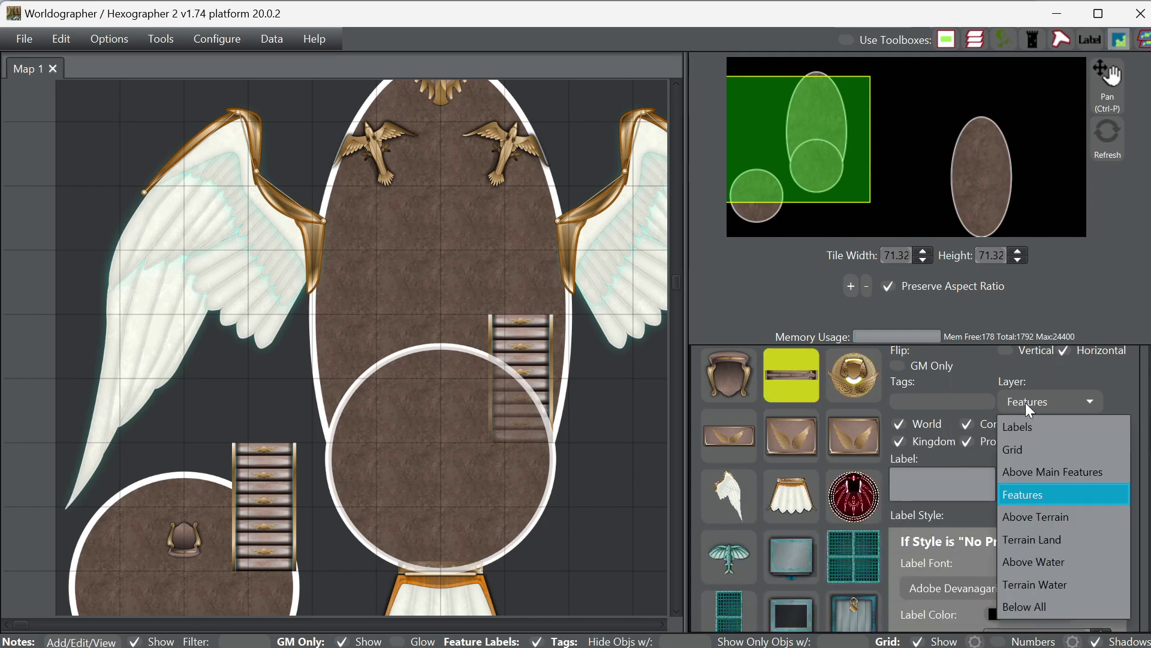
{"action": "left_click", "coordinate": [1037, 474]}
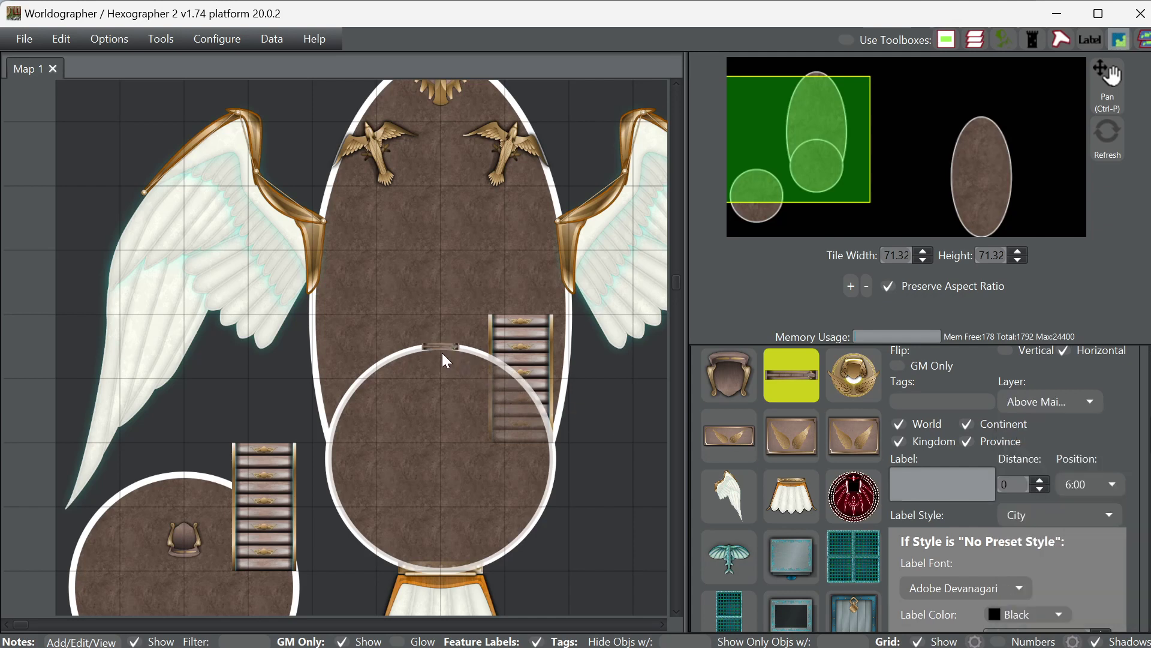
{"action": "left_click", "coordinate": [442, 351]}
- Choose the bed feature from the 202209 Magic in Space Battlemat set and rotate it 90°
{"action": "scroll", "coordinate": [899, 466], "scroll_direction": "up", "scroll_amount": 2}
{"action": "scroll", "coordinate": [953, 448], "scroll_direction": "up", "scroll_amount": 2}
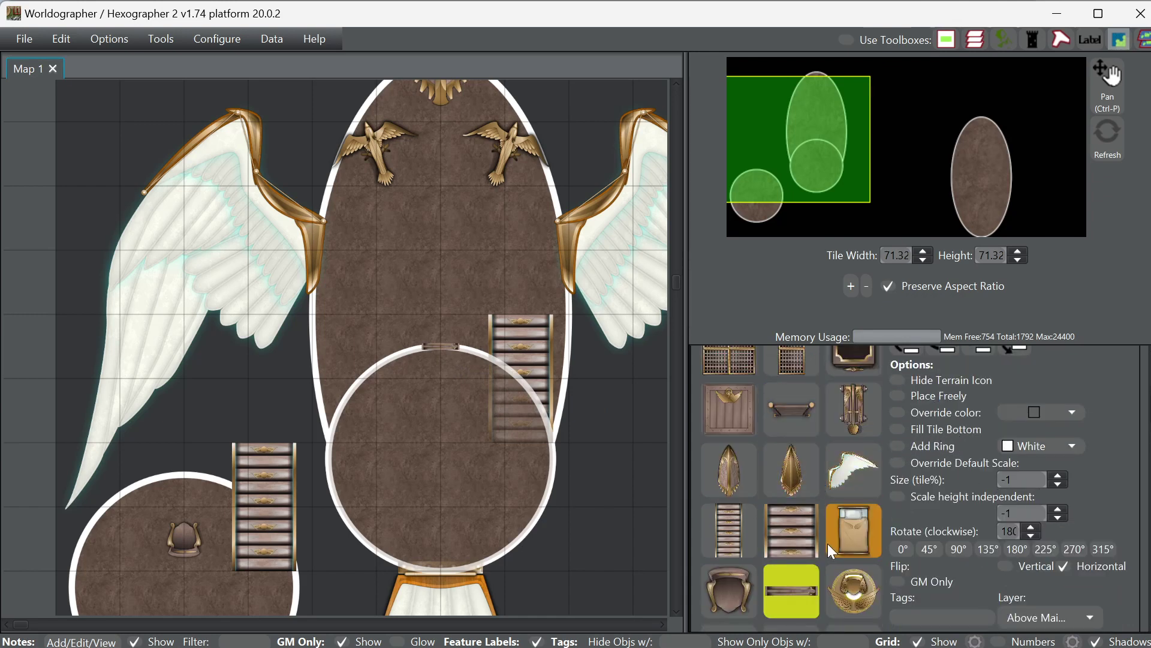
{"action": "scroll", "coordinate": [798, 486], "scroll_direction": "up", "scroll_amount": 1}
{"action": "scroll", "coordinate": [786, 473], "scroll_direction": "up", "scroll_amount": 2}
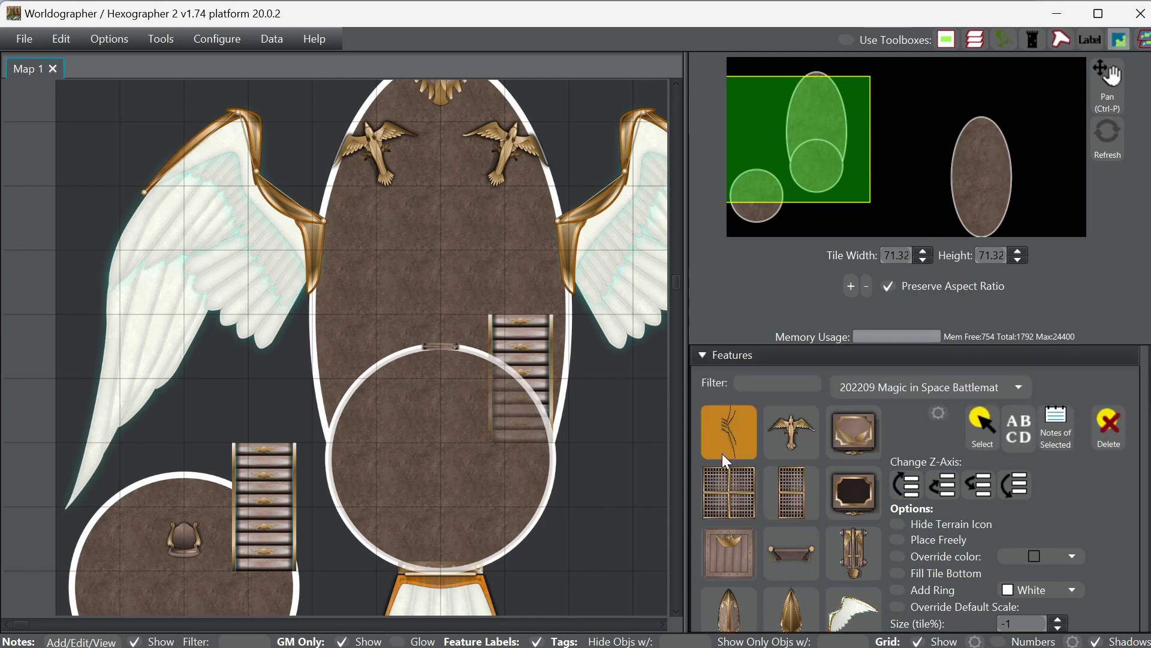
{"action": "scroll", "coordinate": [722, 453], "scroll_direction": "down", "scroll_amount": 4}
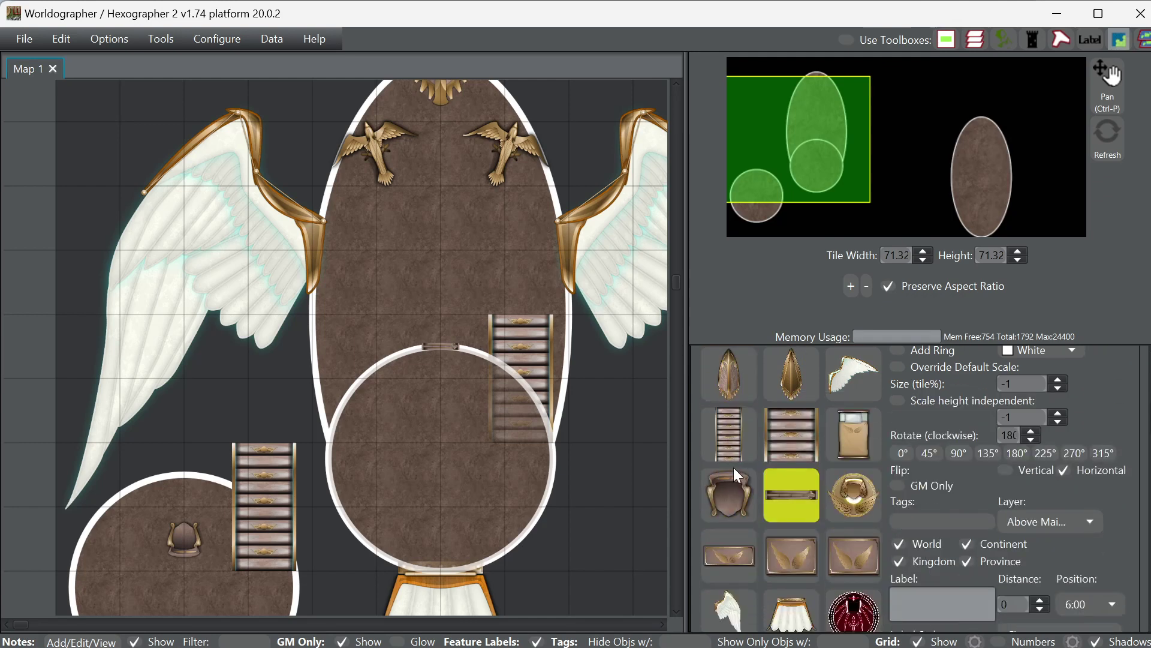
{"action": "left_click", "coordinate": [857, 440]}
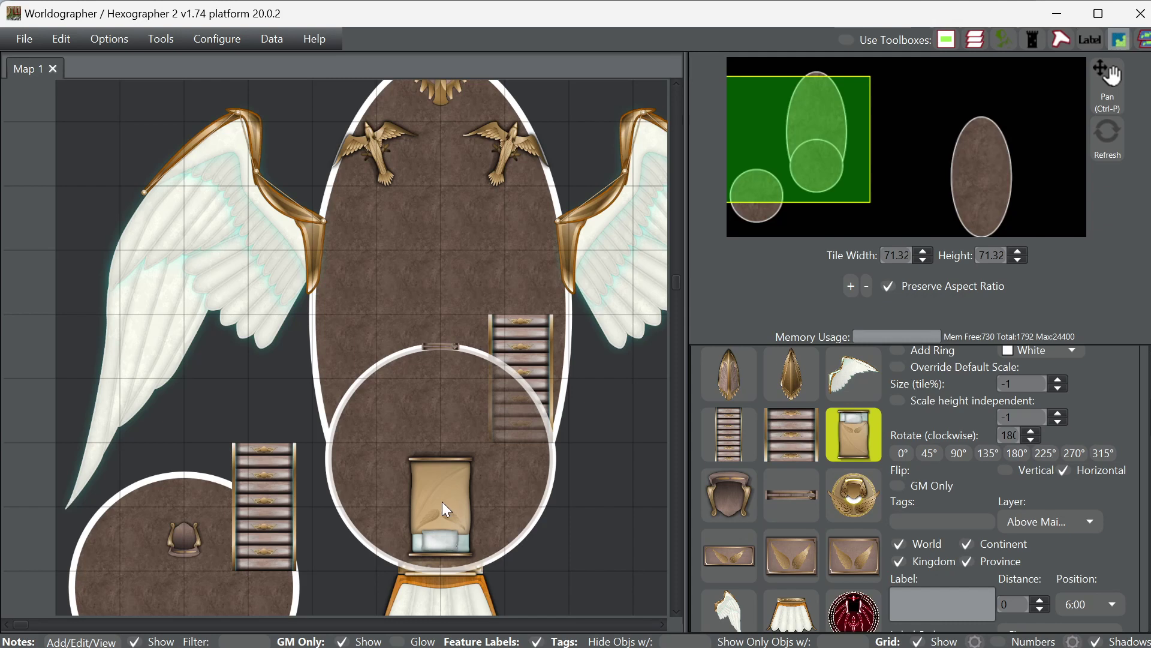
{"action": "left_click_drag", "start_coordinate": [442, 501], "coordinate": [819, 525]}
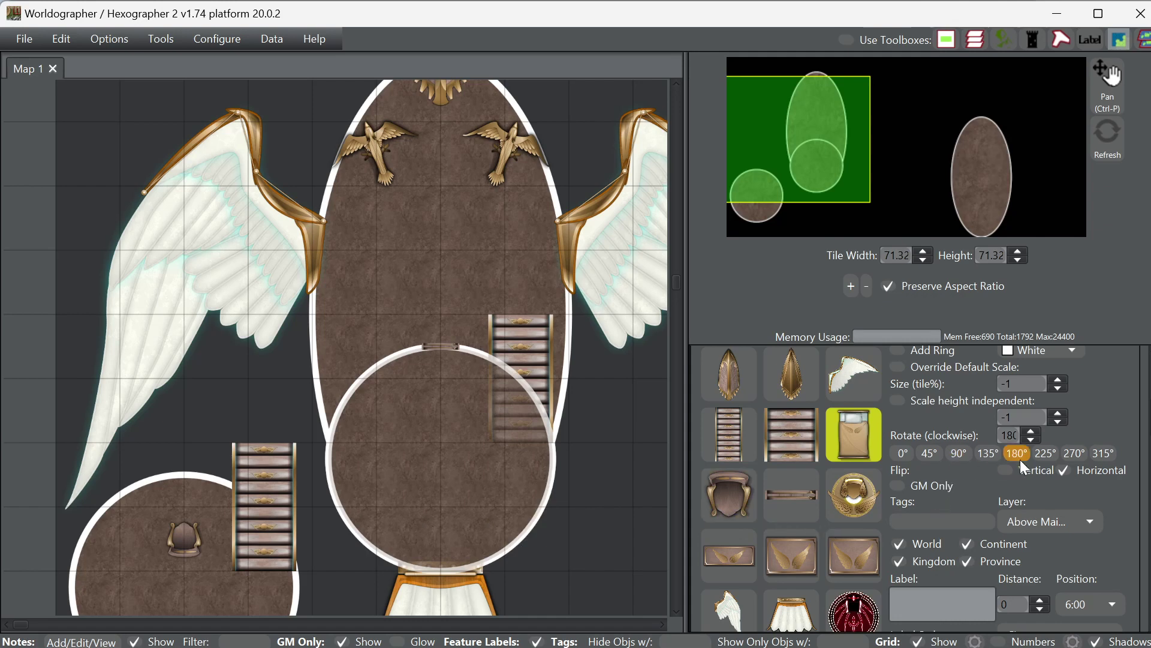
{"action": "left_click", "coordinate": [955, 453]}
- Override the bed's default scale with a size of 95 and place it in the left half of the hull's circle
{"action": "scroll", "coordinate": [979, 505], "scroll_direction": "up", "scroll_amount": 2}
{"action": "scroll", "coordinate": [969, 498], "scroll_direction": "up", "scroll_amount": 1}
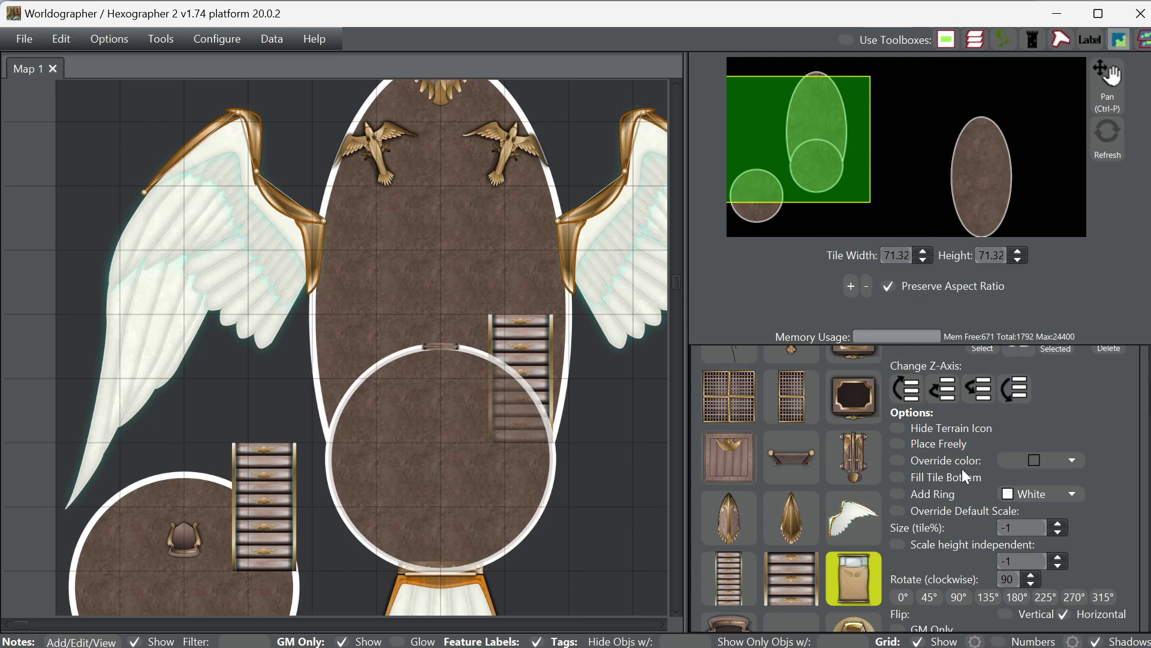
{"action": "left_click", "coordinate": [959, 510]}
{"action": "left_click", "coordinate": [1006, 528]}
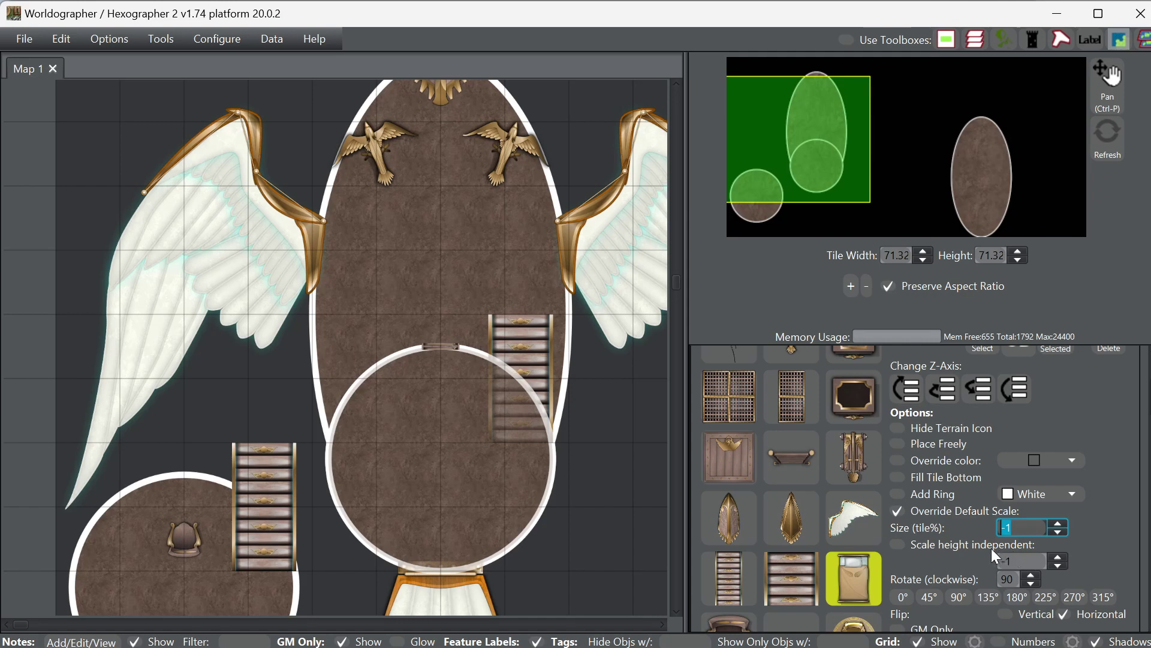
{"action": "type", "text": "90"}
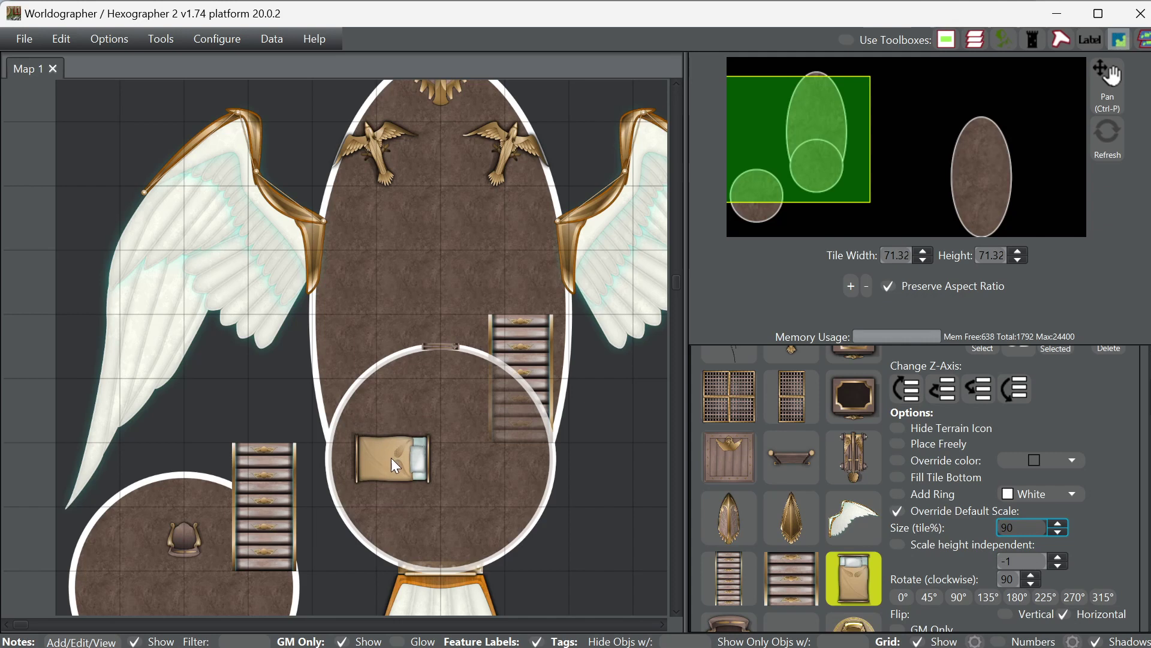
{"action": "double_click", "coordinate": [1017, 521]}
{"action": "type", "text": "95"}
{"action": "key", "text": "Return"}
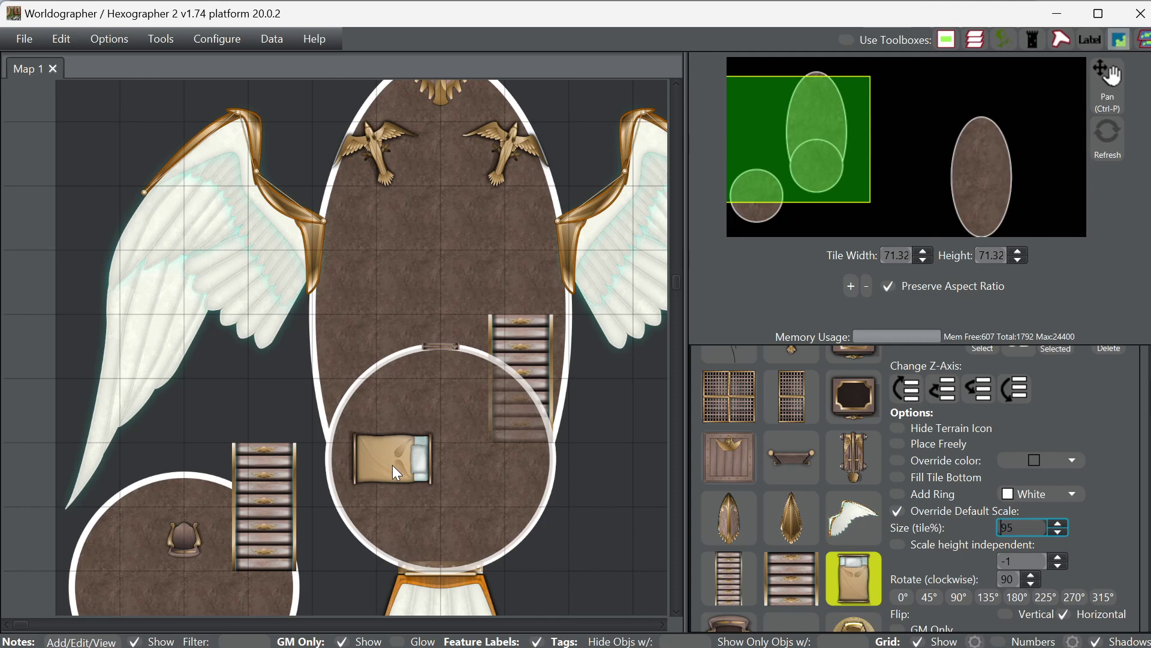
{"action": "left_click", "coordinate": [392, 466]}
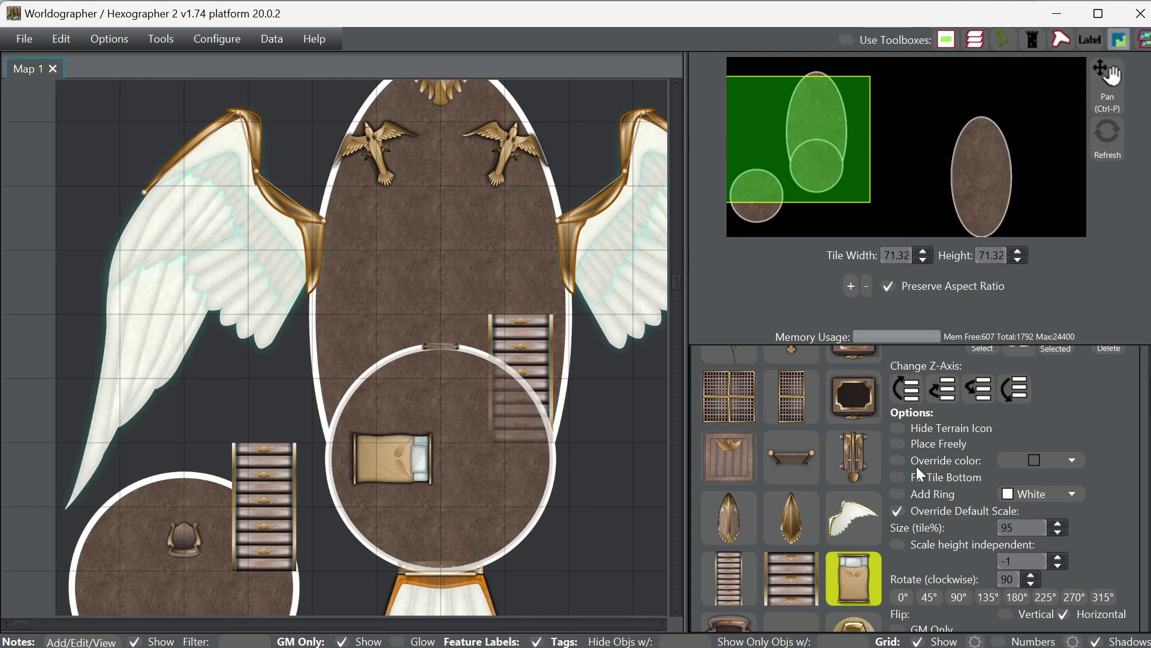
- Start a new line shape with the Line tool and open its opacity value for editing
{"action": "scroll", "coordinate": [1080, 444], "scroll_direction": "up", "scroll_amount": 3}
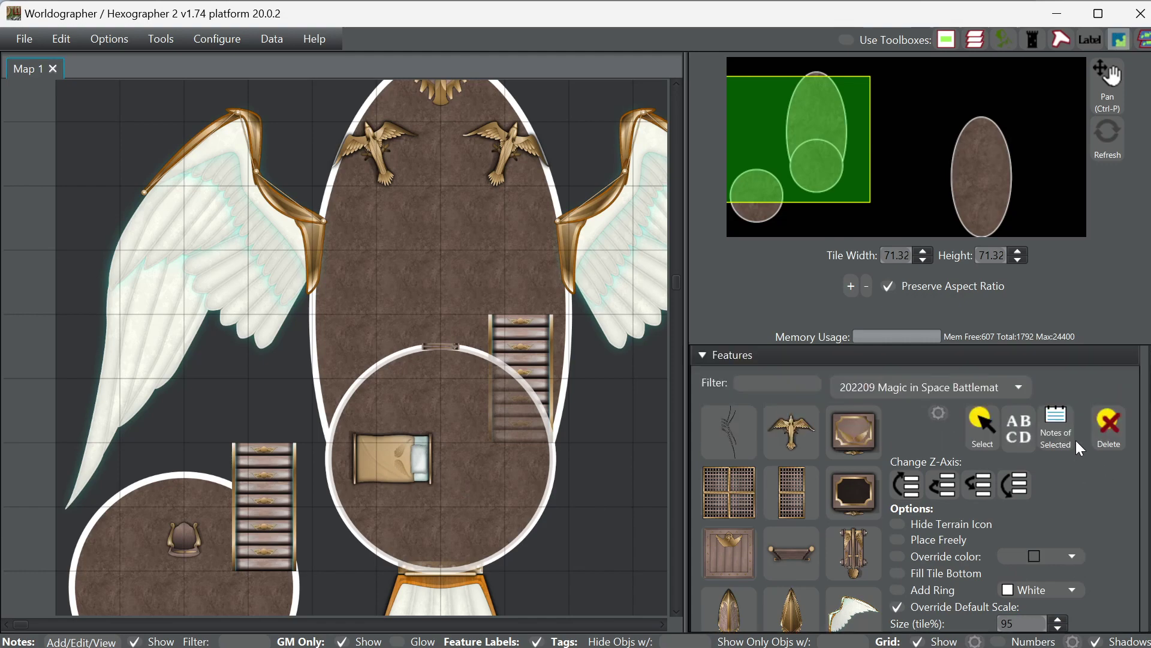
{"action": "left_click", "coordinate": [730, 358]}
{"action": "left_click", "coordinate": [757, 403]}
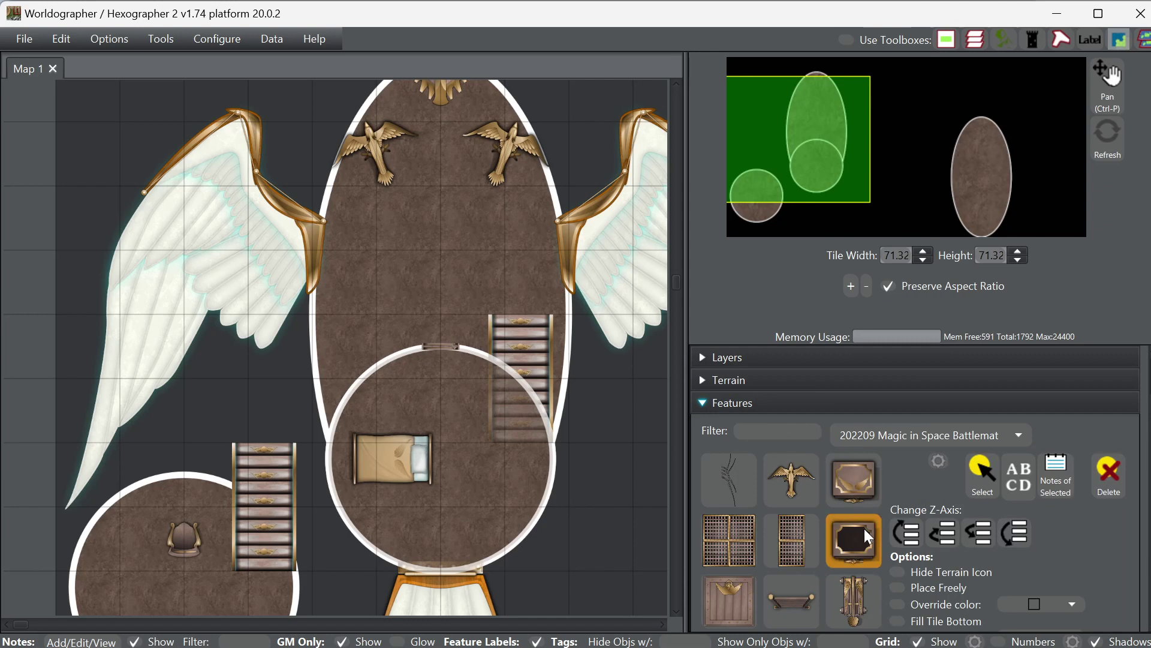
{"action": "left_click", "coordinate": [763, 403]}
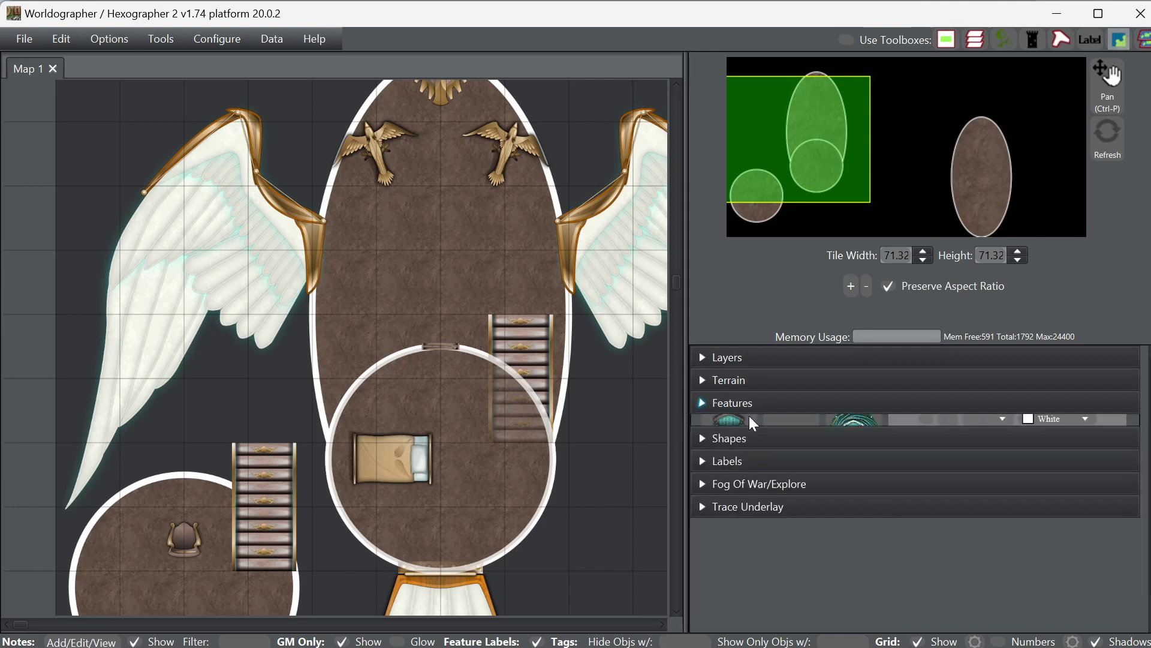
{"action": "left_click", "coordinate": [750, 435]}
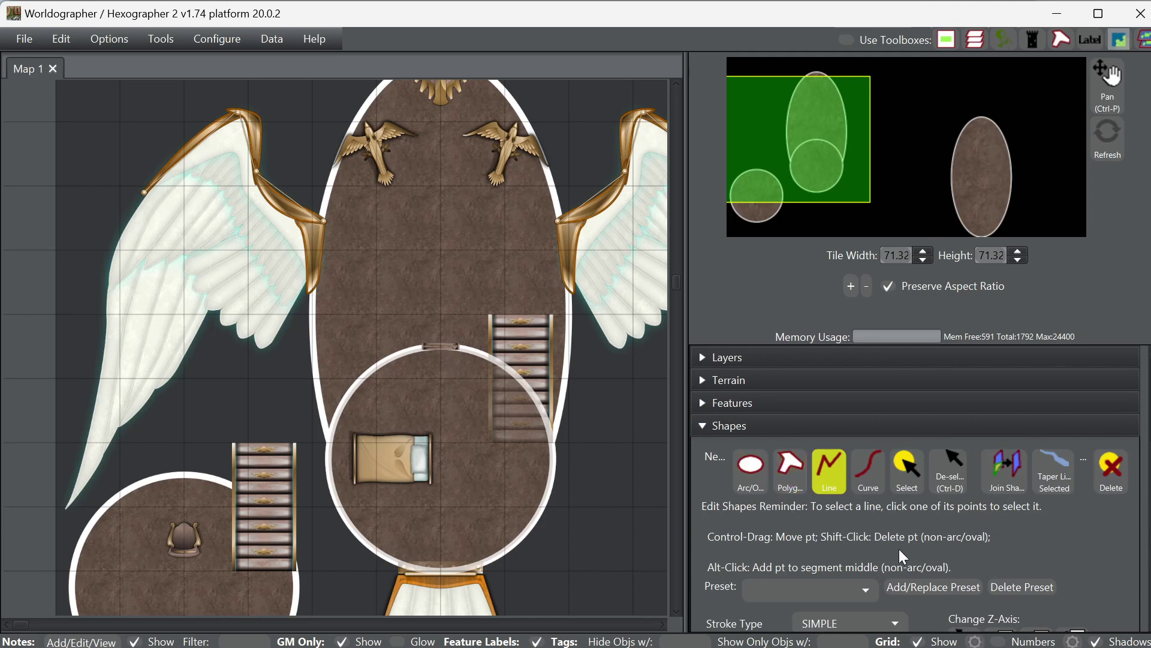
{"action": "scroll", "coordinate": [888, 552], "scroll_direction": "down", "scroll_amount": 3}
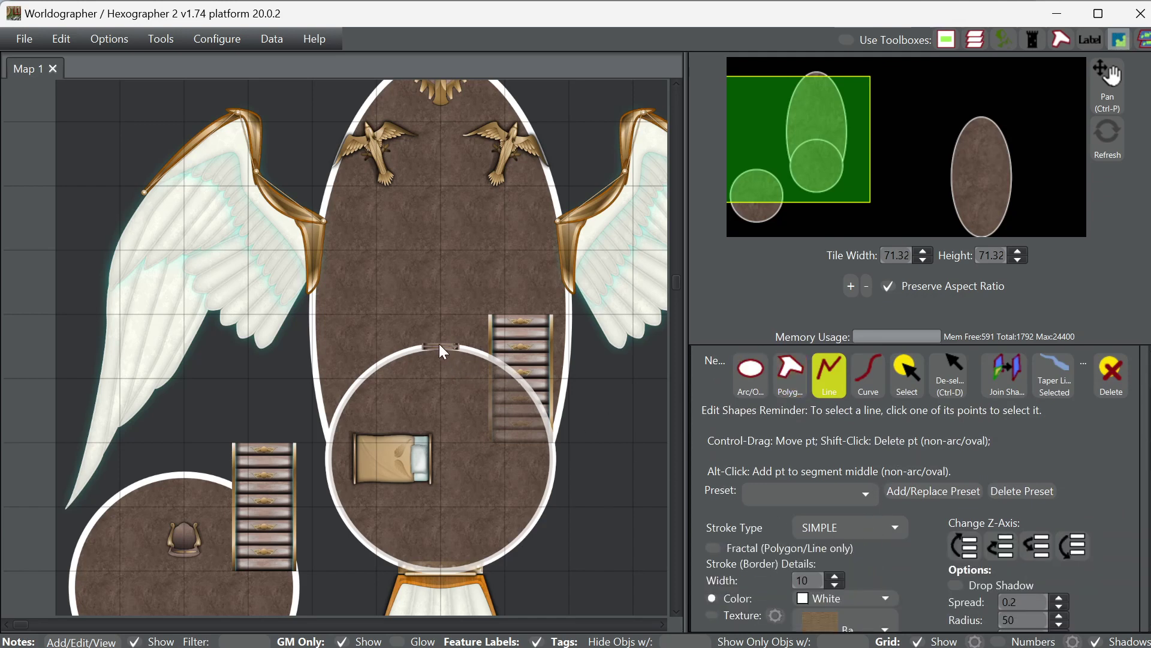
{"action": "scroll", "coordinate": [948, 552], "scroll_direction": "down", "scroll_amount": 10}
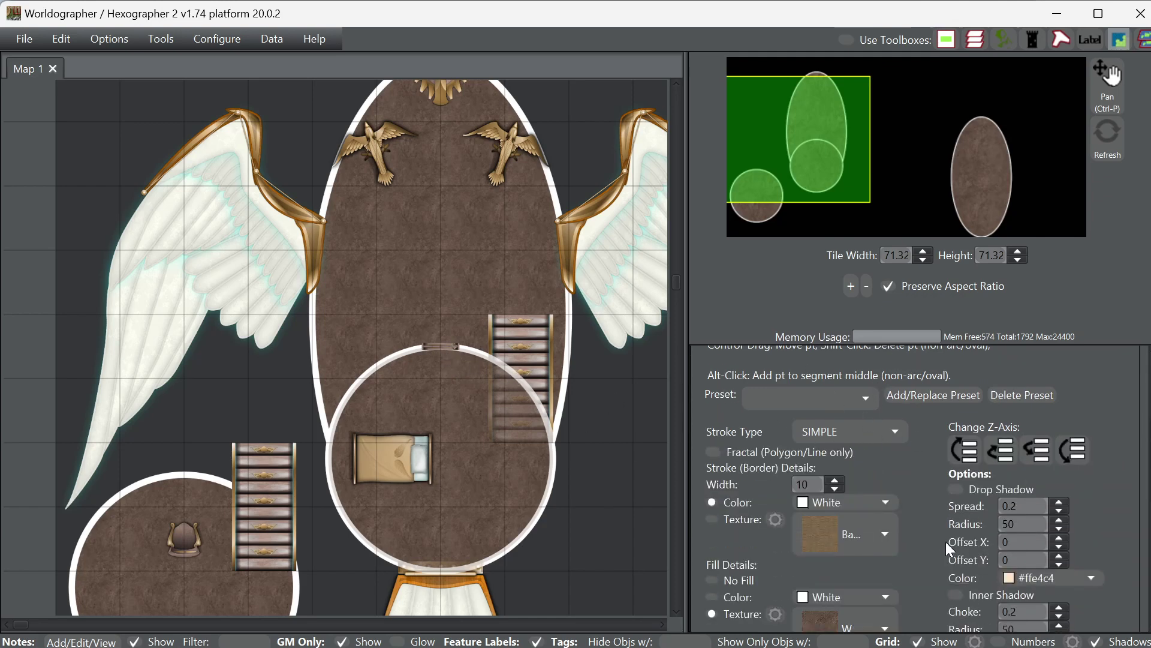
{"action": "scroll", "coordinate": [927, 548], "scroll_direction": "down", "scroll_amount": 1}
{"action": "left_click", "coordinate": [810, 444]}
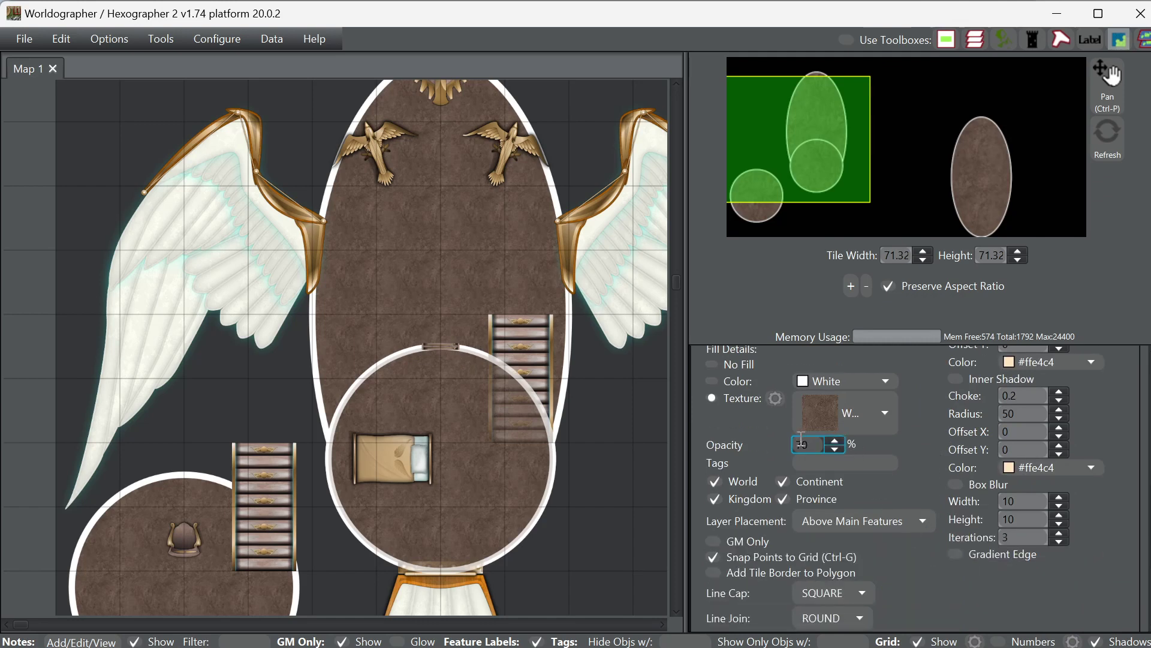
- Set the shape opacity to 100% and draw a vertical white dividing wall through the middle of the bedroom circle
{"action": "type", "text": "100"}
{"action": "scroll", "coordinate": [906, 584], "scroll_direction": "up", "scroll_amount": 5}
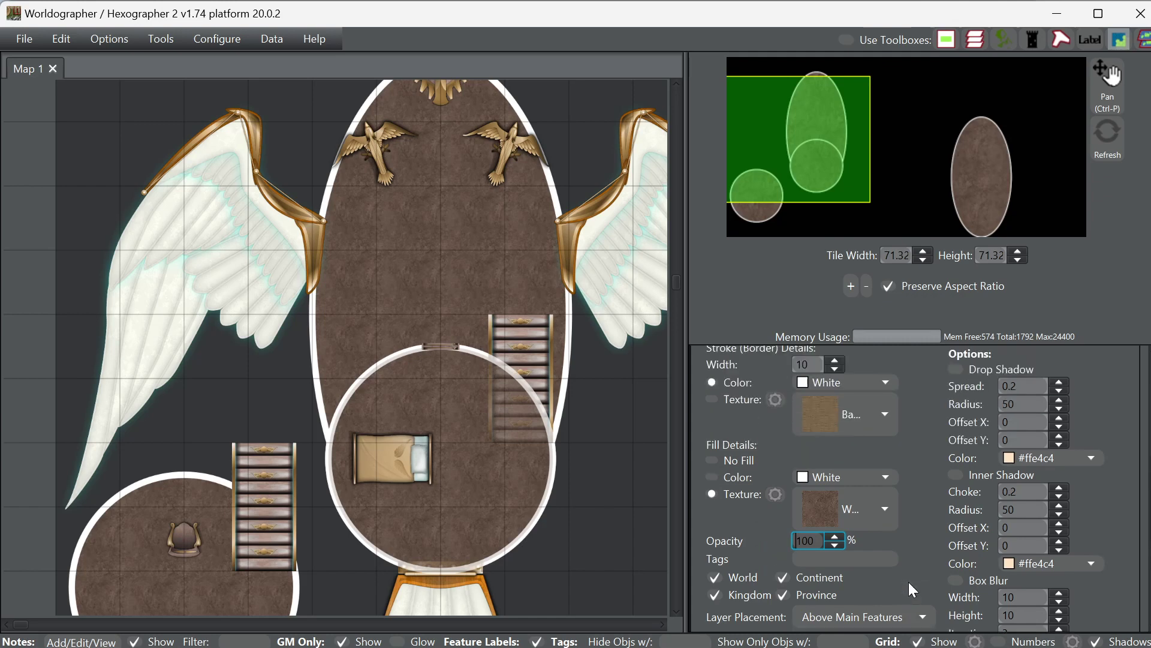
{"action": "scroll", "coordinate": [919, 589], "scroll_direction": "down", "scroll_amount": 5}
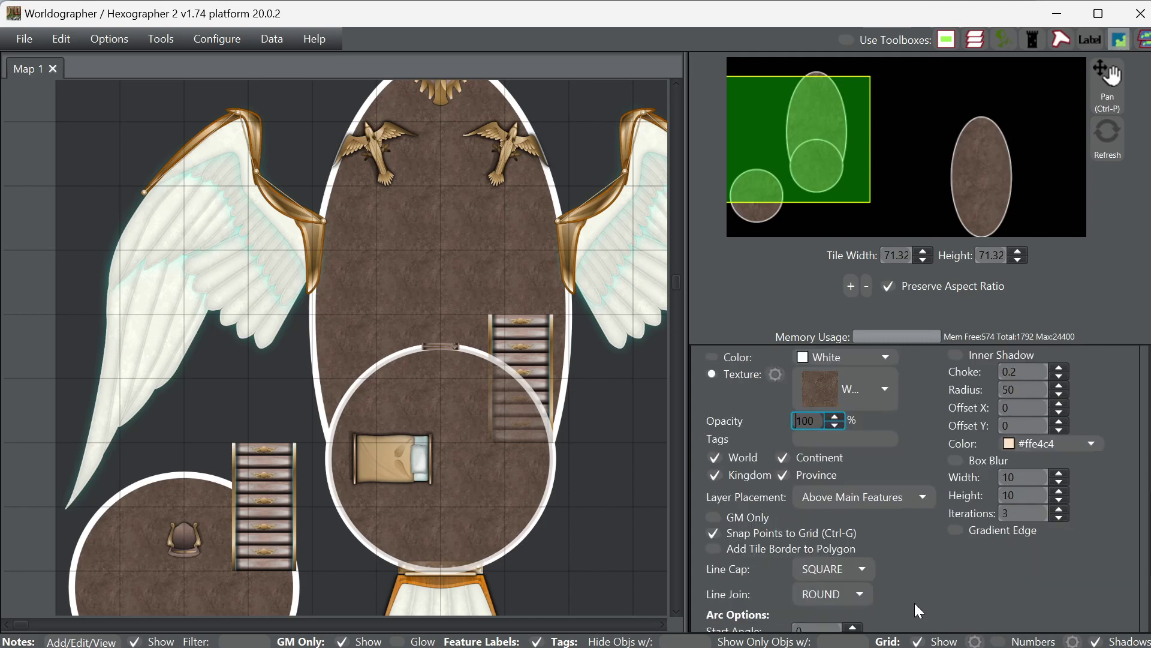
{"action": "scroll", "coordinate": [915, 450], "scroll_direction": "up", "scroll_amount": 3}
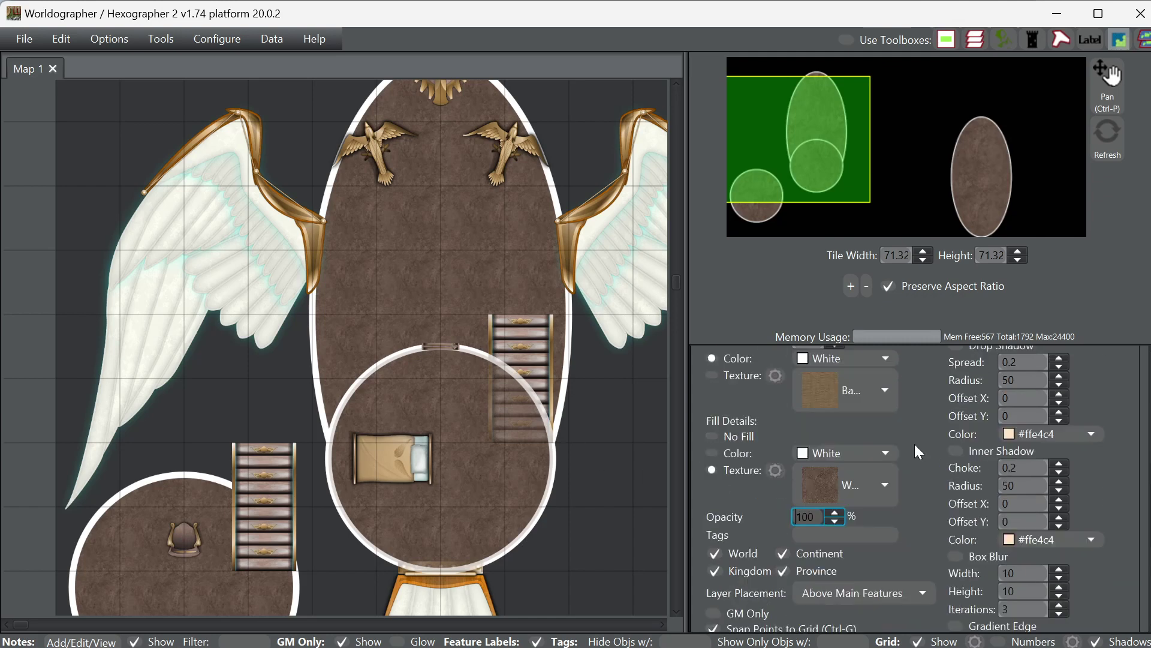
{"action": "scroll", "coordinate": [928, 447], "scroll_direction": "up", "scroll_amount": 3}
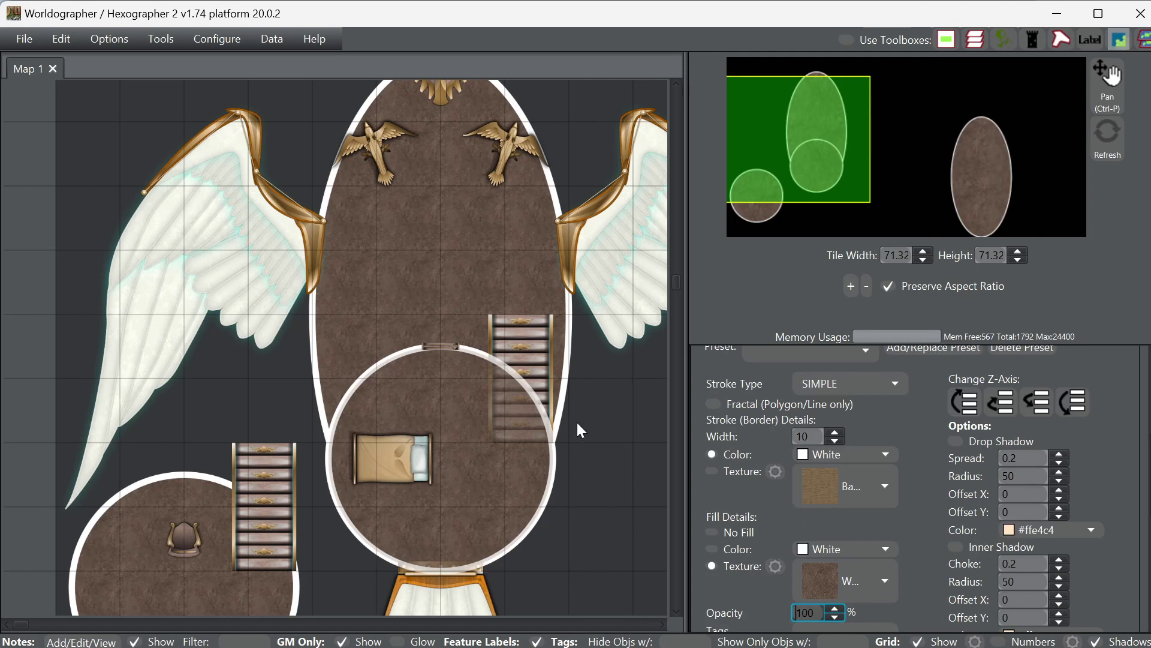
{"action": "left_click", "coordinate": [442, 349]}
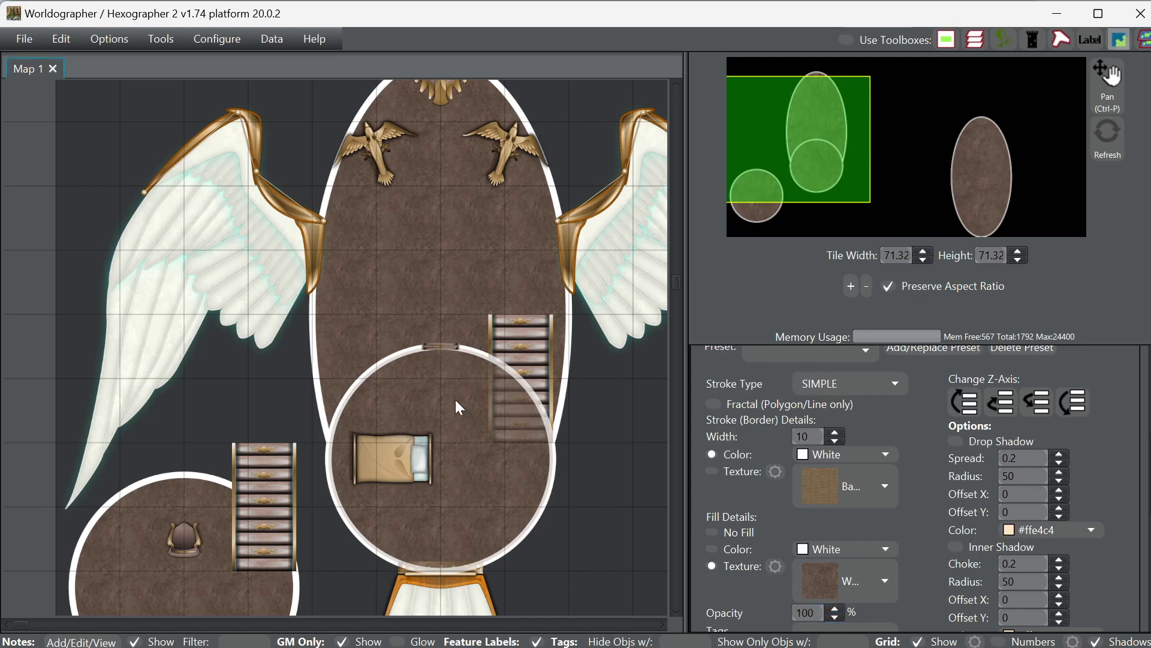
{"action": "left_click", "coordinate": [440, 568]}
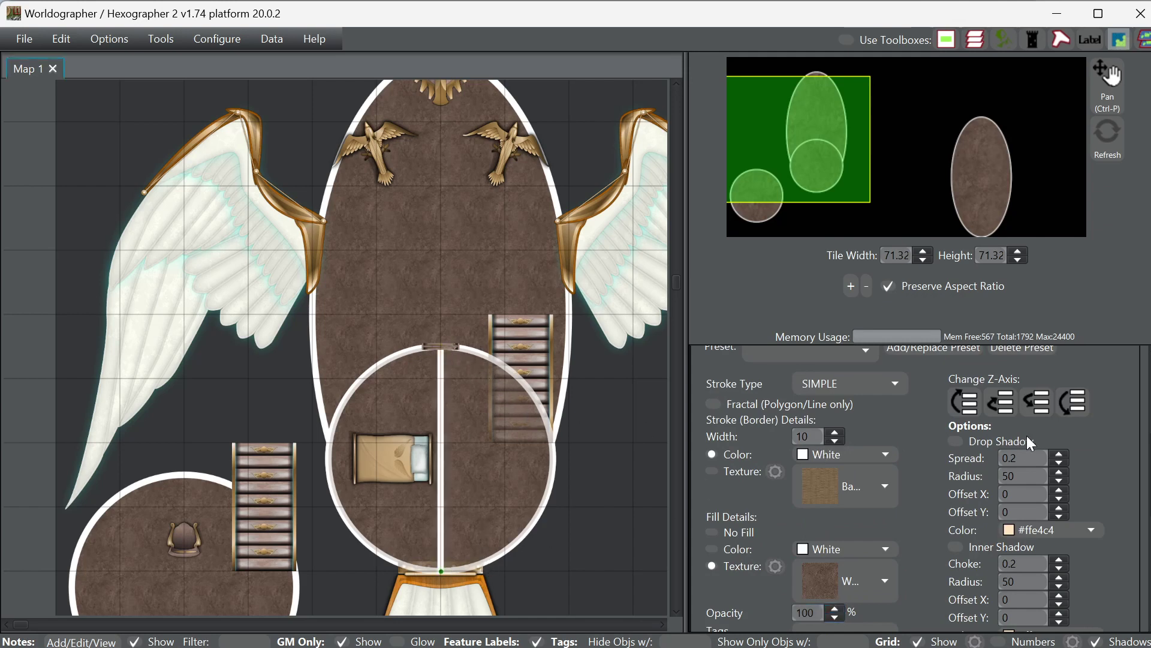
- Move the door from the top of the bedroom circle to its upper-left wall and rotate it to follow the curve
{"action": "scroll", "coordinate": [1027, 436], "scroll_direction": "up", "scroll_amount": 7}
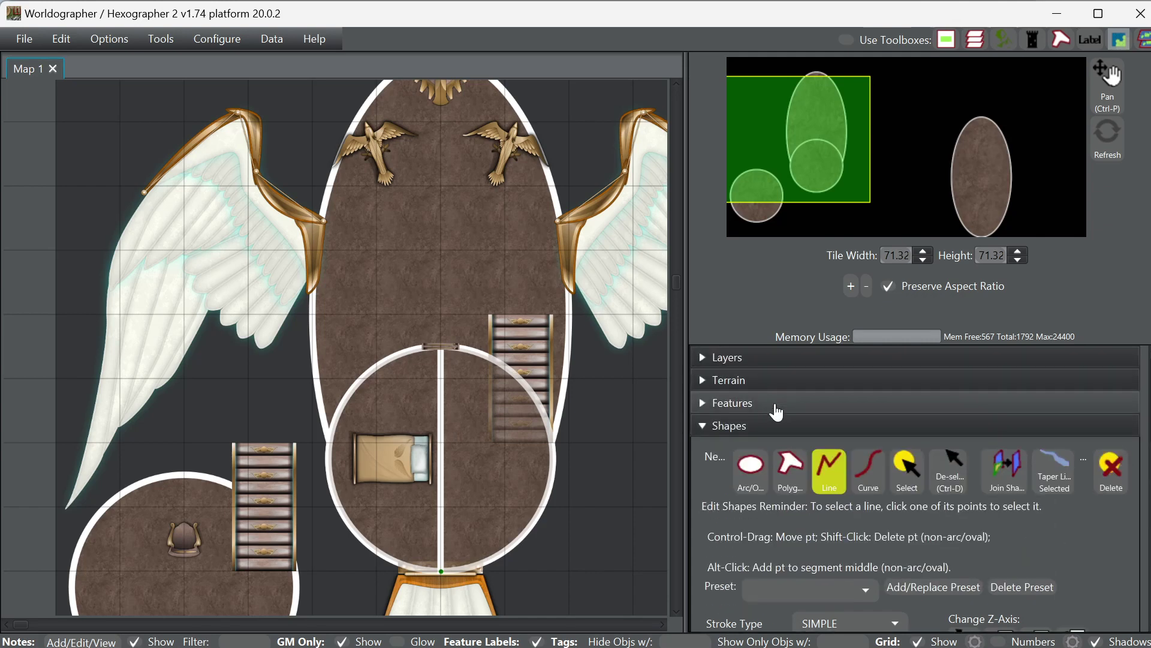
{"action": "left_click", "coordinate": [777, 410]}
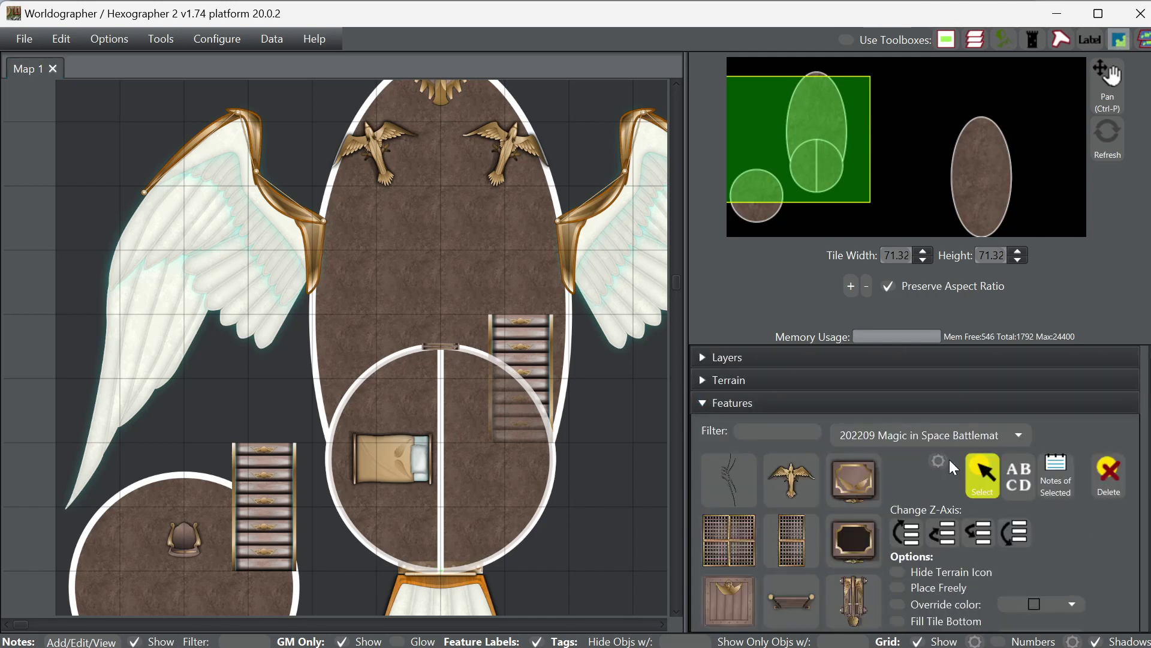
{"action": "left_click", "coordinate": [442, 353]}
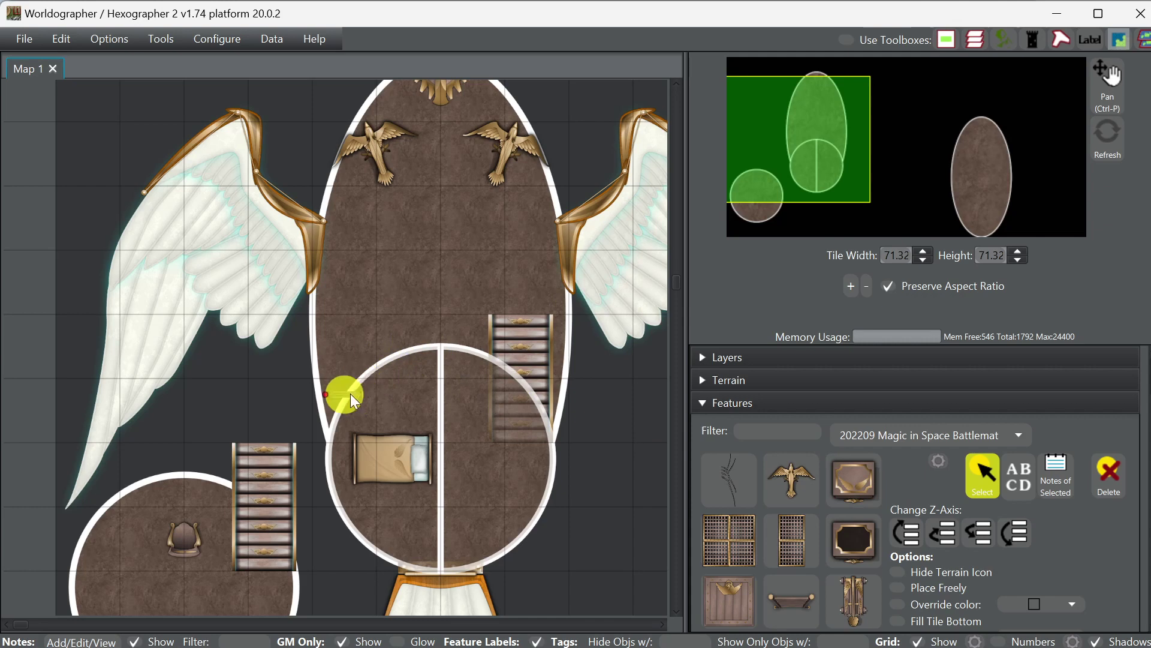
{"action": "left_click", "coordinate": [319, 392]}
{"action": "left_click", "coordinate": [327, 397]}
{"action": "left_click", "coordinate": [326, 397]}
- Place a second door on the circle's upper wall just right of the divider and rotate it to follow the curve
{"action": "left_click", "coordinate": [802, 480]}
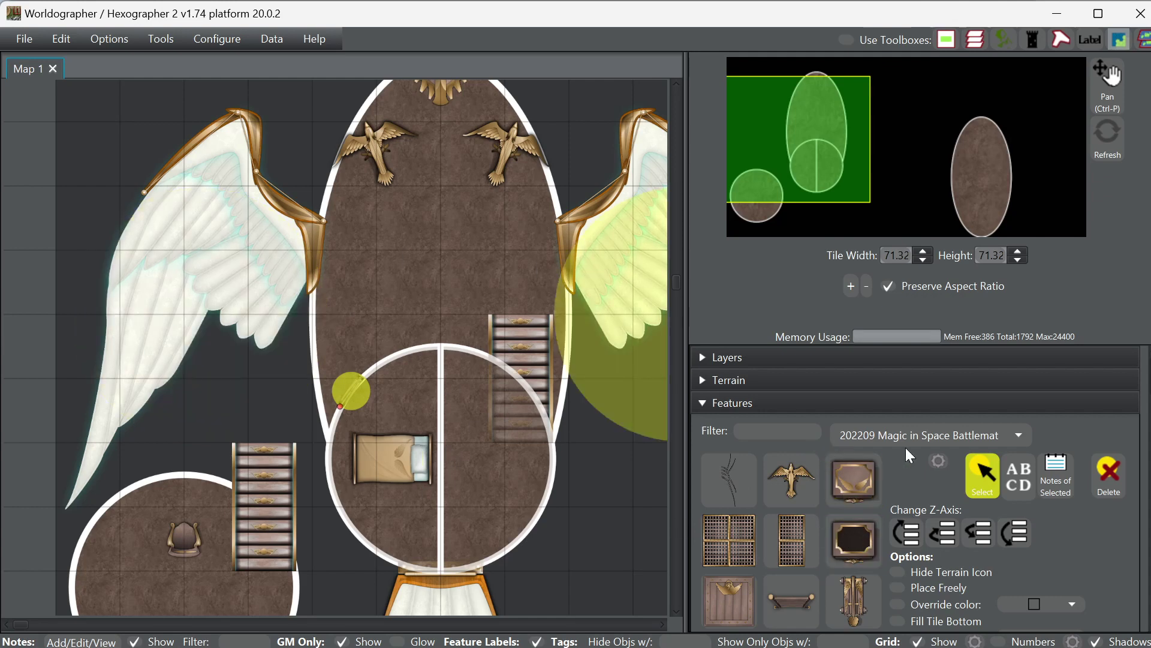
{"action": "scroll", "coordinate": [847, 560], "scroll_direction": "down", "scroll_amount": 2}
{"action": "scroll", "coordinate": [795, 571], "scroll_direction": "down", "scroll_amount": 10}
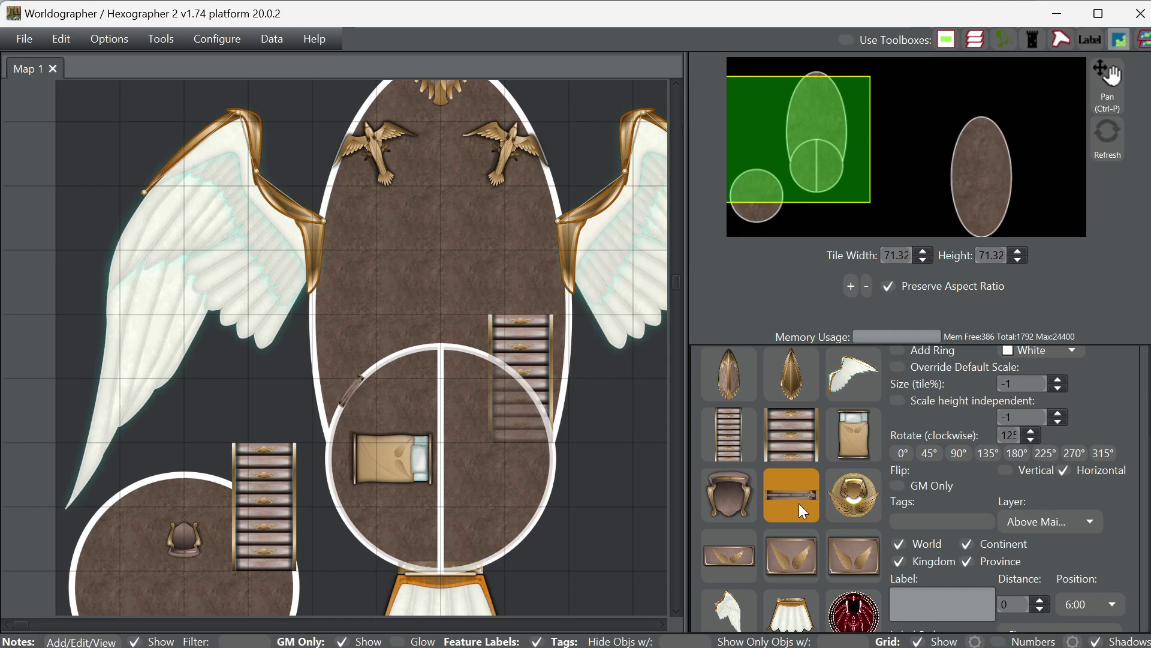
{"action": "left_click", "coordinate": [904, 454]}
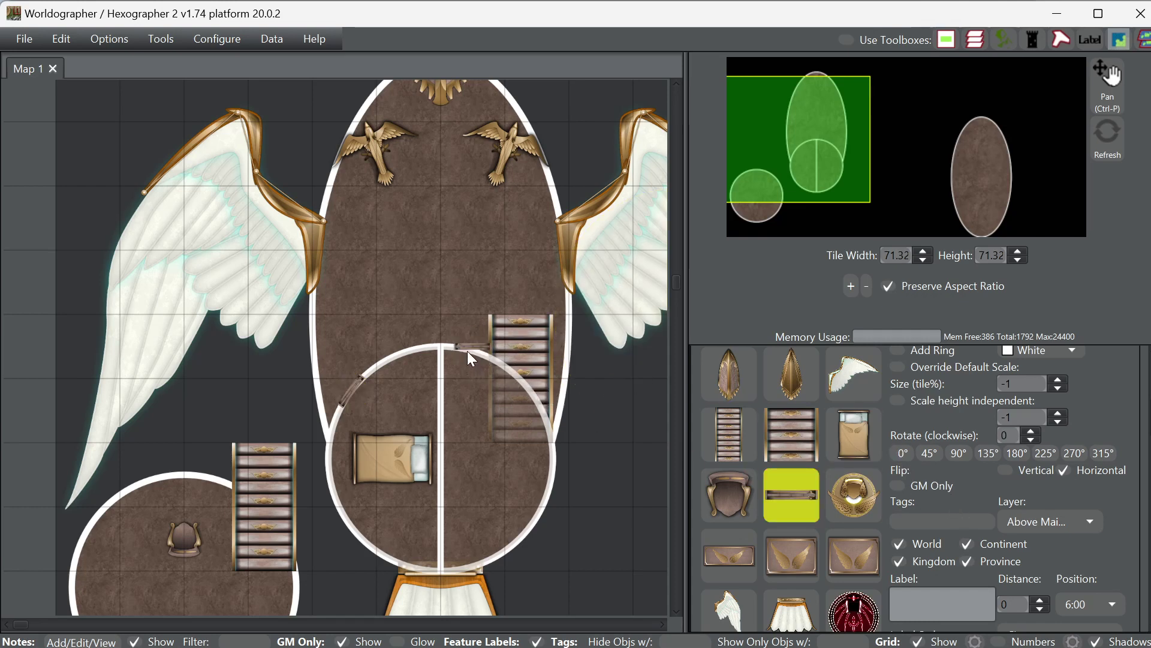
{"action": "scroll", "coordinate": [1097, 438], "scroll_direction": "up", "scroll_amount": 5}
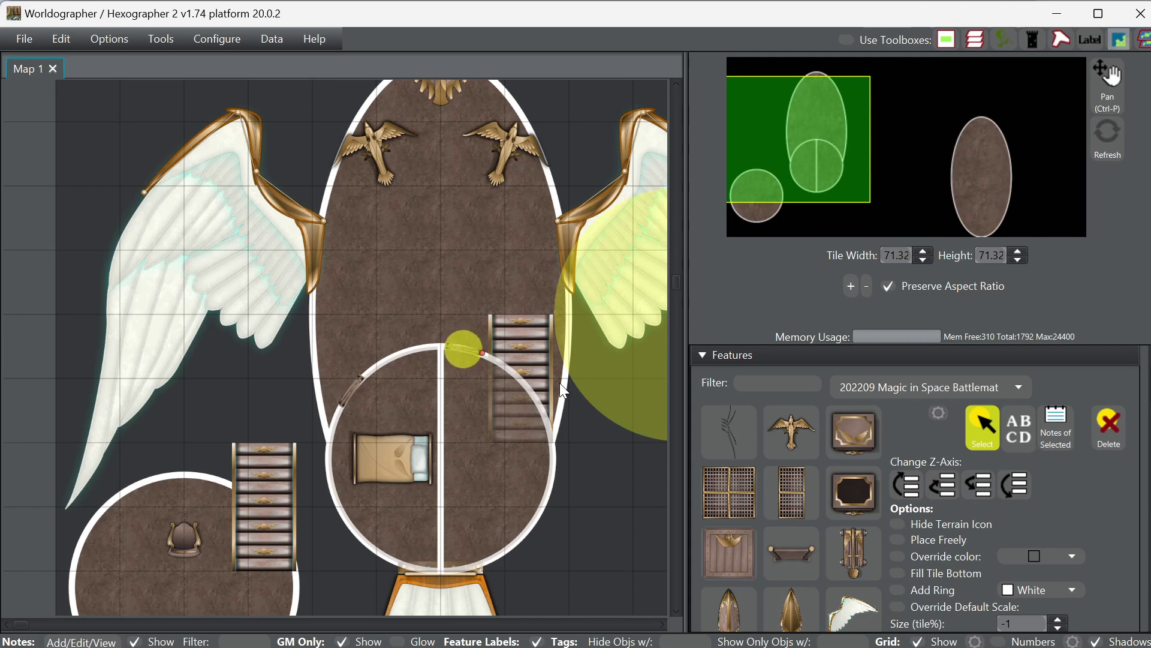
- Preview the winged table features over the right half of the circle and choose the long, narrow one
{"action": "scroll", "coordinate": [911, 541], "scroll_direction": "down", "scroll_amount": 2}
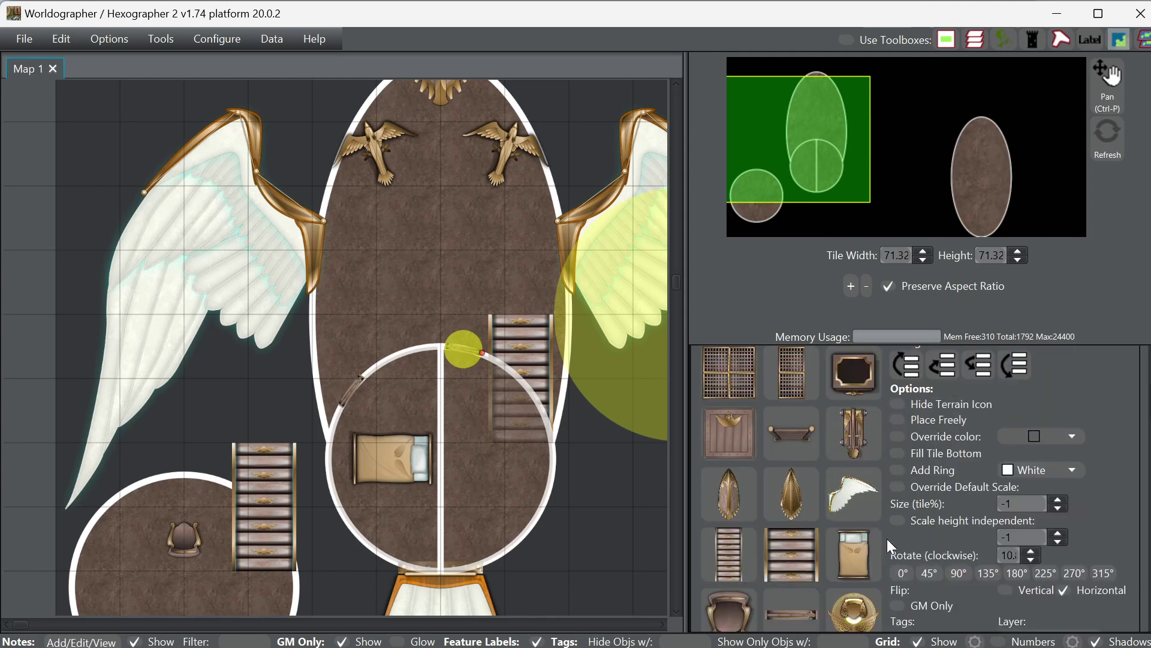
{"action": "left_click", "coordinate": [870, 483]}
{"action": "scroll", "coordinate": [863, 489], "scroll_direction": "down", "scroll_amount": 3}
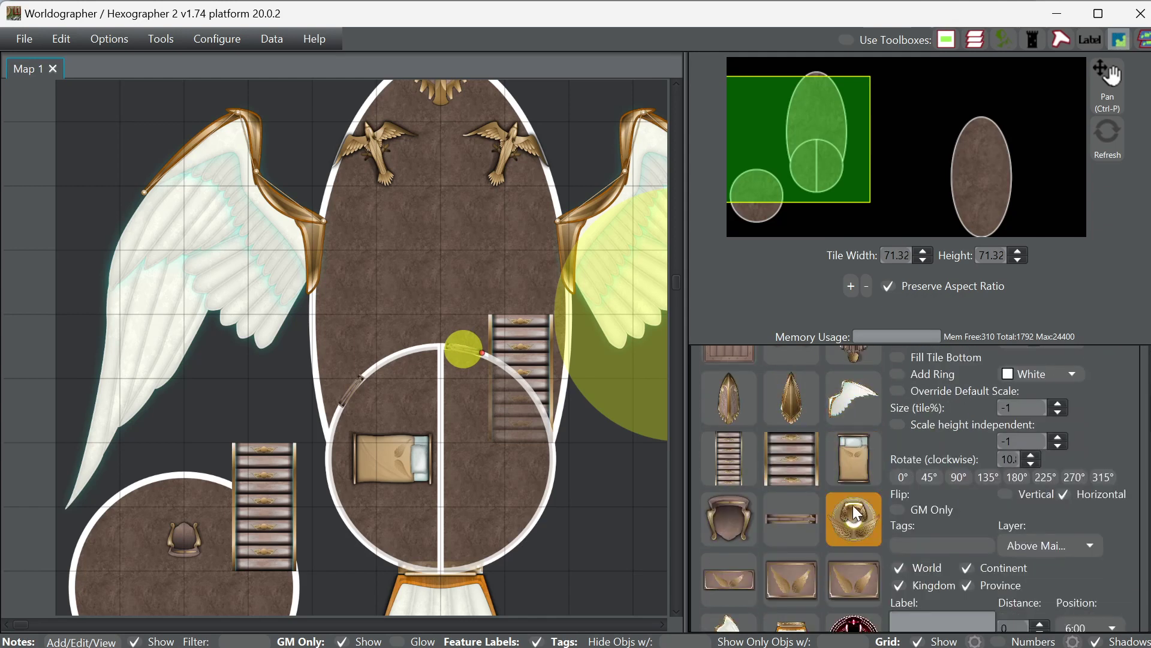
{"action": "left_click", "coordinate": [735, 484]}
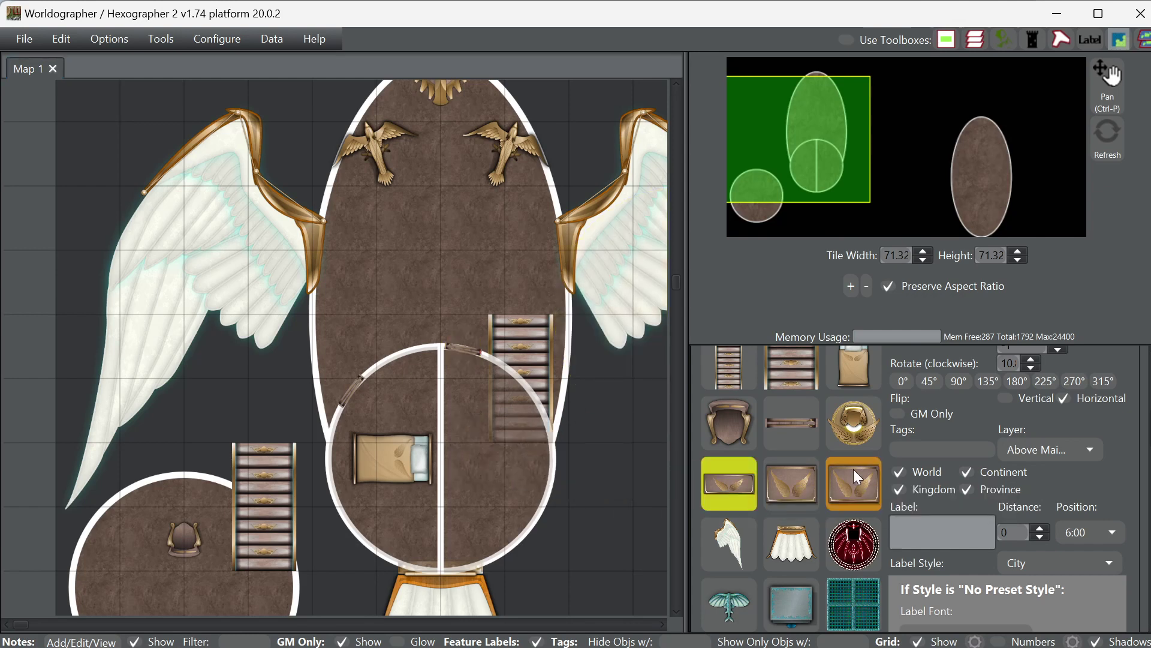
{"action": "scroll", "coordinate": [1031, 480], "scroll_direction": "up", "scroll_amount": 2}
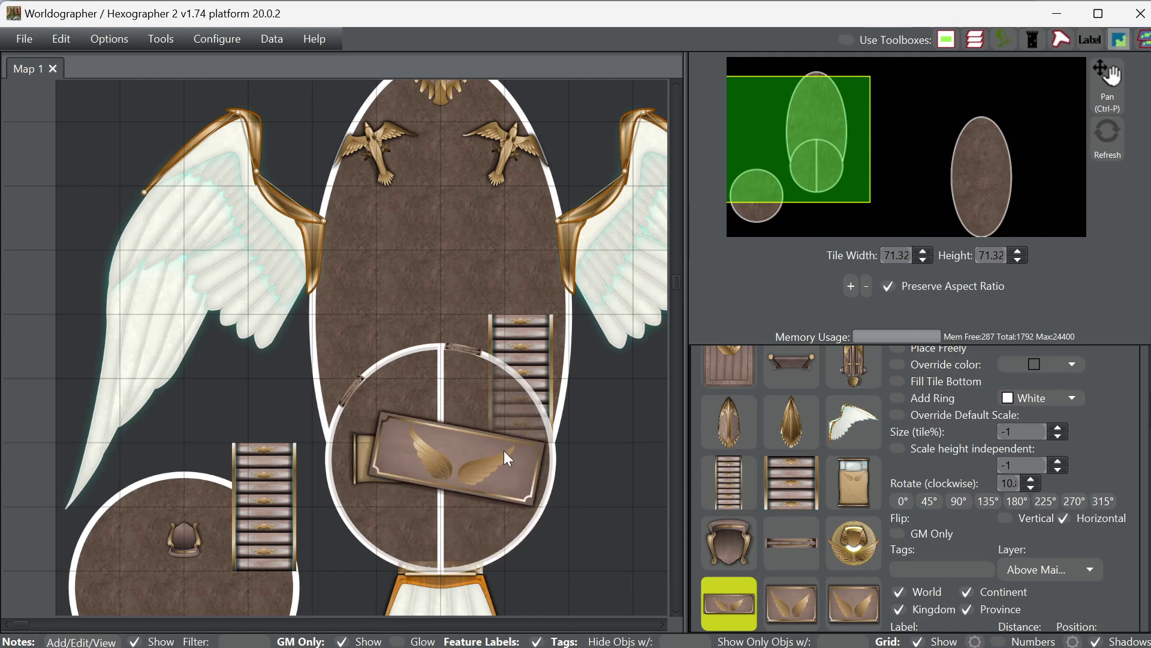
{"action": "left_click", "coordinate": [793, 606]}
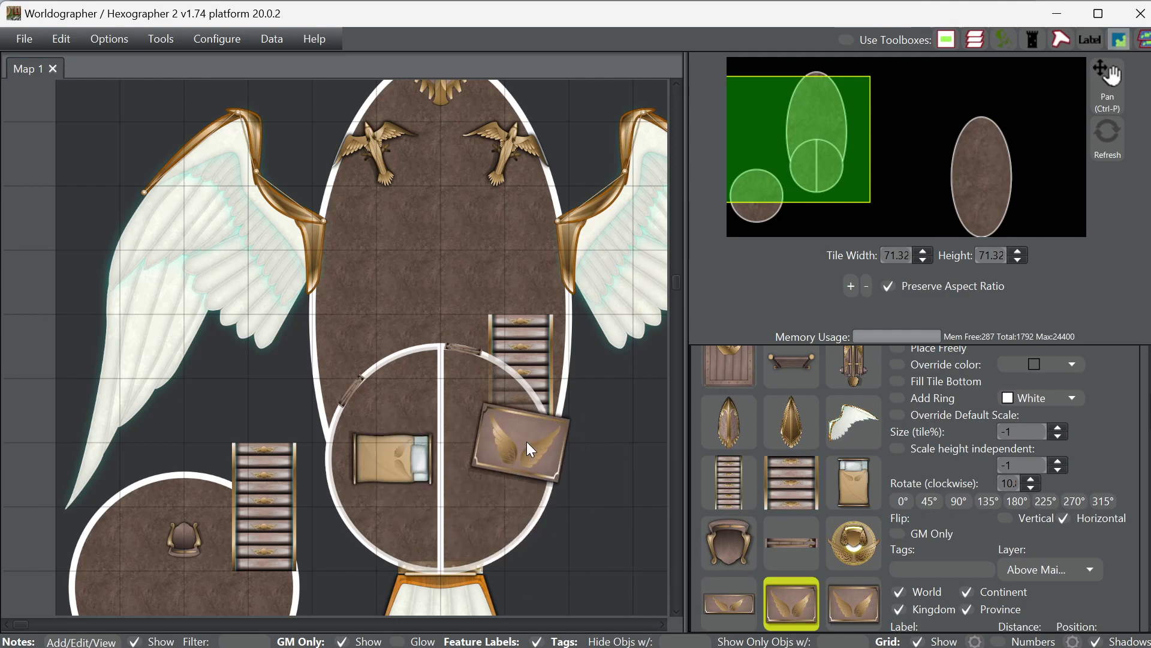
{"action": "scroll", "coordinate": [845, 592], "scroll_direction": "down", "scroll_amount": 2}
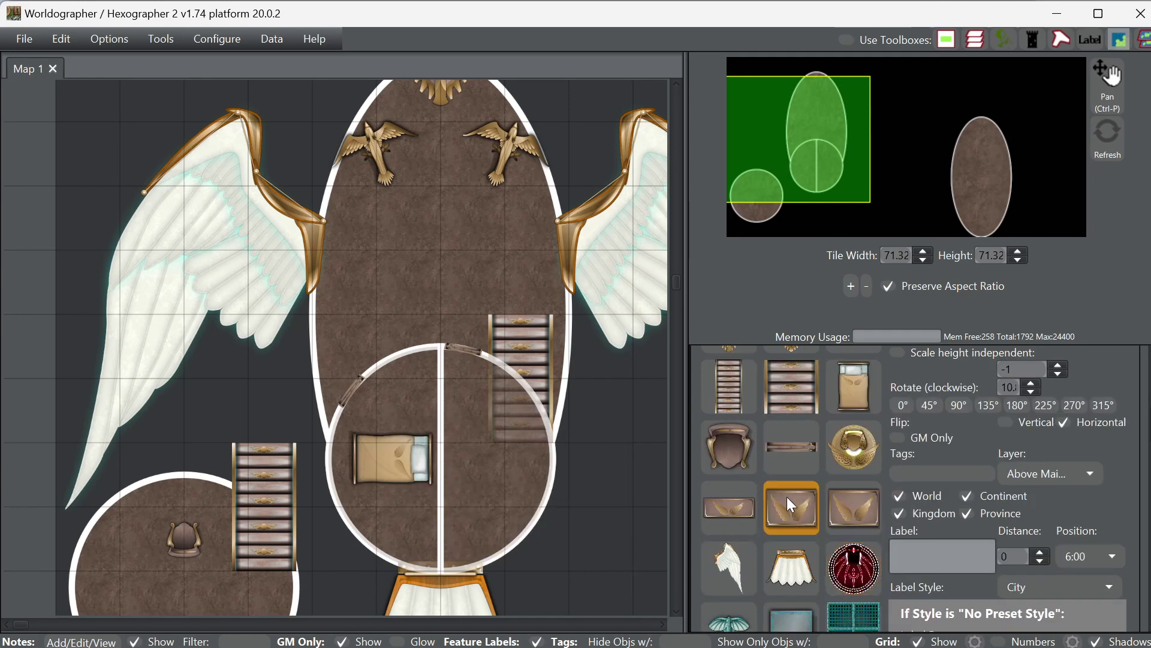
{"action": "left_click", "coordinate": [851, 507]}
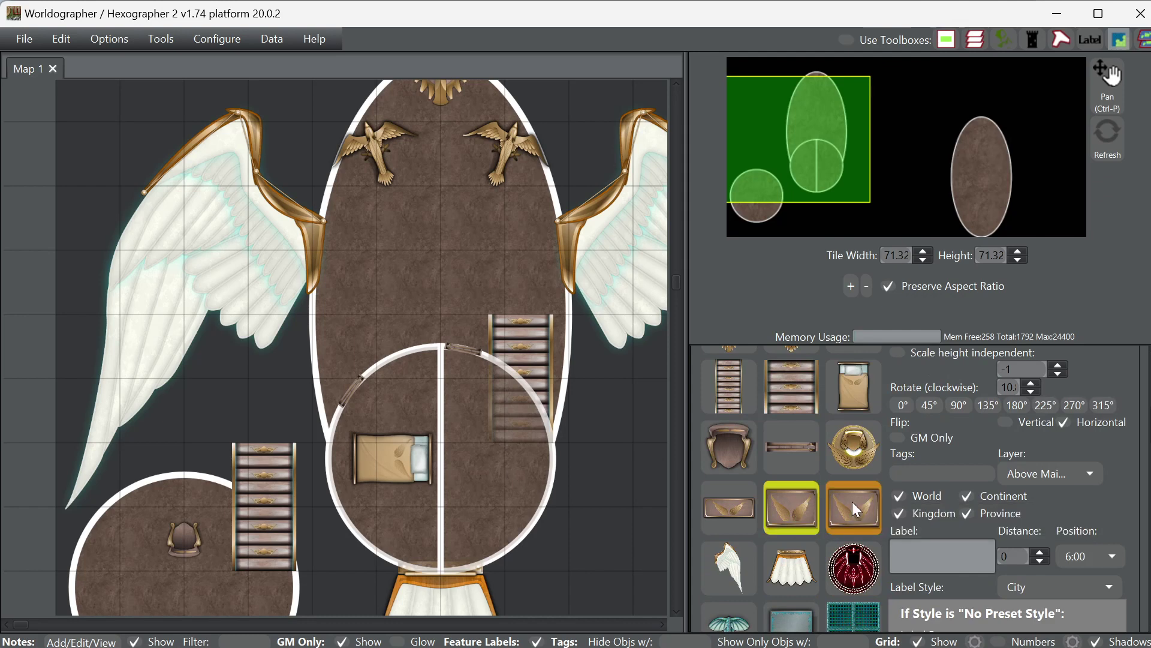
{"action": "left_click", "coordinate": [744, 517]}
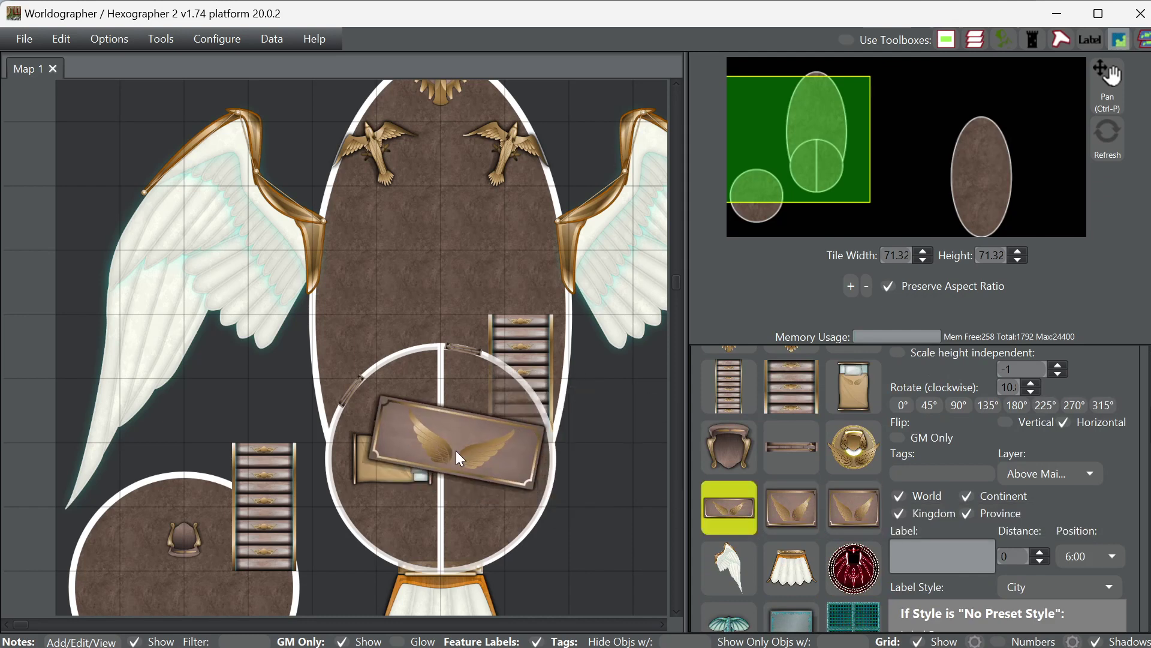
{"action": "scroll", "coordinate": [974, 462], "scroll_direction": "up", "scroll_amount": 3}
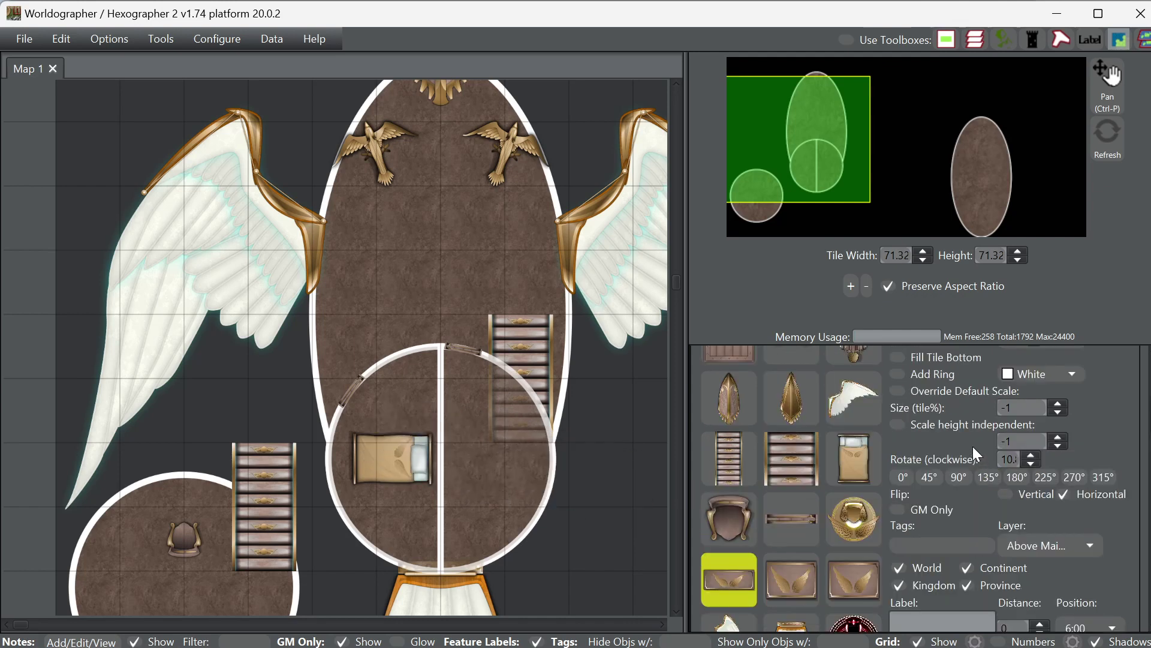
- Override the table's default scale with a size of 160% of a tile and rotate it 90°
{"action": "left_click", "coordinate": [930, 395]}
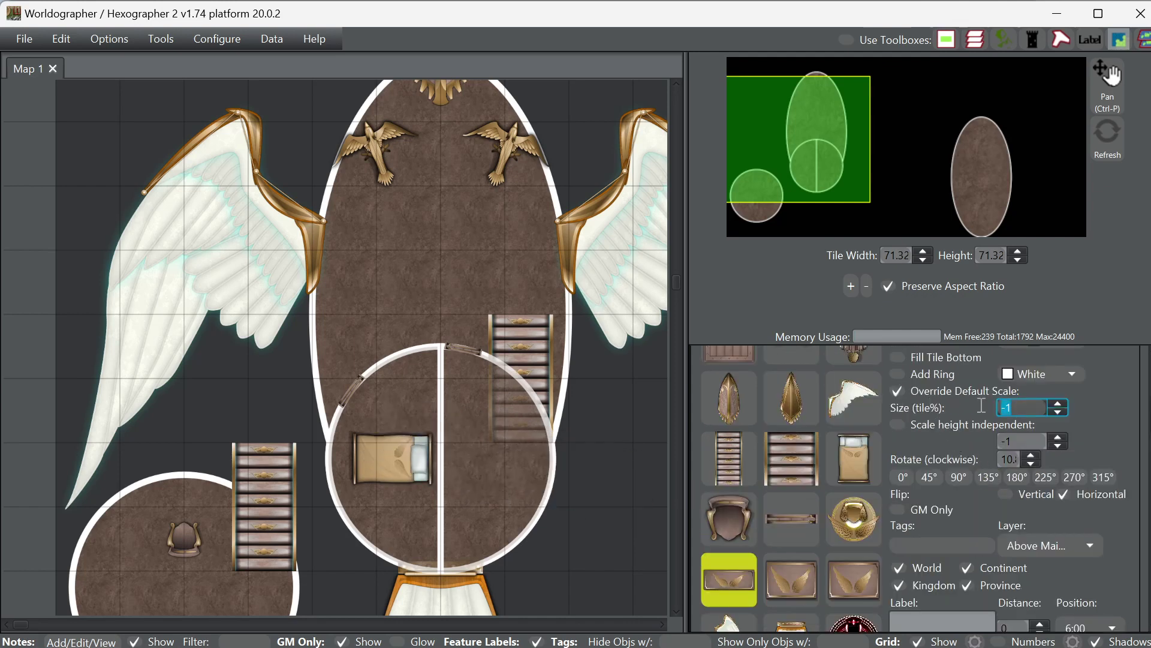
{"action": "type", "text": "100"}
{"action": "left_click", "coordinate": [959, 477]}
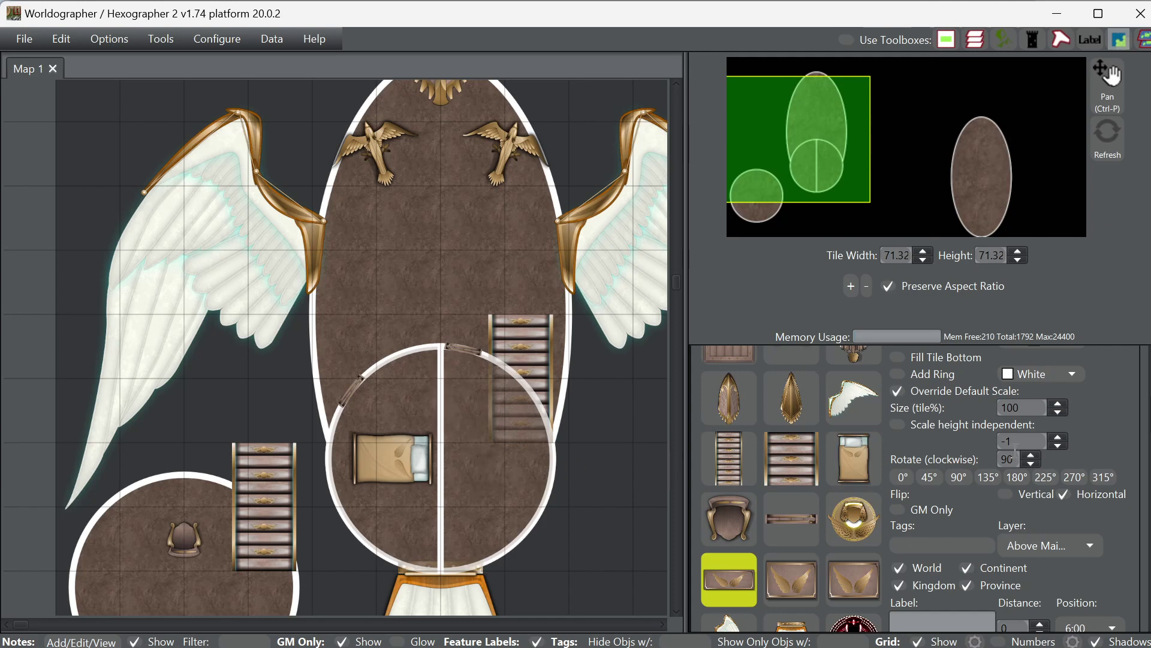
{"action": "left_click_drag", "start_coordinate": [1041, 408], "coordinate": [992, 407]}
{"action": "key", "text": "BackSpace"}
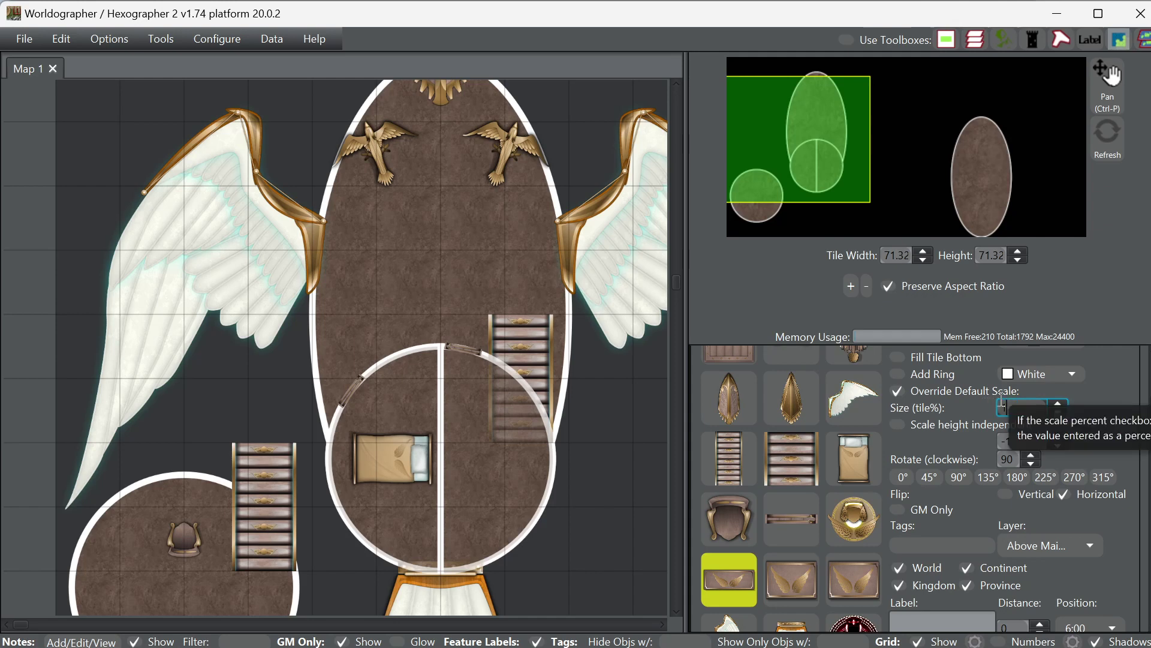
{"action": "type", "text": "160"}
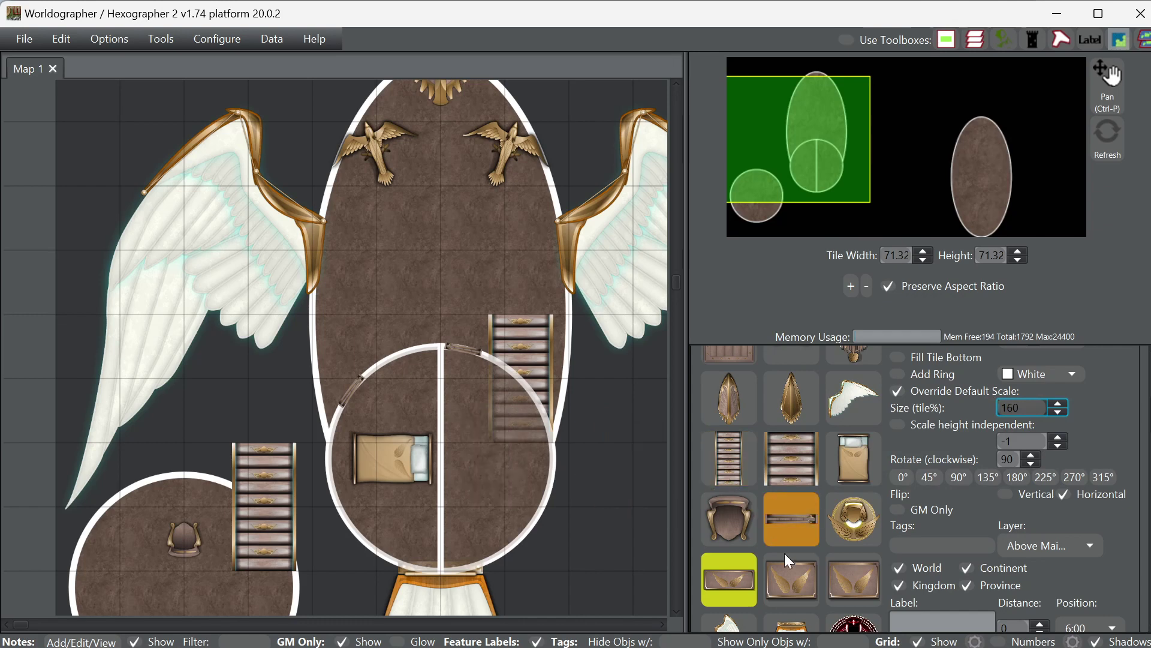
- Set the long winged table's size to 170% of a tile and place it vertically in the right half of the circle
{"action": "left_click", "coordinate": [780, 577]}
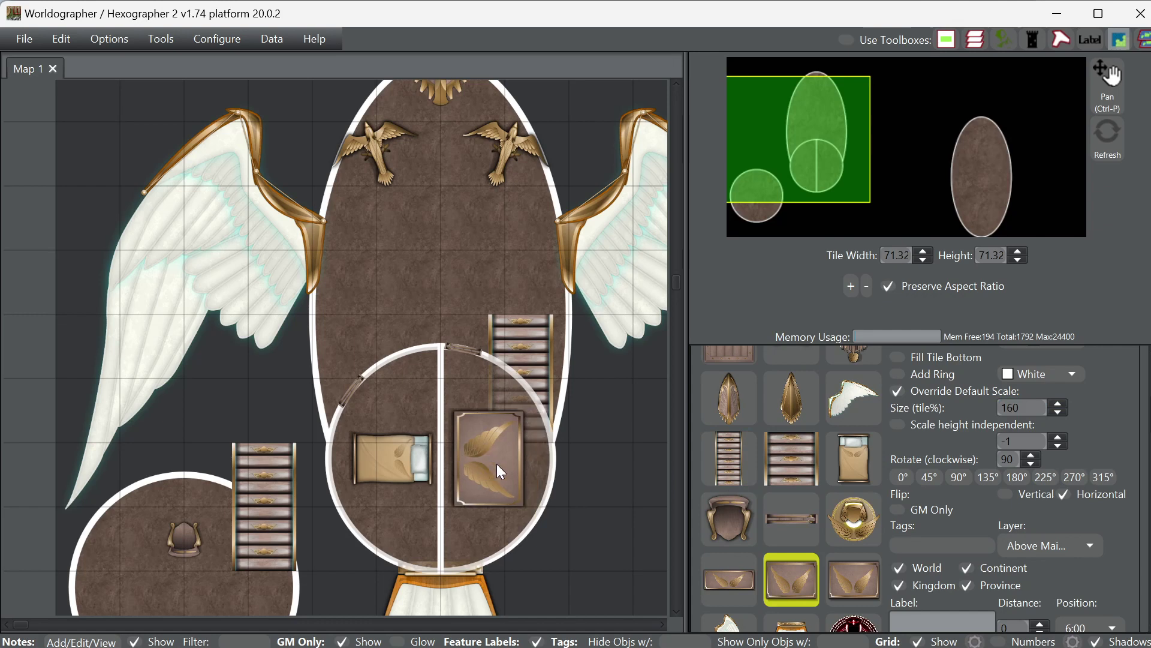
{"action": "left_click", "coordinate": [728, 579]}
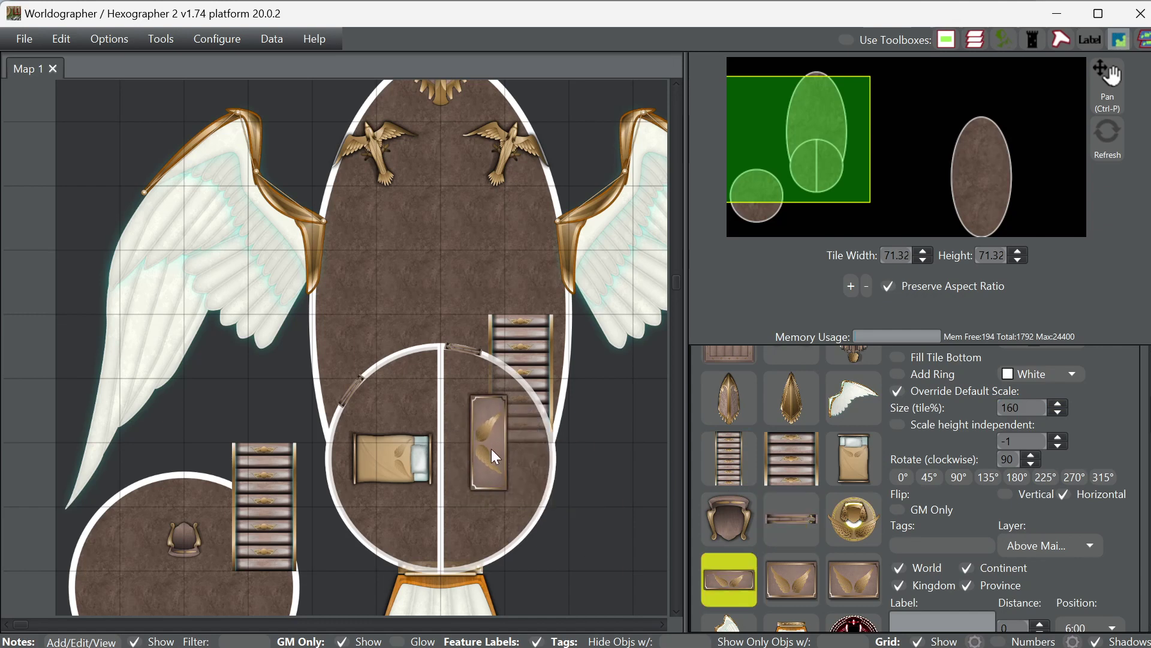
{"action": "left_click", "coordinate": [1005, 409]}
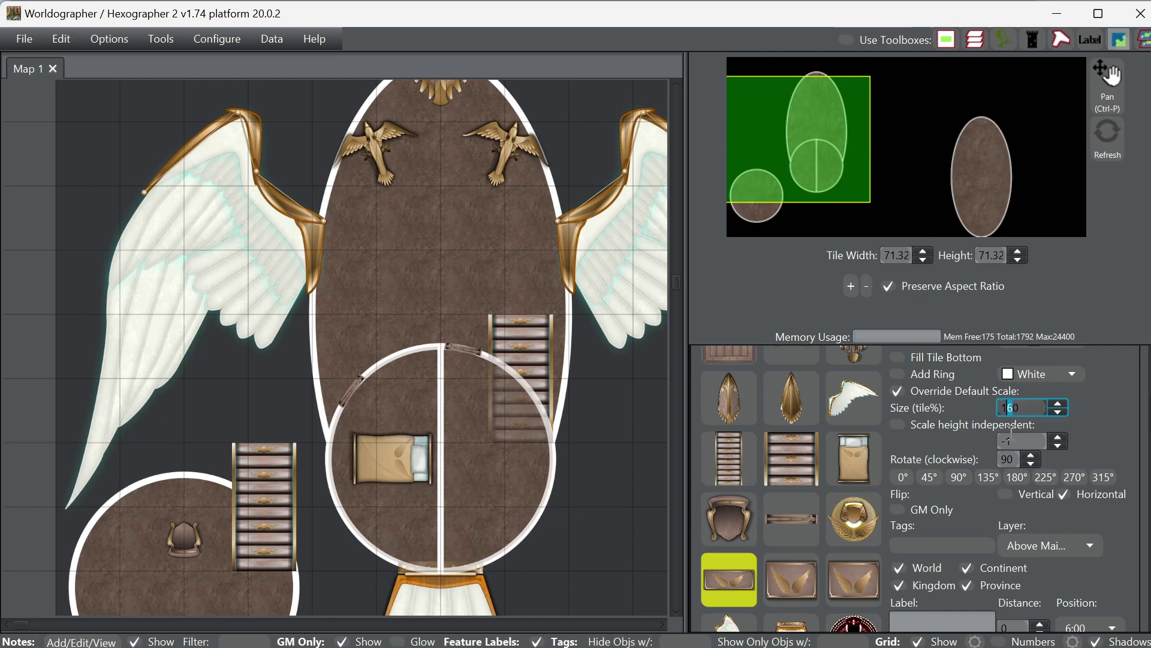
{"action": "type", "text": "7"}
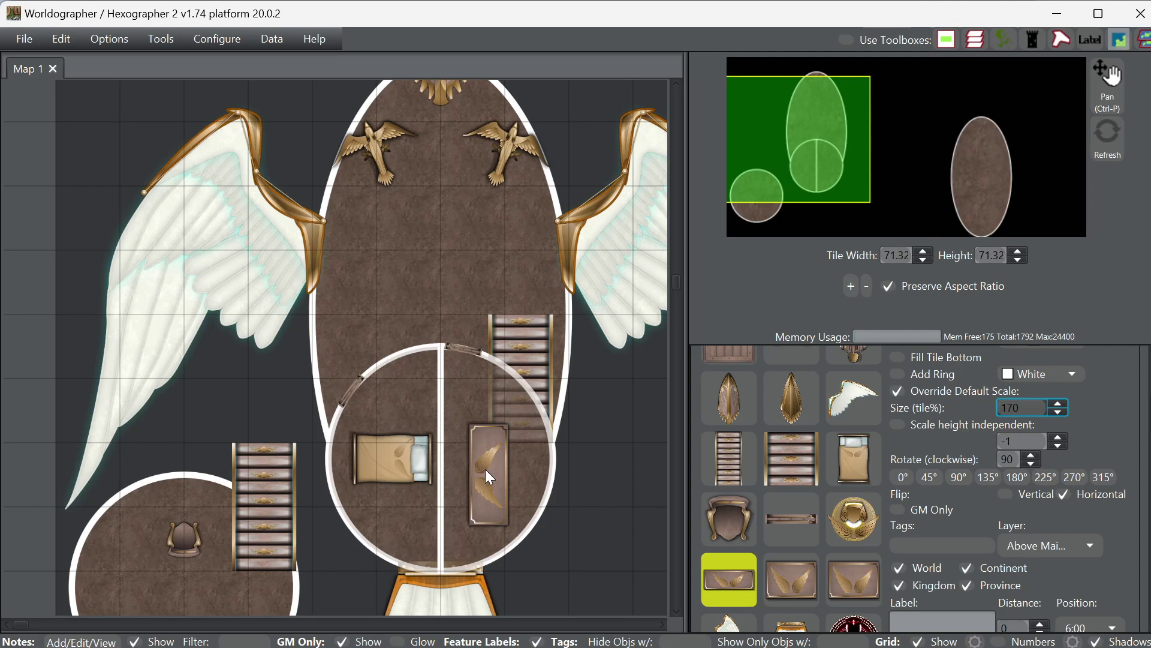
{"action": "left_click", "coordinate": [484, 469]}
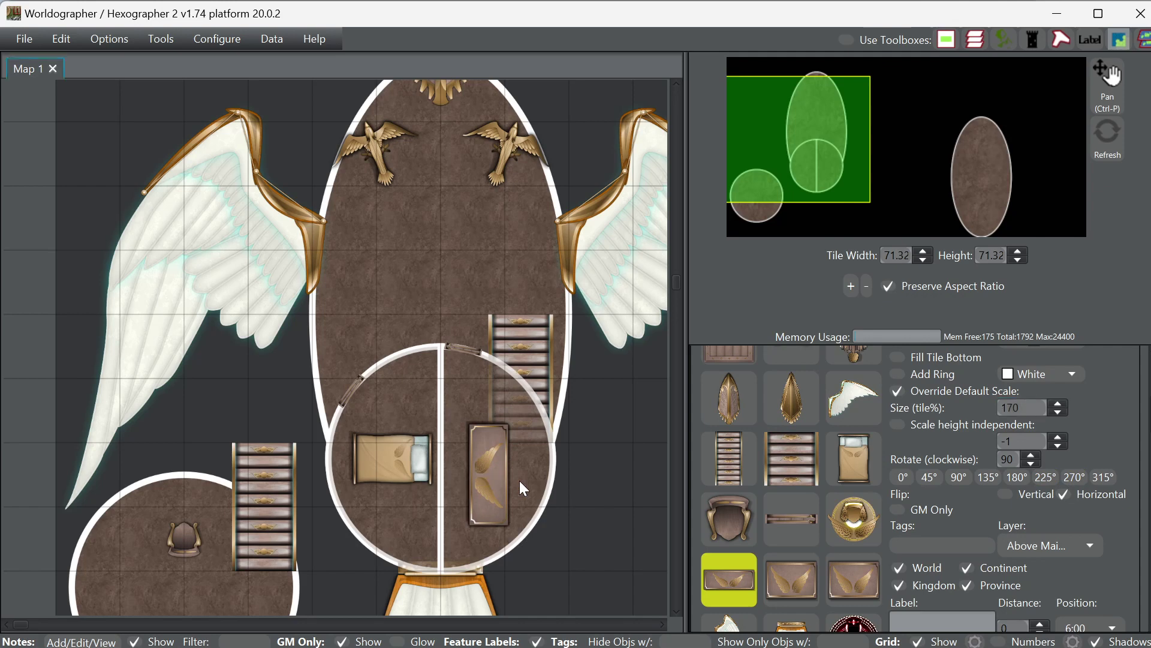
- Select the existing chair in the lower-left circle and move it from the Features layer to the layer above the main features
{"action": "left_click", "coordinate": [721, 526]}
{"action": "scroll", "coordinate": [820, 549], "scroll_direction": "down", "scroll_amount": 2}
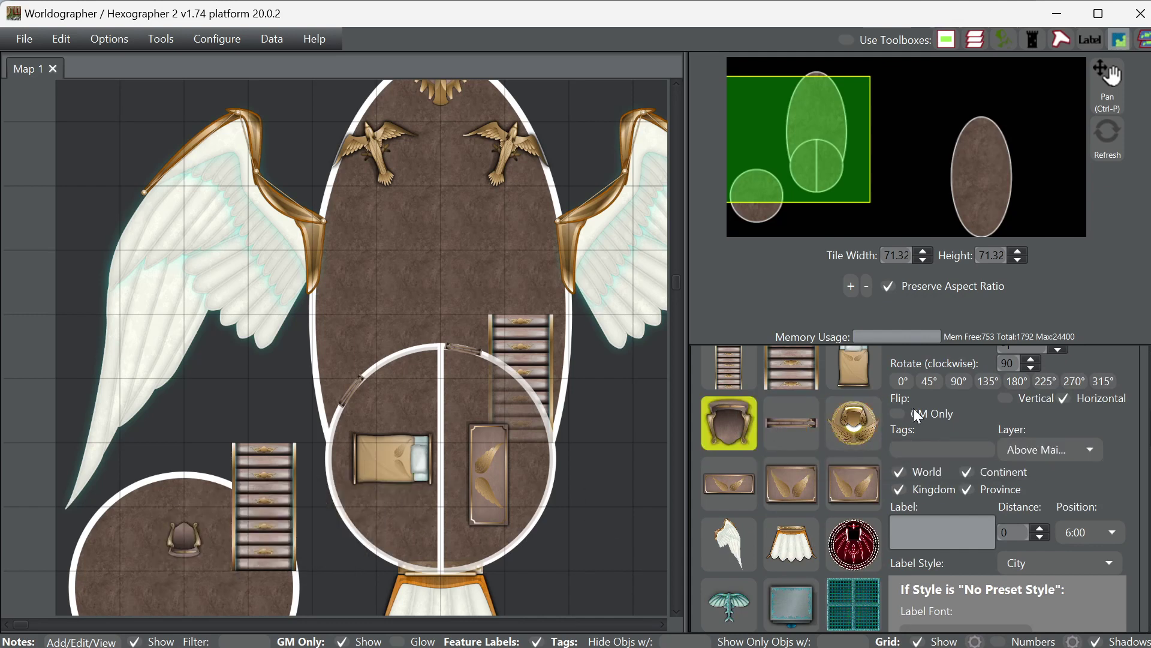
{"action": "scroll", "coordinate": [956, 423], "scroll_direction": "up", "scroll_amount": 2}
{"action": "scroll", "coordinate": [962, 414], "scroll_direction": "up", "scroll_amount": 2}
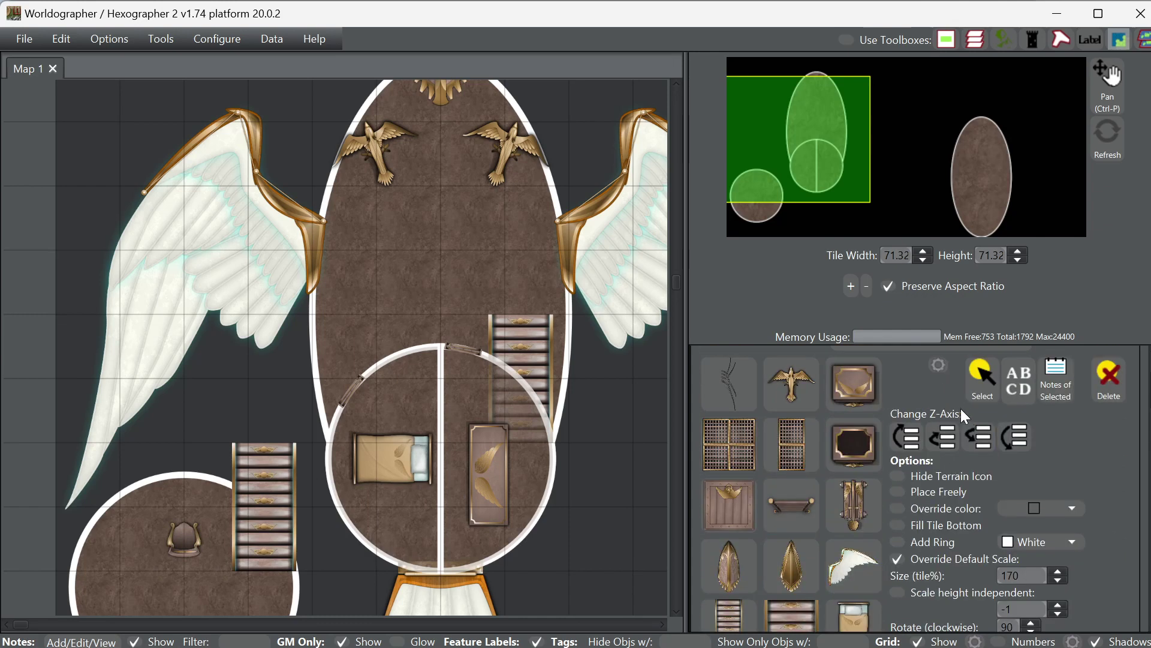
{"action": "left_click", "coordinate": [982, 384]}
{"action": "left_click", "coordinate": [192, 542]}
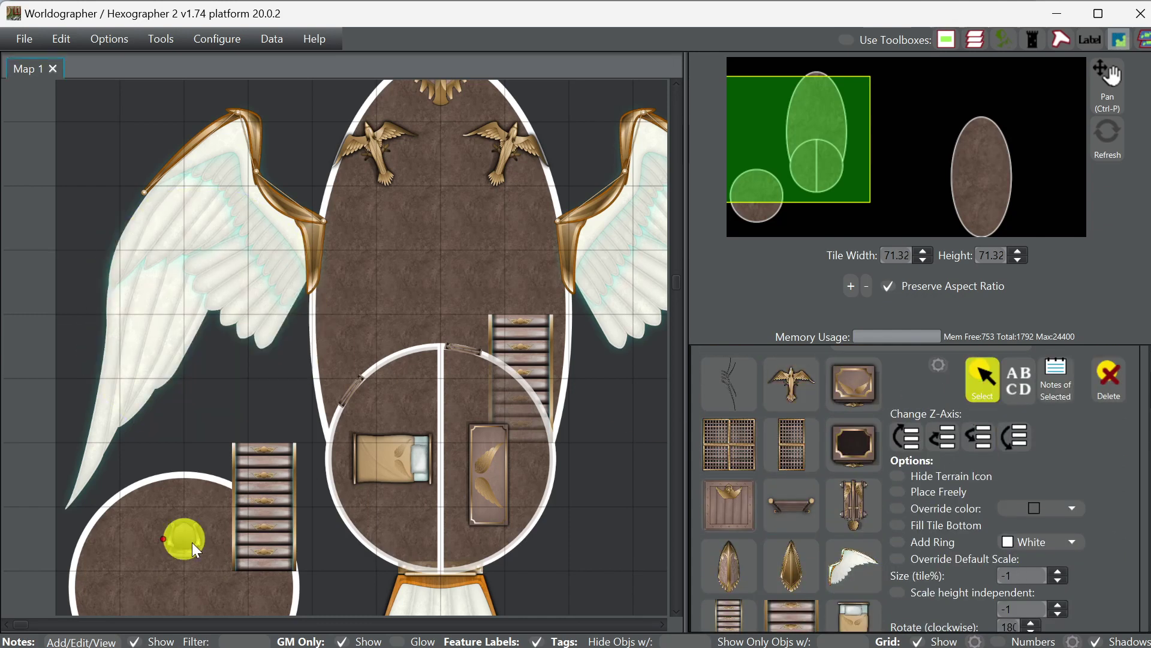
{"action": "scroll", "coordinate": [955, 574], "scroll_direction": "down", "scroll_amount": 3}
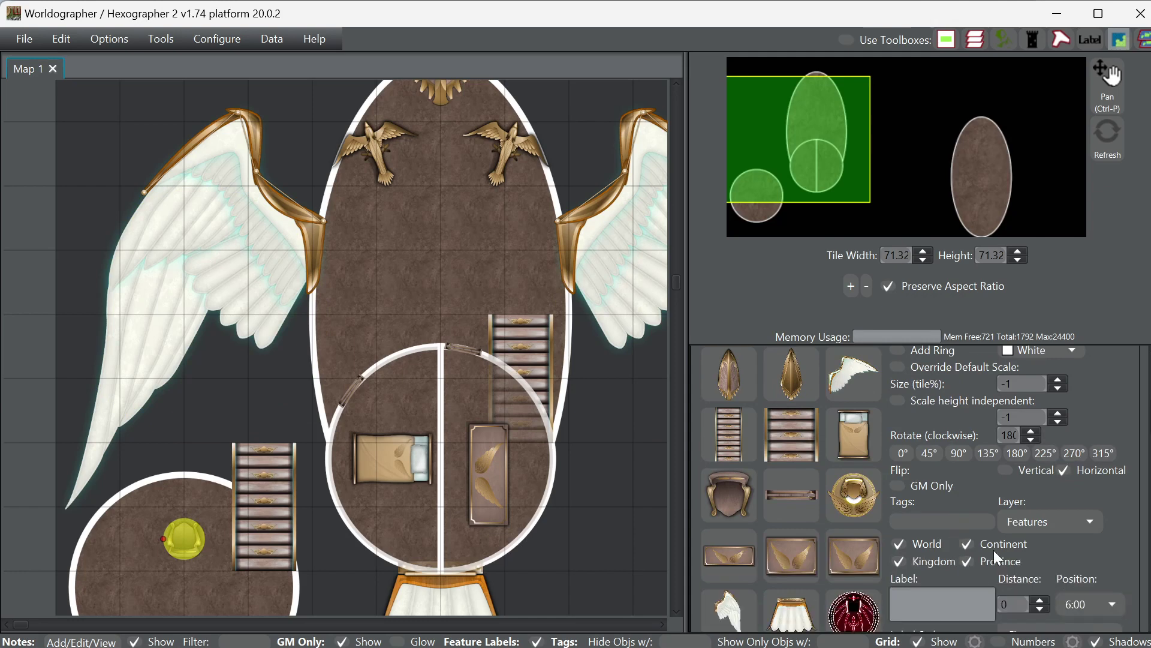
{"action": "left_click", "coordinate": [1042, 520]}
{"action": "left_click", "coordinate": [1048, 591]}
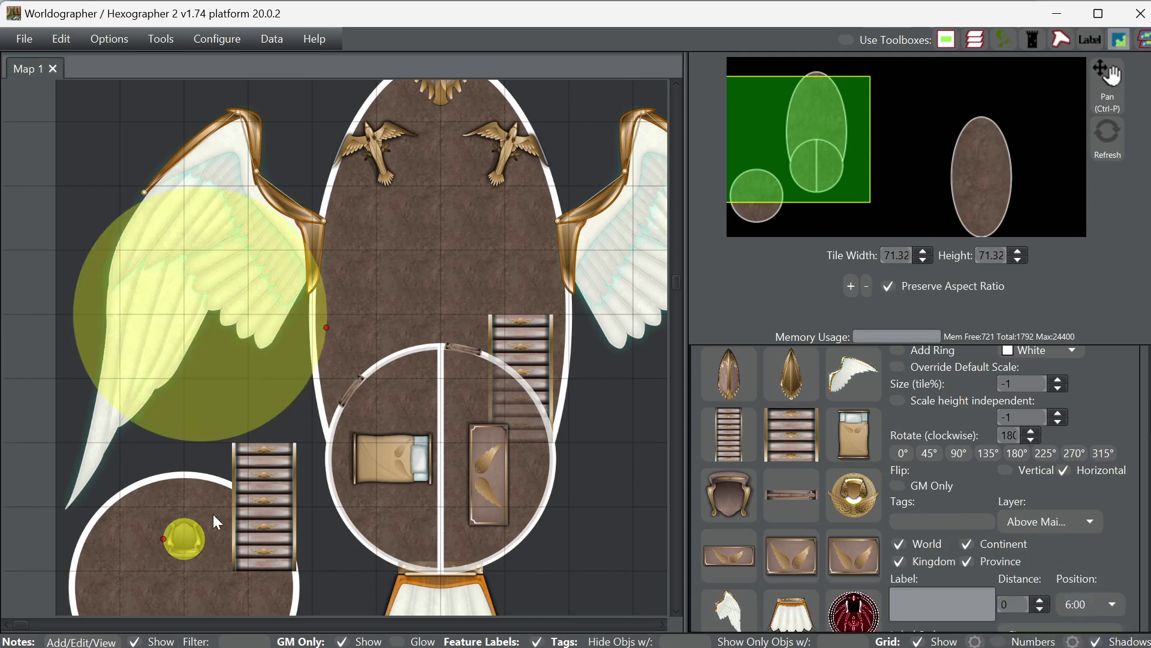
- Move the selected chair to the lower end of the long winged table and place a golden winged throne in the lower-left circle
{"action": "left_click_drag", "start_coordinate": [188, 536], "coordinate": [487, 533]}
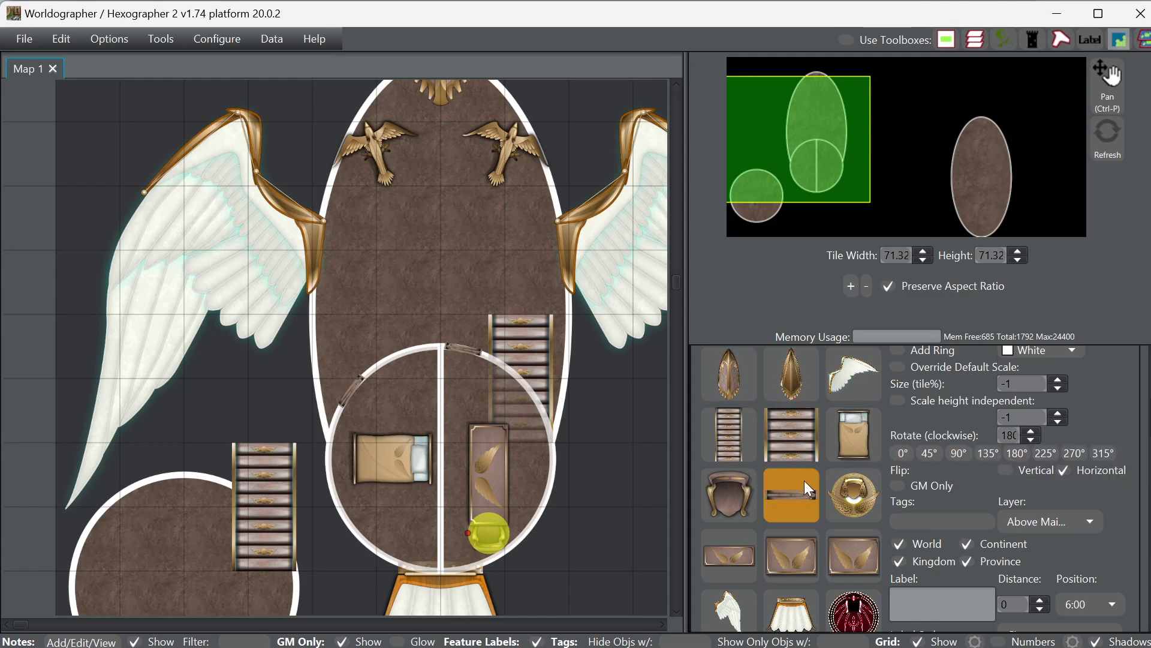
{"action": "left_click", "coordinate": [855, 497]}
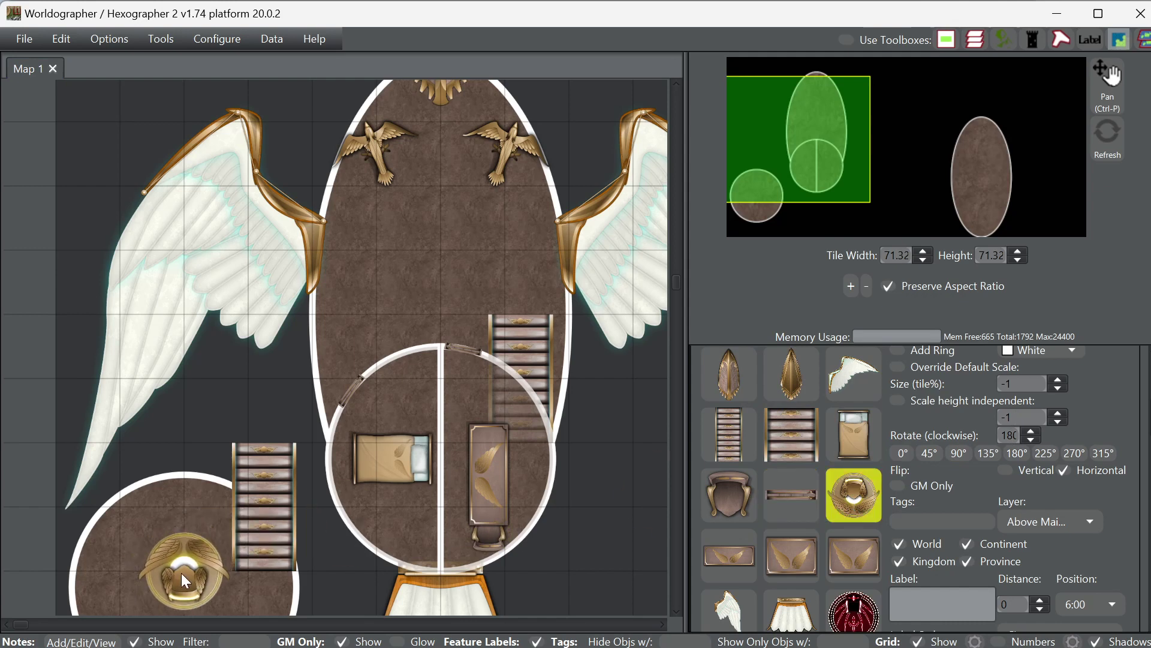
{"action": "left_click", "coordinate": [181, 574]}
- Place chairs around the long table: one at its upper end at 0°, two on its right side at 90° and two on its left at 270°
{"action": "left_click", "coordinate": [735, 487]}
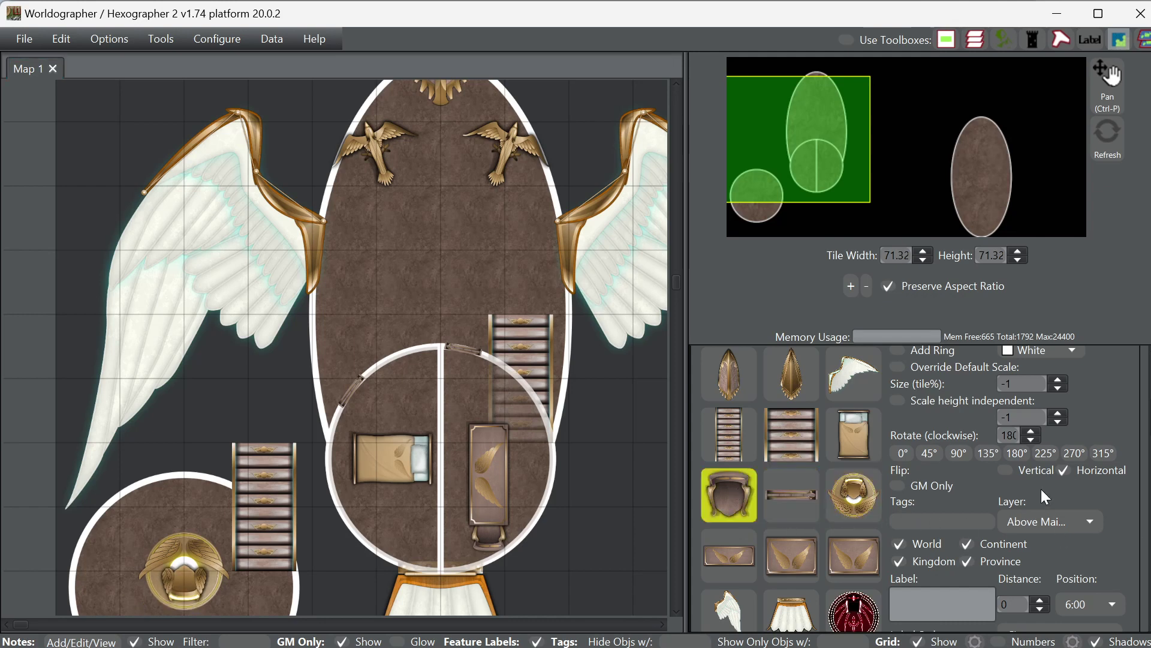
{"action": "left_click", "coordinate": [902, 454]}
{"action": "left_click", "coordinate": [491, 418]}
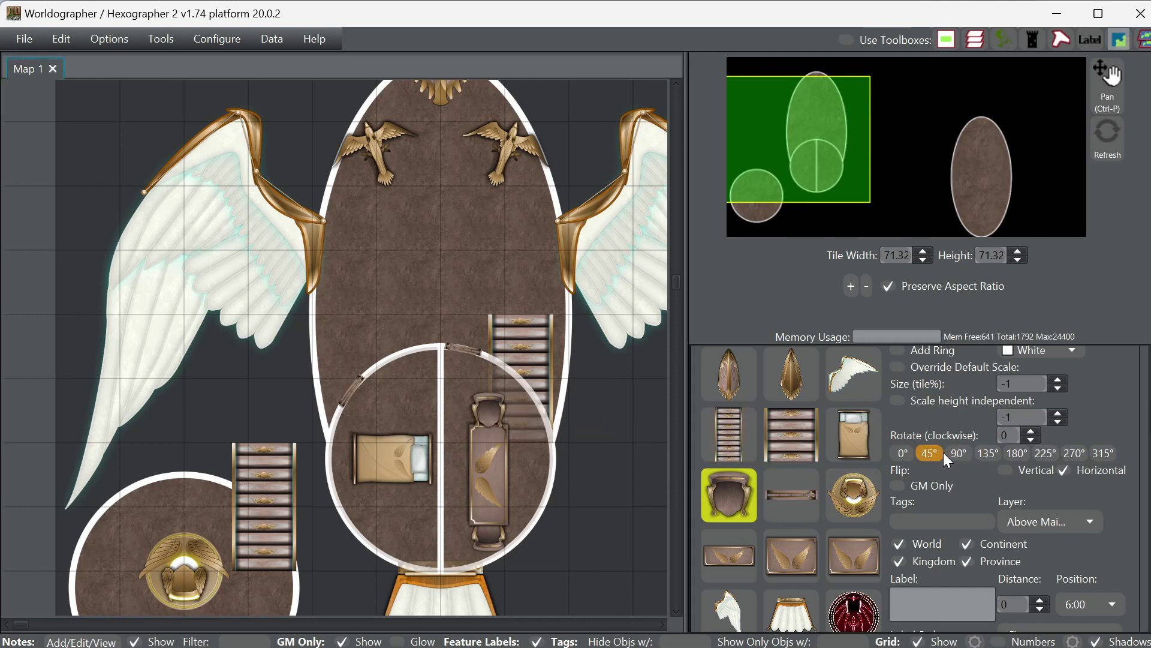
{"action": "left_click", "coordinate": [958, 453]}
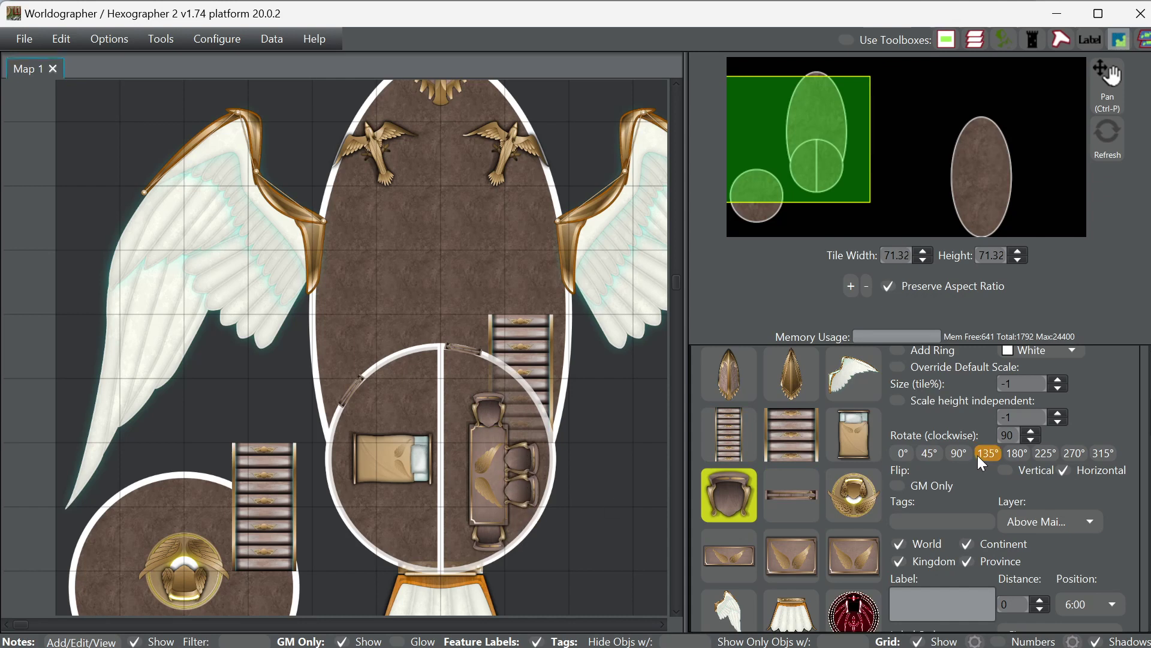
{"action": "left_click", "coordinate": [1068, 454]}
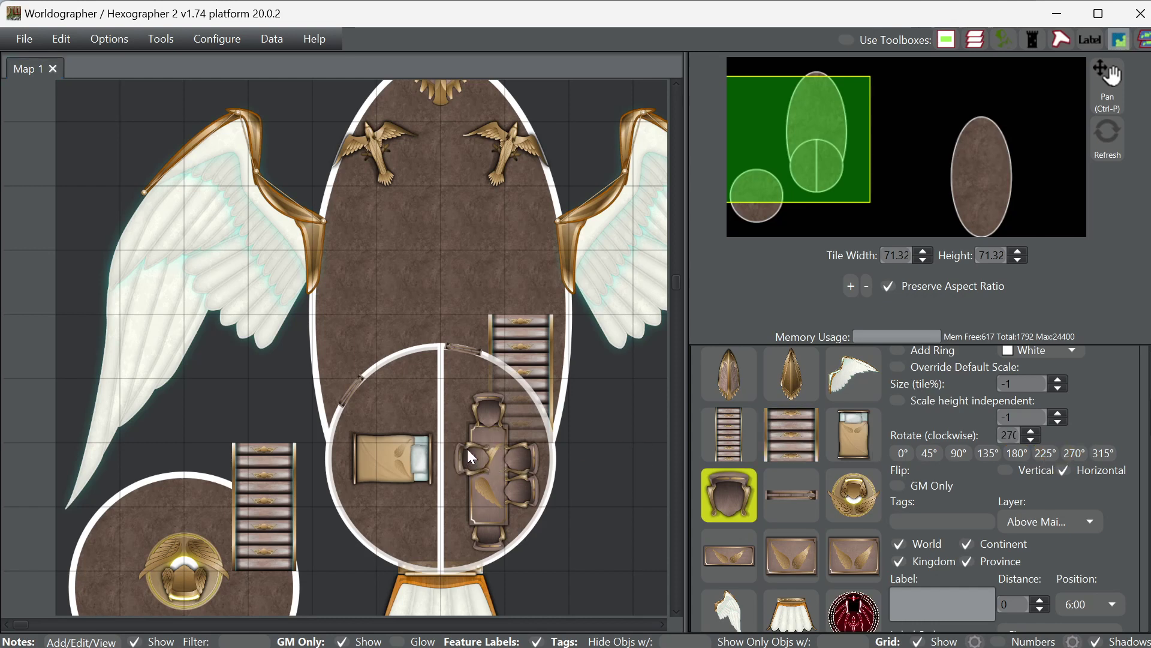
{"action": "left_click", "coordinate": [470, 456]}
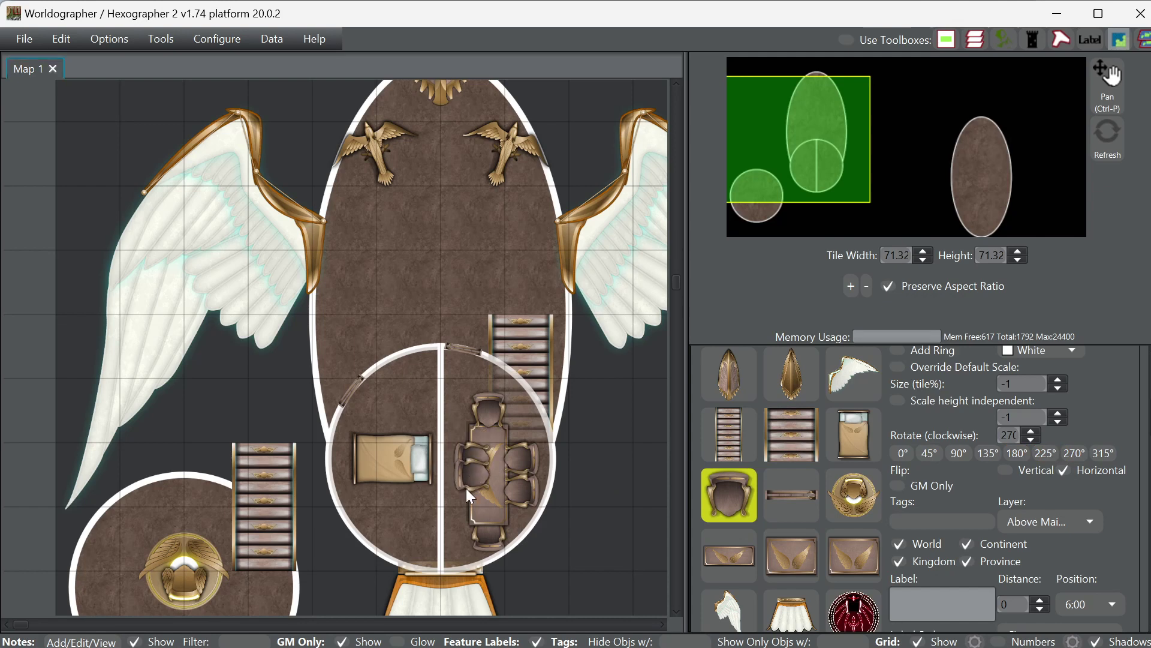
- Select the chair at the table's upper end and nudge it up and slightly right, clear of the tabletop
{"action": "scroll", "coordinate": [1124, 422], "scroll_direction": "up", "scroll_amount": 5}
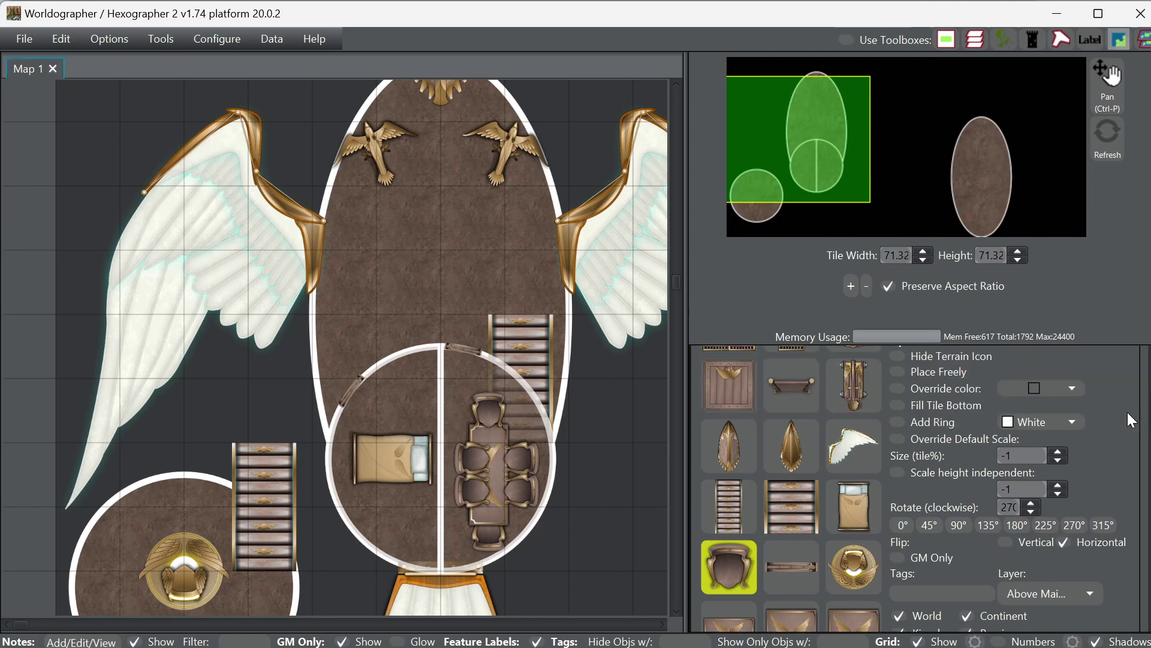
{"action": "left_click", "coordinate": [1011, 398]}
{"action": "left_click", "coordinate": [984, 402]}
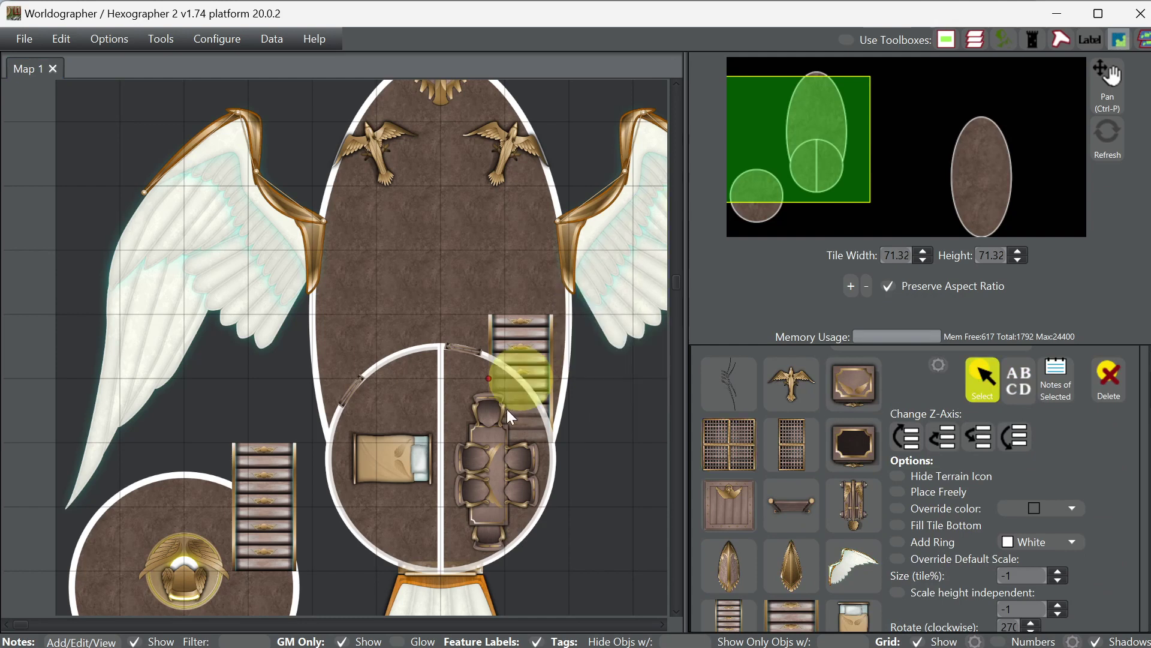
{"action": "left_click", "coordinate": [487, 415]}
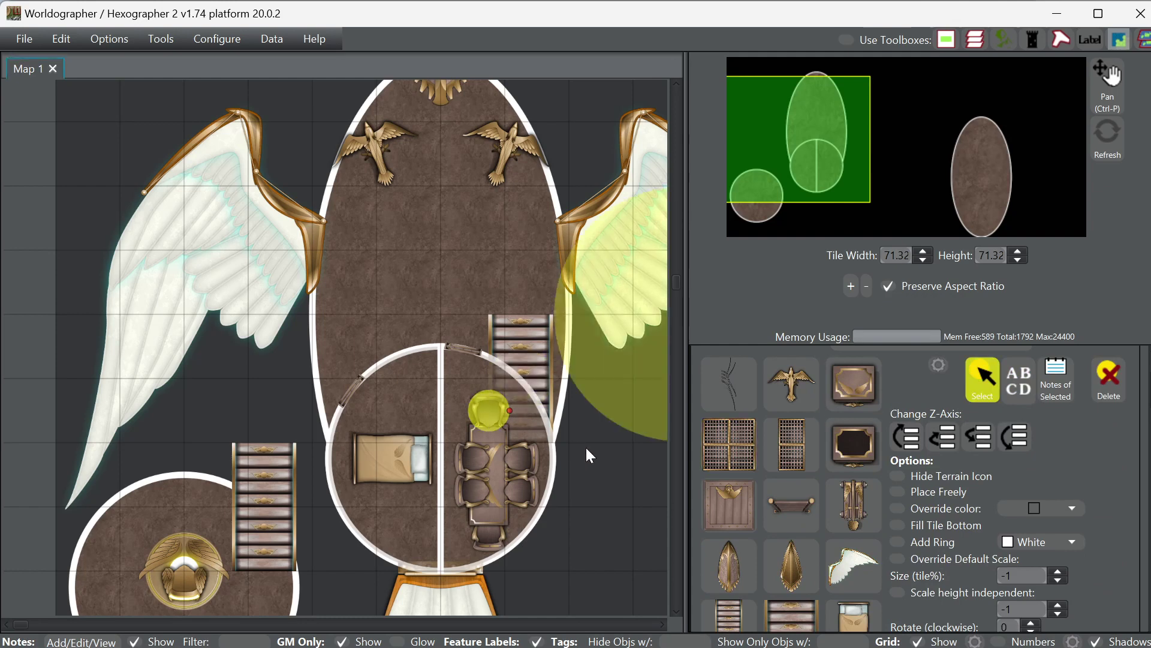
{"action": "key", "text": "Up"}
{"action": "key", "text": "Up"}
{"action": "key", "text": "Up"}
{"action": "key", "text": "Right"}
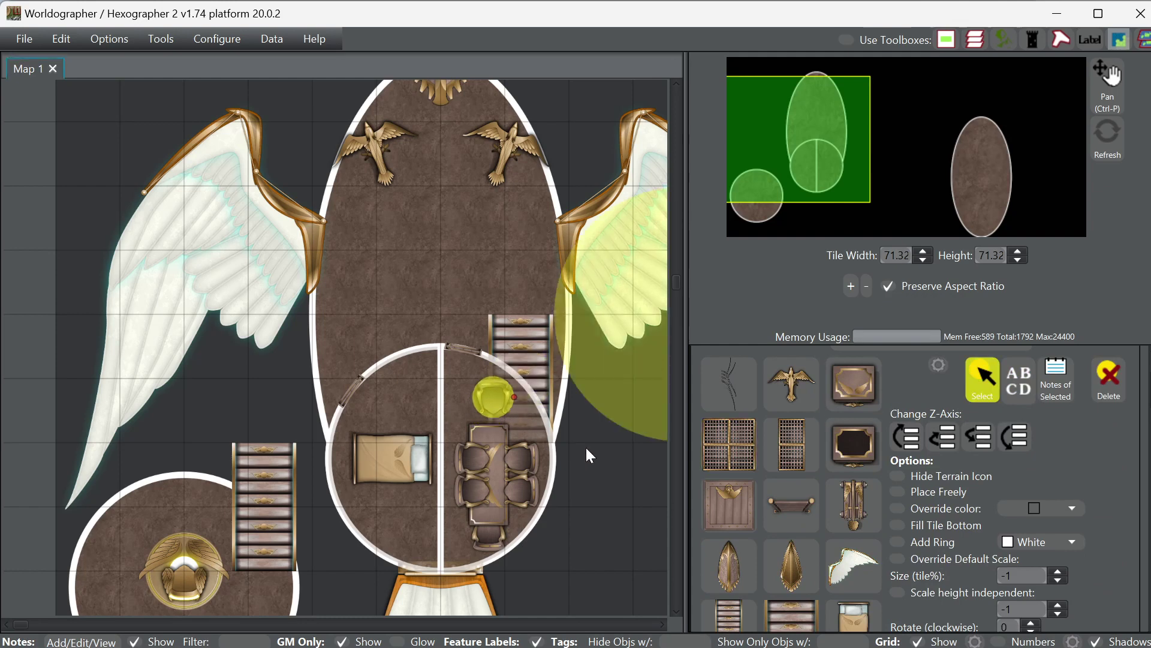
- Select both chairs on the table's right side and nudge them together up and slightly right
{"action": "left_click", "coordinate": [491, 440]}
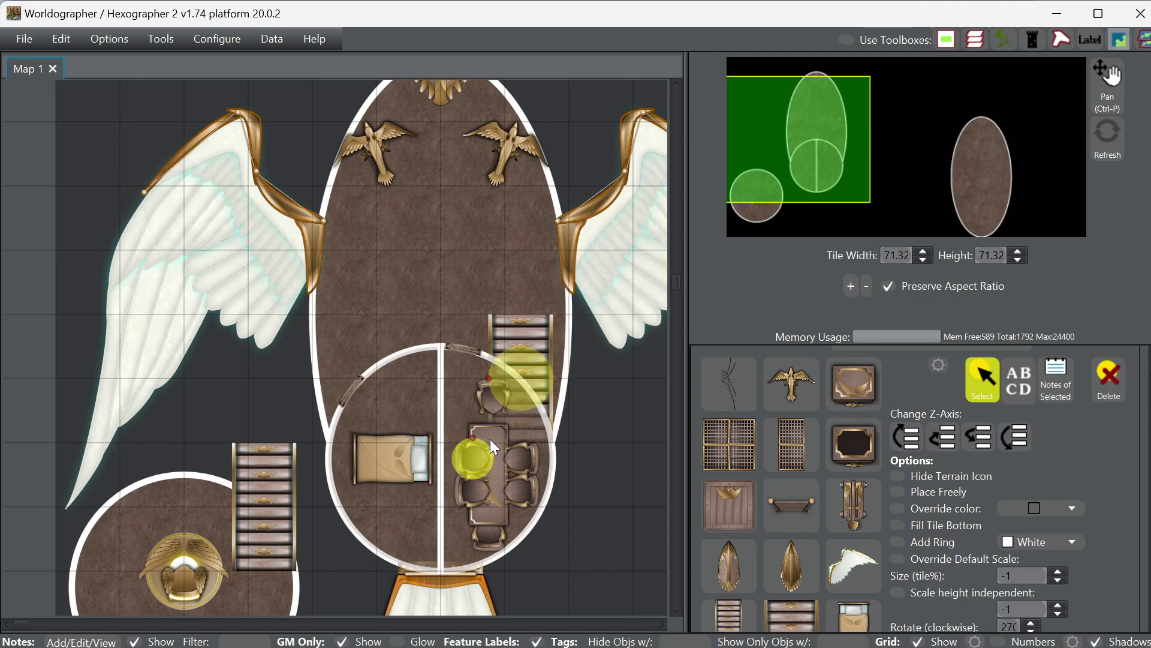
{"action": "left_click", "coordinate": [496, 475]}
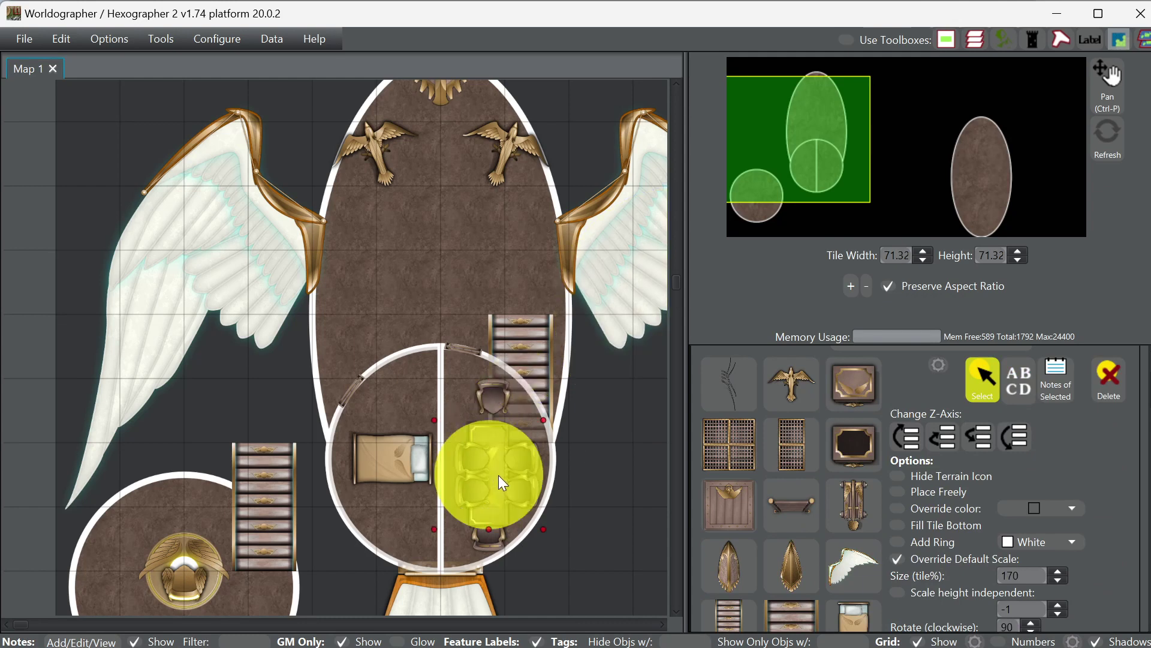
{"action": "left_click", "coordinate": [531, 459]}
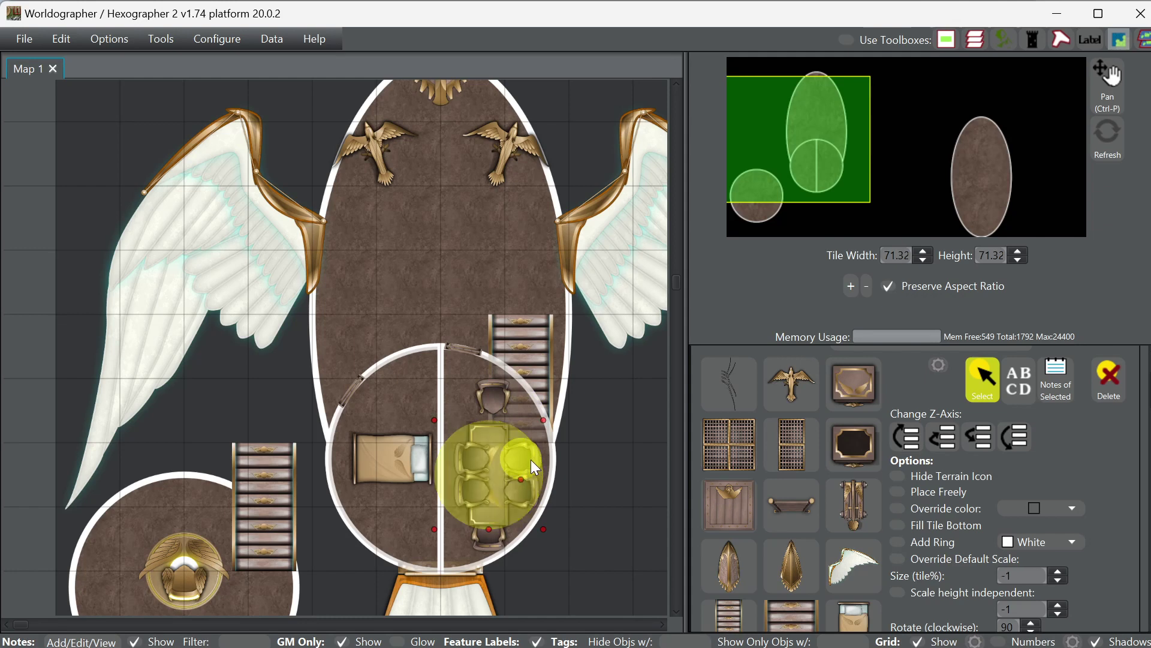
{"action": "left_click", "coordinate": [521, 492]}
{"action": "key", "text": "Up"}
{"action": "key", "text": "Up"}
{"action": "key", "text": "Up"}
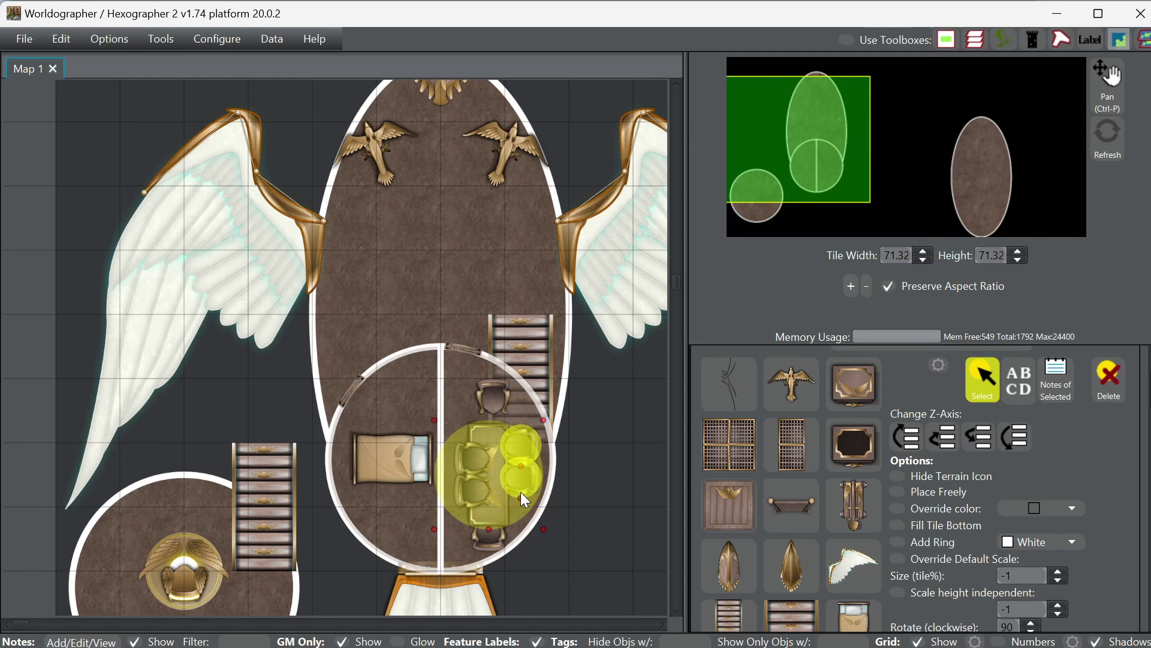
{"action": "key", "text": "Right"}
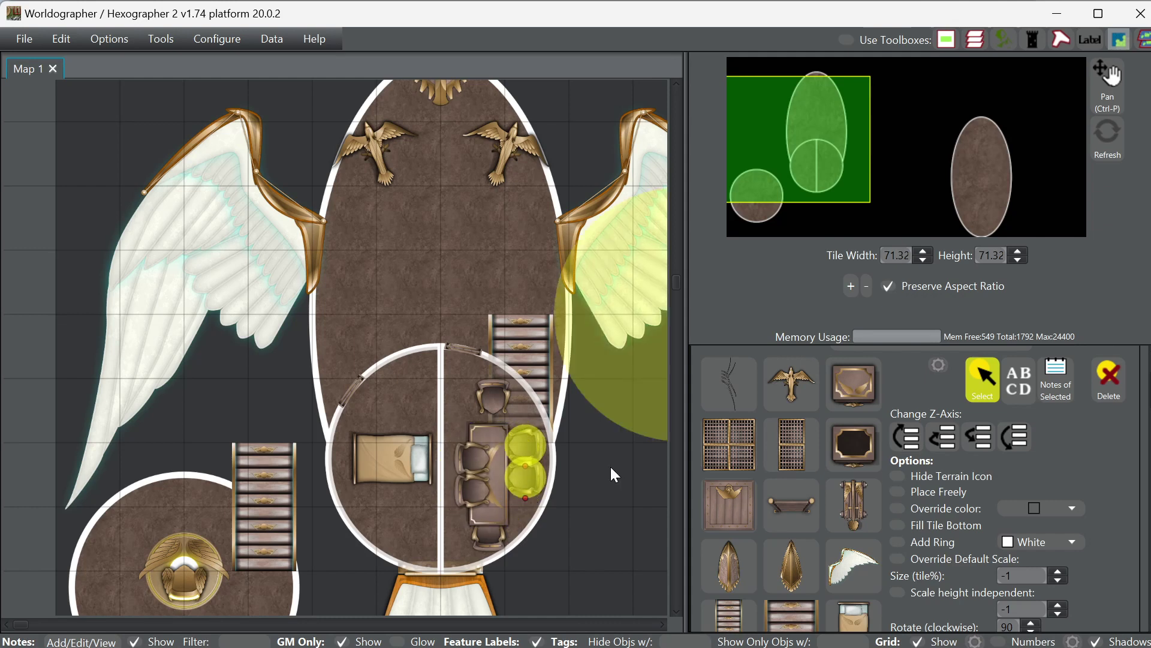
- Select the long winged table and nudge it right and up between the repositioned chairs
{"action": "left_click", "coordinate": [473, 462]}
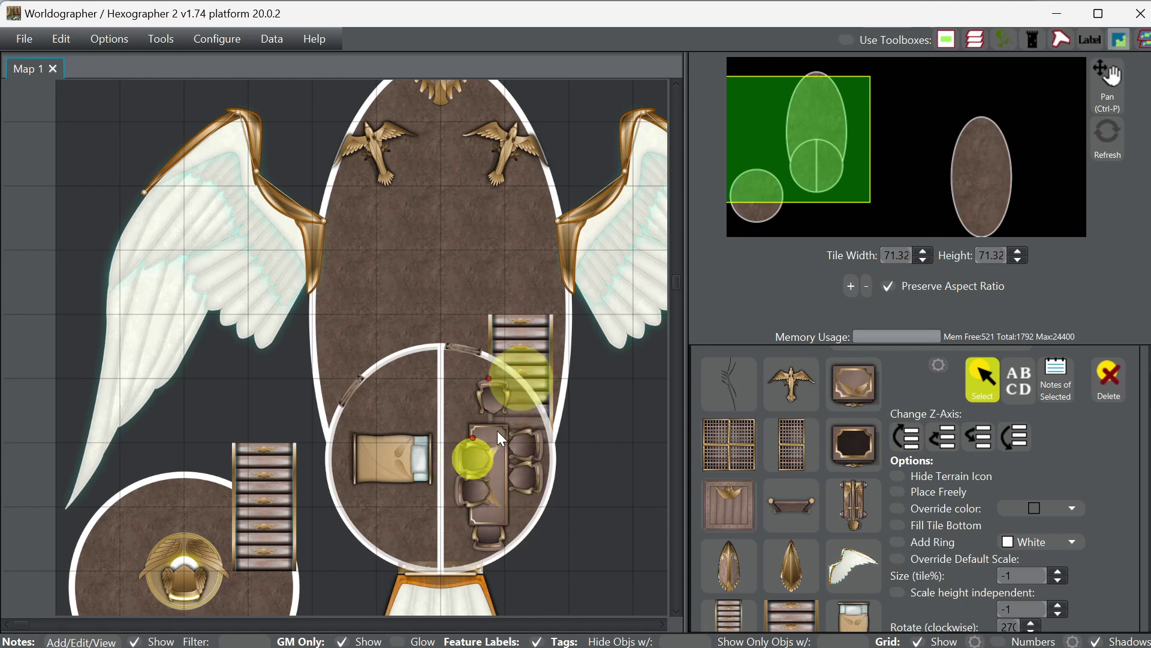
{"action": "left_click", "coordinate": [498, 441]}
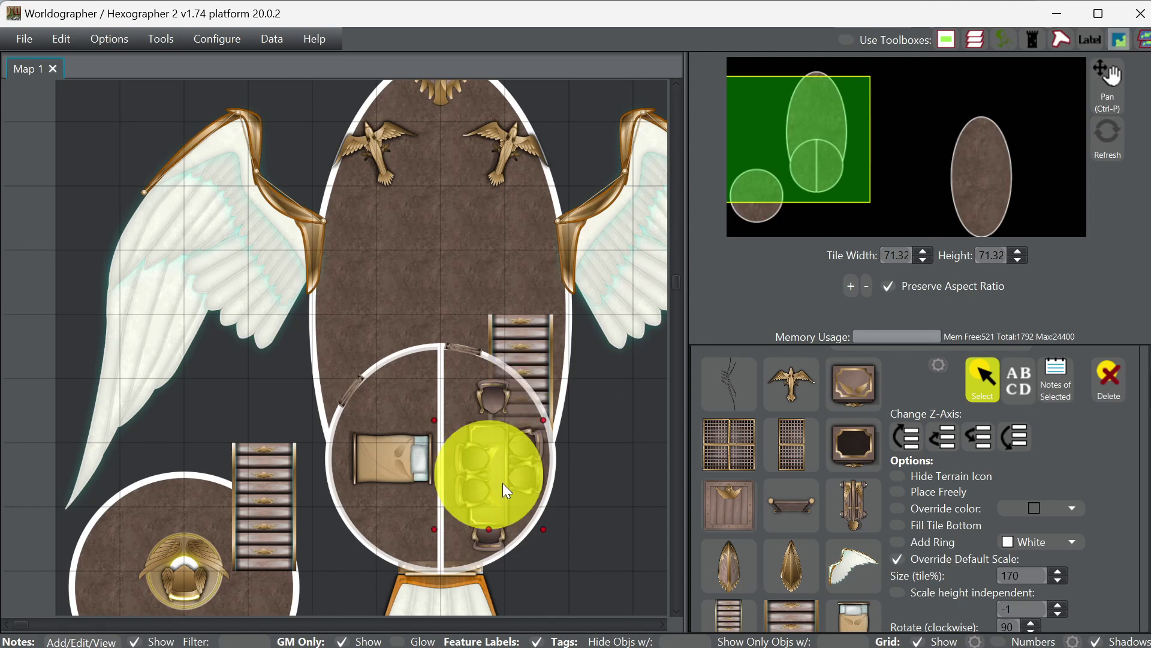
{"action": "key", "text": "Right"}
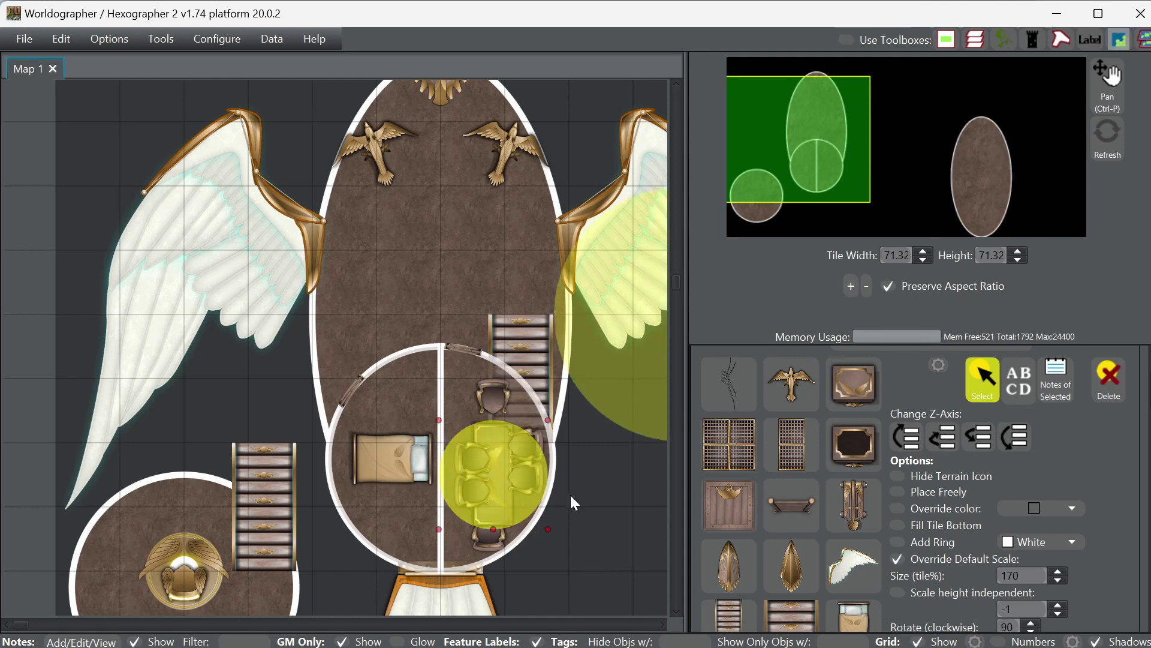
{"action": "key", "text": "Up"}
{"action": "key", "text": "Up"}
{"action": "key", "text": "Up"}
{"action": "key", "text": "Right"}
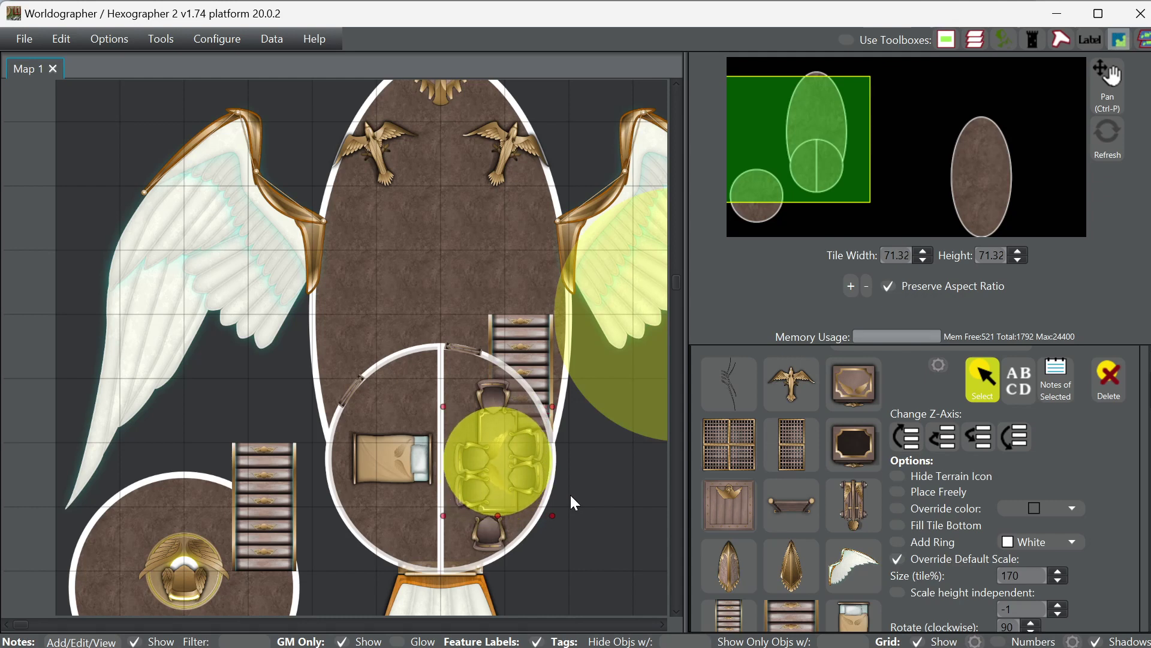
- Nudge the lower end chair up and right against the table and shift the upper end chair right to line up with it
{"action": "left_click", "coordinate": [485, 535]}
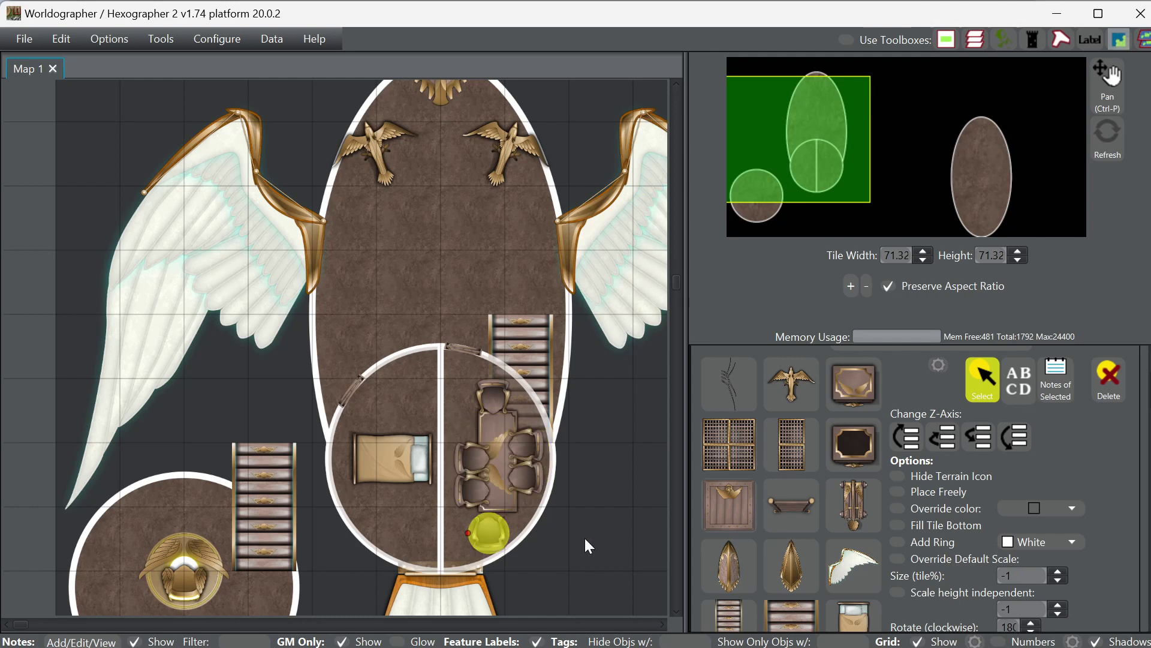
{"action": "key", "text": "Up"}
{"action": "key", "text": "Up"}
{"action": "key", "text": "Right"}
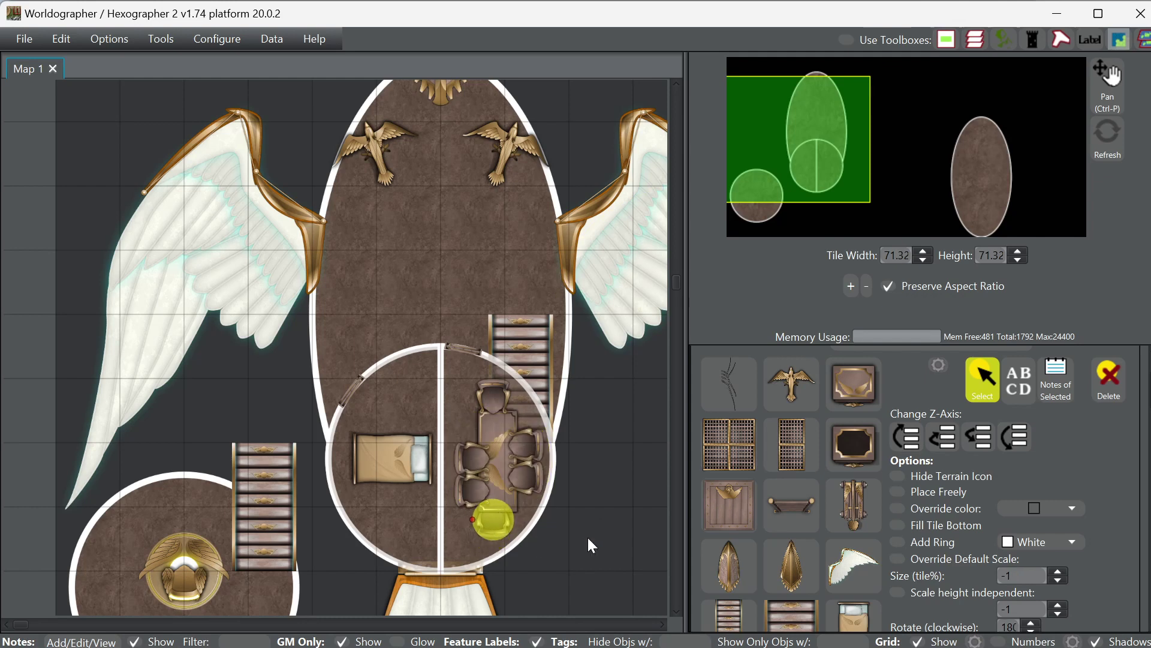
{"action": "key", "text": "Right"}
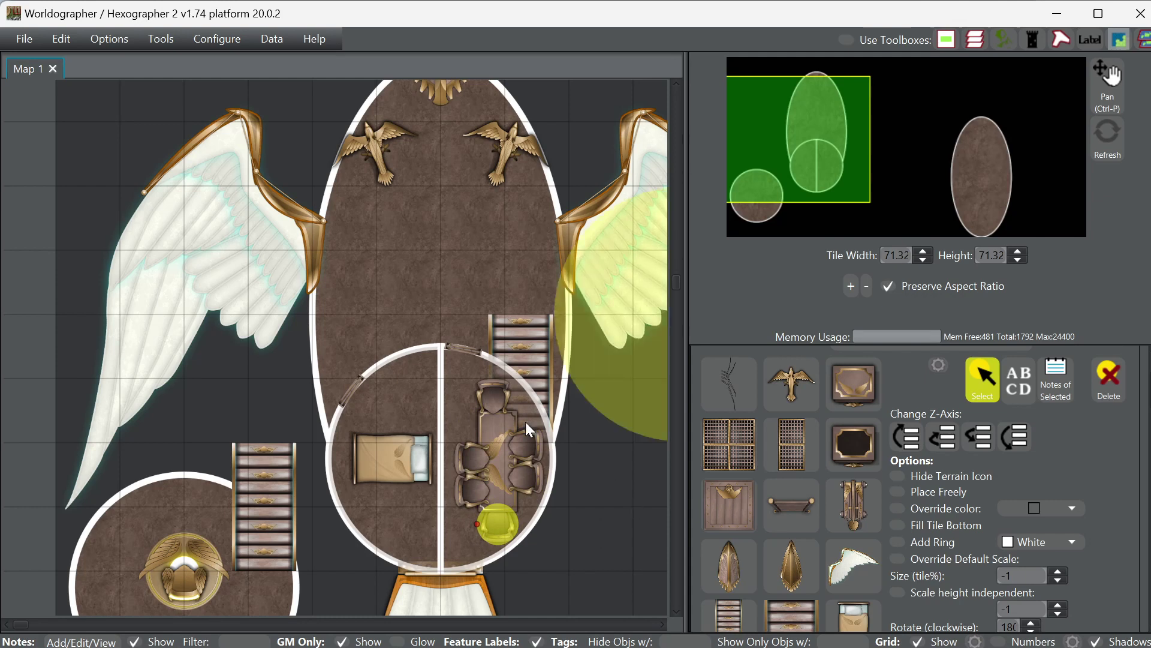
{"action": "left_click", "coordinate": [491, 398]}
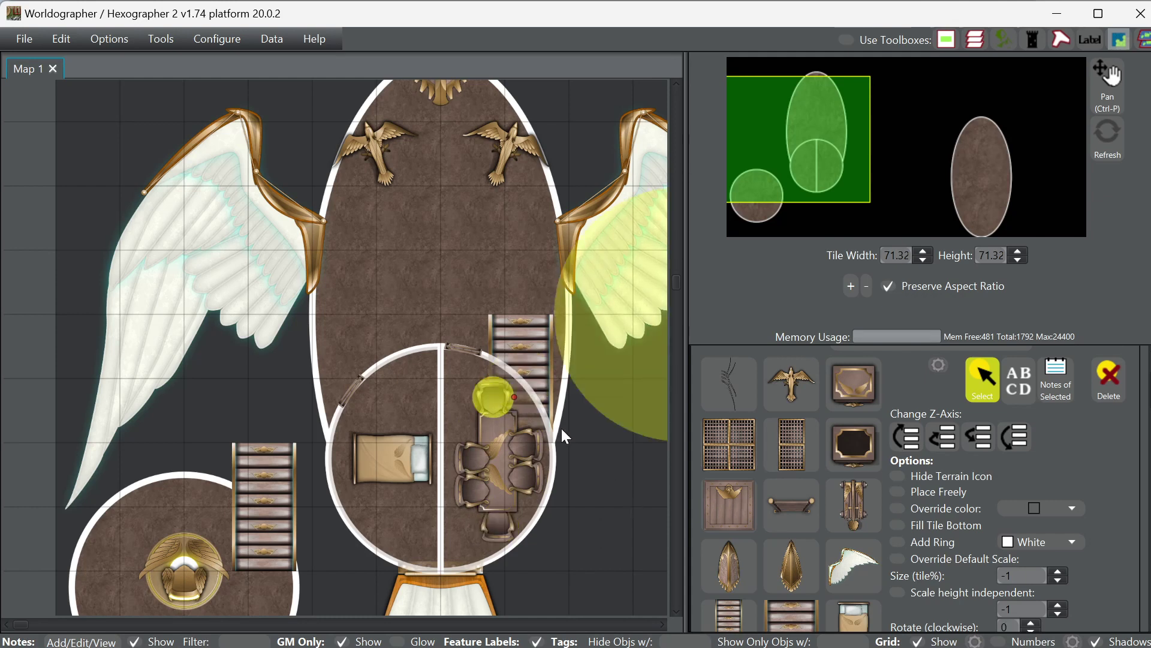
{"action": "key", "text": "Right"}
- Nudge the table's upper end chair slightly right so it lines up with the chair at the lower end
{"action": "left_click", "coordinate": [494, 449], "text": "shift"}
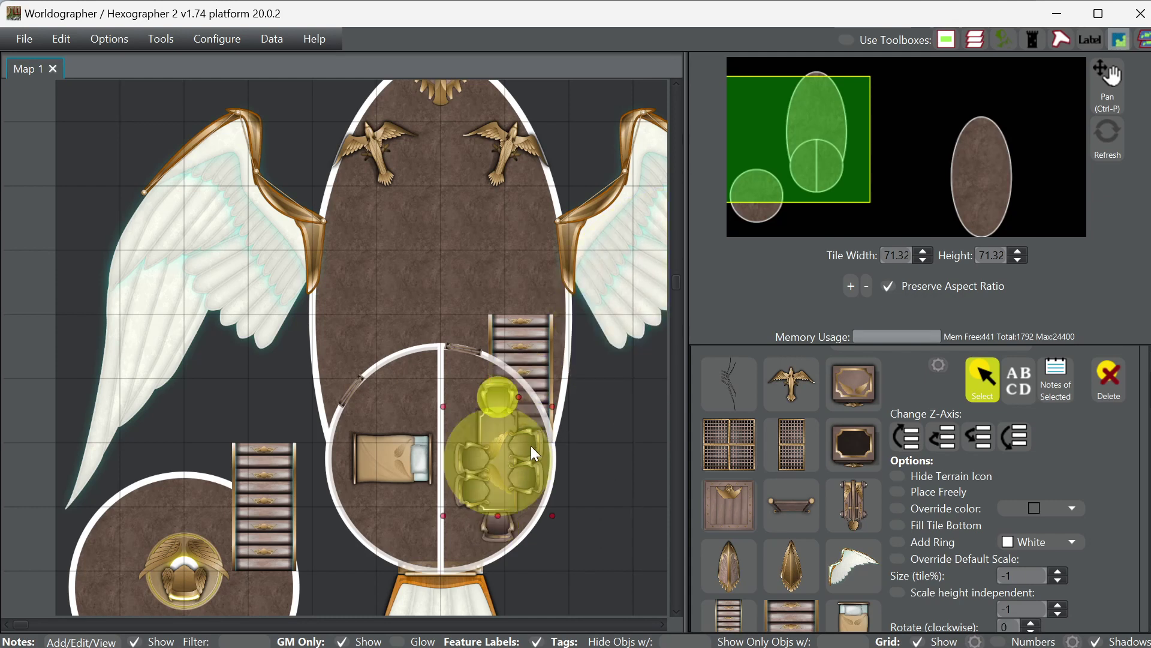
{"action": "scroll", "coordinate": [531, 445], "scroll_direction": "down", "scroll_amount": 1}
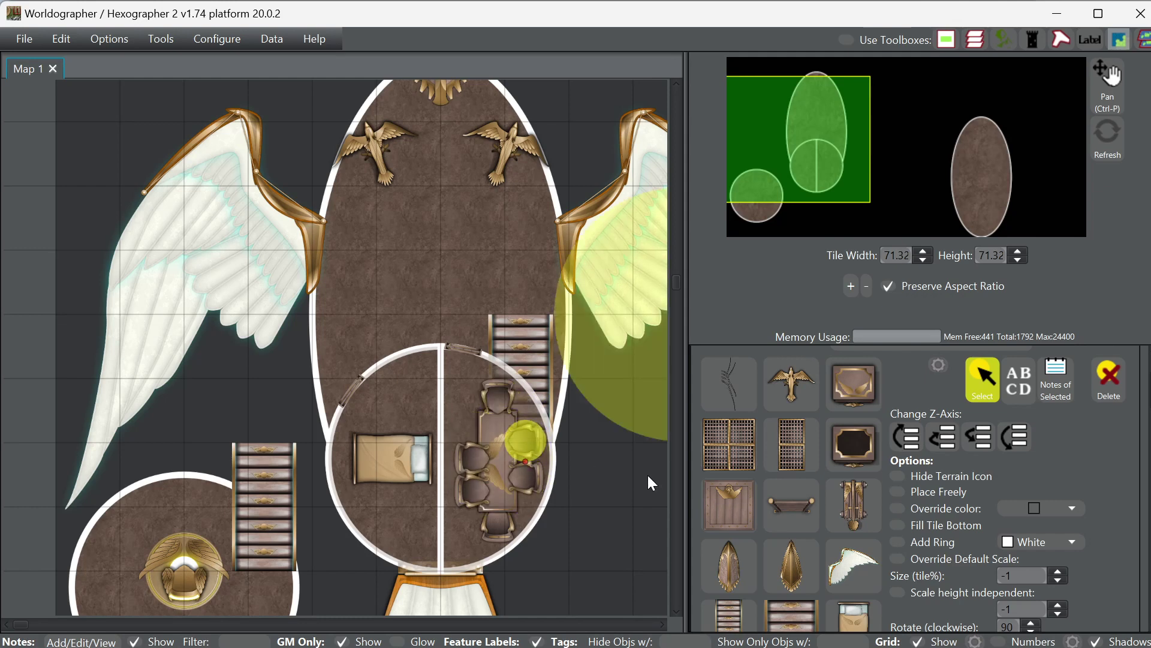
{"action": "scroll", "coordinate": [473, 451], "scroll_direction": "down", "scroll_amount": 2}
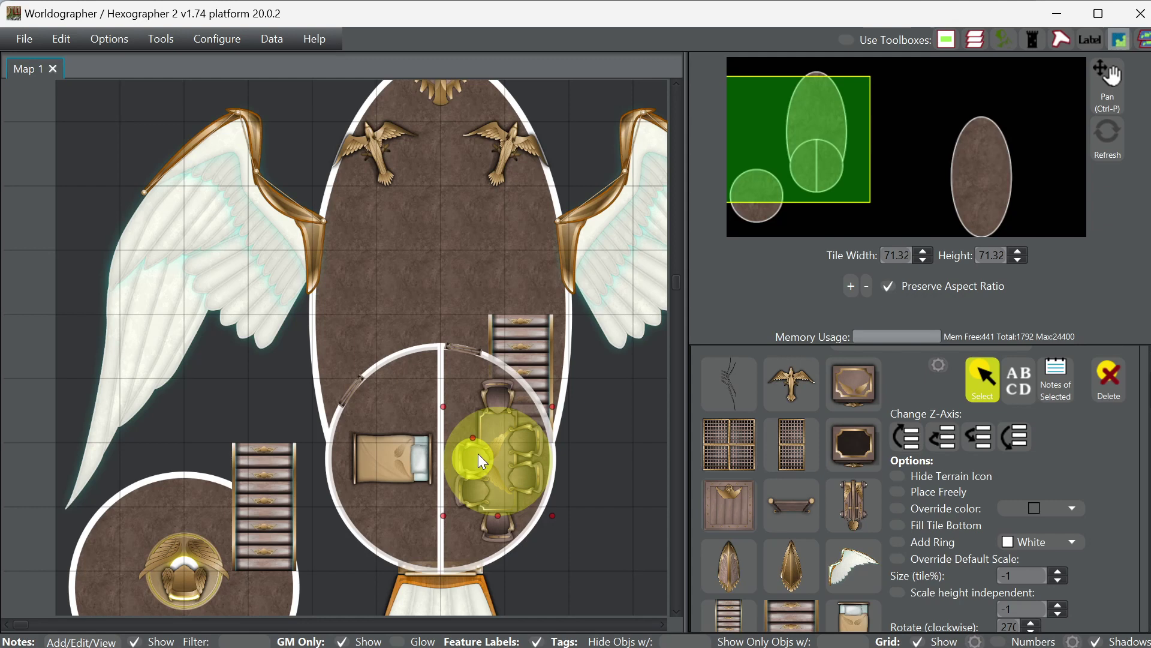
- Nudge both left-side chairs and the upper right-side chair upward and the lower right-side chair slightly down, so the chairs face each other in rows
{"action": "left_click", "coordinate": [472, 486]}
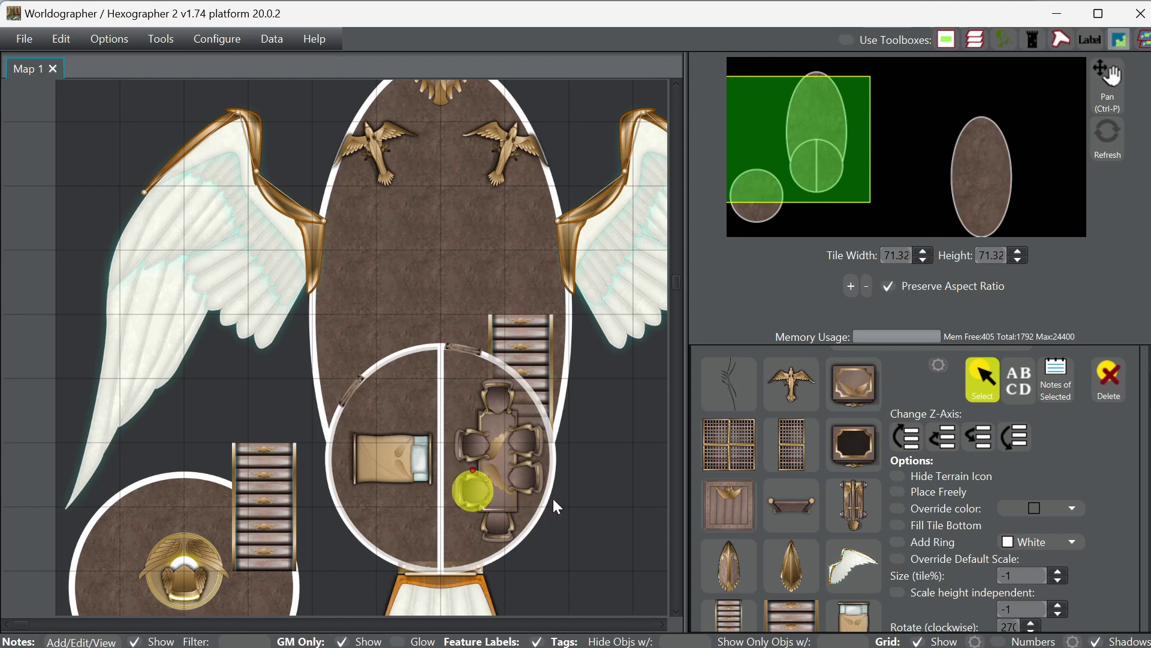
{"action": "scroll", "coordinate": [553, 497], "scroll_direction": "down", "scroll_amount": 1}
{"action": "scroll", "coordinate": [553, 497], "scroll_direction": "down", "scroll_amount": 1}
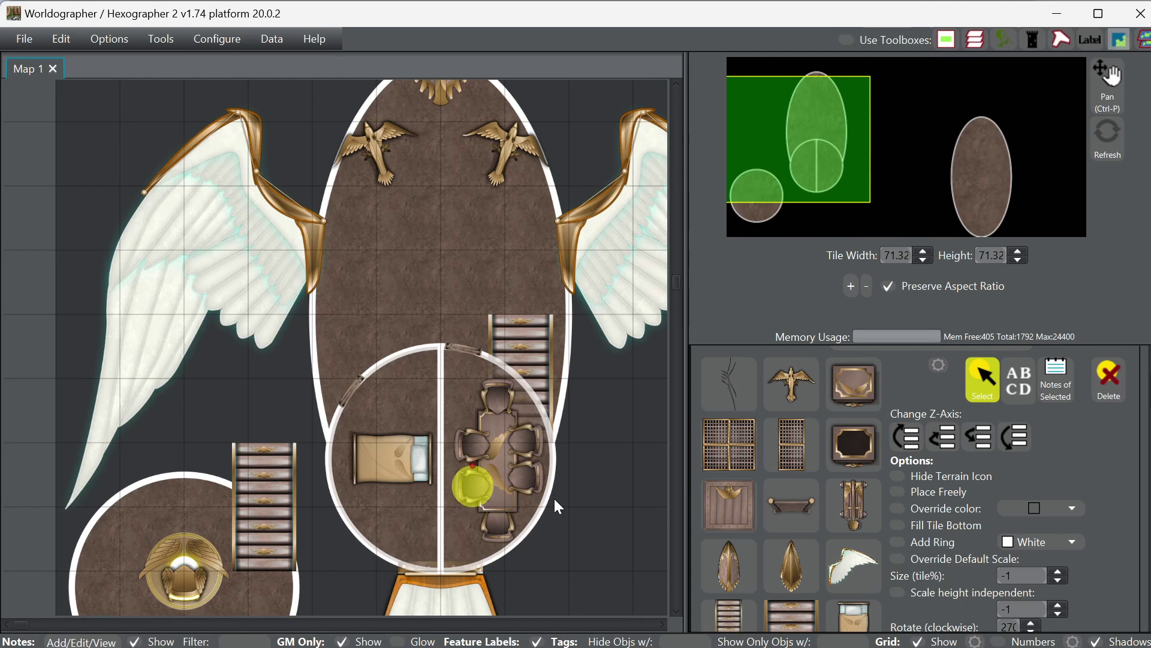
{"action": "left_click", "coordinate": [474, 440]}
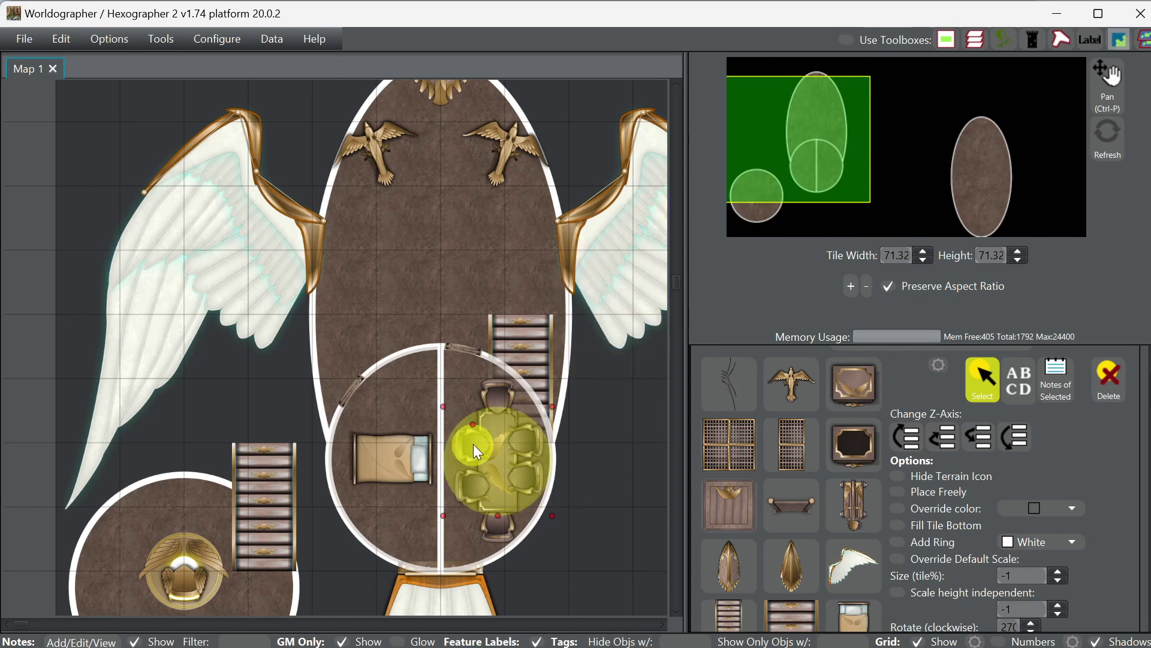
{"action": "scroll", "coordinate": [492, 440], "scroll_direction": "down", "scroll_amount": 2}
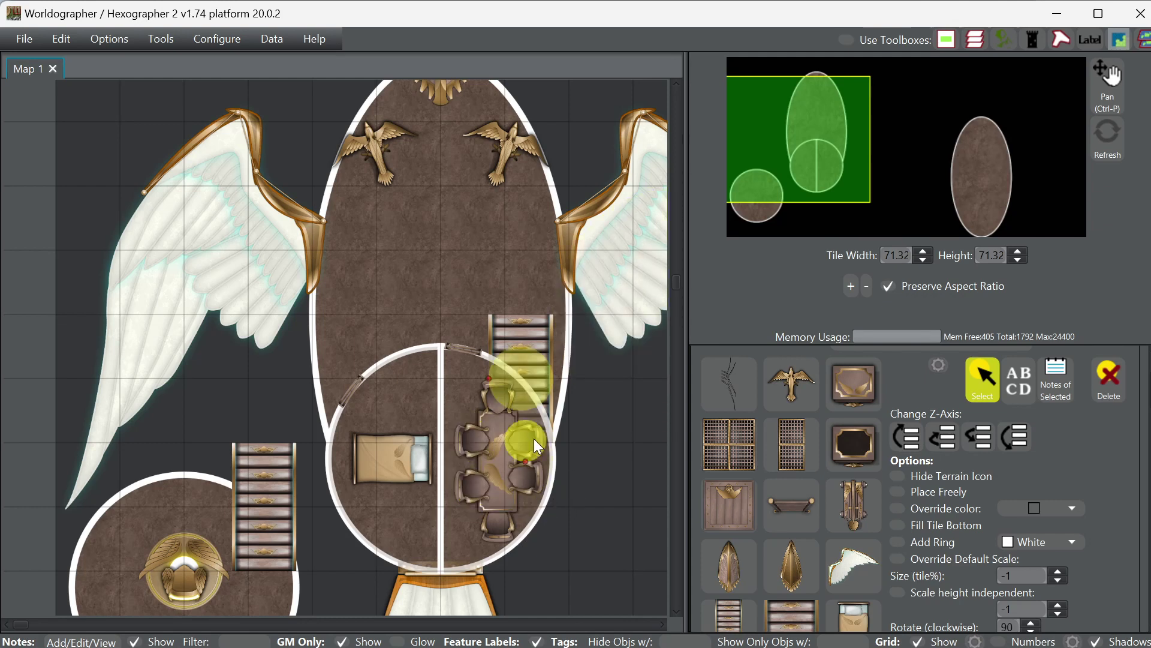
{"action": "left_click", "coordinate": [539, 459]}
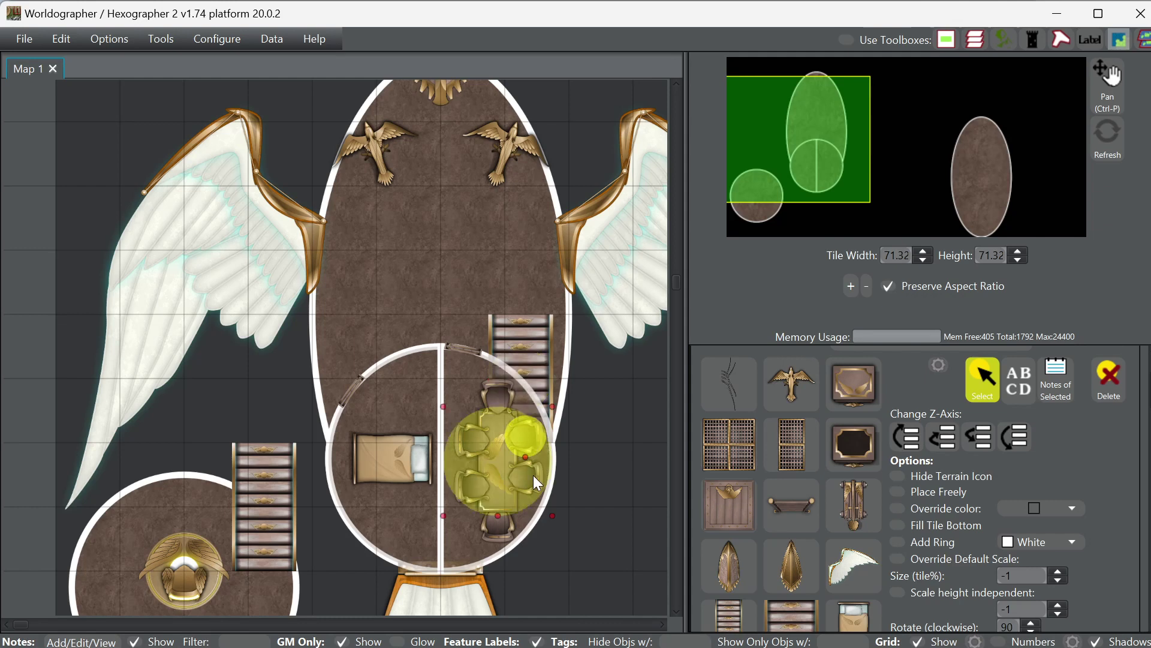
{"action": "left_click", "coordinate": [607, 477]}
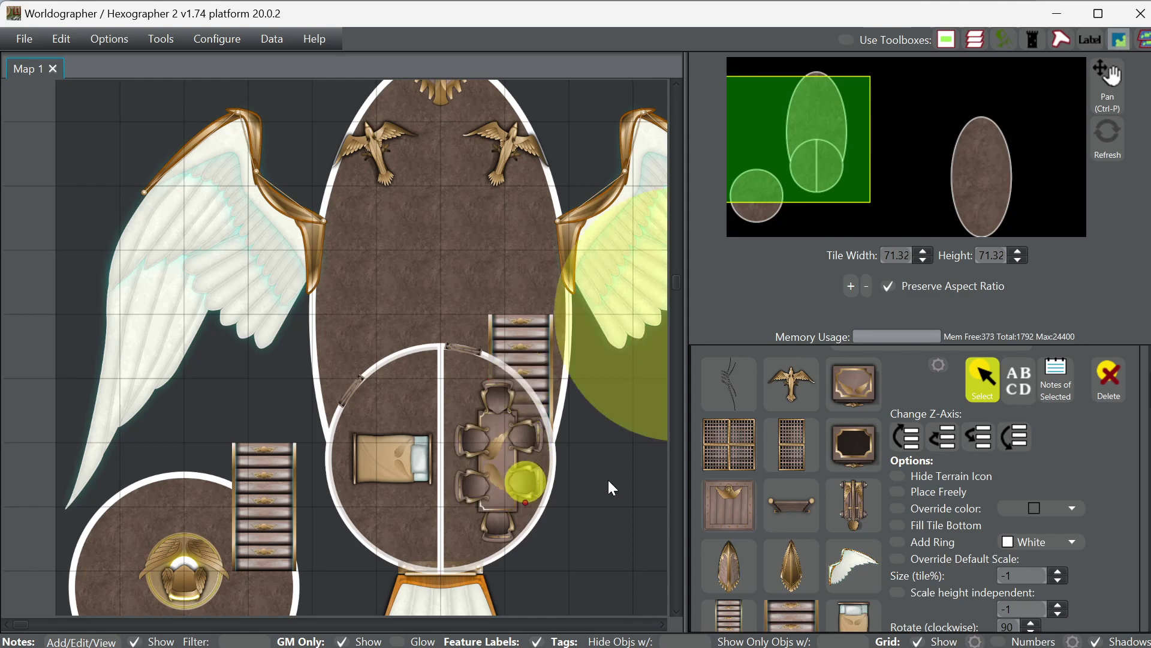
- Select the long winged table and bring it to the front so it overlaps the surrounding chairs
{"action": "left_click", "coordinate": [509, 450]}
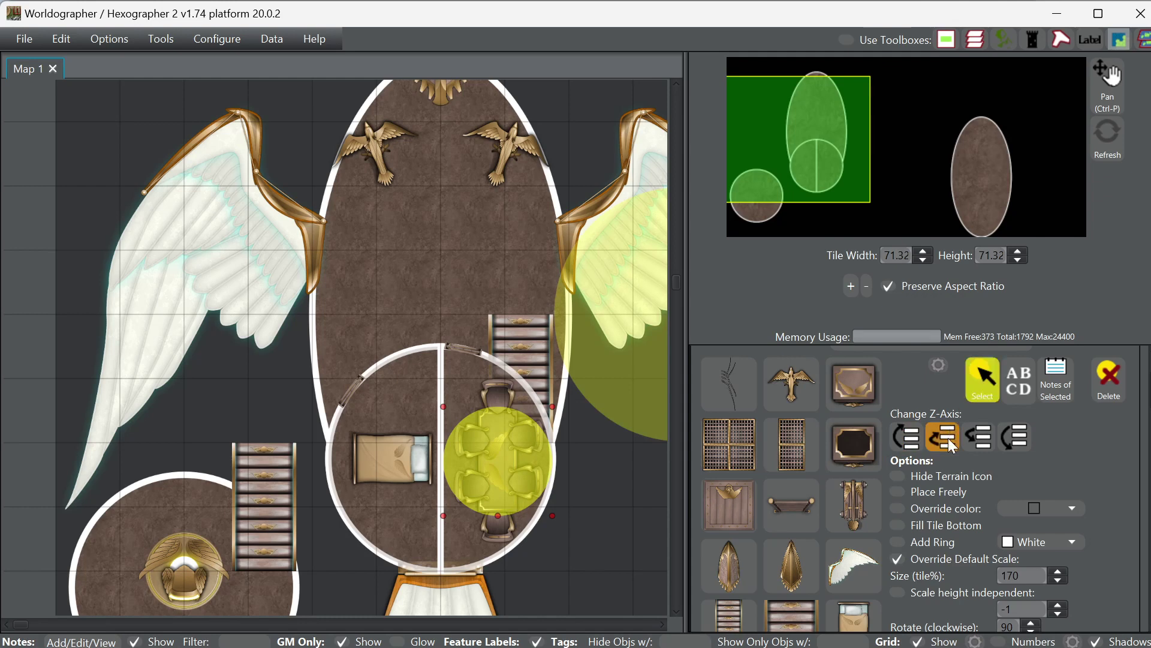
{"action": "left_click", "coordinate": [907, 439]}
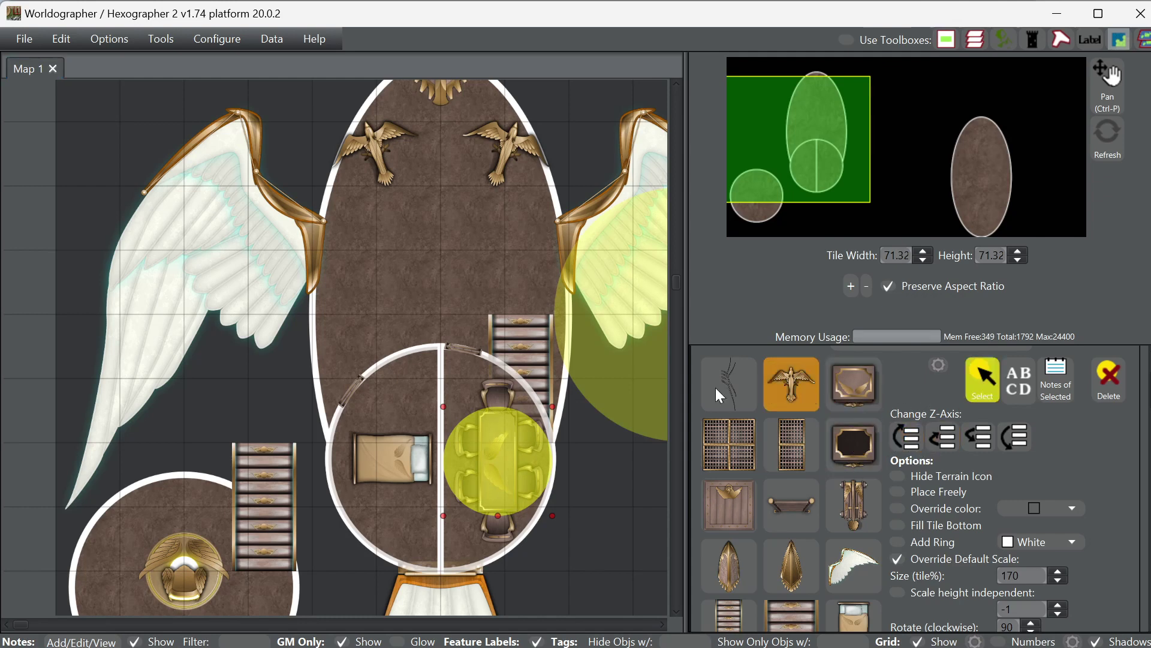
{"action": "left_click", "coordinate": [498, 397]}
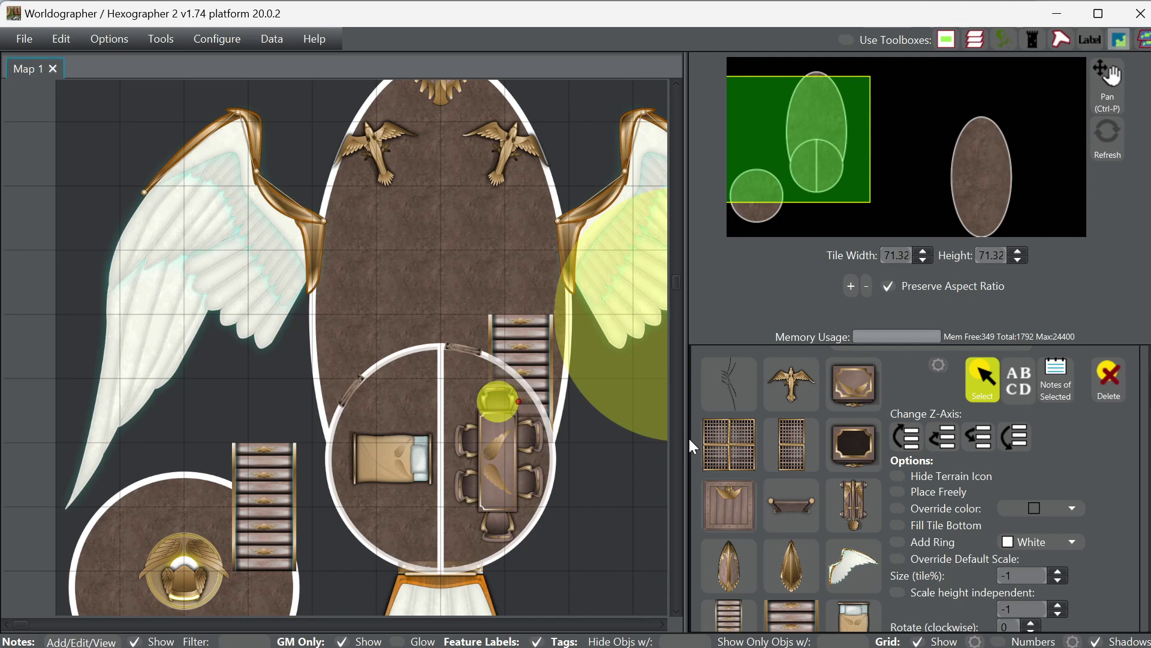
- Place the winged chest, rotated 90°, below the bed in the left half of the divided round room
{"action": "left_click", "coordinate": [977, 383]}
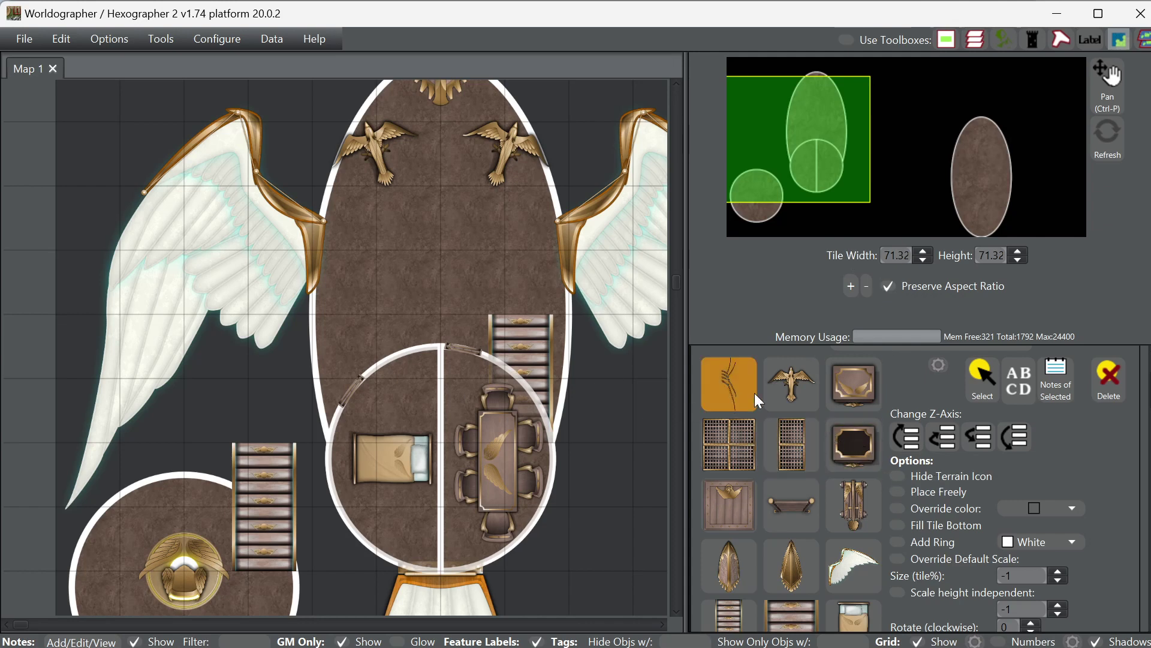
{"action": "left_click", "coordinate": [840, 386]}
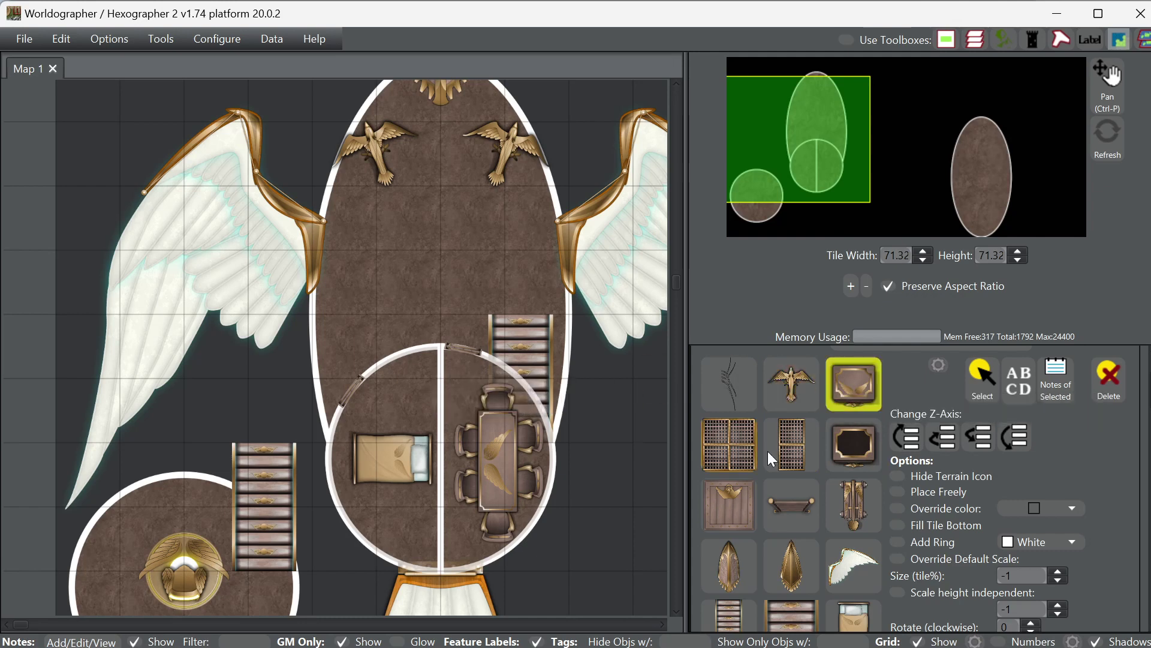
{"action": "scroll", "coordinate": [981, 533], "scroll_direction": "down", "scroll_amount": 1}
{"action": "scroll", "coordinate": [975, 528], "scroll_direction": "down", "scroll_amount": 3}
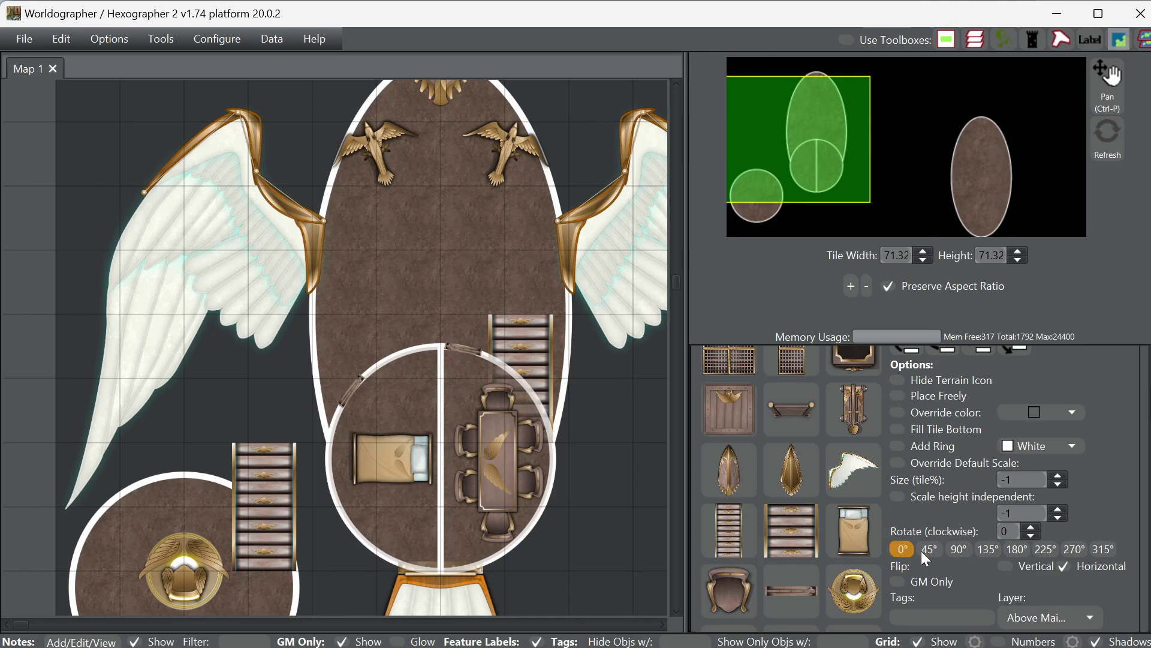
{"action": "left_click", "coordinate": [960, 550]}
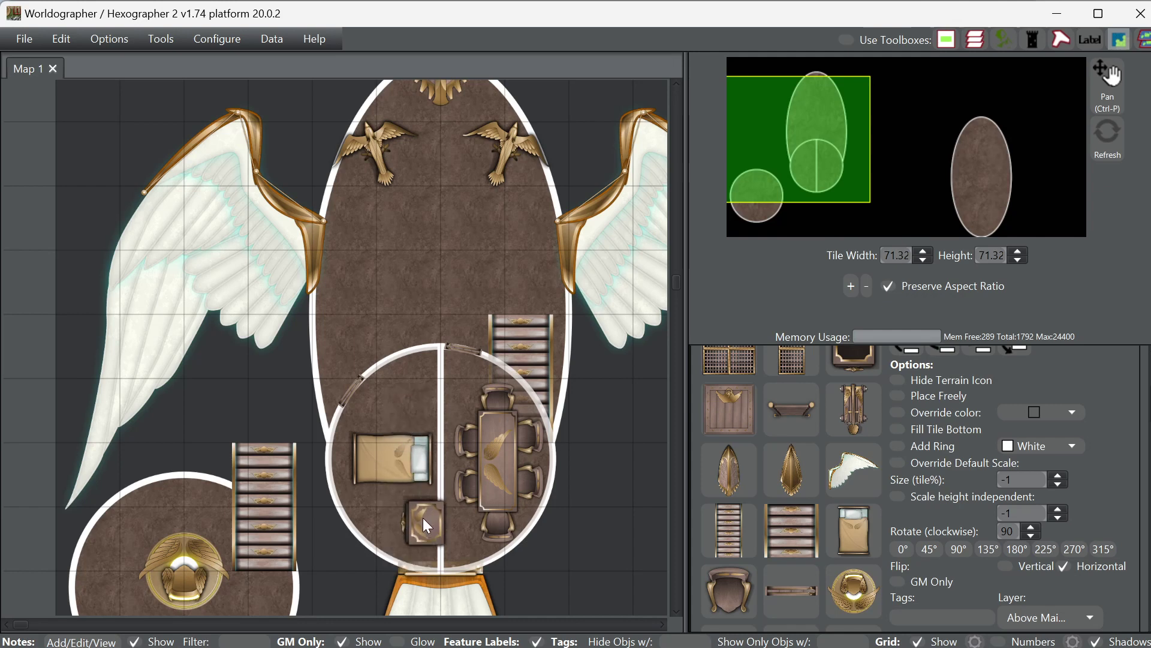
{"action": "left_click", "coordinate": [423, 517]}
- Place the narrow winged table above the bed against the dividing wall, rotated 90° with its default scale overridden to 100
{"action": "scroll", "coordinate": [906, 477], "scroll_direction": "up", "scroll_amount": 3}
{"action": "scroll", "coordinate": [906, 477], "scroll_direction": "down", "scroll_amount": 4}
{"action": "scroll", "coordinate": [894, 484], "scroll_direction": "down", "scroll_amount": 3}
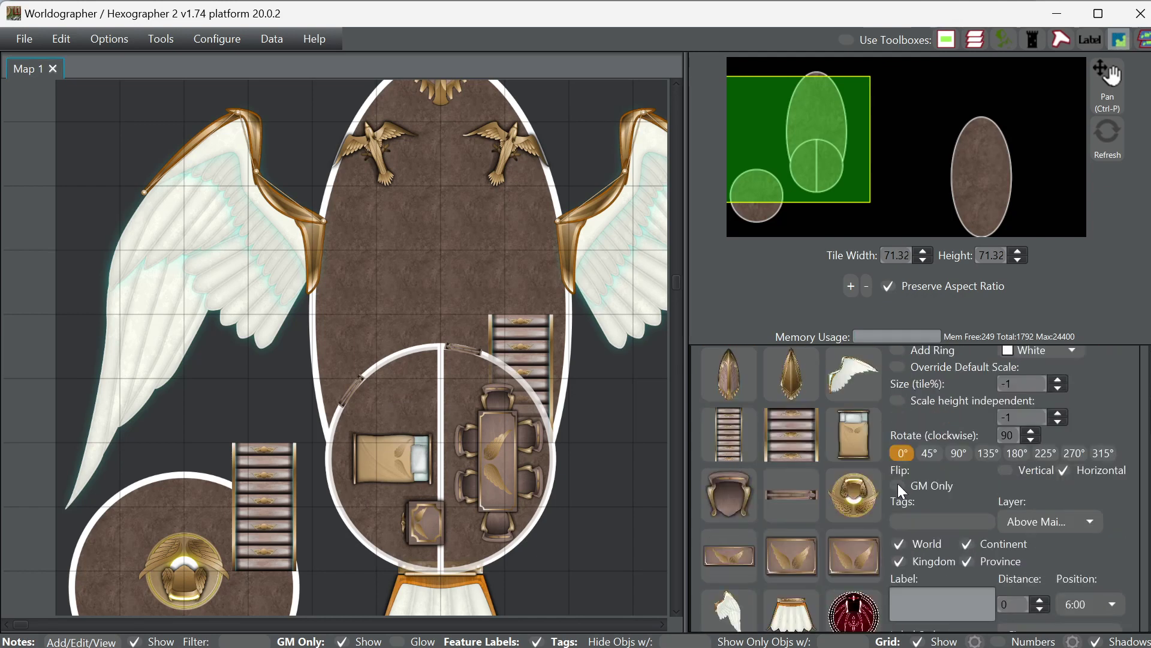
{"action": "scroll", "coordinate": [898, 460], "scroll_direction": "up", "scroll_amount": 7}
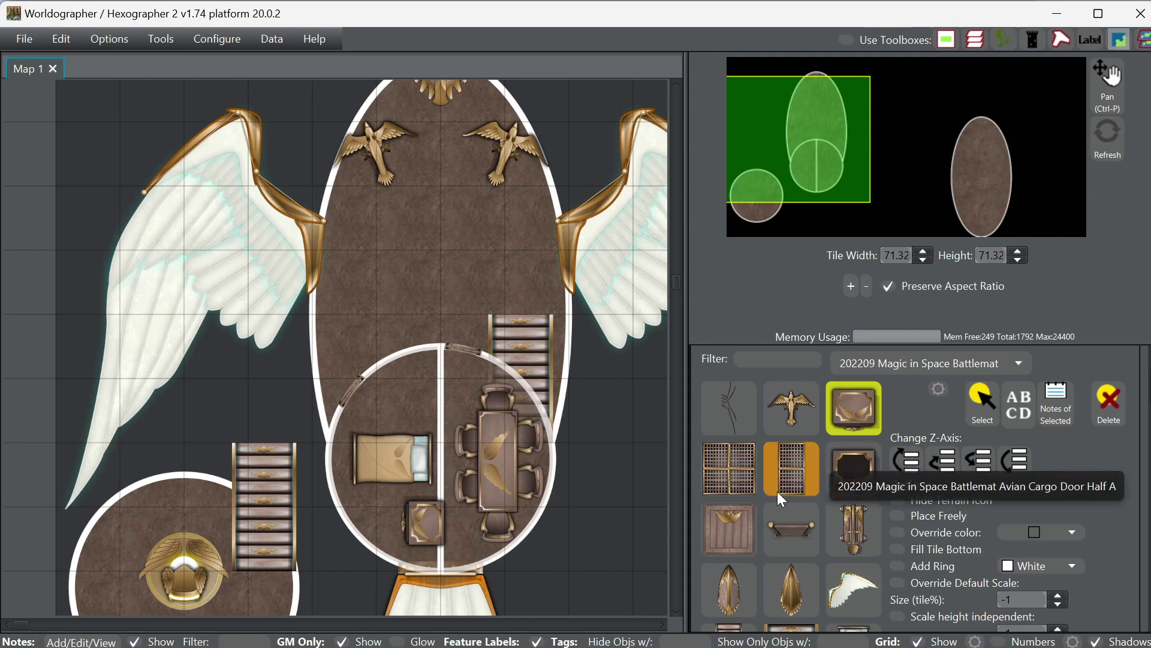
{"action": "scroll", "coordinate": [939, 534], "scroll_direction": "down", "scroll_amount": 5}
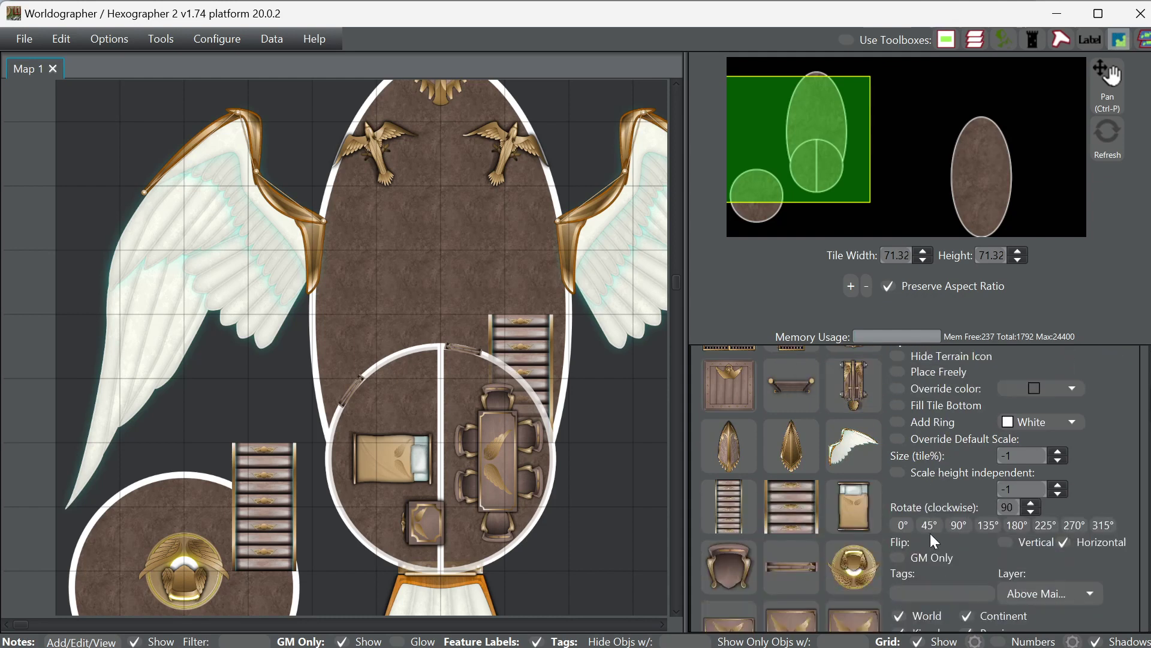
{"action": "scroll", "coordinate": [928, 543], "scroll_direction": "down", "scroll_amount": 1}
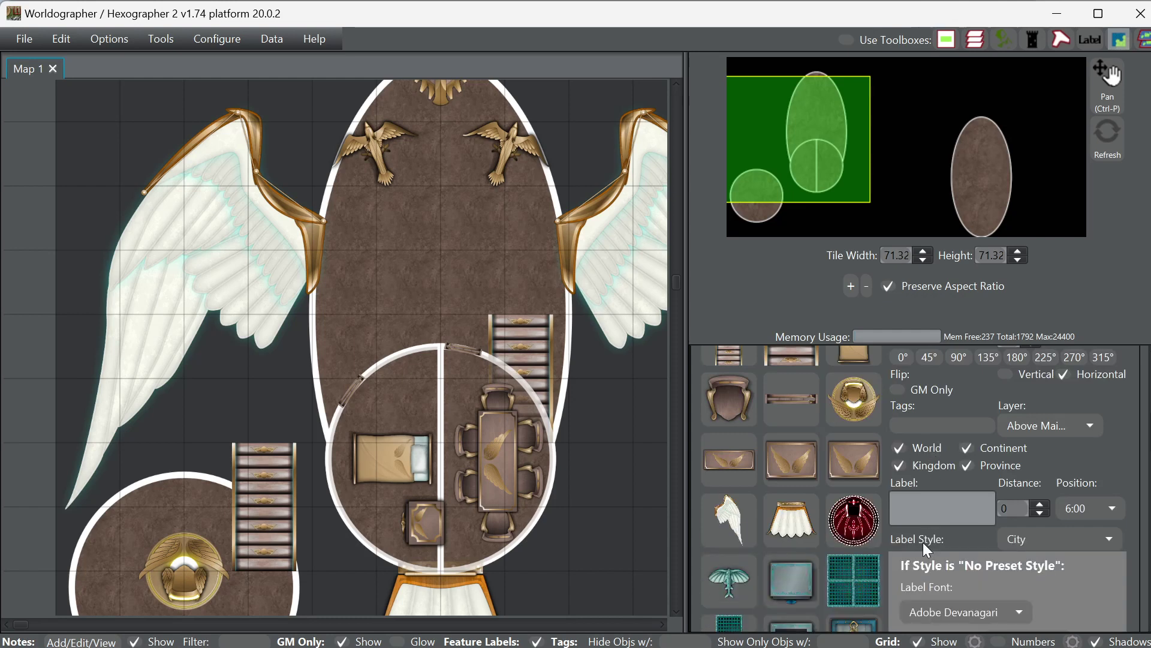
{"action": "scroll", "coordinate": [917, 538], "scroll_direction": "up", "scroll_amount": 1}
{"action": "left_click", "coordinate": [748, 492]}
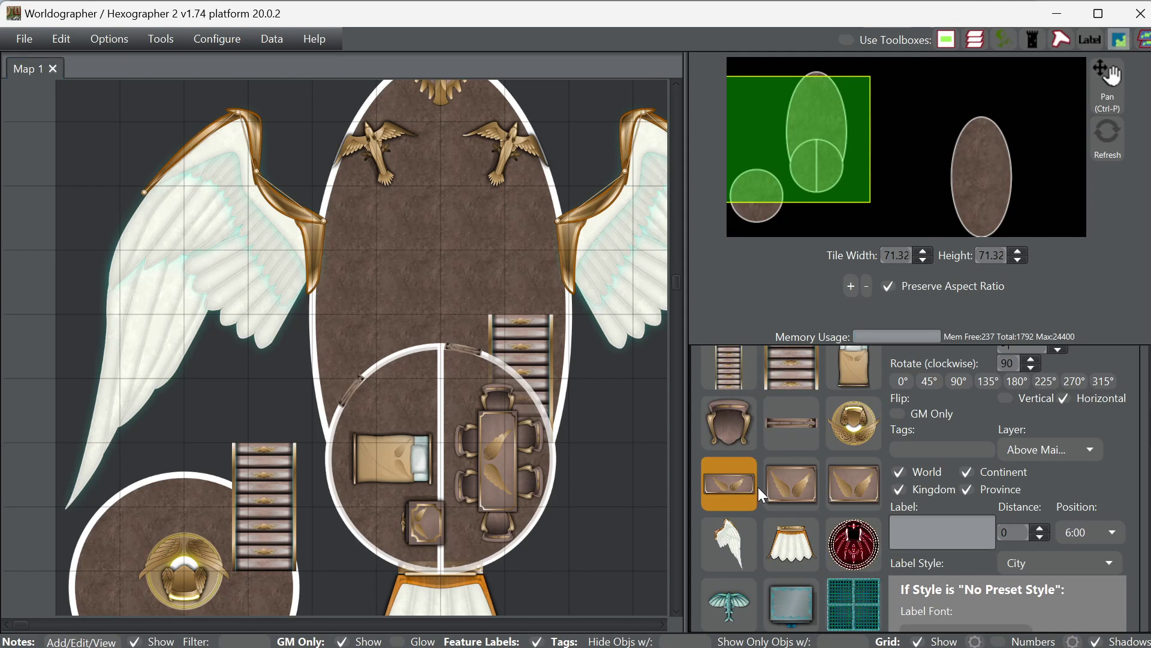
{"action": "scroll", "coordinate": [969, 416], "scroll_direction": "up", "scroll_amount": 4}
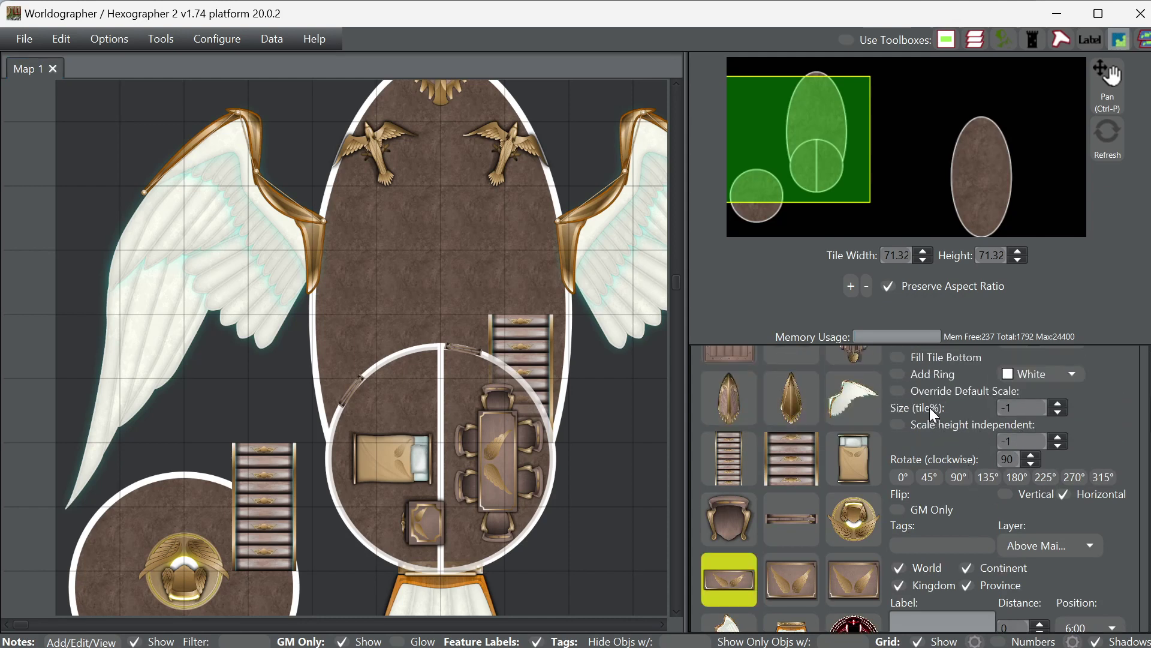
{"action": "left_click", "coordinate": [927, 392]}
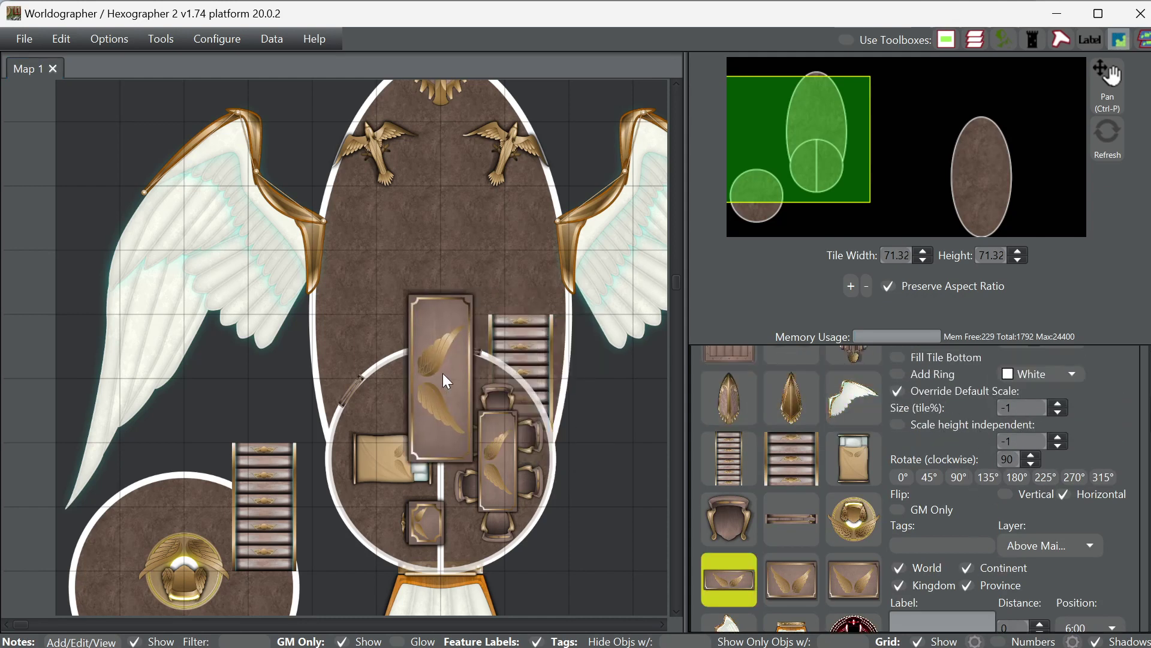
{"action": "double_click", "coordinate": [998, 407]}
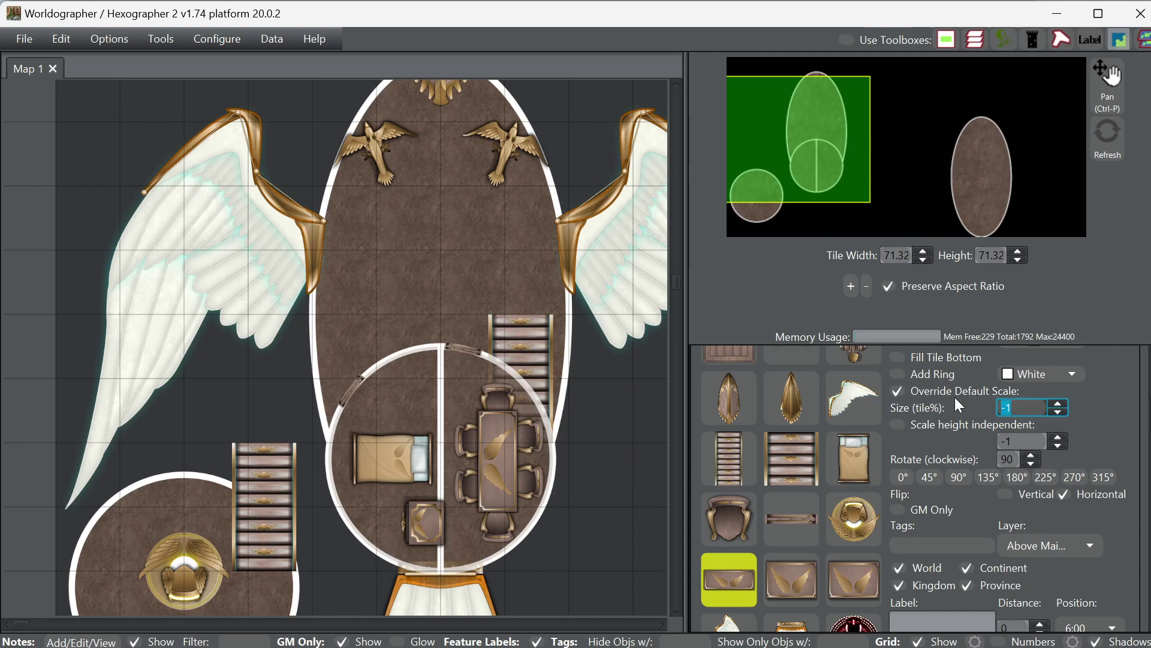
{"action": "type", "text": "00"}
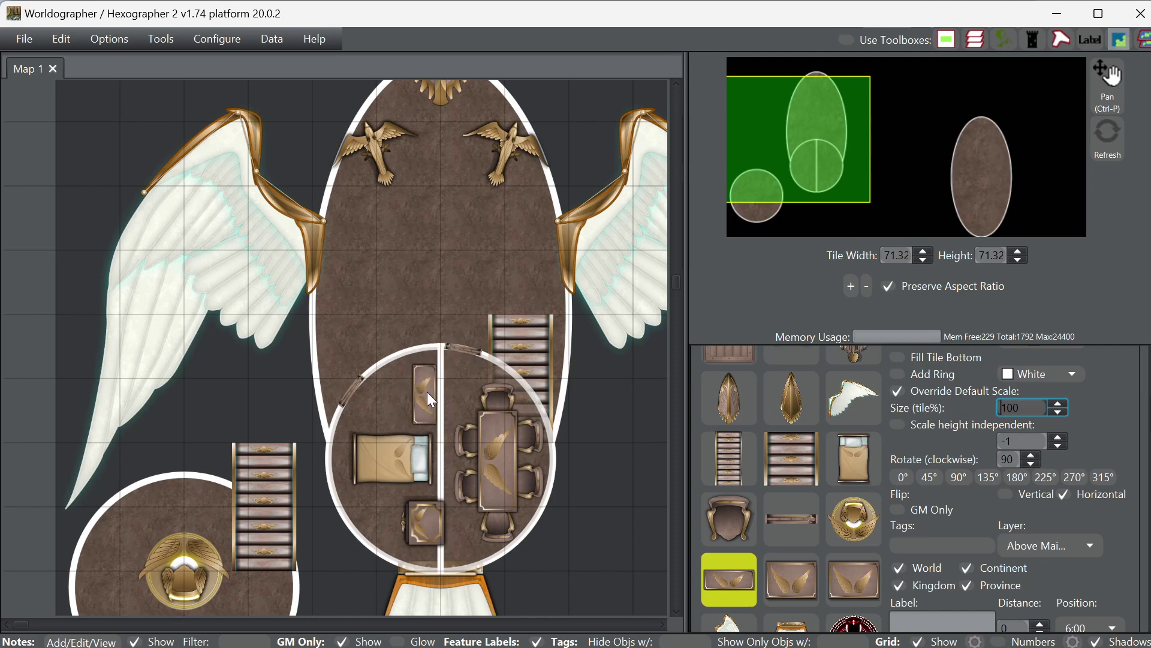
{"action": "left_click", "coordinate": [427, 391]}
- Place a chair rotated 270° on the left side of the small table in the bedroom
{"action": "left_click", "coordinate": [738, 518]}
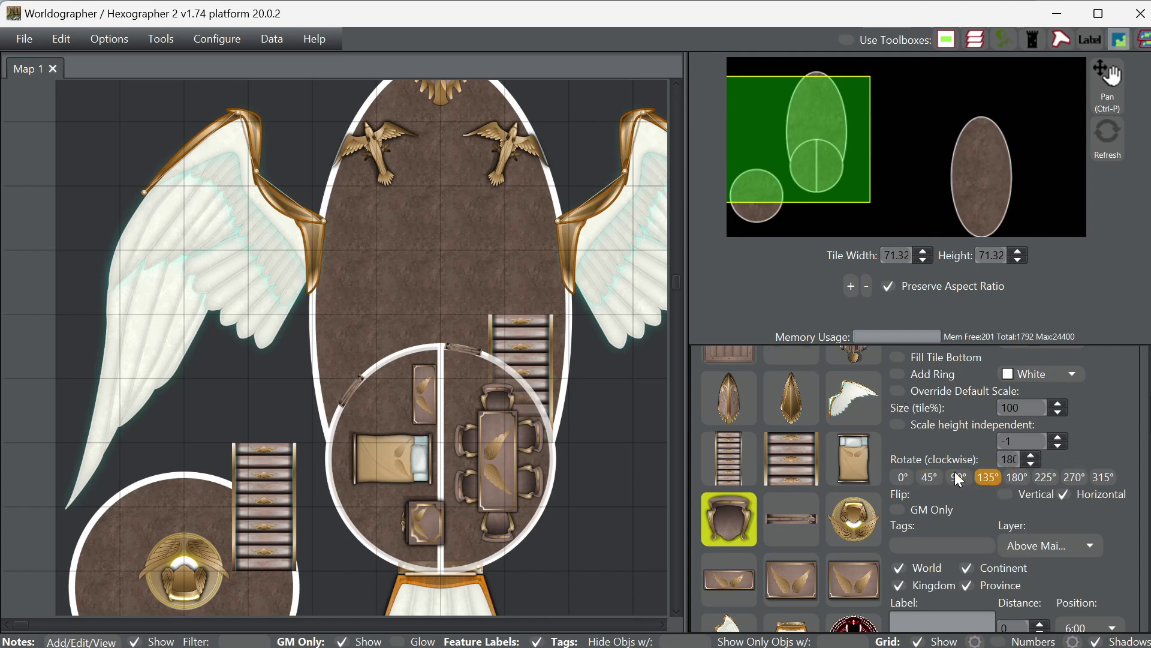
{"action": "left_click", "coordinate": [1017, 477]}
{"action": "left_click", "coordinate": [1072, 478]}
{"action": "left_click", "coordinate": [405, 401]}
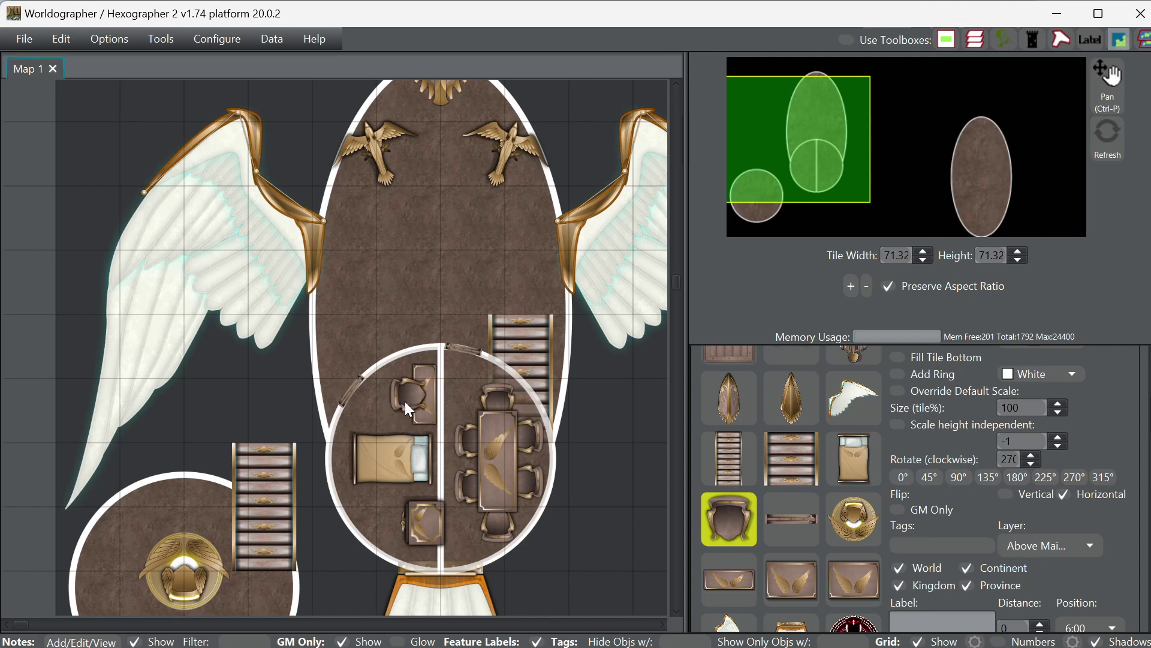
- Select the bedroom's small table and bring it in front of its chair
{"action": "scroll", "coordinate": [973, 385], "scroll_direction": "up", "scroll_amount": 10}
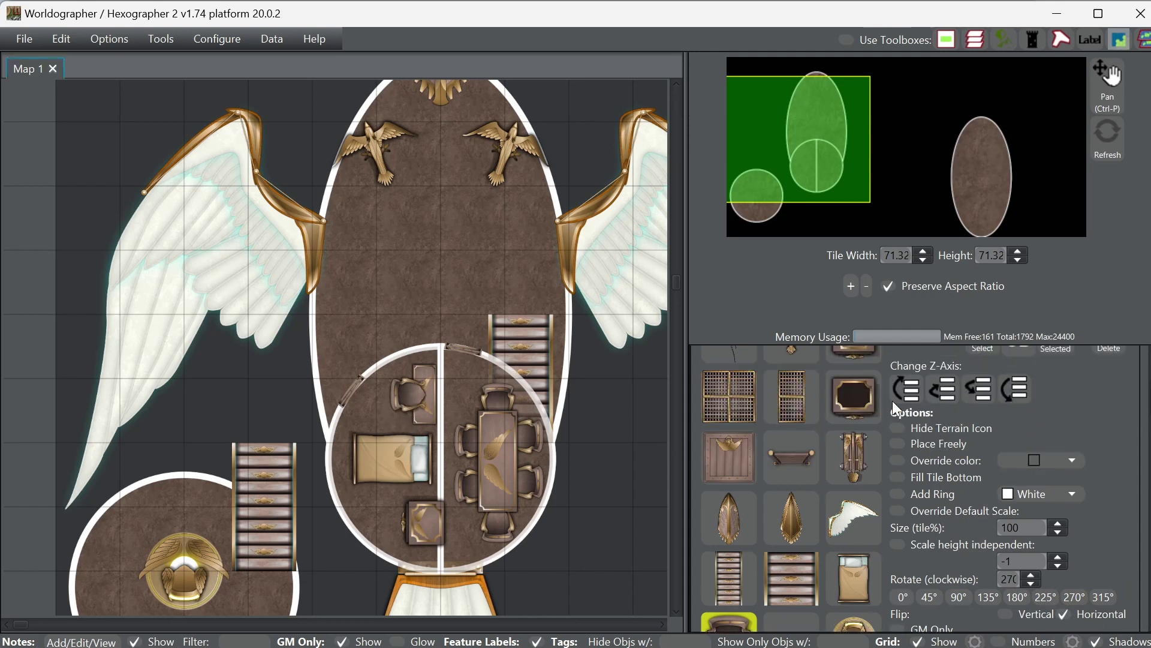
{"action": "left_click", "coordinate": [973, 422]}
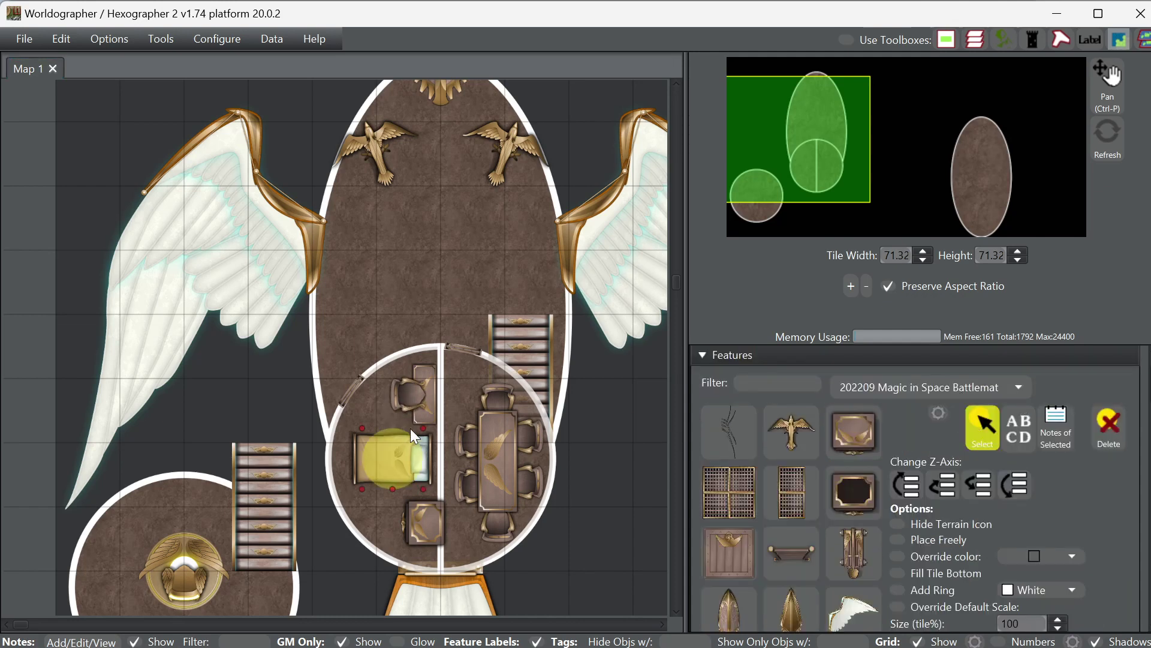
{"action": "left_click", "coordinate": [431, 404]}
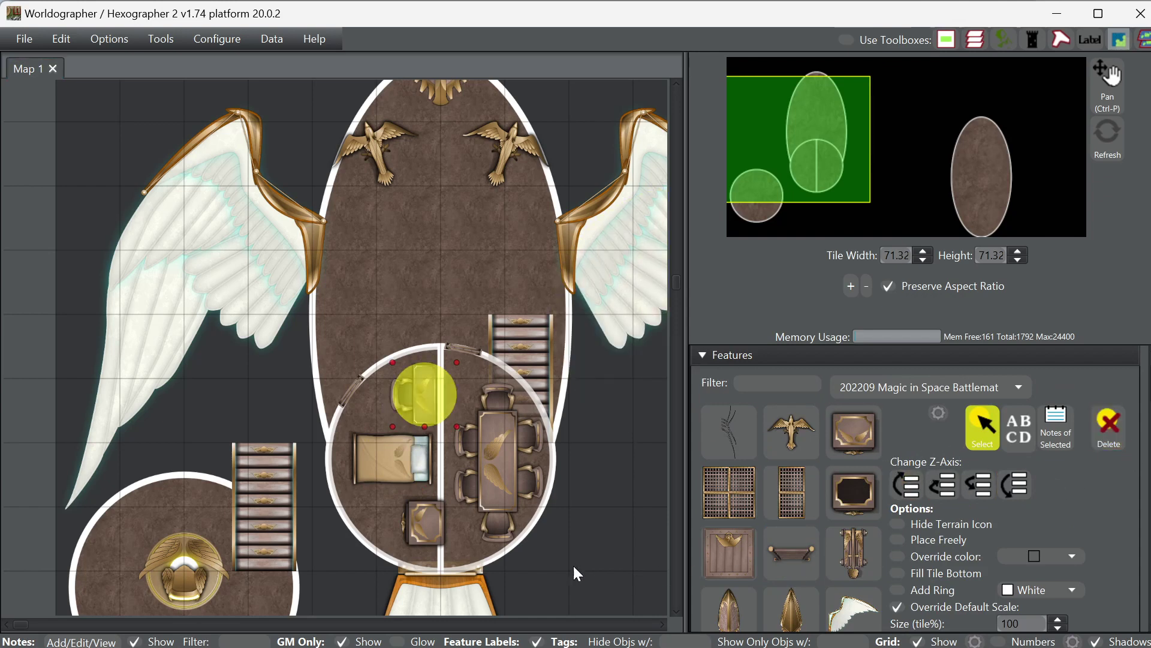
- Override the default scale of the chest below the bed to 75 and nudge it slightly up and left, off the dividing wall
{"action": "left_click", "coordinate": [417, 523]}
{"action": "scroll", "coordinate": [1052, 550], "scroll_direction": "down", "scroll_amount": 2}
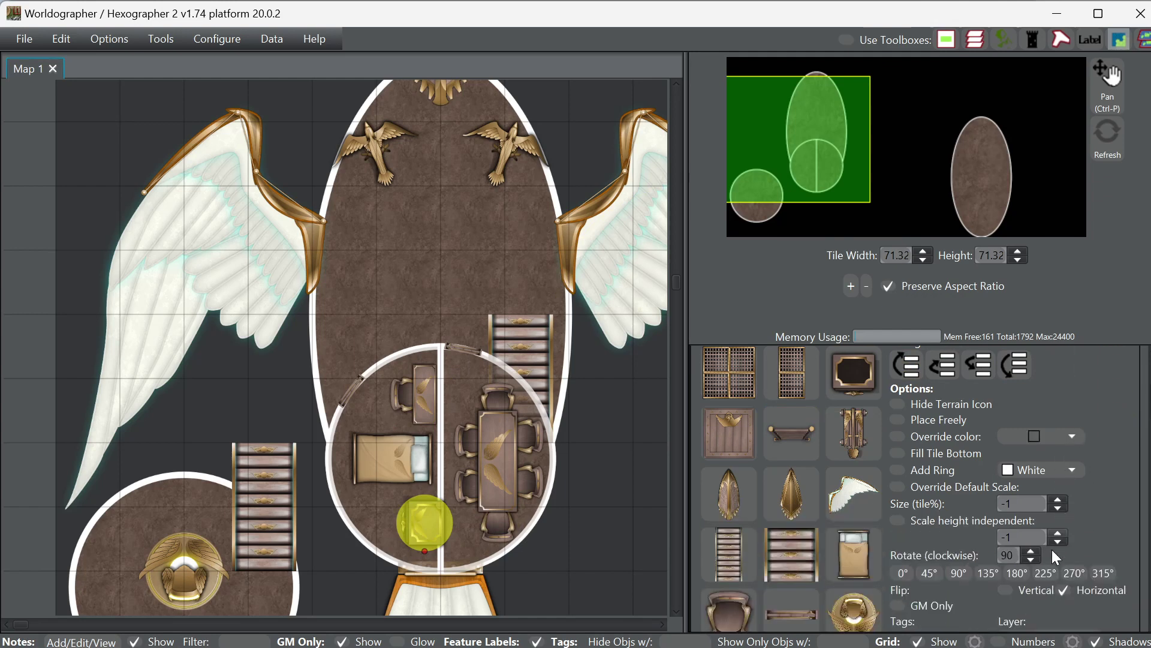
{"action": "left_click", "coordinate": [950, 487]}
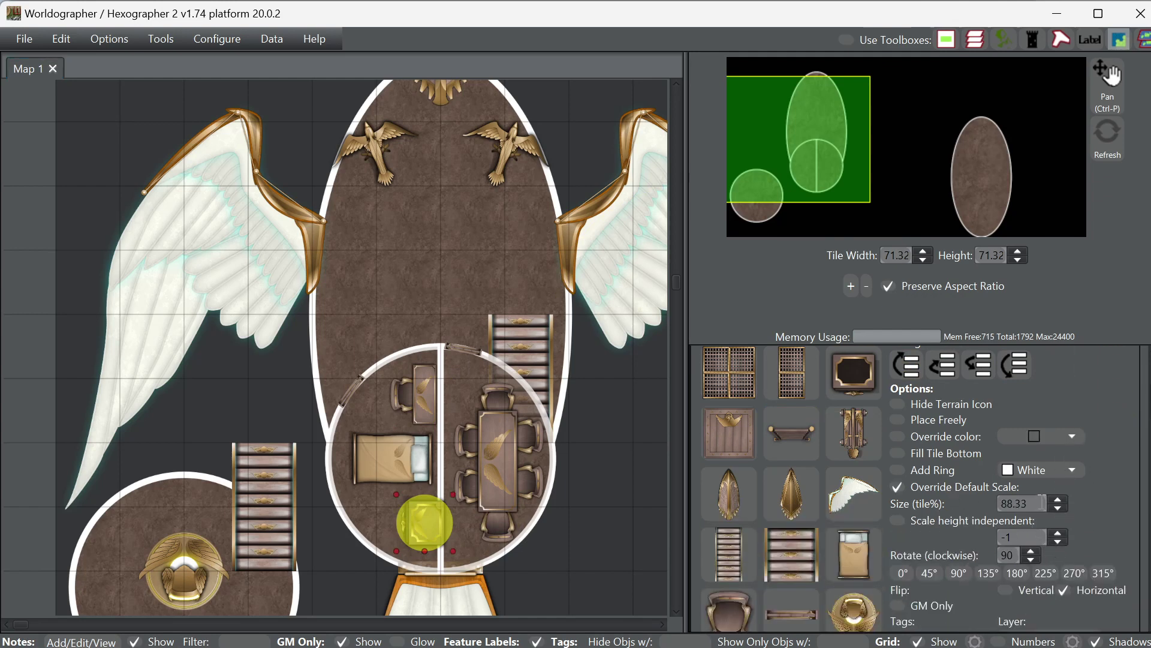
{"action": "left_click_drag", "start_coordinate": [1041, 503], "coordinate": [963, 504]}
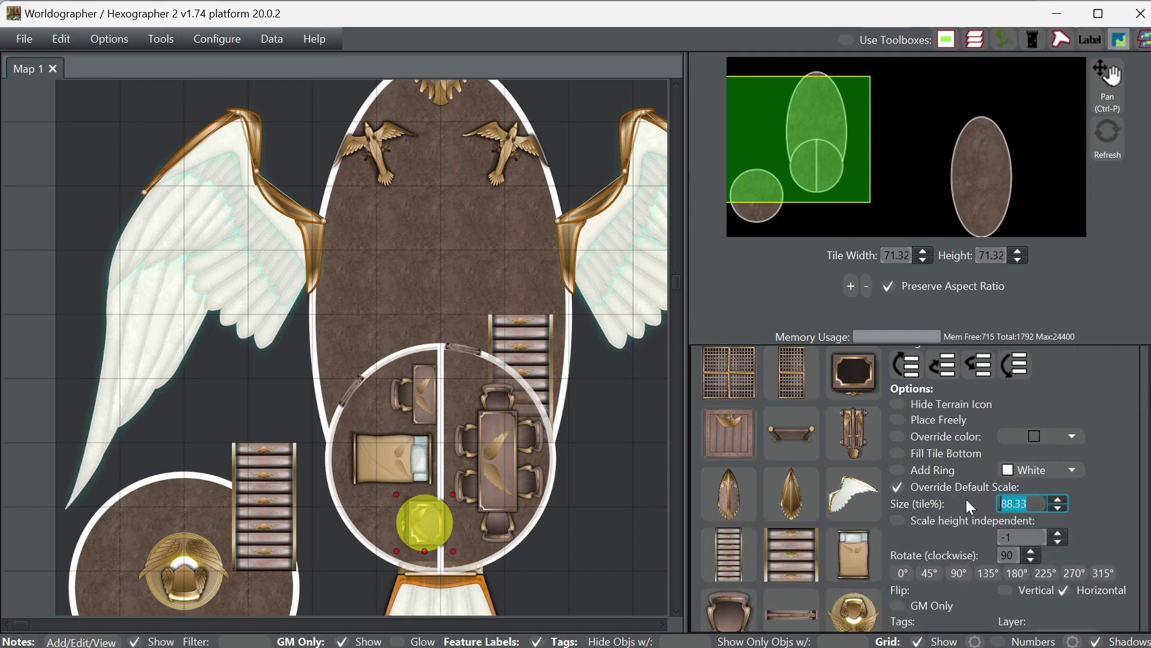
{"action": "type", "text": "75"}
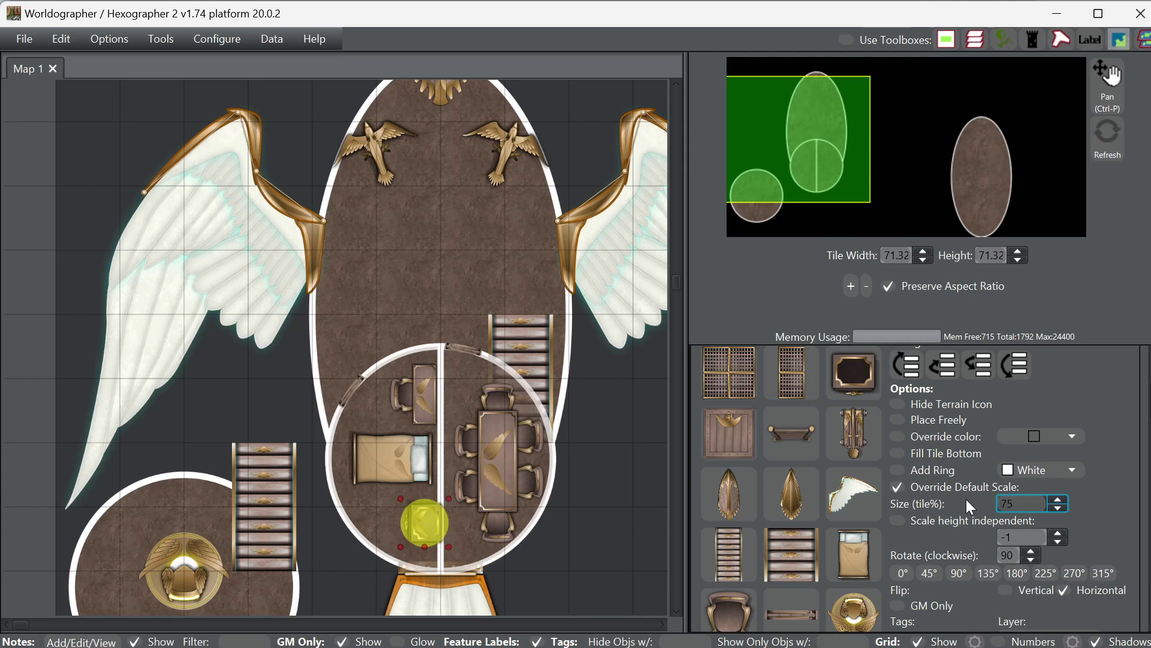
{"action": "left_click", "coordinate": [422, 526]}
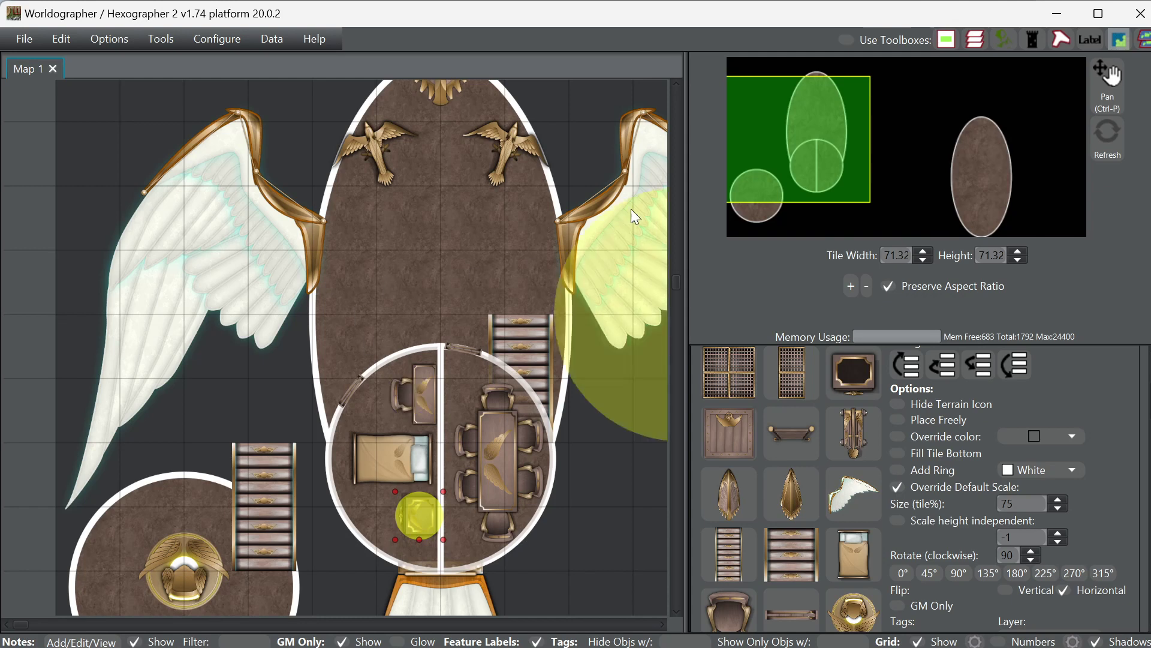
- Move the bedroom's door along the circular wall closer to the dividing wall and rotate it to follow the curve
{"action": "left_click", "coordinate": [819, 138]}
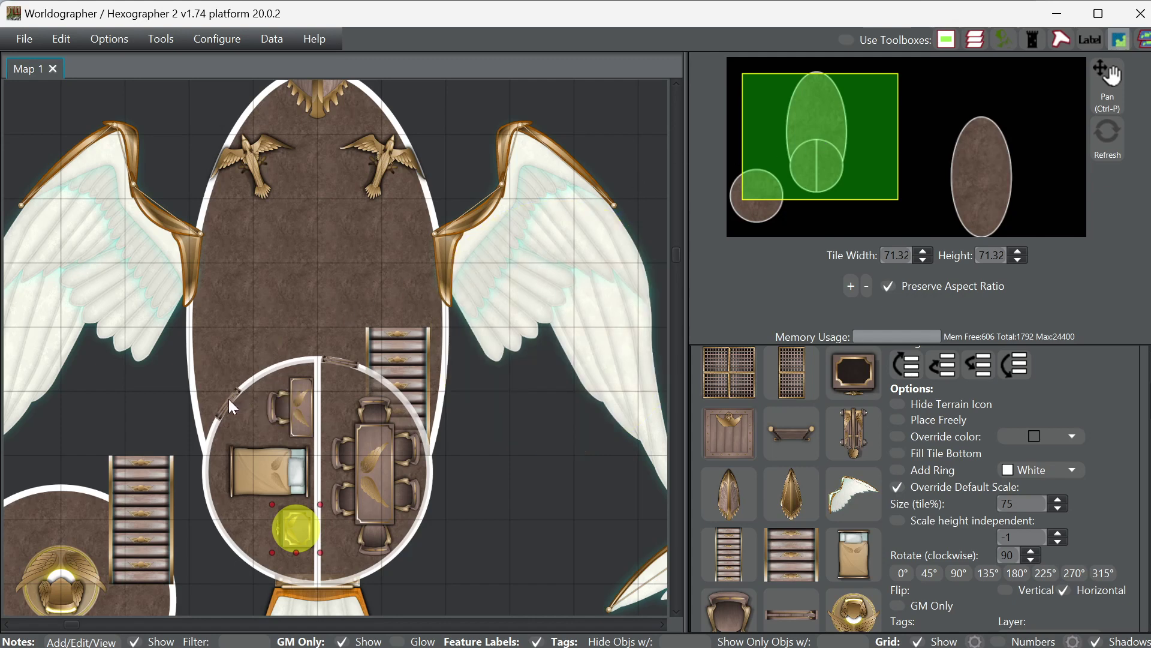
{"action": "scroll", "coordinate": [1062, 398], "scroll_direction": "up", "scroll_amount": 3}
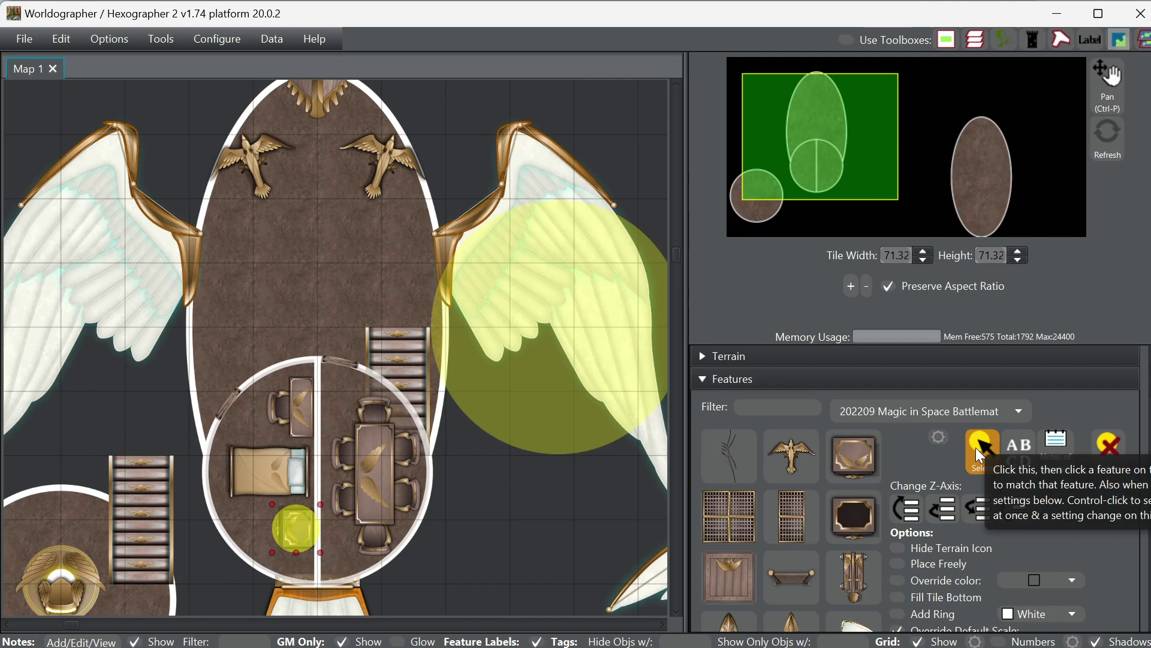
{"action": "left_click", "coordinate": [975, 447]}
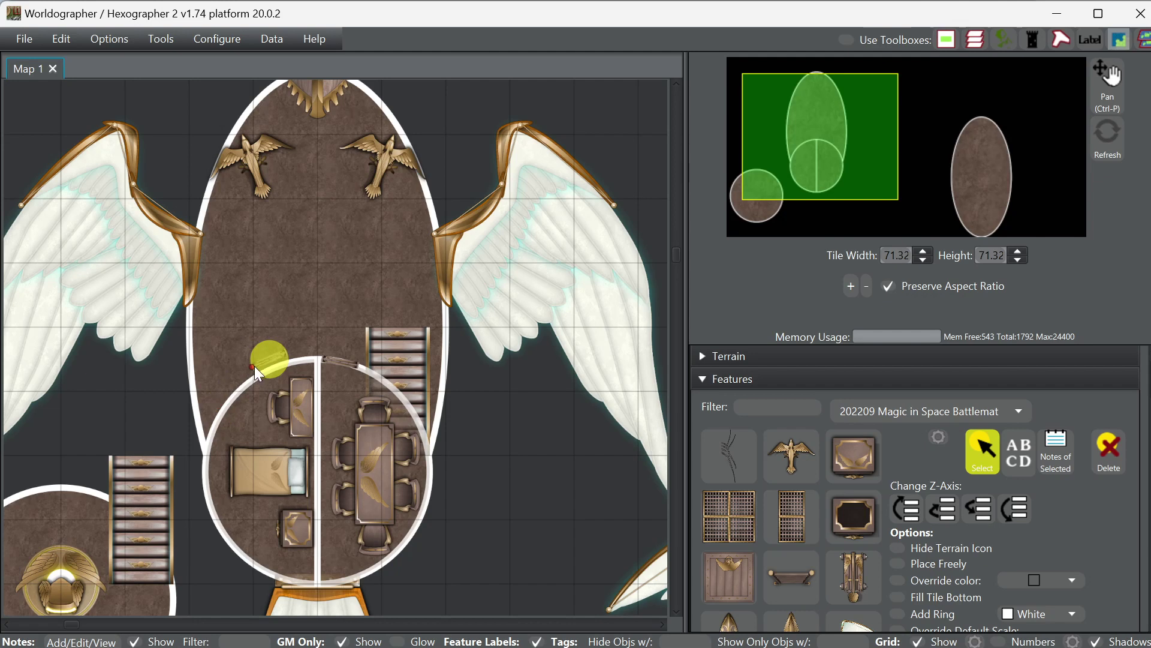
{"action": "left_click", "coordinate": [480, 366]}
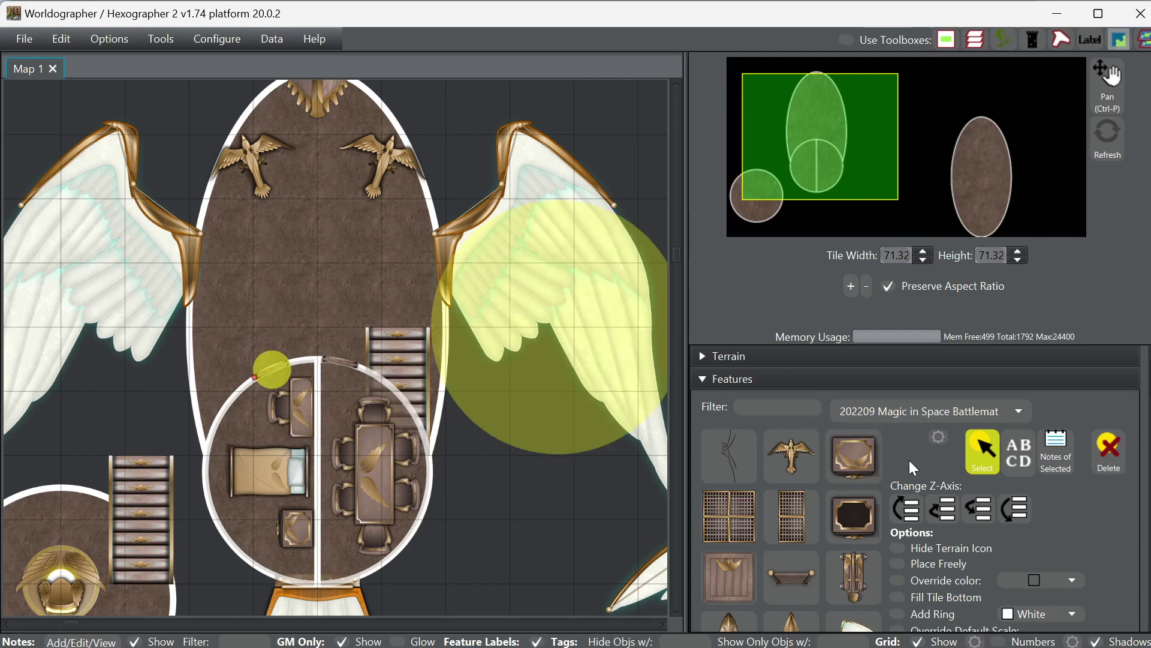
{"action": "scroll", "coordinate": [924, 462], "scroll_direction": "down", "scroll_amount": 1}
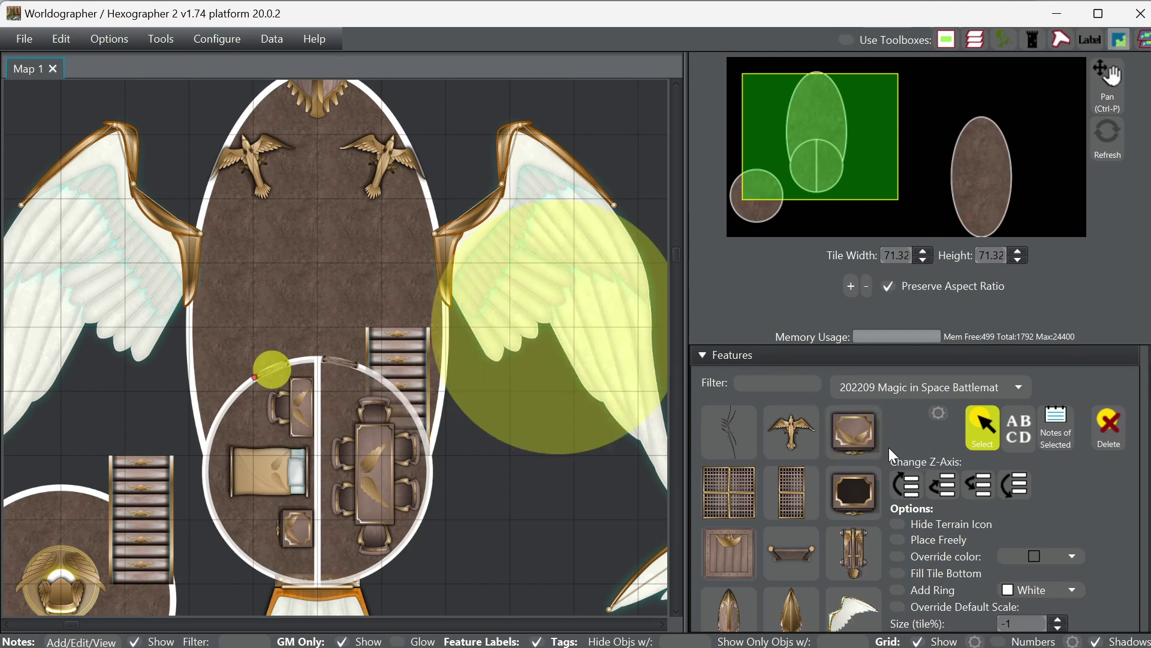
- Shift the bedroom's chest, bed and small table down together, and bring the chair down to the table's left side
{"action": "left_click", "coordinate": [282, 521]}
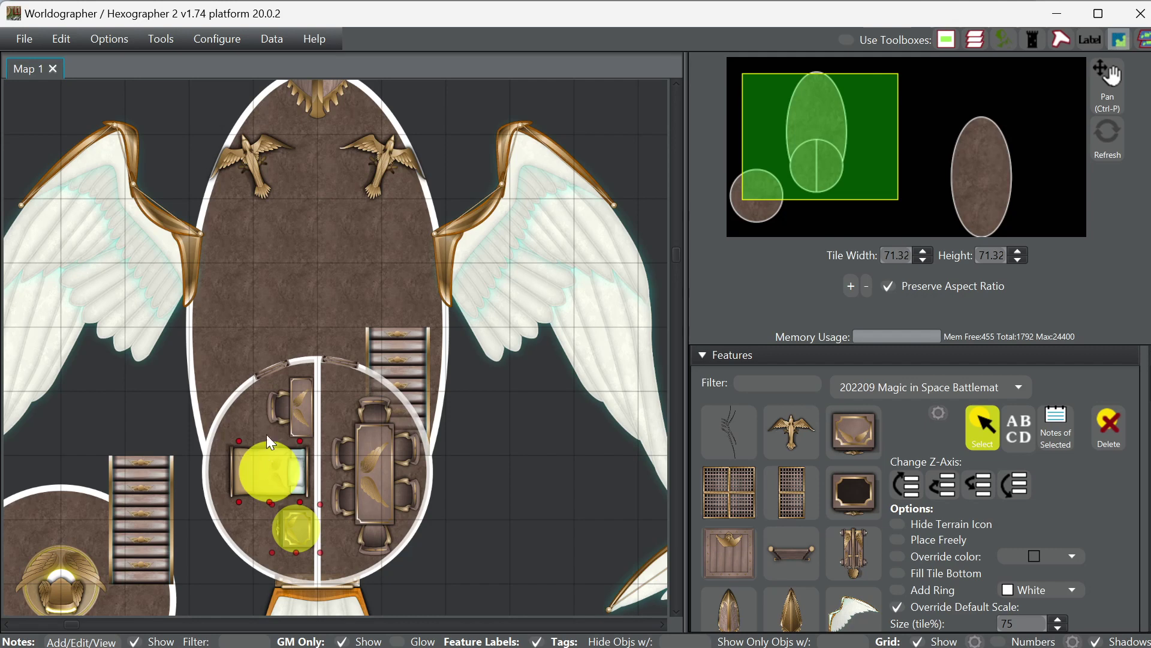
{"action": "left_click", "coordinate": [293, 415], "text": "shift"}
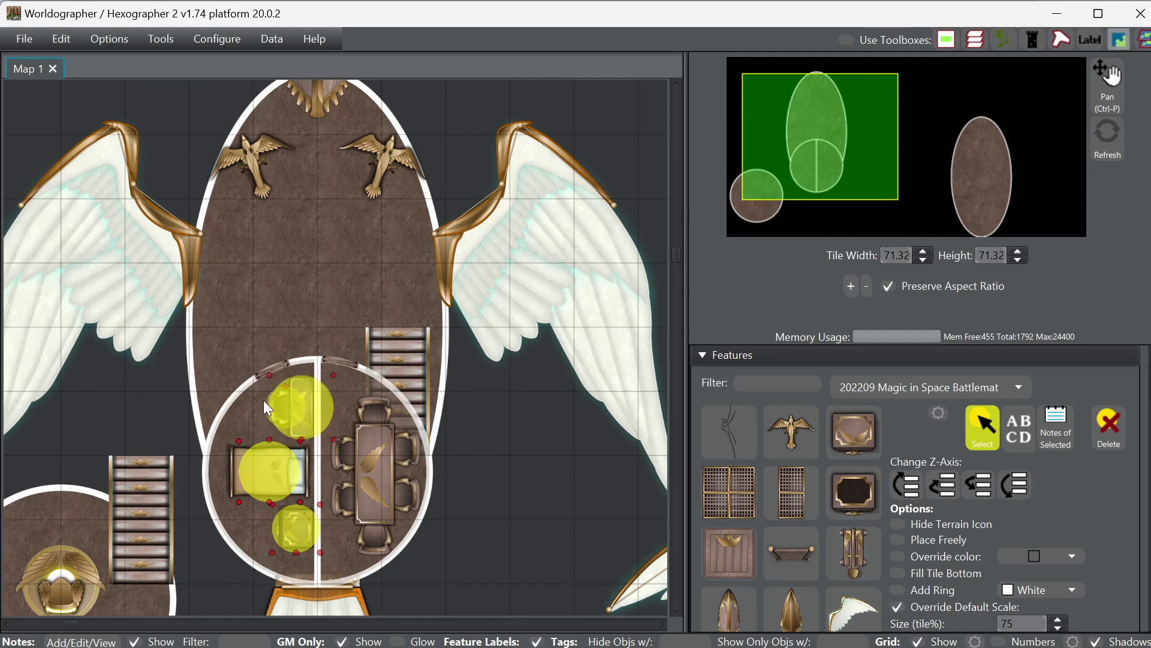
{"action": "left_click_drag", "start_coordinate": [264, 408], "coordinate": [295, 433]}
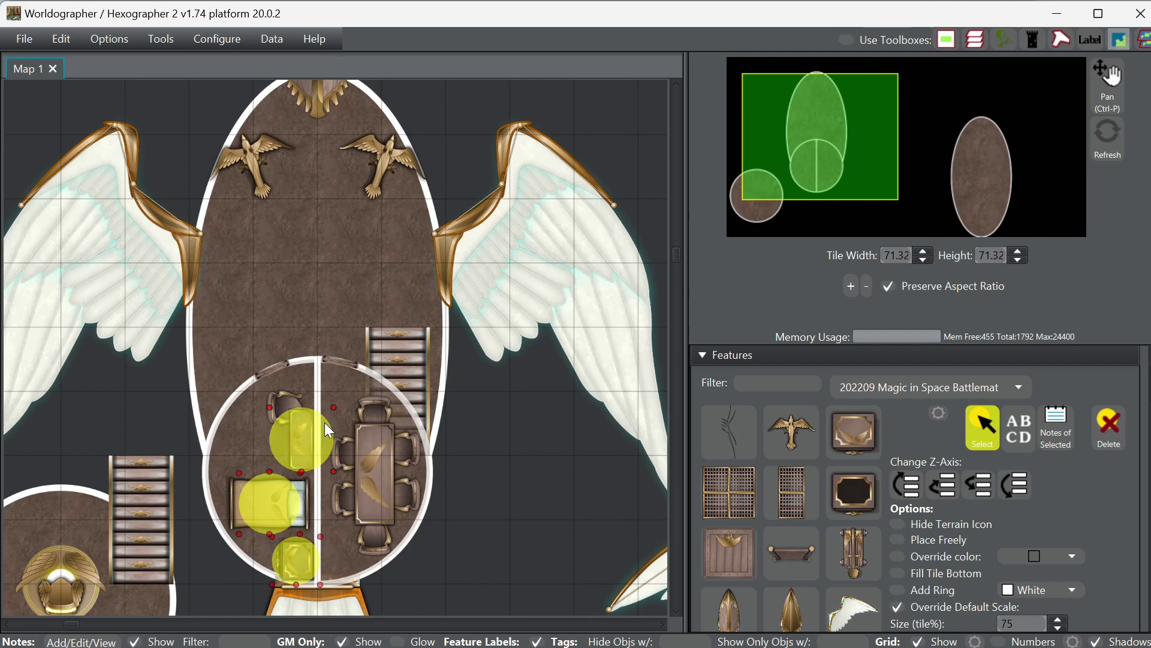
{"action": "key", "text": "Up"}
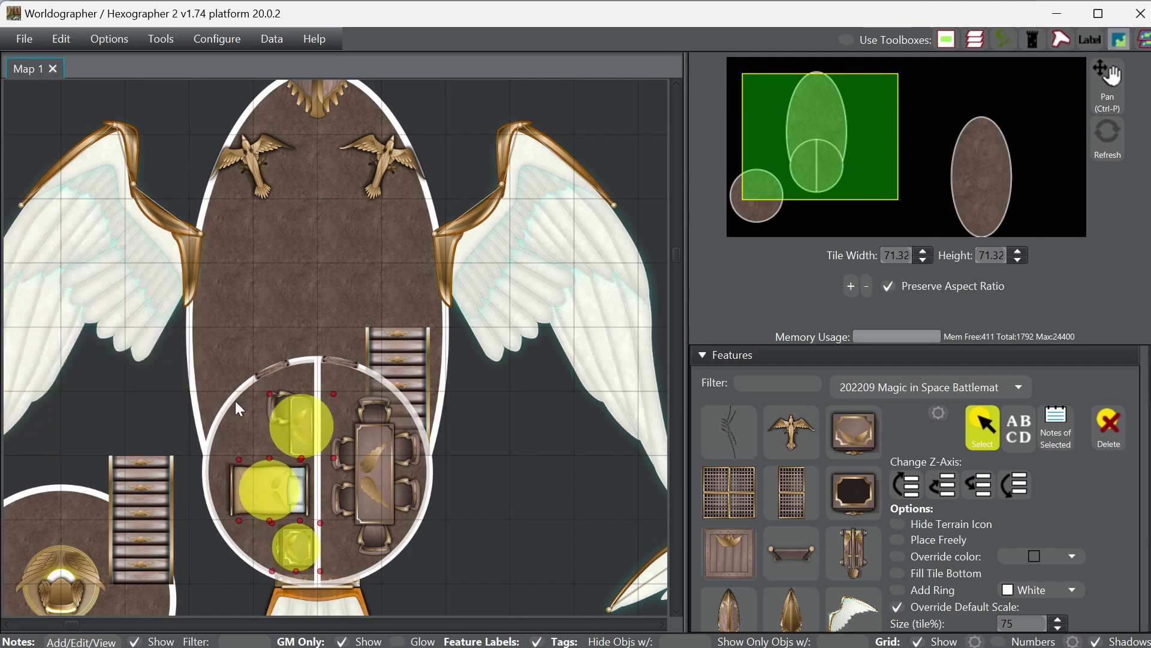
{"action": "left_click", "coordinate": [266, 404]}
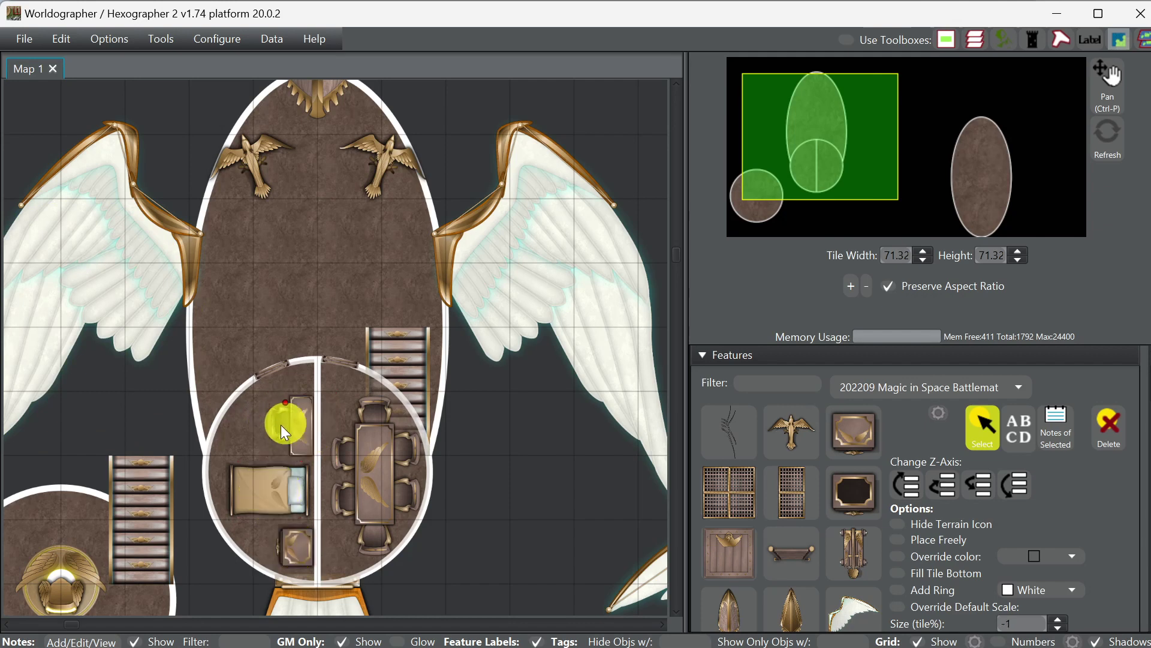
- Select the bed alone and nudge it slightly right and up, closer to the dividing wall
{"action": "left_click", "coordinate": [291, 480], "text": "shift"}
{"action": "left_click", "coordinate": [287, 483]}
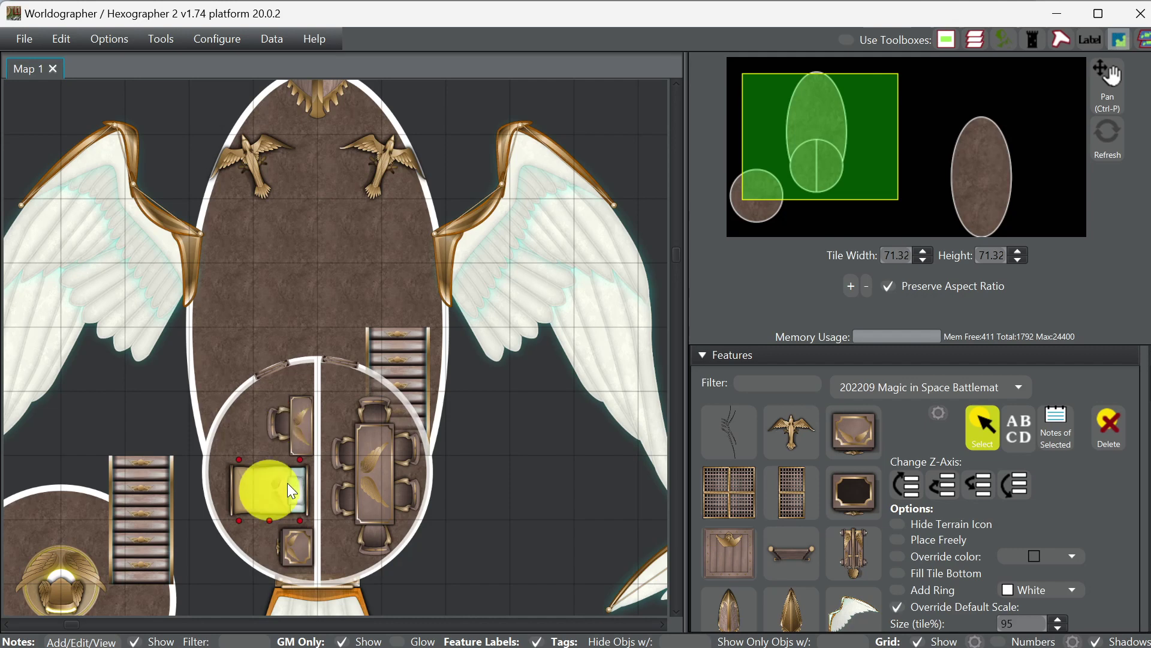
{"action": "key", "text": "Right"}
{"action": "key", "text": "Right"}
{"action": "key", "text": "Right"}
{"action": "key", "text": "Right"}
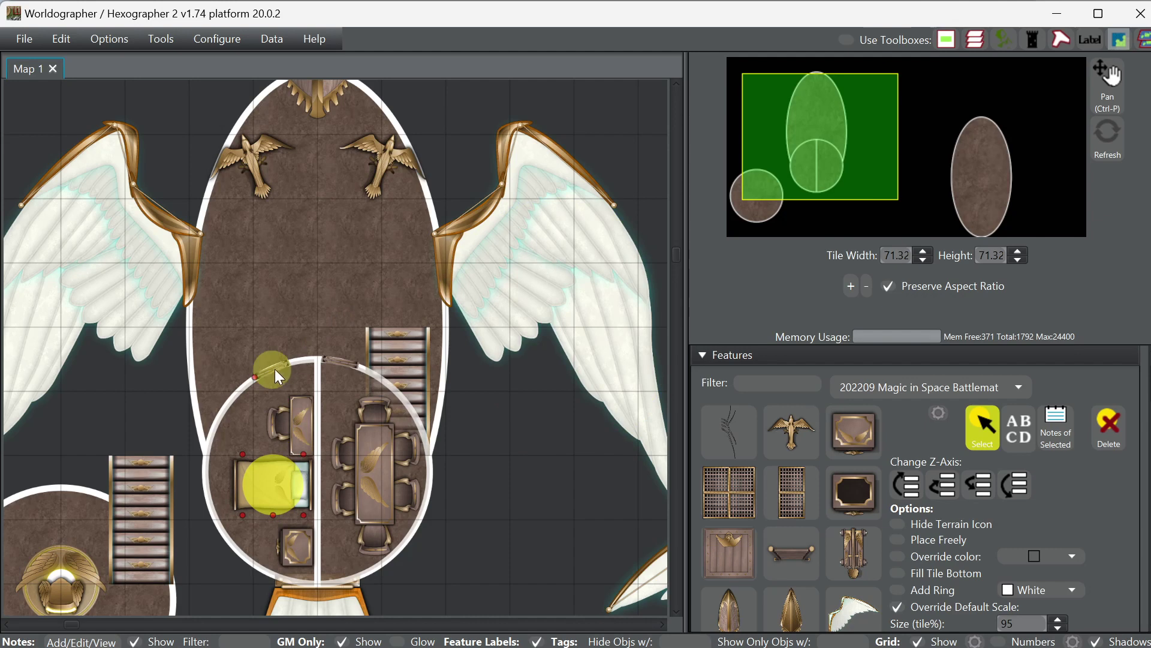
- Slide the bedroom's door along the circular wall up to the dividing wall and rotate it to 170°
{"action": "key", "text": "Escape"}
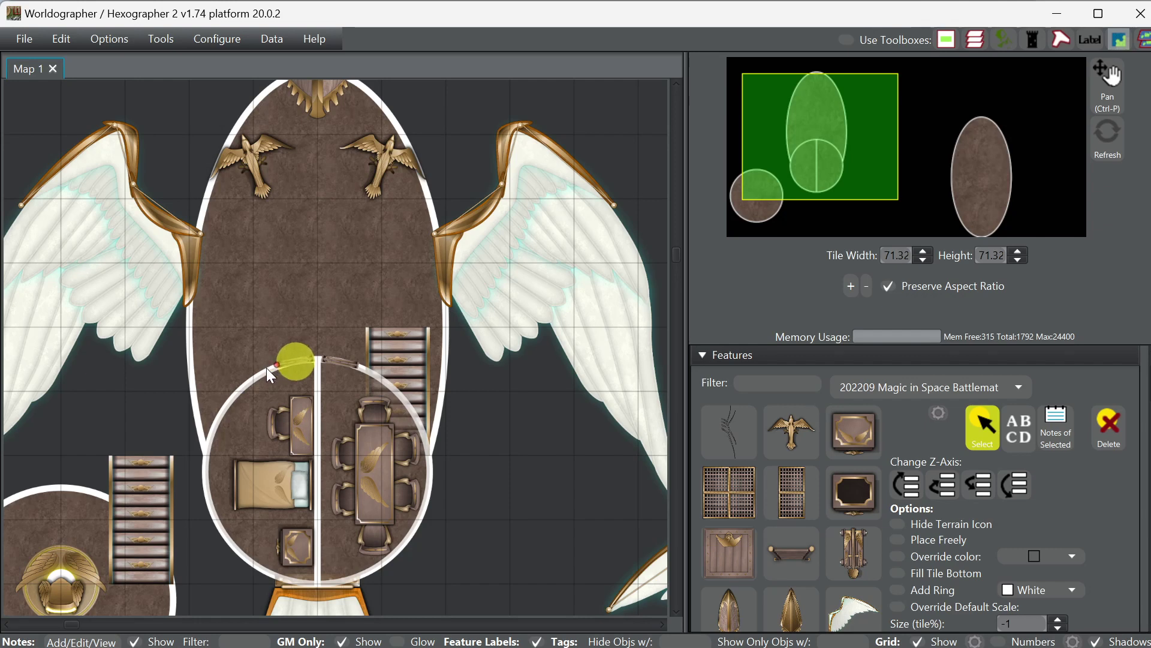
{"action": "scroll", "coordinate": [923, 517], "scroll_direction": "down", "scroll_amount": 1}
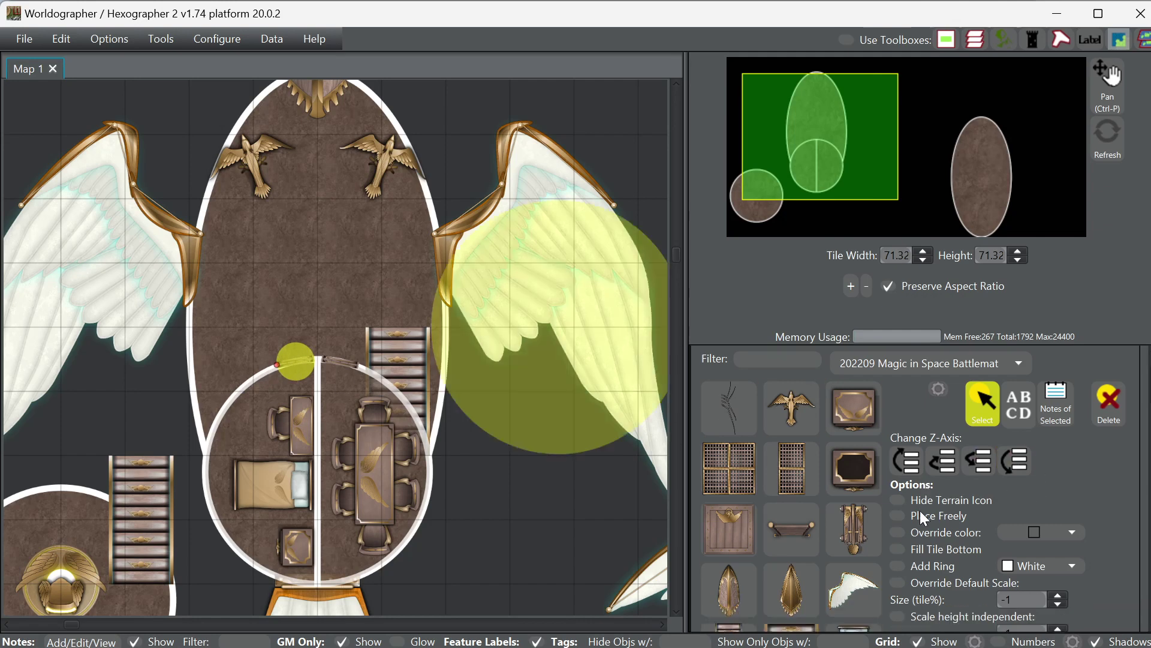
{"action": "scroll", "coordinate": [918, 516], "scroll_direction": "down", "scroll_amount": 5}
- Place a narrow staircase rotated 0° on the Features layer at the hull's left side, partly beneath the bedroom, mirroring the right-hand staircase
{"action": "left_click", "coordinate": [733, 414]}
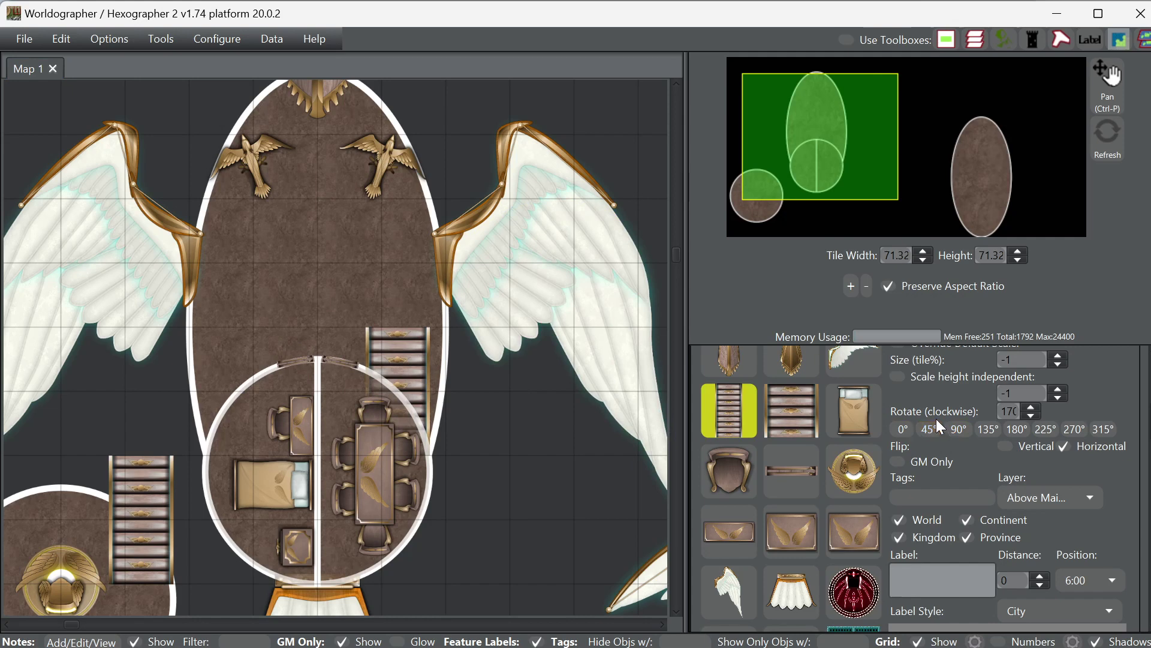
{"action": "left_click", "coordinate": [901, 429]}
{"action": "left_click", "coordinate": [728, 409]}
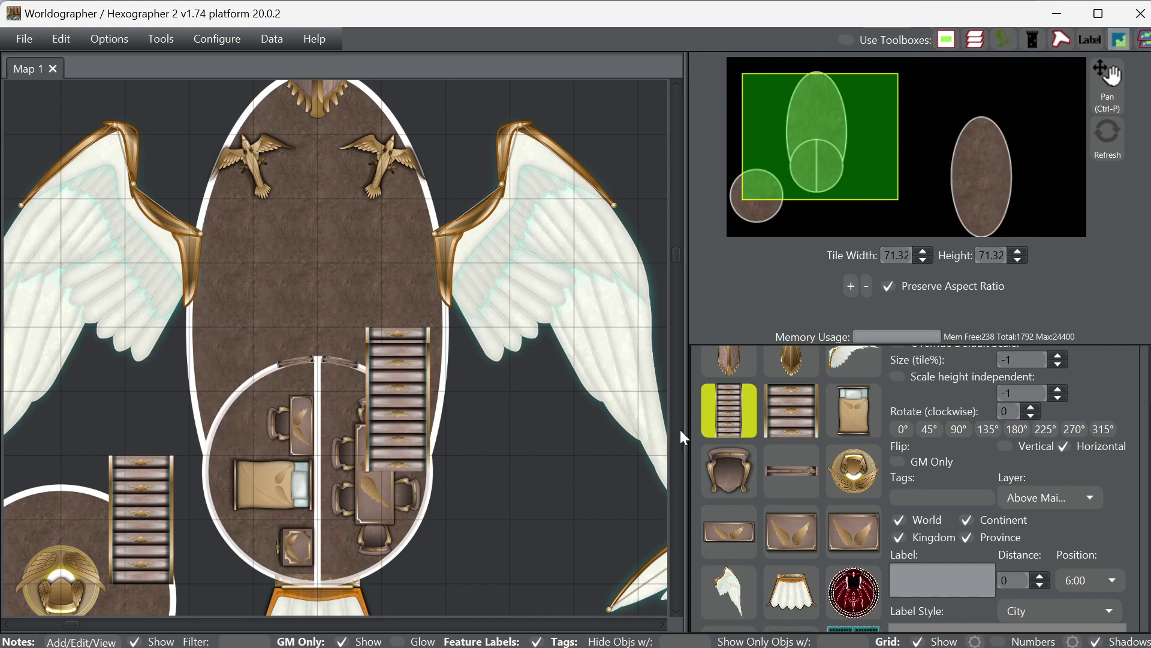
{"action": "scroll", "coordinate": [984, 510], "scroll_direction": "down", "scroll_amount": 1}
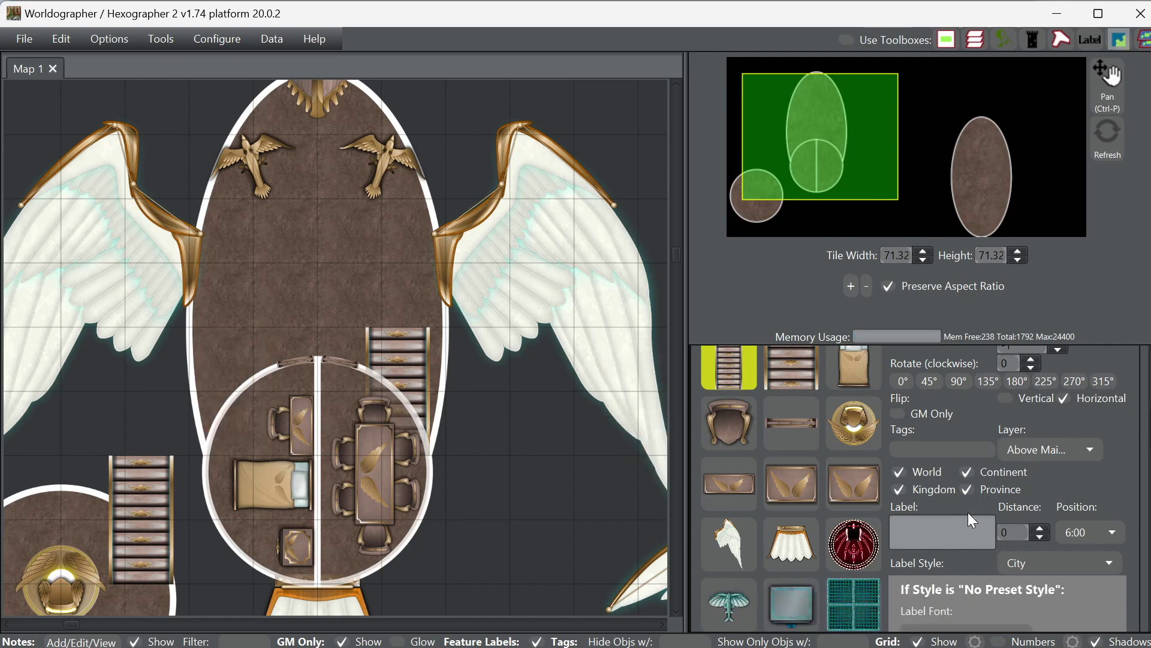
{"action": "scroll", "coordinate": [967, 513], "scroll_direction": "down", "scroll_amount": 2}
{"action": "scroll", "coordinate": [956, 520], "scroll_direction": "up", "scroll_amount": 2}
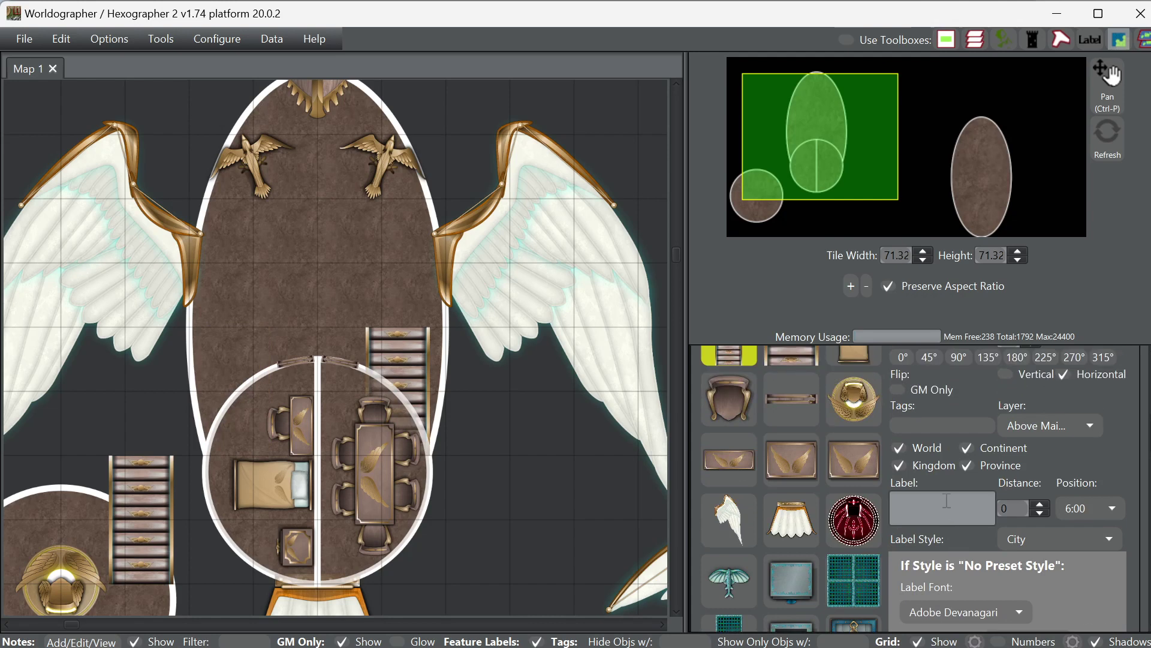
{"action": "scroll", "coordinate": [950, 509], "scroll_direction": "down", "scroll_amount": 2}
{"action": "scroll", "coordinate": [950, 508], "scroll_direction": "down", "scroll_amount": 1}
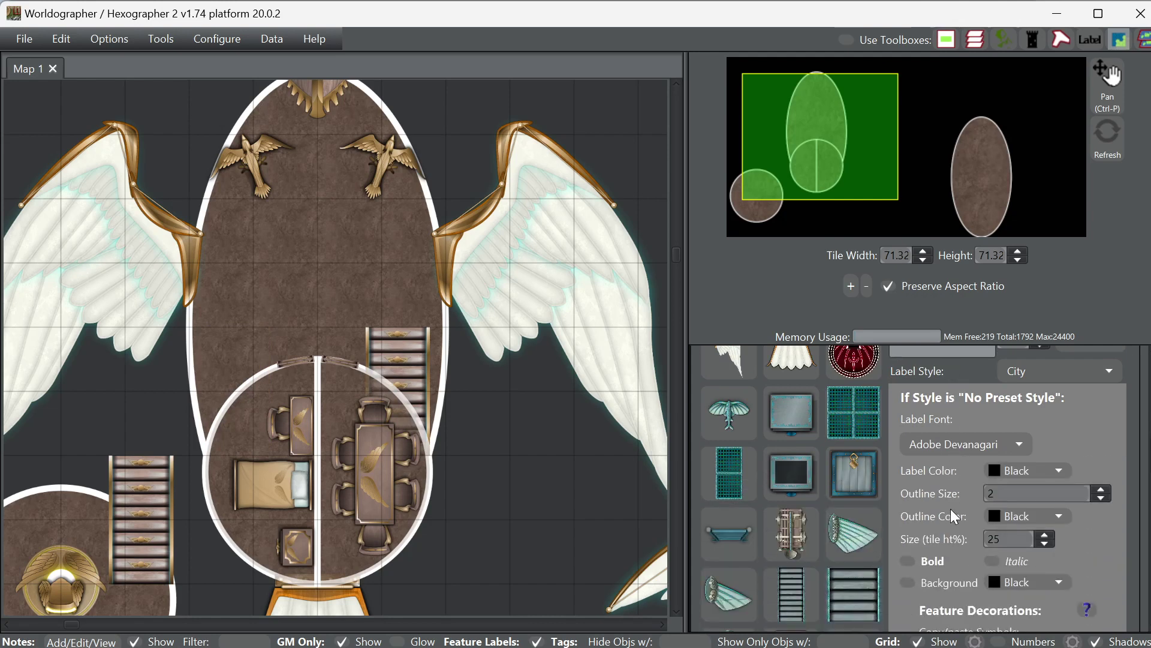
{"action": "scroll", "coordinate": [953, 514], "scroll_direction": "up", "scroll_amount": 2}
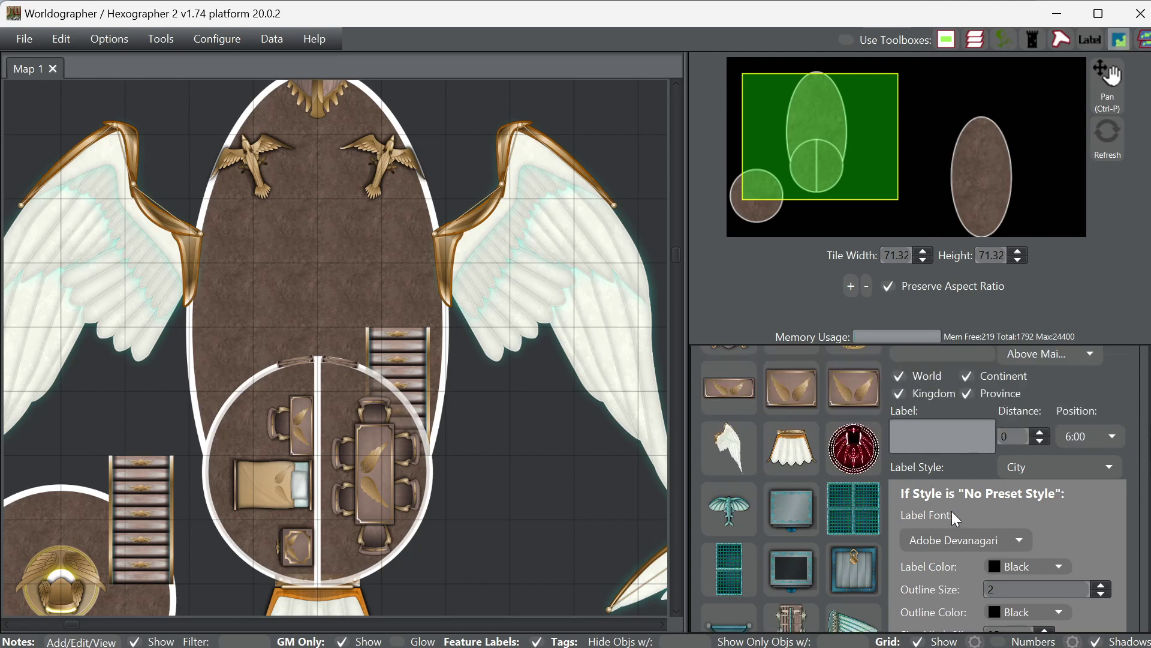
{"action": "scroll", "coordinate": [953, 510], "scroll_direction": "up", "scroll_amount": 2}
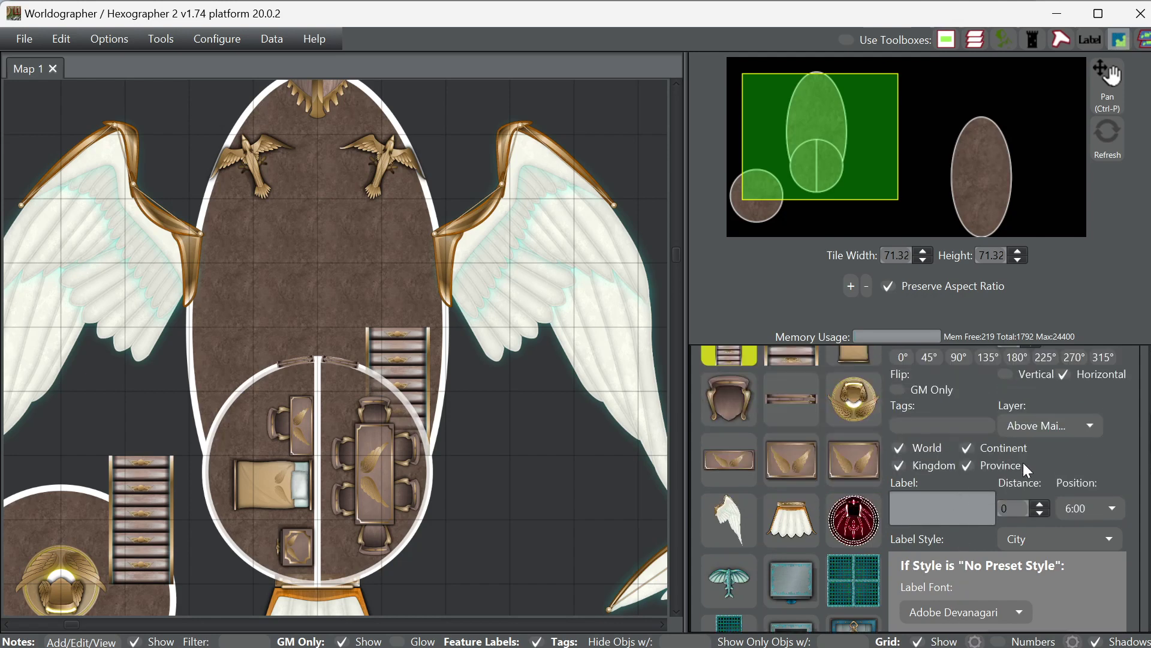
{"action": "left_click", "coordinate": [1049, 427]}
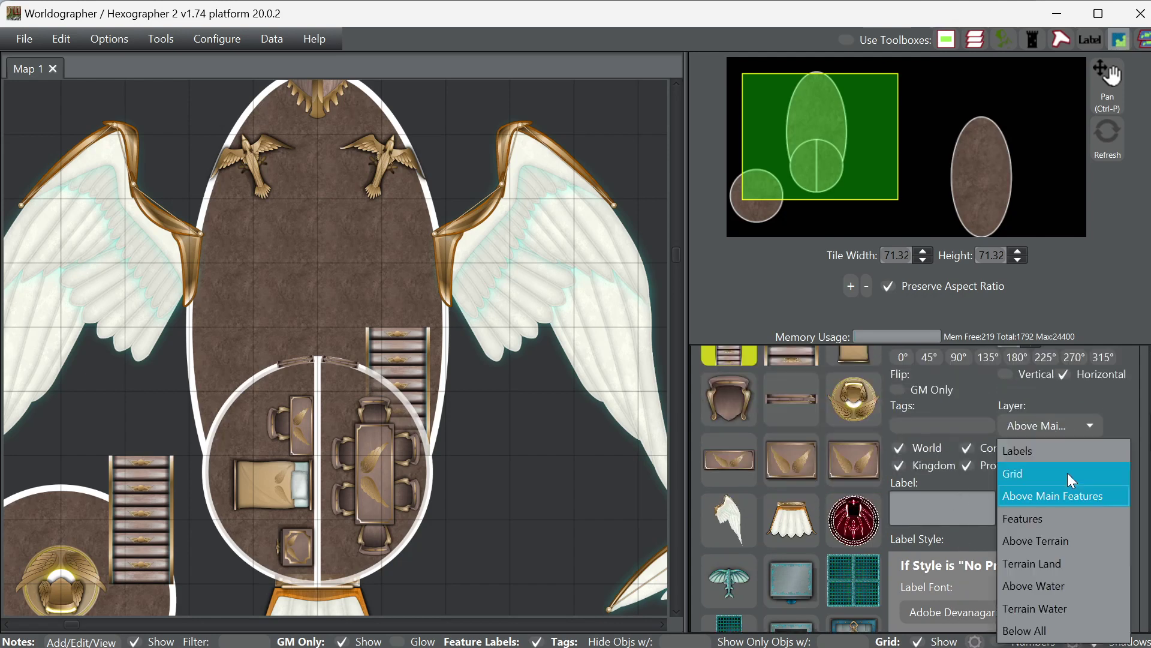
{"action": "left_click", "coordinate": [1049, 522]}
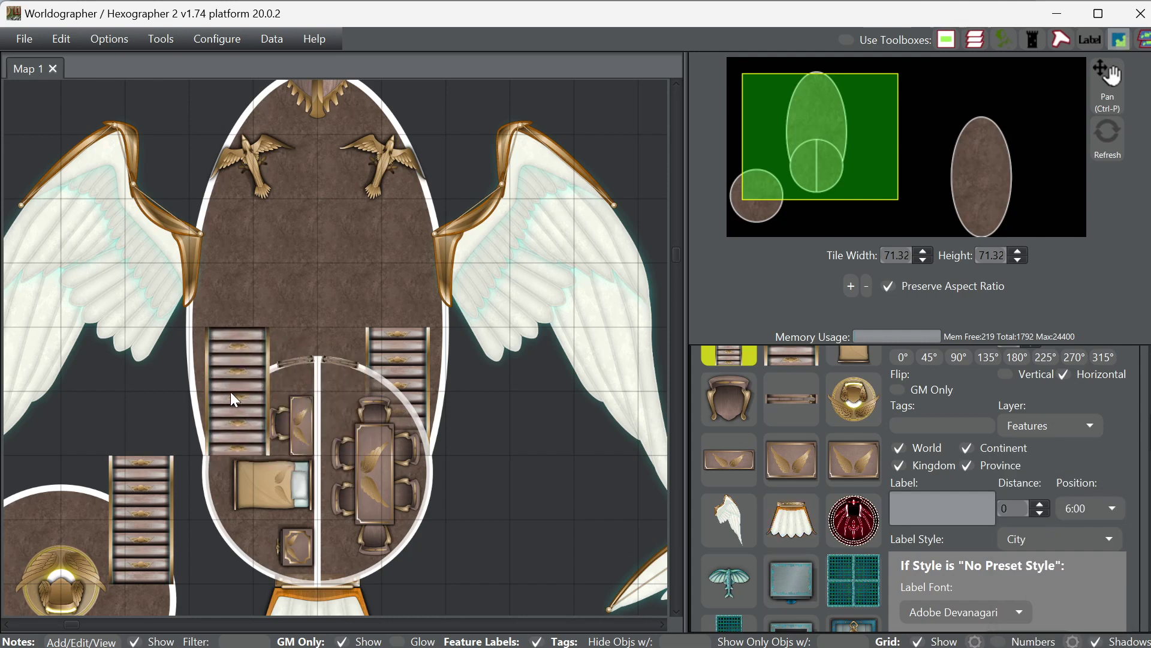
{"action": "left_click", "coordinate": [229, 391]}
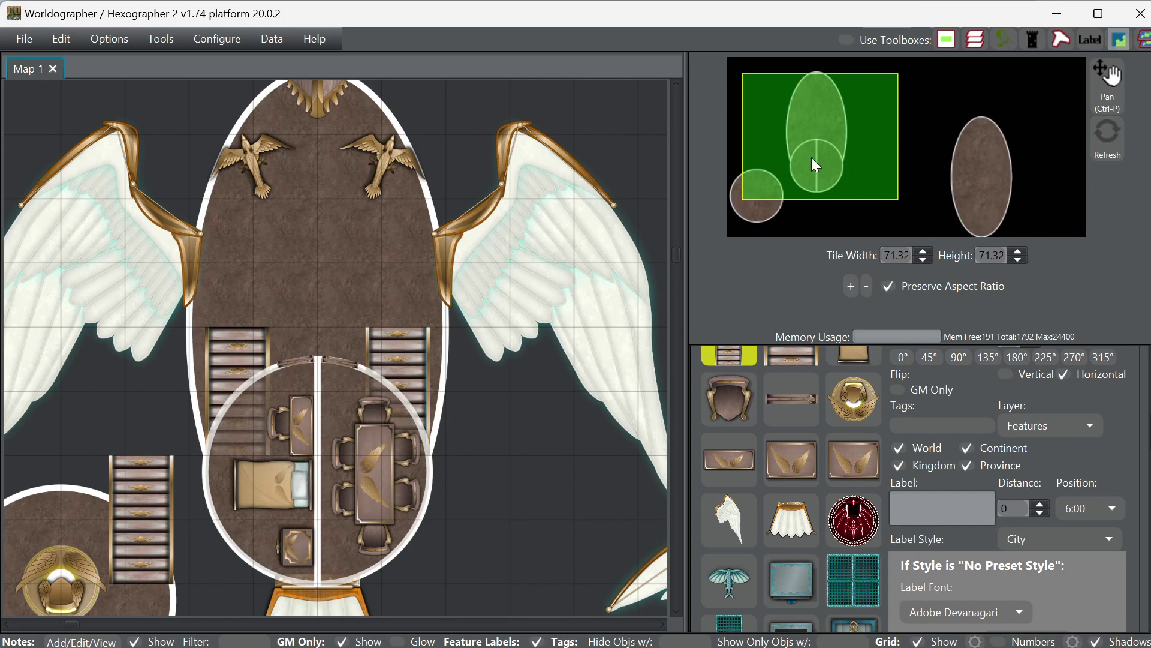
- Move the staircase on the separate oval deck half a tile left so that it overlaps the hull wall
{"action": "left_click_drag", "start_coordinate": [812, 158], "coordinate": [836, 174]}
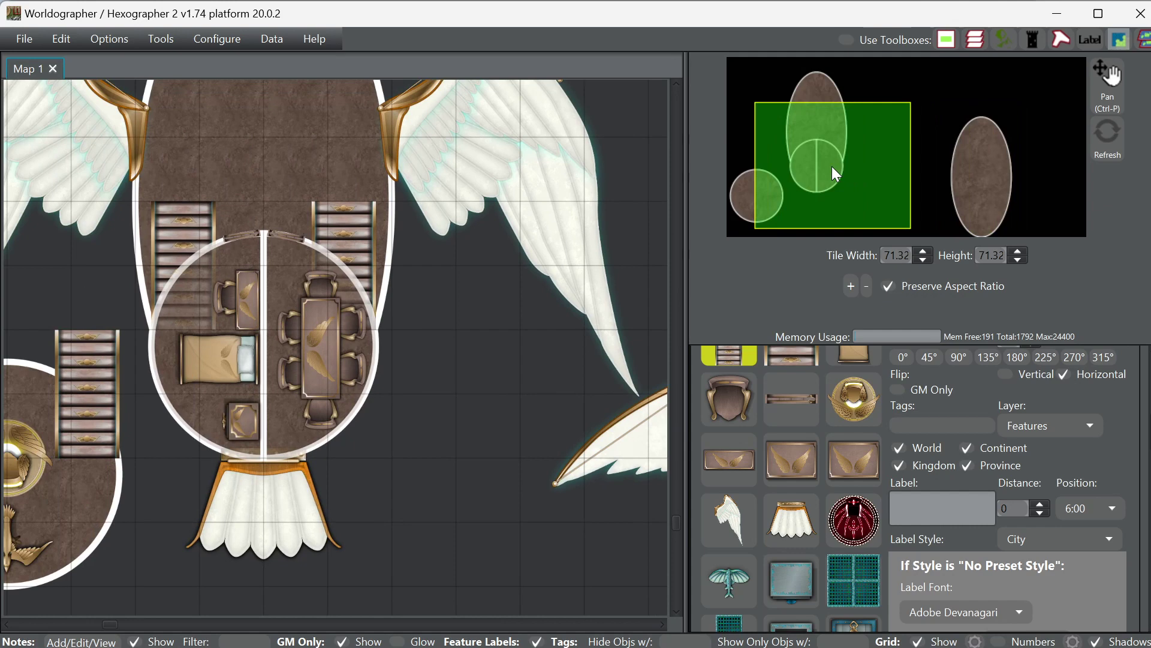
{"action": "left_click_drag", "start_coordinate": [833, 168], "coordinate": [831, 168]}
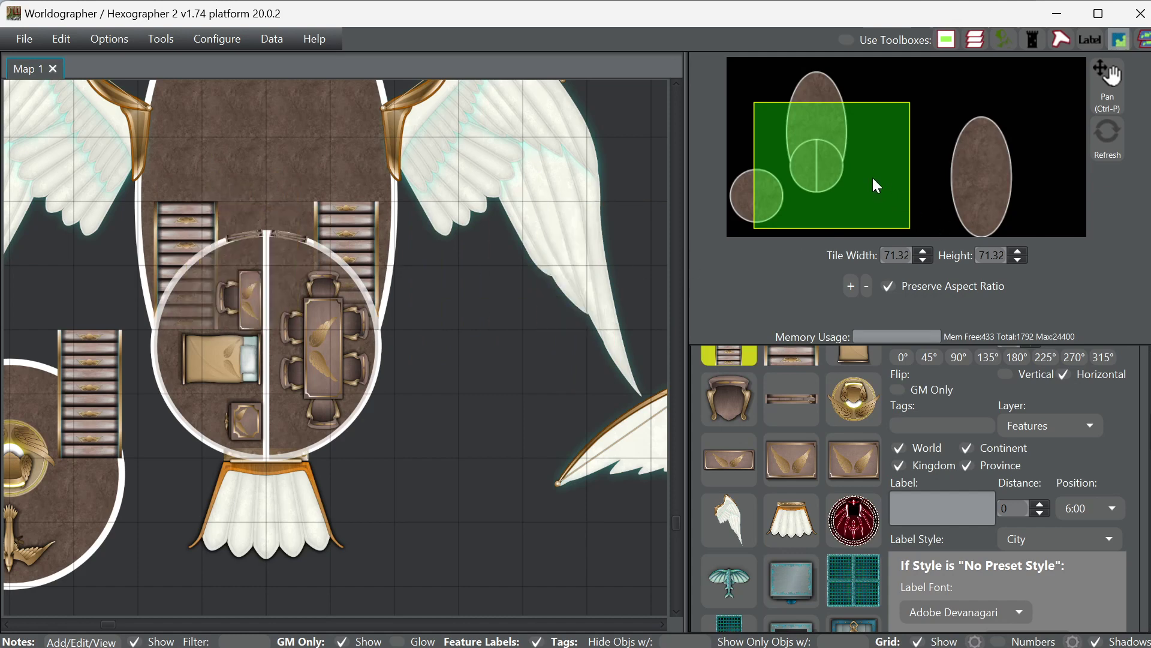
{"action": "left_click_drag", "start_coordinate": [847, 164], "coordinate": [901, 169]}
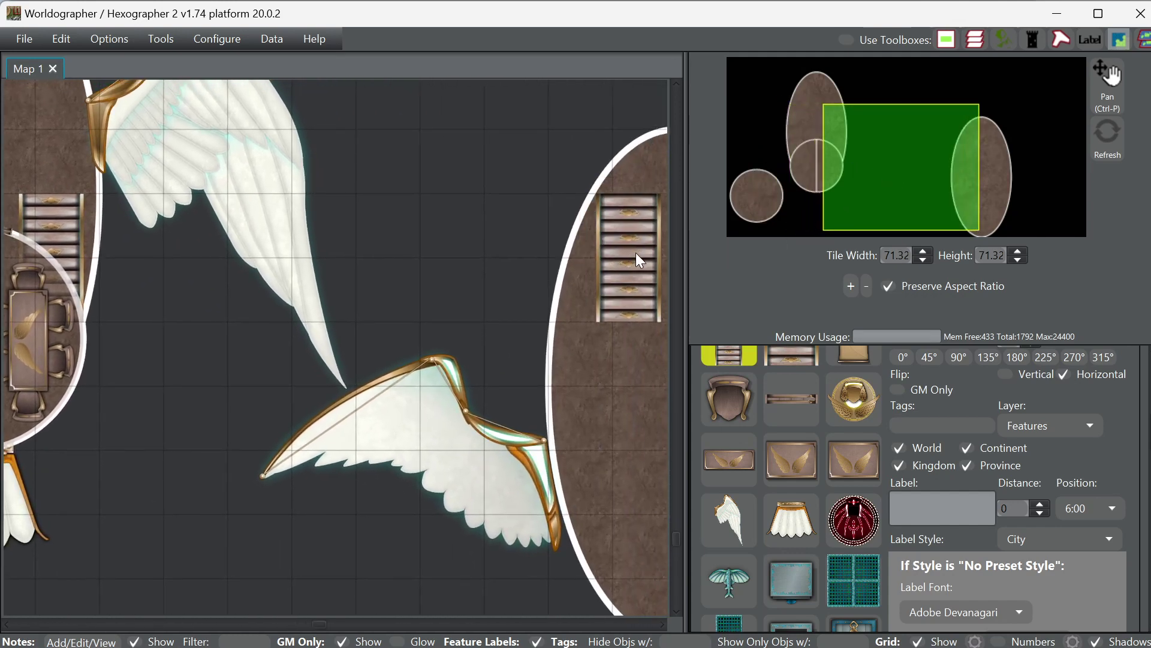
{"action": "left_click_drag", "start_coordinate": [906, 180], "coordinate": [934, 168]}
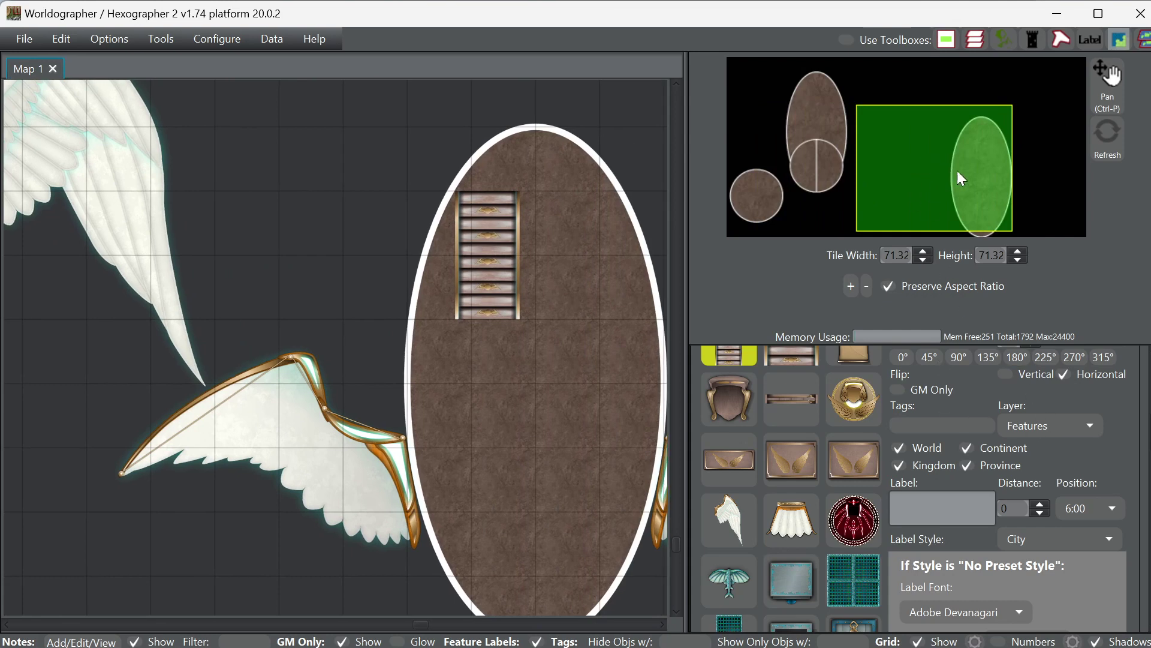
{"action": "mouse_move", "coordinate": [933, 167]}
{"action": "left_mouse_down"}
{"action": "mouse_move", "coordinate": [829, 160]}
{"action": "mouse_move", "coordinate": [936, 160]}
{"action": "mouse_move", "coordinate": [947, 171]}
{"action": "left_mouse_up"}
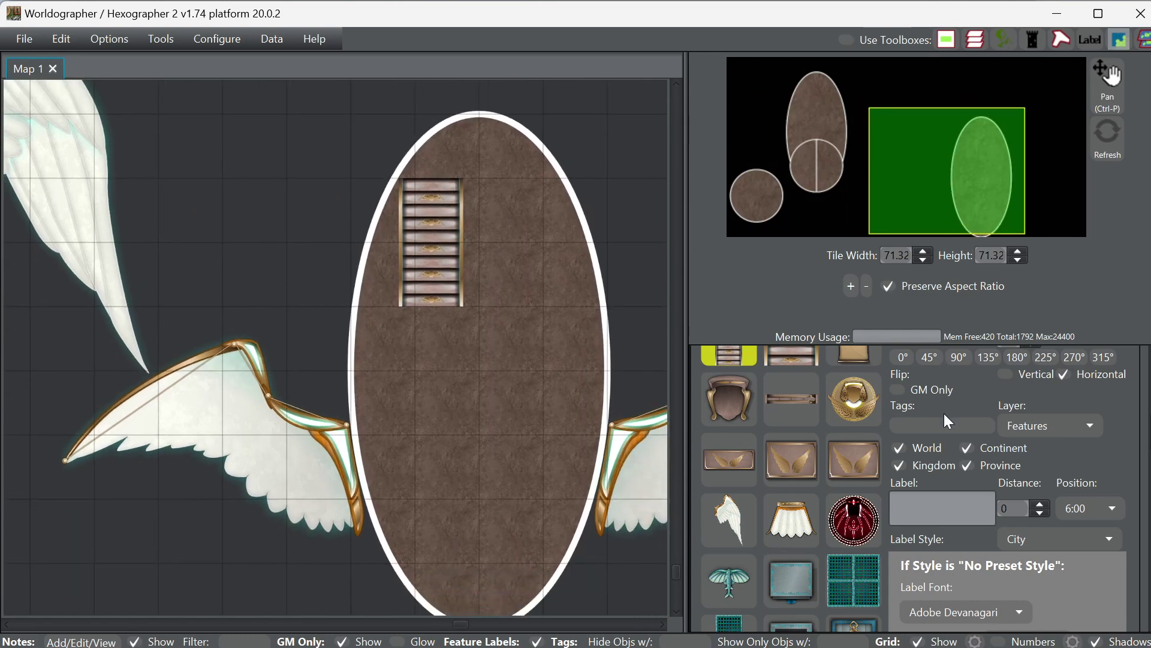
{"action": "scroll", "coordinate": [944, 413], "scroll_direction": "up", "scroll_amount": 8}
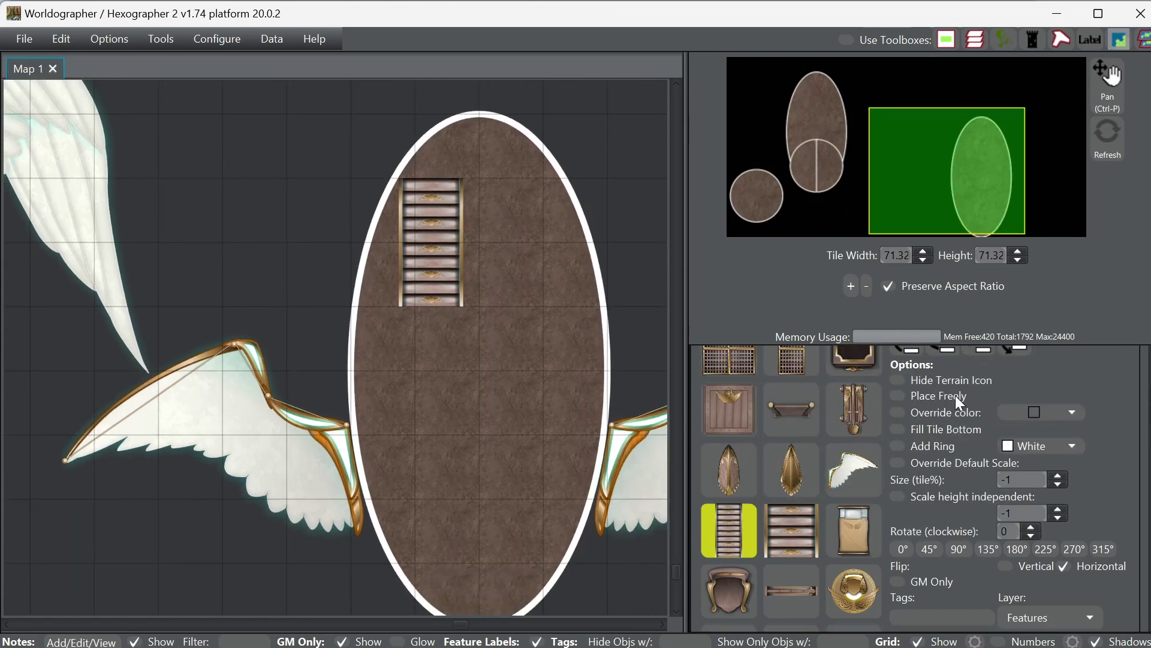
{"action": "scroll", "coordinate": [958, 399], "scroll_direction": "up", "scroll_amount": 3}
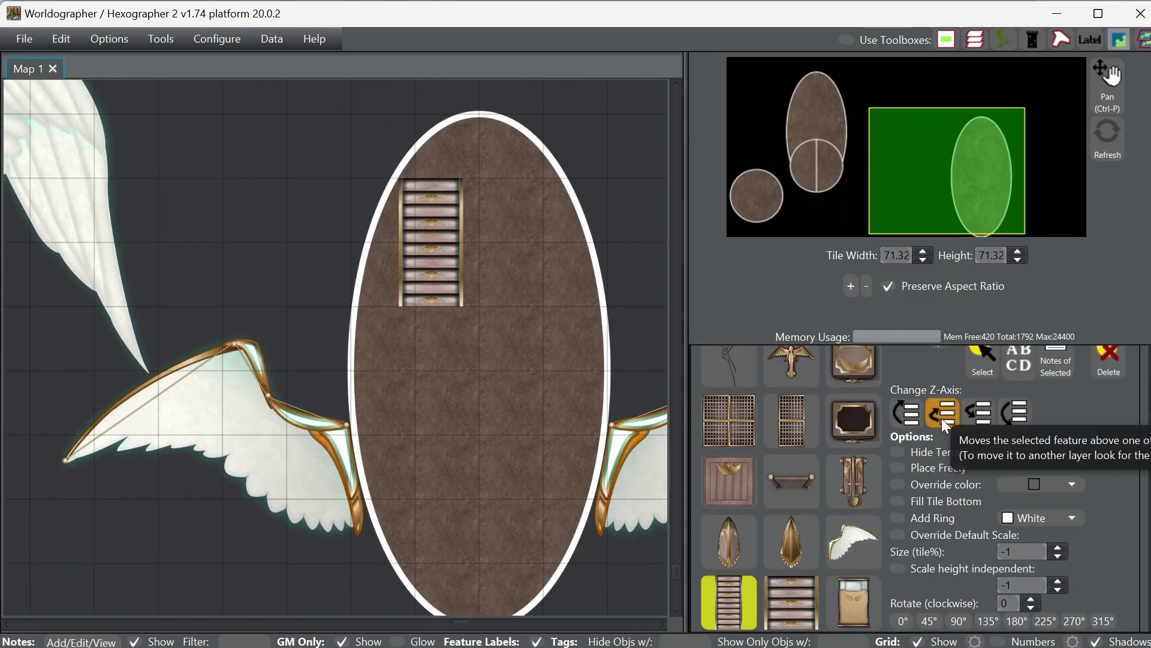
{"action": "left_click", "coordinate": [983, 363]}
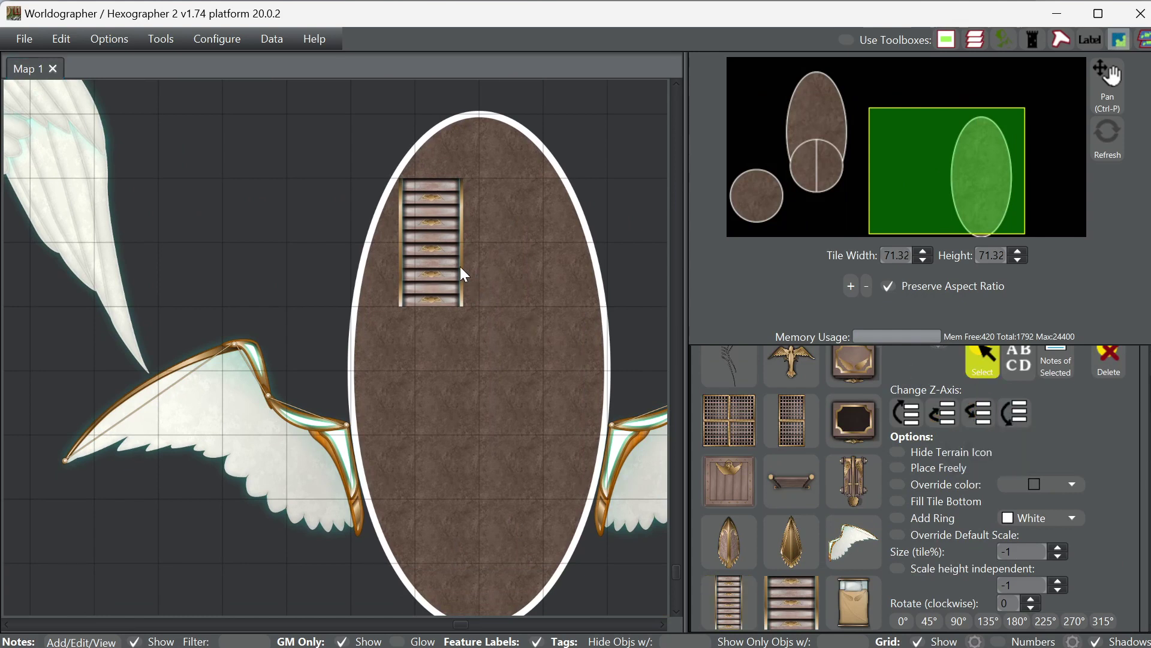
{"action": "left_click", "coordinate": [427, 232]}
{"action": "left_click_drag", "start_coordinate": [427, 233], "coordinate": [399, 239]}
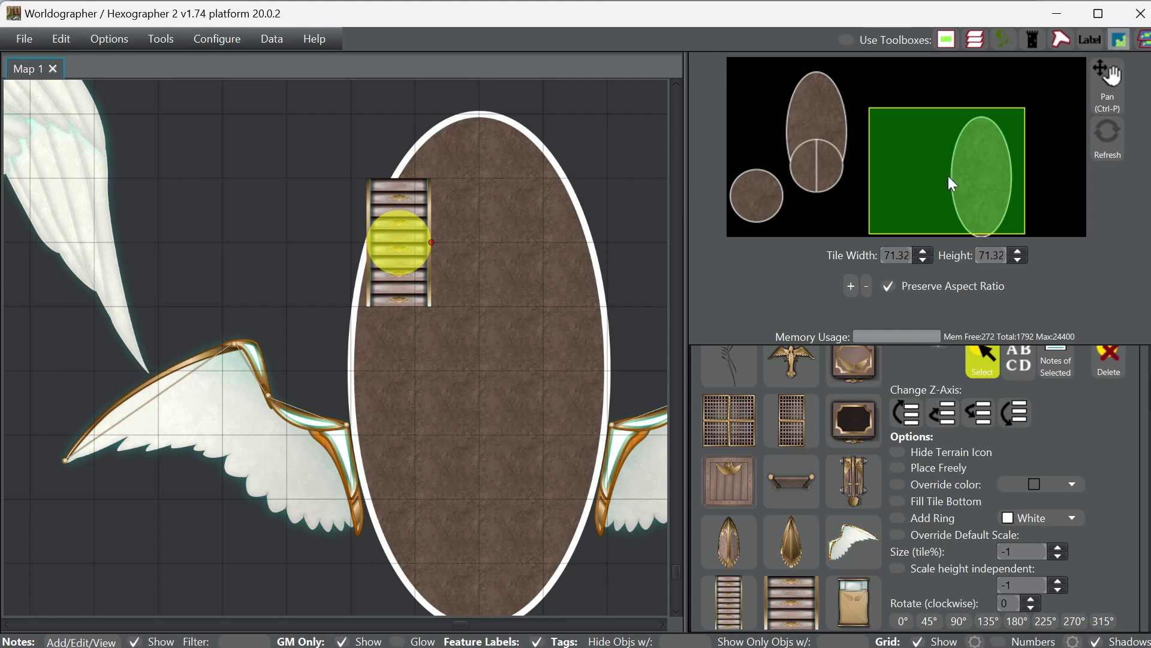
{"action": "left_click_drag", "start_coordinate": [949, 177], "coordinate": [966, 178]}
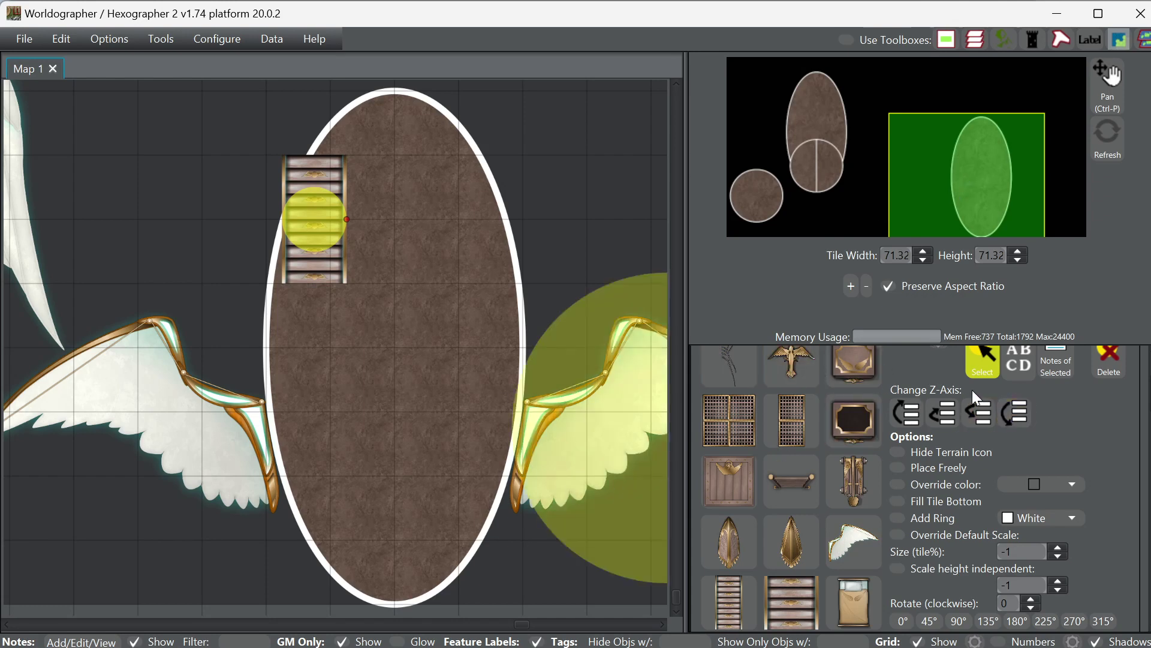
{"action": "scroll", "coordinate": [1038, 474], "scroll_direction": "up", "scroll_amount": 4}
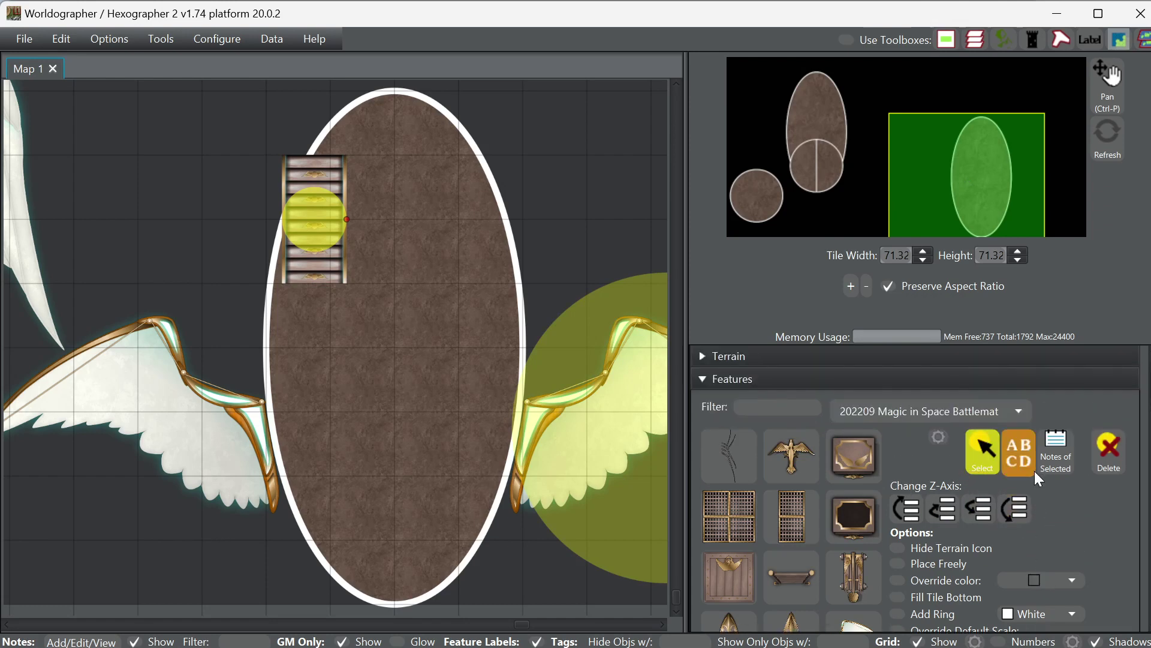
- Draw an unfilled straight wall on the Features layer from the oval hull's upper edge down the staircase's inner side to its foot
{"action": "left_click", "coordinate": [997, 488]}
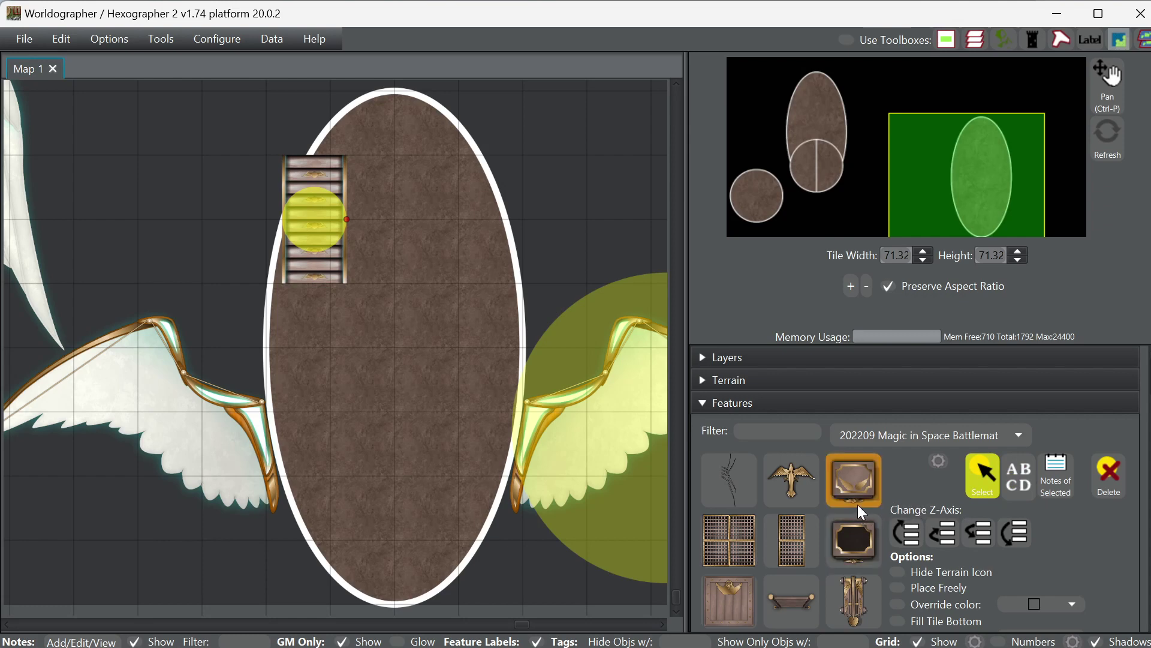
{"action": "left_click", "coordinate": [855, 403]}
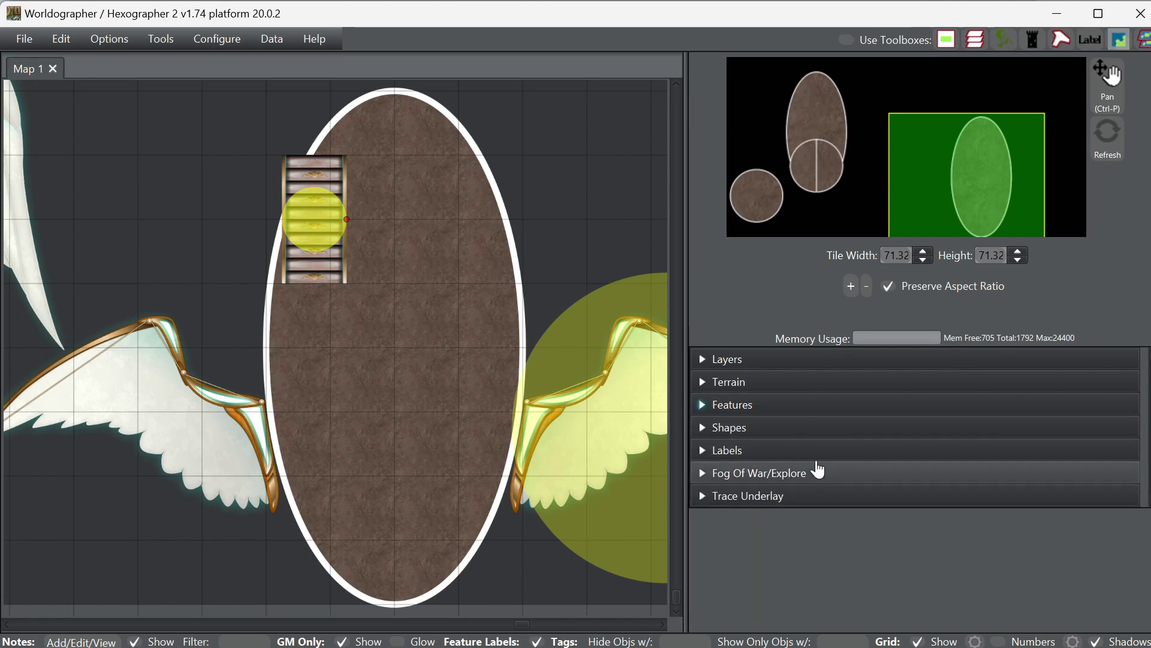
{"action": "left_click", "coordinate": [822, 427]}
{"action": "left_click", "coordinate": [826, 460]}
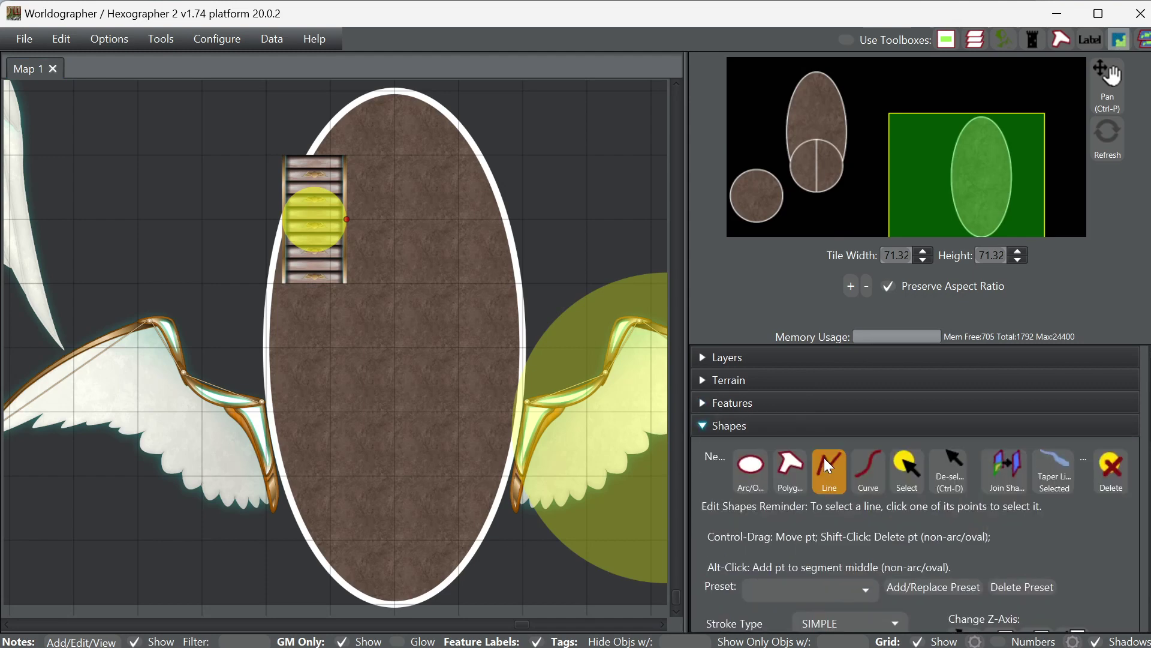
{"action": "scroll", "coordinate": [977, 539], "scroll_direction": "down", "scroll_amount": 8}
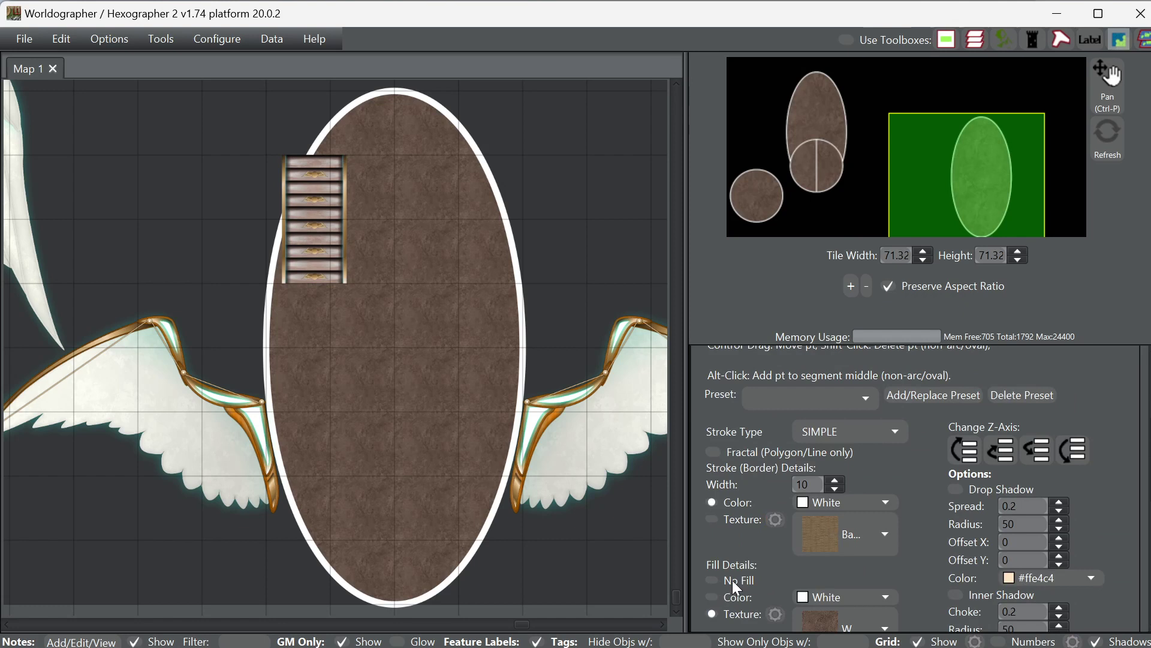
{"action": "left_click", "coordinate": [733, 581]}
{"action": "scroll", "coordinate": [917, 523], "scroll_direction": "down", "scroll_amount": 3}
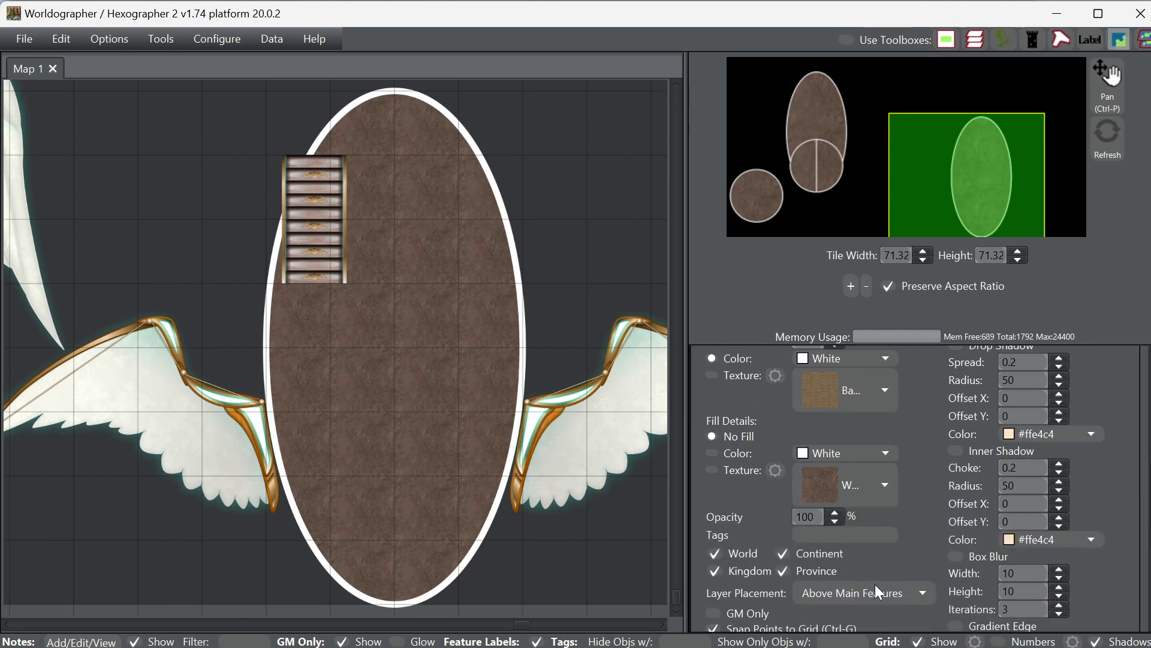
{"action": "left_click", "coordinate": [869, 588]}
{"action": "left_click", "coordinate": [840, 618]}
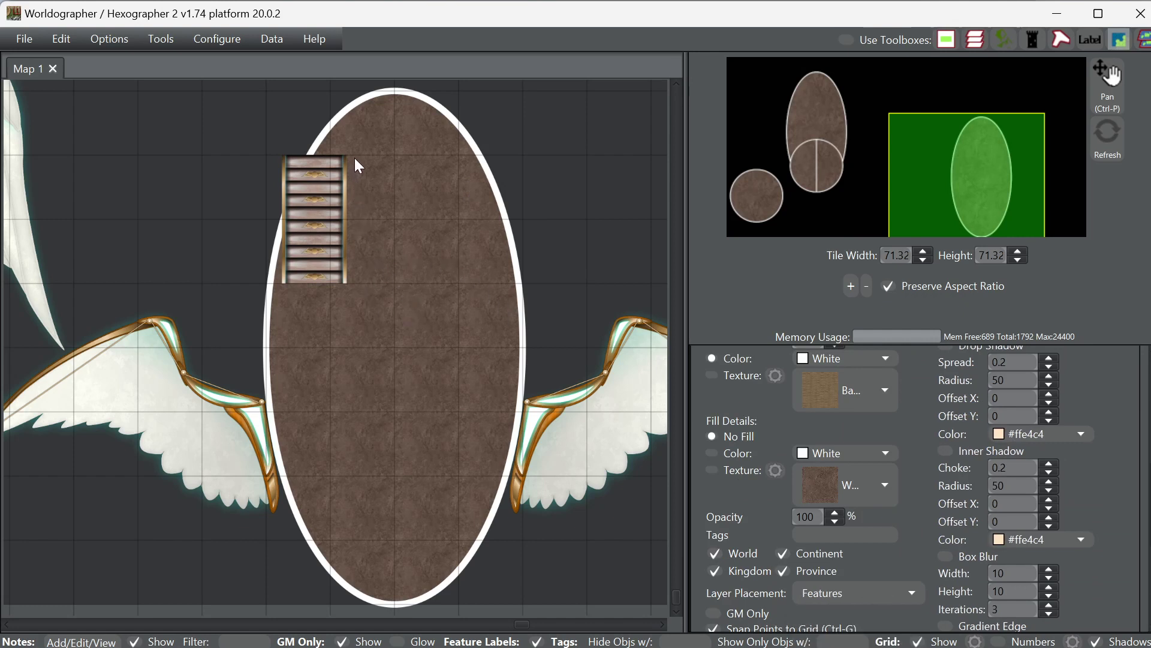
{"action": "left_click", "coordinate": [348, 109]}
{"action": "left_click", "coordinate": [347, 285]}
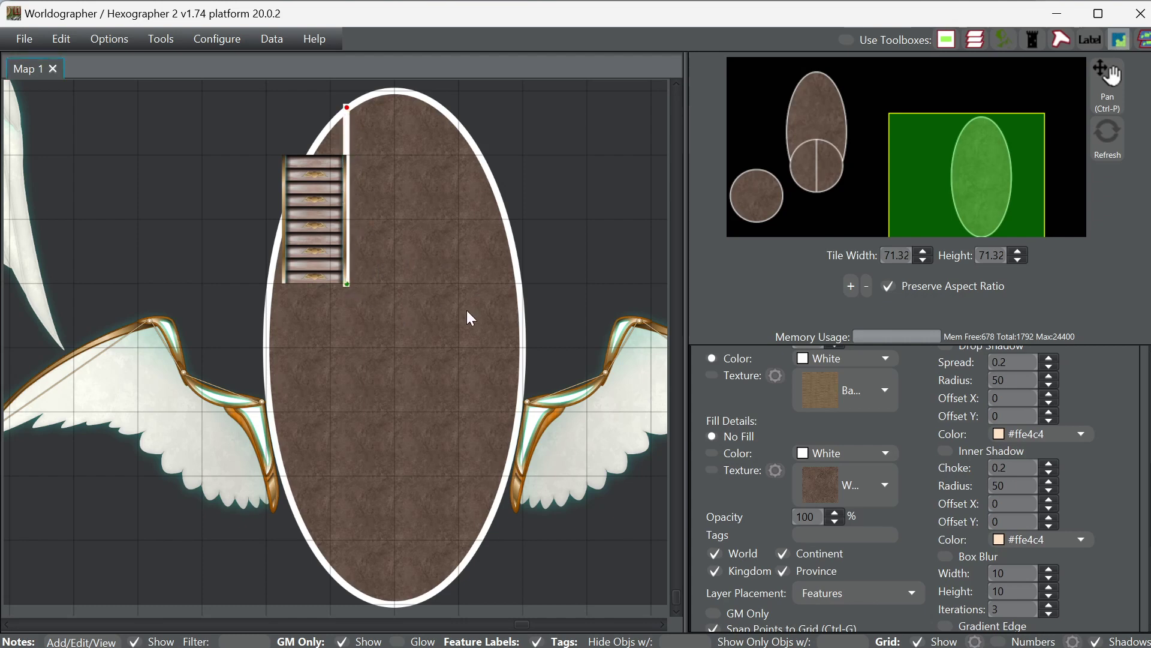
- Change the new wall's layer placement to Above Main Features
{"action": "left_click", "coordinate": [834, 597]}
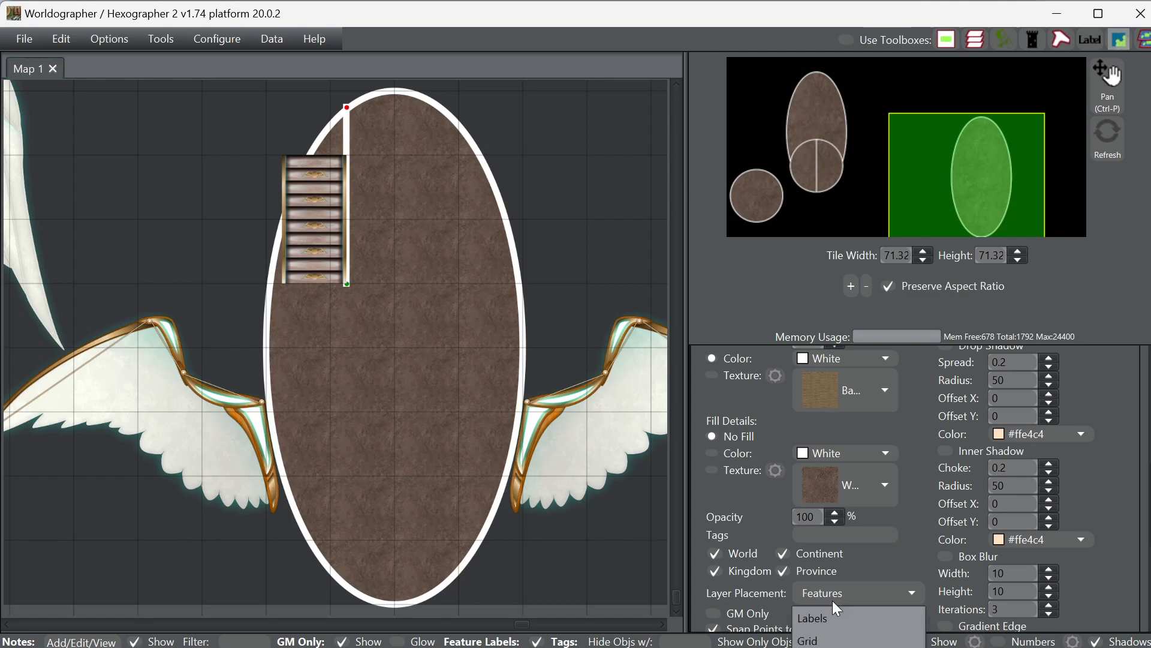
{"action": "key", "text": "Down"}
{"action": "key", "text": "Return"}
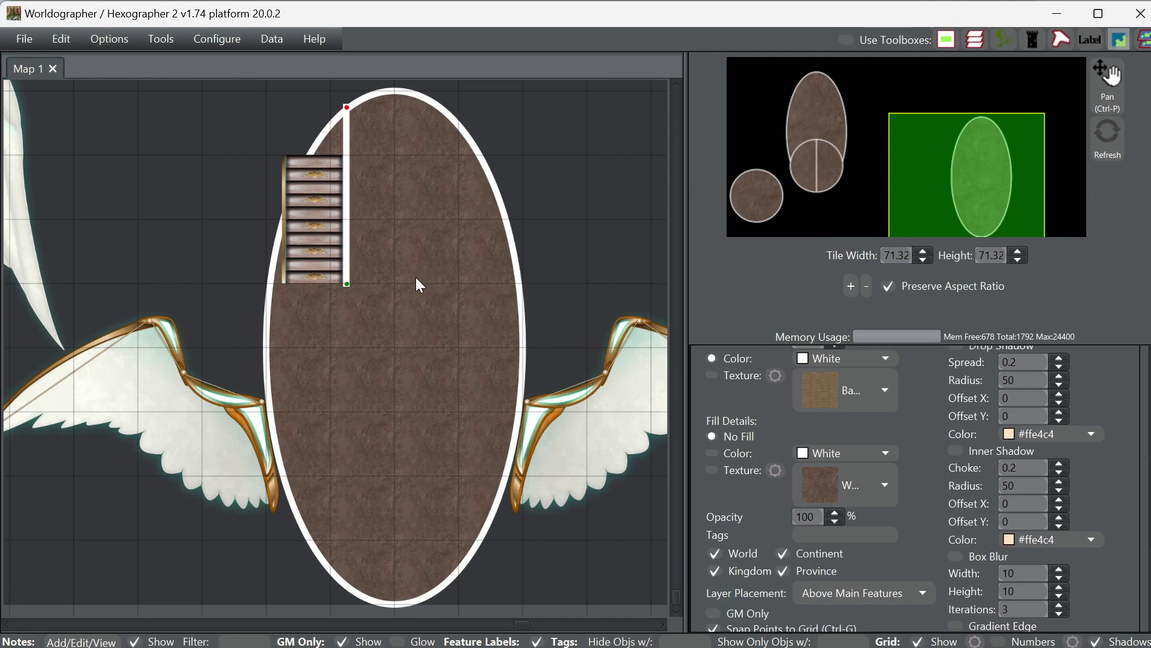
{"action": "scroll", "coordinate": [905, 547], "scroll_direction": "down", "scroll_amount": 3}
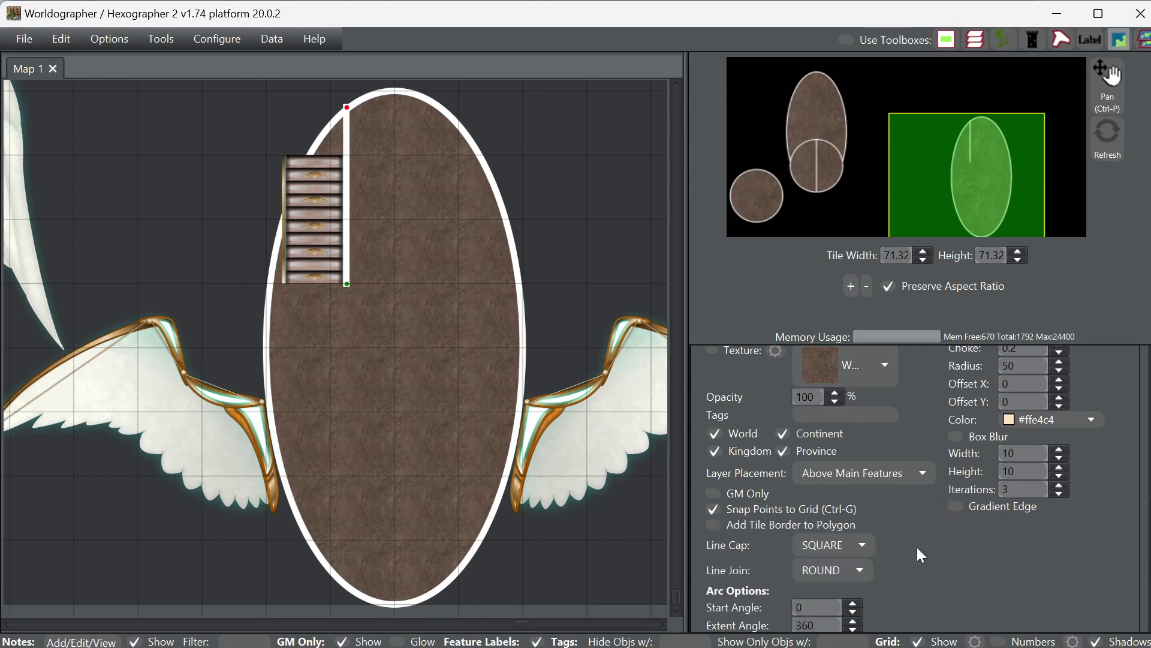
{"action": "left_click", "coordinate": [846, 547]}
{"action": "left_click", "coordinate": [840, 595]}
{"action": "left_click", "coordinate": [838, 547]}
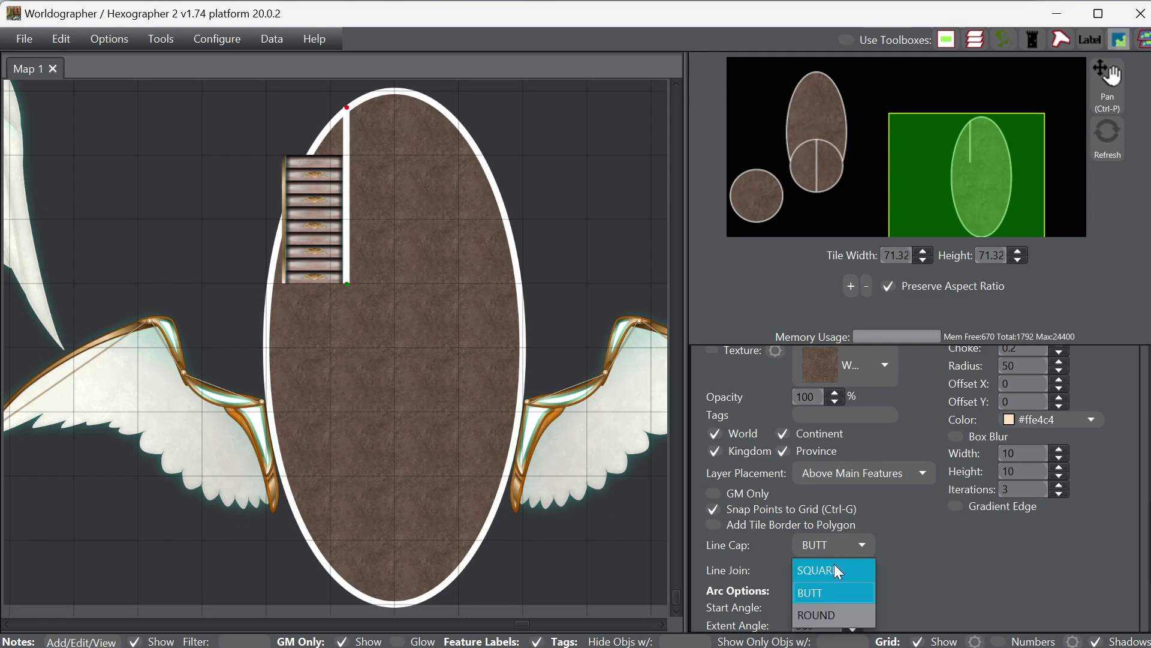
{"action": "left_click", "coordinate": [840, 571]}
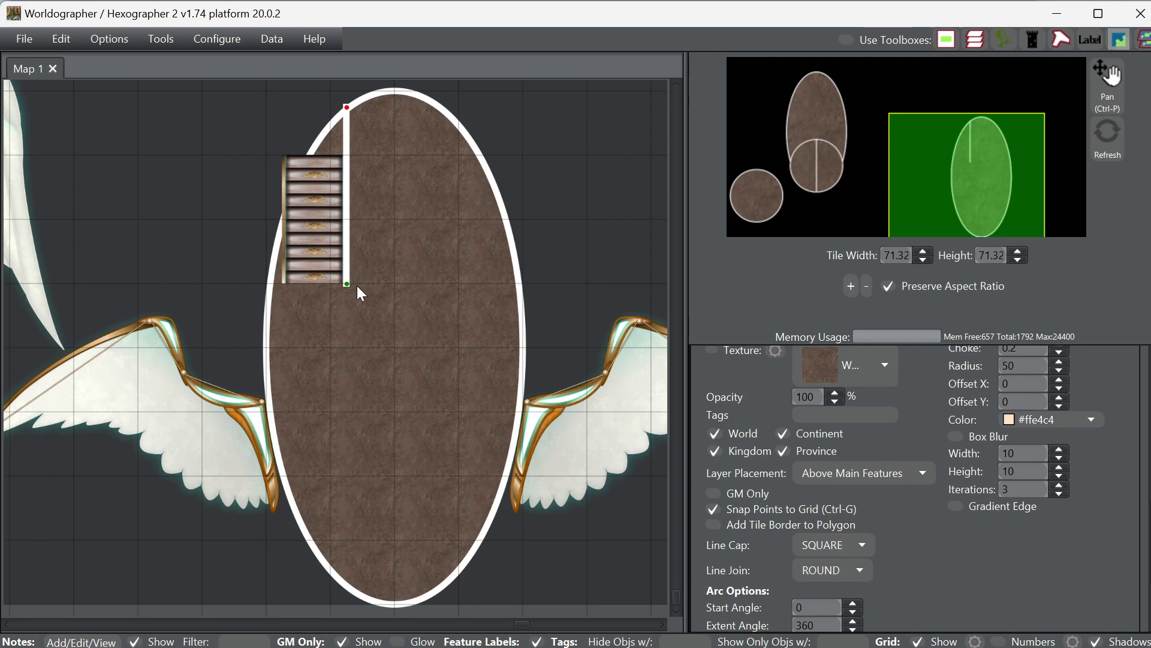
- Extend the wall horizontally from the staircase's foot to the hull's right edge, with a MITER line join and BUTT line cap
{"action": "left_click", "coordinate": [516, 282]}
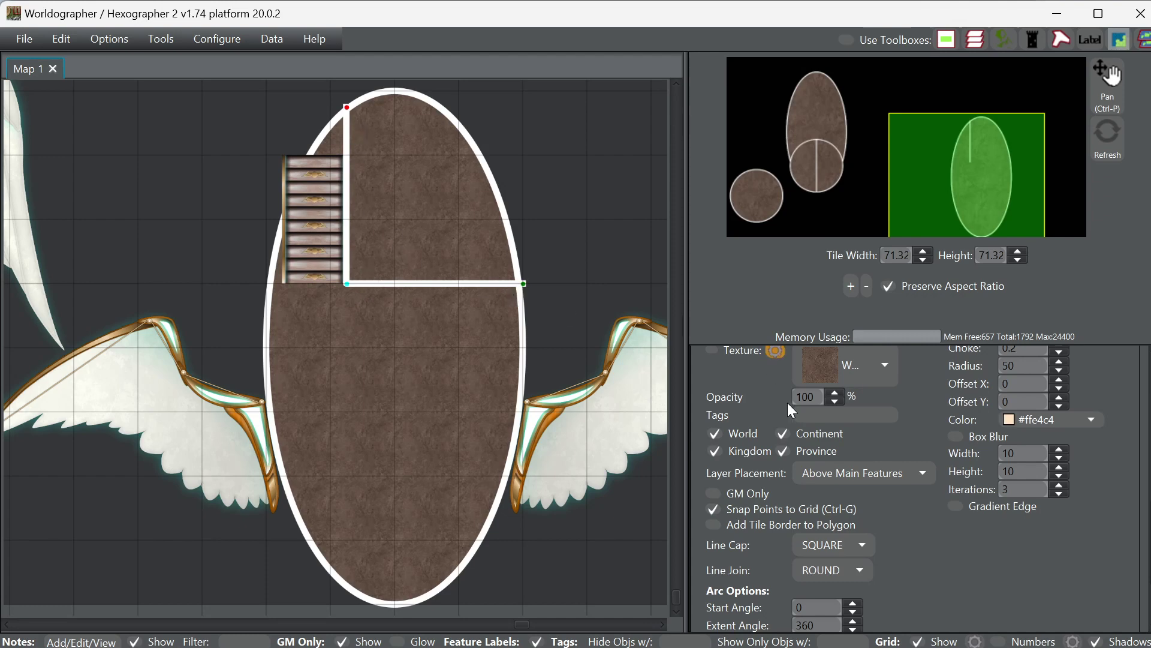
{"action": "left_click", "coordinate": [820, 571]}
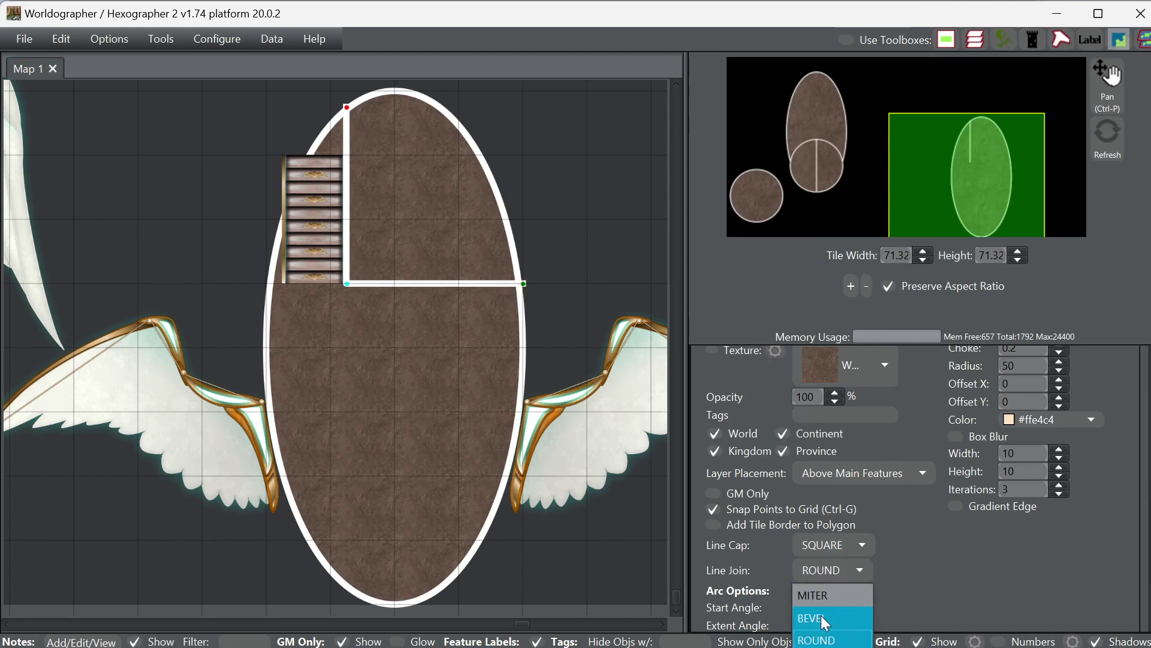
{"action": "left_click", "coordinate": [817, 596]}
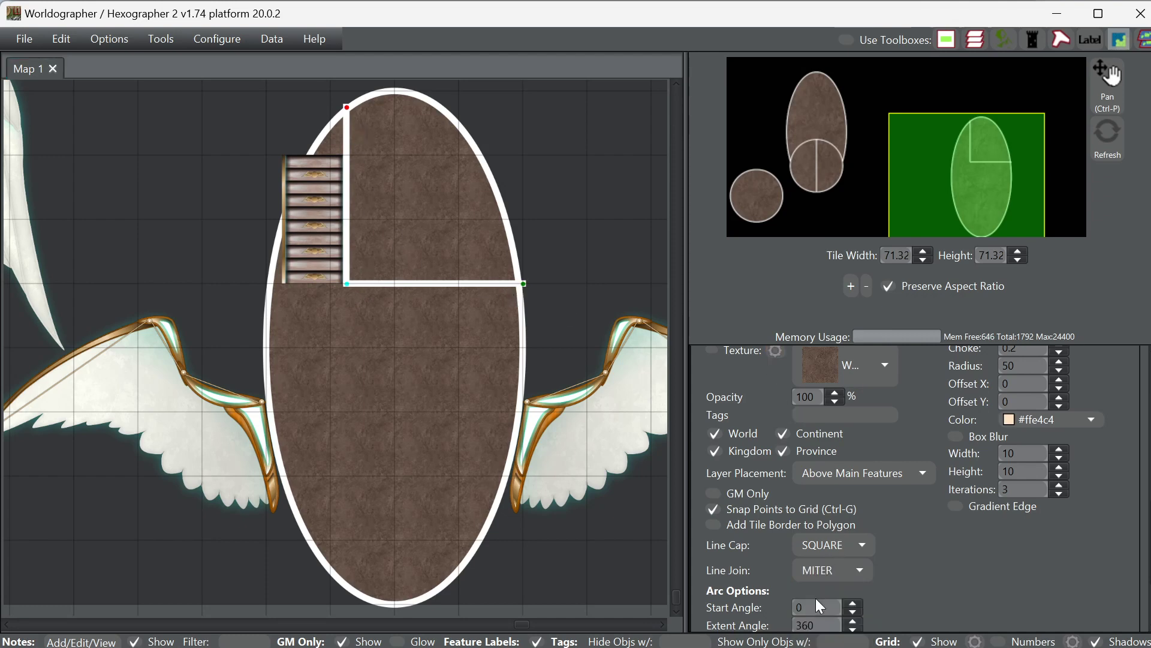
{"action": "left_click", "coordinate": [818, 538]}
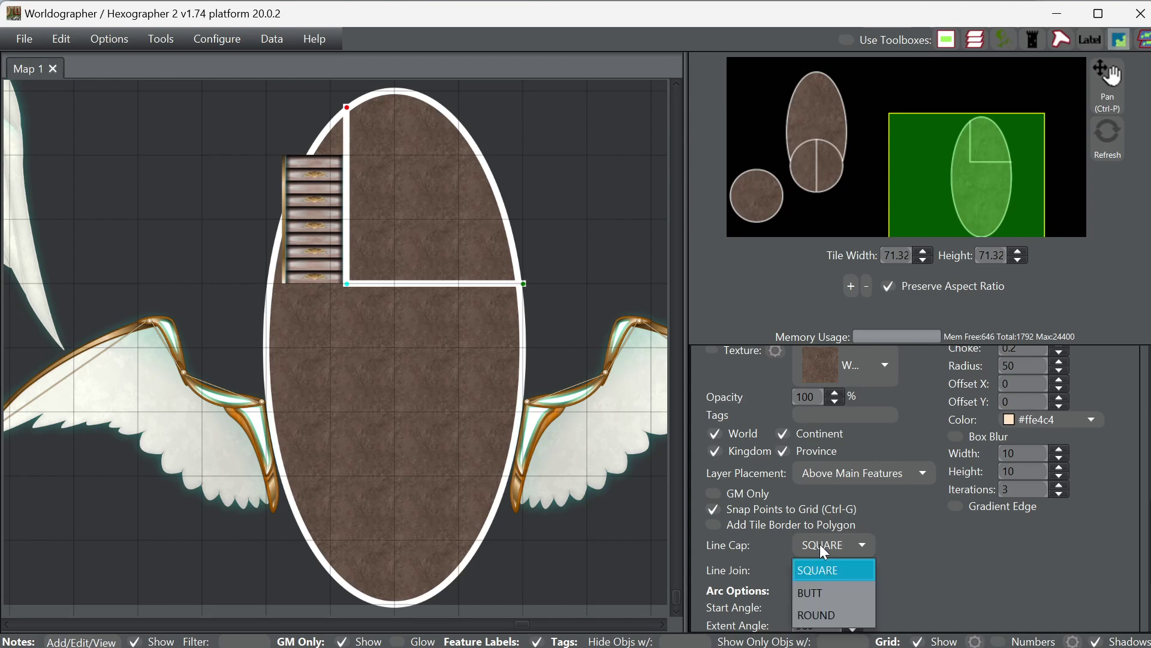
{"action": "left_click", "coordinate": [822, 591]}
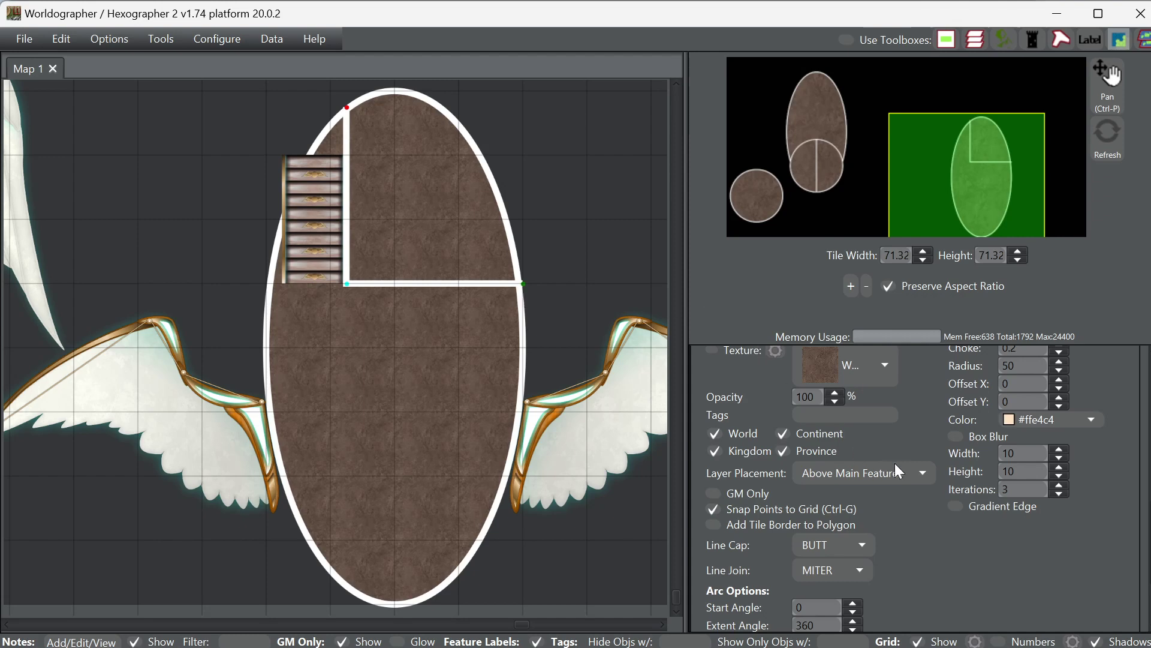
- Turn off snapping points to the grid and nudge both wall ends slightly inward onto the hull outline
{"action": "scroll", "coordinate": [896, 457], "scroll_direction": "up", "scroll_amount": 2}
{"action": "scroll", "coordinate": [875, 450], "scroll_direction": "up", "scroll_amount": 4}
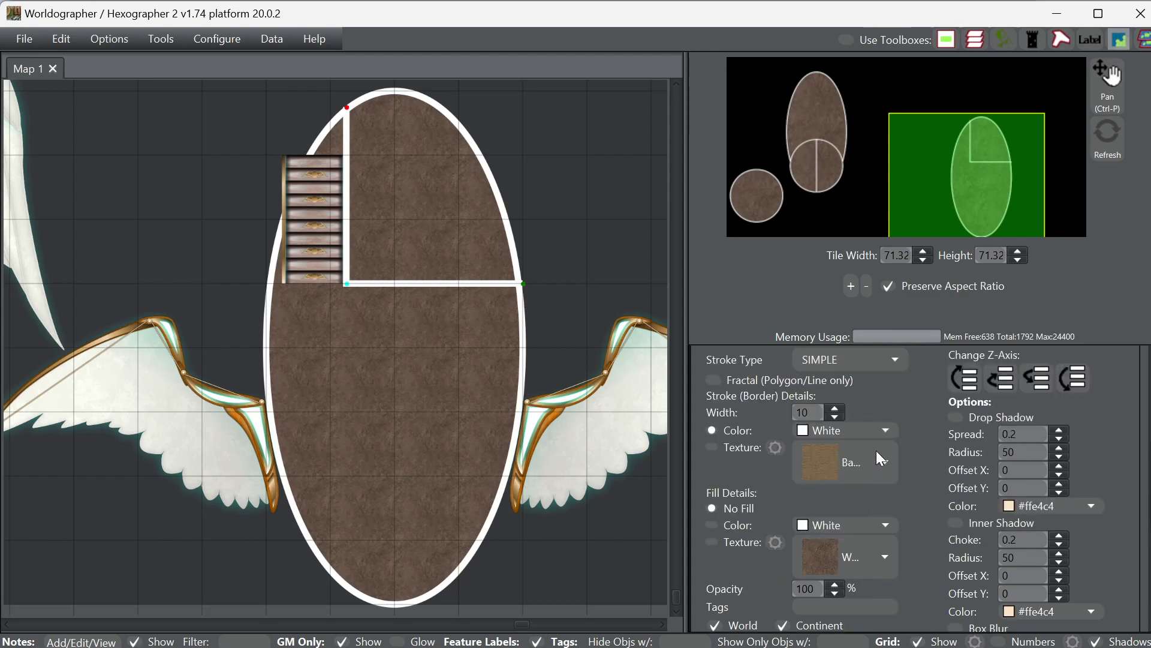
{"action": "scroll", "coordinate": [886, 475], "scroll_direction": "down", "scroll_amount": 8}
{"action": "left_click", "coordinate": [776, 459]}
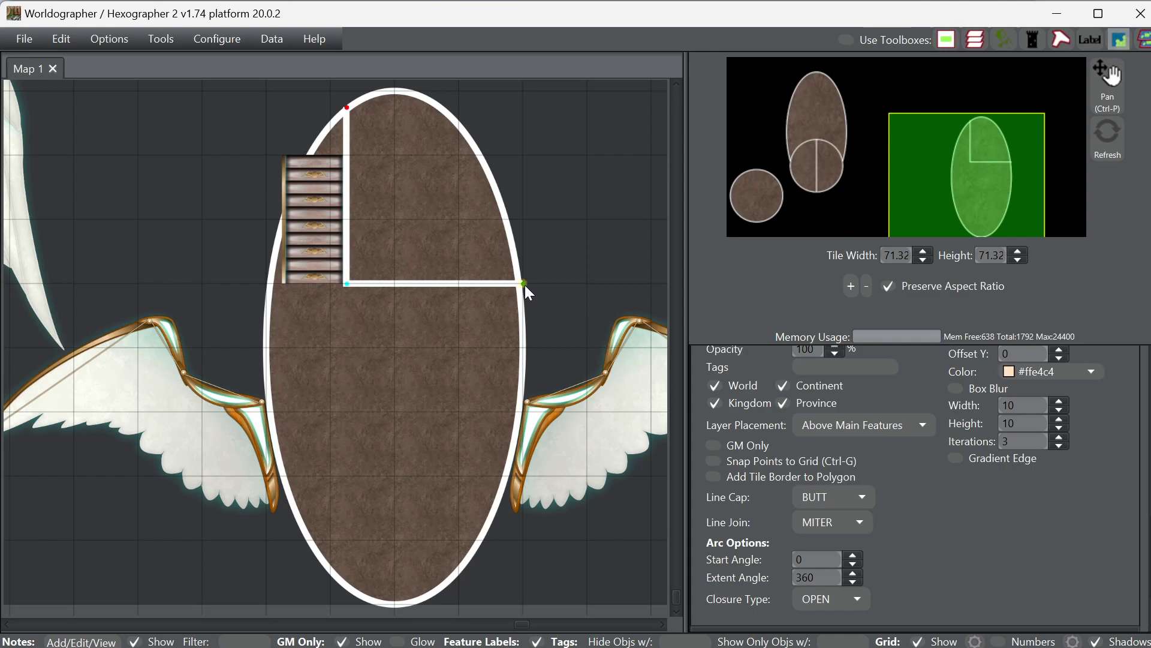
{"action": "left_click_drag", "start_coordinate": [524, 286], "coordinate": [520, 283]}
{"action": "left_click_drag", "start_coordinate": [345, 108], "coordinate": [346, 110]}
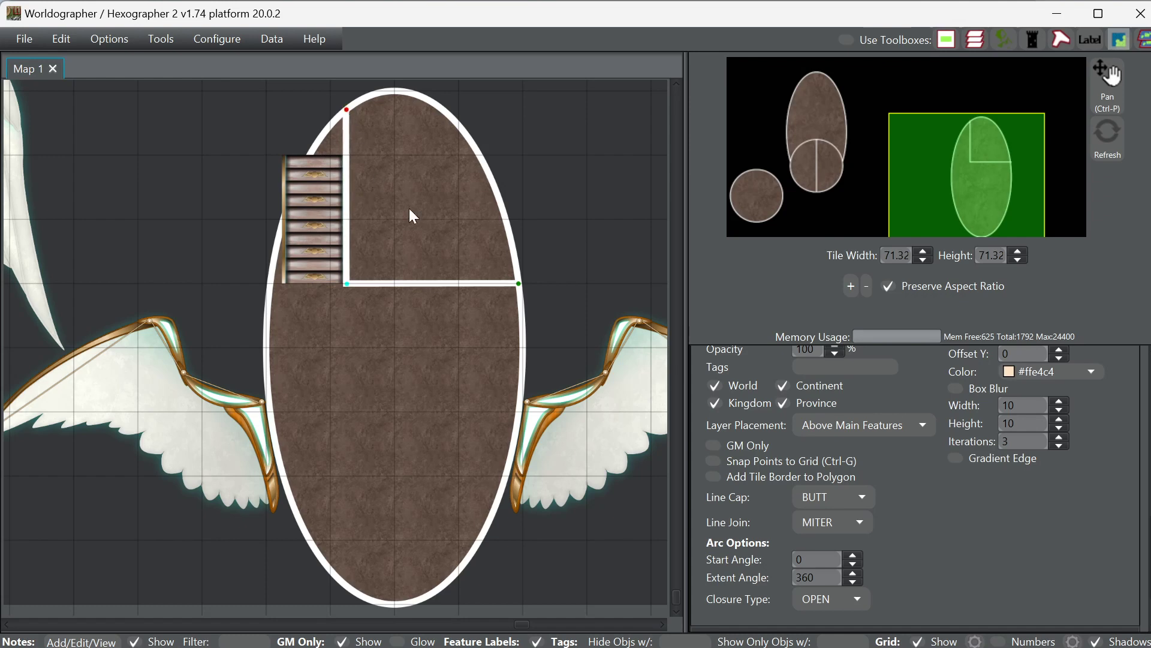
- Turn snapping points to the grid back on and deselect the finished wall
{"action": "scroll", "coordinate": [906, 486], "scroll_direction": "up", "scroll_amount": 7}
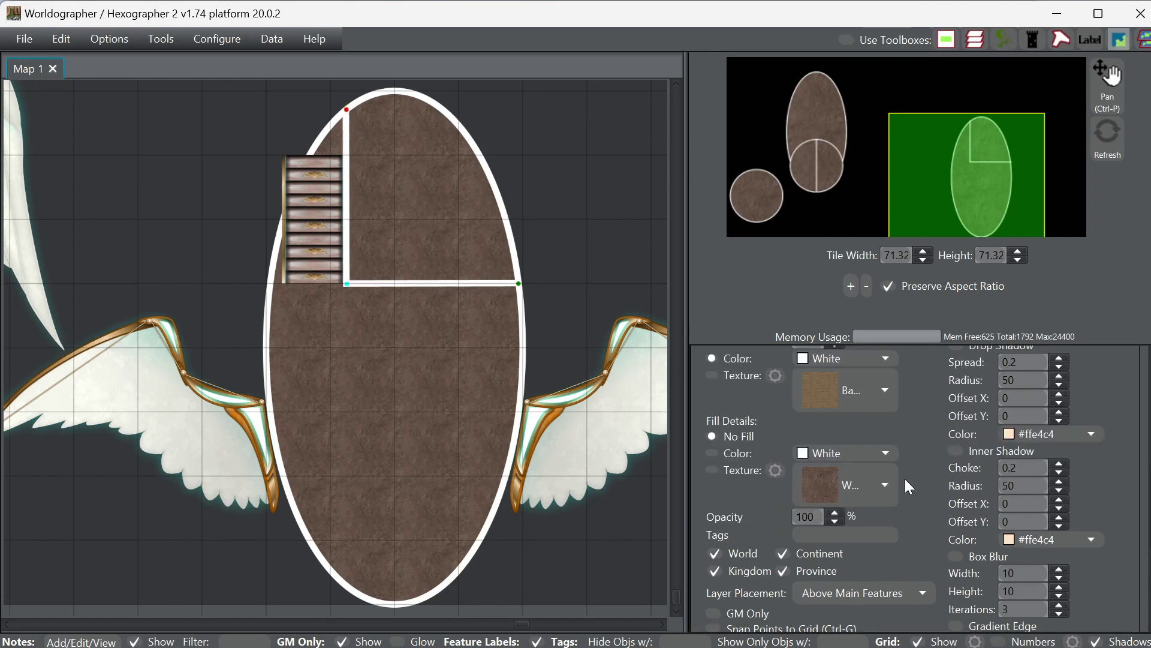
{"action": "scroll", "coordinate": [904, 492], "scroll_direction": "down", "scroll_amount": 5}
{"action": "left_click", "coordinate": [768, 509]}
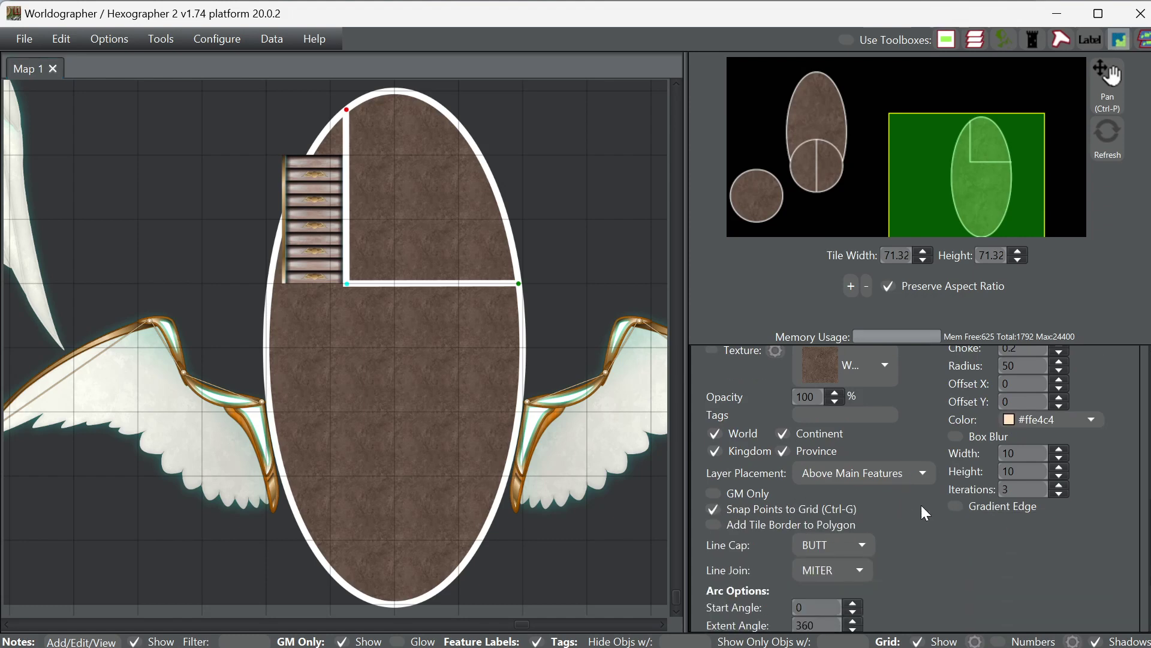
{"action": "scroll", "coordinate": [936, 509], "scroll_direction": "up", "scroll_amount": 4}
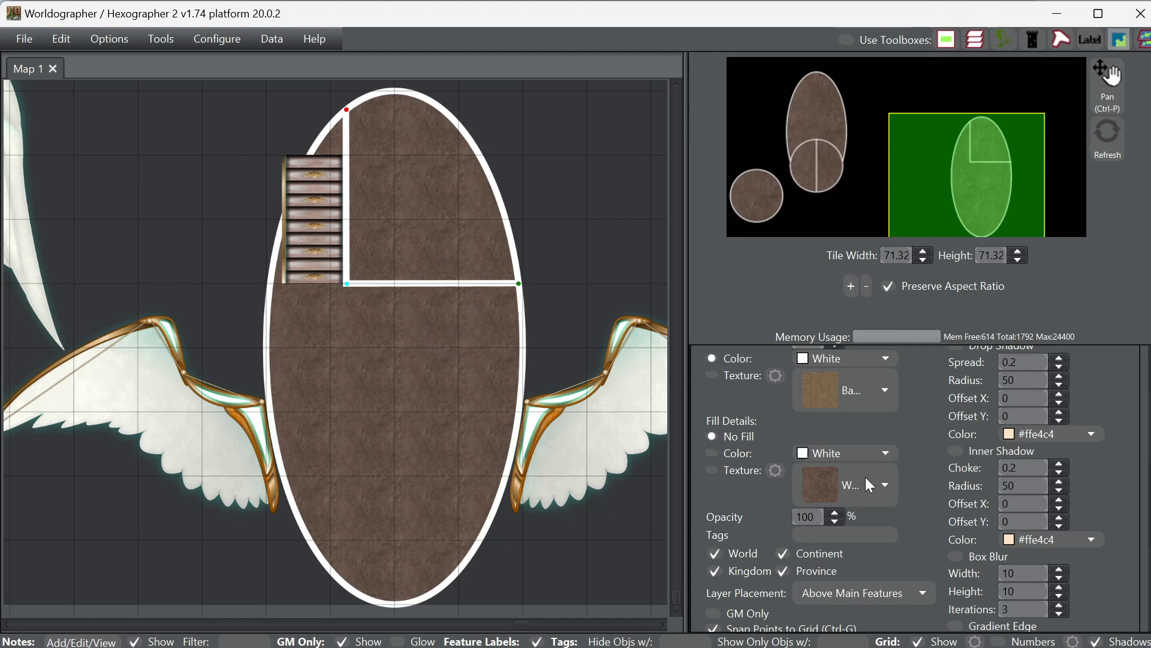
{"action": "scroll", "coordinate": [917, 460], "scroll_direction": "up", "scroll_amount": 4}
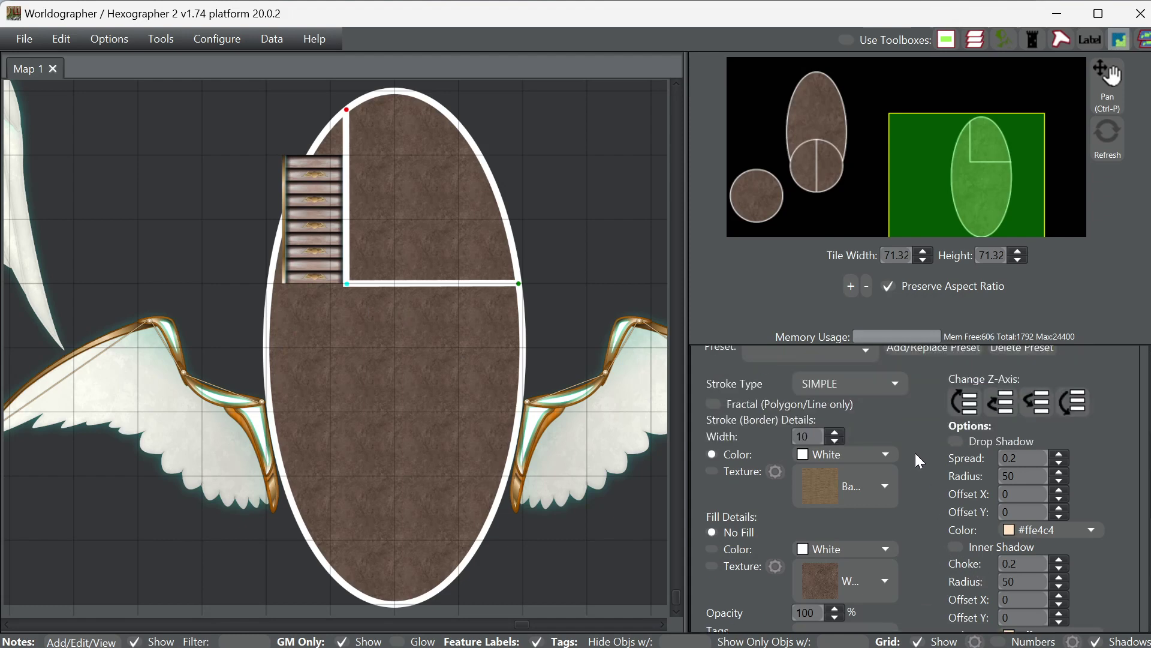
{"action": "scroll", "coordinate": [826, 409], "scroll_direction": "up", "scroll_amount": 3}
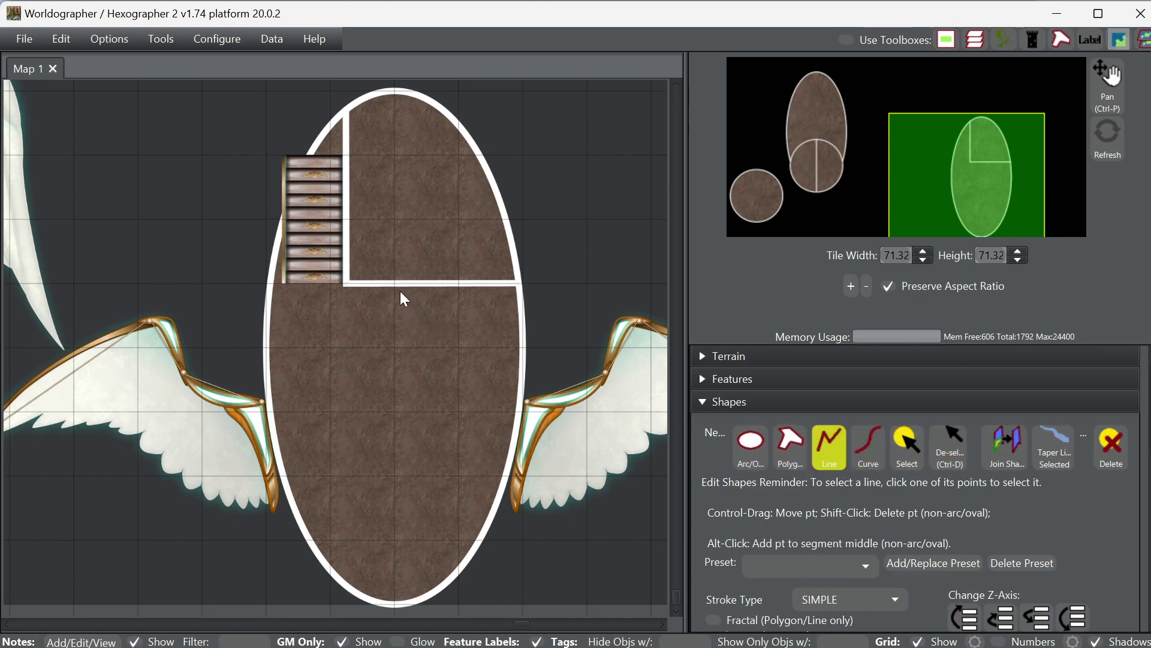
- Draw a wall from the horizontal wall two tiles down the oval's centre and right to the hull, plus another from its corner left to the hull
{"action": "left_click", "coordinate": [347, 286]}
{"action": "left_click", "coordinate": [395, 348]}
{"action": "left_click", "coordinate": [394, 412]}
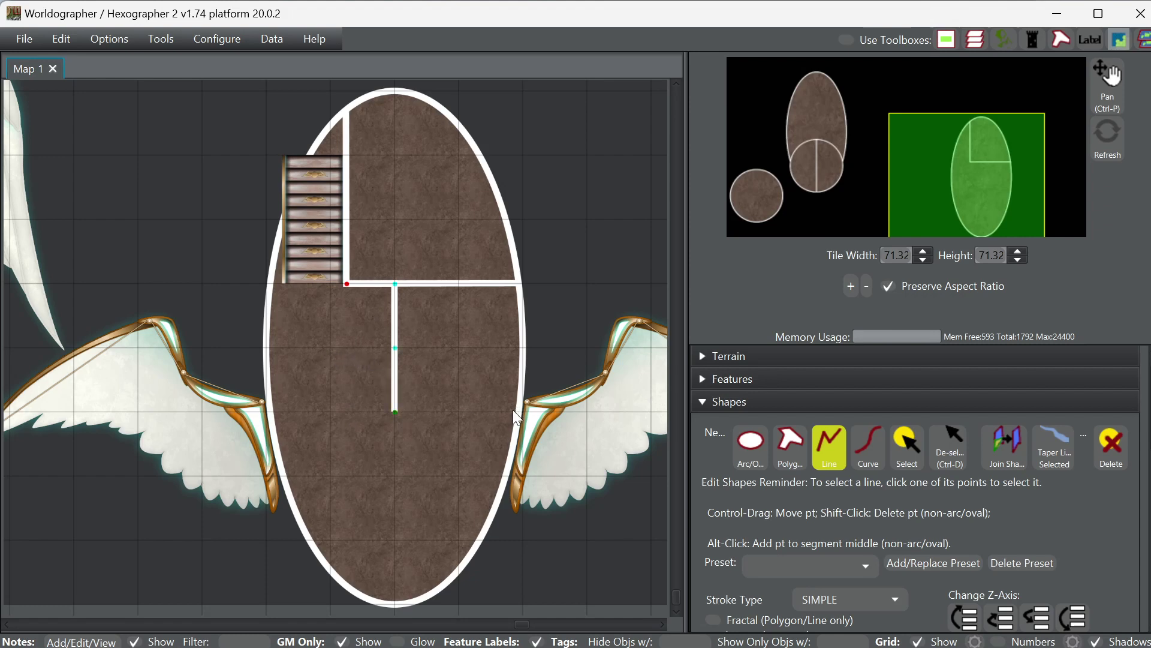
{"action": "left_click", "coordinate": [517, 410]}
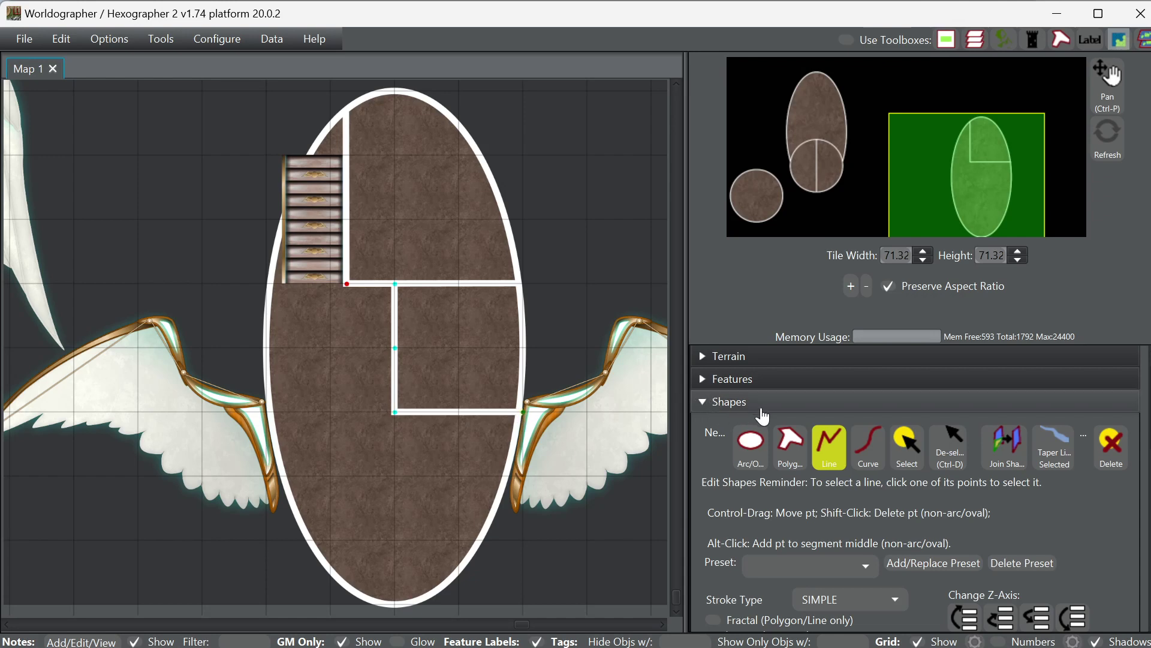
{"action": "left_click", "coordinate": [949, 445]}
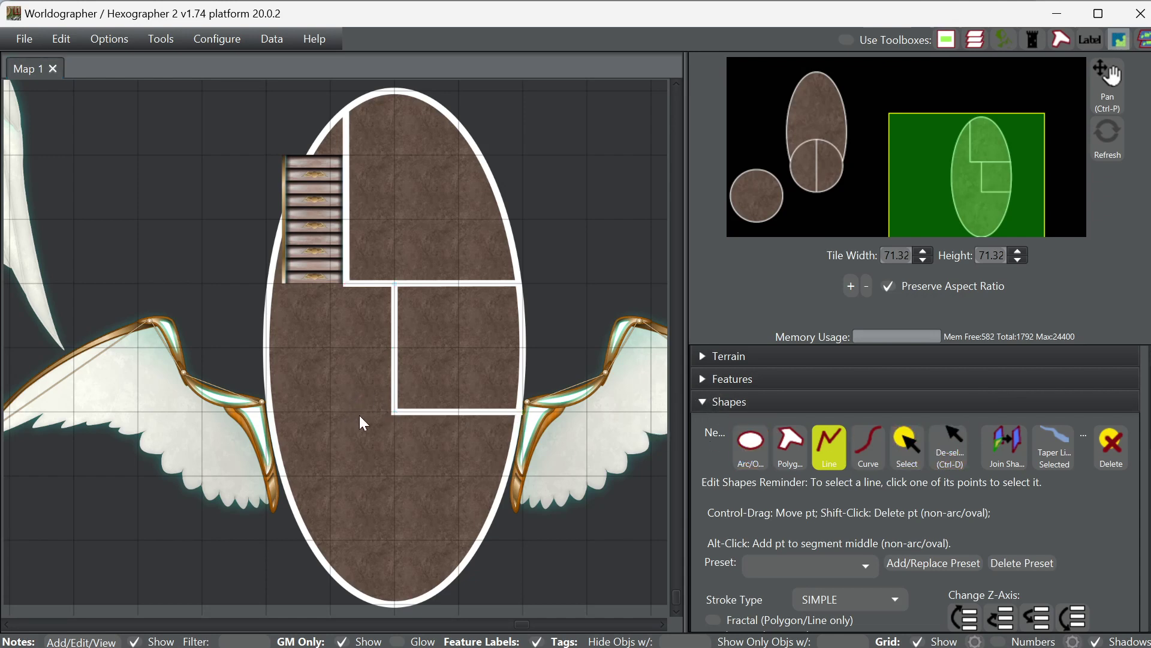
{"action": "left_click", "coordinate": [393, 413]}
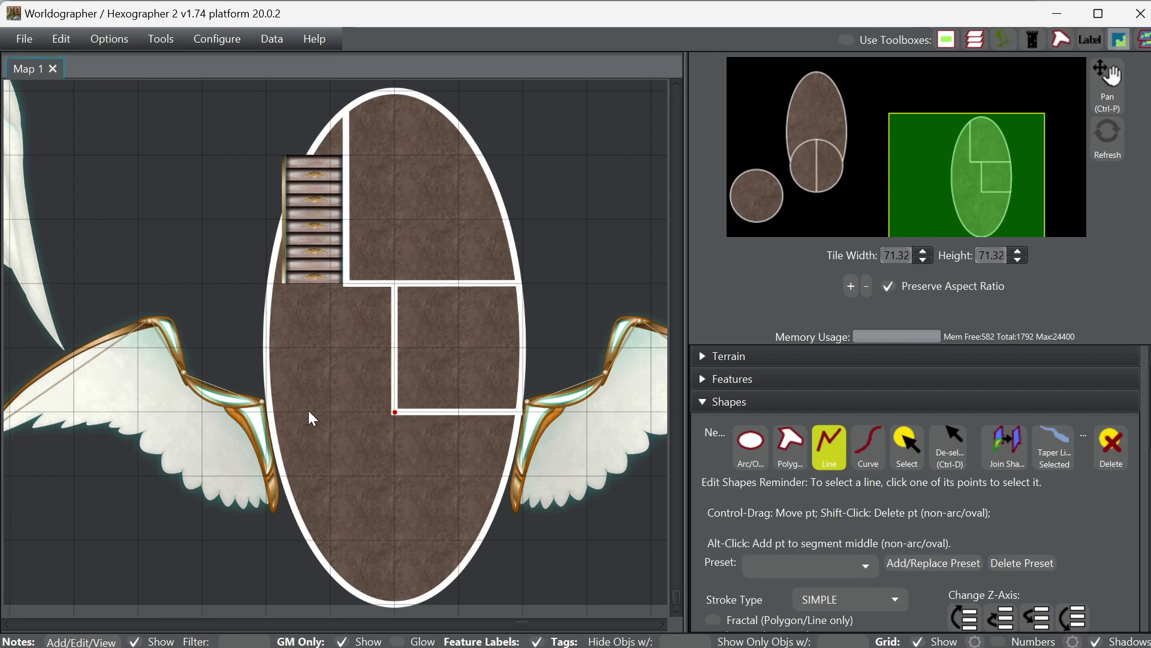
{"action": "left_click", "coordinate": [273, 412]}
- Place the narrow lattice grate from the Magic in Space features, rotated 90°, across the middle of the oval's bottom room
{"action": "left_click", "coordinate": [821, 402]}
{"action": "left_click", "coordinate": [818, 384]}
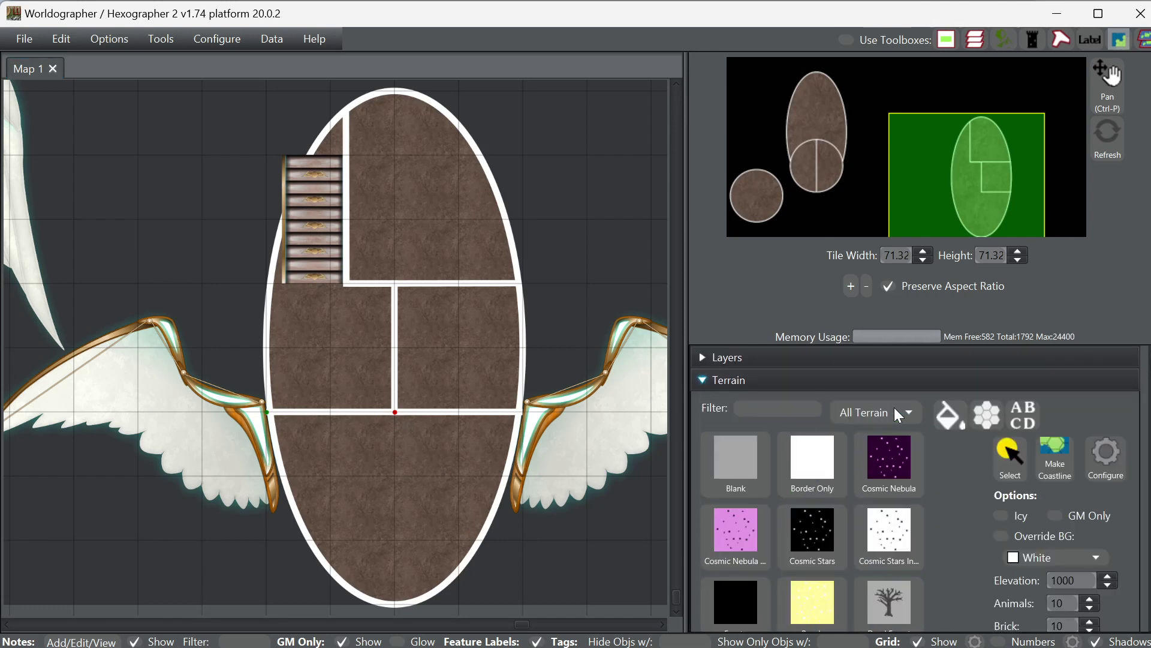
{"action": "left_click", "coordinate": [824, 382]}
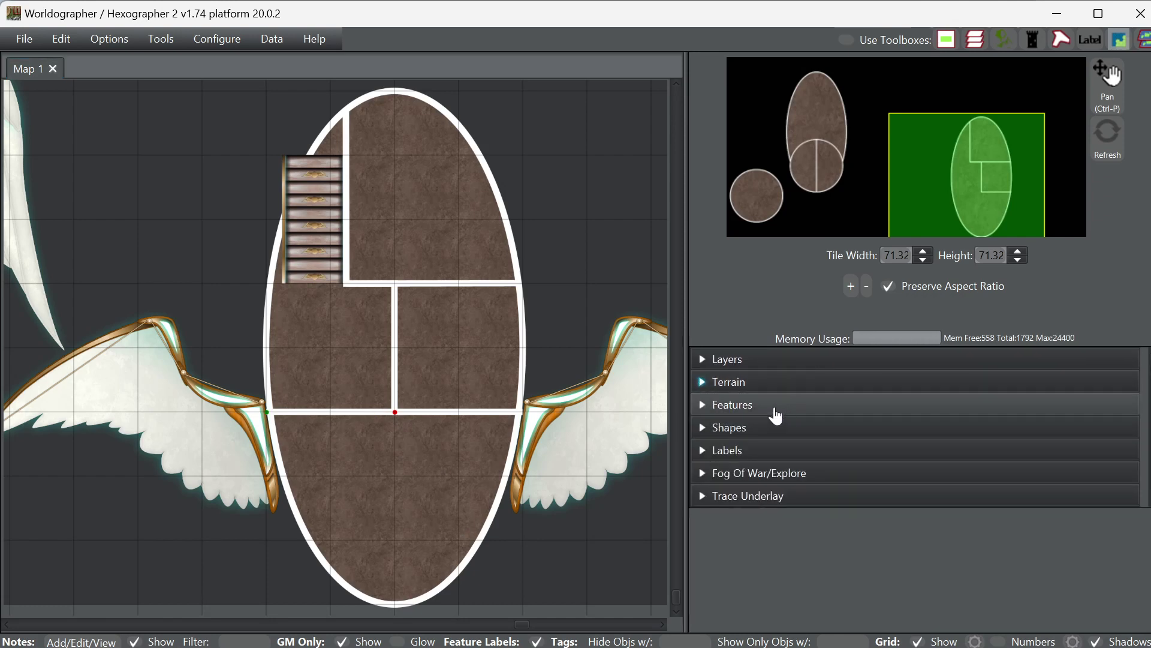
{"action": "left_click", "coordinate": [772, 403]}
{"action": "left_click", "coordinate": [842, 472]}
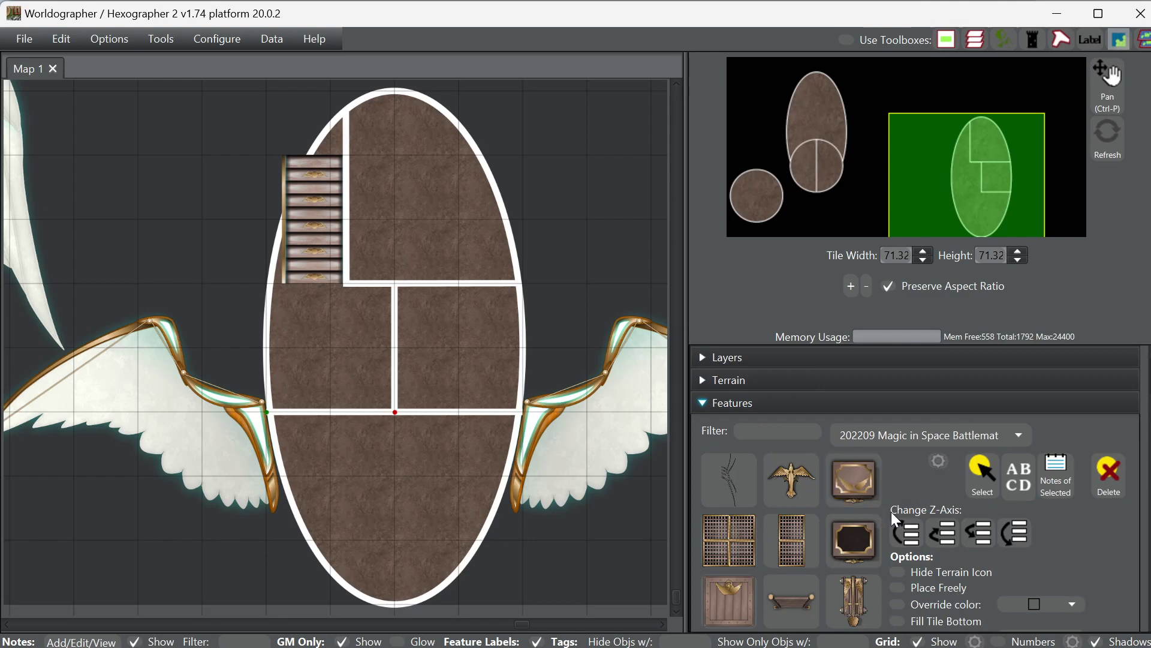
{"action": "scroll", "coordinate": [891, 512], "scroll_direction": "down", "scroll_amount": 1}
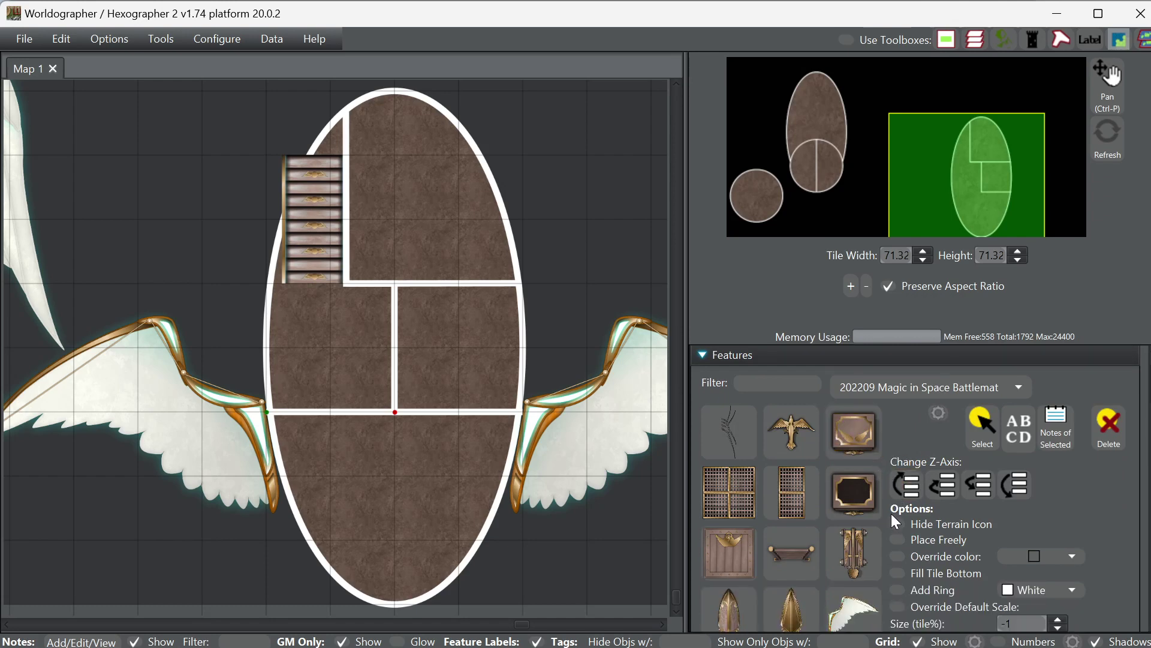
{"action": "left_click", "coordinate": [725, 498]}
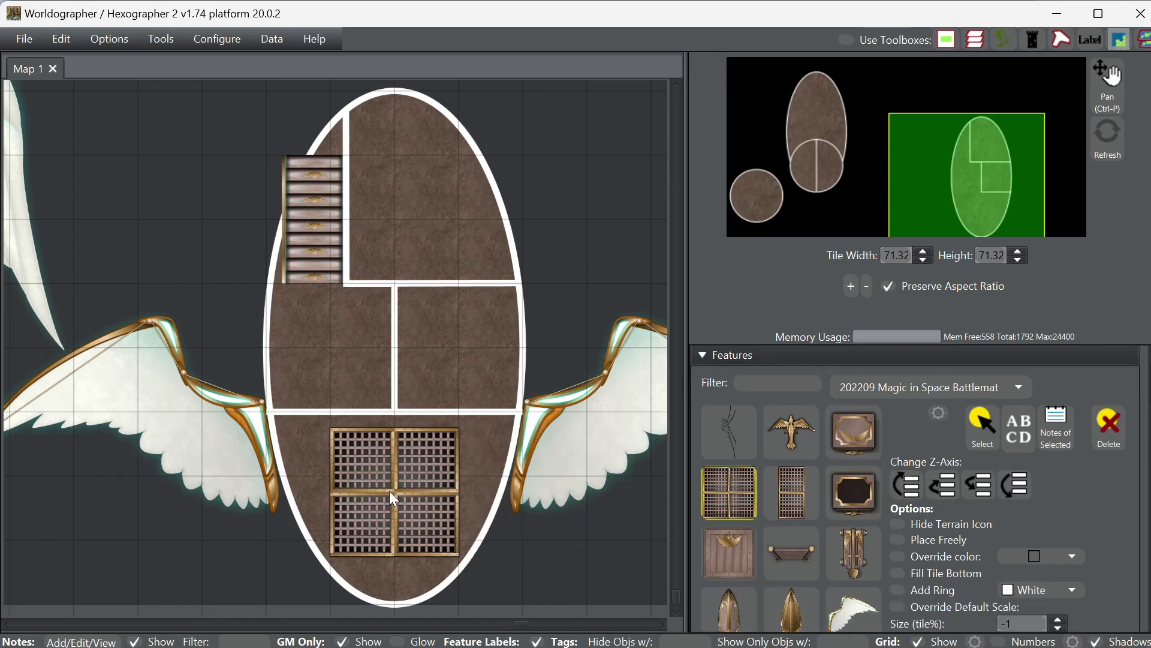
{"action": "left_click", "coordinate": [772, 501]}
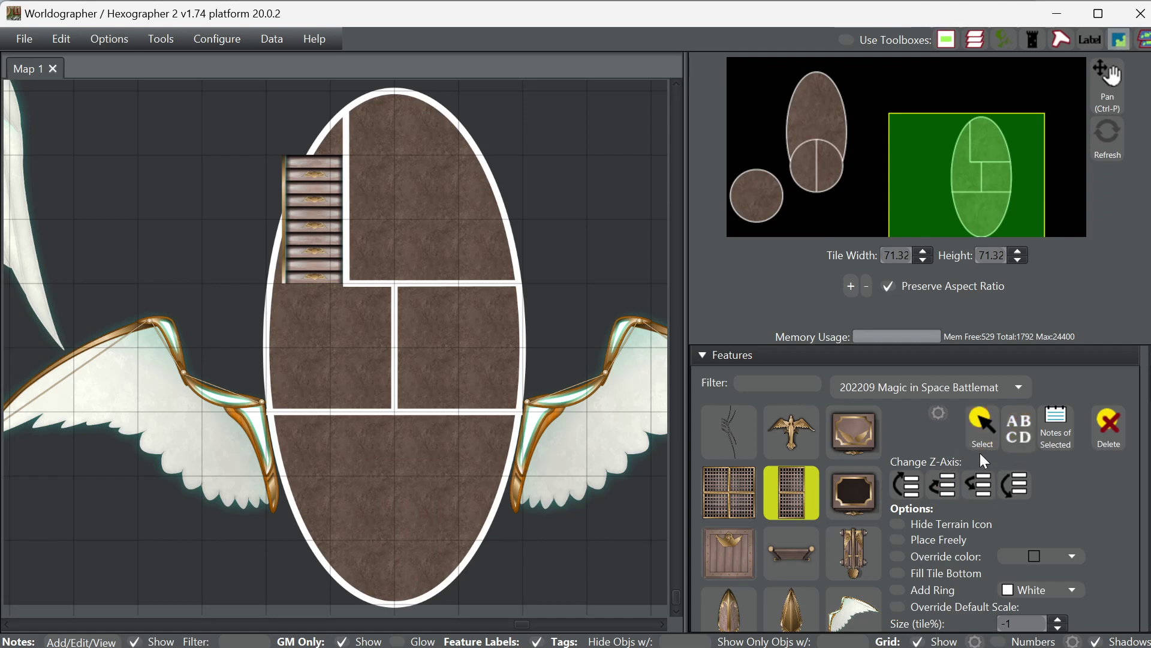
{"action": "scroll", "coordinate": [978, 539], "scroll_direction": "down", "scroll_amount": 3}
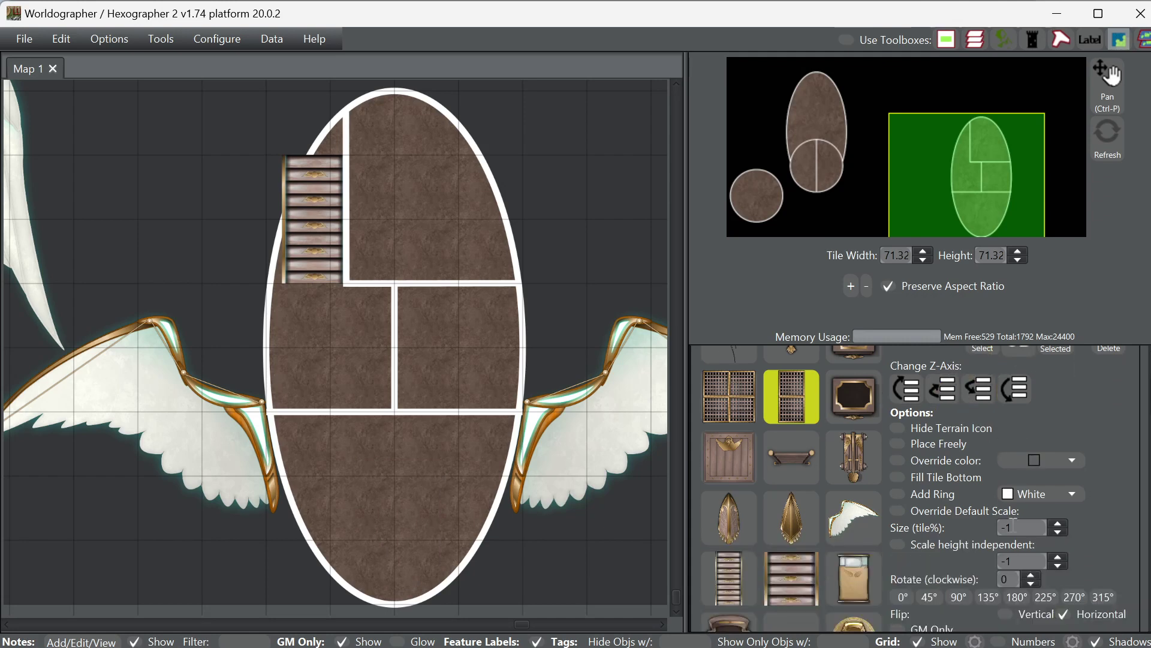
{"action": "left_click", "coordinate": [953, 599]}
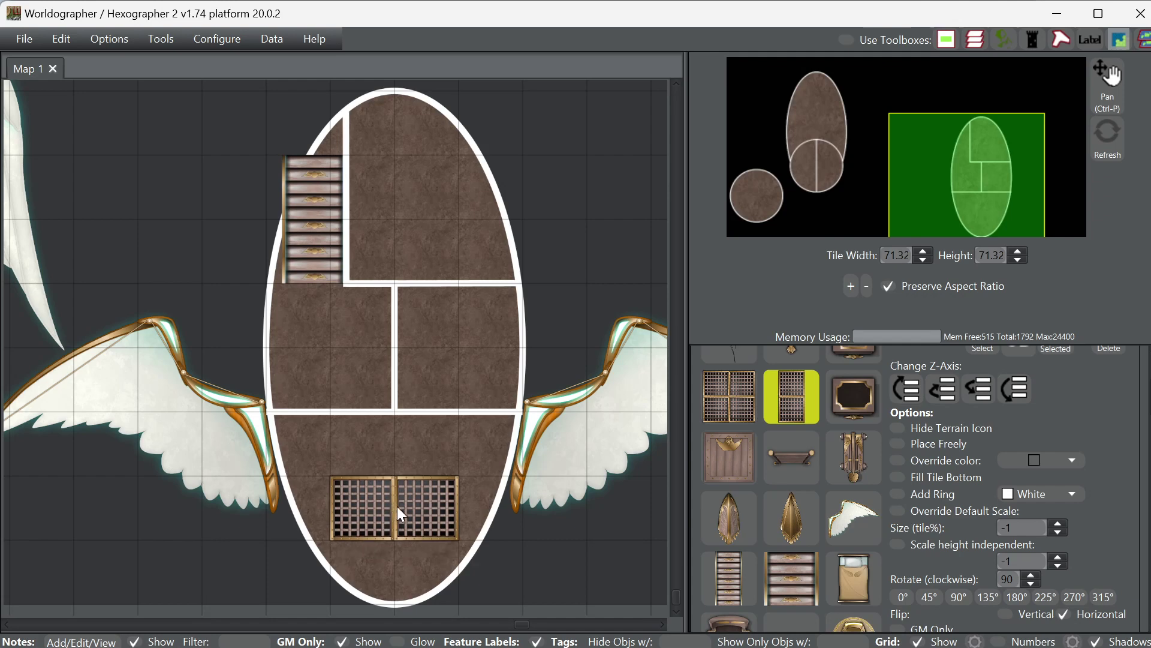
- Choose the wooden crate feature with the gold ornament, override its default scale to 70, and enable free placement
{"action": "left_click", "coordinate": [740, 460]}
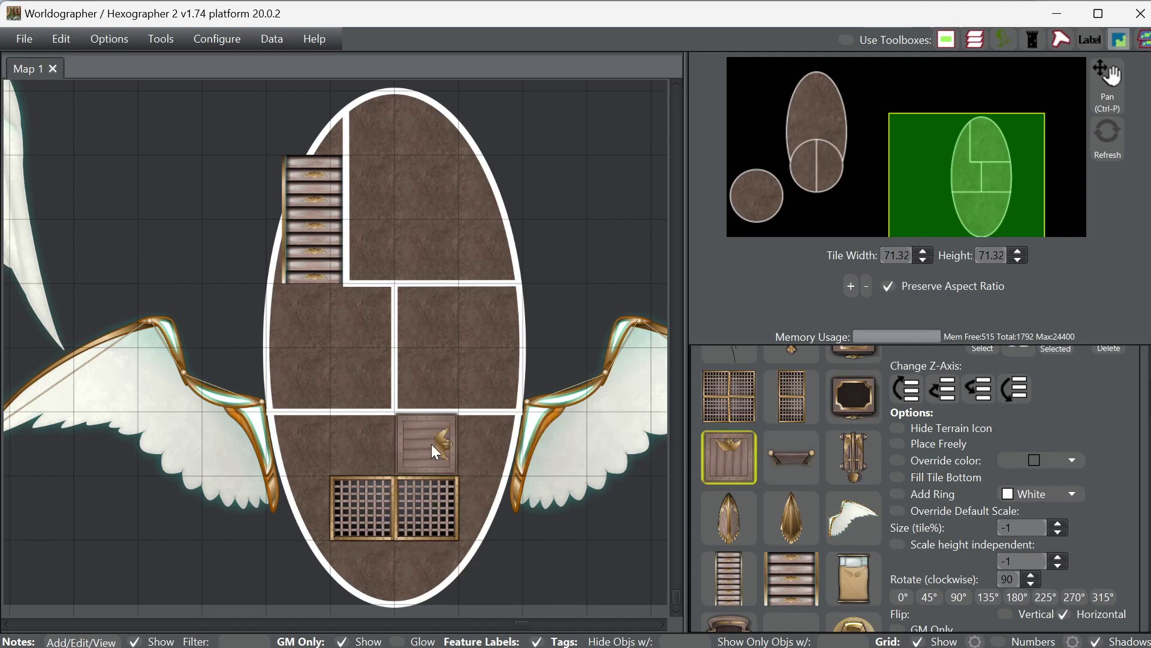
{"action": "scroll", "coordinate": [958, 438], "scroll_direction": "up", "scroll_amount": 3}
{"action": "scroll", "coordinate": [965, 463], "scroll_direction": "down", "scroll_amount": 1}
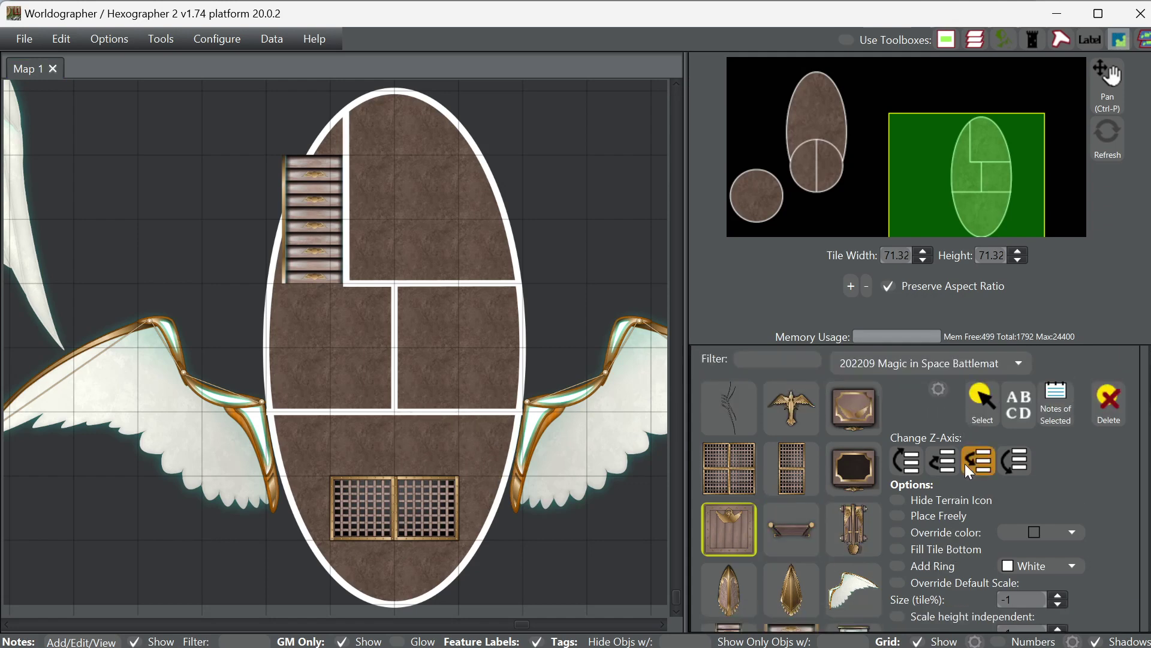
{"action": "scroll", "coordinate": [966, 463], "scroll_direction": "down", "scroll_amount": 3}
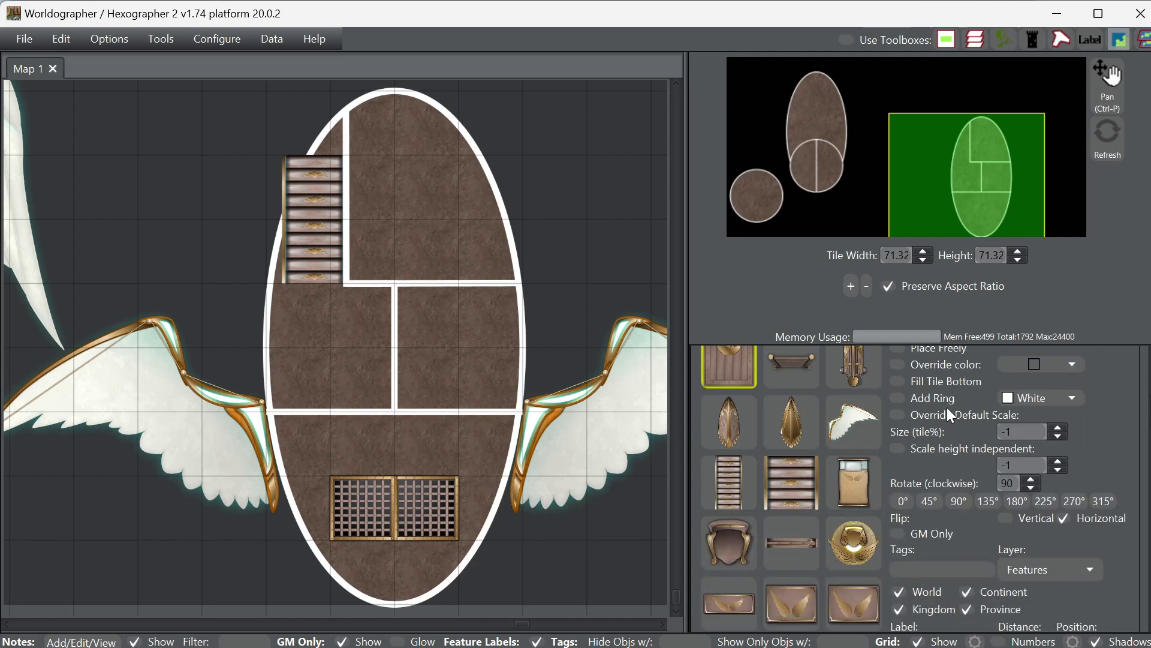
{"action": "left_click", "coordinate": [945, 413]}
{"action": "key", "text": "Tab"}
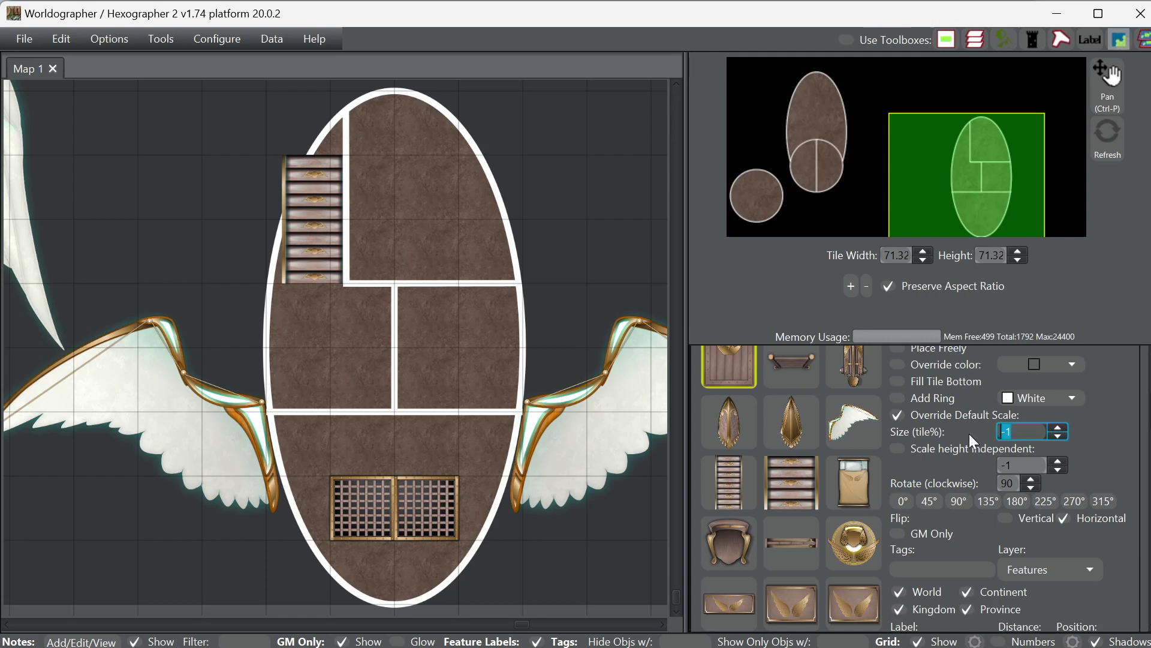
{"action": "type", "text": "70"}
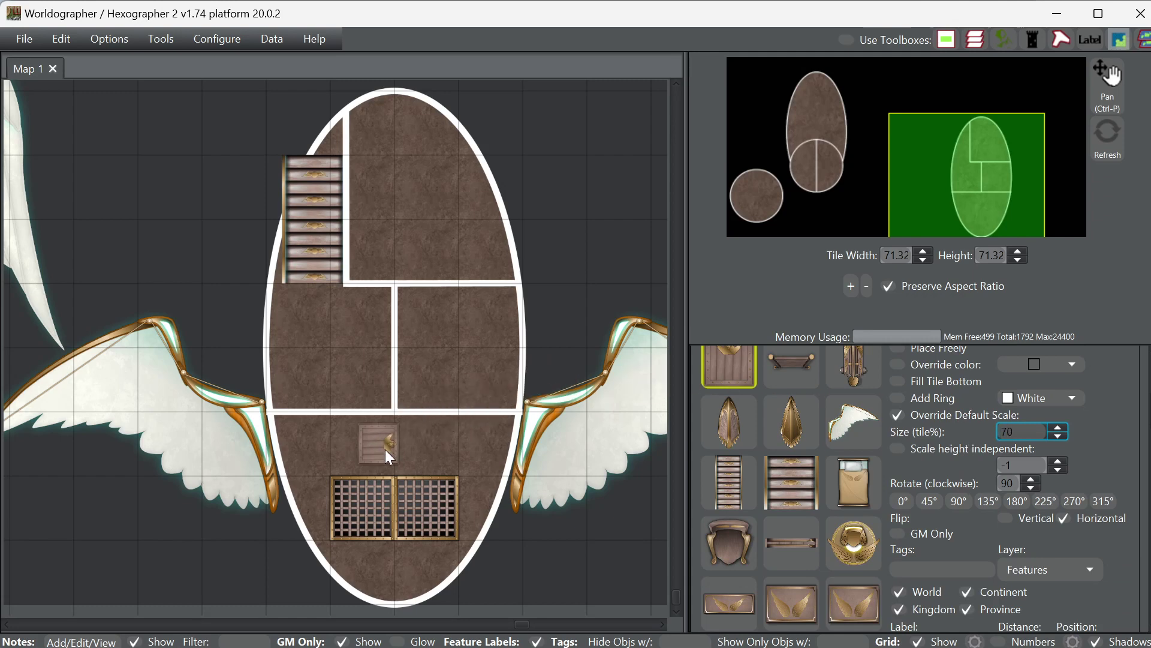
{"action": "scroll", "coordinate": [973, 423], "scroll_direction": "up", "scroll_amount": 1}
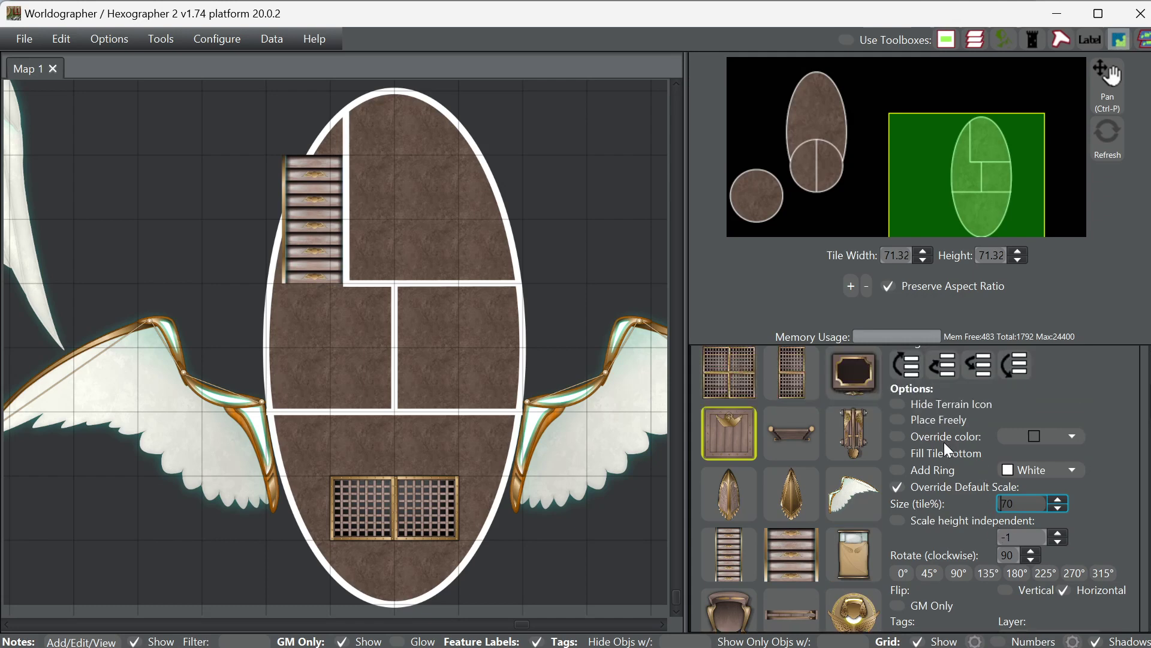
{"action": "left_click", "coordinate": [939, 421]}
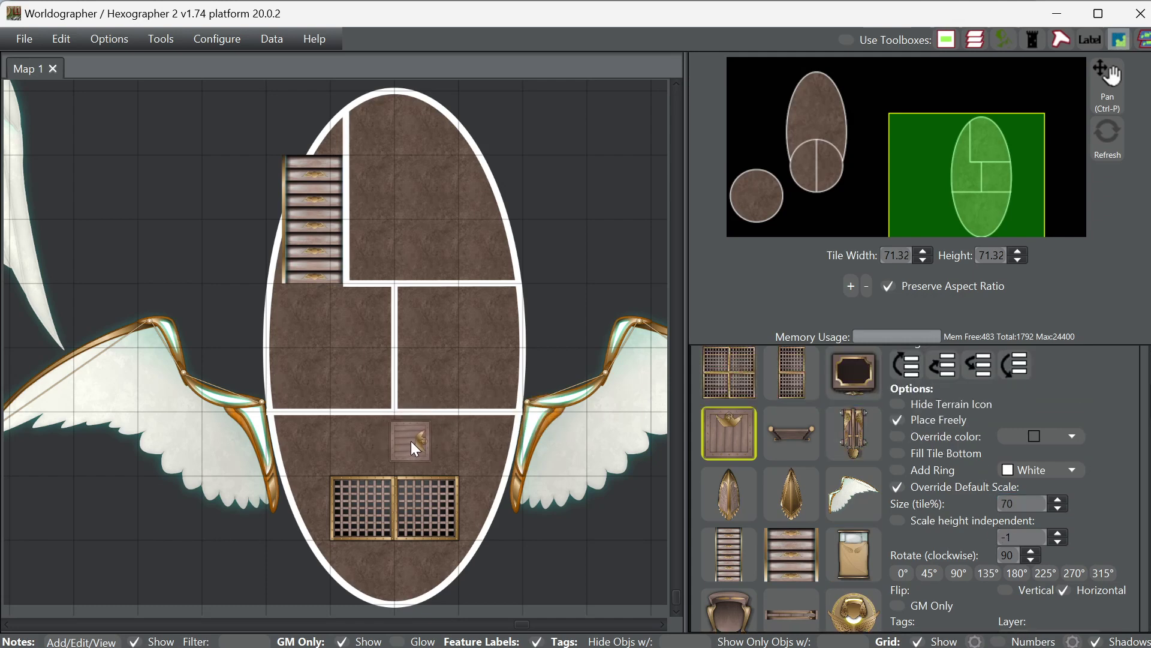
- Place ornamented crates at 0° rotation above and below the grate in the bottom room
{"action": "left_click", "coordinate": [899, 572]}
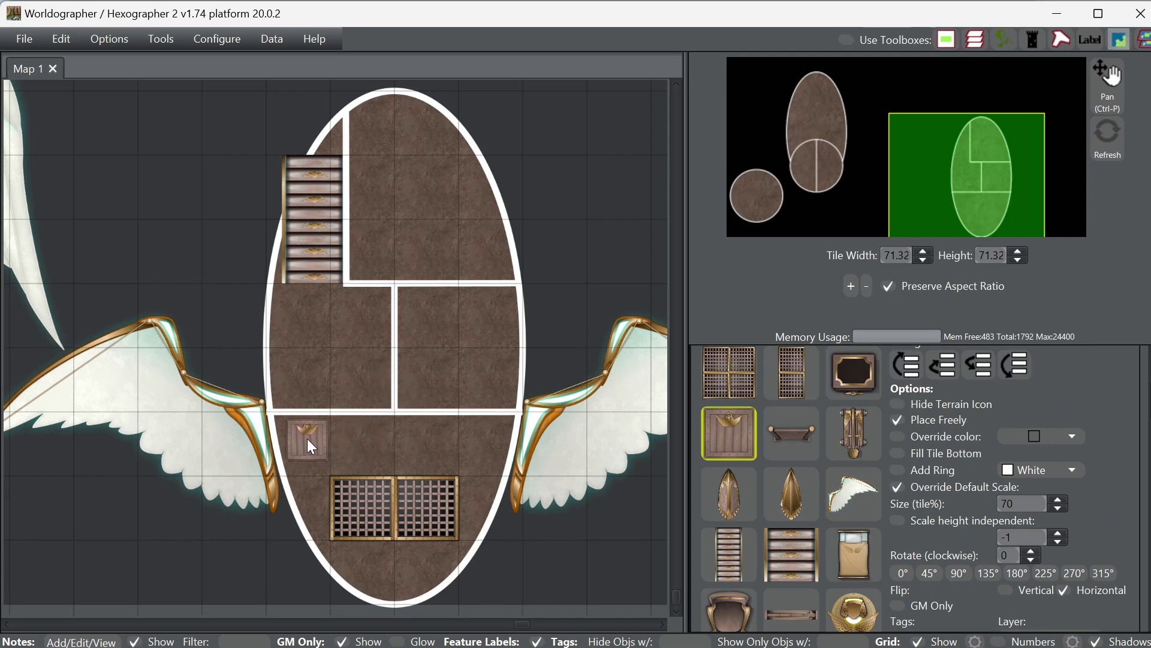
{"action": "left_click", "coordinate": [307, 438]}
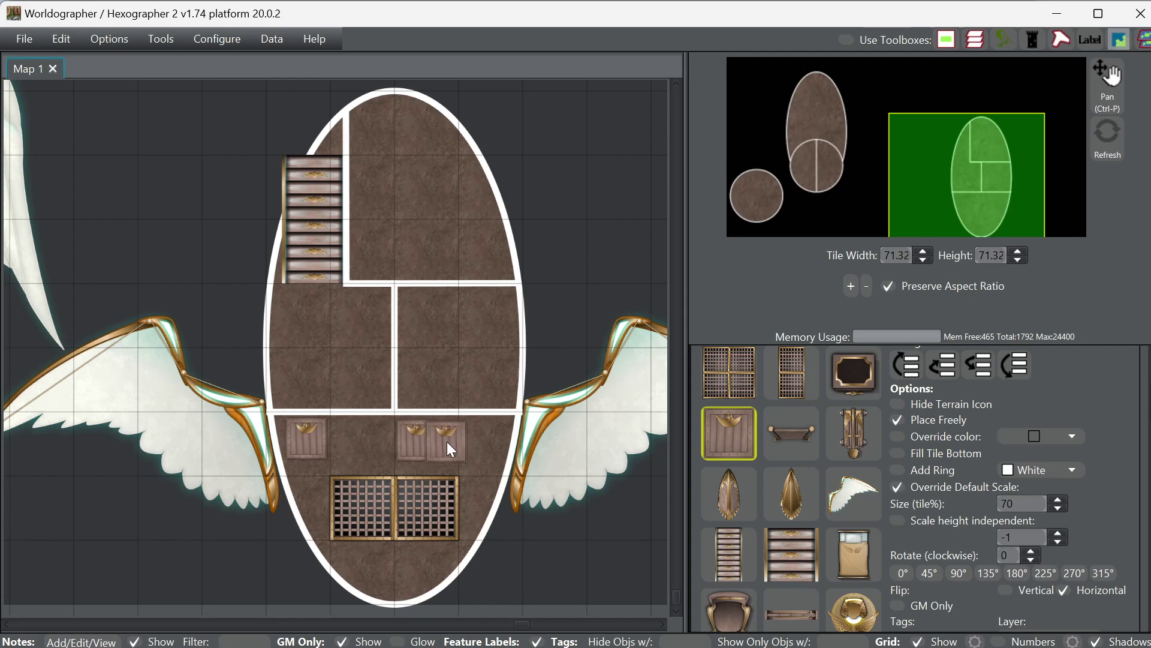
{"action": "left_click", "coordinate": [462, 440]}
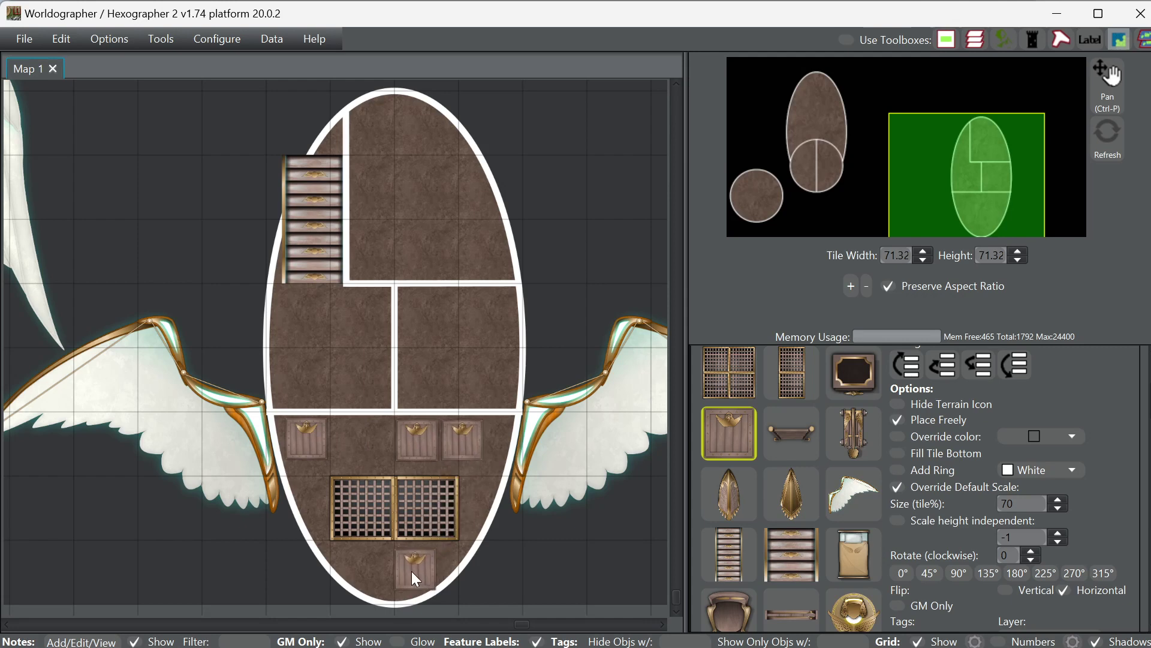
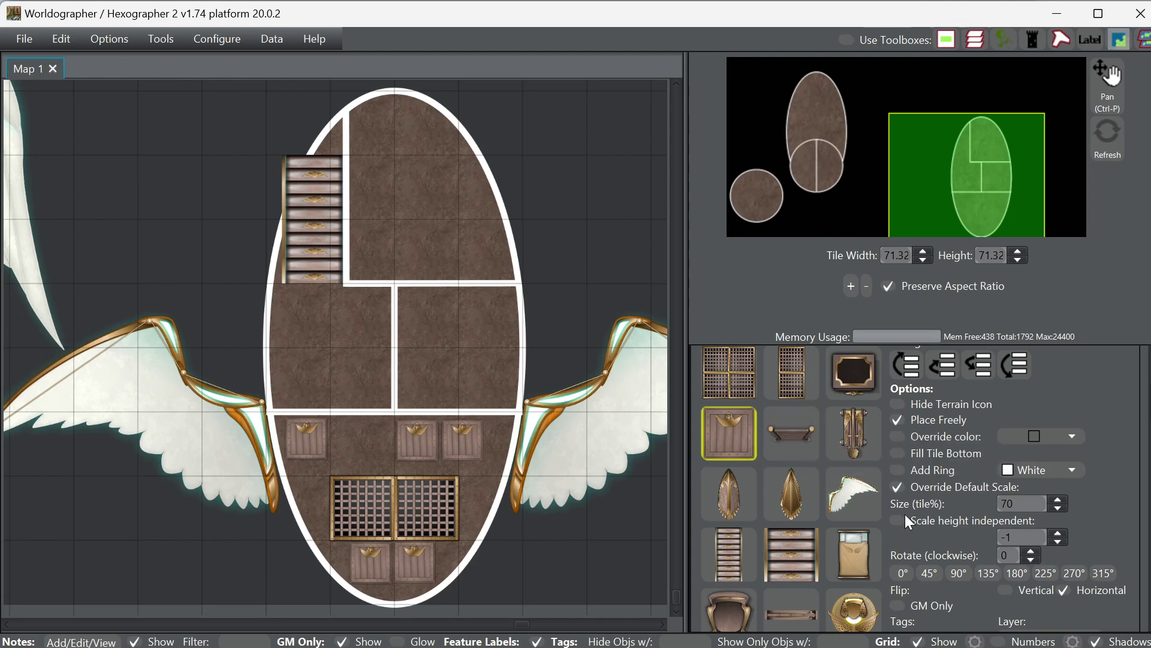
- Undo all the ornamented crates placed around the grate, leaving the grate in place
{"action": "scroll", "coordinate": [860, 531], "scroll_direction": "down", "scroll_amount": 4}
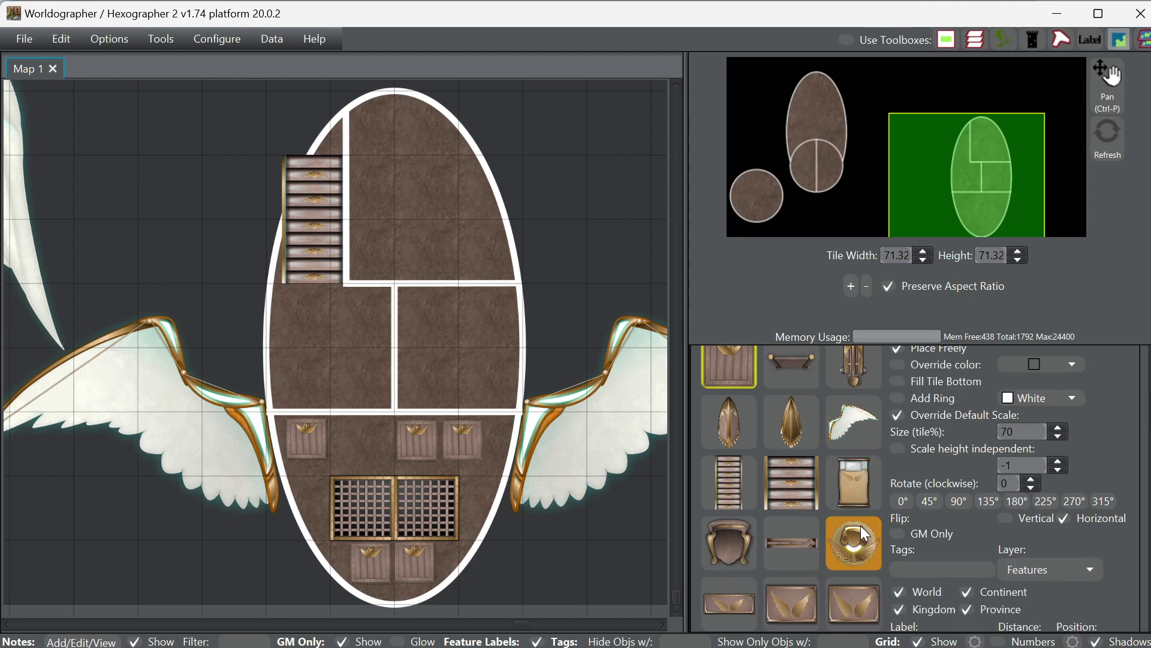
{"action": "scroll", "coordinate": [858, 532], "scroll_direction": "down", "scroll_amount": 2}
{"action": "scroll", "coordinate": [860, 529], "scroll_direction": "up", "scroll_amount": 4}
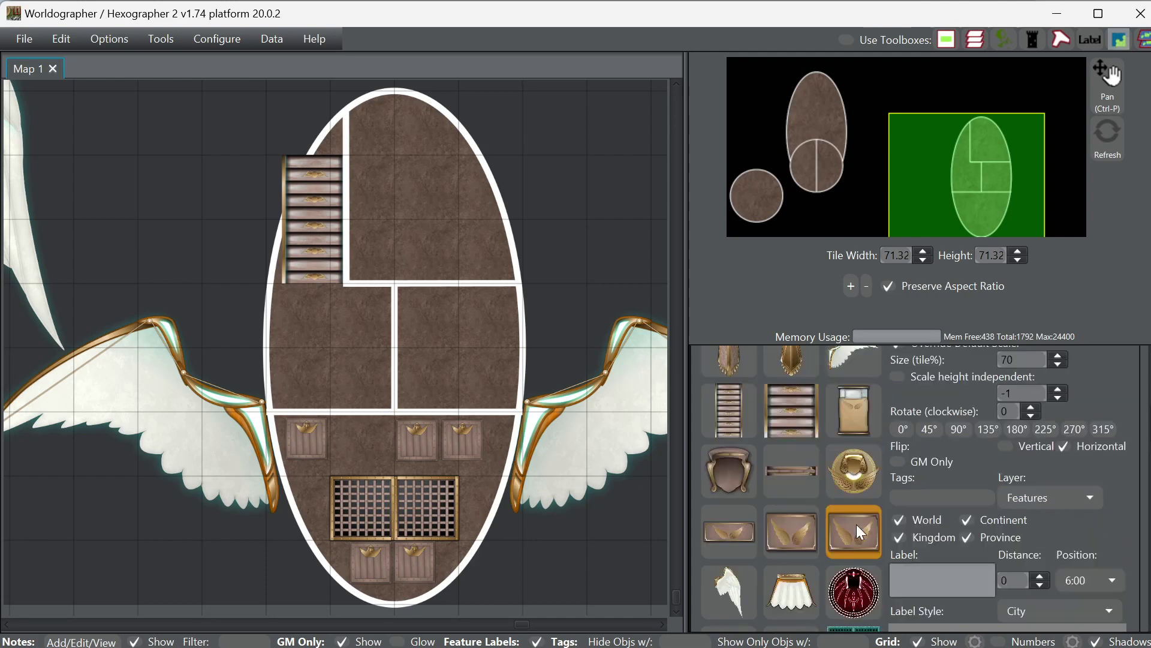
{"action": "scroll", "coordinate": [857, 519], "scroll_direction": "up", "scroll_amount": 4}
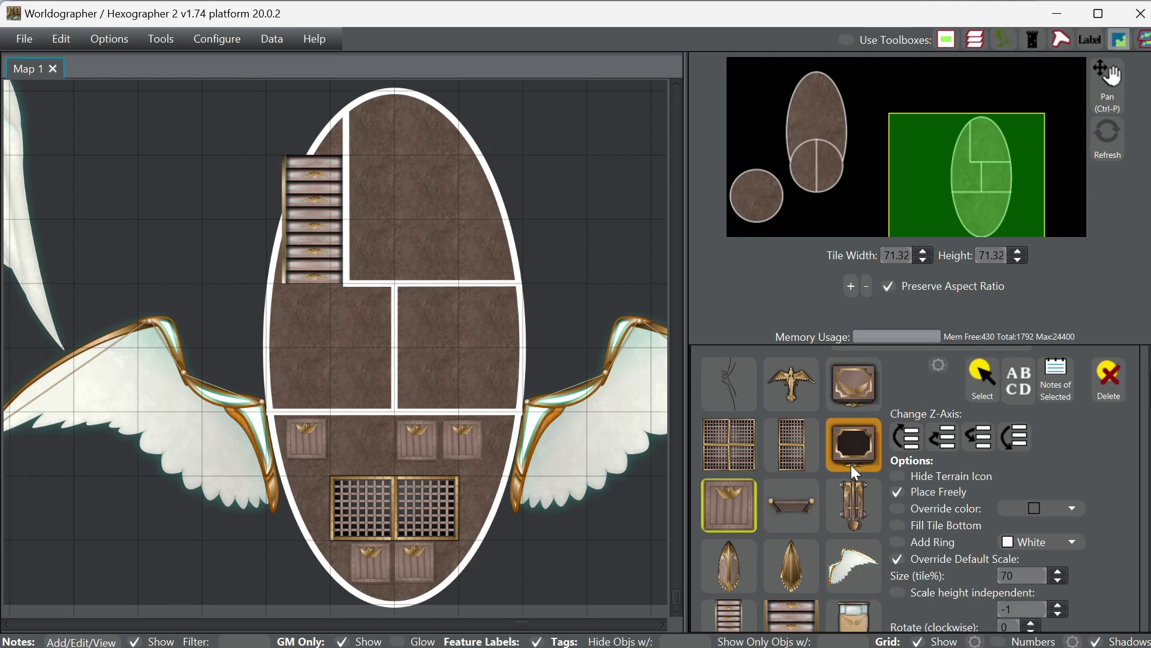
{"action": "key", "text": "ctrl+z"}
{"action": "key", "text": "ctrl+z"}
{"action": "key", "text": "ctrl+z"}
{"action": "key", "text": "ctrl+z"}
{"action": "key", "text": "ctrl+z"}
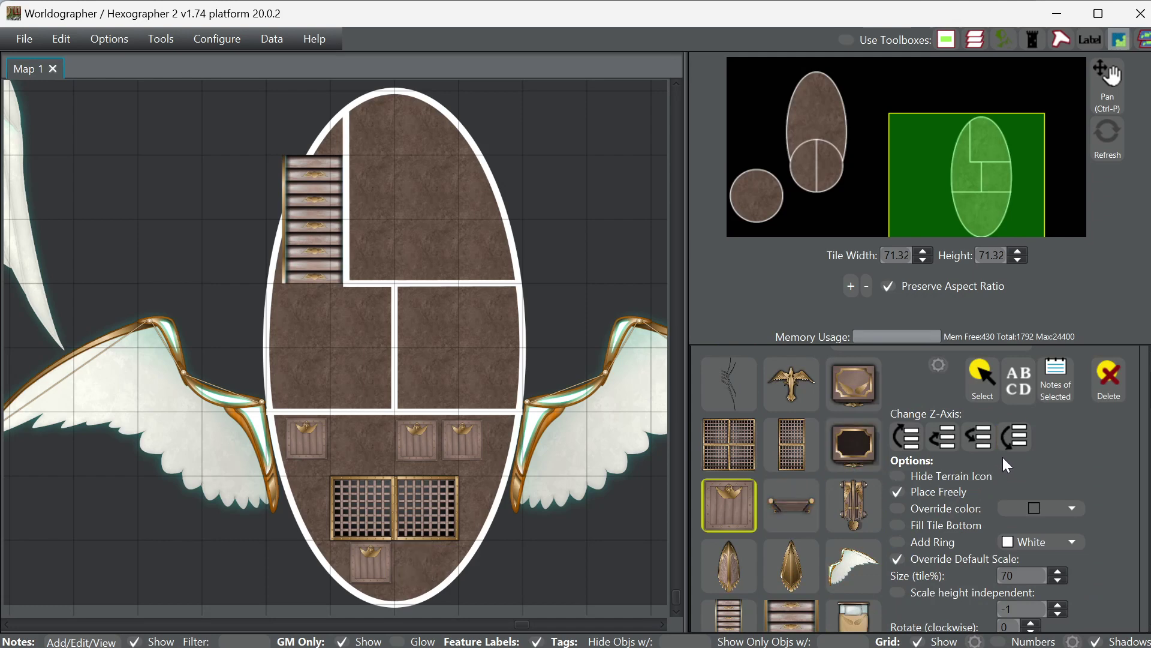
- Filter the Battlemat features by "crate" and place three light wooden crates along the bottom room's upper wall, above the grate
{"action": "scroll", "coordinate": [967, 403], "scroll_direction": "up", "scroll_amount": 3}
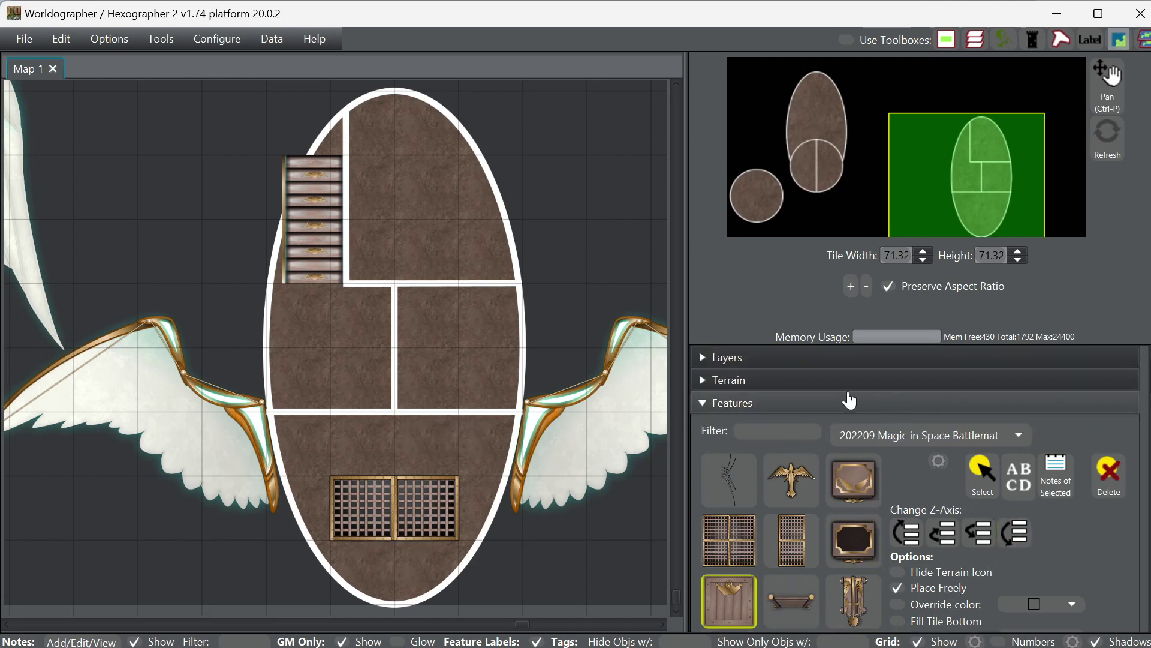
{"action": "left_click", "coordinate": [950, 437]}
{"action": "scroll", "coordinate": [888, 495], "scroll_direction": "up", "scroll_amount": 2}
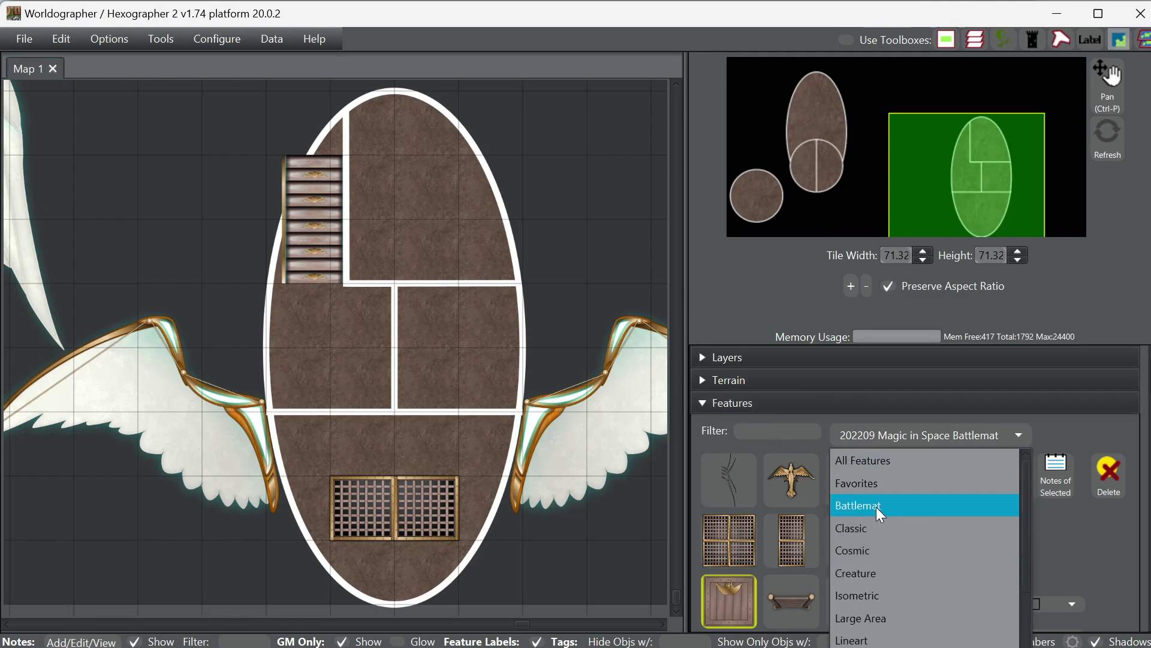
{"action": "left_click", "coordinate": [876, 506]}
{"action": "type", "text": "crate"}
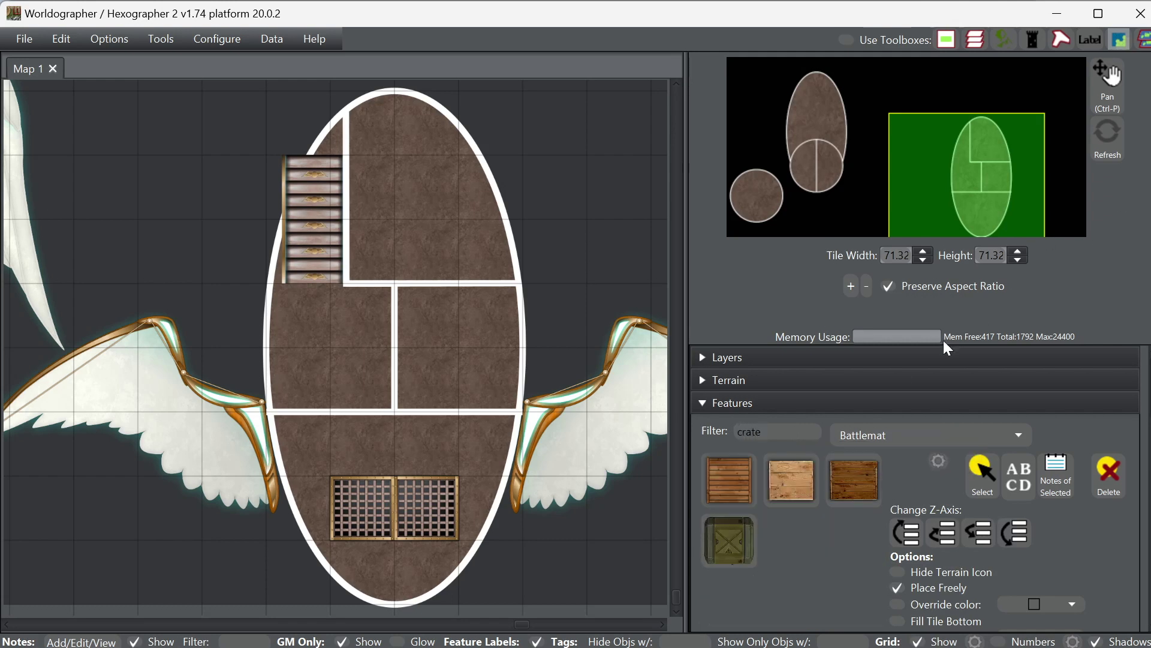
{"action": "left_click", "coordinate": [855, 481]}
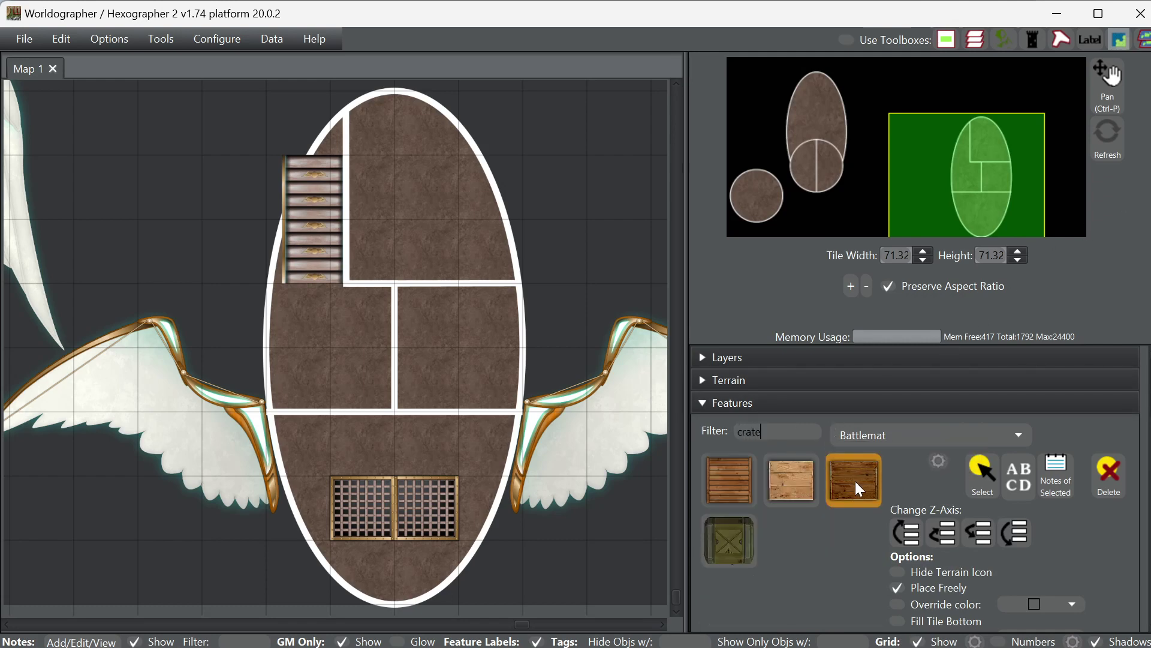
{"action": "left_click", "coordinate": [818, 491]}
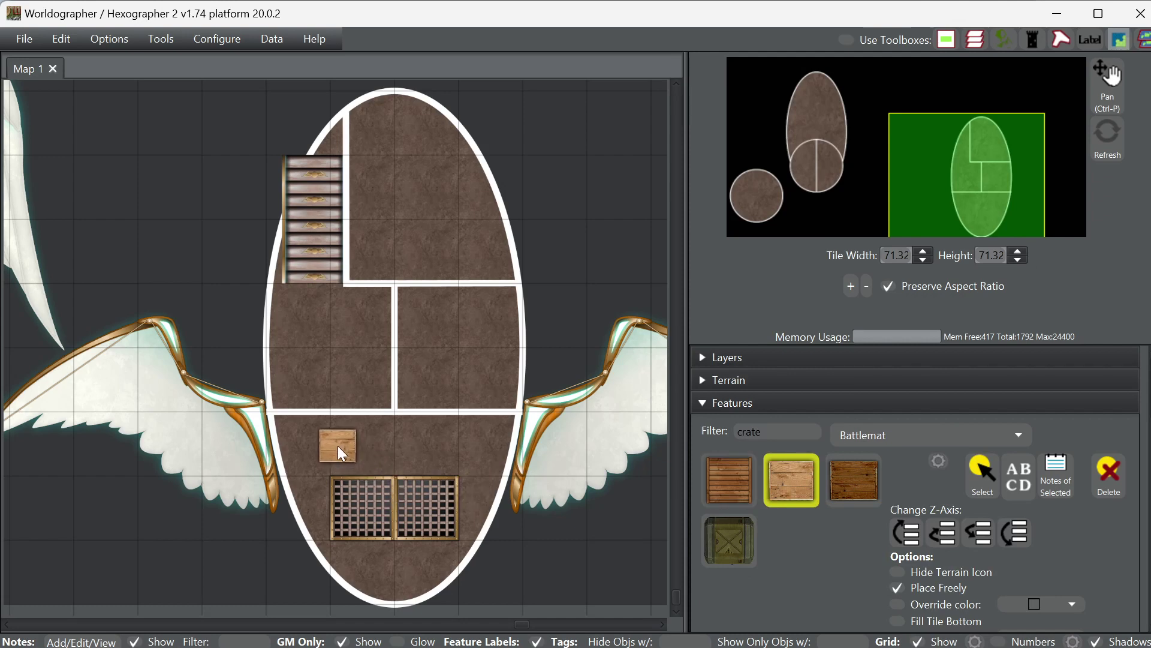
{"action": "left_click", "coordinate": [304, 438]}
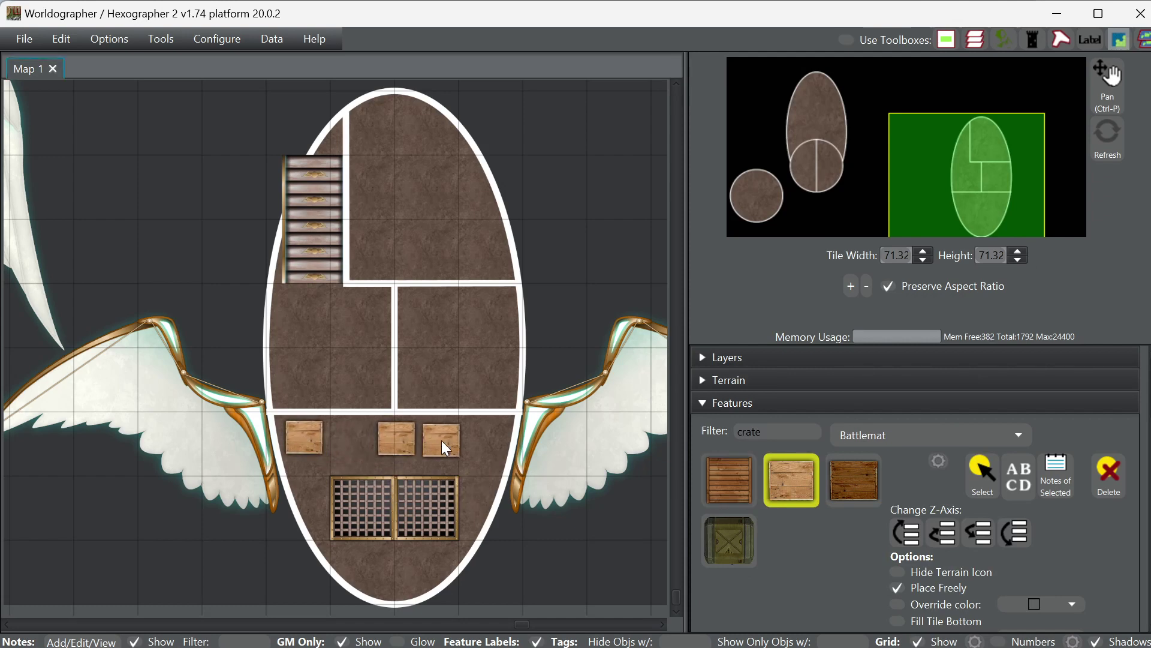
{"action": "left_click", "coordinate": [438, 439]}
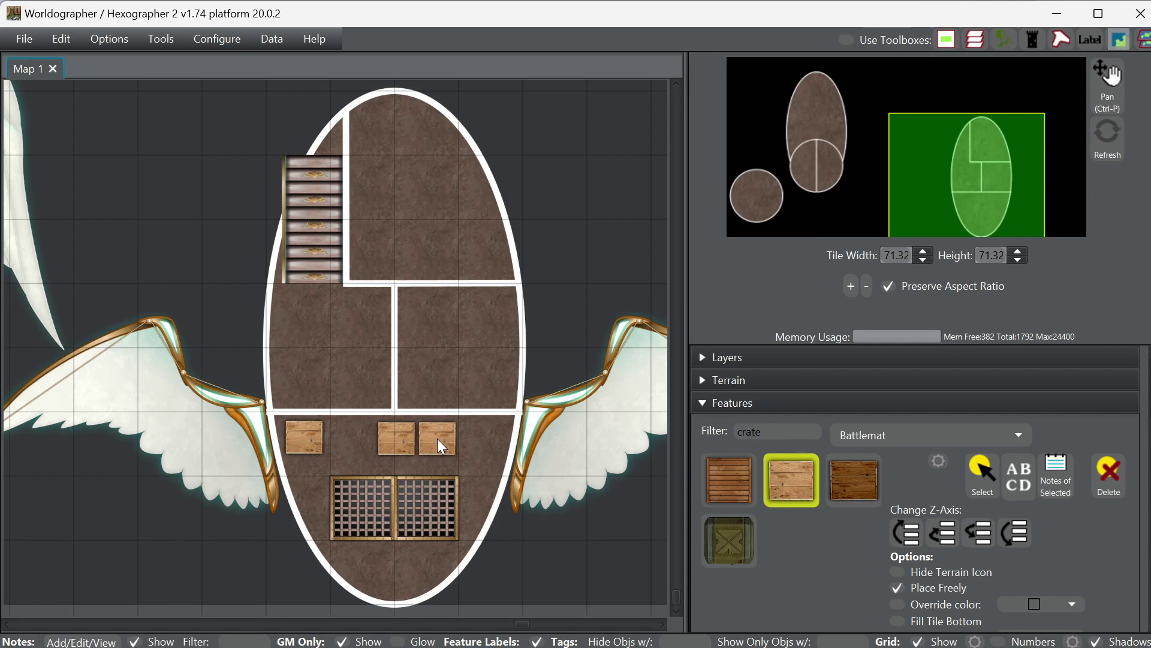
- Undo the last two light crates and place dark wooden crates rotated 90° at the room's upper centre, upper right and below the grate
{"action": "left_click", "coordinate": [846, 480]}
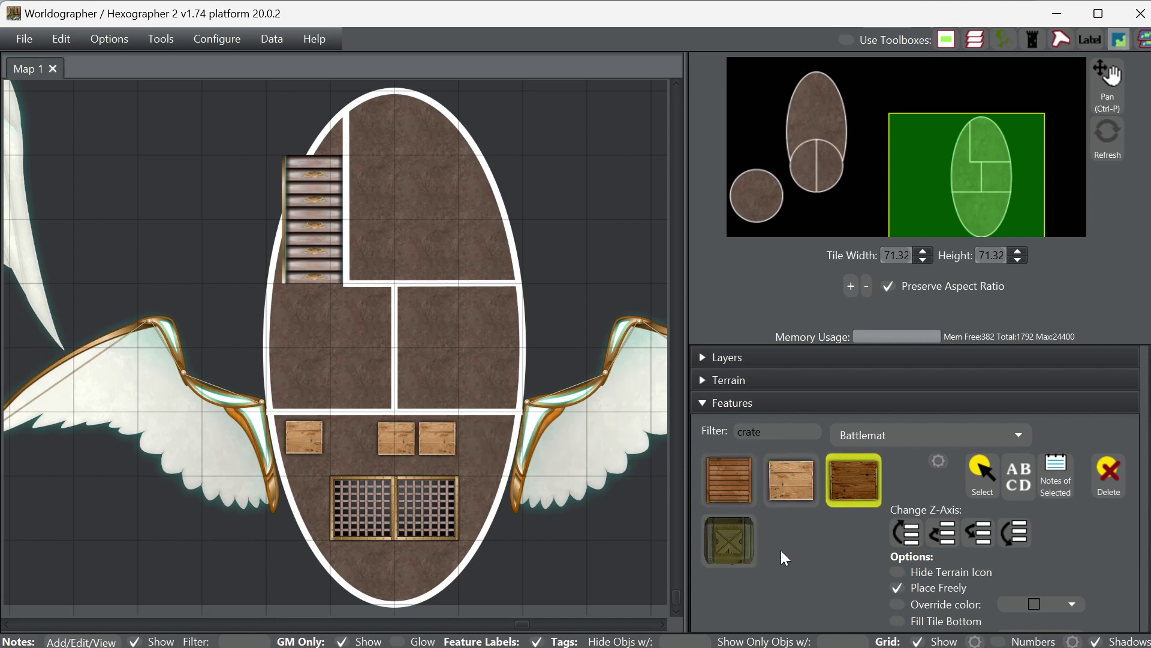
{"action": "key", "text": "ctrl+z"}
{"action": "key", "text": "ctrl+z"}
{"action": "scroll", "coordinate": [954, 540], "scroll_direction": "down", "scroll_amount": 5}
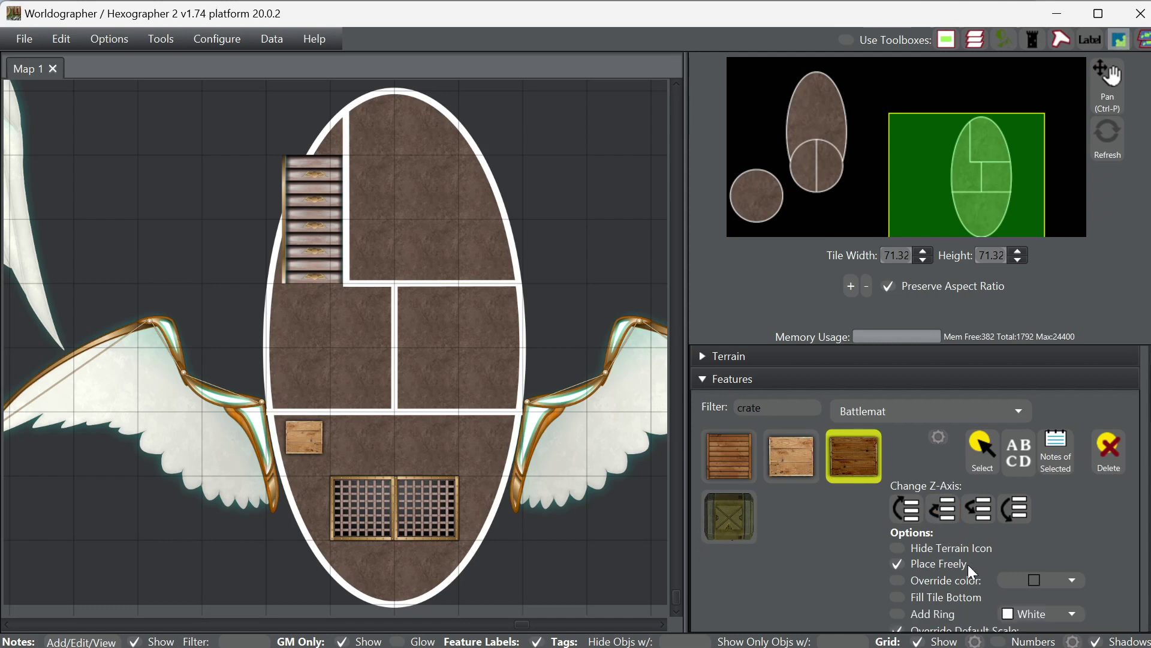
{"action": "left_click", "coordinate": [950, 552]}
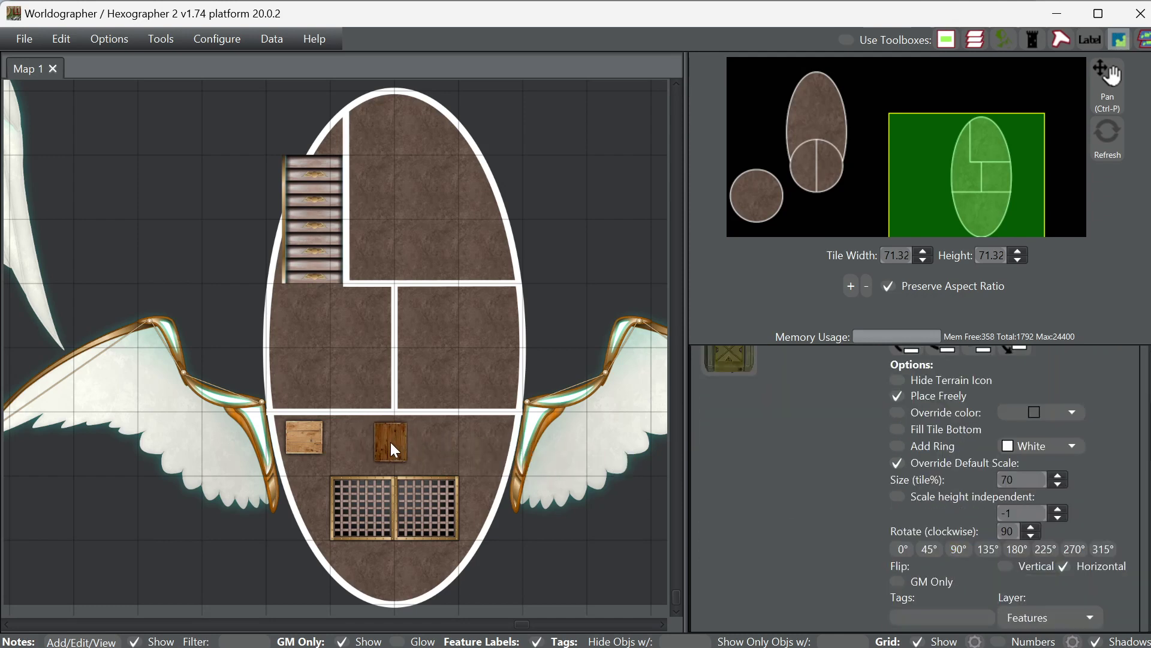
{"action": "left_click", "coordinate": [396, 439]}
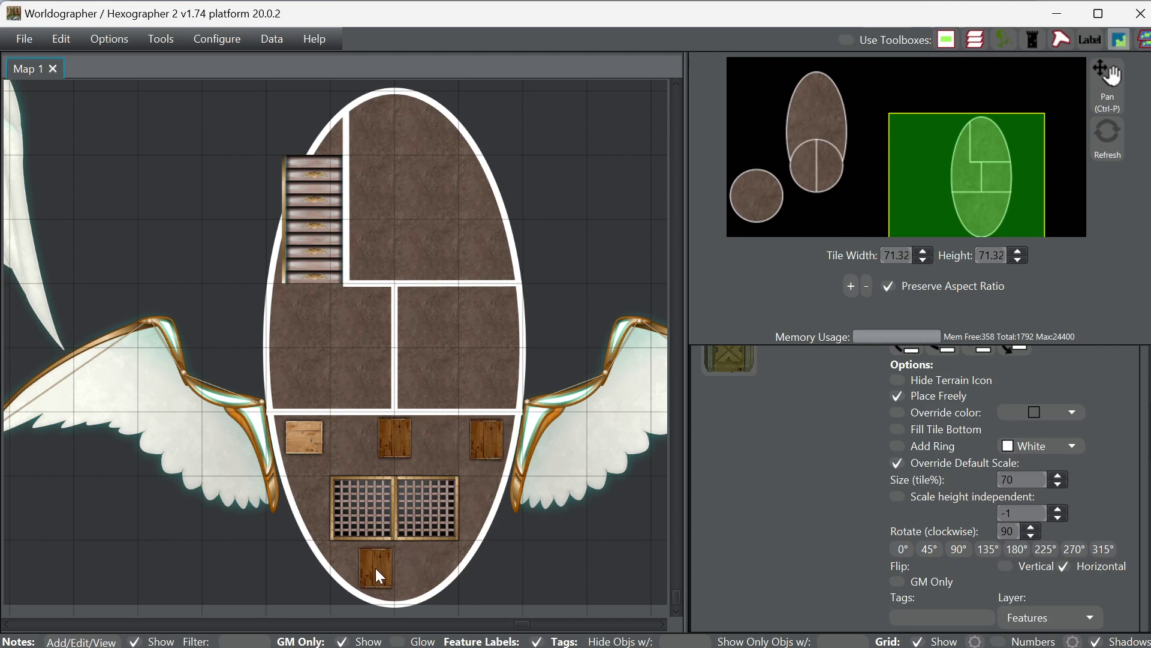
{"action": "left_click", "coordinate": [376, 567]}
{"action": "scroll", "coordinate": [753, 463], "scroll_direction": "up", "scroll_amount": 3}
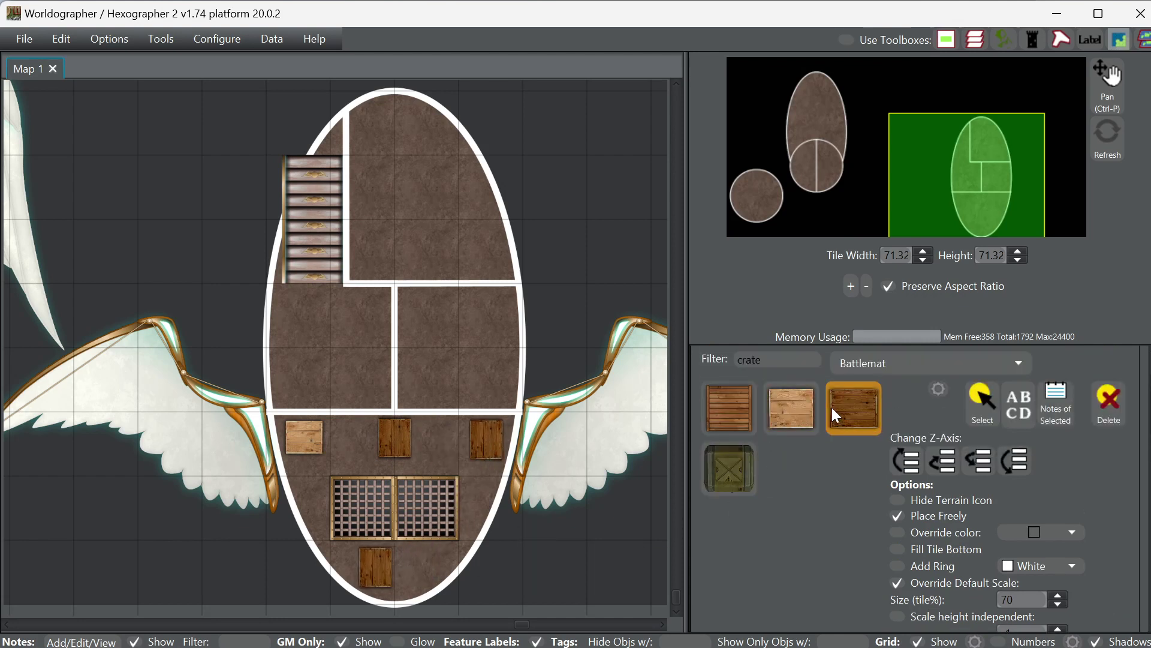
- Place light wooden crates at 0° rotation beside the dark crates at the bottom room's upper centre and below the grate
{"action": "left_click", "coordinate": [794, 409]}
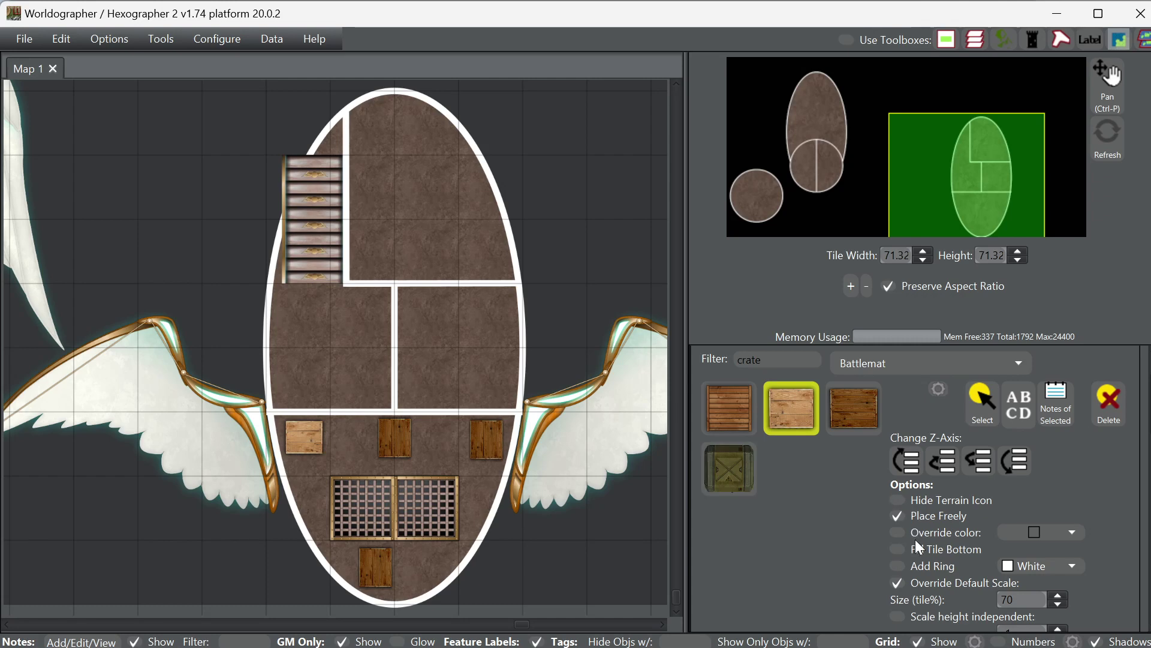
{"action": "scroll", "coordinate": [918, 547], "scroll_direction": "down", "scroll_amount": 3}
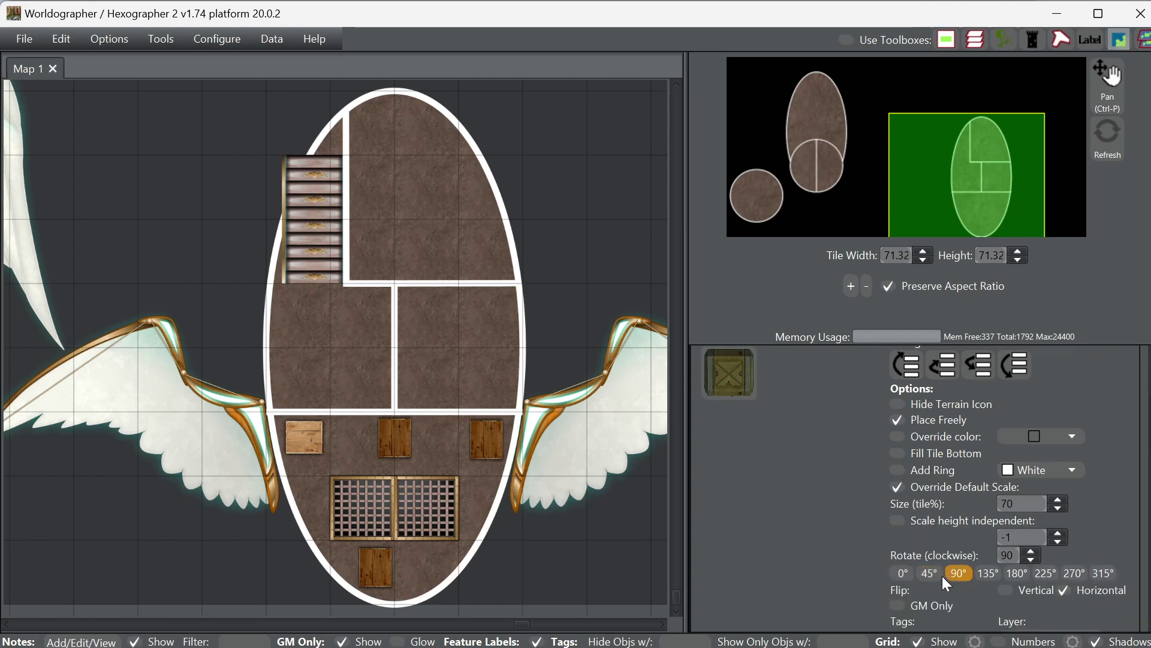
{"action": "left_click", "coordinate": [912, 578]}
{"action": "left_click", "coordinate": [419, 568]}
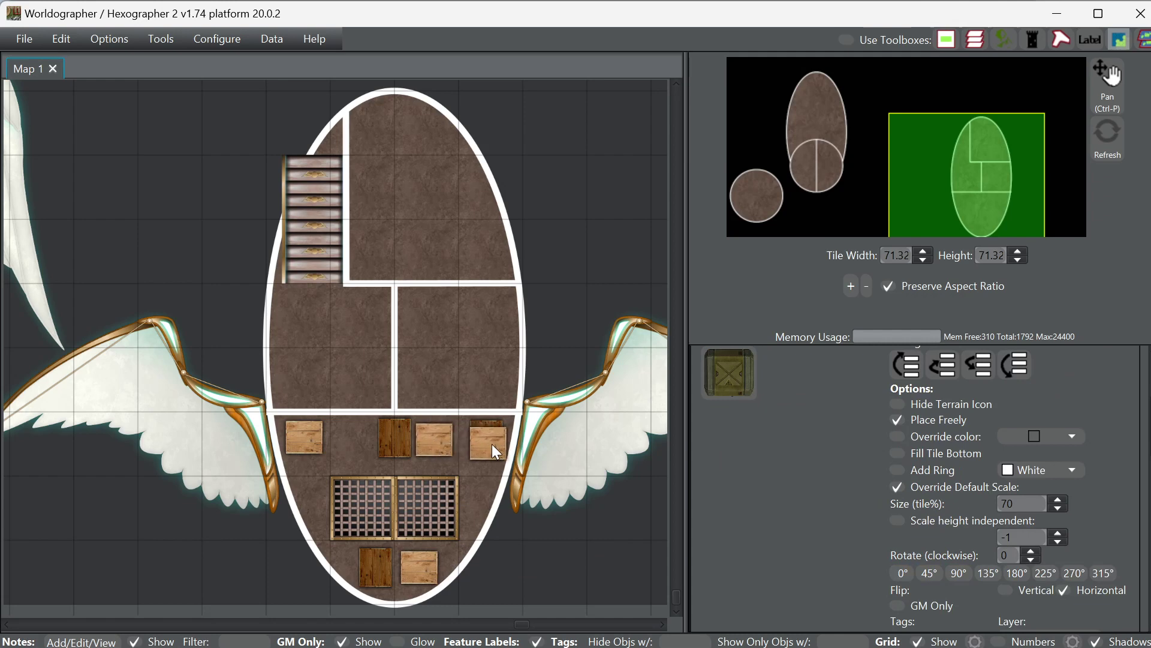
- At 90° rotation, add a light crate beside the upper-right dark crate and dark crates overlapping the light ones at upper left and below the grate
{"action": "scroll", "coordinate": [899, 441], "scroll_direction": "up", "scroll_amount": 4}
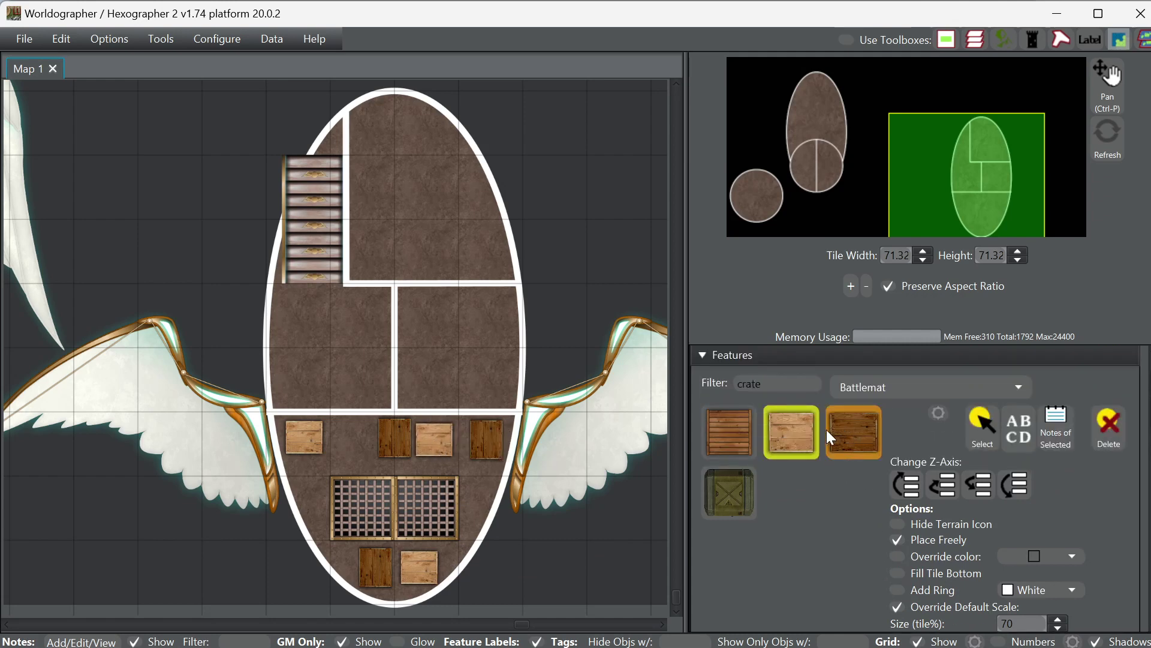
{"action": "scroll", "coordinate": [954, 540], "scroll_direction": "down", "scroll_amount": 3}
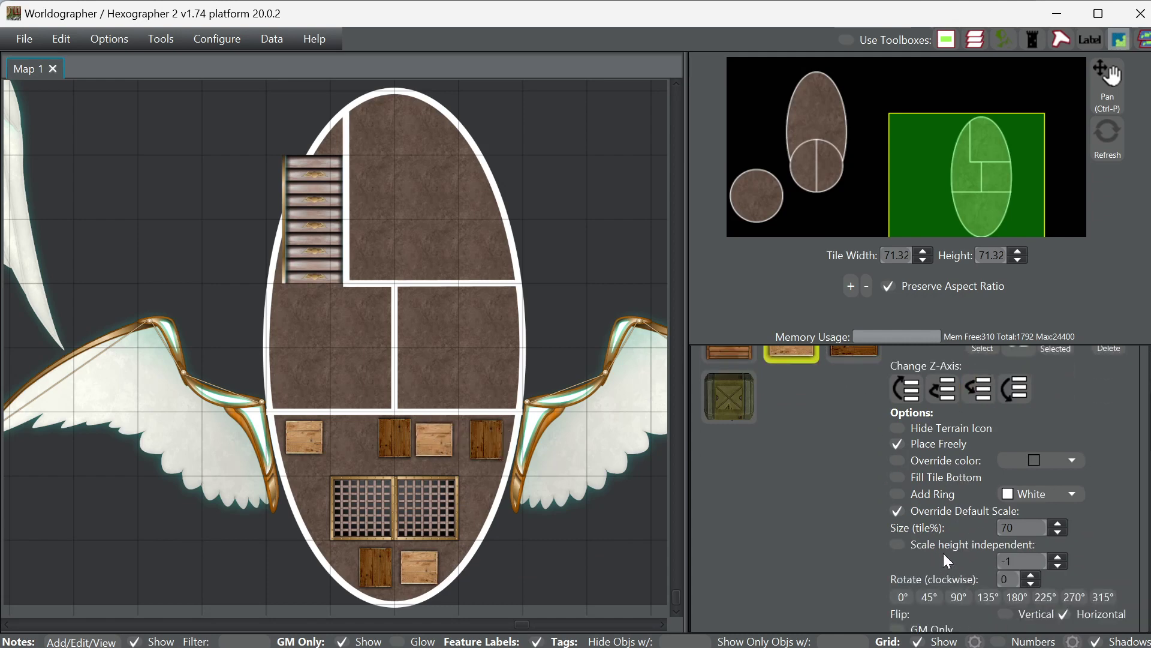
{"action": "left_click", "coordinate": [957, 598]}
{"action": "left_click", "coordinate": [853, 354]}
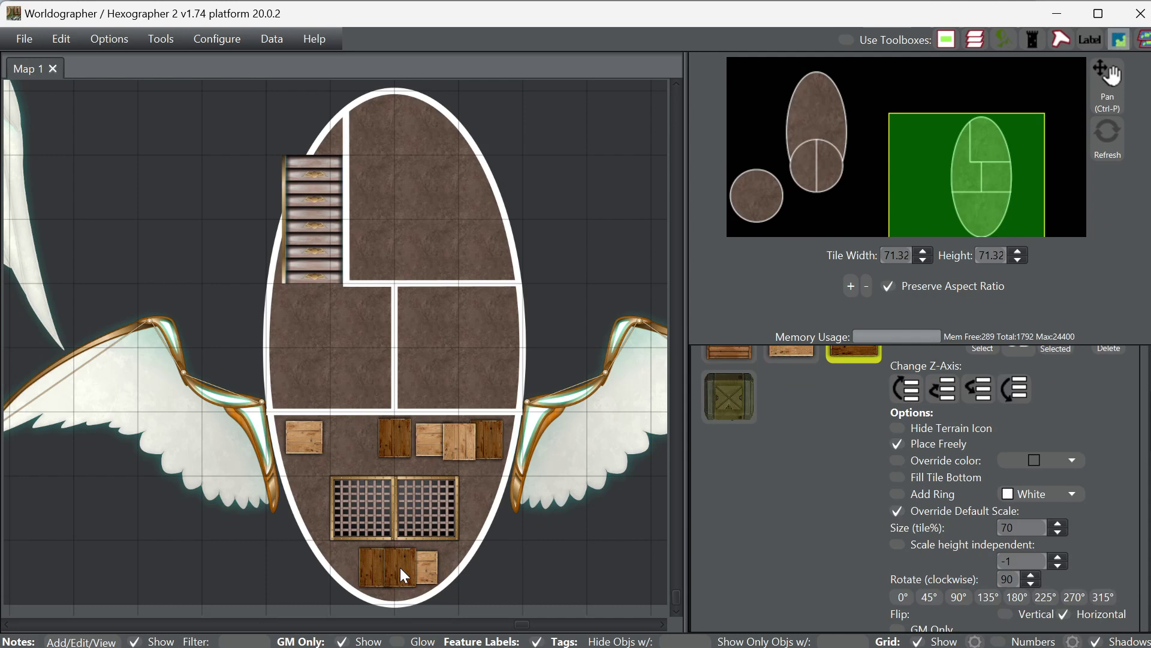
{"action": "left_click", "coordinate": [401, 567]}
{"action": "left_click", "coordinate": [298, 438]}
- Switch the features to the 202209 Magic in Space Battlemat set, filter by "door" and choose the wooden sliding door
{"action": "scroll", "coordinate": [877, 507], "scroll_direction": "up", "scroll_amount": 3}
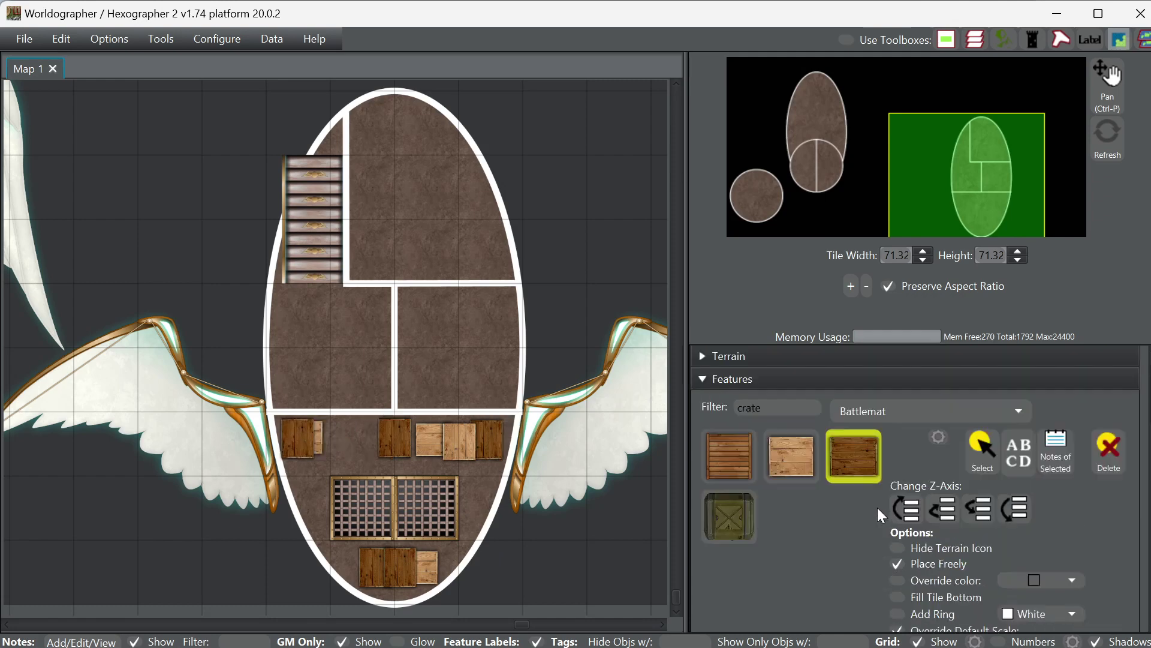
{"action": "scroll", "coordinate": [877, 507], "scroll_direction": "up", "scroll_amount": 1}
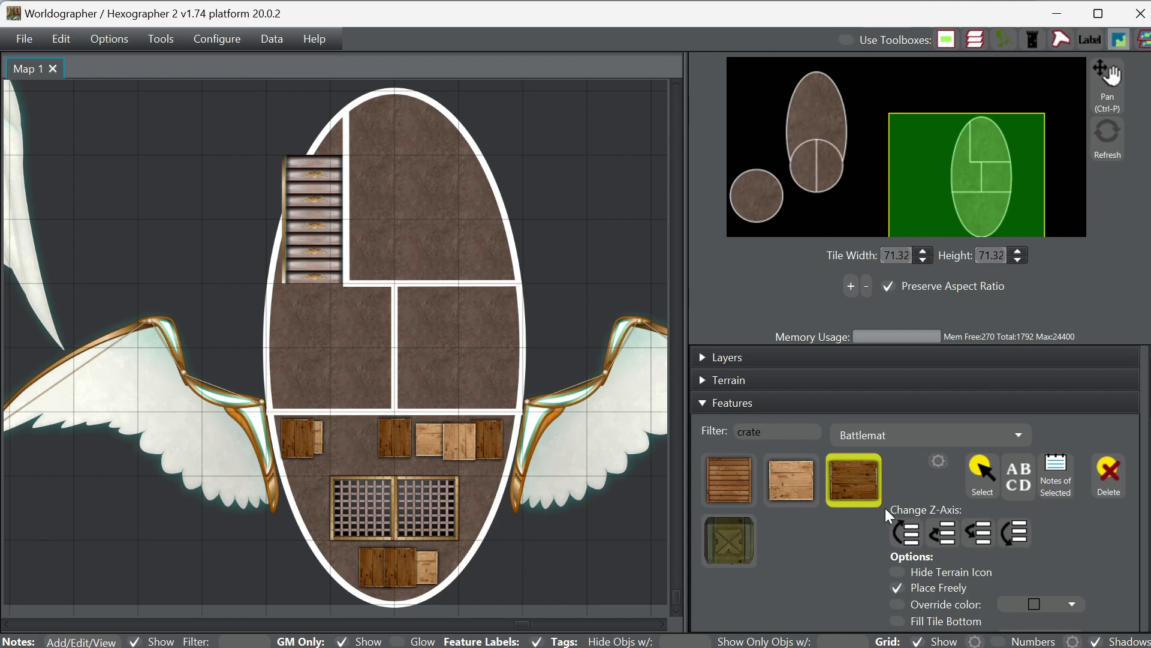
{"action": "left_click", "coordinate": [909, 443]}
{"action": "scroll", "coordinate": [927, 486], "scroll_direction": "down", "scroll_amount": 2}
{"action": "left_click", "coordinate": [974, 638]}
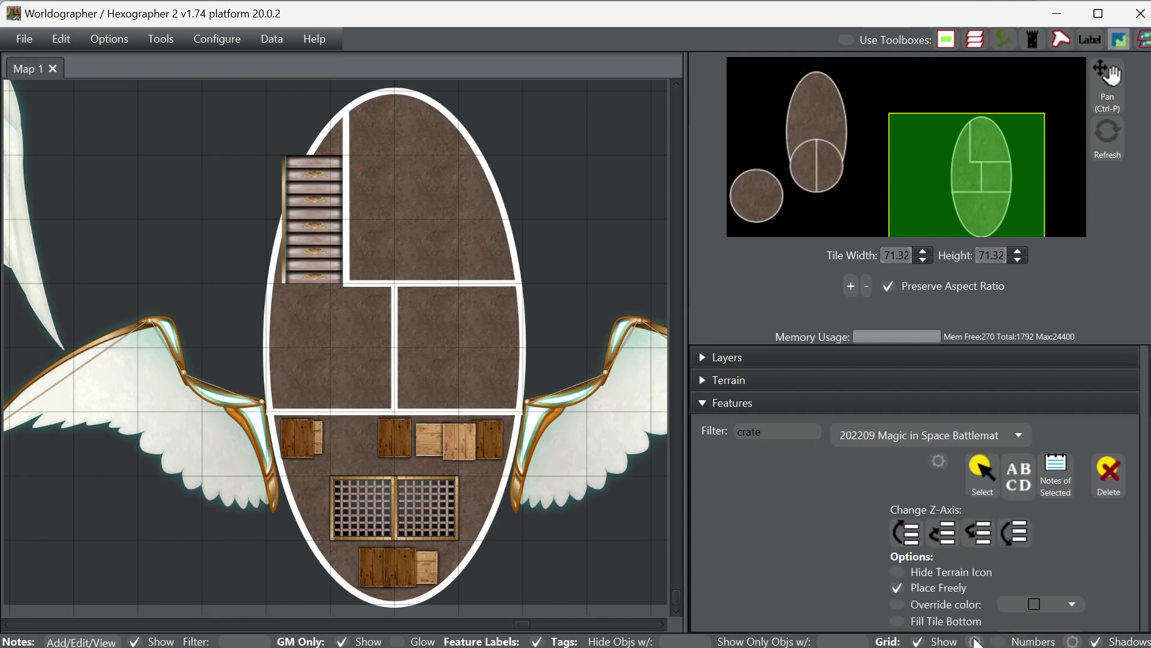
{"action": "left_click_drag", "start_coordinate": [790, 436], "coordinate": [704, 433]}
{"action": "type", "text": "door"}
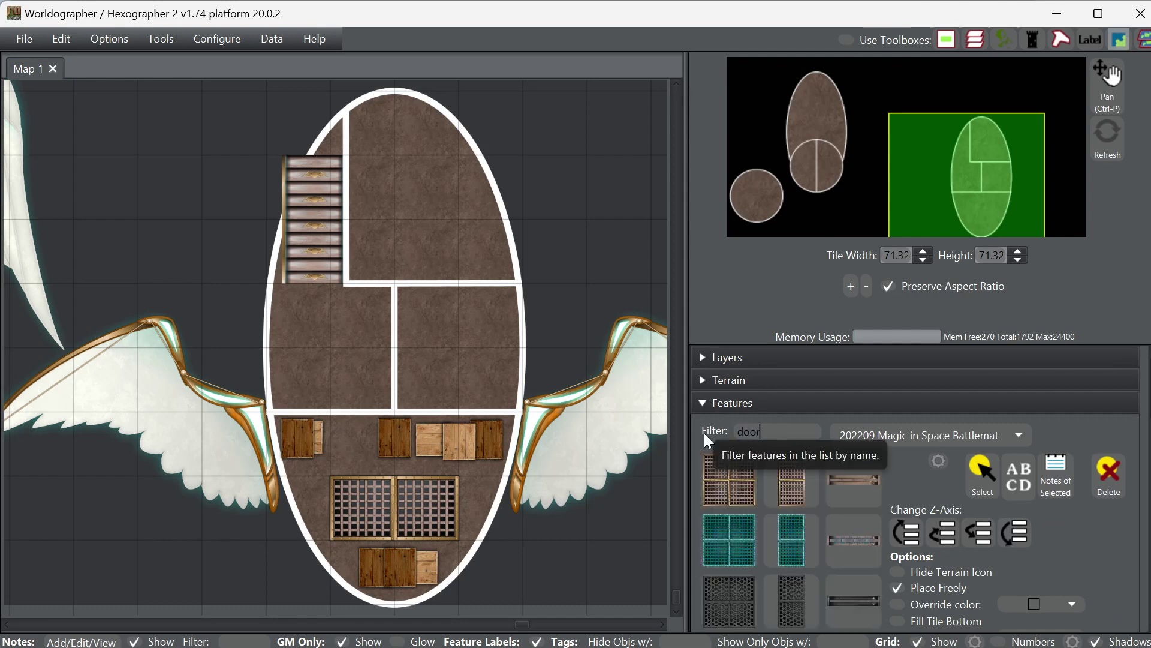
{"action": "left_click", "coordinate": [859, 484]}
- Turn off Place Freely and Override Default Scale for the door, set its rotation to 0° and assign it to the "Above Mai..." layer
{"action": "scroll", "coordinate": [1005, 591], "scroll_direction": "down", "scroll_amount": 2}
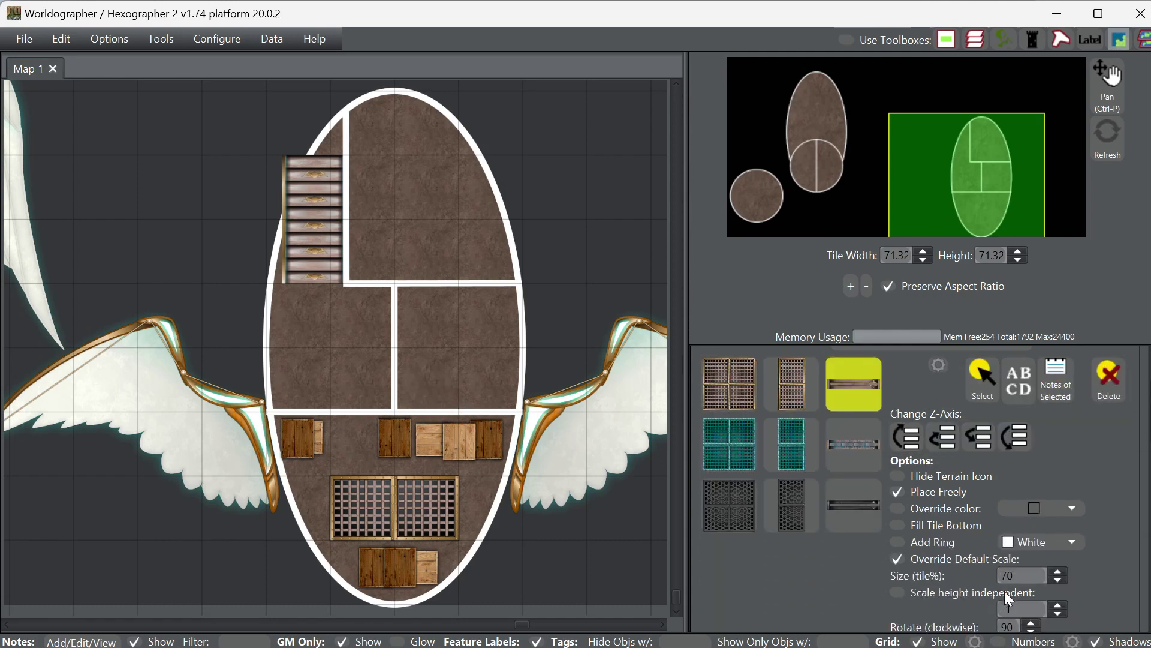
{"action": "left_click", "coordinate": [899, 491]}
{"action": "scroll", "coordinate": [912, 564], "scroll_direction": "down", "scroll_amount": 2}
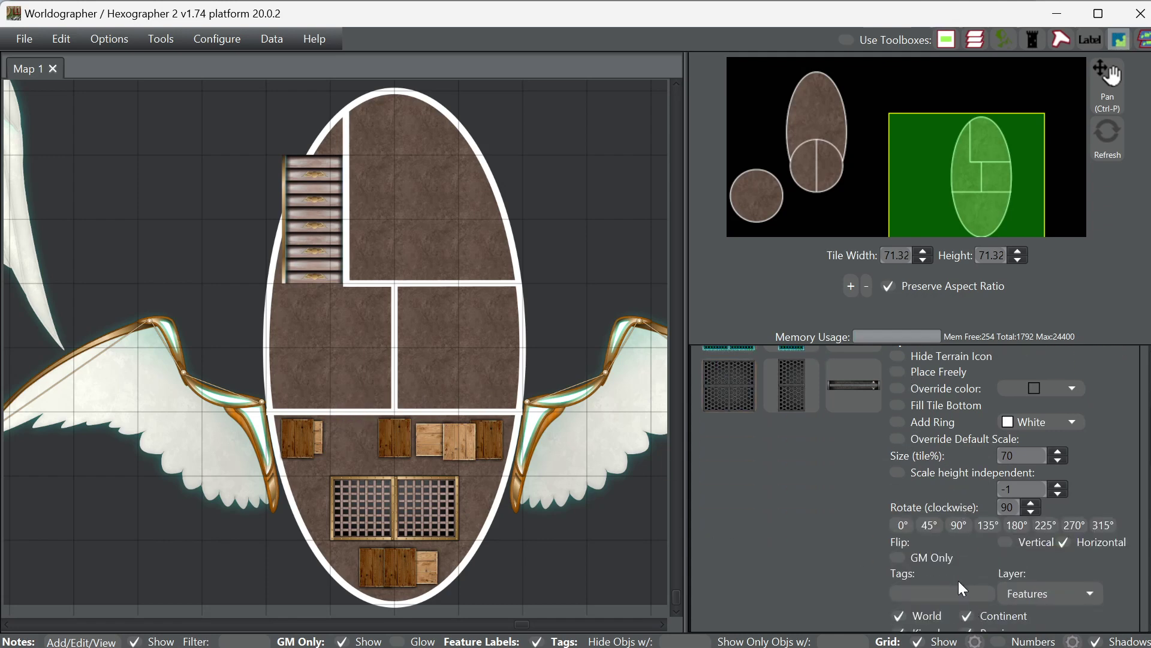
{"action": "left_click", "coordinate": [393, 310]}
{"action": "left_click", "coordinate": [903, 525]}
{"action": "left_click", "coordinate": [1038, 595]}
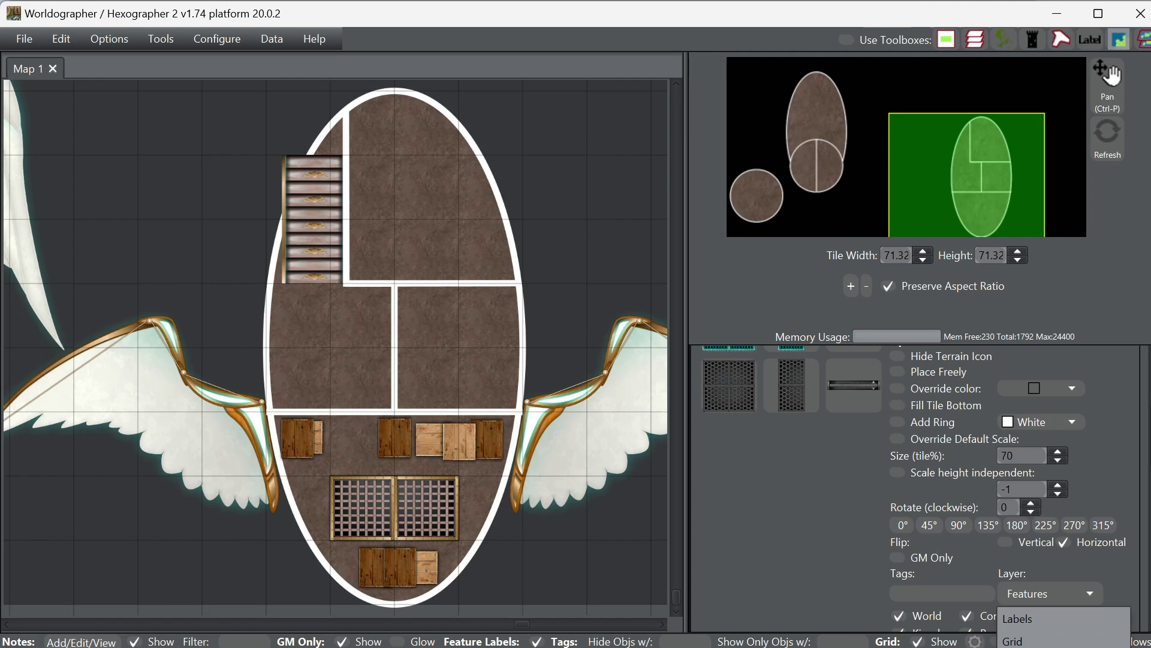
{"action": "left_click", "coordinate": [1029, 642]}
{"action": "left_click", "coordinate": [1053, 593]}
{"action": "left_click", "coordinate": [1013, 624]}
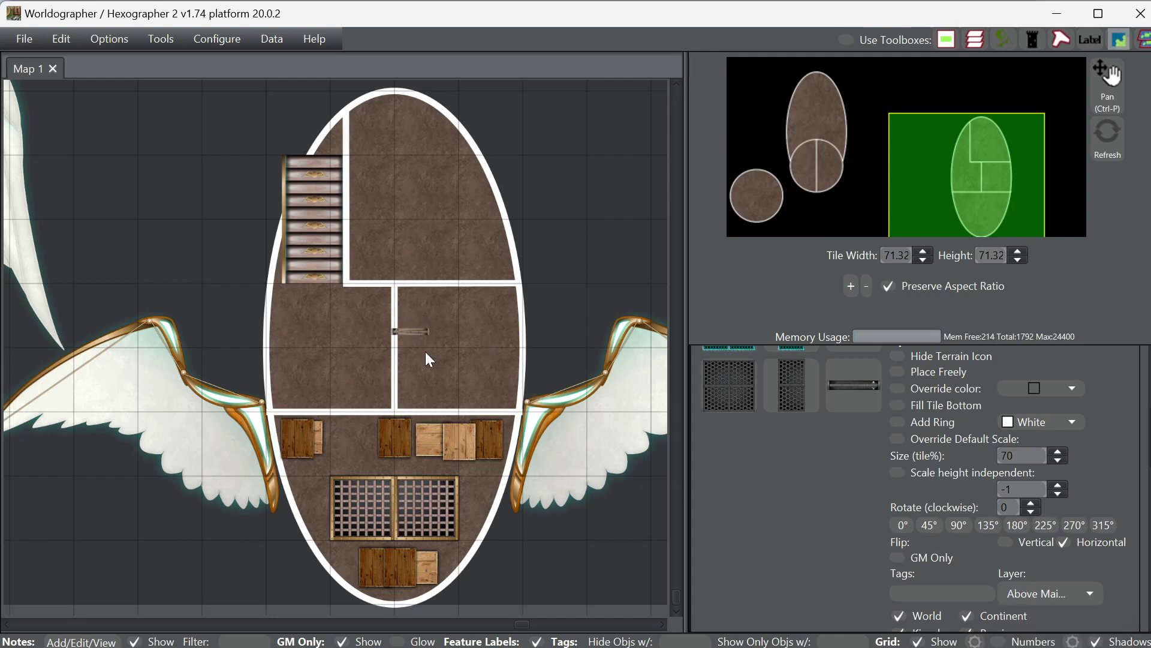
- Place doors in the two horizontal walls of the middle-left room and a door rotated 90° in the vertical wall between the middle rooms
{"action": "scroll", "coordinate": [832, 476], "scroll_direction": "up", "scroll_amount": 4}
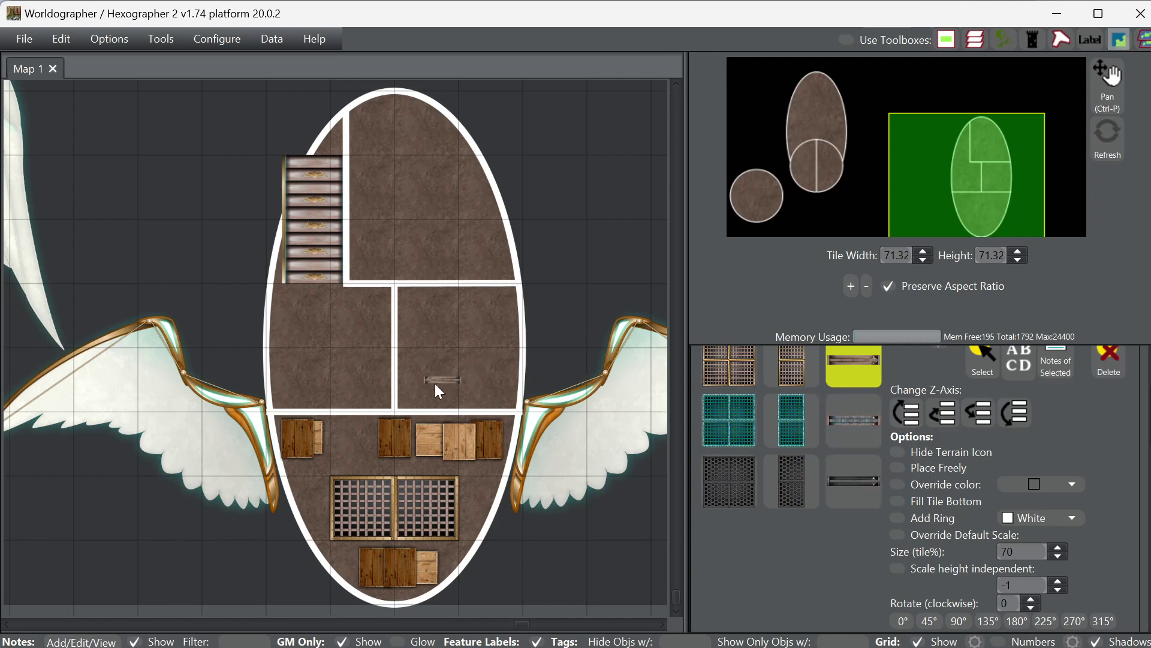
{"action": "left_click", "coordinate": [362, 413]}
{"action": "left_click", "coordinate": [370, 289]}
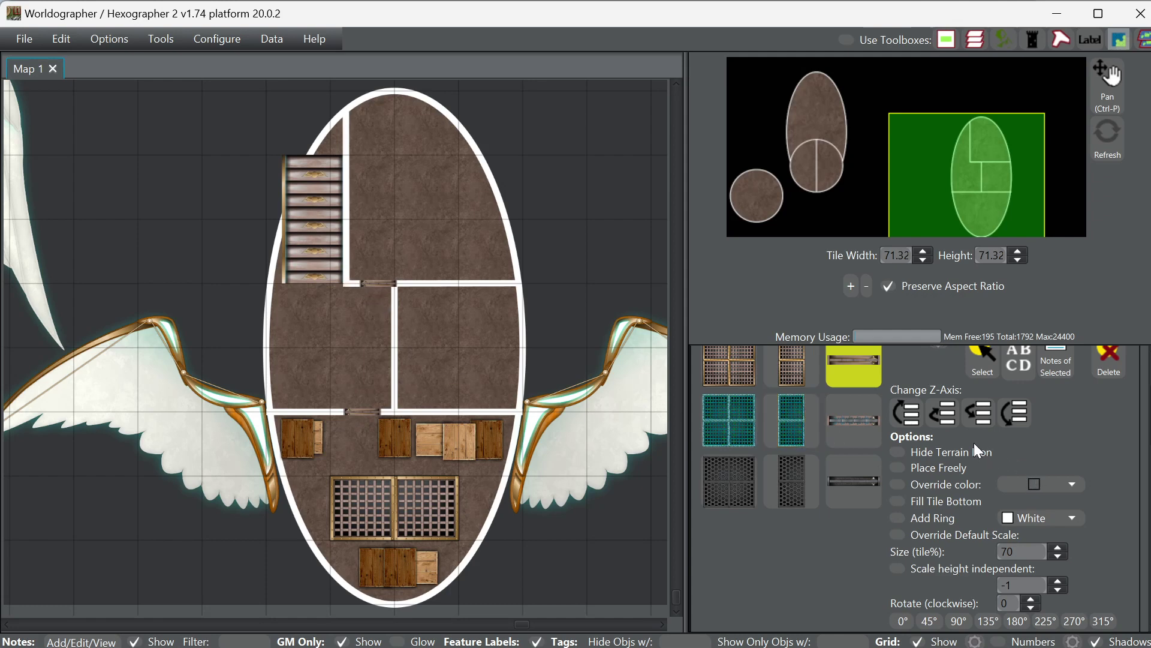
{"action": "left_click", "coordinate": [959, 621]}
{"action": "left_click", "coordinate": [396, 316]}
- Select the doors in the upper and lower horizontal walls one at a time and nudge each slightly left
{"action": "scroll", "coordinate": [1076, 463], "scroll_direction": "up", "scroll_amount": 1}
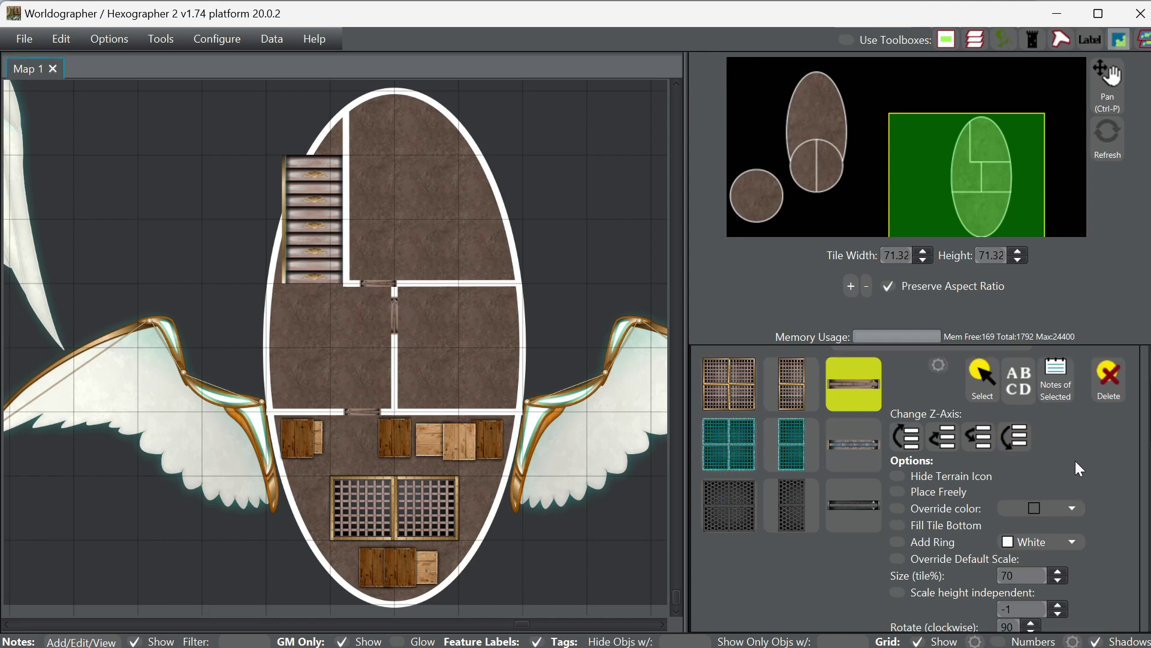
{"action": "left_click", "coordinate": [918, 433]}
{"action": "left_click", "coordinate": [978, 389]}
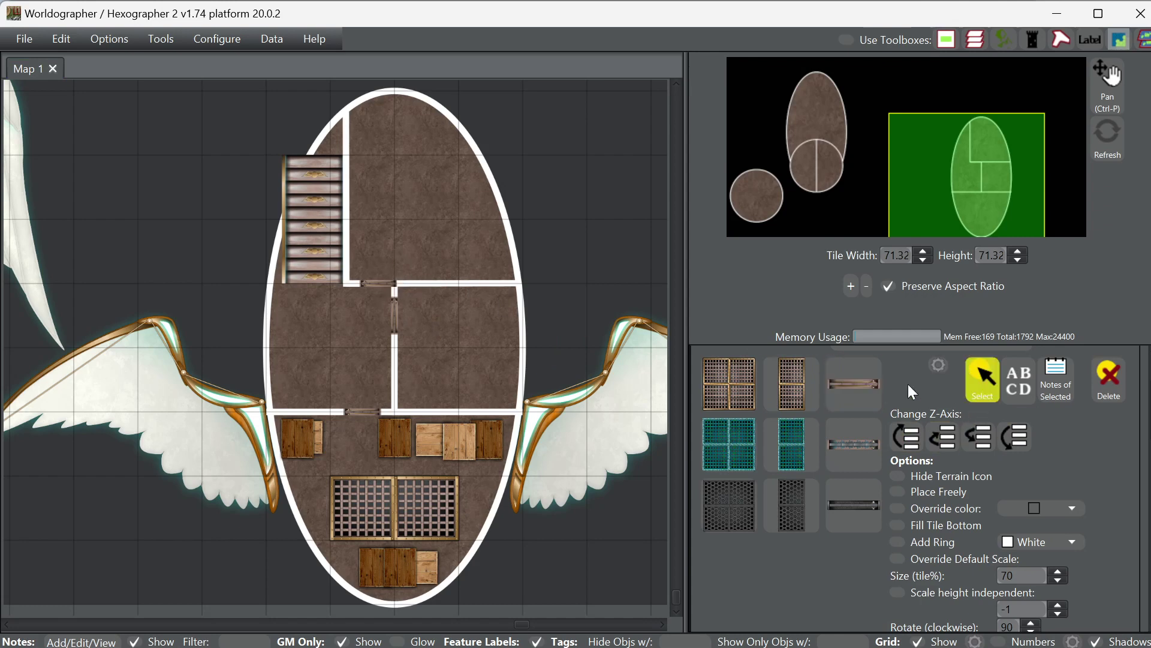
{"action": "left_click", "coordinate": [366, 284]}
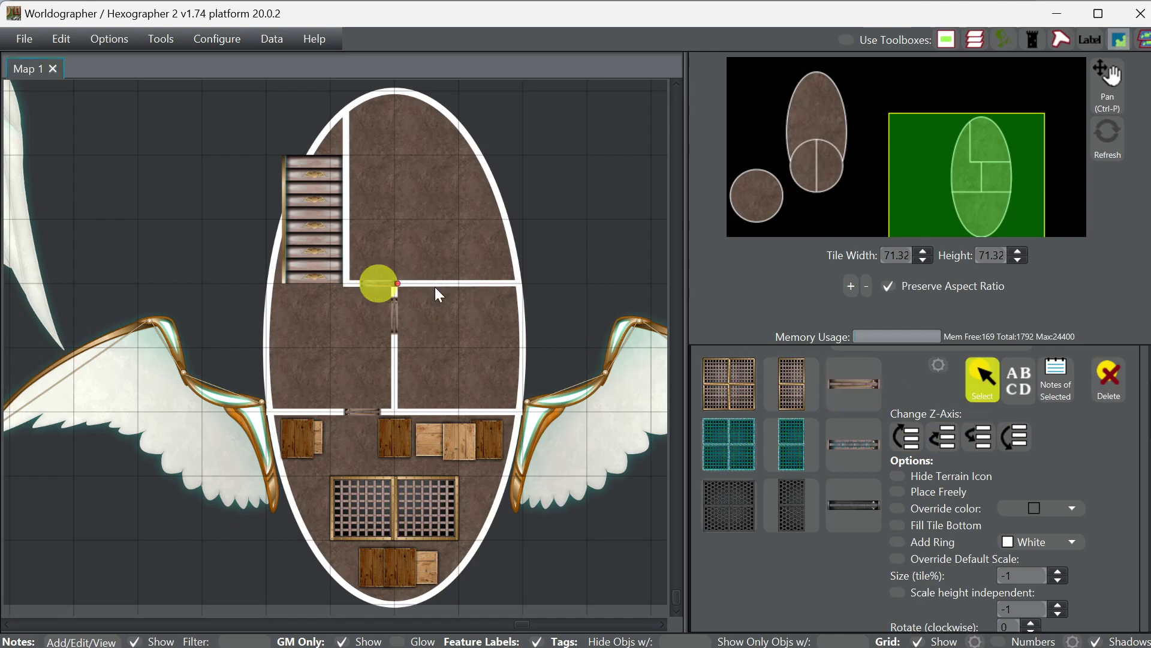
{"action": "key", "text": "Left"}
{"action": "key", "text": "Left"}
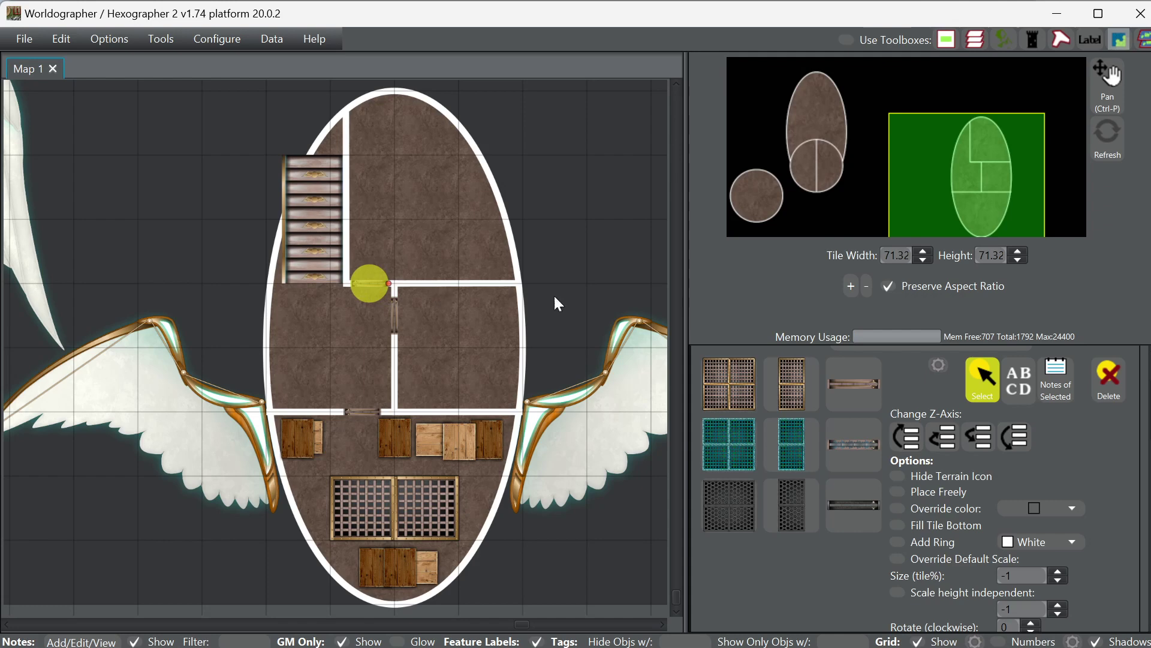
{"action": "left_click", "coordinate": [366, 412]}
{"action": "key", "text": "Left"}
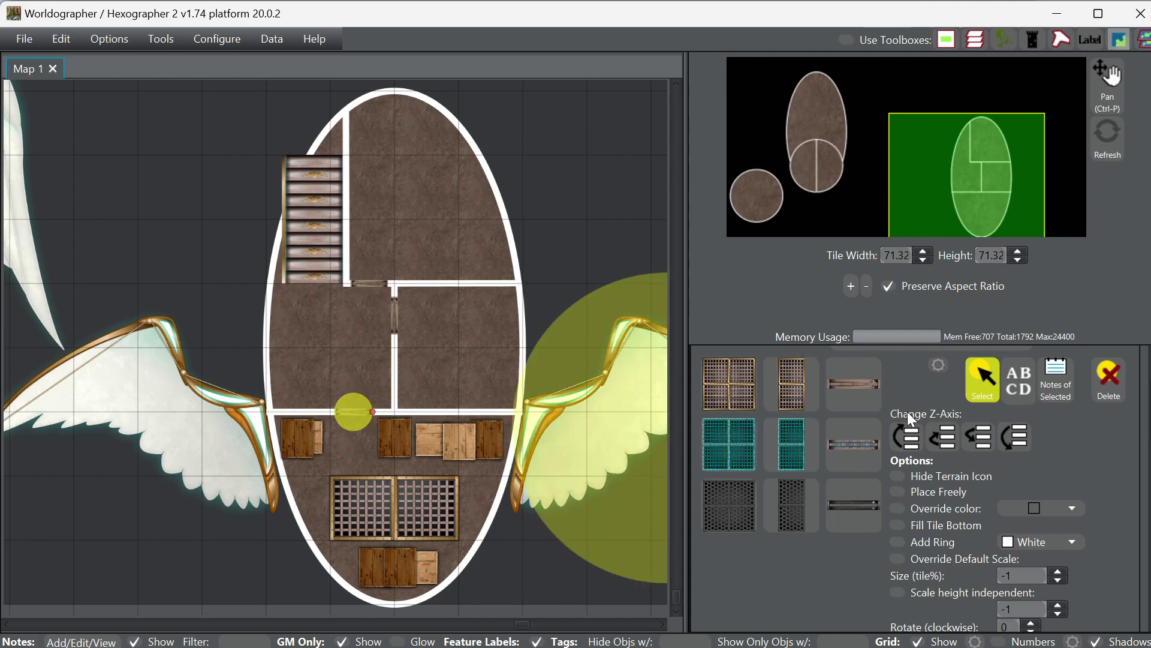
- Clear the feature name filter and choose Avian Space Bed A from the 202209 Magic in Space Battlemat features
{"action": "scroll", "coordinate": [903, 398], "scroll_direction": "up", "scroll_amount": 3}
{"action": "left_click", "coordinate": [808, 405]}
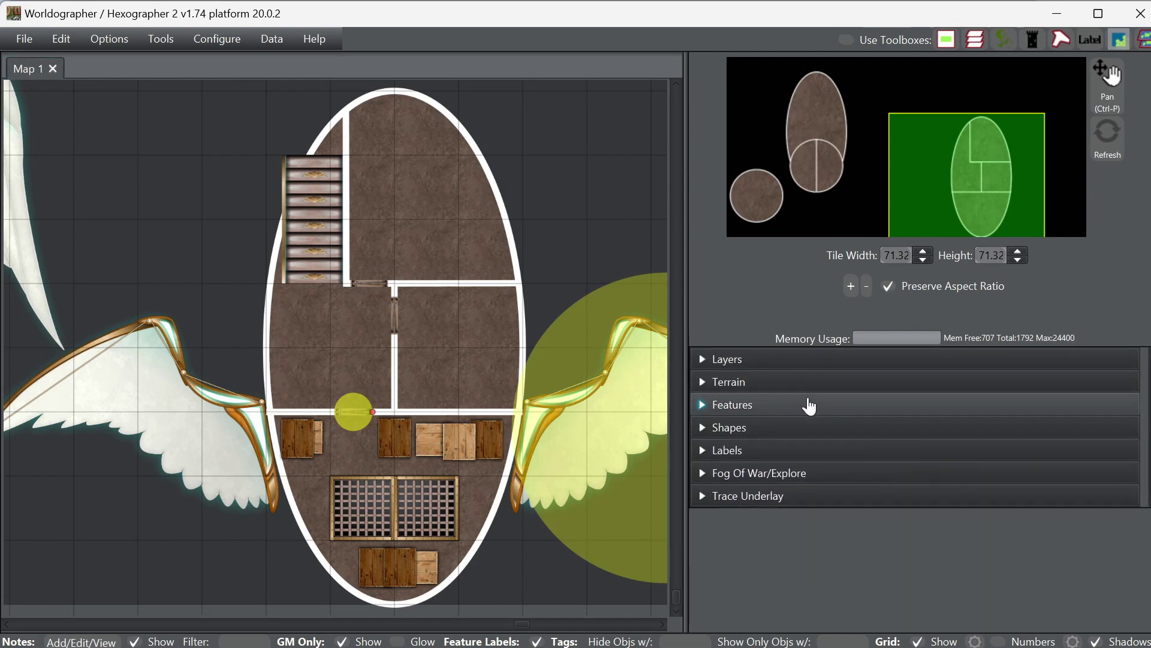
{"action": "left_click", "coordinate": [798, 405]}
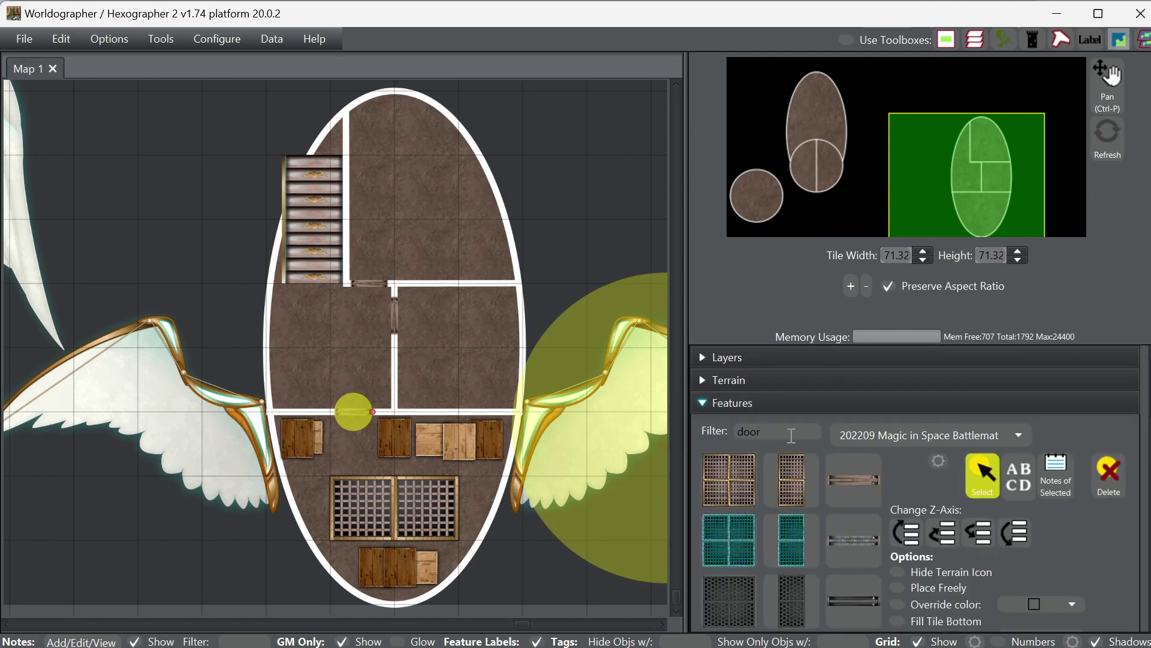
{"action": "left_click_drag", "start_coordinate": [791, 435], "coordinate": [738, 432]}
{"action": "key", "text": "BackSpace"}
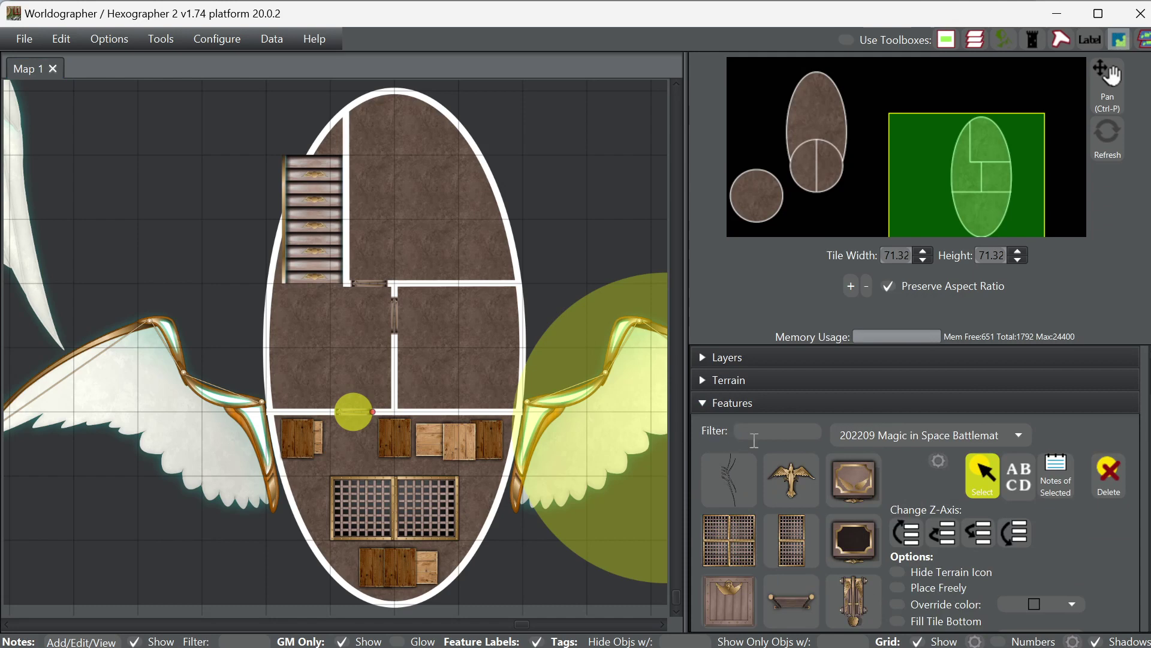
{"action": "scroll", "coordinate": [816, 513], "scroll_direction": "down", "scroll_amount": 5}
{"action": "left_click", "coordinate": [839, 492]}
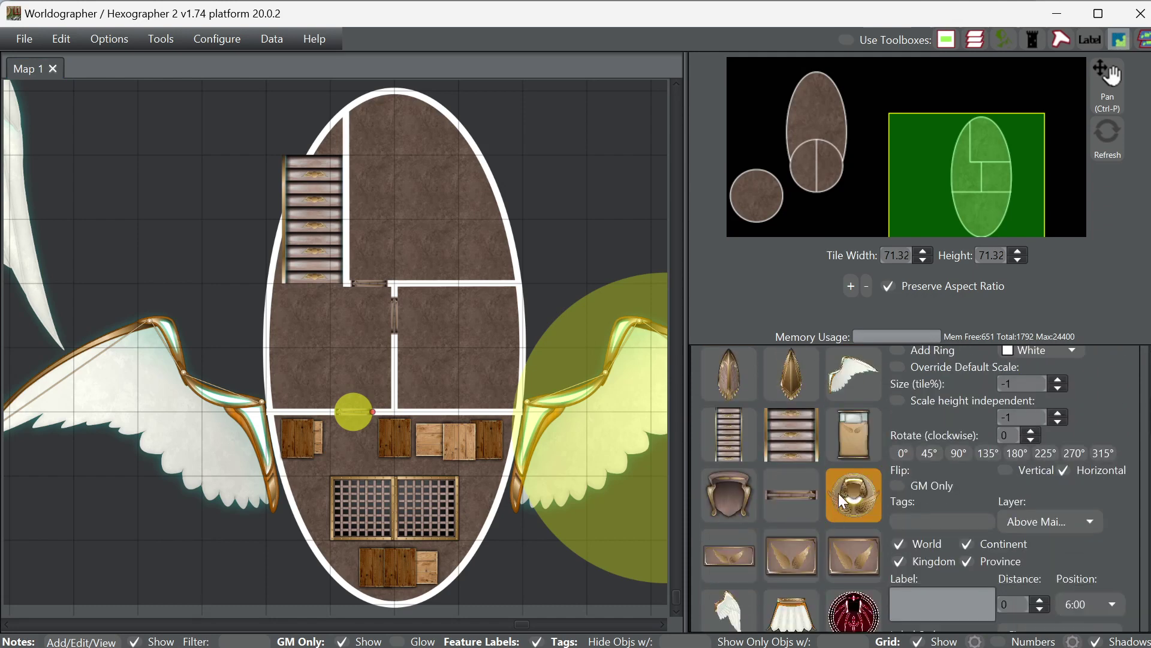
{"action": "left_click", "coordinate": [863, 426]}
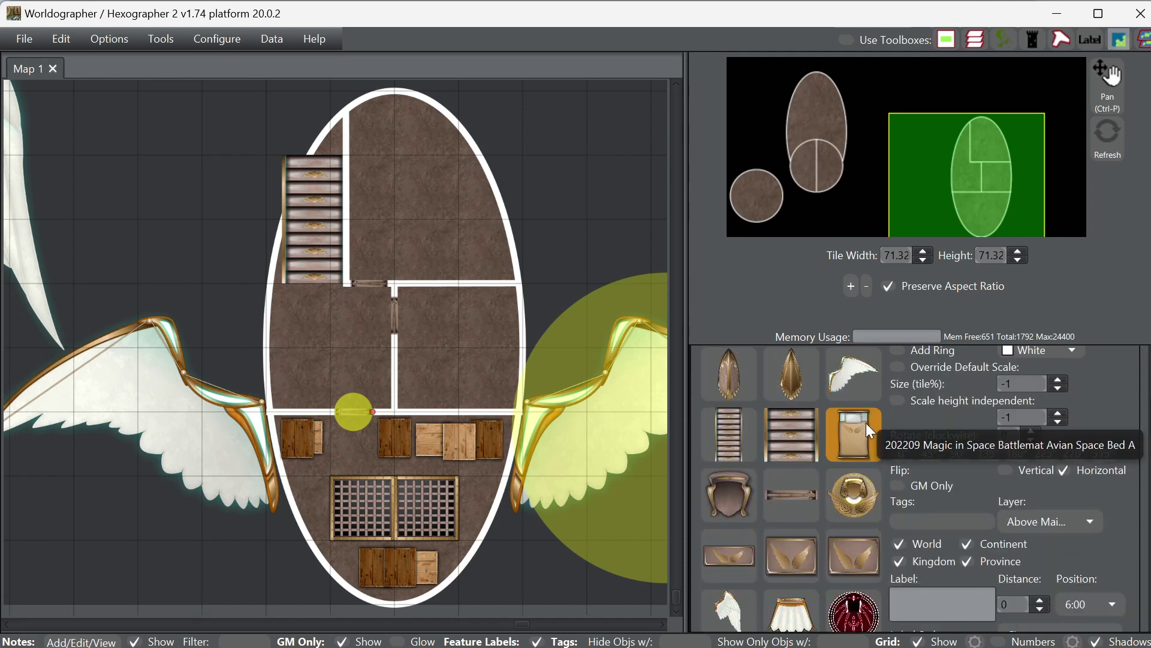
{"action": "left_click", "coordinate": [837, 499]}
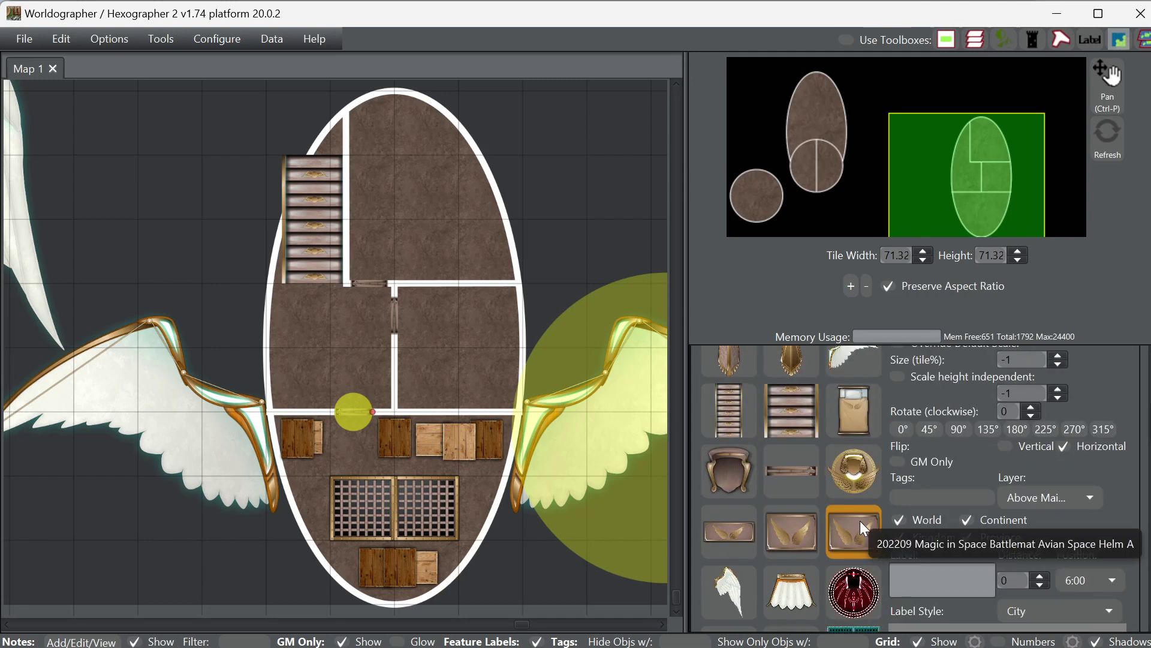
{"action": "left_click", "coordinate": [859, 448]}
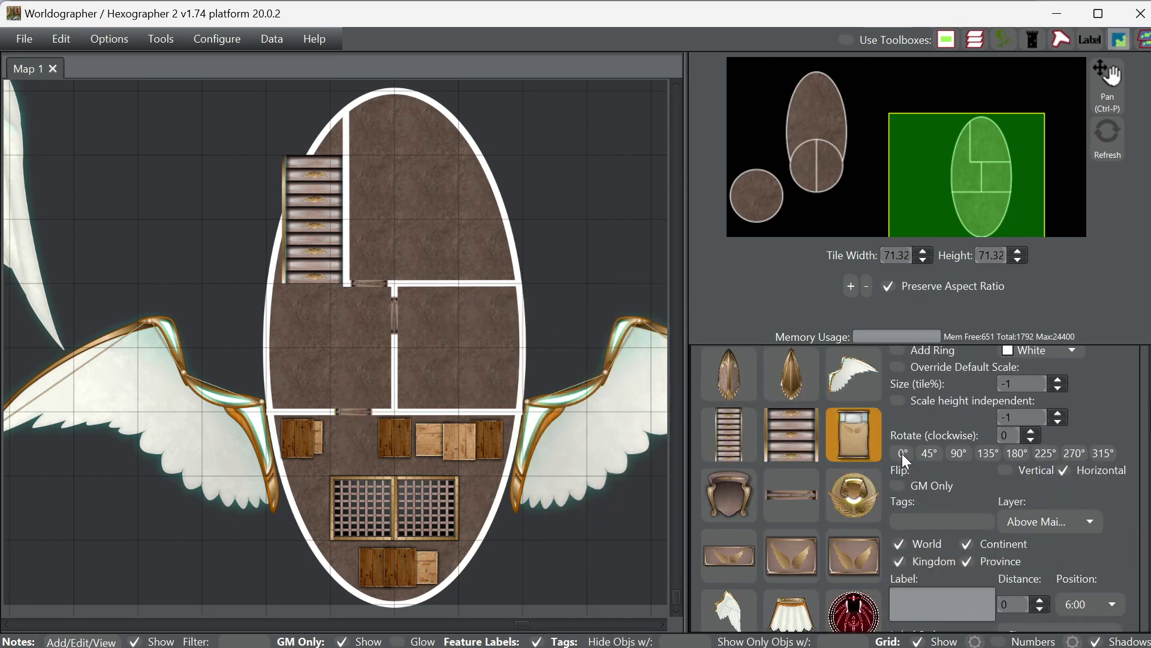
- Select the existing bed in the circular deck's left room to load its scale and rotation settings
{"action": "scroll", "coordinate": [994, 484], "scroll_direction": "up", "scroll_amount": 2}
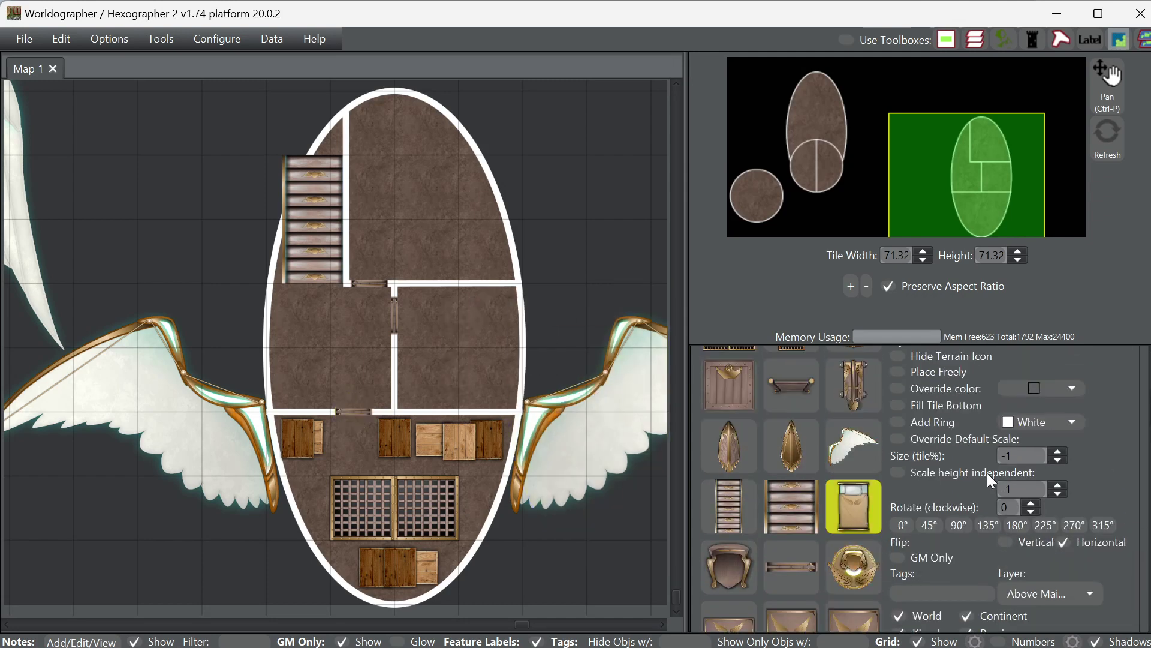
{"action": "left_click_drag", "start_coordinate": [979, 168], "coordinate": [835, 175]}
{"action": "scroll", "coordinate": [987, 478], "scroll_direction": "up", "scroll_amount": 4}
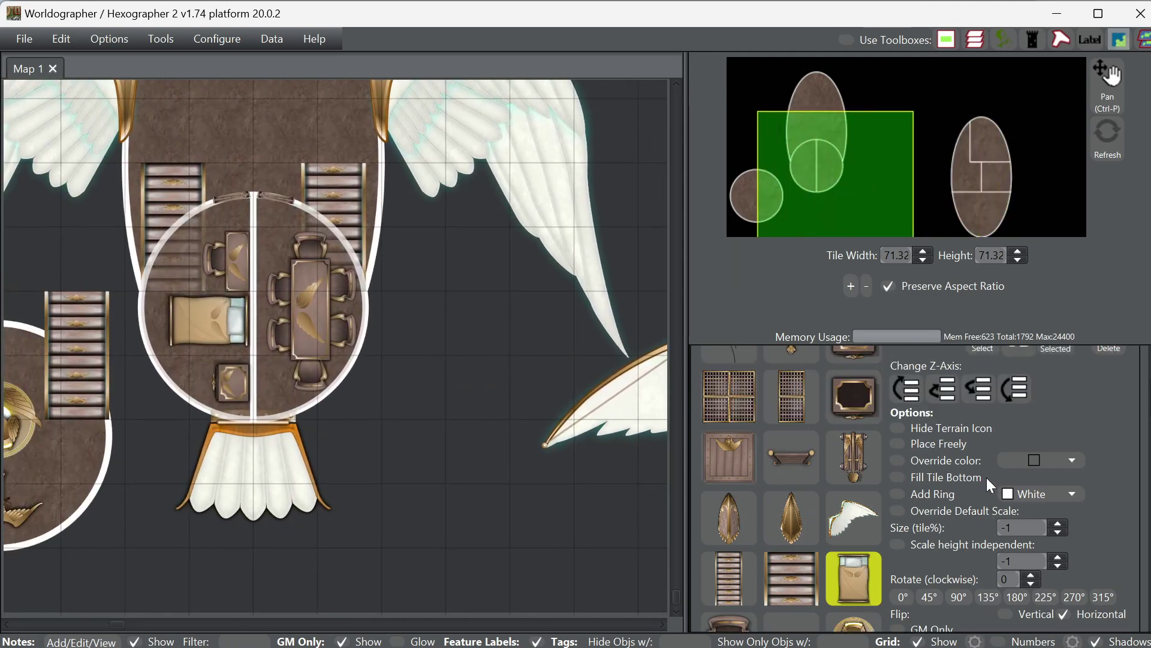
{"action": "left_click", "coordinate": [974, 414]}
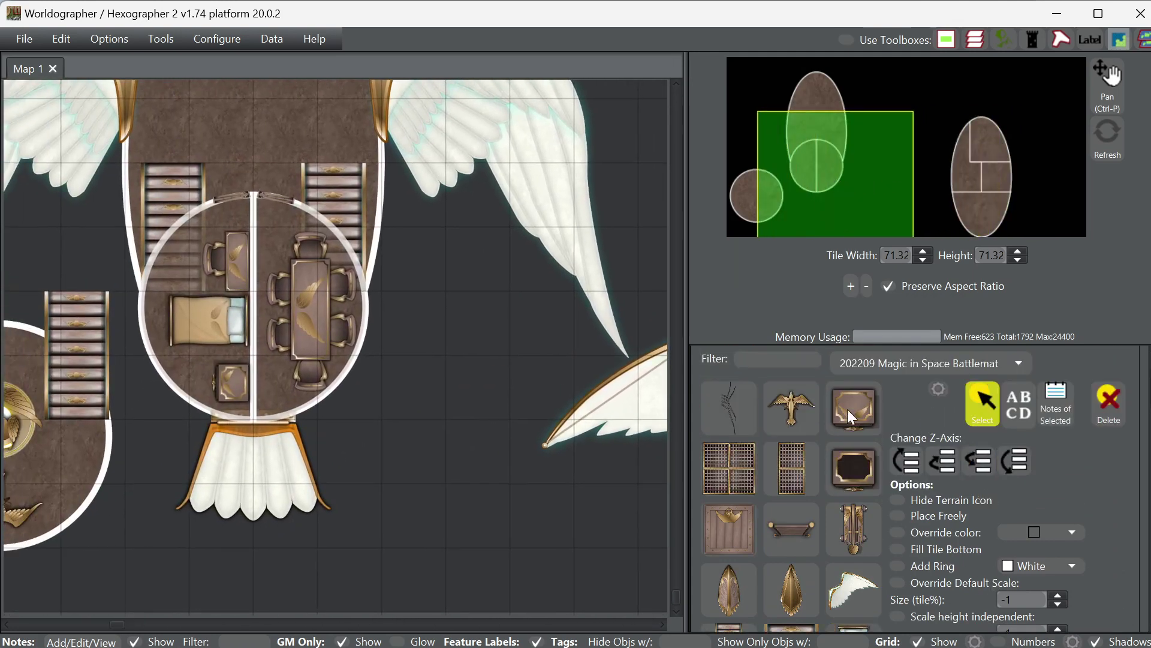
{"action": "left_click", "coordinate": [219, 311]}
{"action": "scroll", "coordinate": [882, 498], "scroll_direction": "down", "scroll_amount": 3}
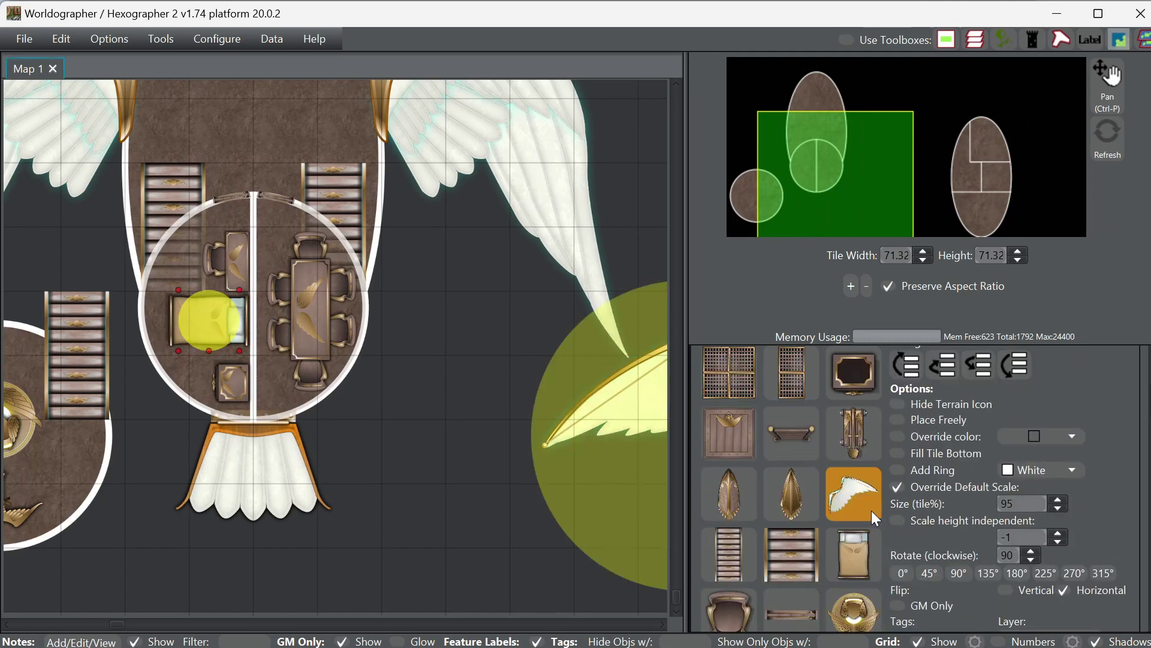
- Place an Avian Space Bed A rotated 180° against the lower wall of the separate oval deck's upper room
{"action": "left_click", "coordinate": [867, 550]}
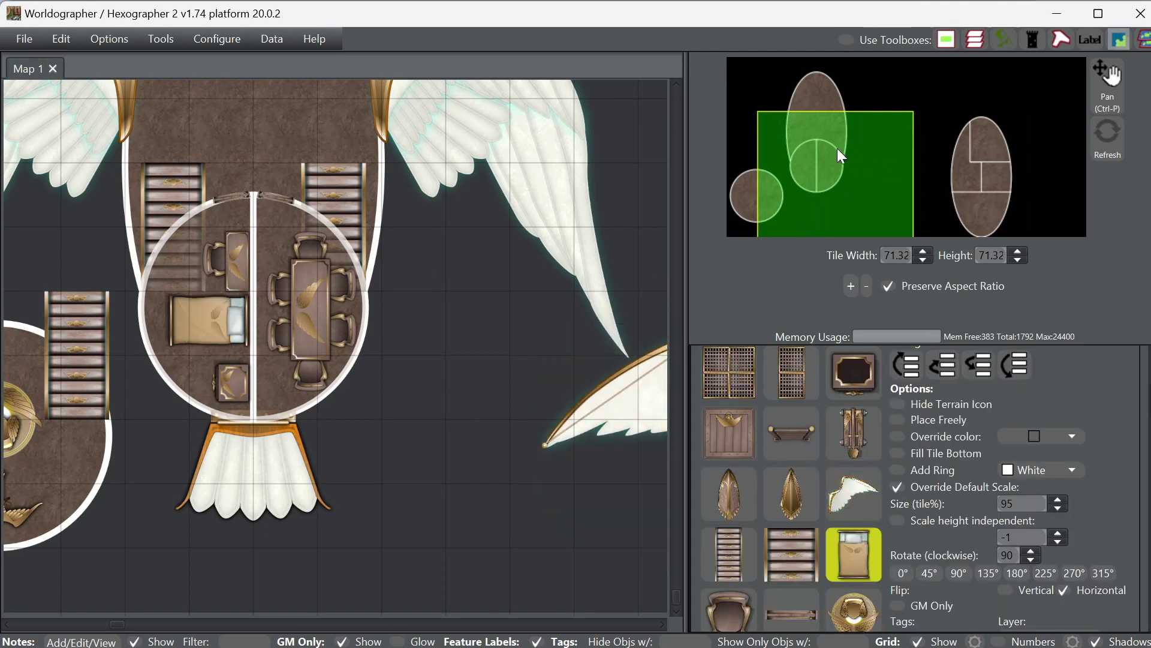
{"action": "left_click_drag", "start_coordinate": [837, 150], "coordinate": [940, 171]}
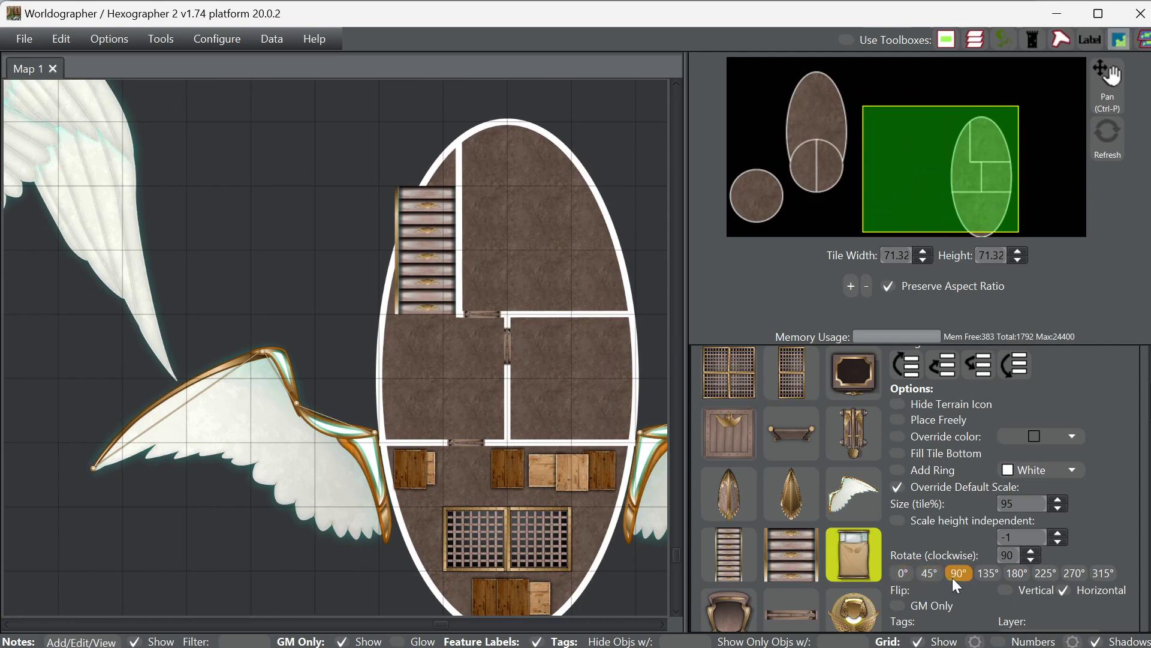
{"action": "left_click", "coordinate": [1013, 573]}
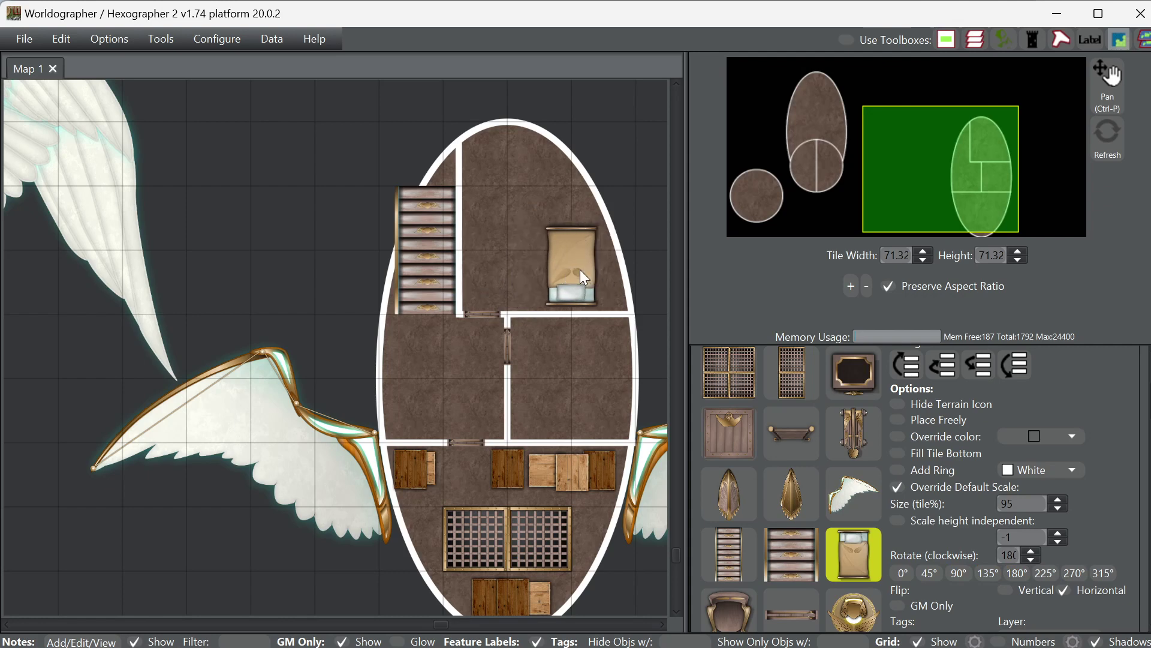
{"action": "left_click", "coordinate": [584, 269]}
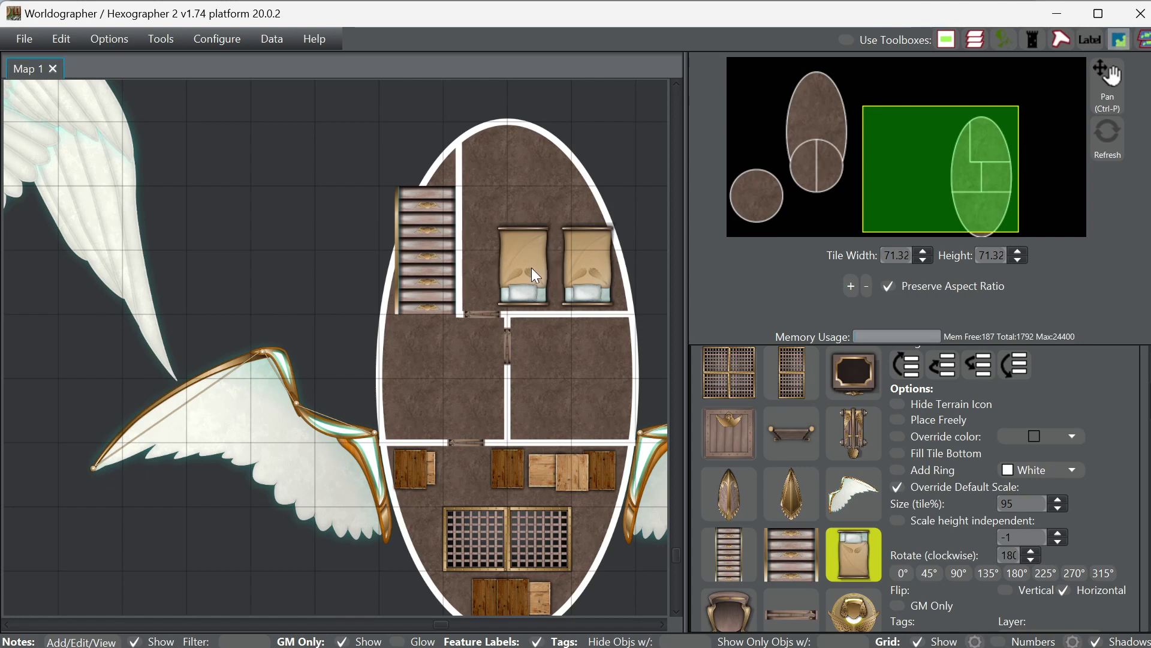
- Select the new bed in the oval deck's upper room, enable independent height scaling and set its height to 160%
{"action": "scroll", "coordinate": [1079, 464], "scroll_direction": "up", "scroll_amount": 2}
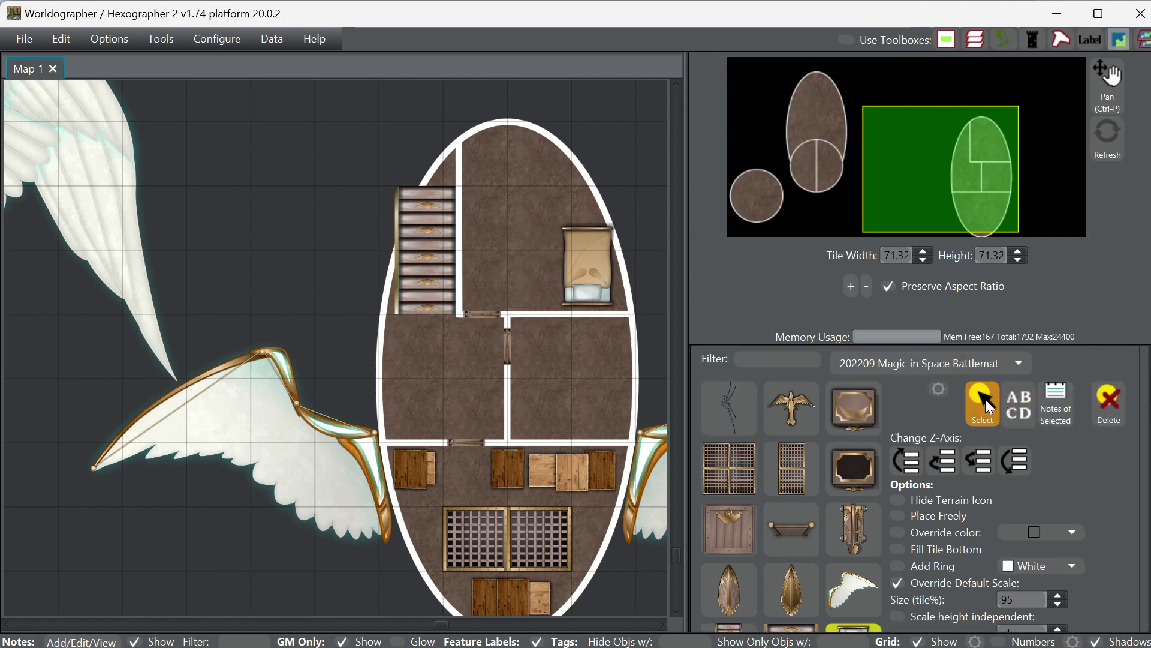
{"action": "left_click", "coordinate": [987, 402]}
{"action": "left_click", "coordinate": [597, 250]}
{"action": "scroll", "coordinate": [1010, 520], "scroll_direction": "down", "scroll_amount": 1}
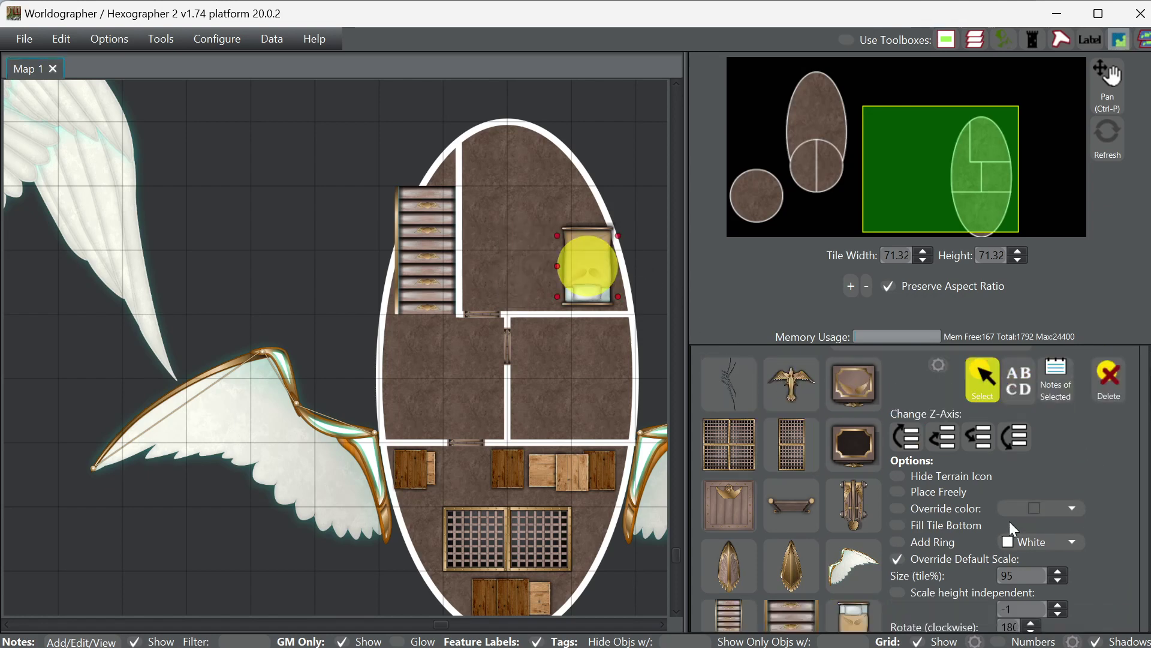
{"action": "scroll", "coordinate": [1011, 527], "scroll_direction": "down", "scroll_amount": 3}
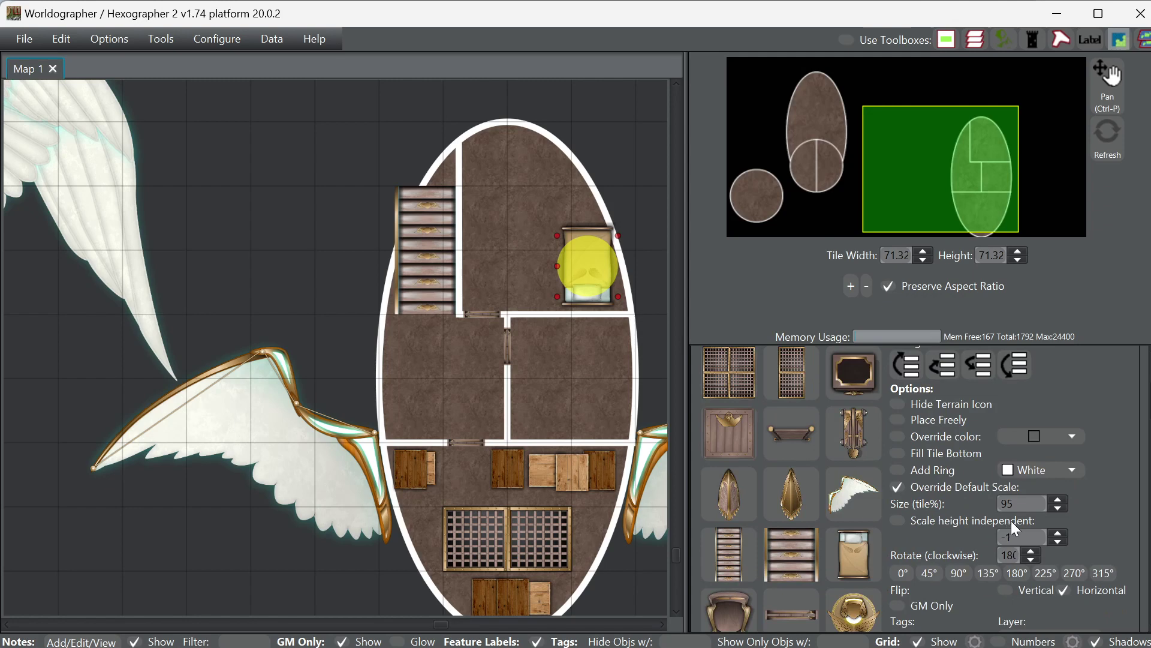
{"action": "left_click", "coordinate": [940, 520]}
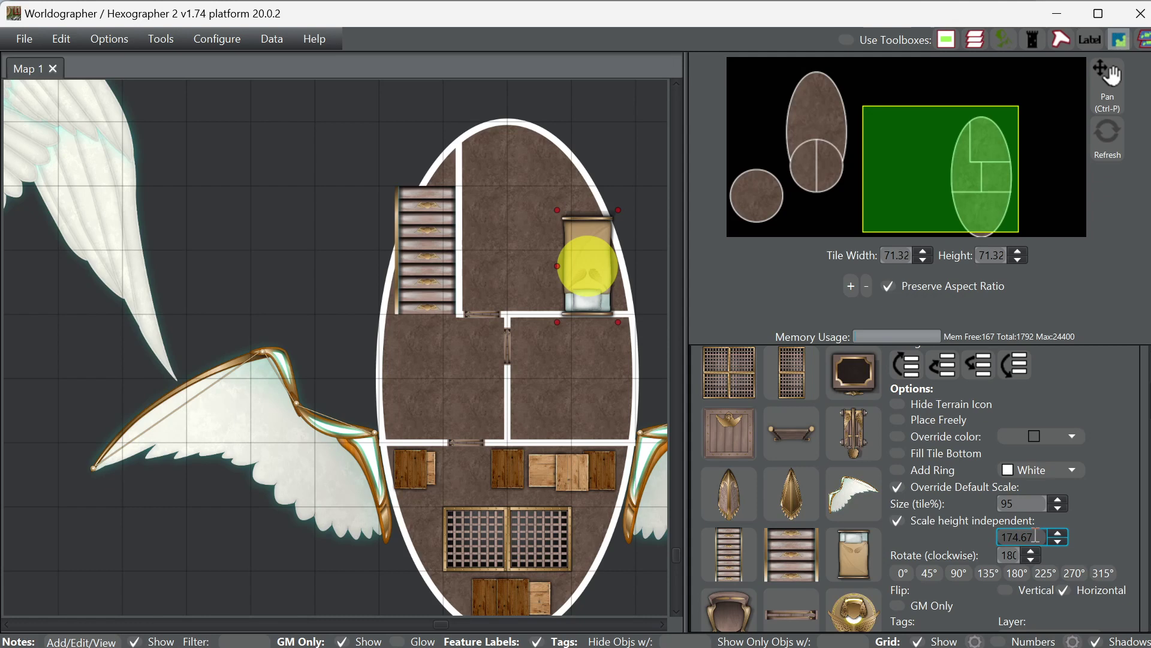
{"action": "left_click_drag", "start_coordinate": [1036, 534], "coordinate": [984, 531]}
{"action": "type", "text": "160"}
- Compare with the existing bed in the circular deck's left room and reselect the bed in the oval deck's upper room
{"action": "double_click", "coordinate": [1022, 503]}
{"action": "left_click_drag", "start_coordinate": [983, 223], "coordinate": [860, 178]}
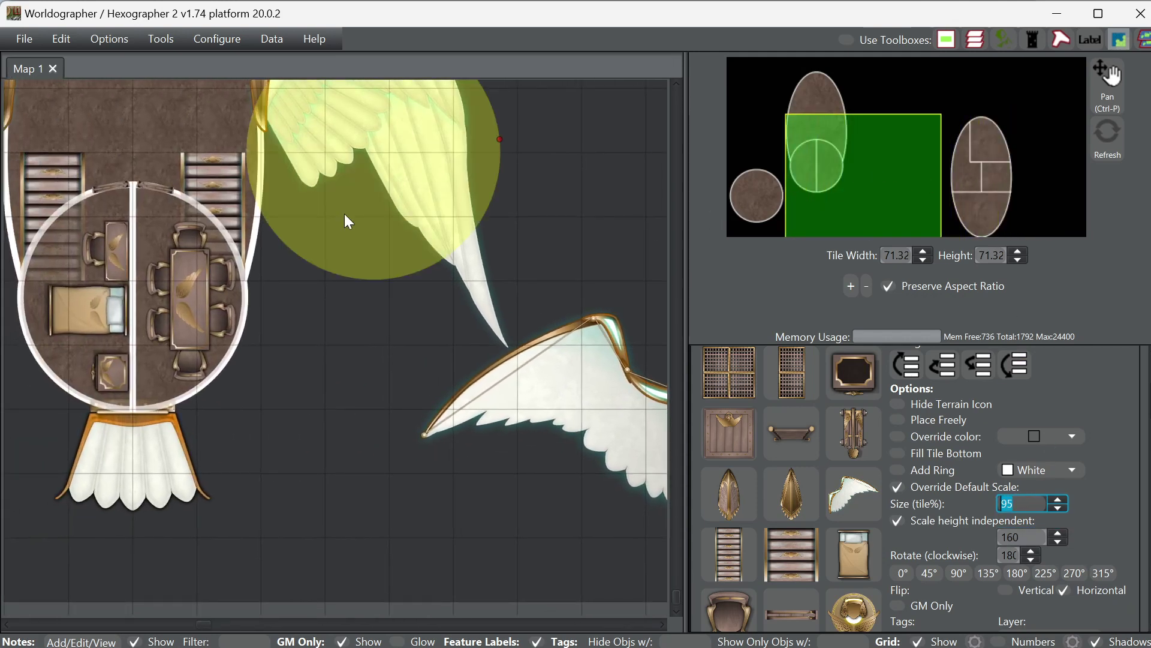
{"action": "left_click", "coordinate": [102, 315]}
{"action": "left_click_drag", "start_coordinate": [814, 187], "coordinate": [959, 172]}
{"action": "left_click", "coordinate": [487, 254]}
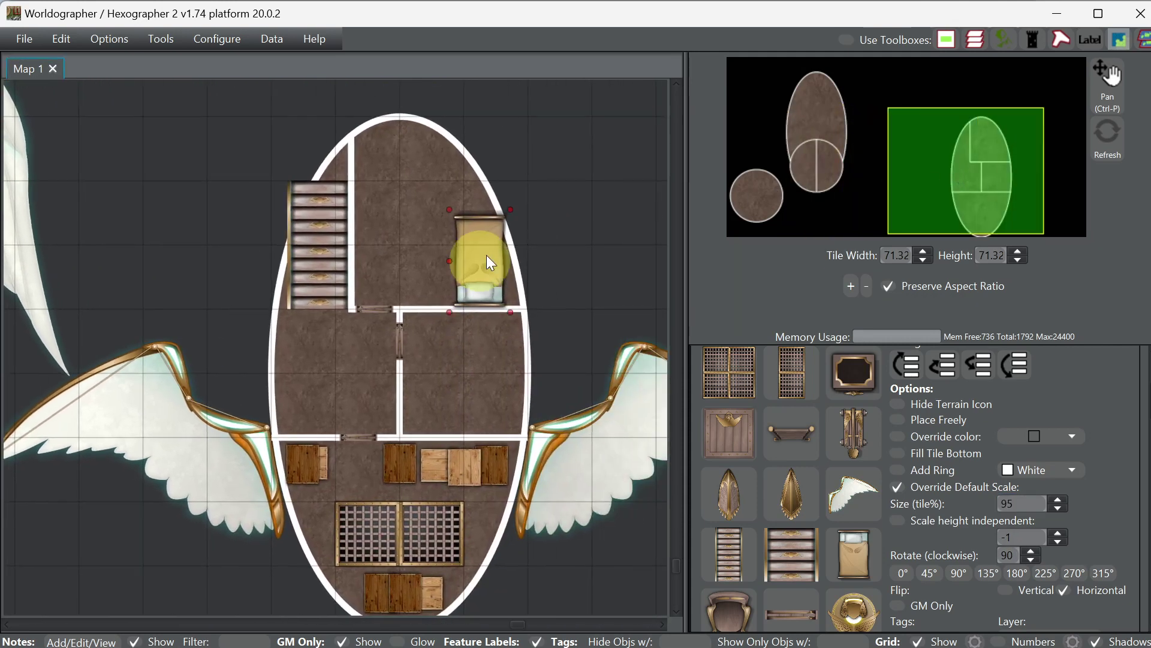
- Set the selected upper-room bed's size to 90% of a tile
{"action": "left_click", "coordinate": [1043, 502]}
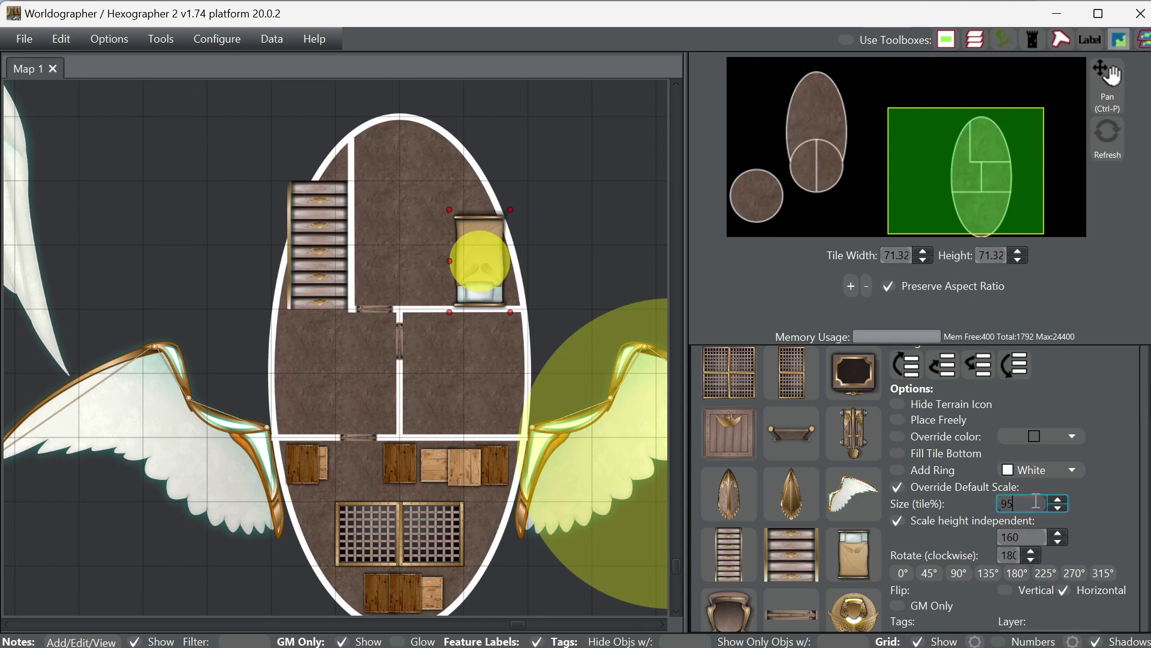
{"action": "type", "text": "90"}
{"action": "left_click", "coordinate": [1027, 536]}
{"action": "left_click_drag", "start_coordinate": [1027, 537], "coordinate": [1005, 537]}
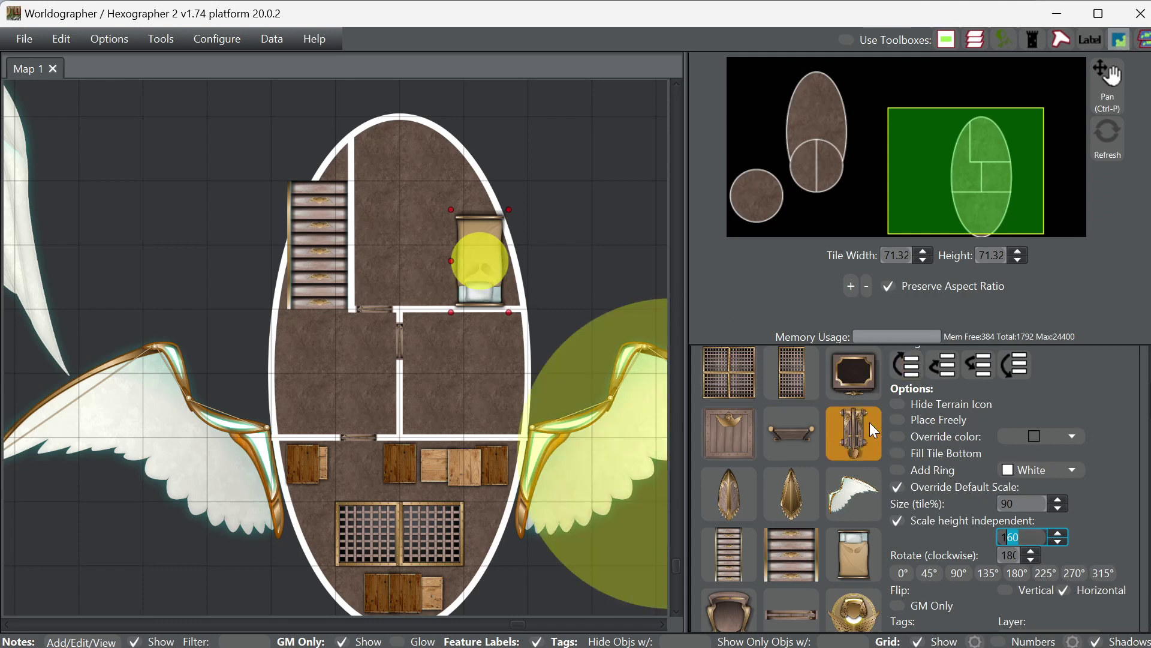
- Turn on free placement and add a second 180° bed directly beside the first in the oval deck's upper room
{"action": "scroll", "coordinate": [875, 492], "scroll_direction": "down", "scroll_amount": 1}
{"action": "left_click", "coordinate": [866, 507]}
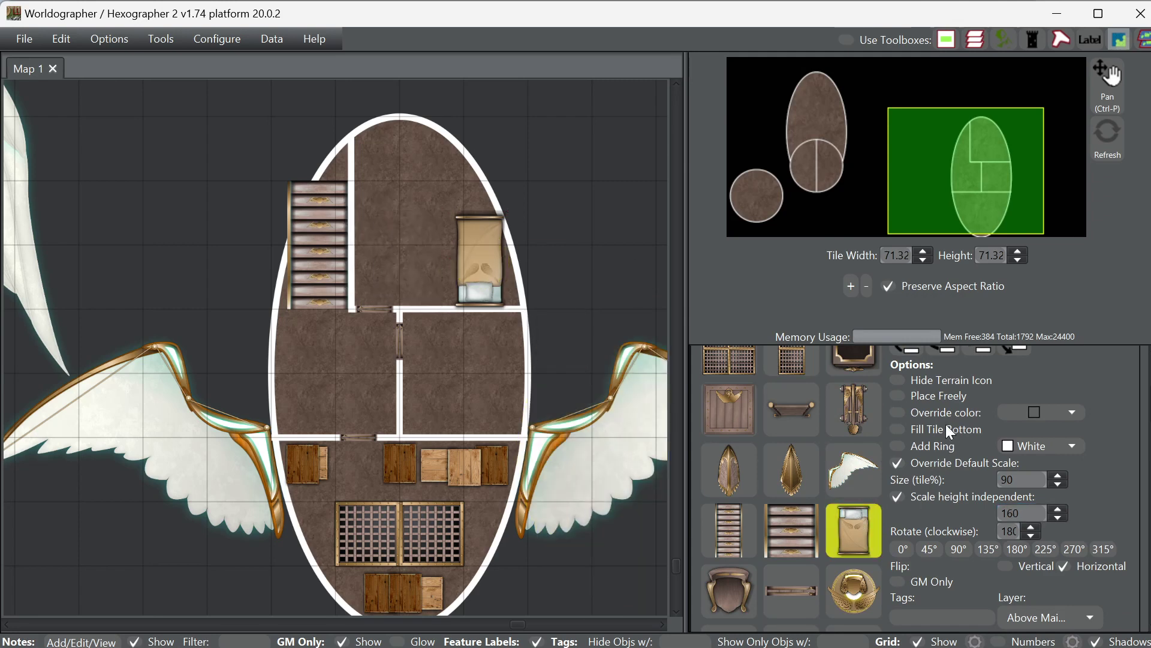
{"action": "left_click", "coordinate": [940, 398]}
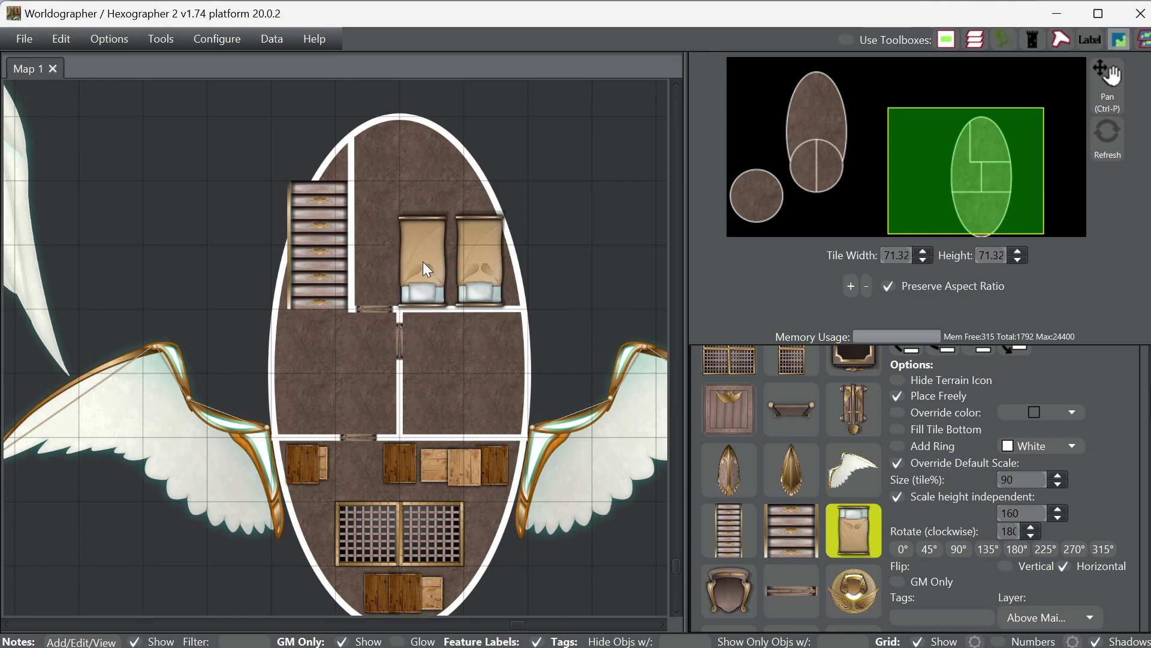
{"action": "left_click", "coordinate": [423, 262]}
- Place a third bed rotated 270° at the top end of the oval deck's upper room
{"action": "left_click", "coordinate": [960, 549]}
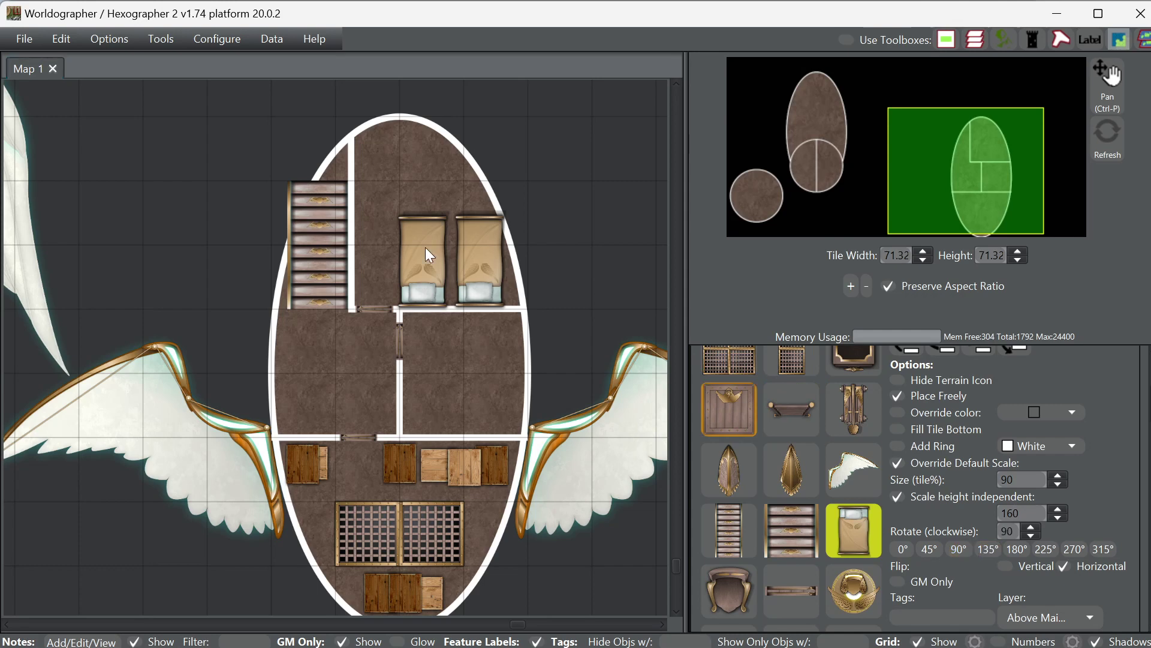
{"action": "left_click", "coordinate": [1079, 544]}
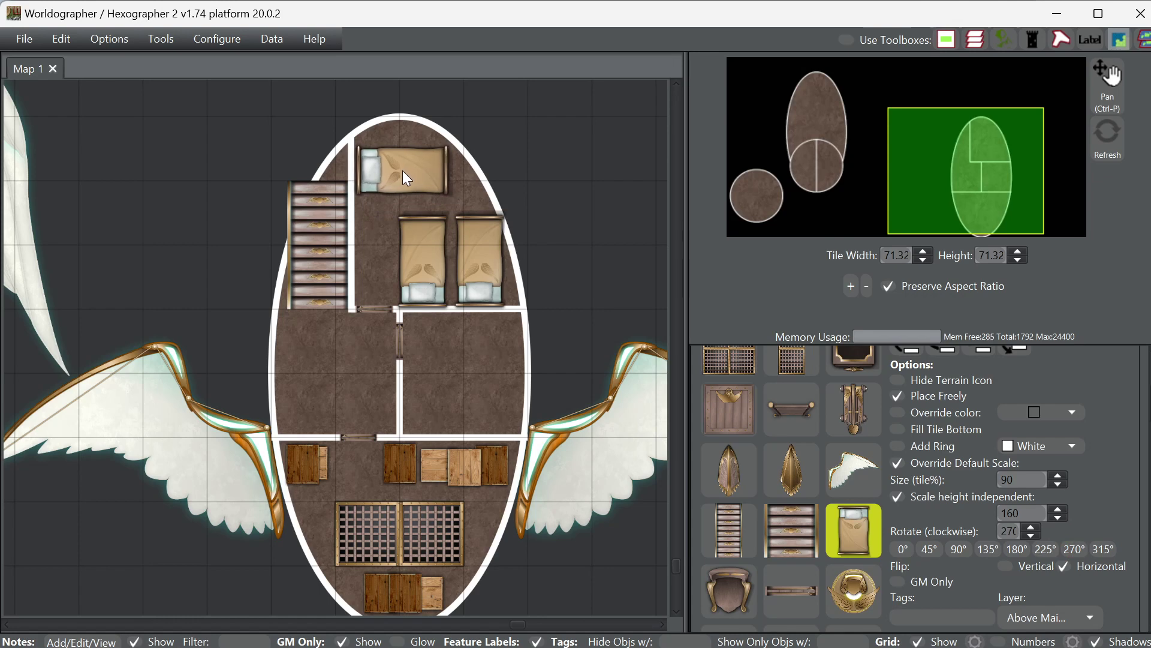
{"action": "left_click", "coordinate": [402, 171]}
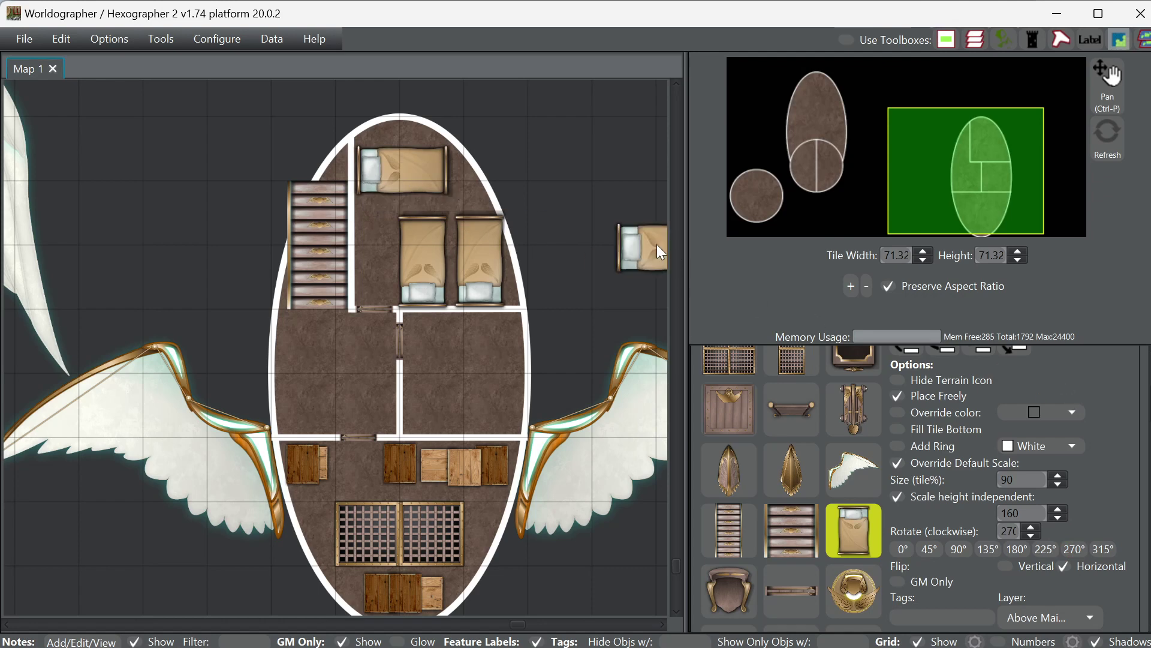
- Select the two side-by-side upright beds one at a time and nudge each slightly left
{"action": "left_click", "coordinate": [979, 351]}
{"action": "scroll", "coordinate": [1053, 389], "scroll_direction": "up", "scroll_amount": 3}
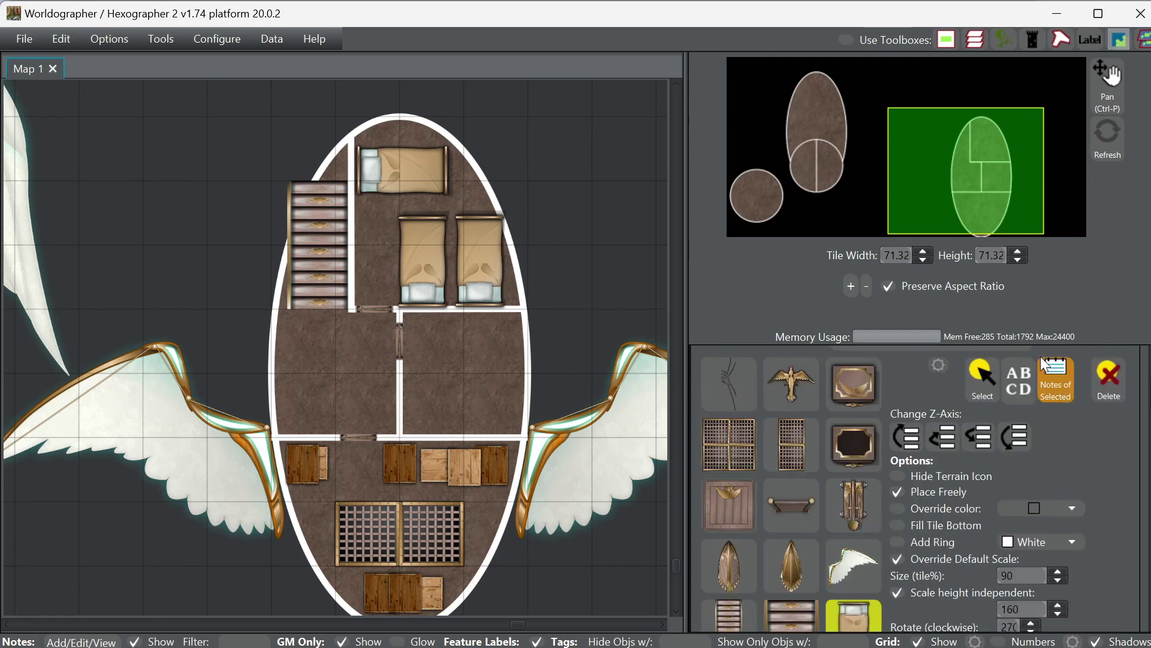
{"action": "left_click", "coordinate": [974, 378]}
{"action": "left_click", "coordinate": [419, 279]}
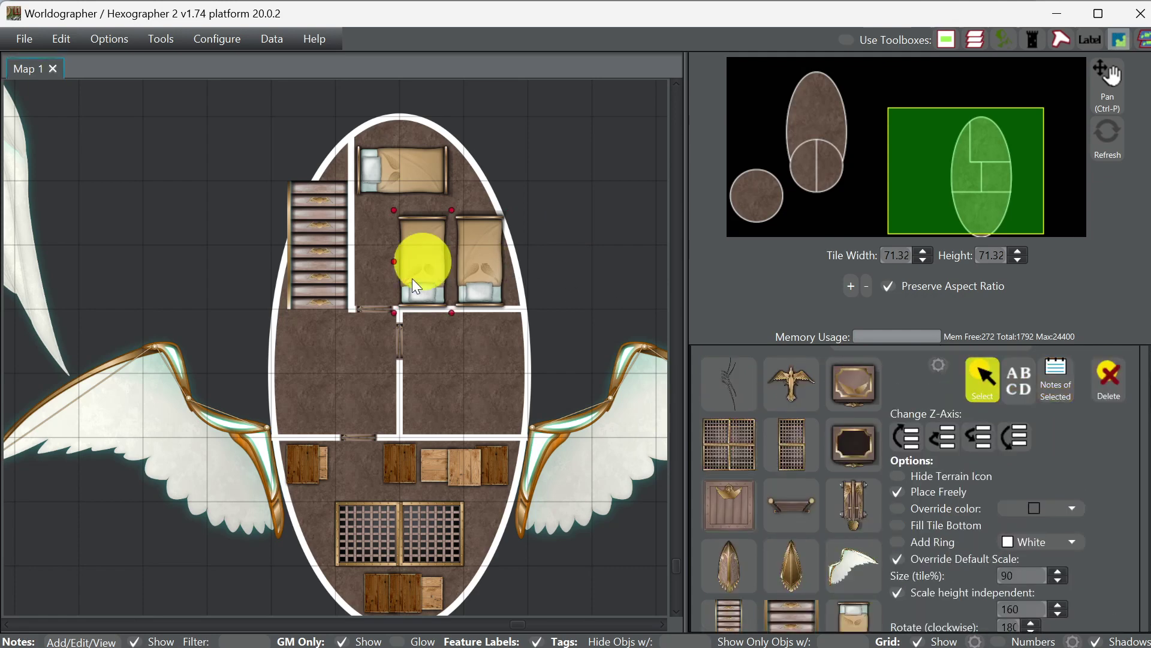
{"action": "key", "text": "Left"}
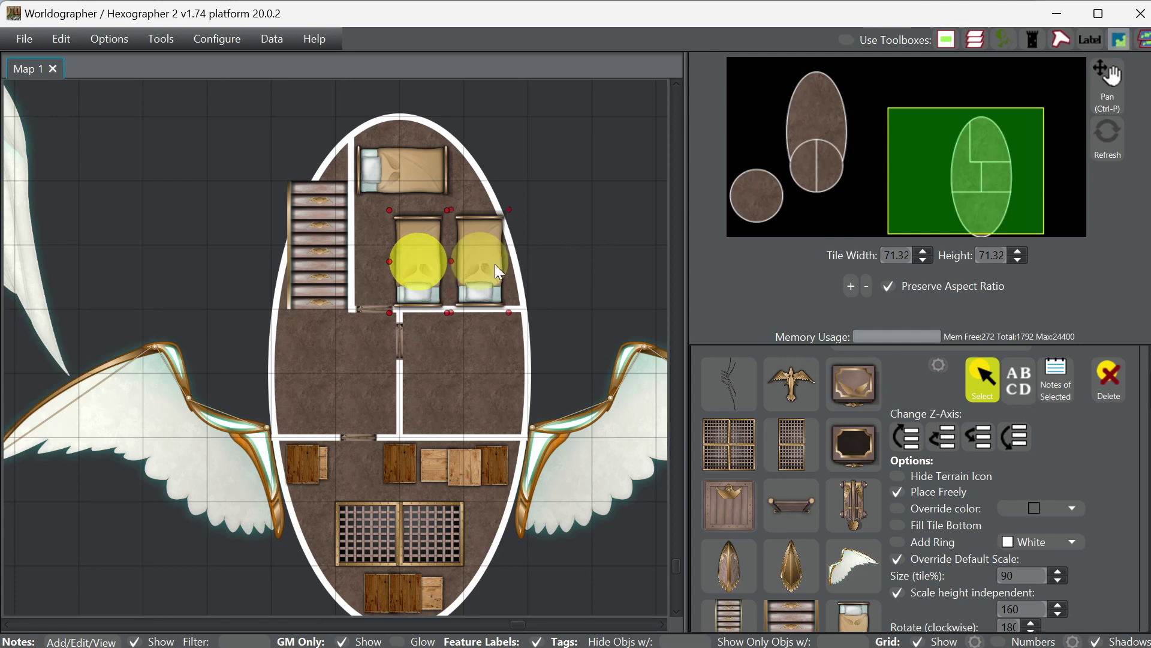
{"action": "left_click", "coordinate": [495, 263]}
{"action": "key", "text": "Left"}
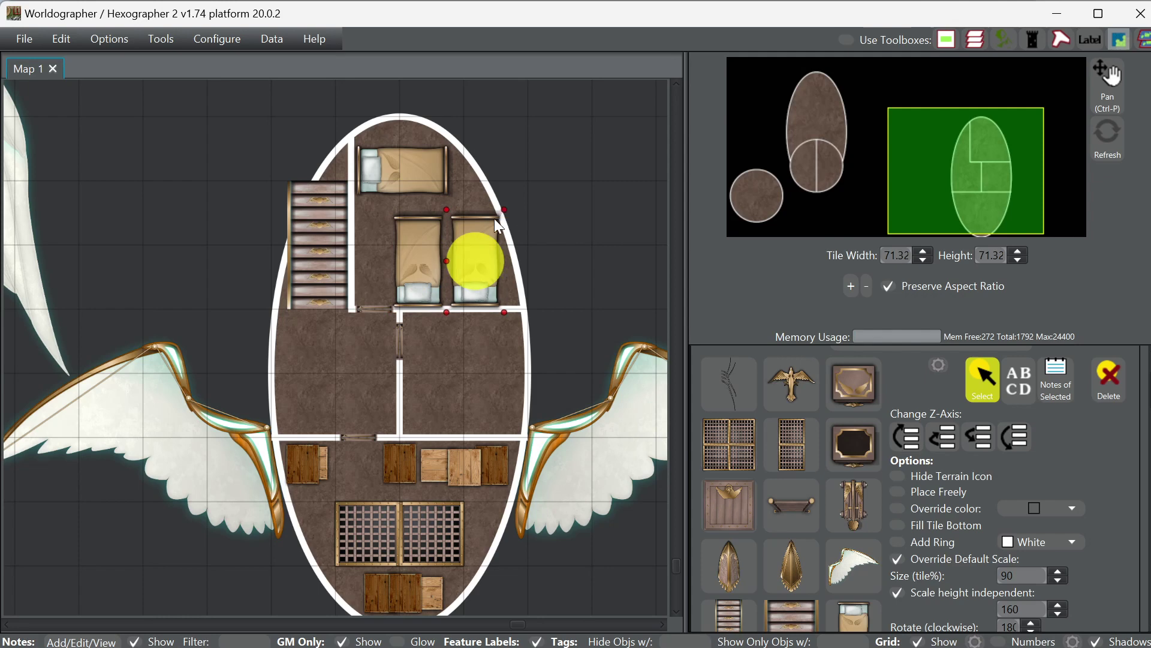
{"action": "left_click", "coordinate": [400, 187], "text": "shift"}
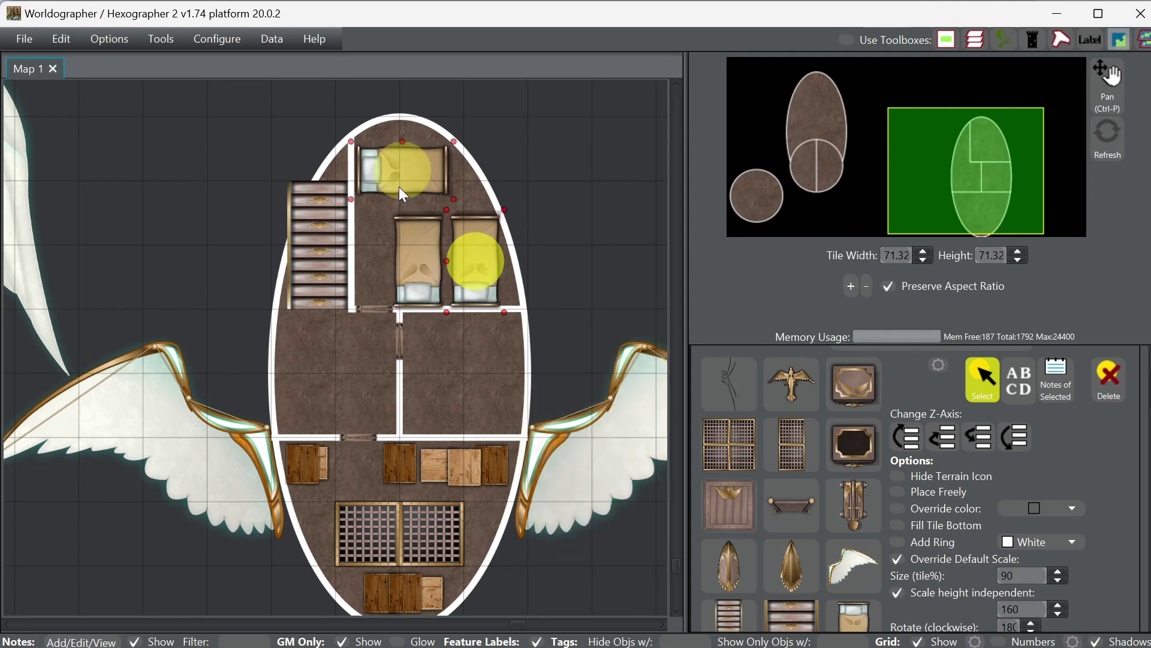
{"action": "left_click", "coordinate": [400, 183], "text": "shift"}
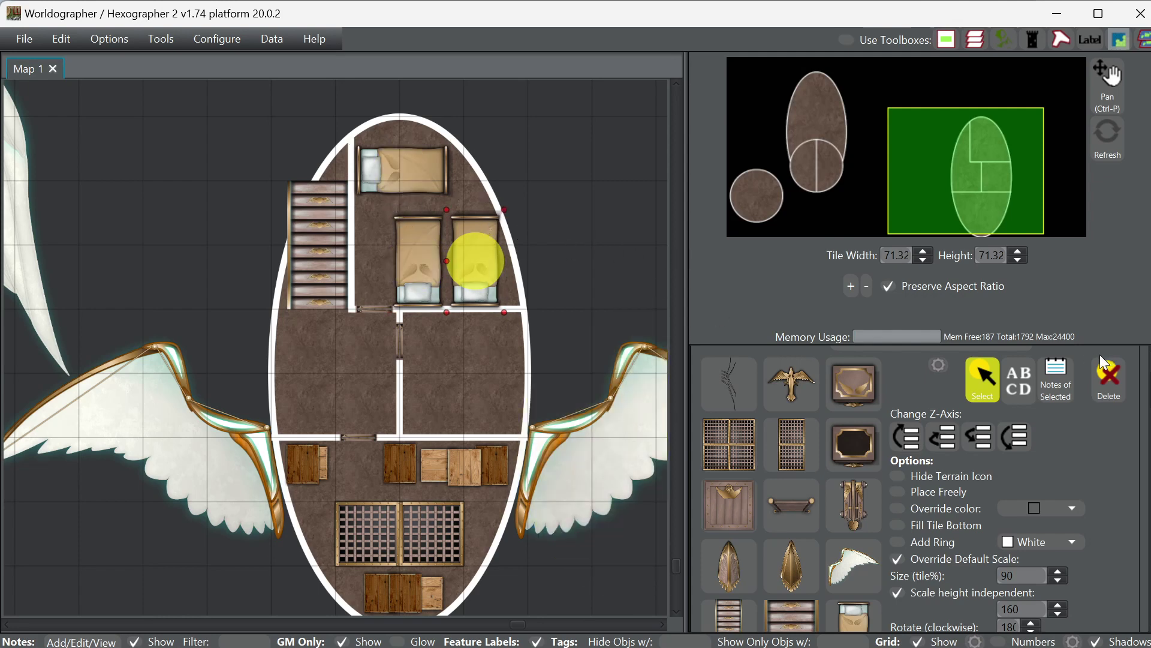
- Place the dark-topped chest and the lighter-topped chest freely side by side along the lower wall of the middle-right room
{"action": "left_click", "coordinate": [863, 435]}
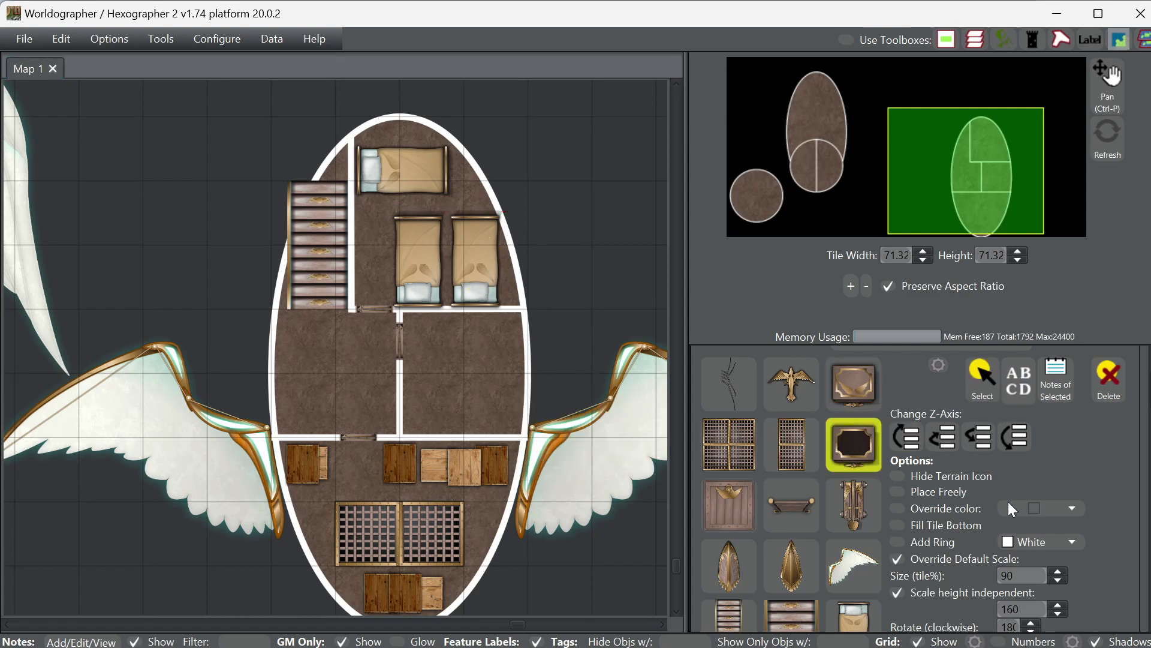
{"action": "scroll", "coordinate": [940, 559], "scroll_direction": "down", "scroll_amount": 1}
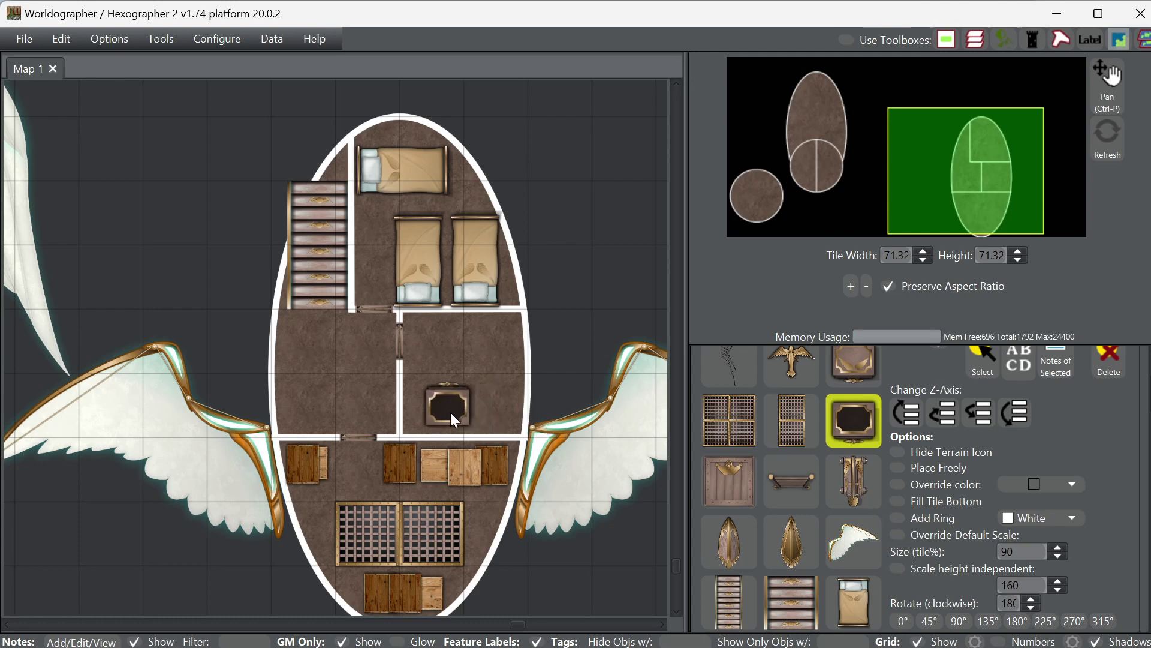
{"action": "left_click", "coordinate": [923, 466]}
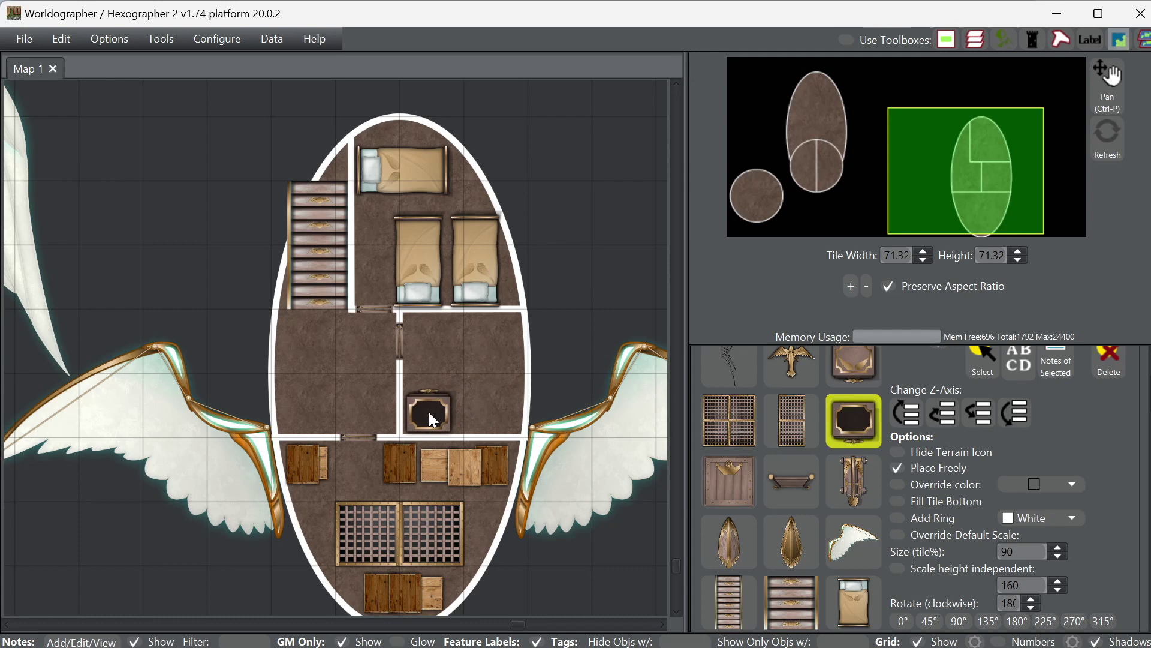
{"action": "left_click", "coordinate": [429, 412]}
{"action": "left_click", "coordinate": [847, 367]}
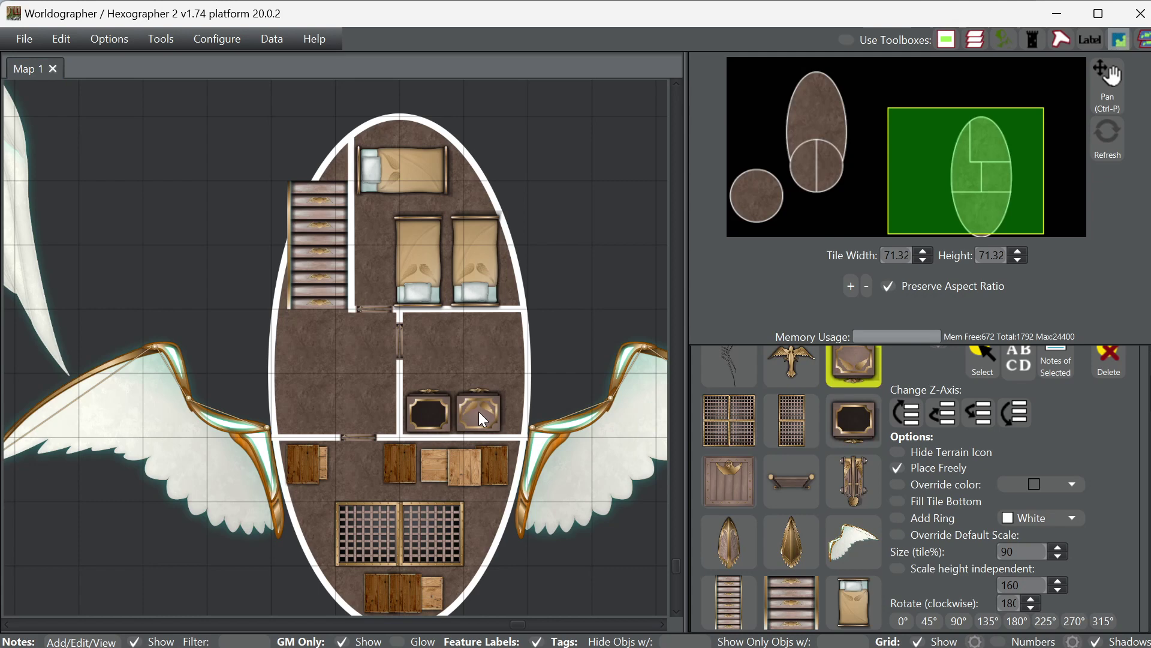
{"action": "left_click", "coordinate": [478, 412]}
- Load the scale and rotation settings from the circular deck's dining table and choose the narrow table feature
{"action": "scroll", "coordinate": [824, 528], "scroll_direction": "down", "scroll_amount": 5}
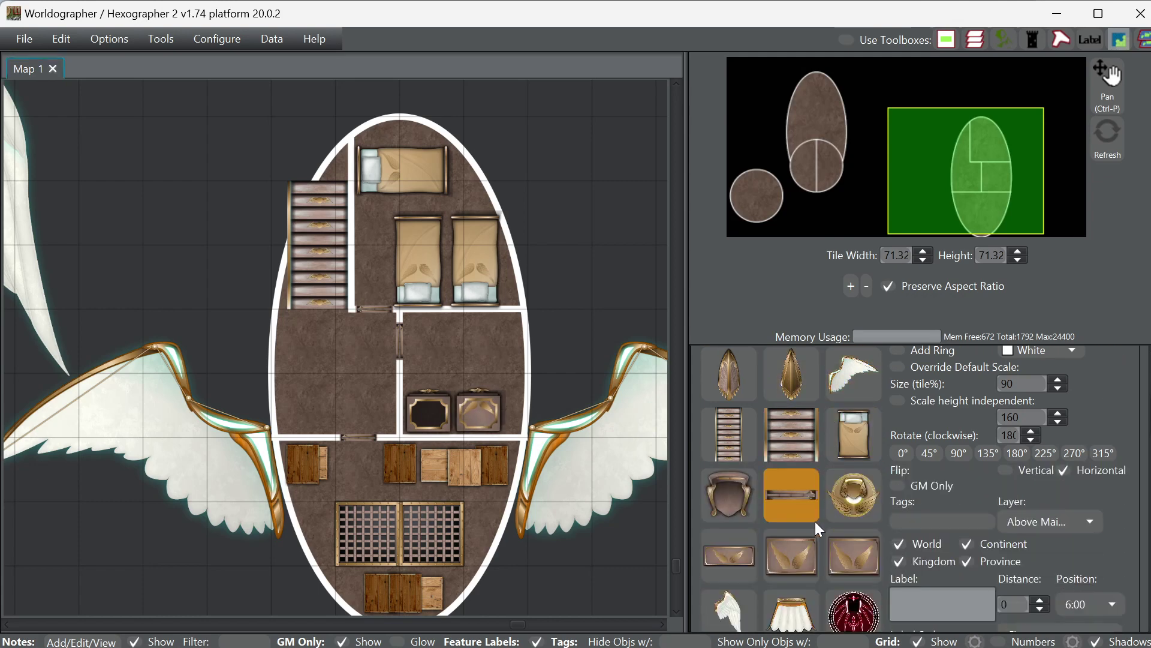
{"action": "left_click", "coordinate": [730, 552]}
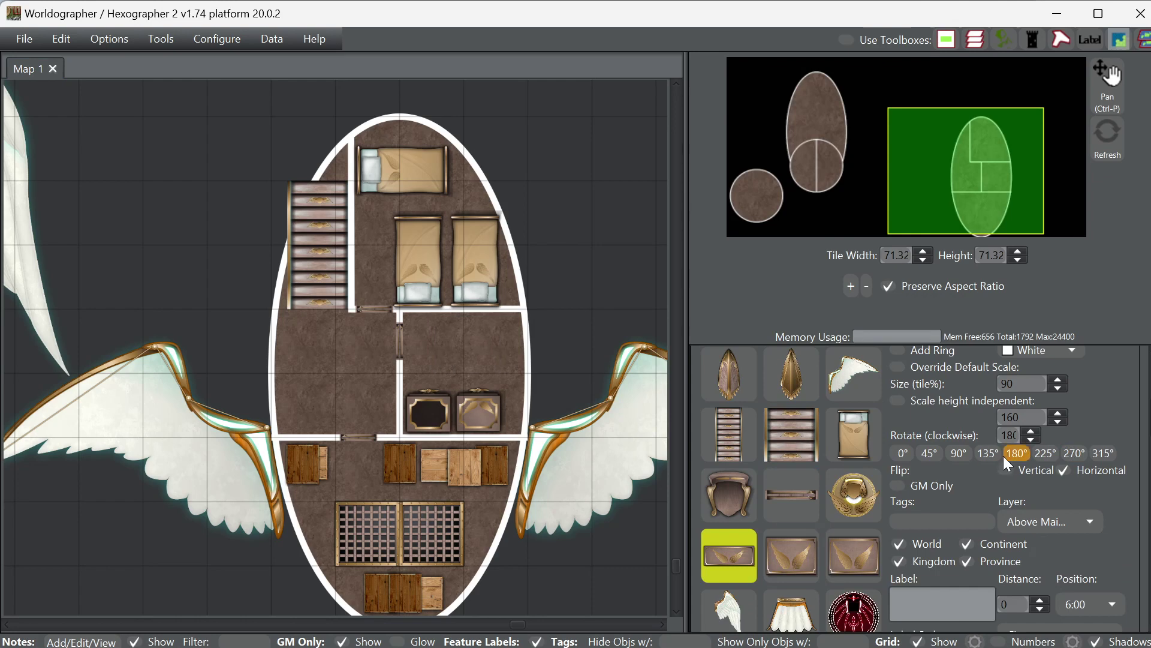
{"action": "left_click_drag", "start_coordinate": [976, 171], "coordinate": [846, 191]}
{"action": "scroll", "coordinate": [999, 397], "scroll_direction": "up", "scroll_amount": 6}
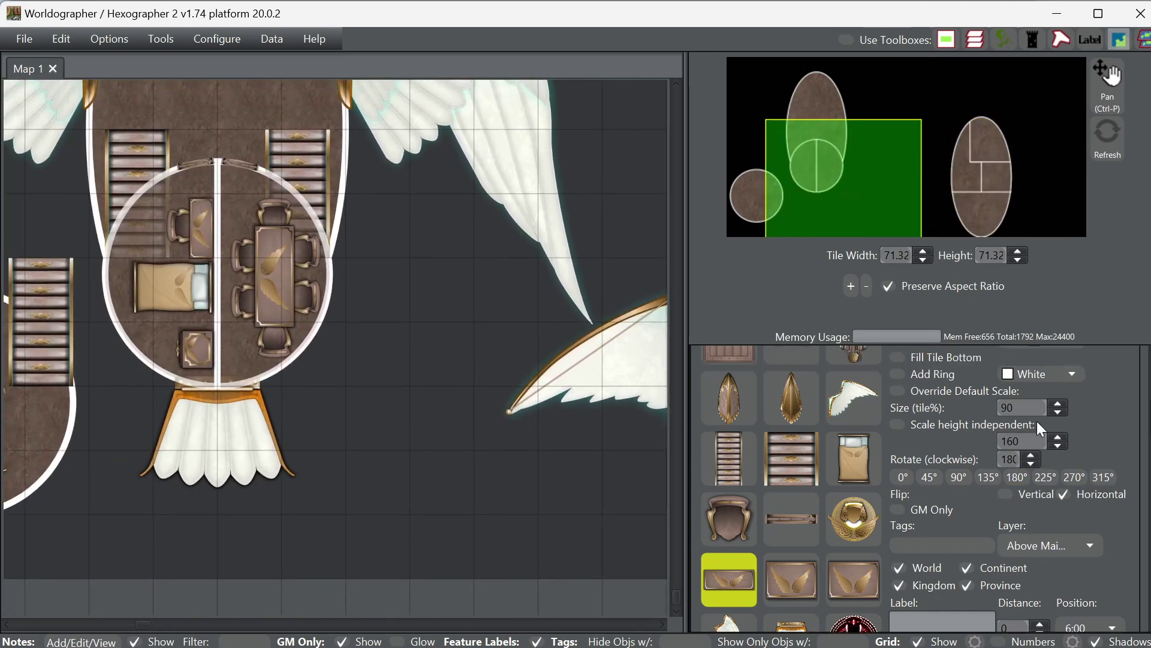
{"action": "left_click", "coordinate": [975, 368]}
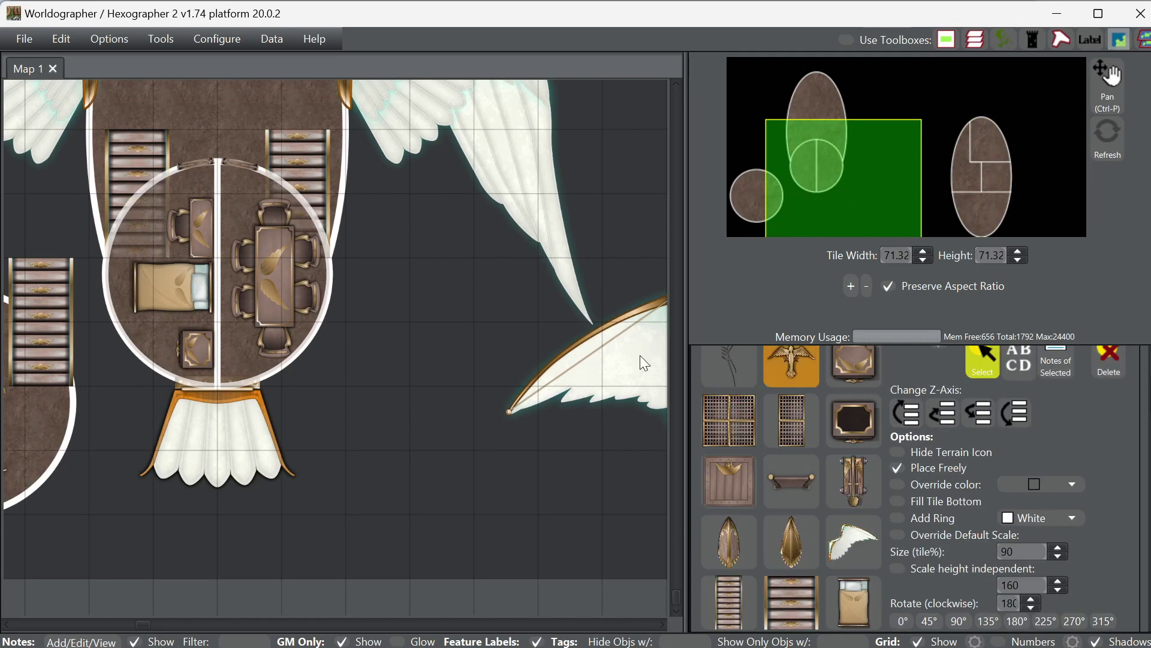
{"action": "left_click", "coordinate": [272, 276]}
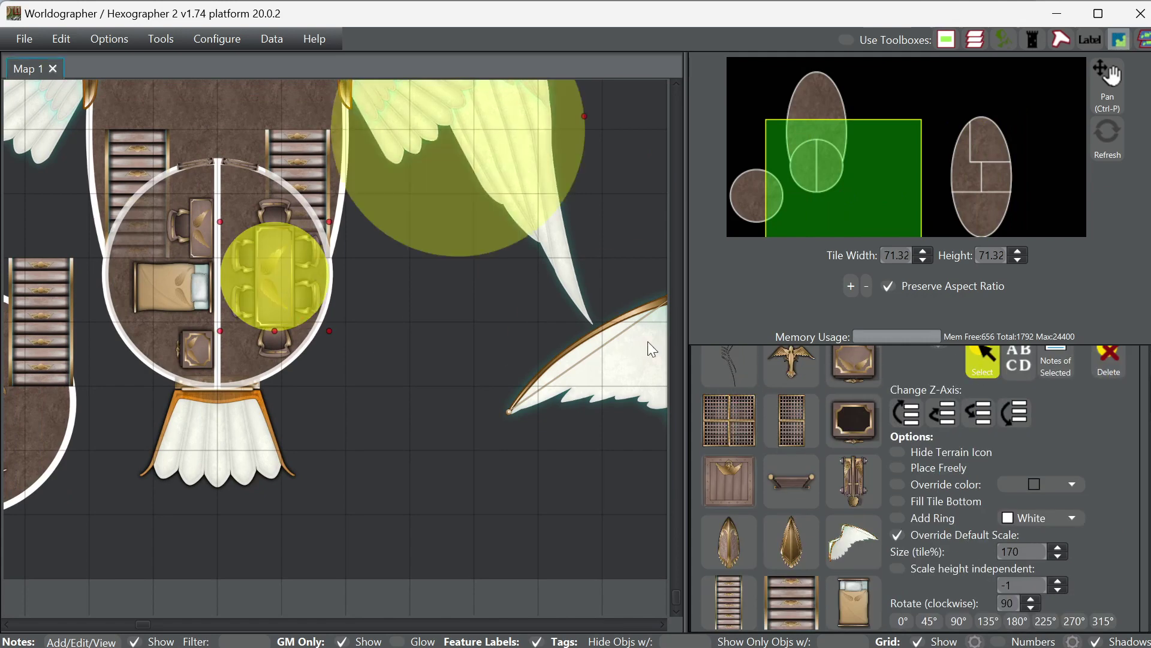
{"action": "scroll", "coordinate": [984, 462], "scroll_direction": "up", "scroll_amount": 4}
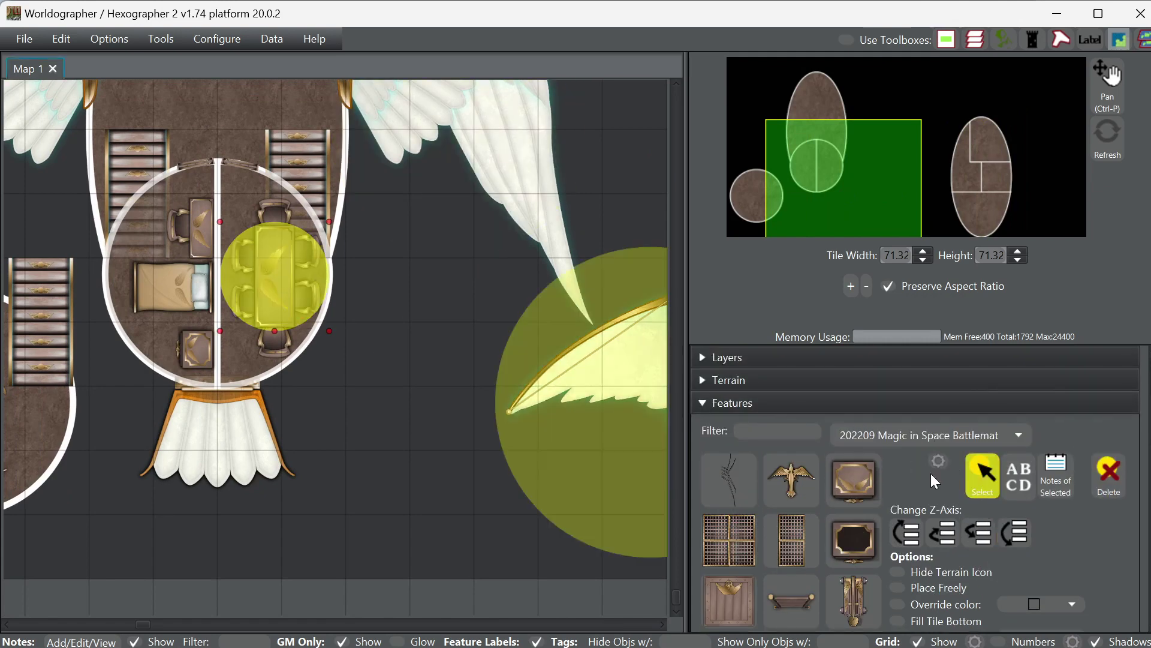
{"action": "scroll", "coordinate": [927, 483], "scroll_direction": "down", "scroll_amount": 9}
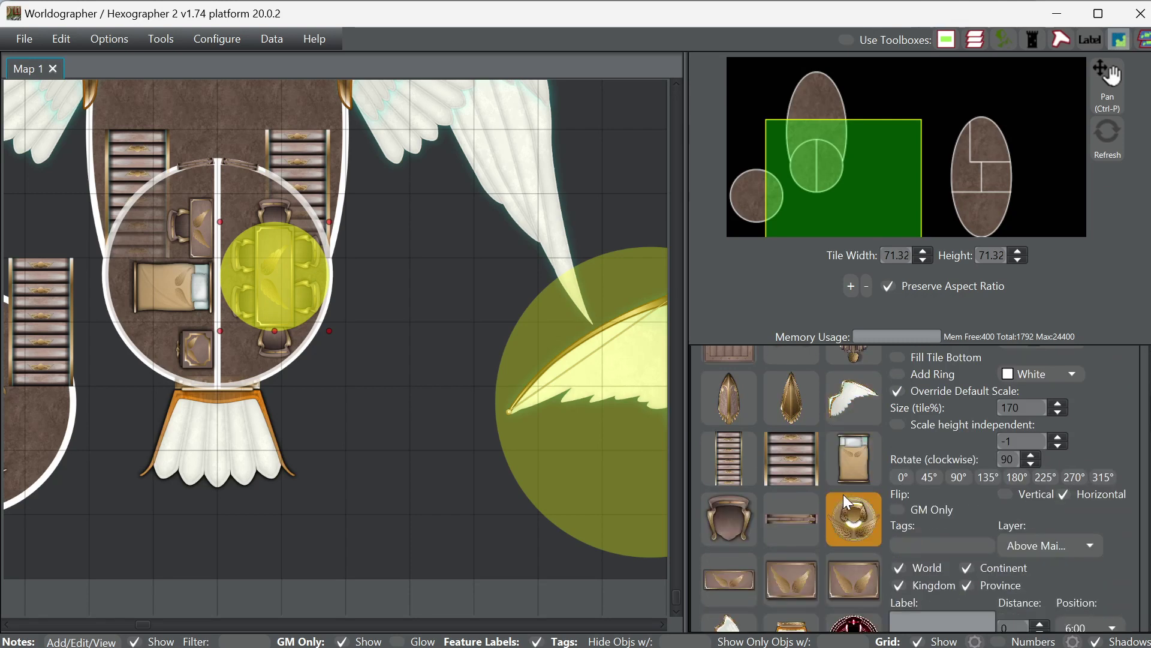
{"action": "scroll", "coordinate": [845, 492], "scroll_direction": "down", "scroll_amount": 4}
{"action": "left_click", "coordinate": [739, 477]}
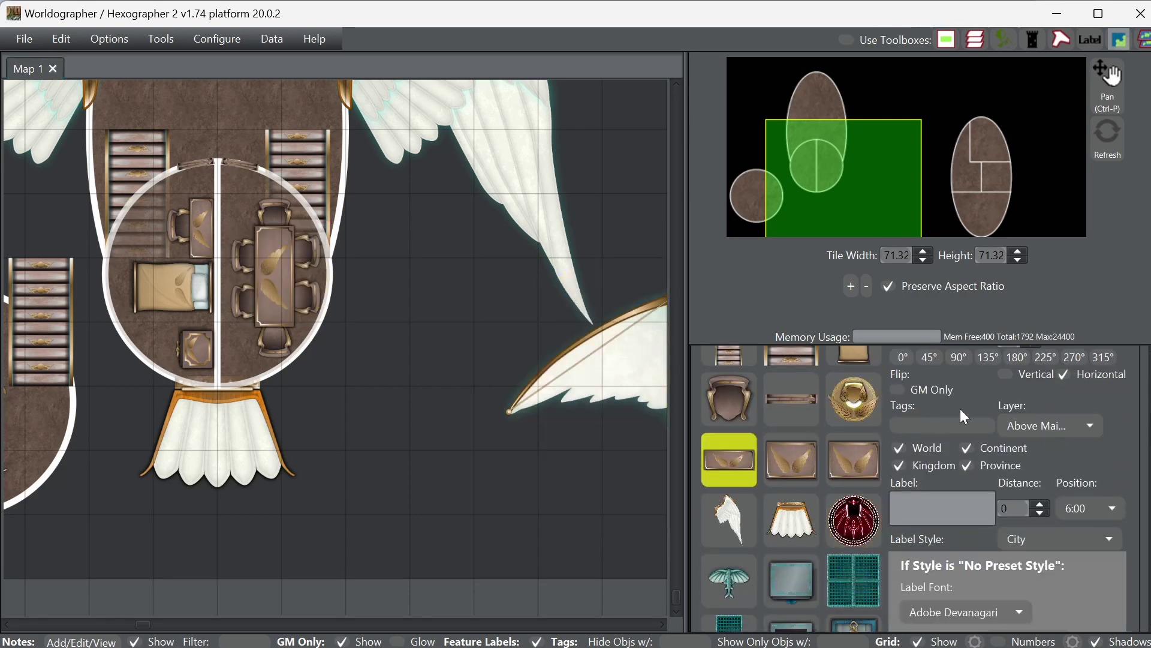
- Place the narrow winged table freely along the upper wall of the oval deck's middle-right room, unrotated at 170% tile size
{"action": "left_click_drag", "start_coordinate": [967, 182], "coordinate": [1004, 178]}
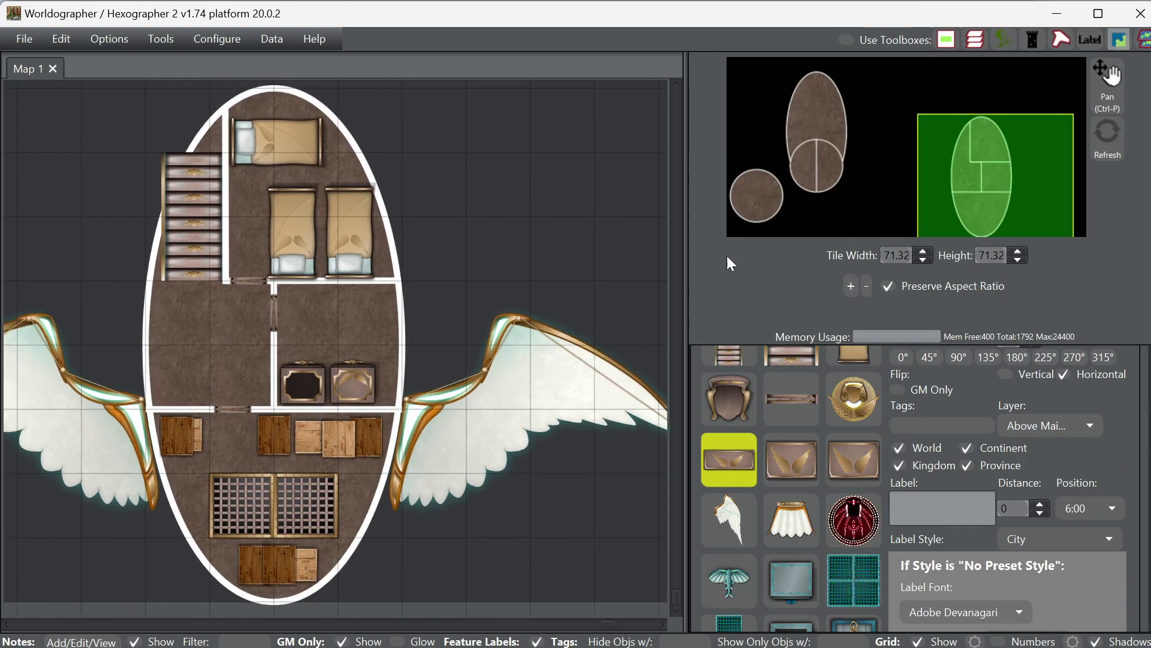
{"action": "scroll", "coordinate": [970, 408], "scroll_direction": "up", "scroll_amount": 1}
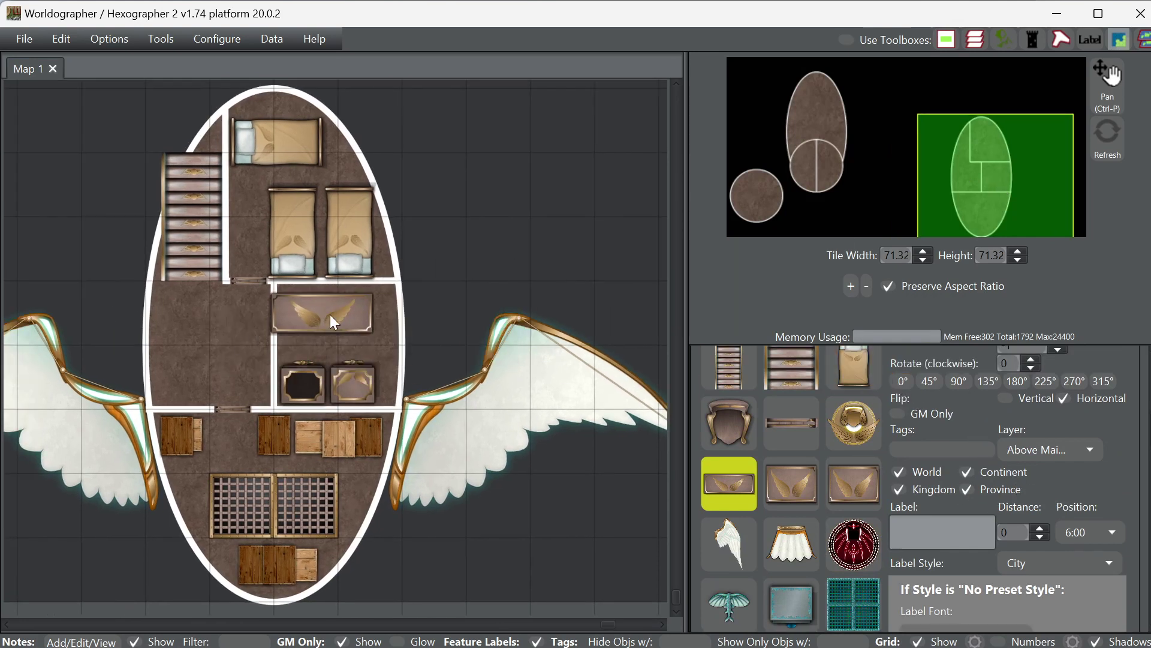
{"action": "scroll", "coordinate": [959, 408], "scroll_direction": "up", "scroll_amount": 4}
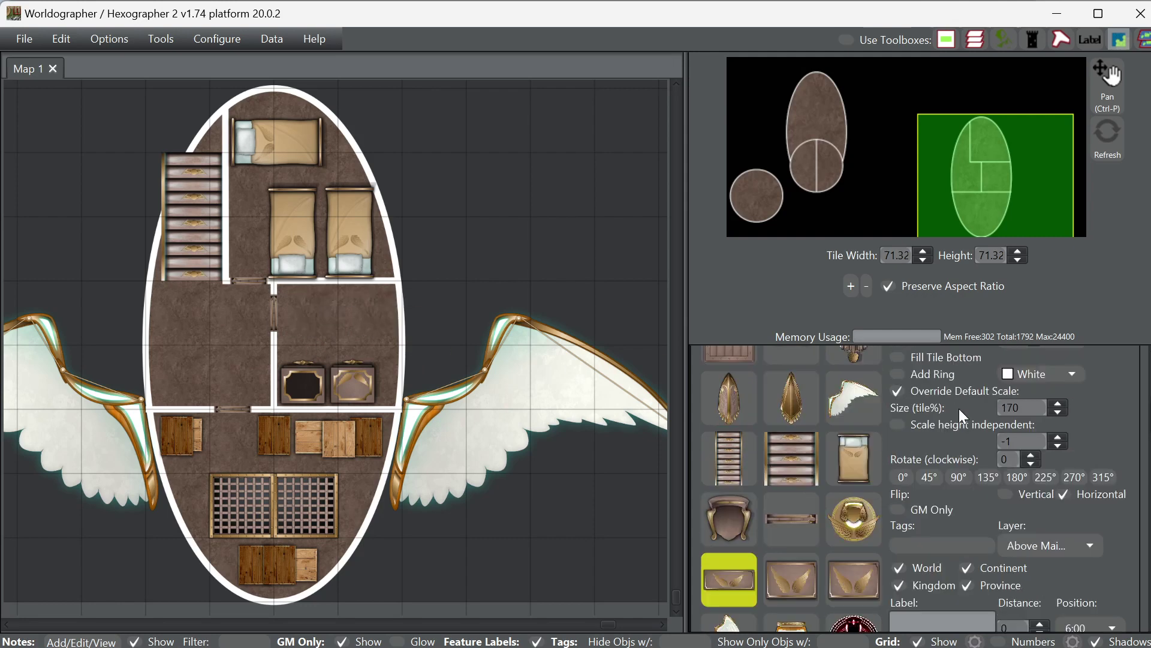
{"action": "scroll", "coordinate": [937, 402], "scroll_direction": "up", "scroll_amount": 4}
{"action": "left_click", "coordinate": [900, 420]}
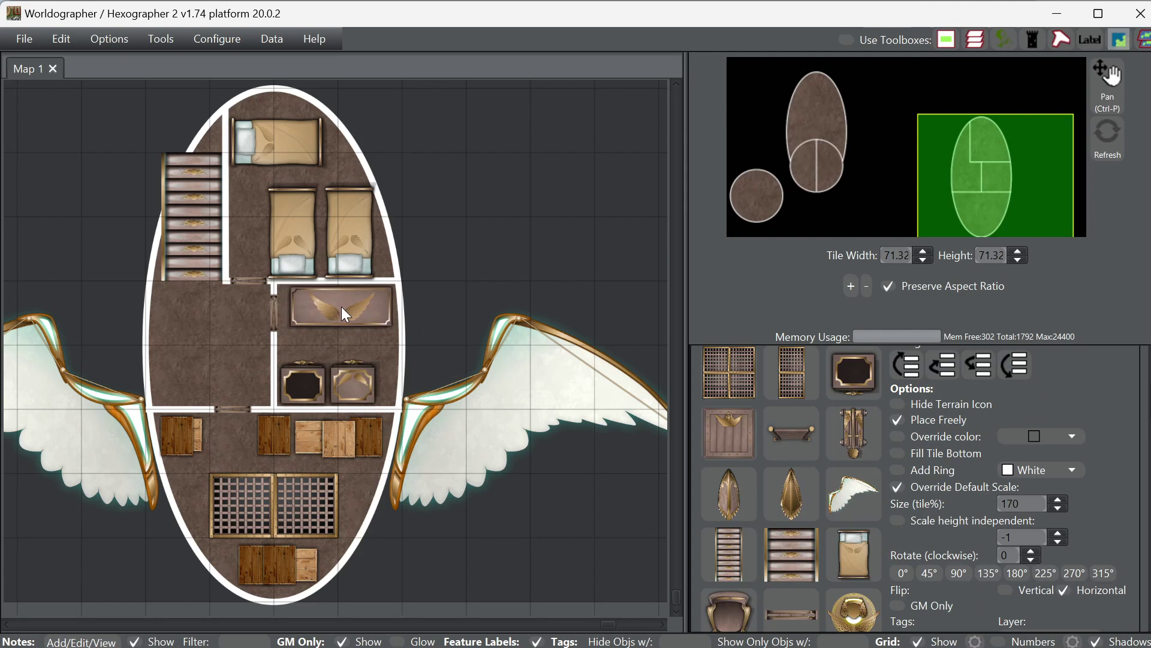
{"action": "left_click", "coordinate": [340, 305]}
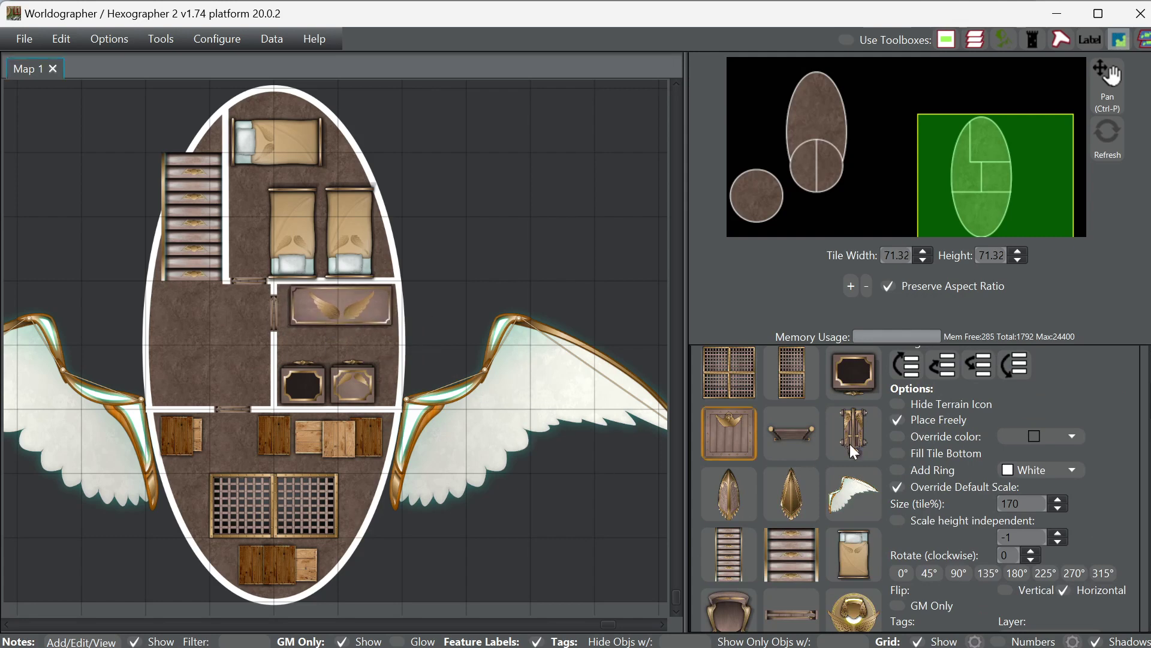
- Move the middle-right room's side door slightly down its wall and shift both chests slightly right
{"action": "scroll", "coordinate": [993, 386], "scroll_direction": "up", "scroll_amount": 3}
{"action": "left_click", "coordinate": [986, 420]}
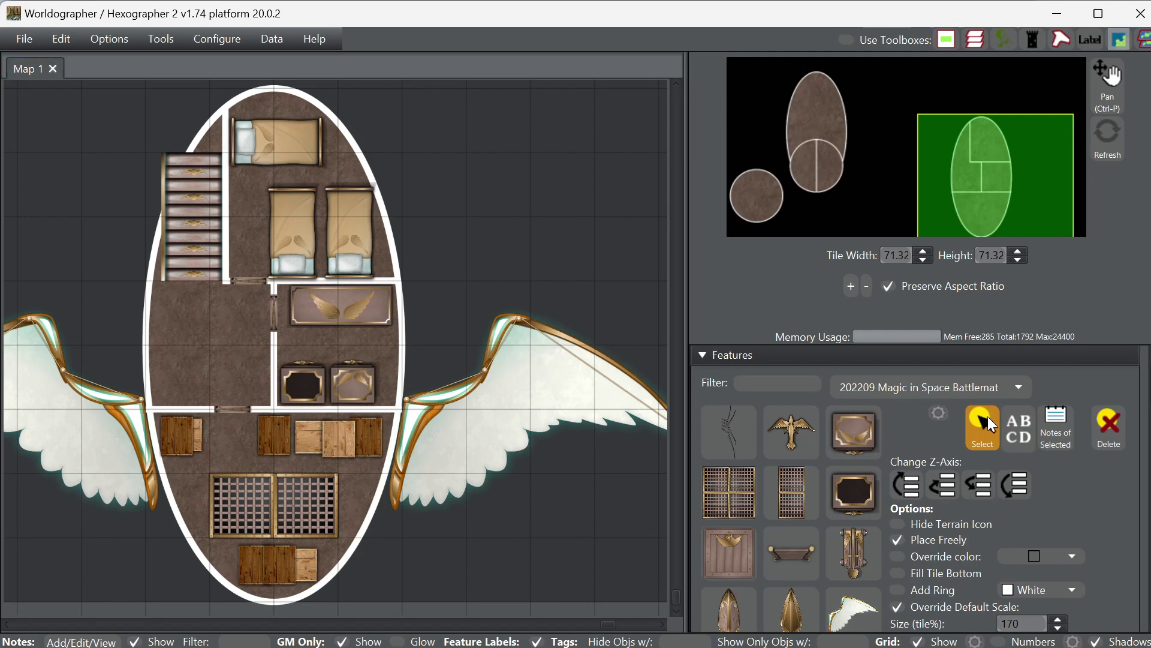
{"action": "left_click", "coordinate": [269, 311]}
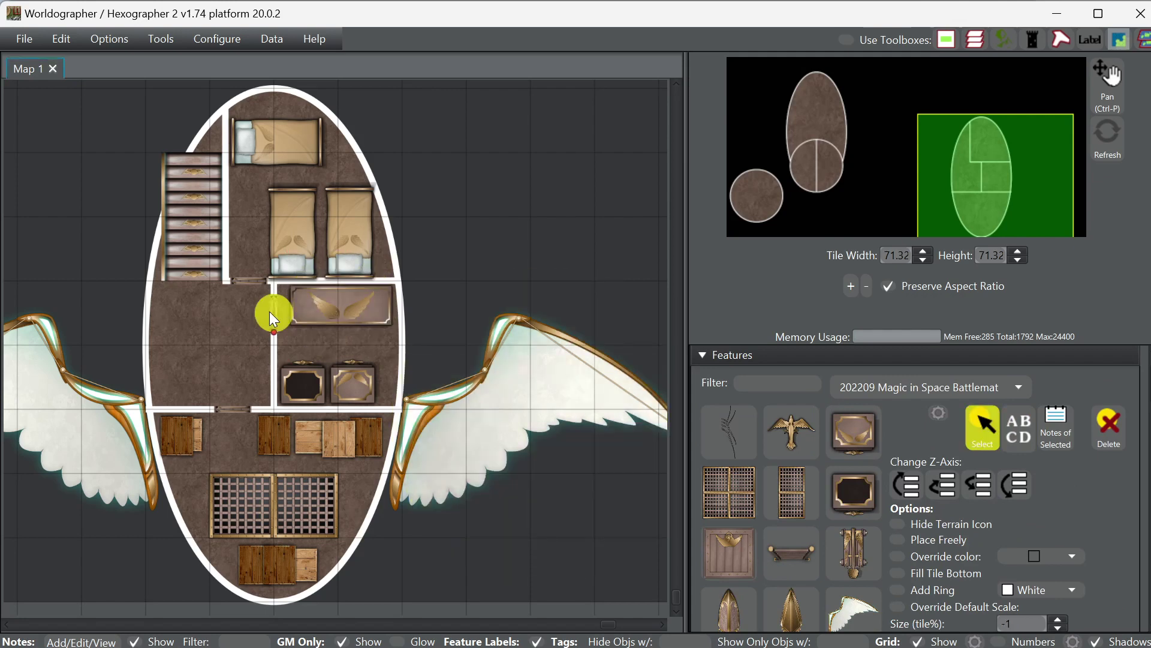
{"action": "left_click", "coordinate": [365, 393]}
{"action": "left_click_drag", "start_coordinate": [365, 394], "coordinate": [370, 382]}
{"action": "left_click", "coordinate": [313, 381]}
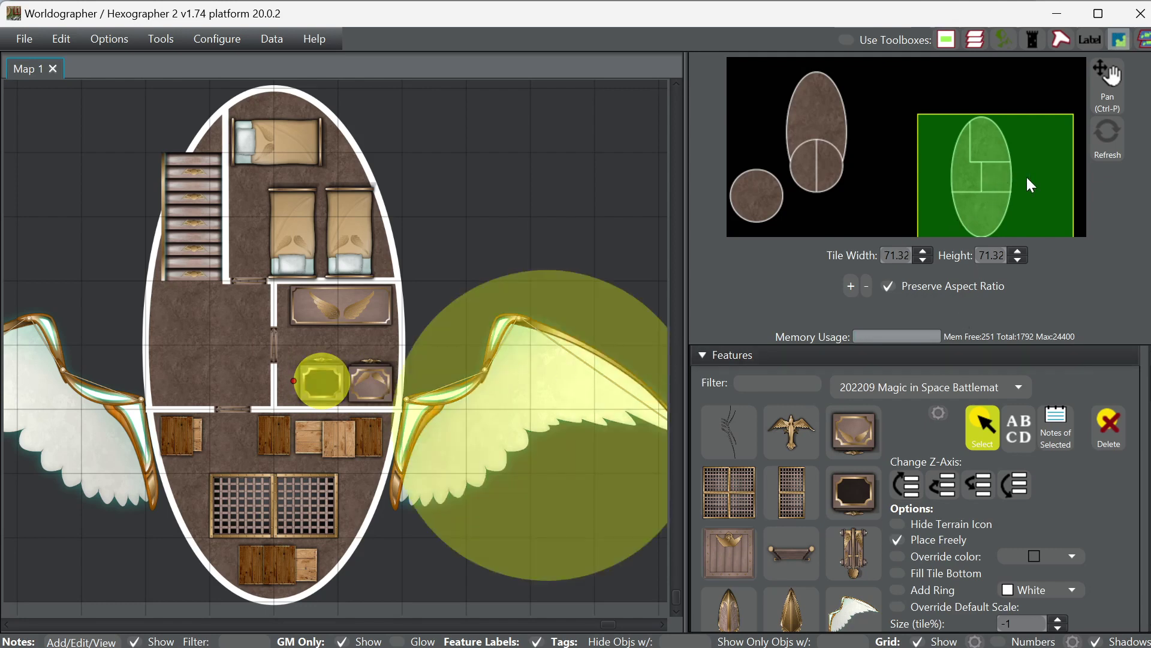
- Expand the map by 1 row of tiles at the top margin and 1 at the bottom margin
{"action": "left_click_drag", "start_coordinate": [1014, 190], "coordinate": [868, 142]}
{"action": "scroll", "coordinate": [433, 325], "scroll_direction": "down", "scroll_amount": 3}
{"action": "scroll", "coordinate": [443, 324], "scroll_direction": "down", "scroll_amount": 1}
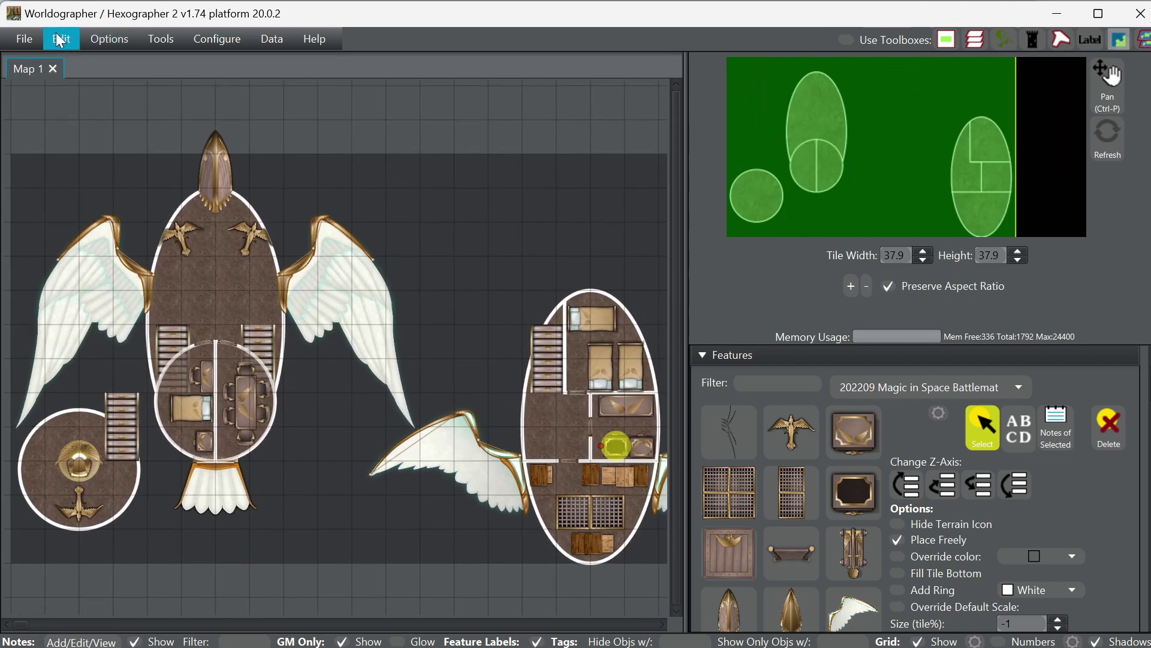
{"action": "left_click", "coordinate": [153, 42]}
{"action": "left_click", "coordinate": [163, 59]}
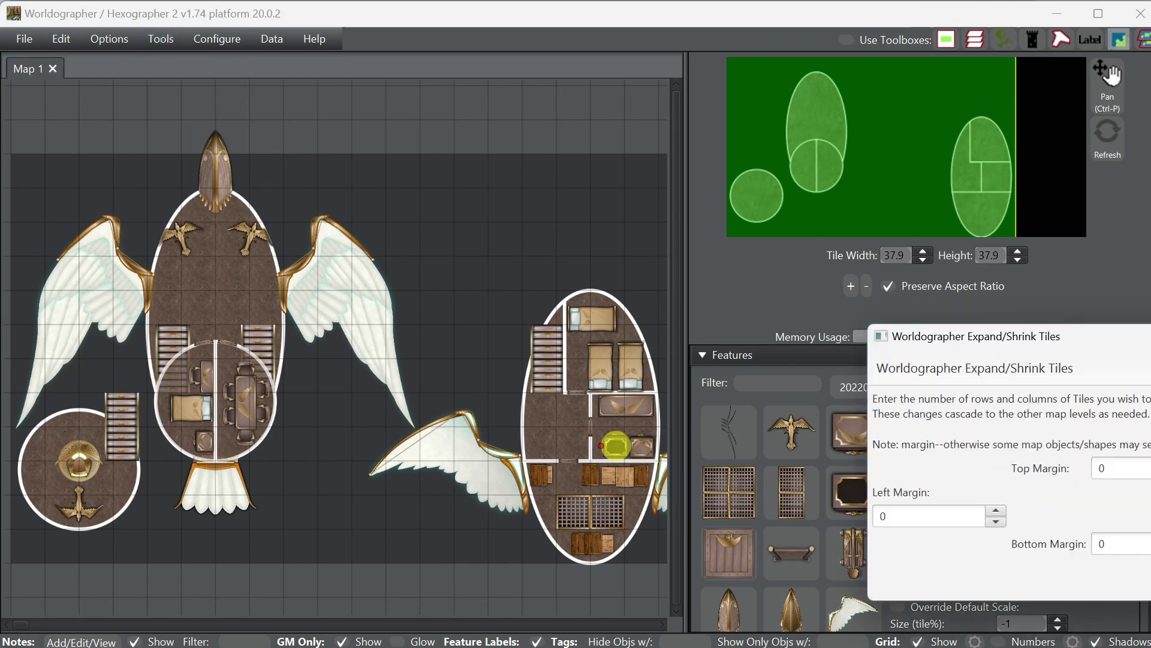
{"action": "key", "text": "Tab"}
{"action": "type", "text": "1"}
{"action": "key", "text": "Tab"}
{"action": "type", "text": "1"}
{"action": "key", "text": "Return"}
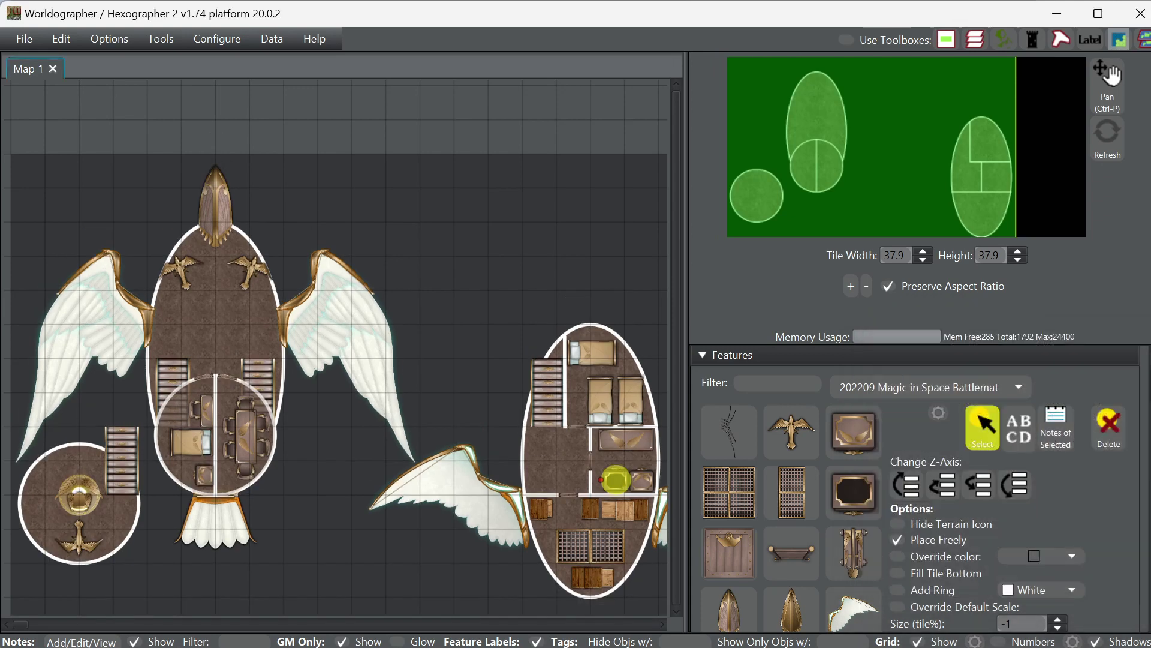
- Choose the thin curved-line feature from the 202209 Magic in Space Battlemat collection
{"action": "left_click_drag", "start_coordinate": [841, 131], "coordinate": [920, 146]}
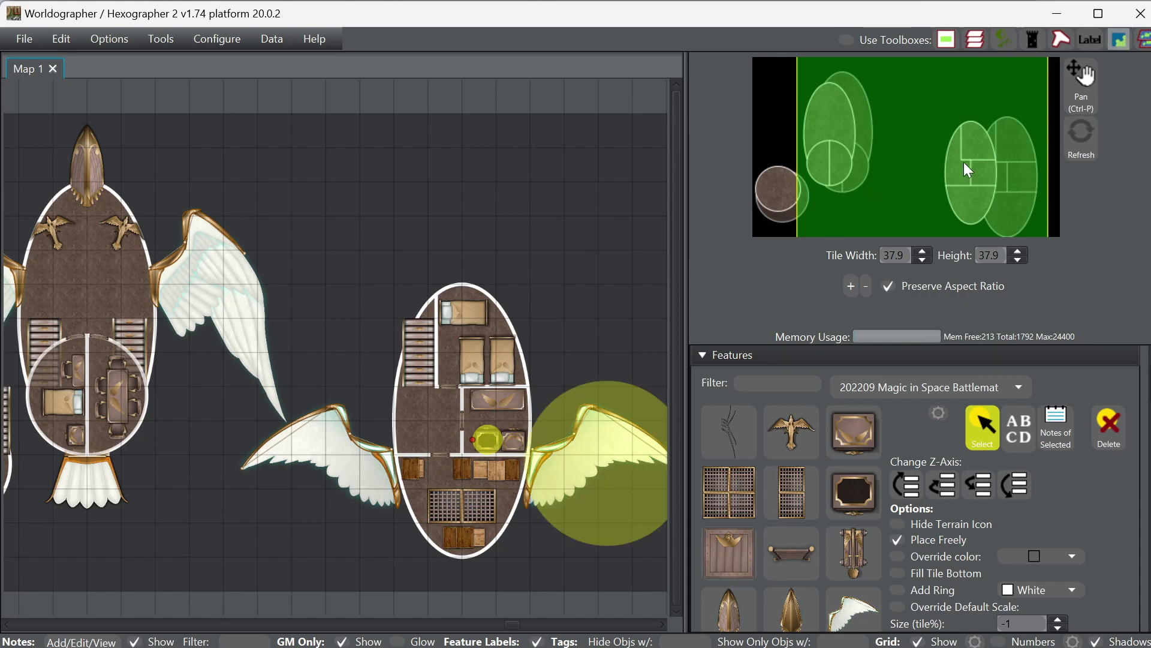
{"action": "left_click_drag", "start_coordinate": [891, 158], "coordinate": [866, 157]}
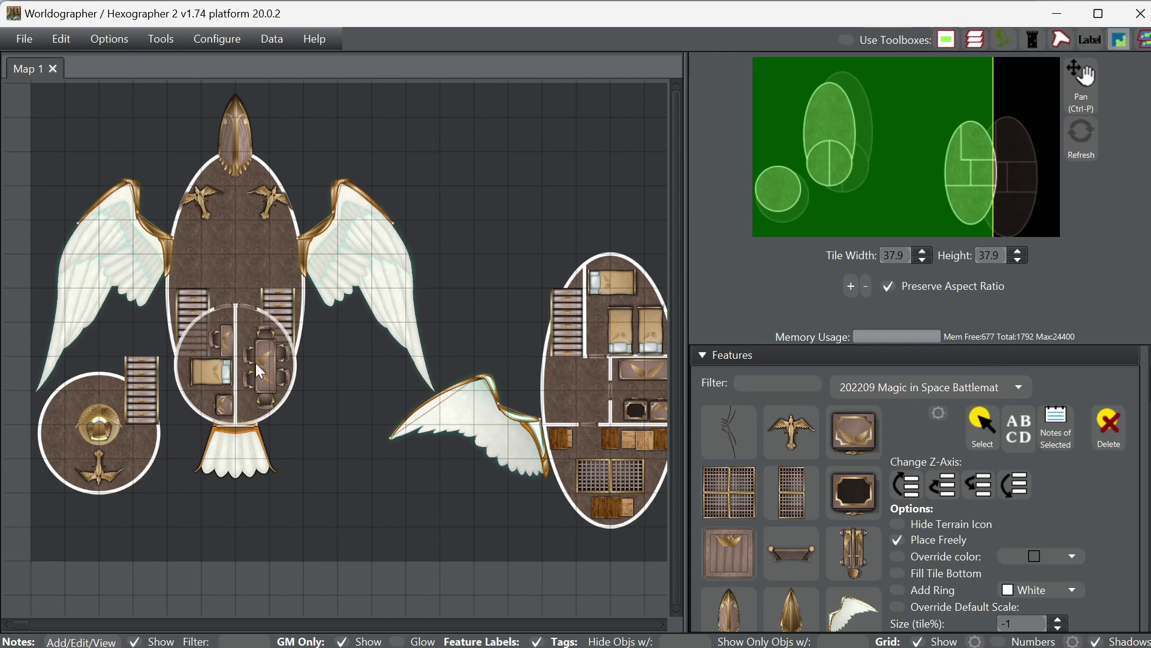
{"action": "left_click", "coordinate": [714, 436]}
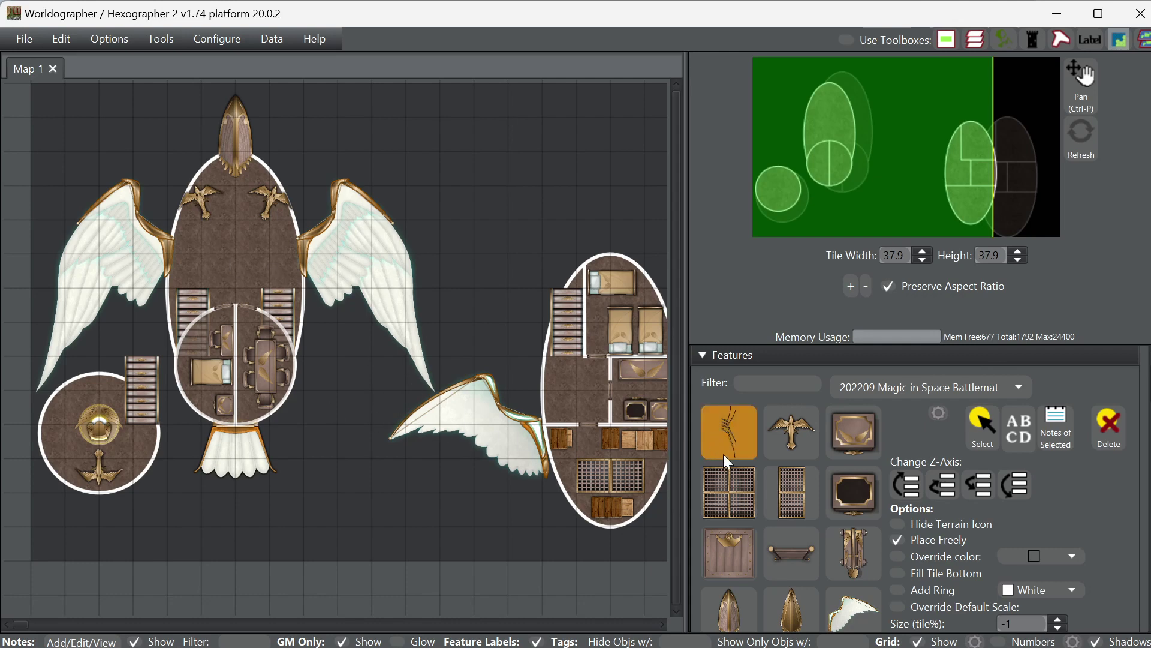